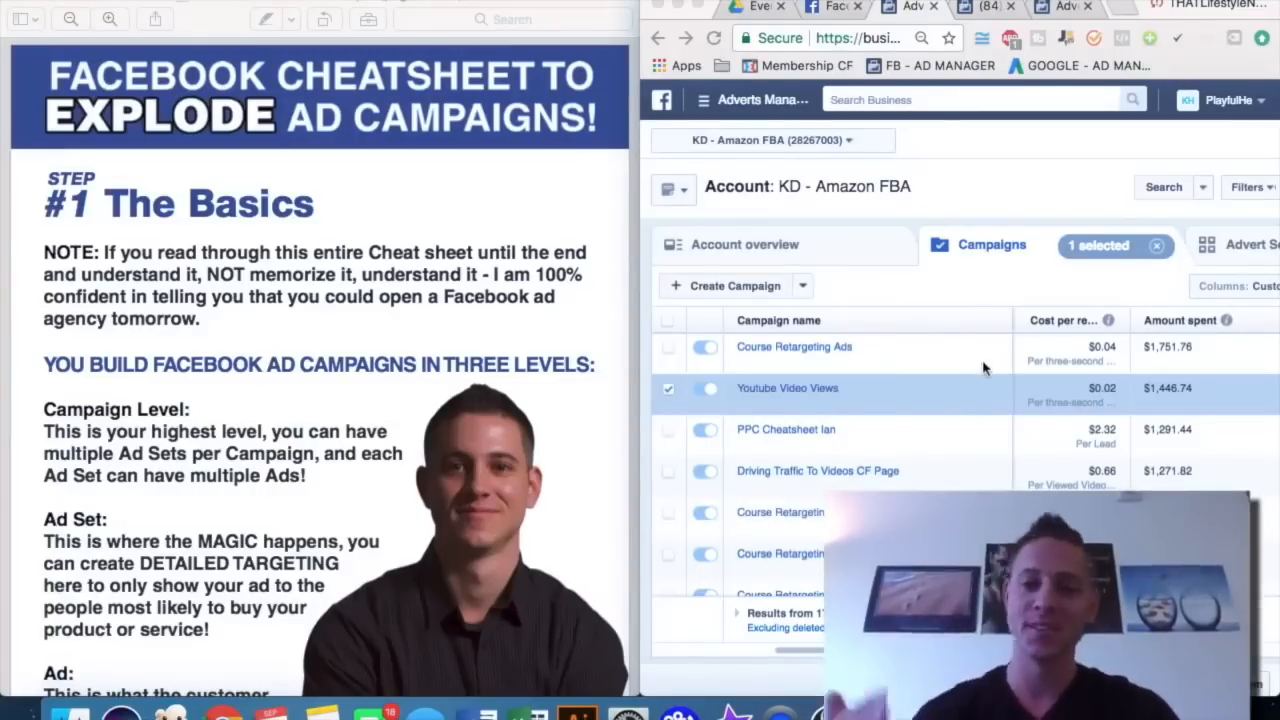
{"action": "scroll", "coordinate": [983, 368], "scroll_direction": "down", "scroll_amount": 1}
{"action": "scroll", "coordinate": [983, 368], "scroll_direction": "up", "scroll_amount": 1}
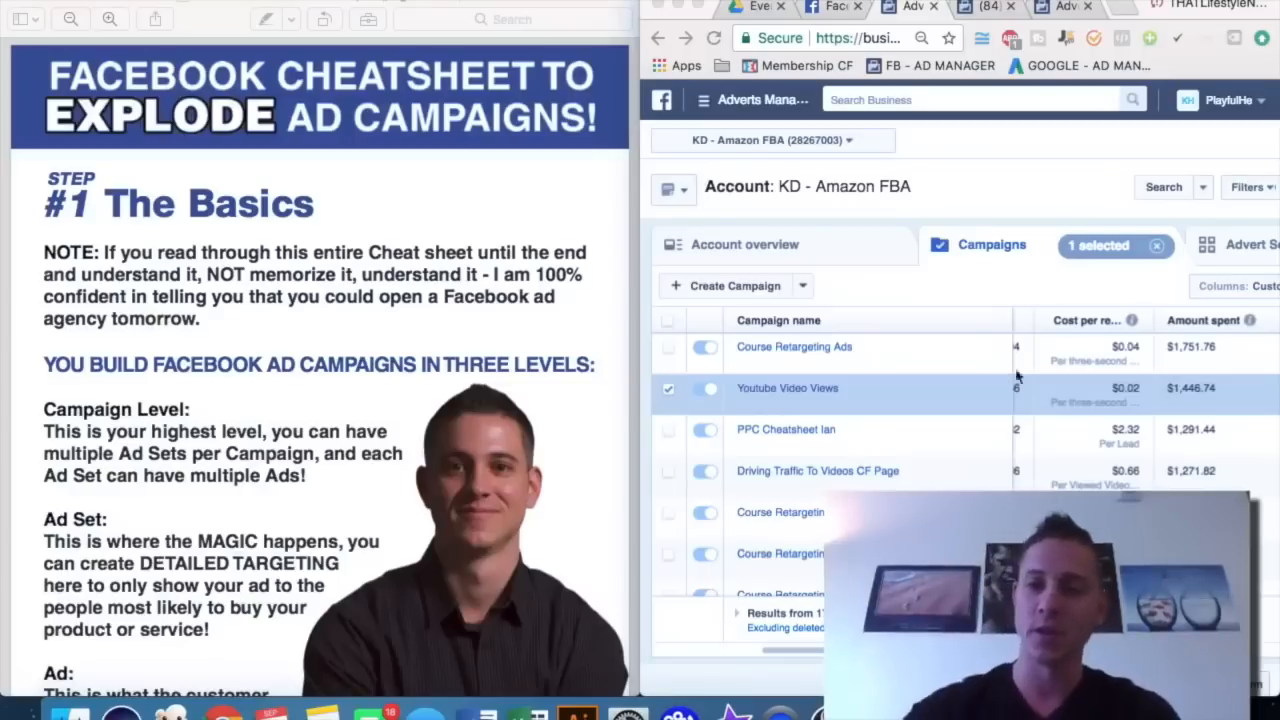
{"action": "scroll", "coordinate": [1080, 408], "scroll_direction": "left", "scroll_amount": 3}
{"action": "scroll", "coordinate": [1080, 408], "scroll_direction": "right", "scroll_amount": 3}
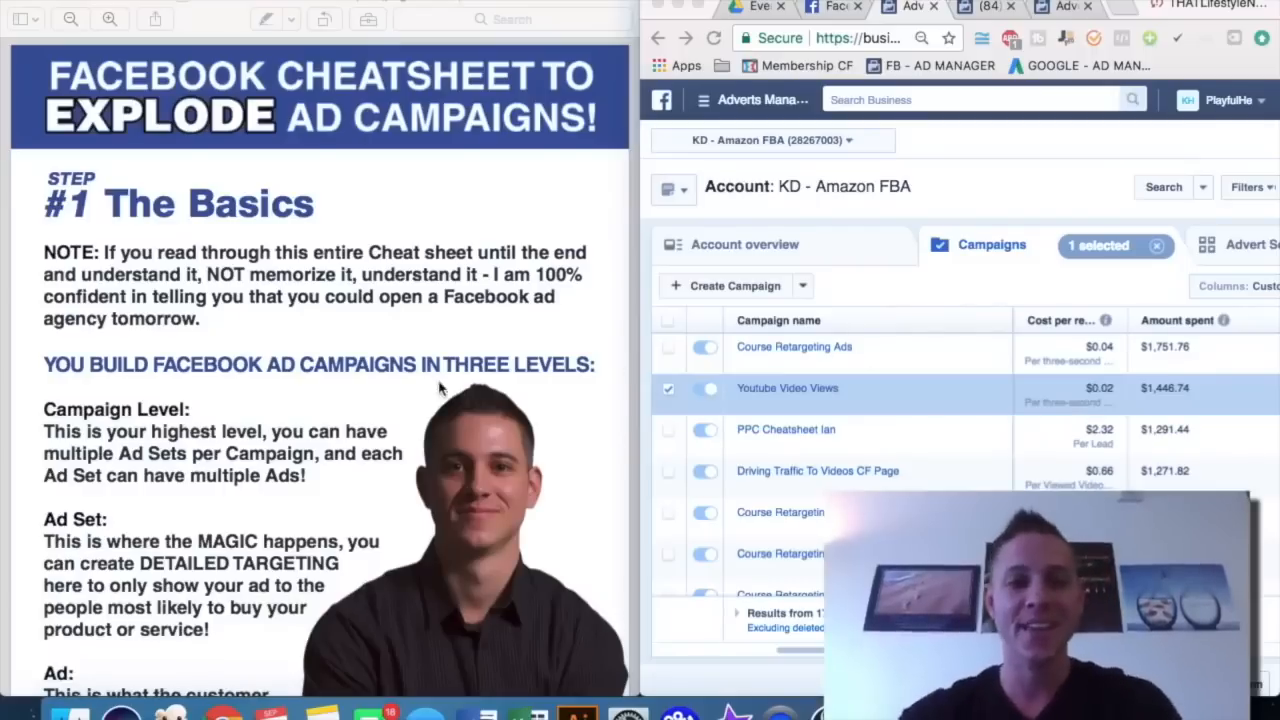
{"action": "scroll", "coordinate": [436, 380], "scroll_direction": "down", "scroll_amount": 1}
{"action": "scroll", "coordinate": [436, 380], "scroll_direction": "up", "scroll_amount": 1}
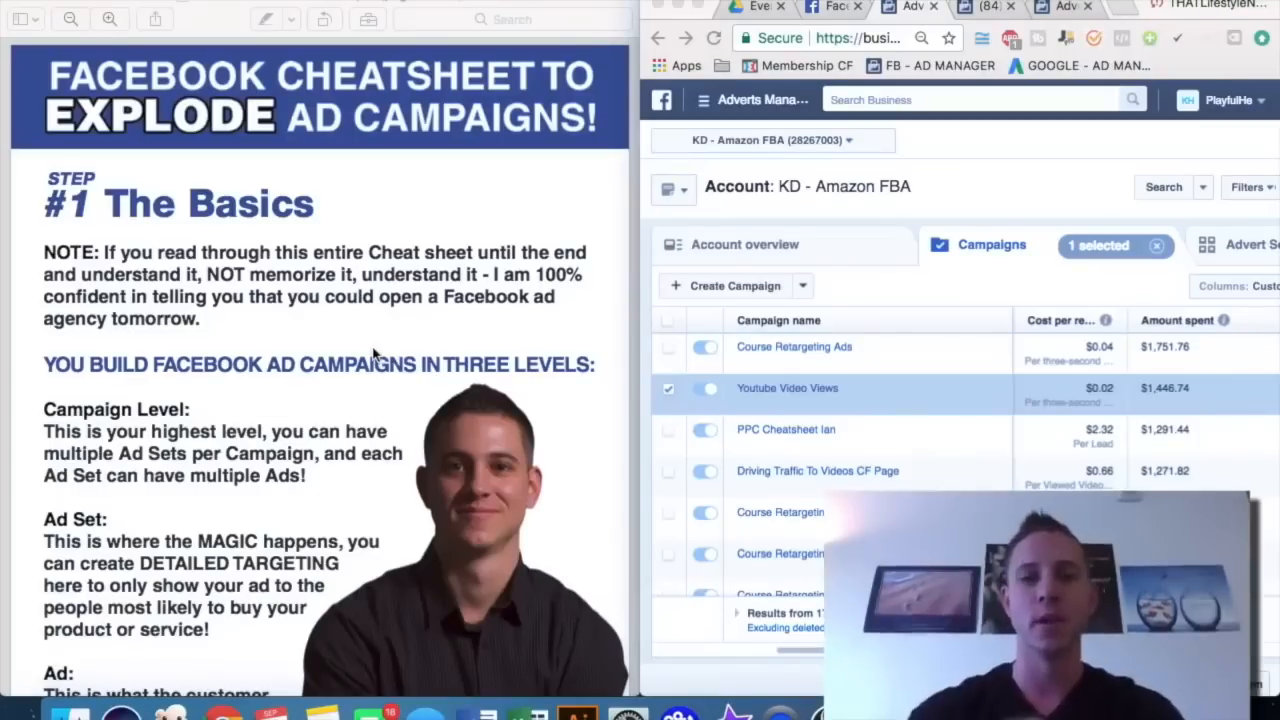
- Read Step #1 The Basics in the cheat sheet, covering the campaign, ad set and ad levels
{"action": "scroll", "coordinate": [373, 353], "scroll_direction": "down", "scroll_amount": 5}
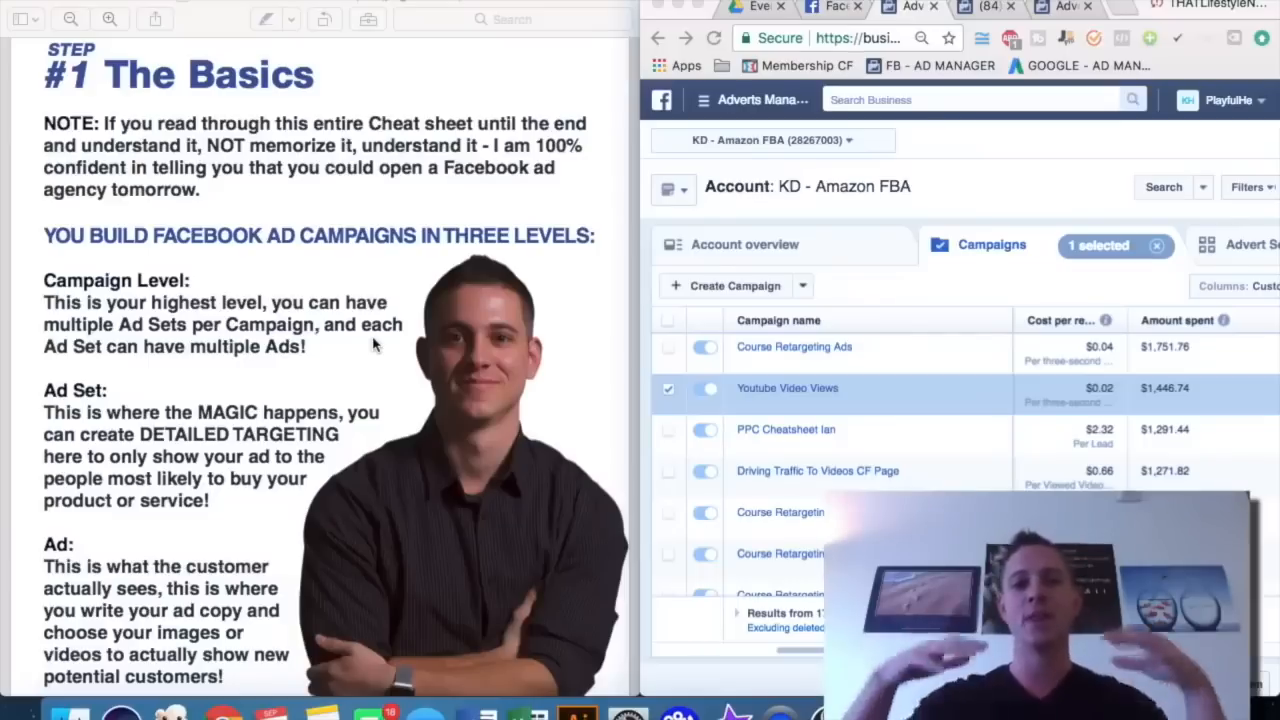
{"action": "scroll", "coordinate": [362, 340], "scroll_direction": "down", "scroll_amount": 1}
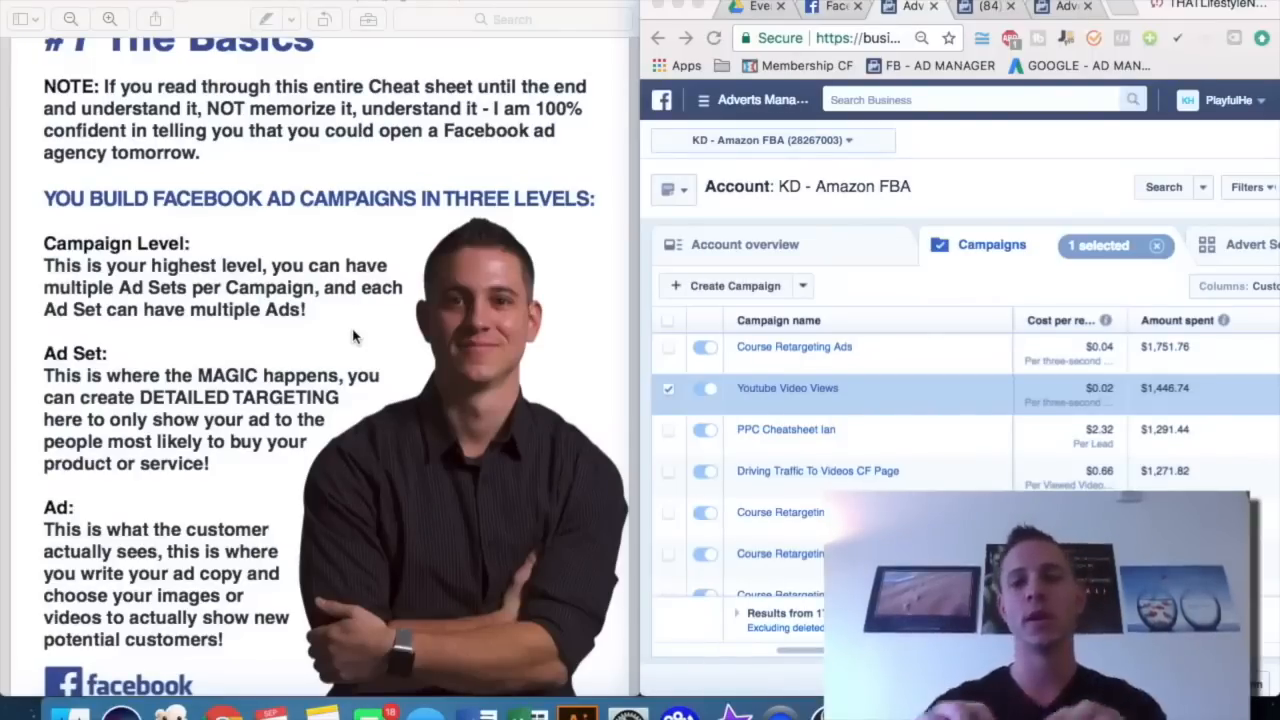
{"action": "scroll", "coordinate": [352, 337], "scroll_direction": "down", "scroll_amount": 3}
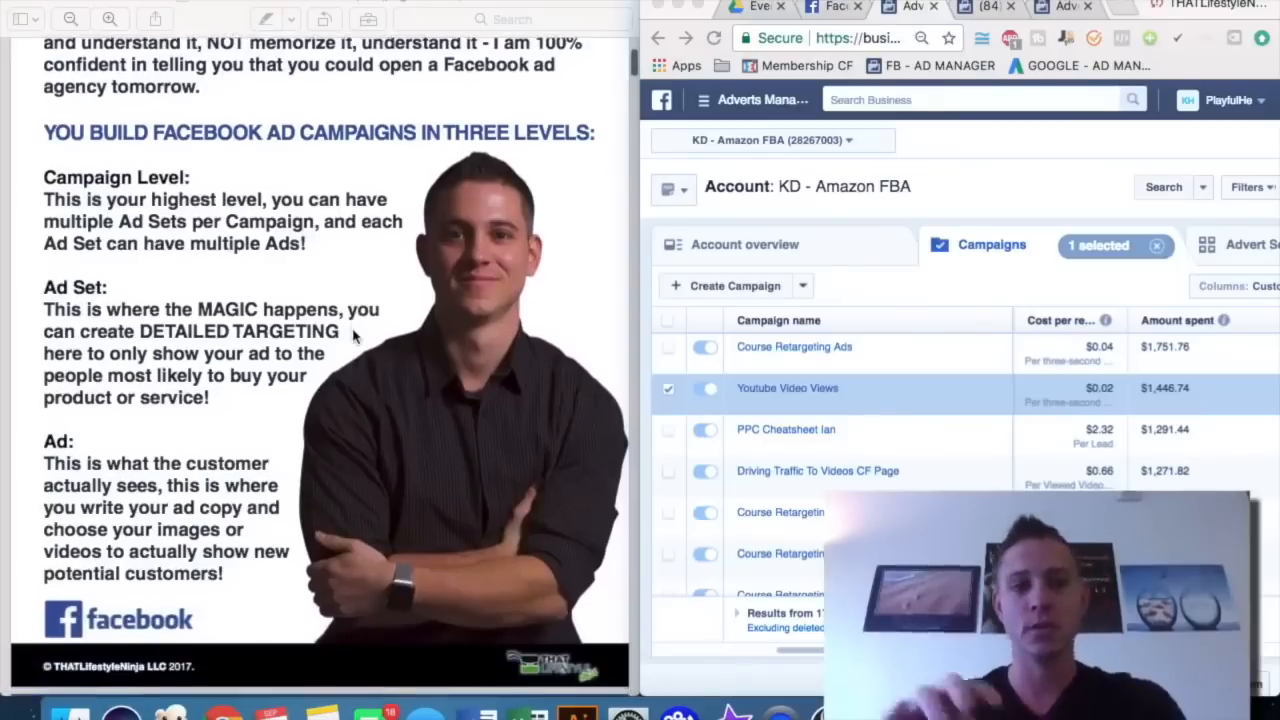
{"action": "scroll", "coordinate": [352, 337], "scroll_direction": "down", "scroll_amount": 2}
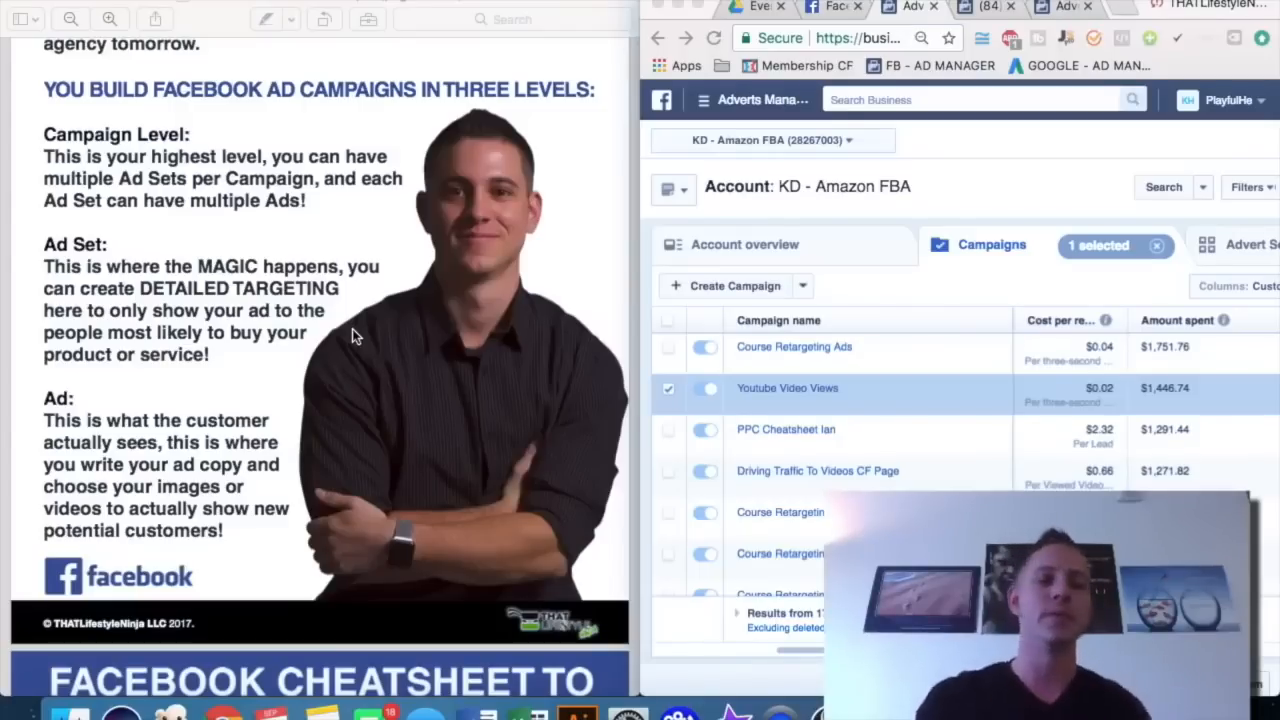
- Read the Custom Audience explanation in the cheat sheet's vocabulary section
{"action": "scroll", "coordinate": [352, 336], "scroll_direction": "down", "scroll_amount": 8}
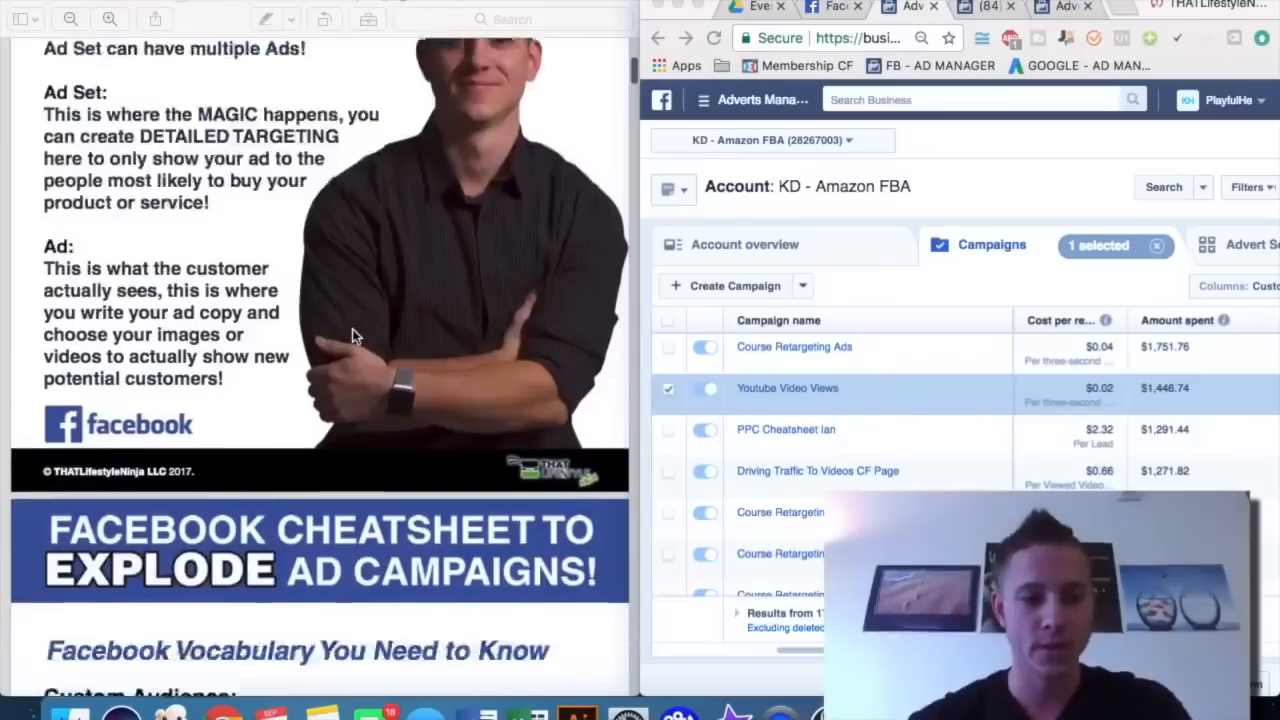
{"action": "scroll", "coordinate": [352, 336], "scroll_direction": "down", "scroll_amount": 3}
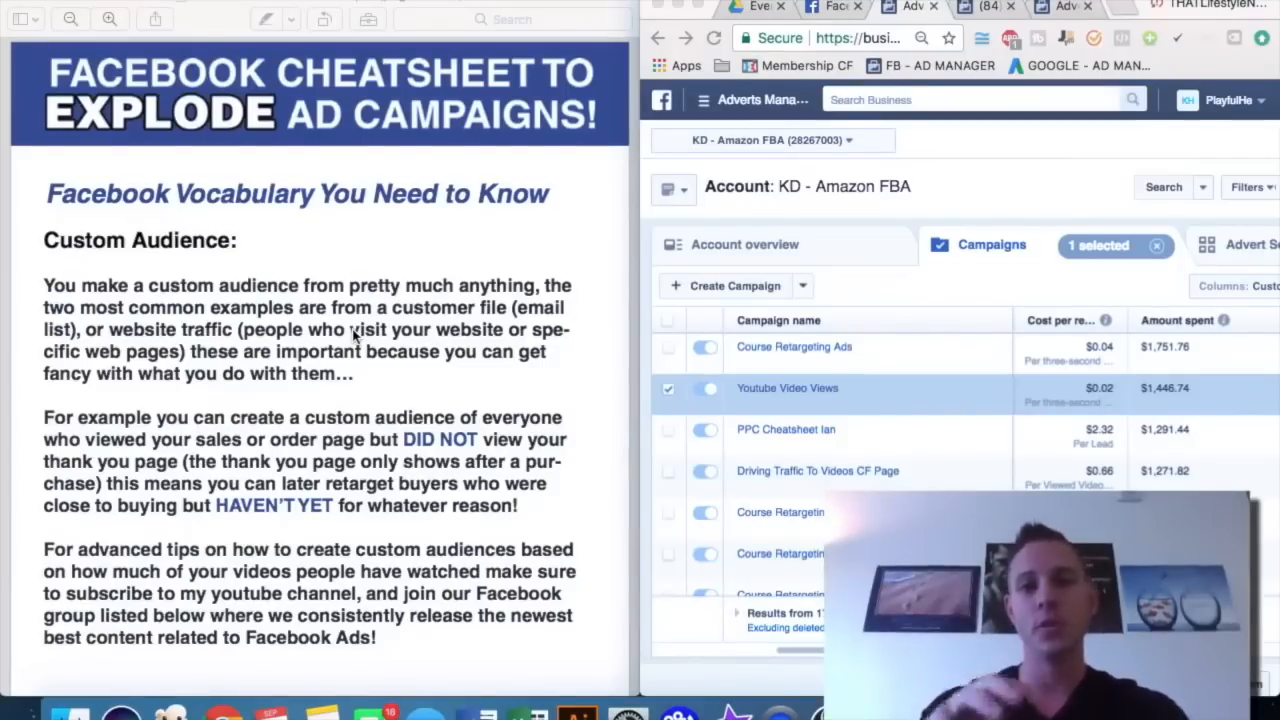
{"action": "scroll", "coordinate": [354, 337], "scroll_direction": "down", "scroll_amount": 5}
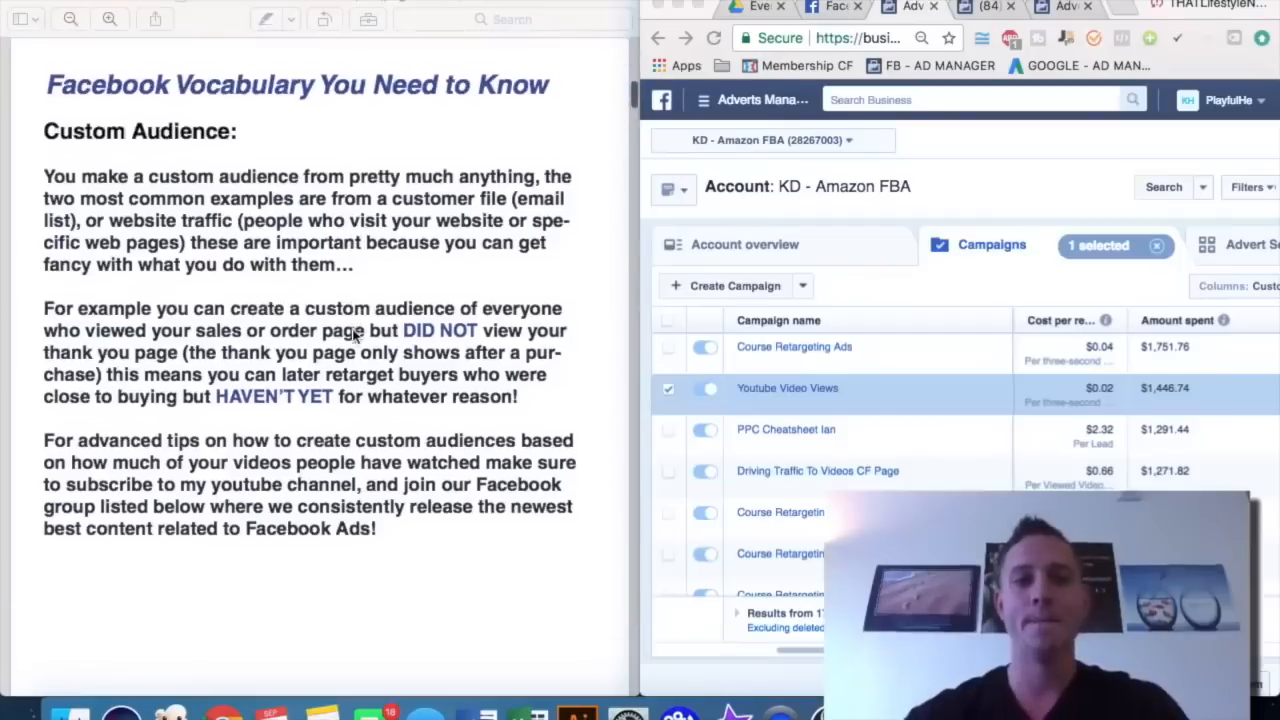
{"action": "scroll", "coordinate": [354, 337], "scroll_direction": "down", "scroll_amount": 1}
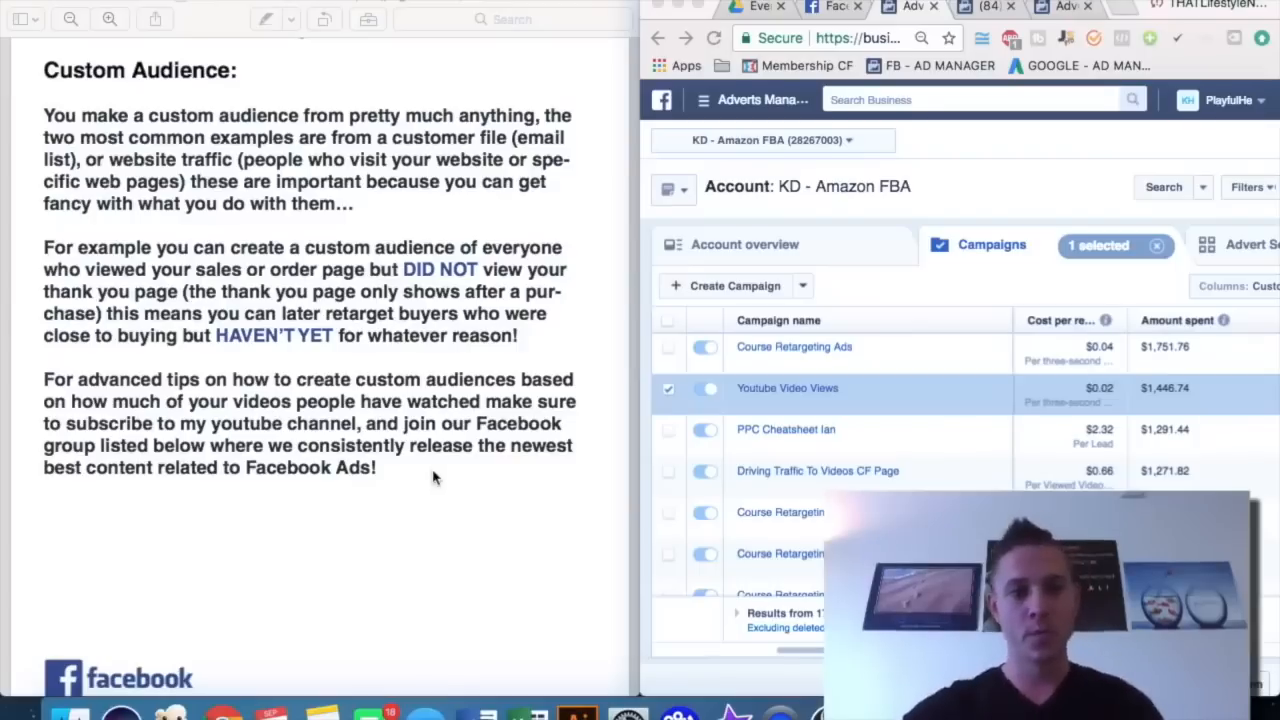
- Read the Lookalike Audience explanation on the cheat sheet's following vocabulary page
{"action": "scroll", "coordinate": [433, 478], "scroll_direction": "down", "scroll_amount": 4}
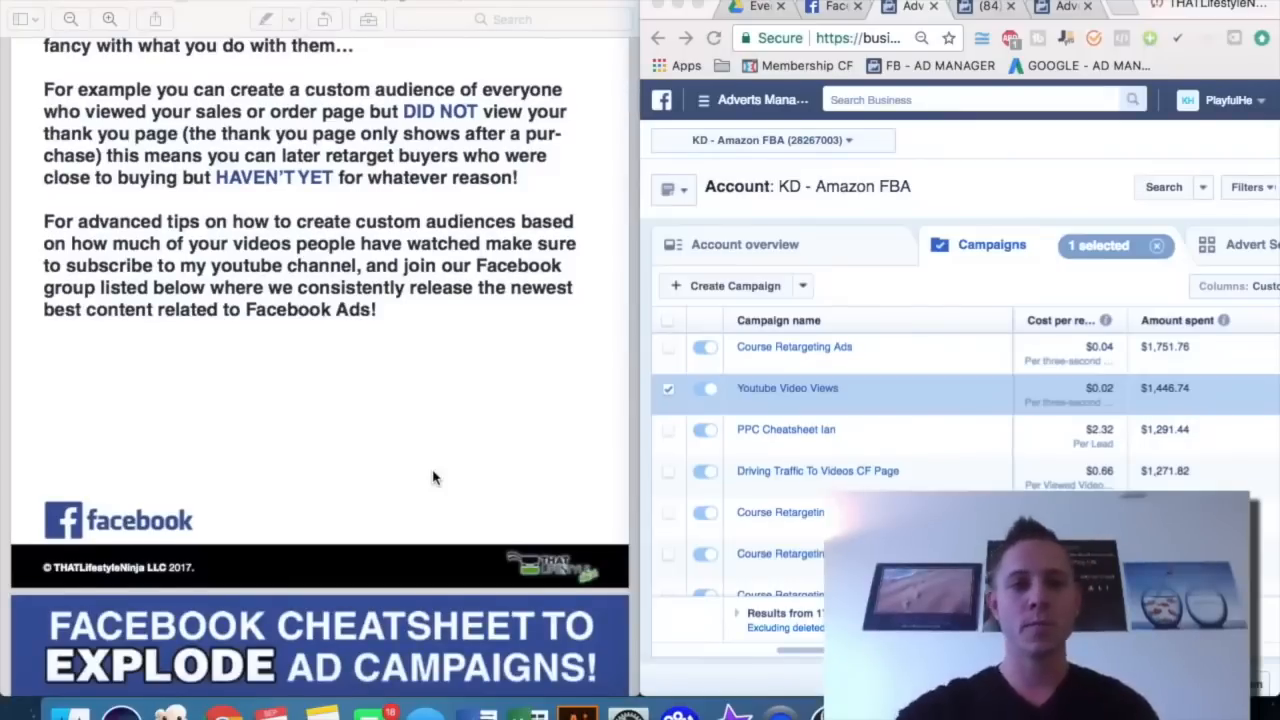
{"action": "scroll", "coordinate": [433, 478], "scroll_direction": "down", "scroll_amount": 3}
{"action": "scroll", "coordinate": [433, 477], "scroll_direction": "down", "scroll_amount": 5}
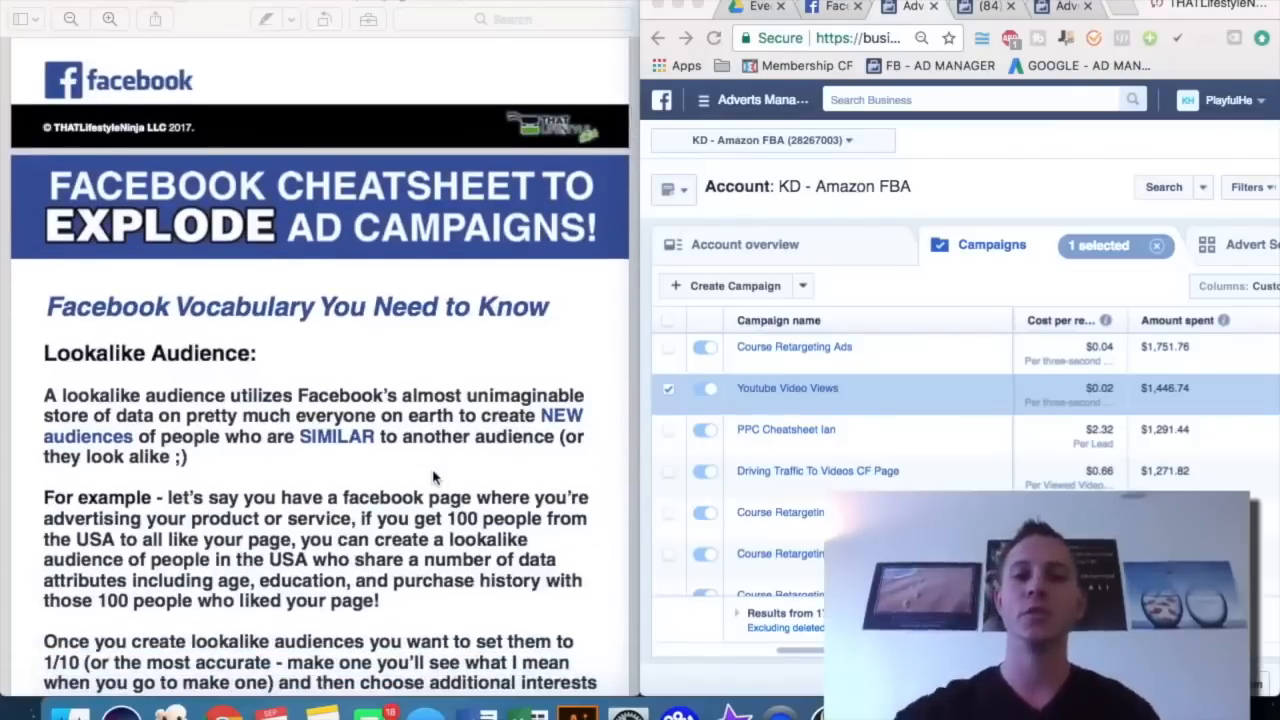
{"action": "scroll", "coordinate": [433, 477], "scroll_direction": "down", "scroll_amount": 7}
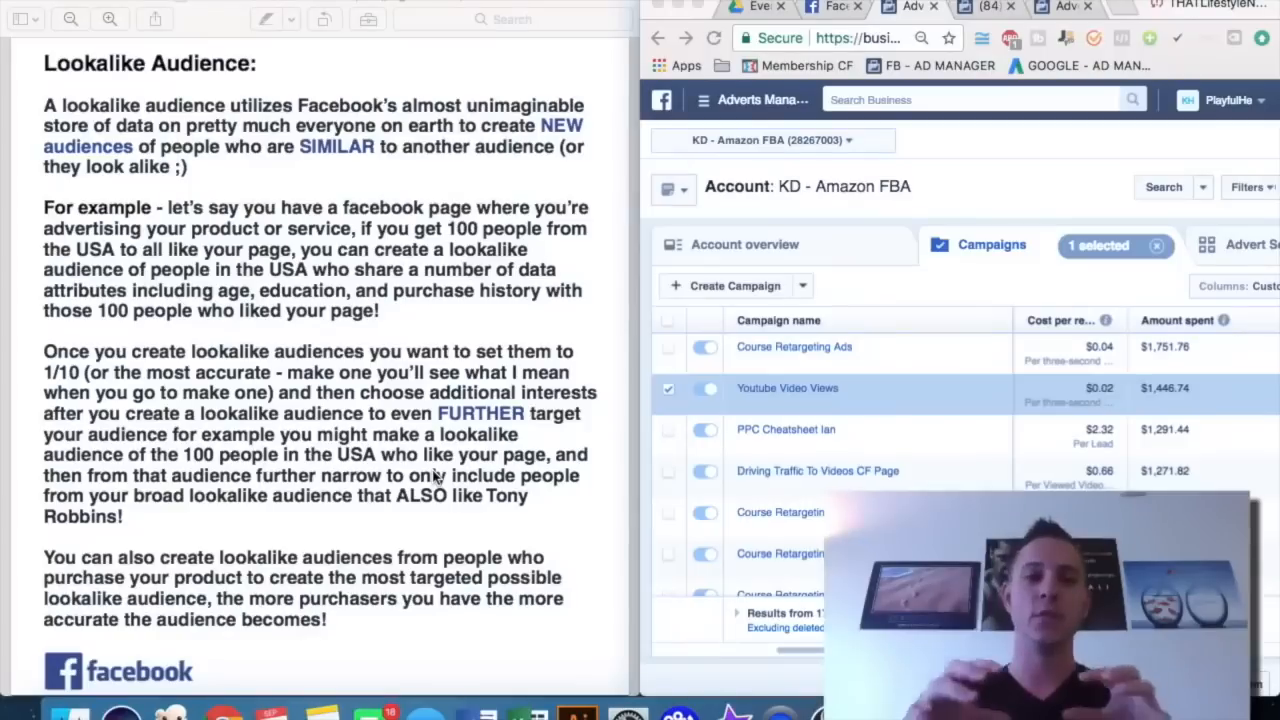
{"action": "scroll", "coordinate": [300, 455], "scroll_direction": "down", "scroll_amount": 1}
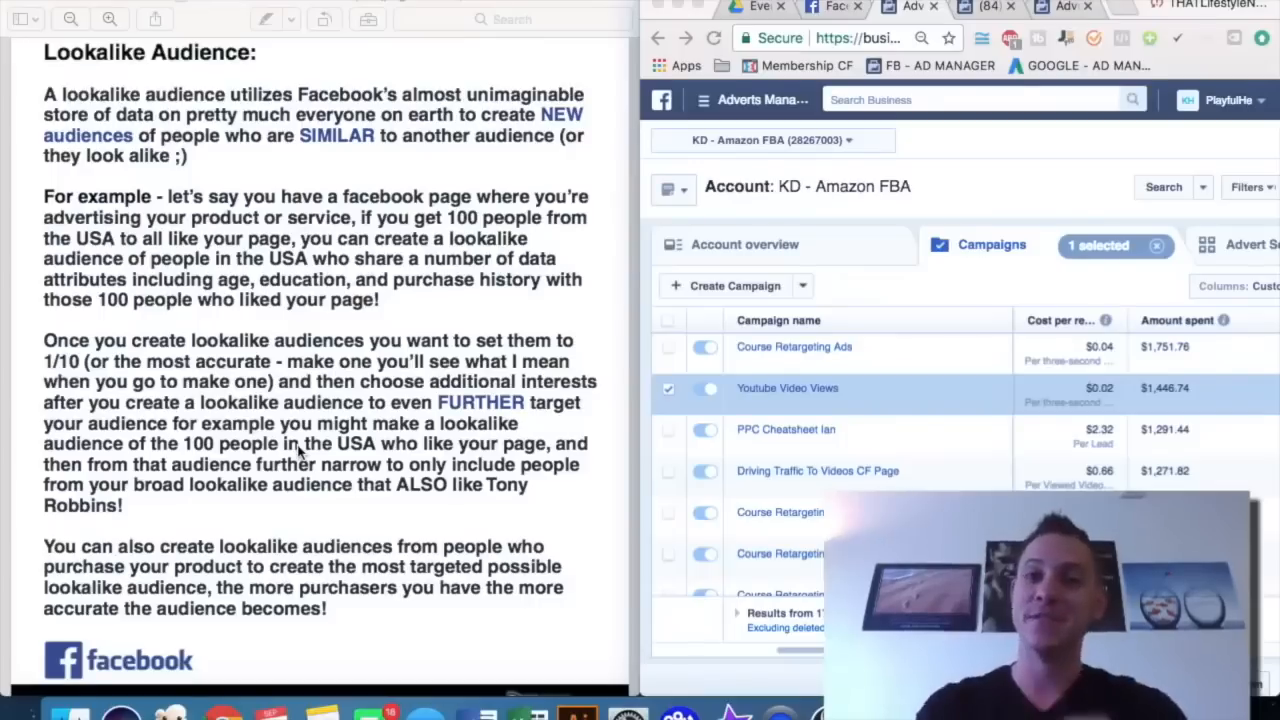
- Read the cheat sheet's Facebook Pixel explanation and continue to Step #2 What Type of Ads to Use
{"action": "scroll", "coordinate": [298, 452], "scroll_direction": "down", "scroll_amount": 10}
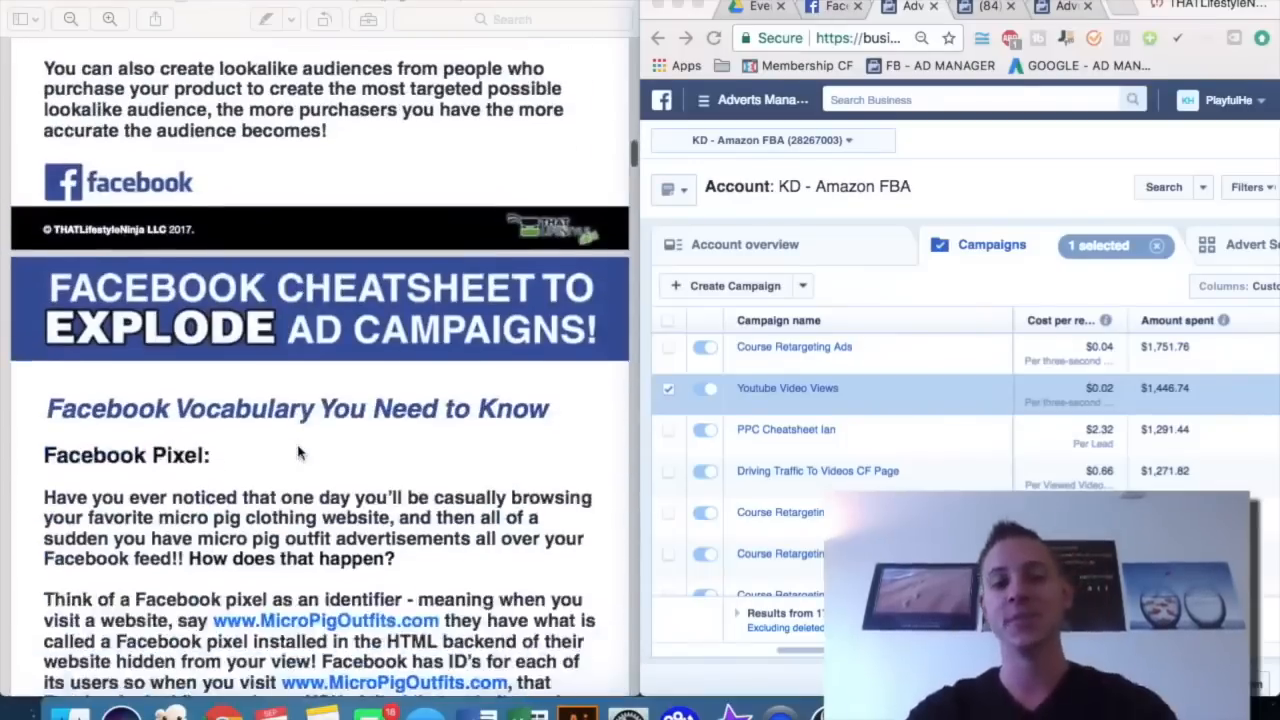
{"action": "scroll", "coordinate": [298, 452], "scroll_direction": "down", "scroll_amount": 1}
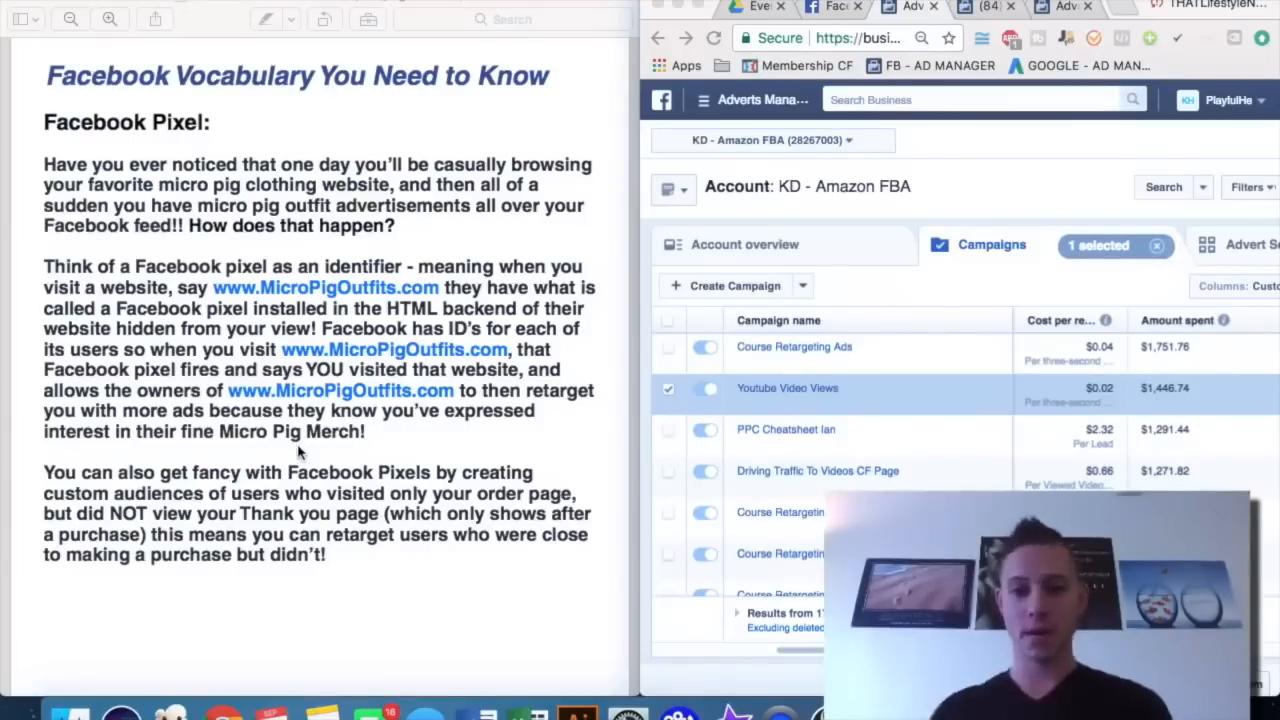
{"action": "scroll", "coordinate": [298, 452], "scroll_direction": "down", "scroll_amount": 3}
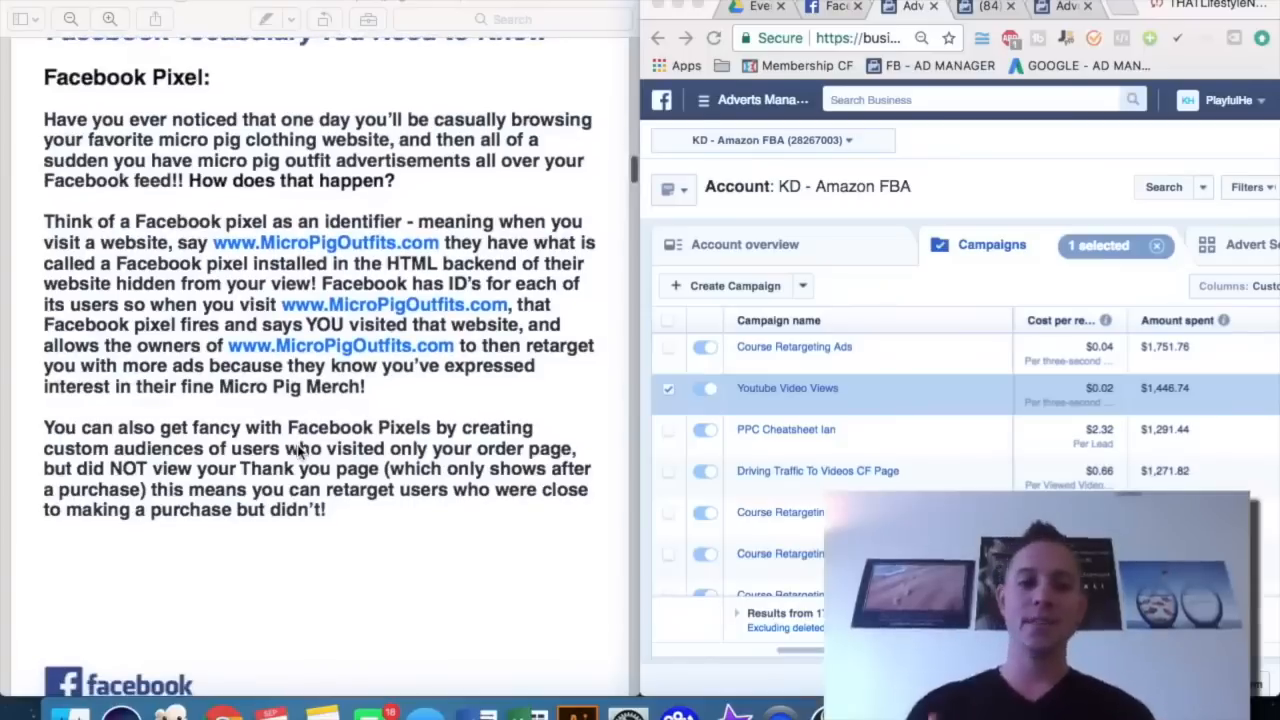
{"action": "scroll", "coordinate": [298, 452], "scroll_direction": "down", "scroll_amount": 2}
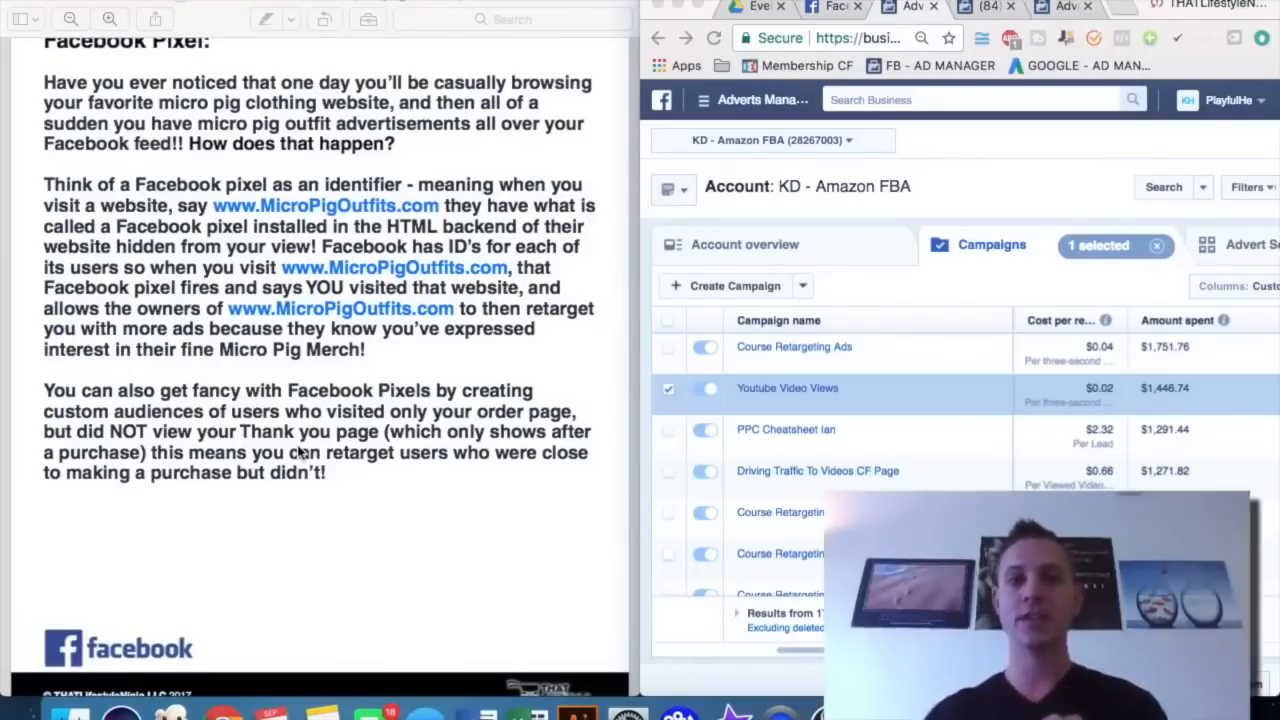
{"action": "scroll", "coordinate": [298, 452], "scroll_direction": "up", "scroll_amount": 2}
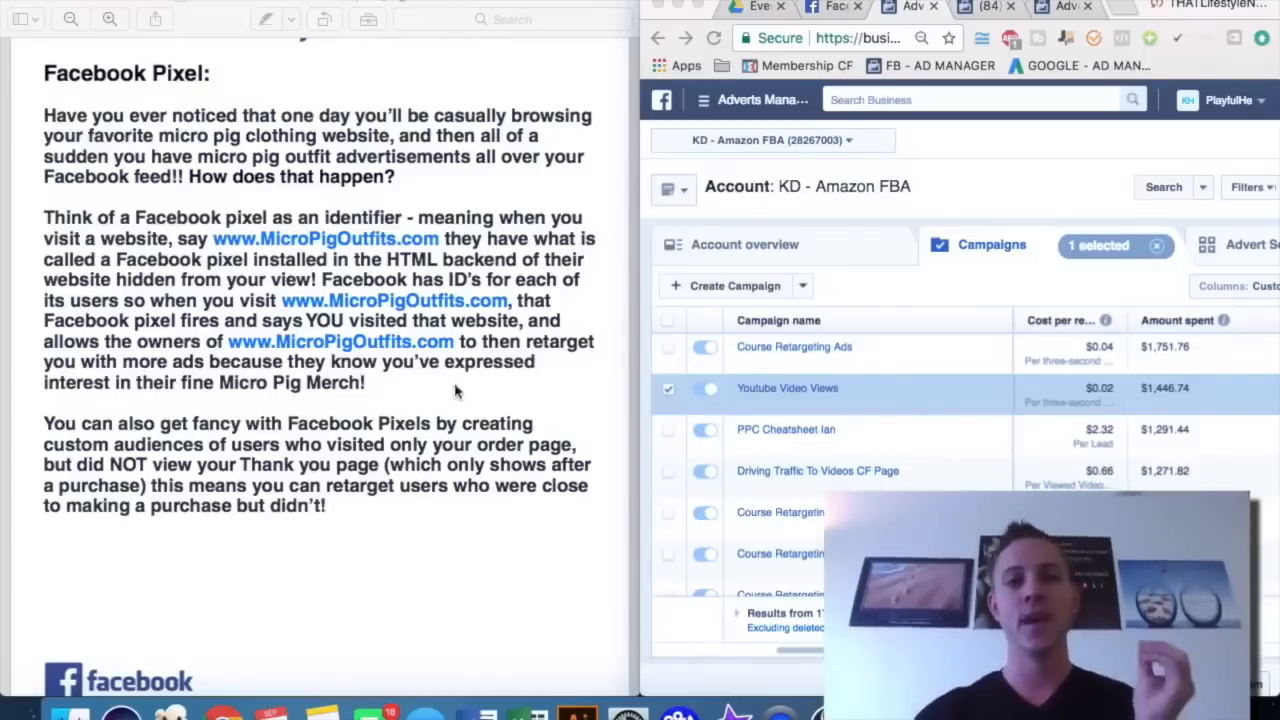
{"action": "scroll", "coordinate": [451, 392], "scroll_direction": "down", "scroll_amount": 10}
{"action": "scroll", "coordinate": [451, 392], "scroll_direction": "down", "scroll_amount": 2}
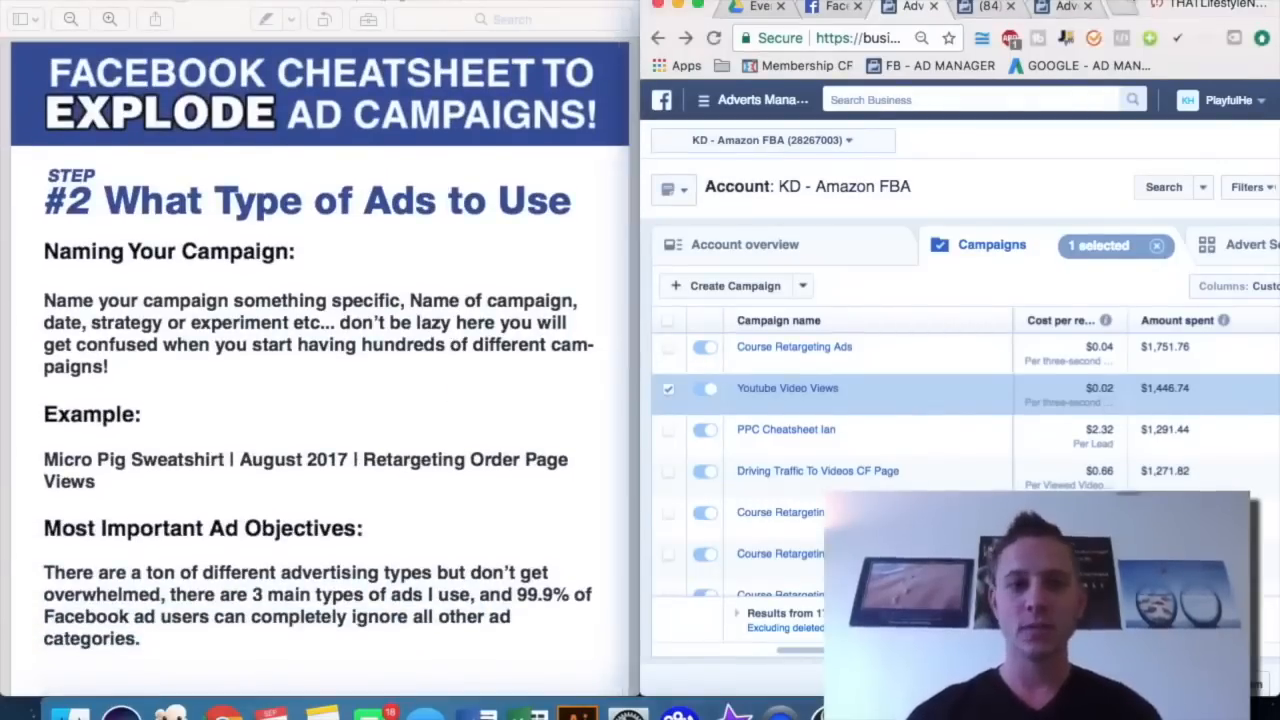
- Switch to the browser at full width and review the audience library and the Business Manager sign-up help article
{"action": "left_click", "coordinate": [685, 6]}
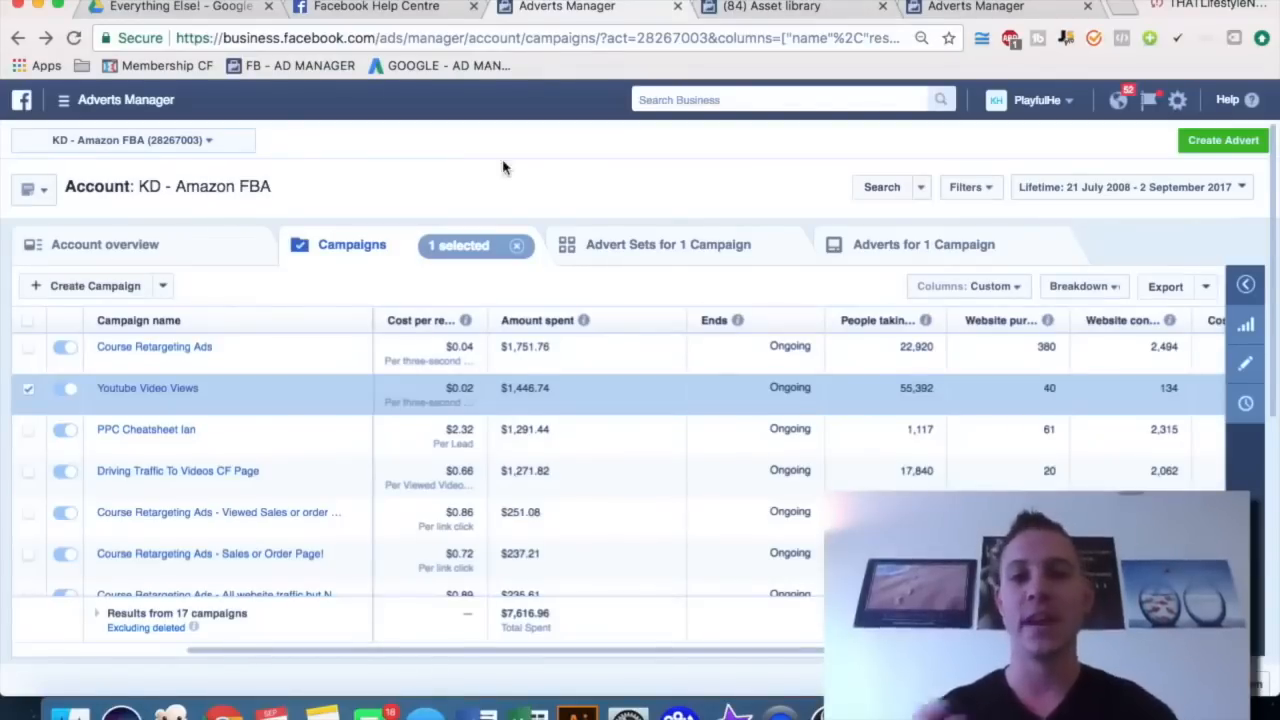
{"action": "left_click", "coordinate": [762, 7]}
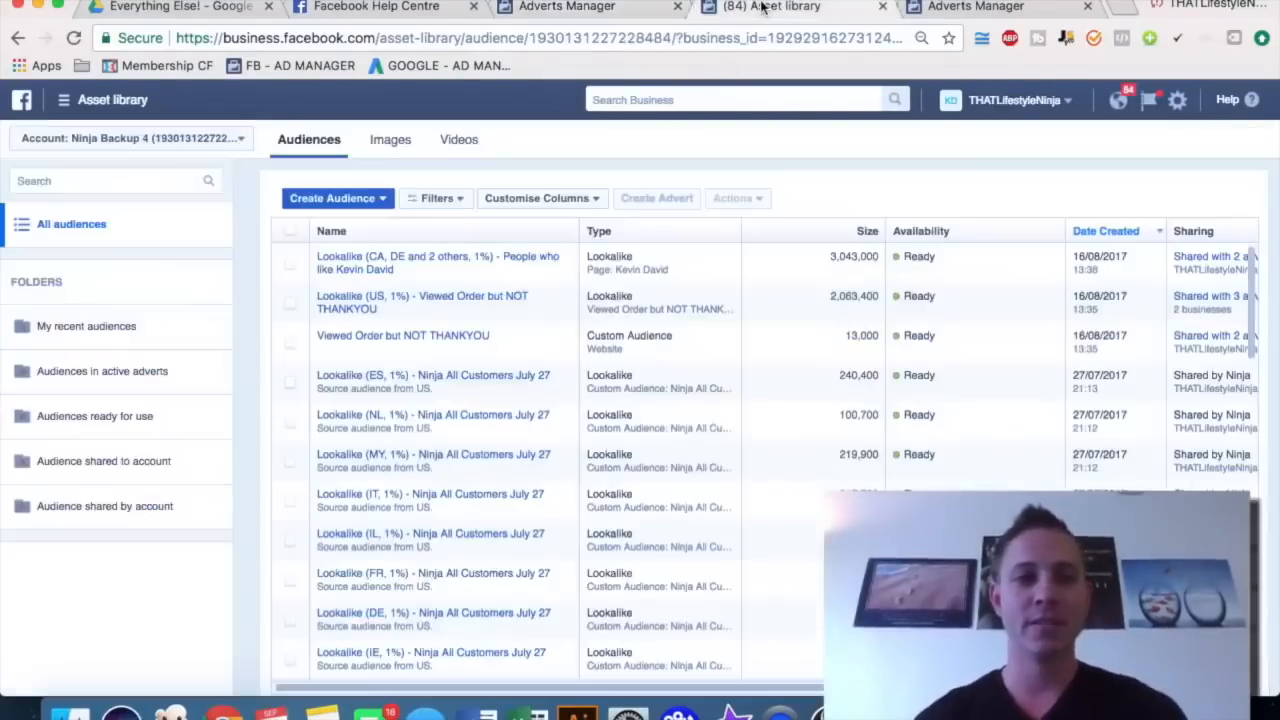
{"action": "left_click", "coordinate": [367, 8]}
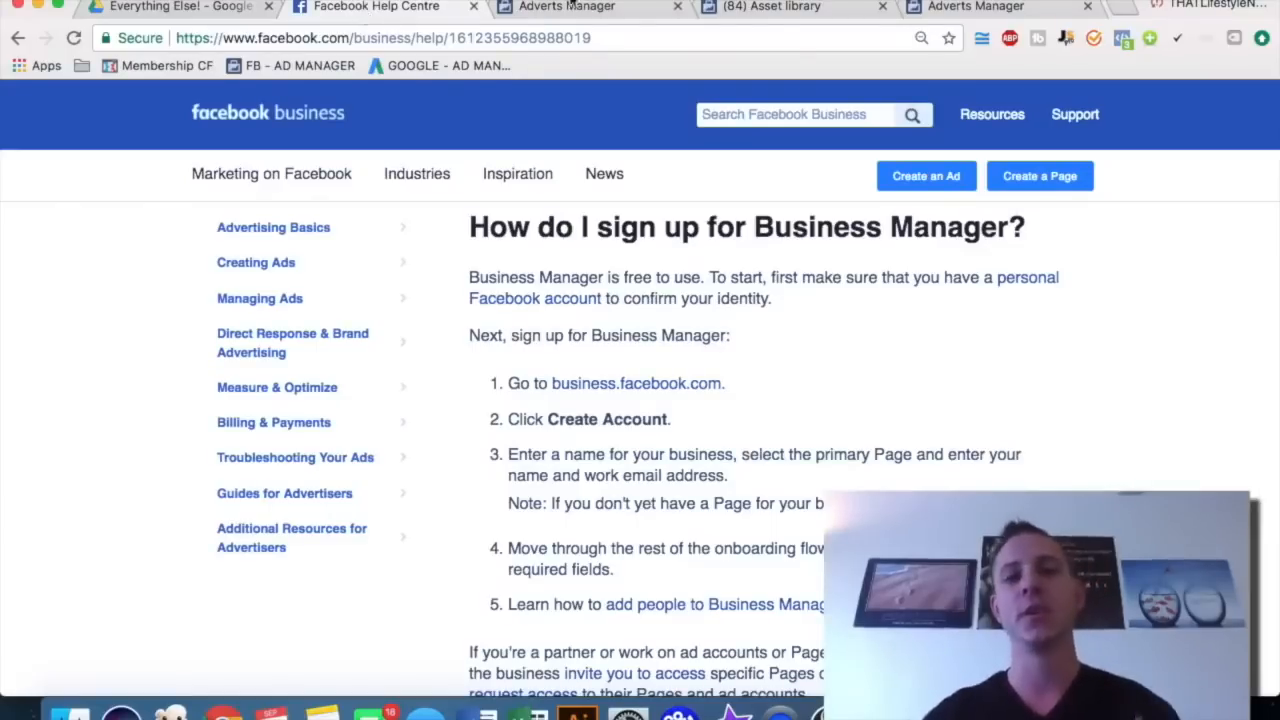
{"action": "left_click", "coordinate": [580, 8]}
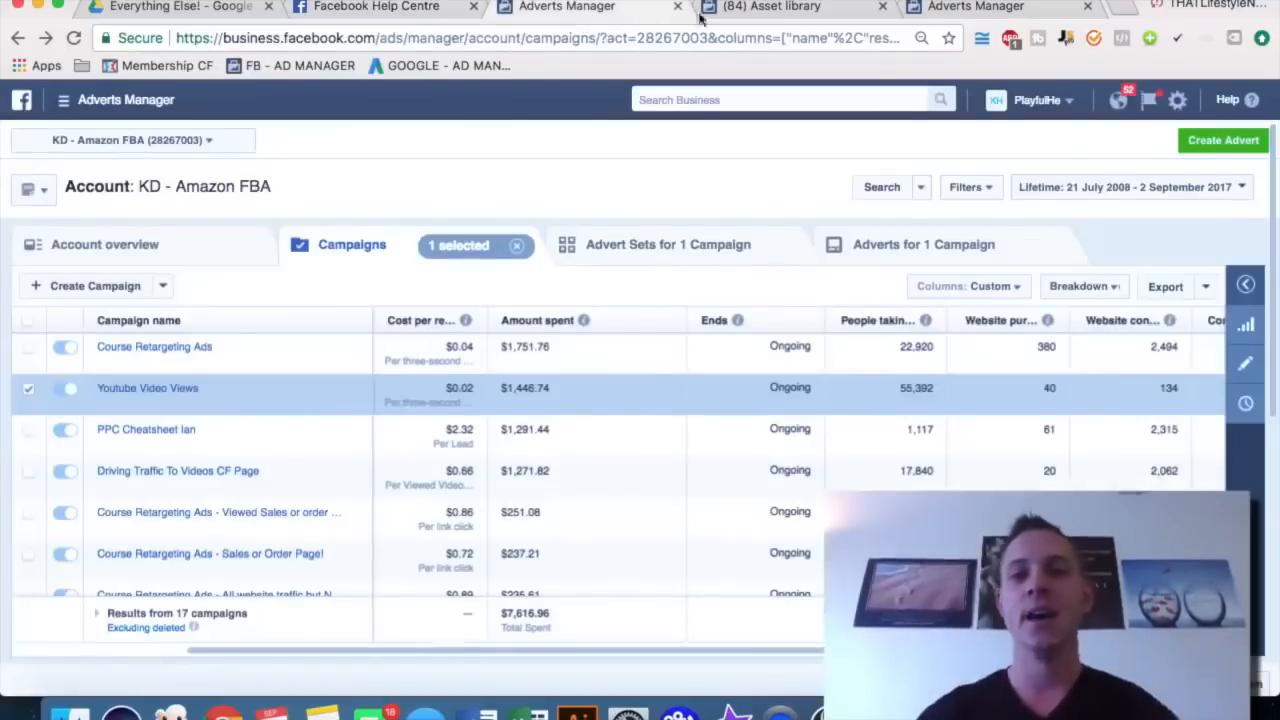
{"action": "left_click", "coordinate": [357, 8]}
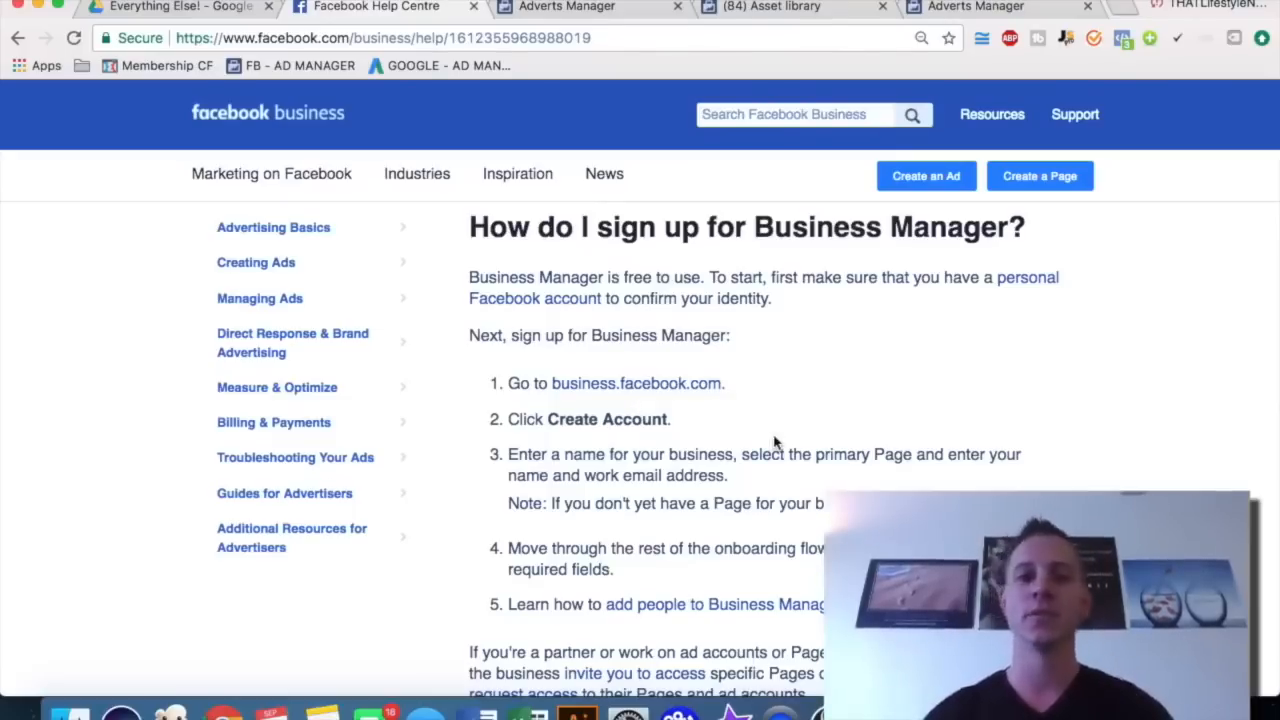
- Examine the website conversion metrics in Adverts Manager's column customisation for the campaigns table, leaving the columns as they are
{"action": "left_click", "coordinate": [565, 7]}
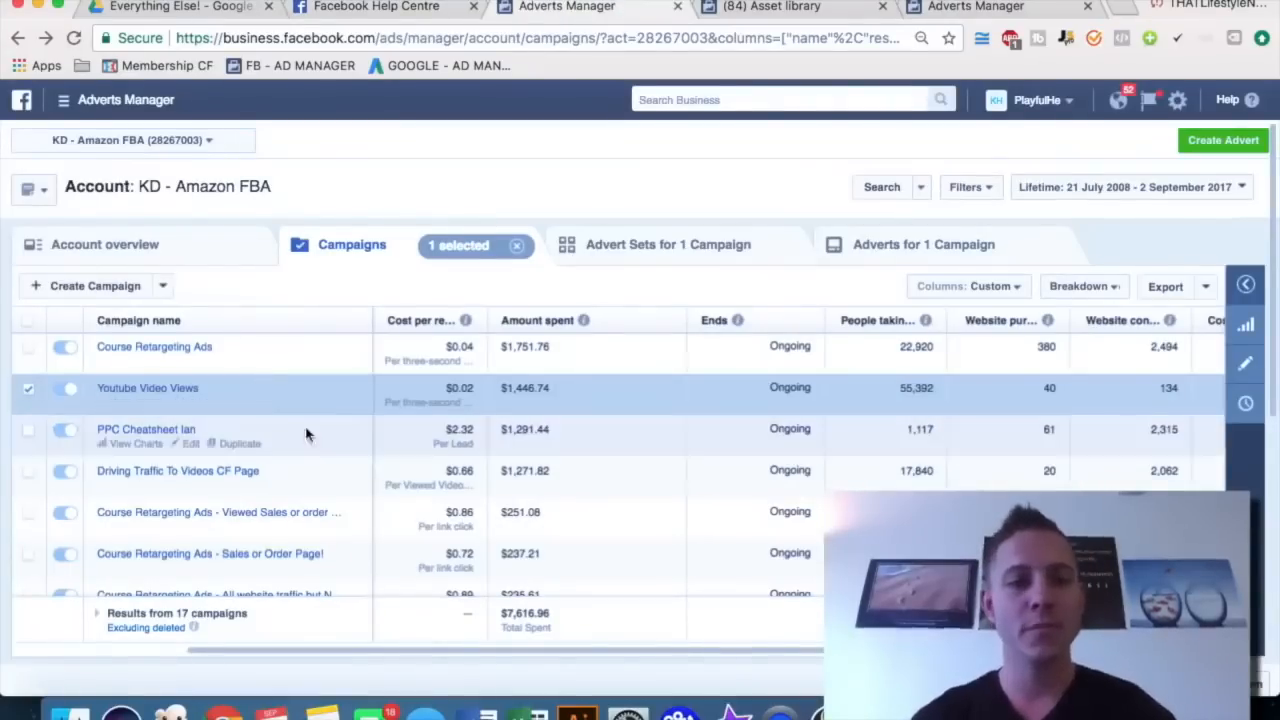
{"action": "scroll", "coordinate": [570, 445], "scroll_direction": "down", "scroll_amount": 1}
{"action": "scroll", "coordinate": [570, 445], "scroll_direction": "up", "scroll_amount": 1}
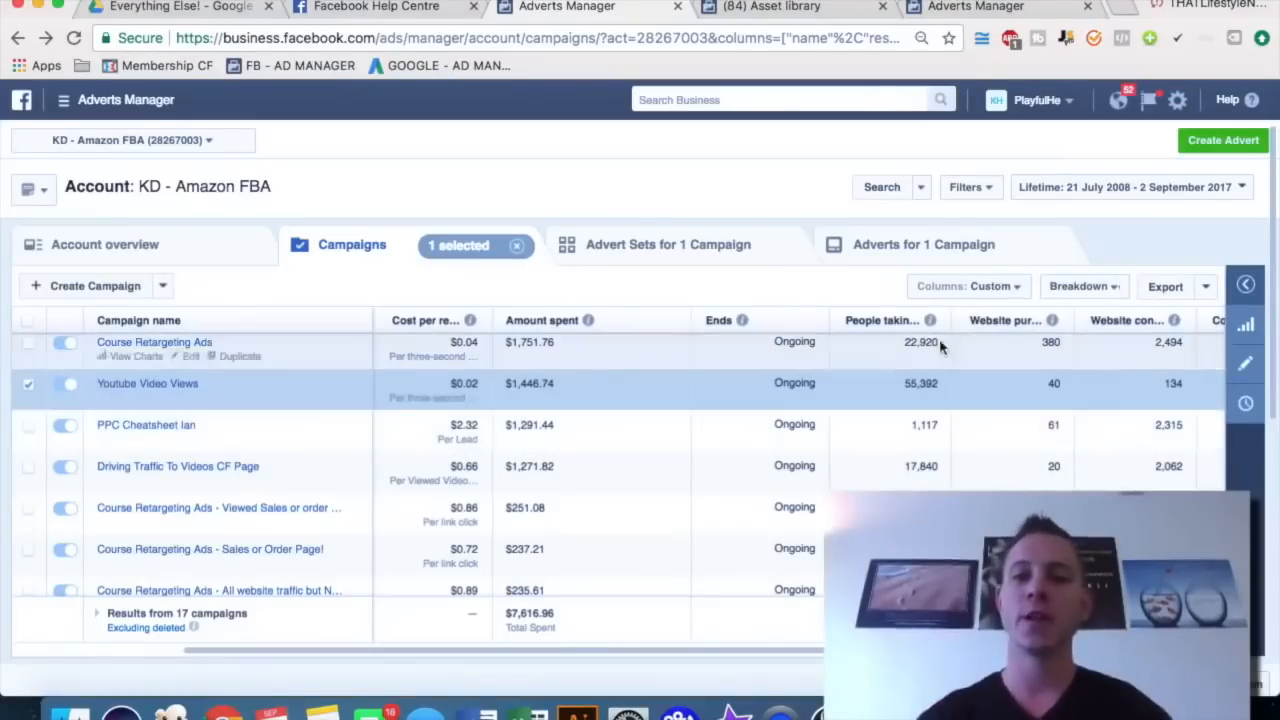
{"action": "left_click", "coordinate": [989, 287]}
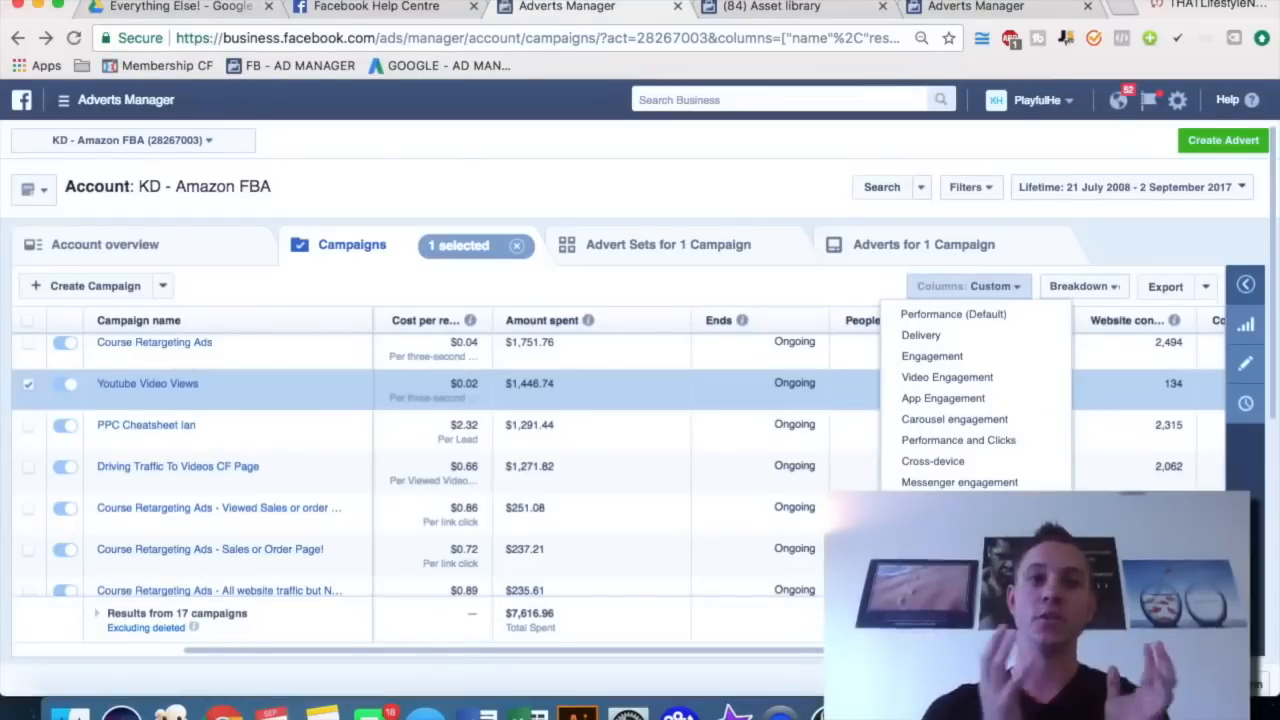
{"action": "left_click", "coordinate": [945, 545]}
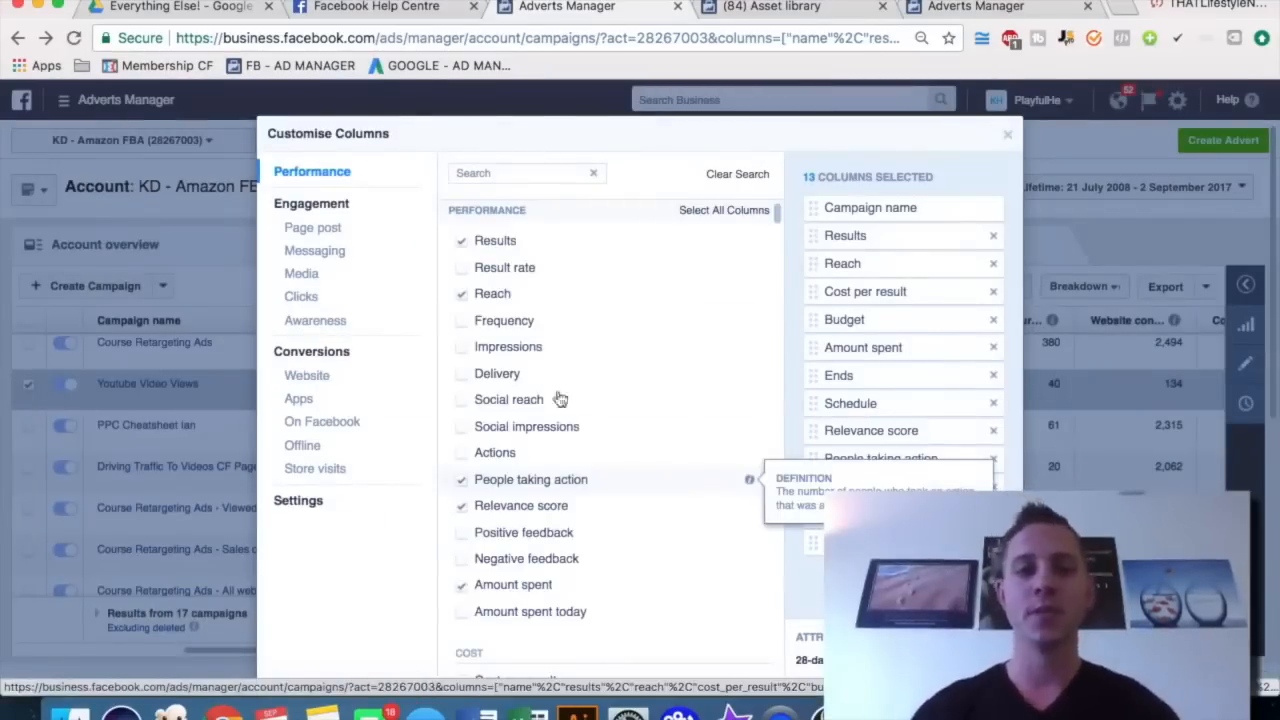
{"action": "left_click", "coordinate": [312, 381]}
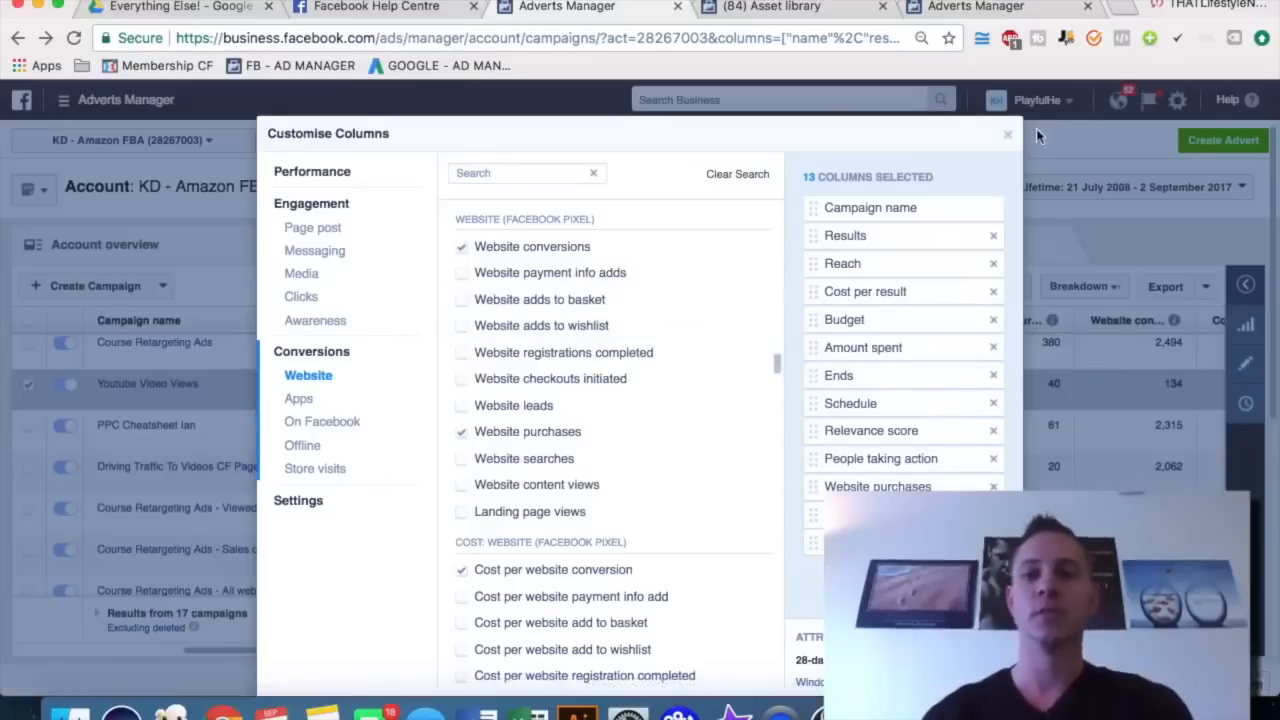
{"action": "left_click", "coordinate": [1007, 134]}
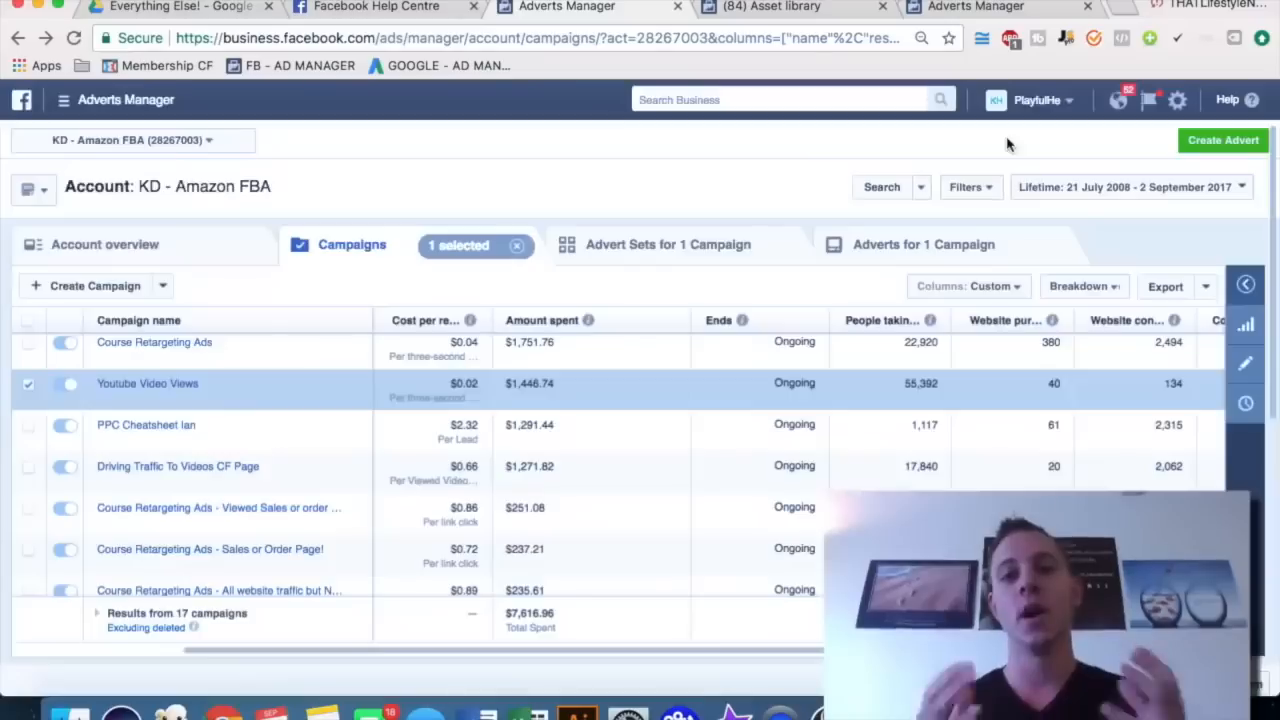
- View the audiences in the Asset library and check the frequently used Business Manager tools
{"action": "left_click", "coordinate": [787, 5]}
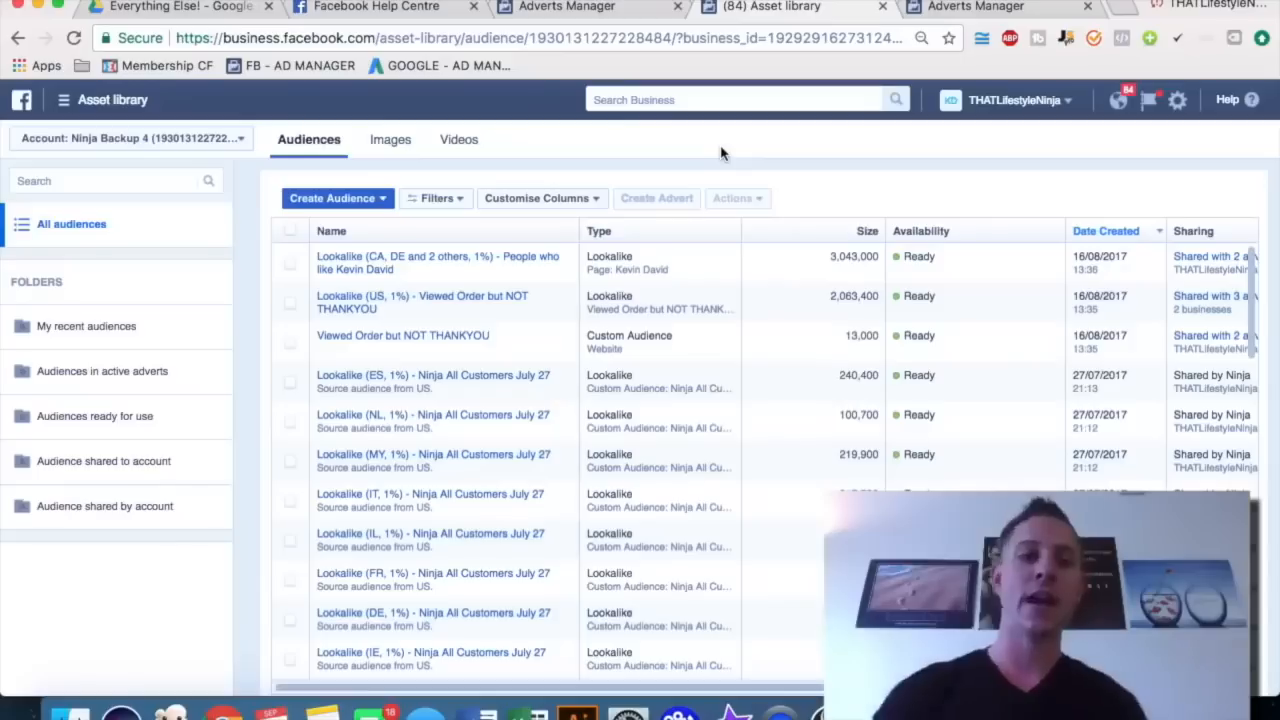
{"action": "left_click", "coordinate": [66, 103]}
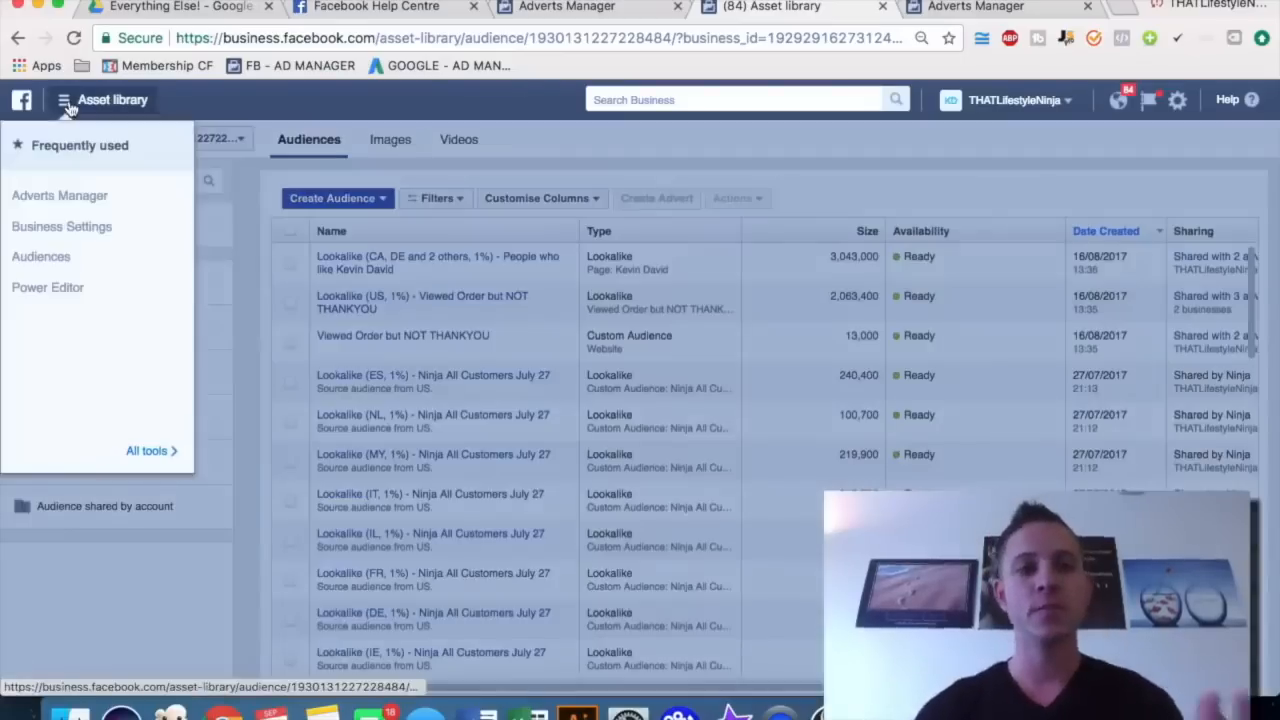
{"action": "left_click", "coordinate": [552, 143]}
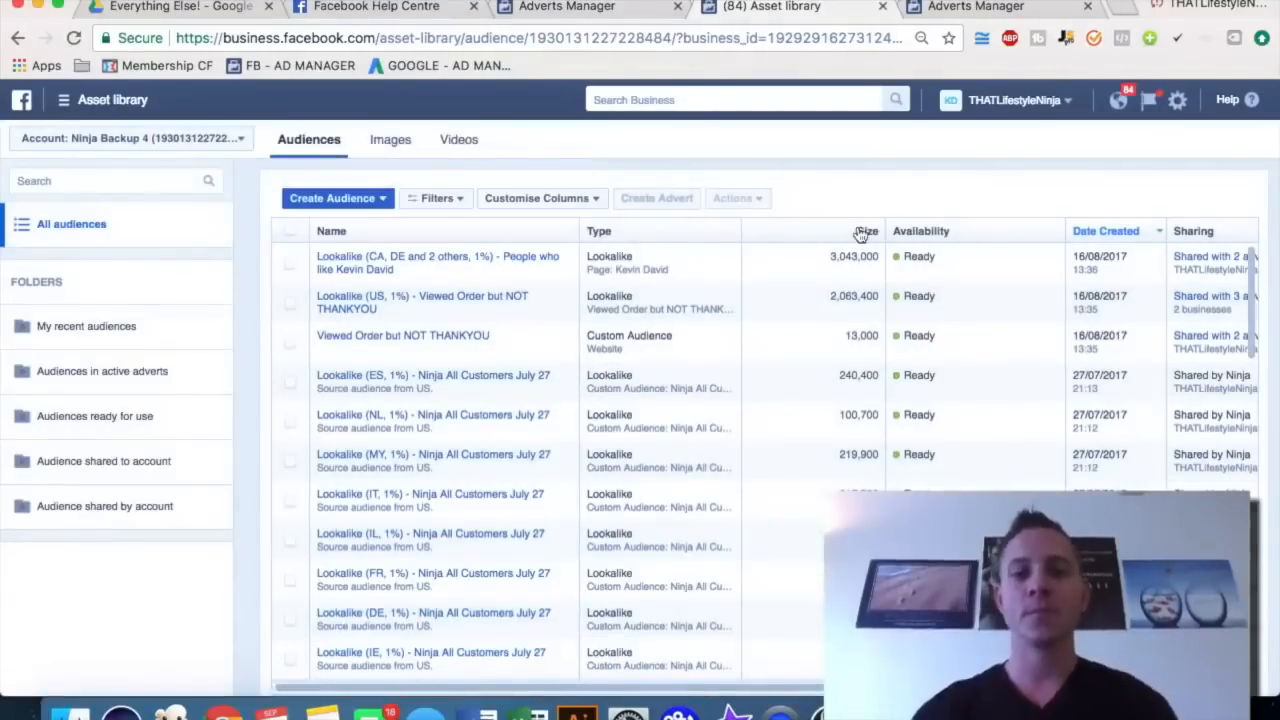
- Review the ways to create a custom audience, such as customer file and website traffic, and close the dialog without creating one
{"action": "left_click", "coordinate": [384, 200]}
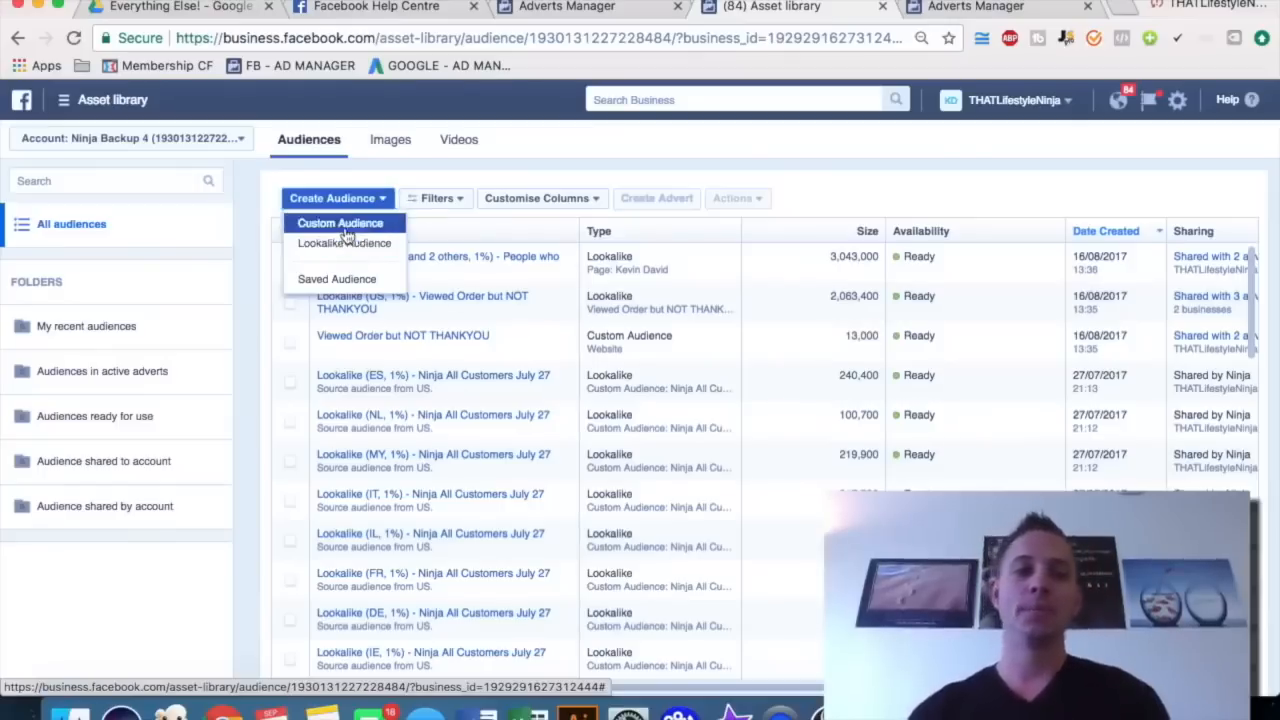
{"action": "left_click", "coordinate": [345, 230]}
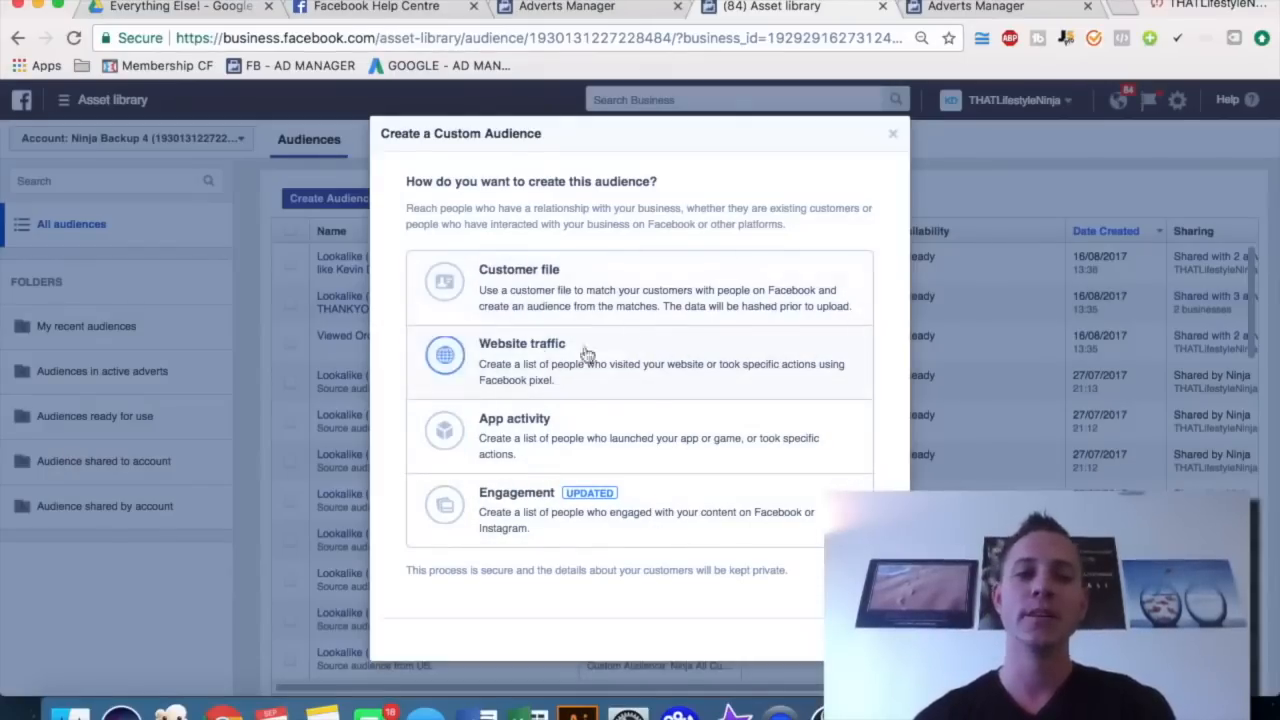
{"action": "left_click", "coordinate": [892, 134]}
- Review the source choices and audience size setting for a lookalike audience, and close the dialog without creating one
{"action": "left_click", "coordinate": [377, 200]}
{"action": "left_click", "coordinate": [357, 244]}
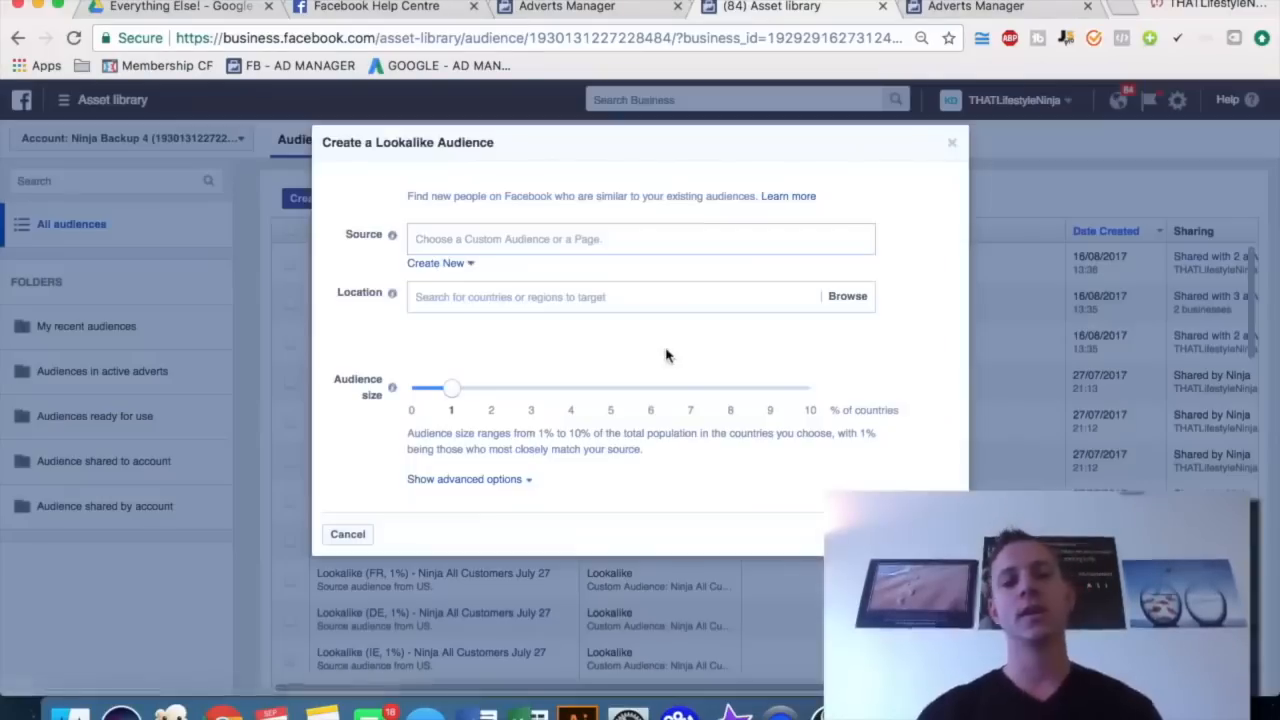
{"action": "left_click", "coordinate": [446, 238]}
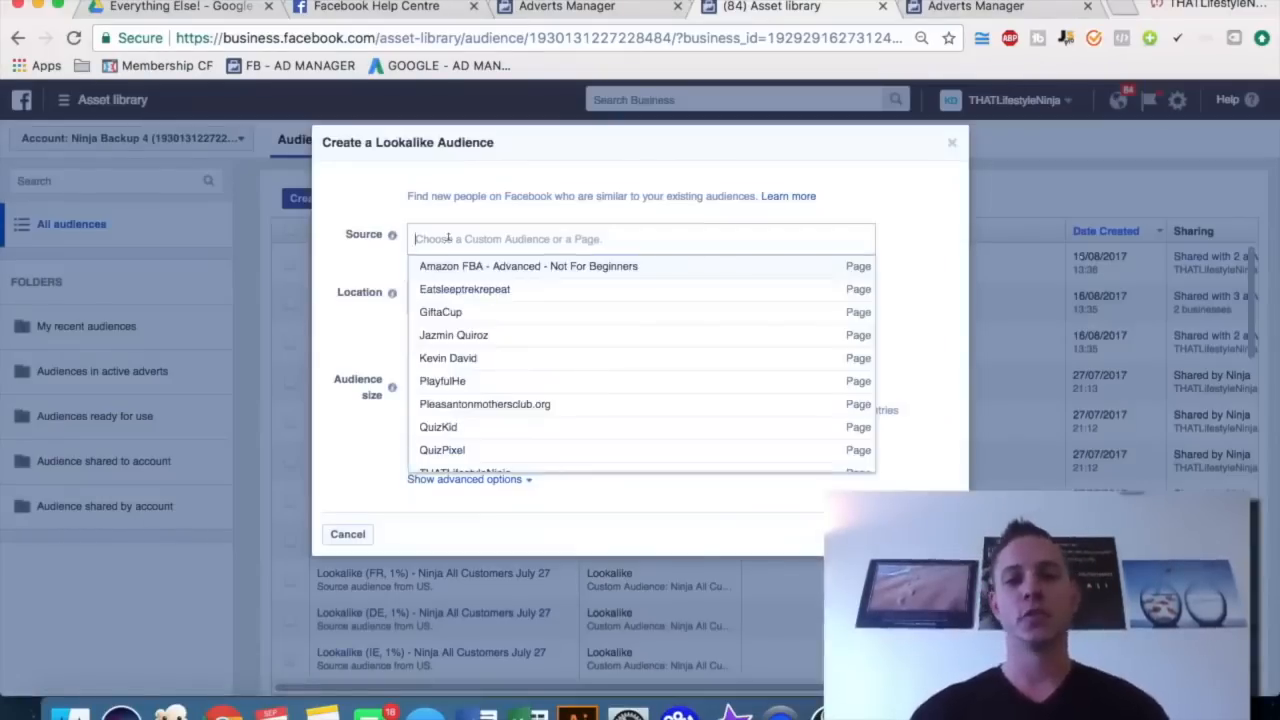
{"action": "left_click", "coordinate": [352, 275]}
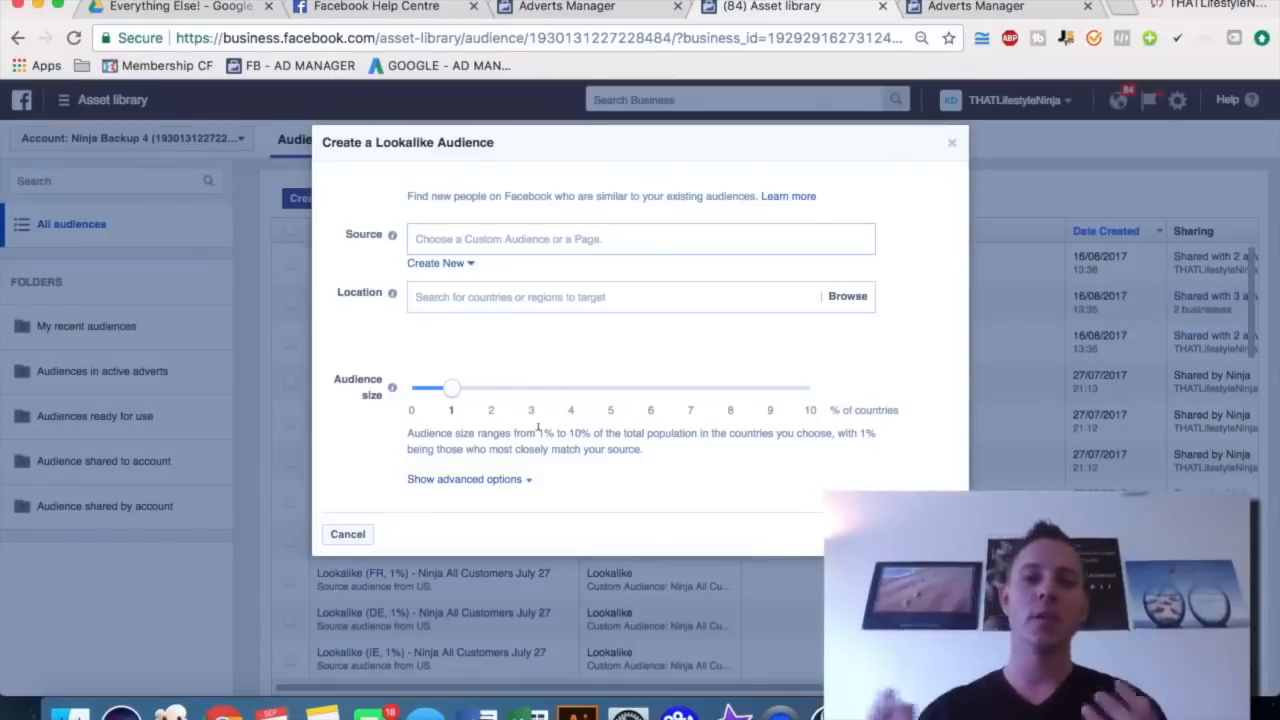
{"action": "left_click_drag", "start_coordinate": [450, 396], "coordinate": [390, 357]}
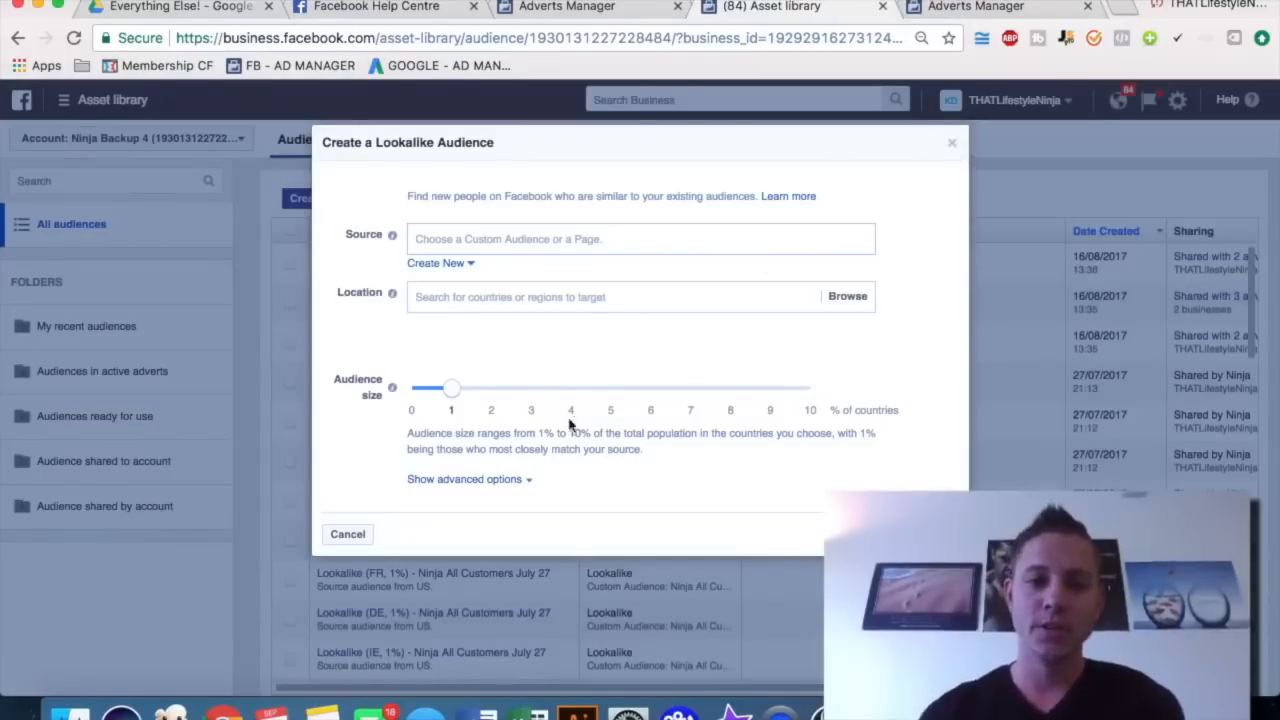
{"action": "left_click", "coordinate": [953, 148]}
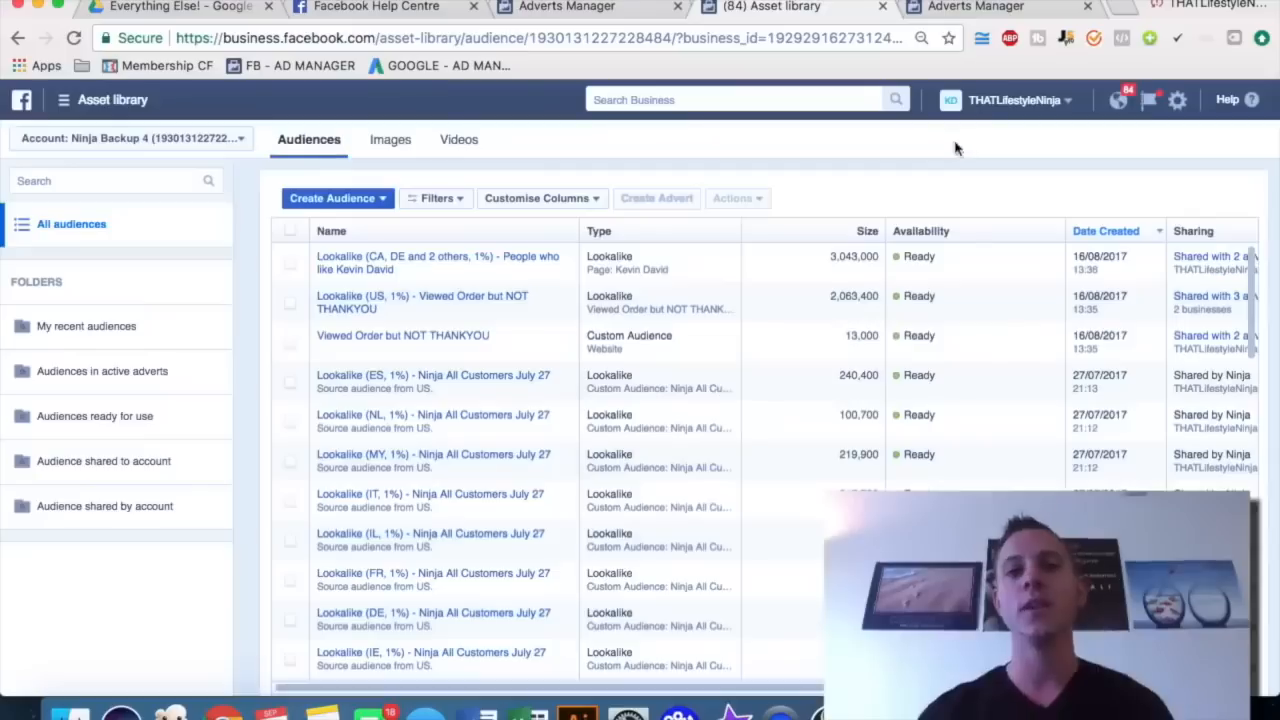
- Open the campaign objective page, skim the cheat sheet from Step #2 to the advice on ad run time, and return to the browser
{"action": "left_click", "coordinate": [972, 7]}
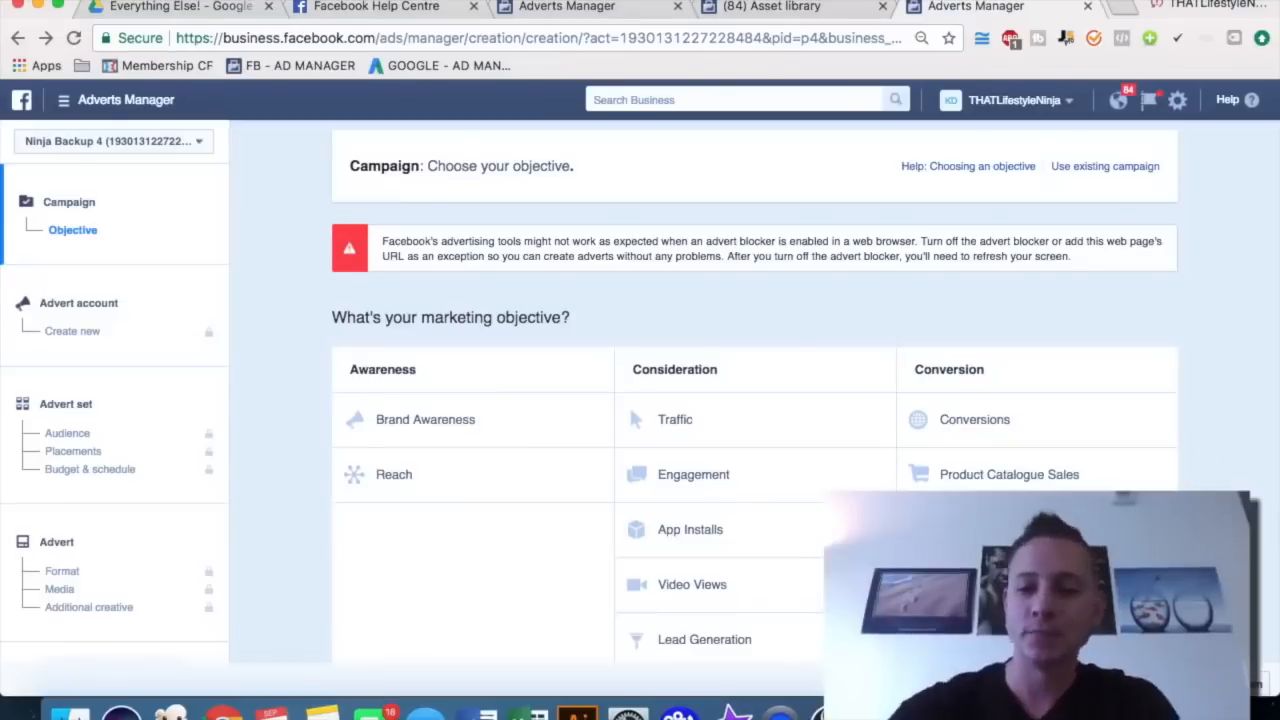
{"action": "key", "text": "super+Tab"}
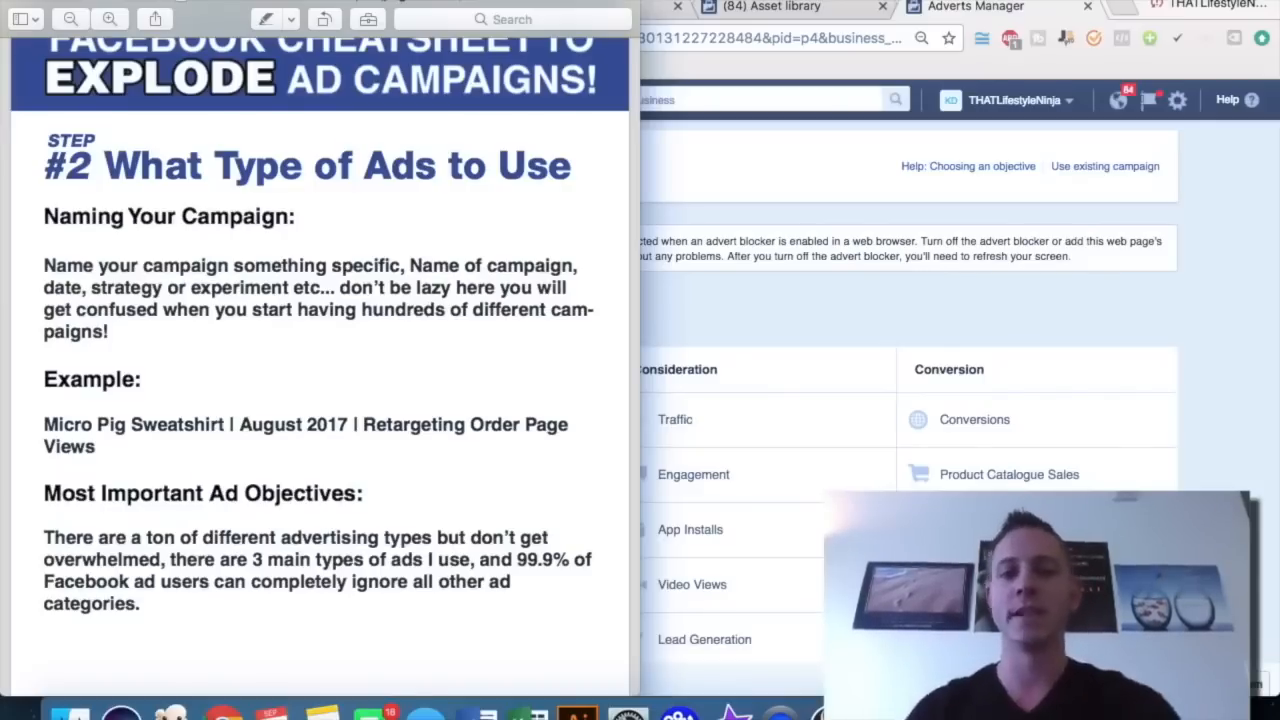
{"action": "scroll", "coordinate": [412, 400], "scroll_direction": "down", "scroll_amount": 5}
{"action": "scroll", "coordinate": [412, 400], "scroll_direction": "down", "scroll_amount": 20}
{"action": "scroll", "coordinate": [320, 400], "scroll_direction": "down", "scroll_amount": 20}
{"action": "scroll", "coordinate": [412, 398], "scroll_direction": "down", "scroll_amount": 15}
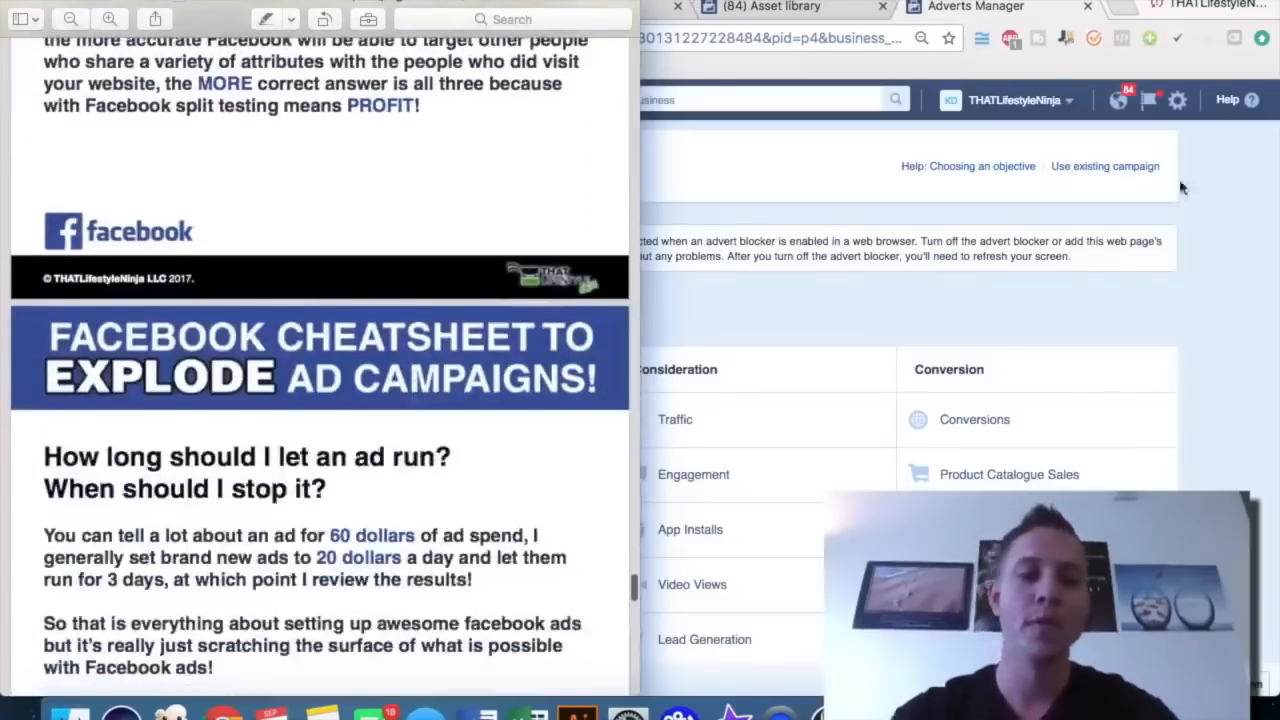
{"action": "left_click", "coordinate": [1243, 257]}
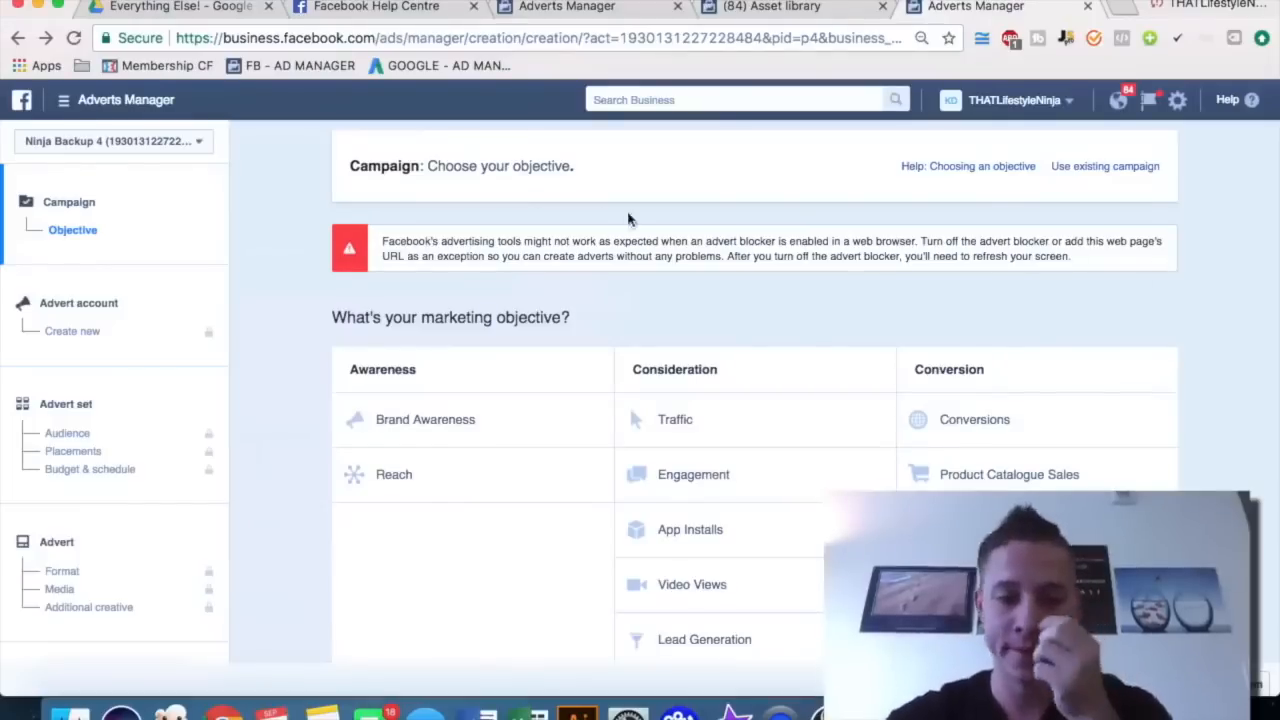
- Compare the available marketing objectives and choose Traffic for the new campaign
{"action": "scroll", "coordinate": [523, 272], "scroll_direction": "down", "scroll_amount": 1}
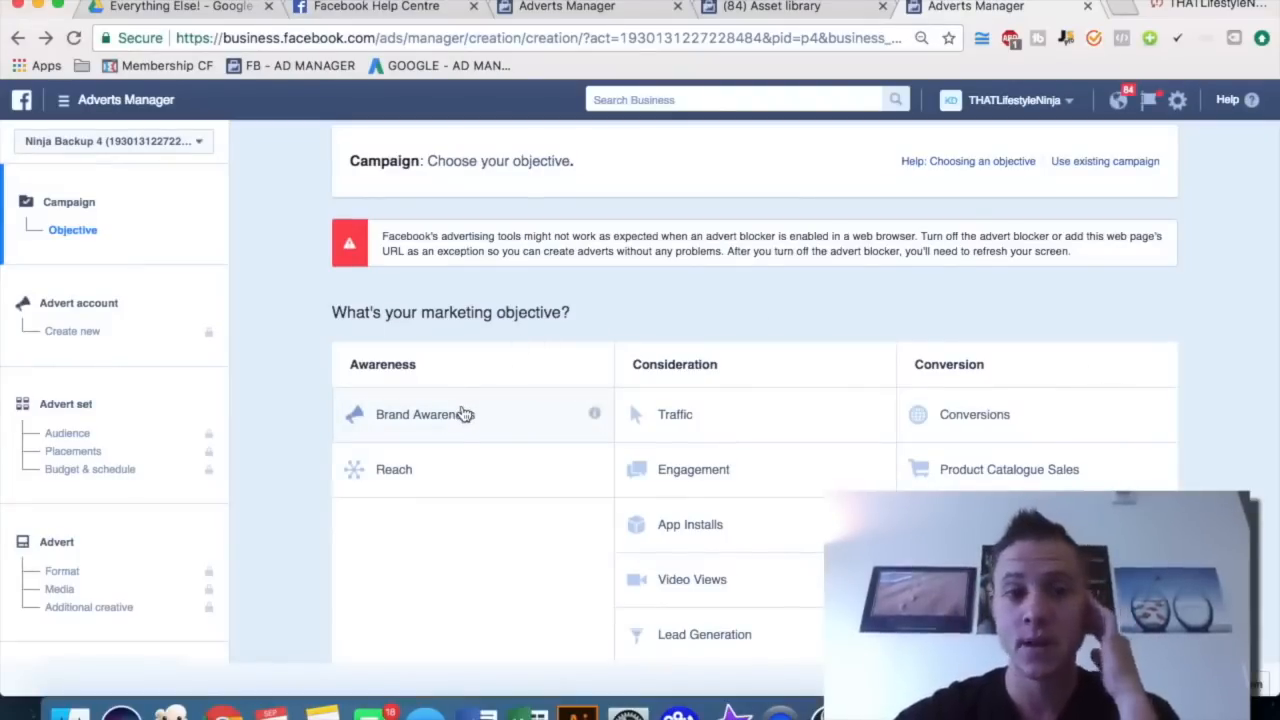
{"action": "mouse_move", "coordinate": [594, 418]}
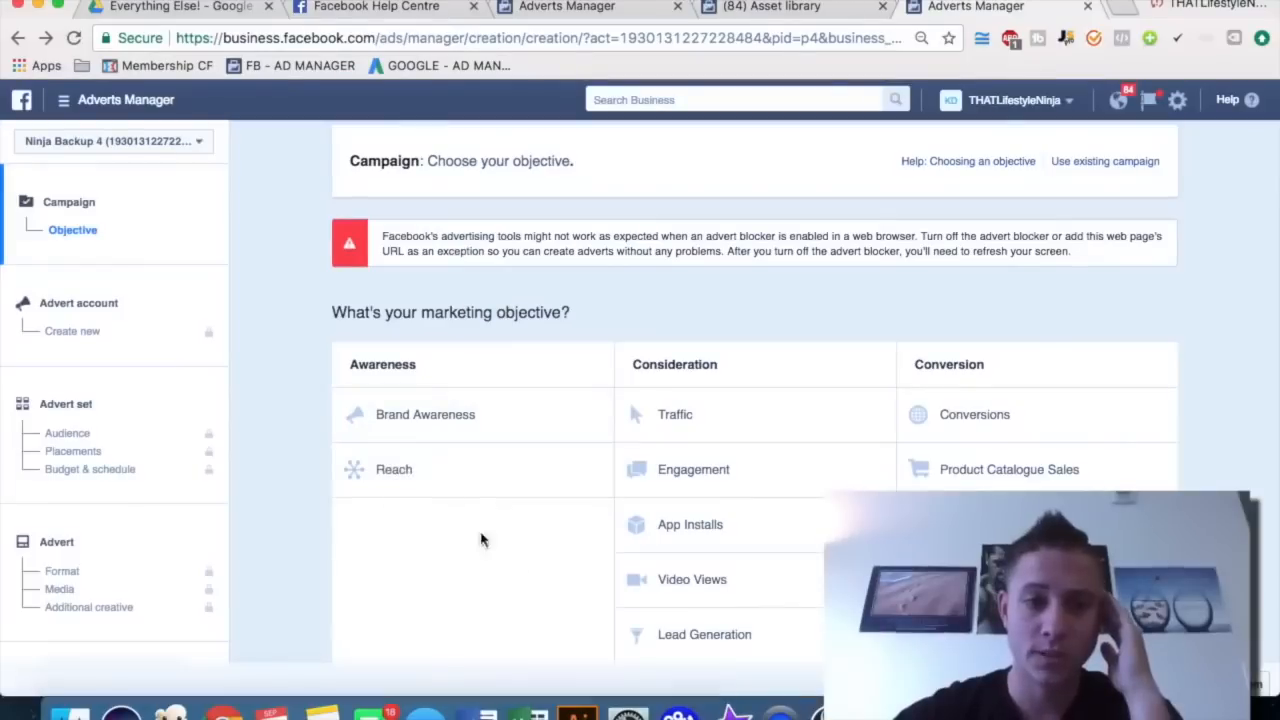
{"action": "mouse_move", "coordinate": [597, 471]}
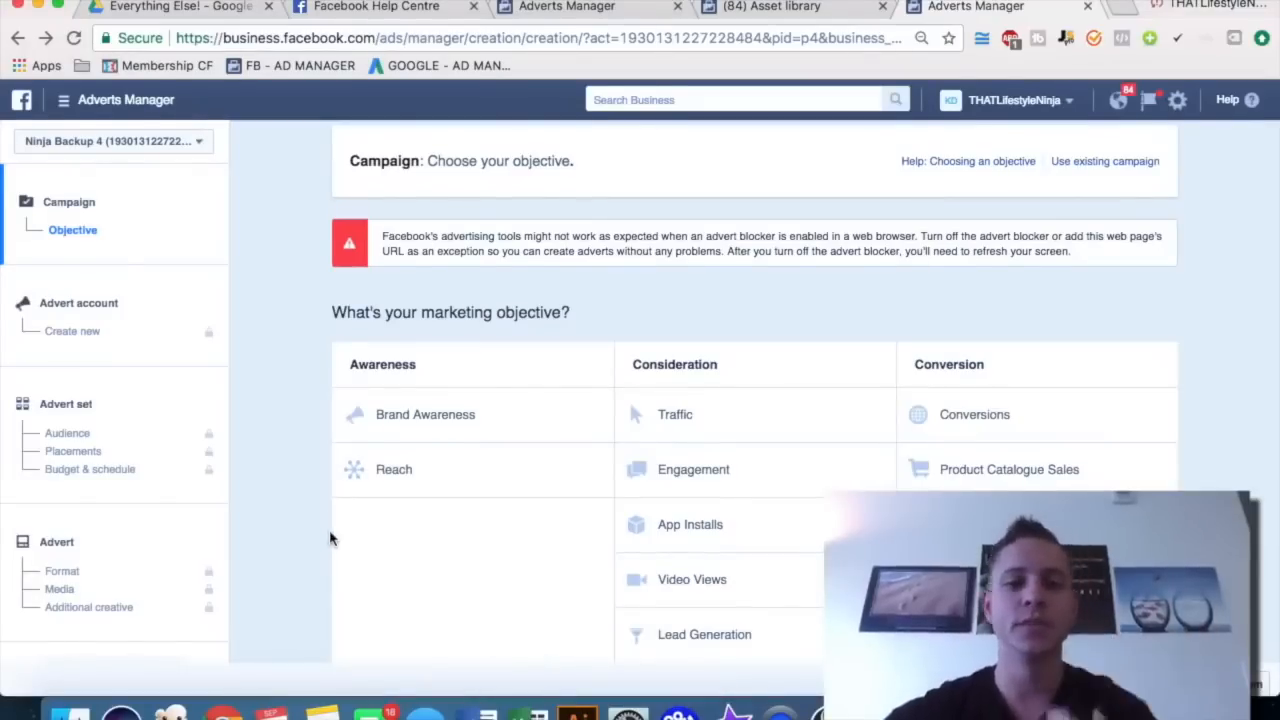
{"action": "scroll", "coordinate": [331, 539], "scroll_direction": "up", "scroll_amount": 1}
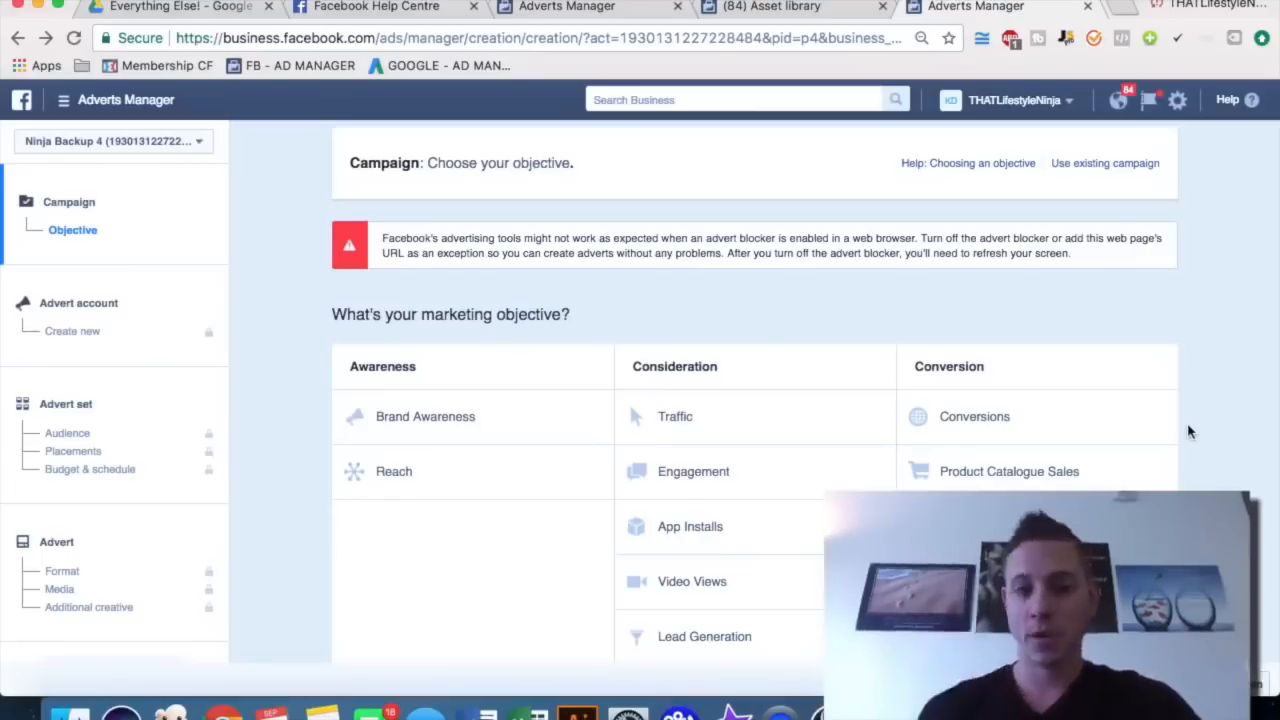
{"action": "scroll", "coordinate": [1188, 431], "scroll_direction": "down", "scroll_amount": 1}
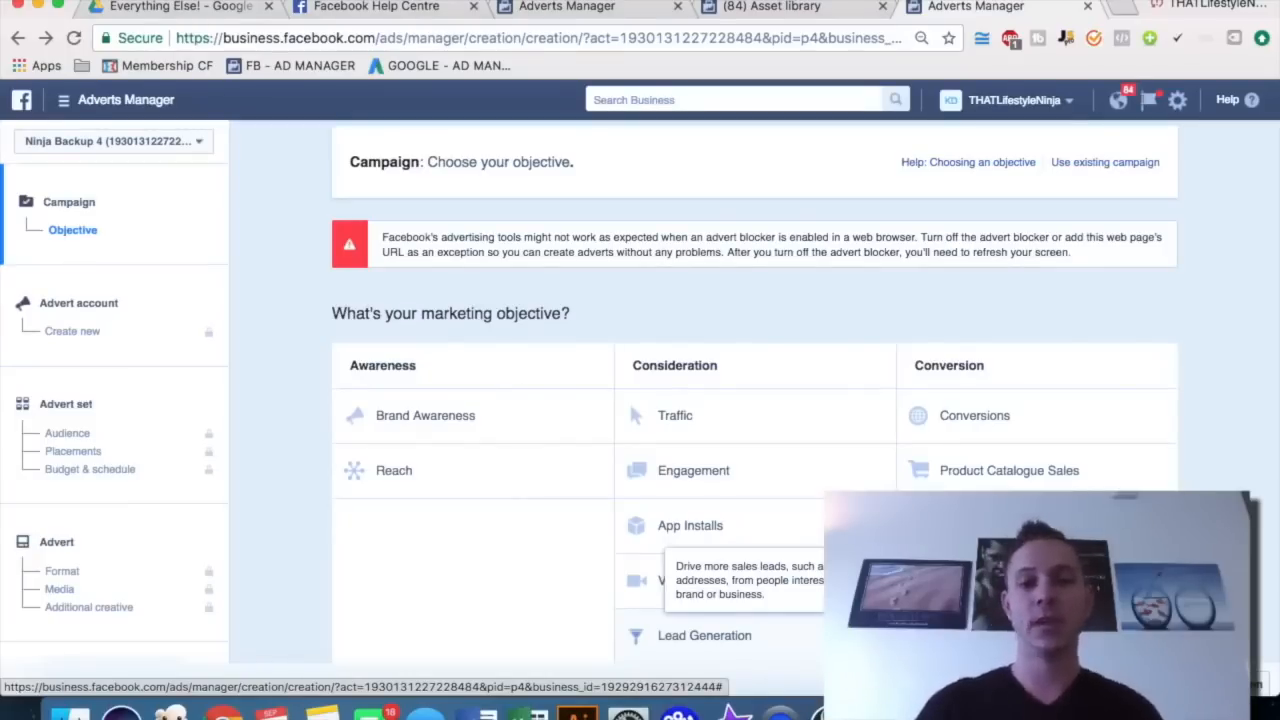
{"action": "left_click", "coordinate": [734, 422]}
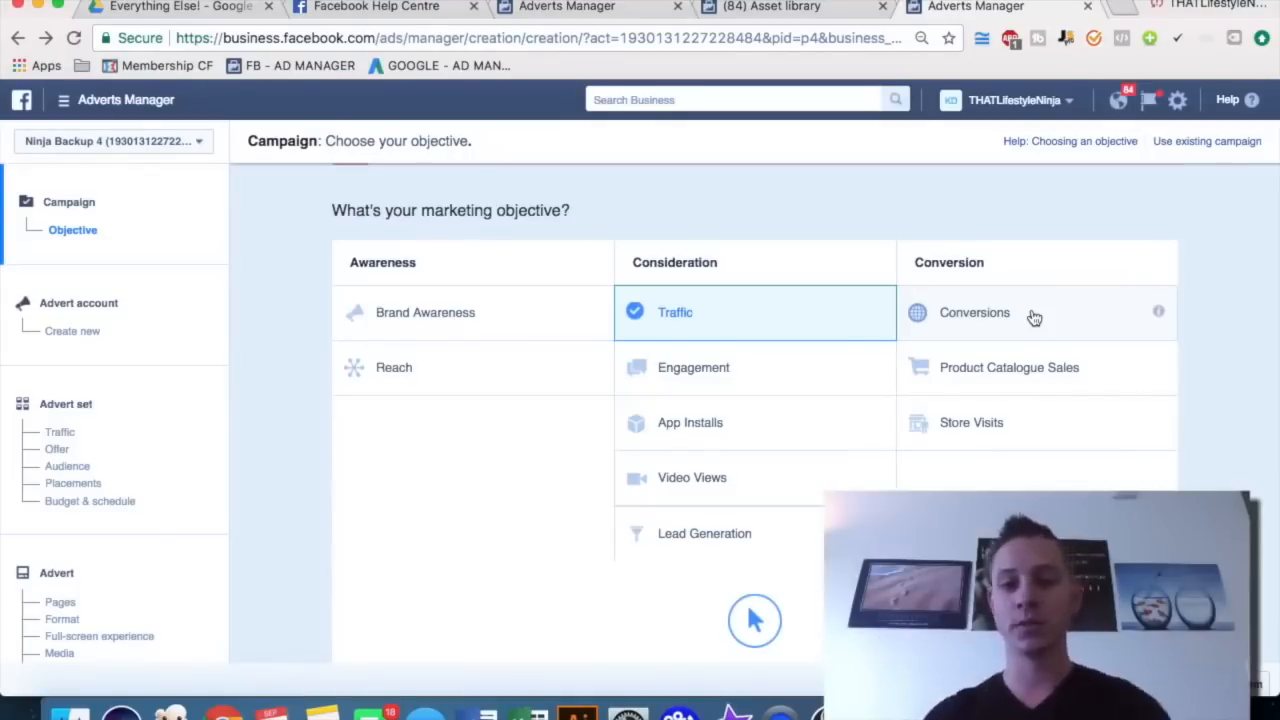
{"action": "mouse_move", "coordinate": [877, 533]}
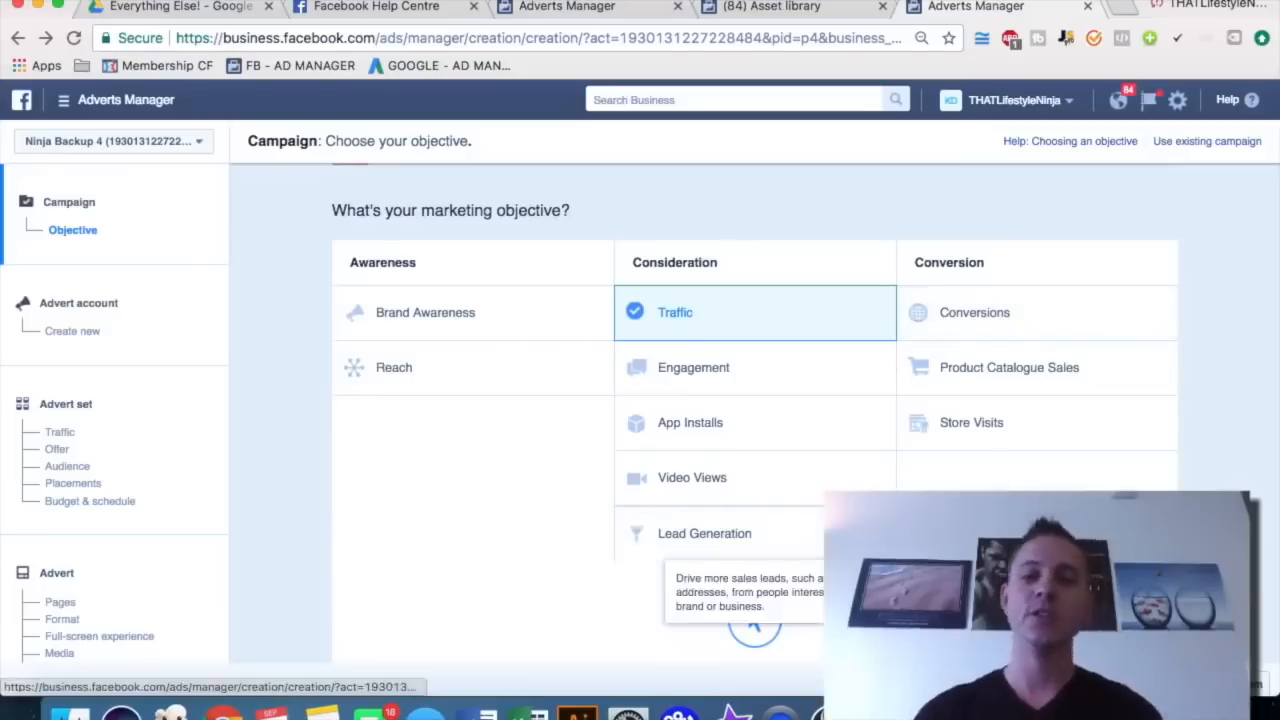
{"action": "scroll", "coordinate": [755, 420], "scroll_direction": "down", "scroll_amount": 3}
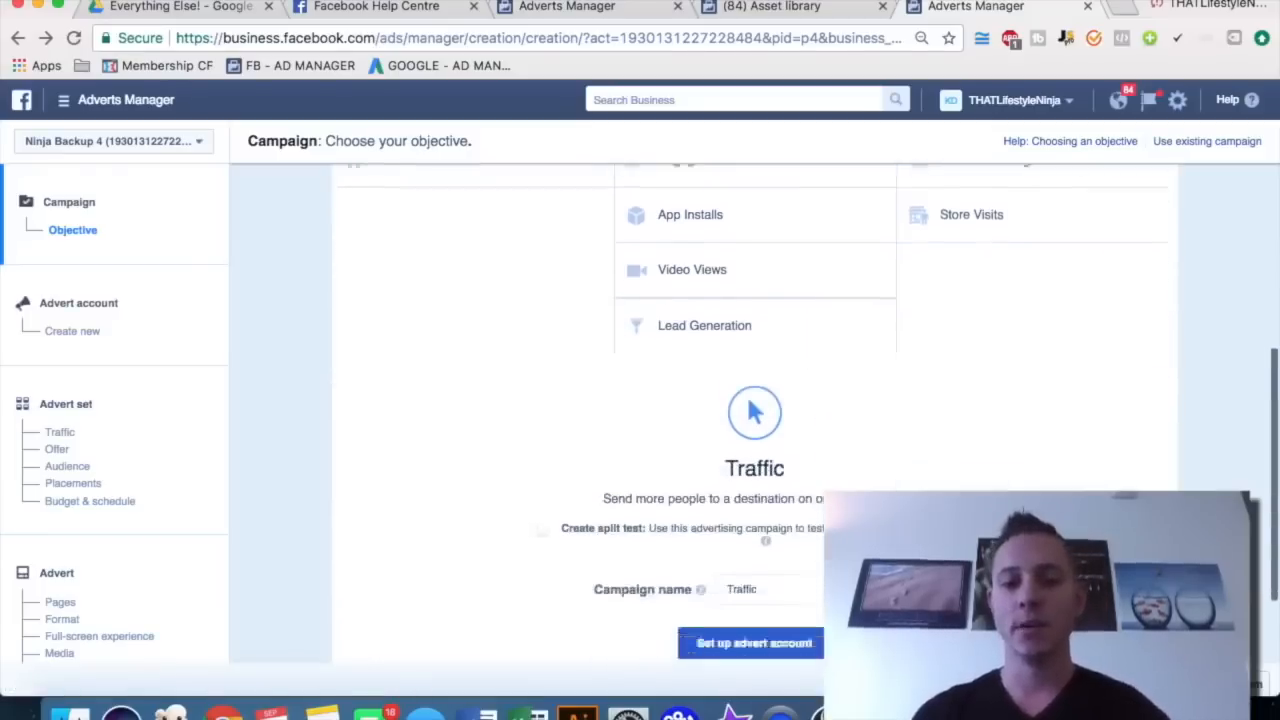
- Name the campaign "Traffic Micropig 9.1"
{"action": "double_click", "coordinate": [774, 540]}
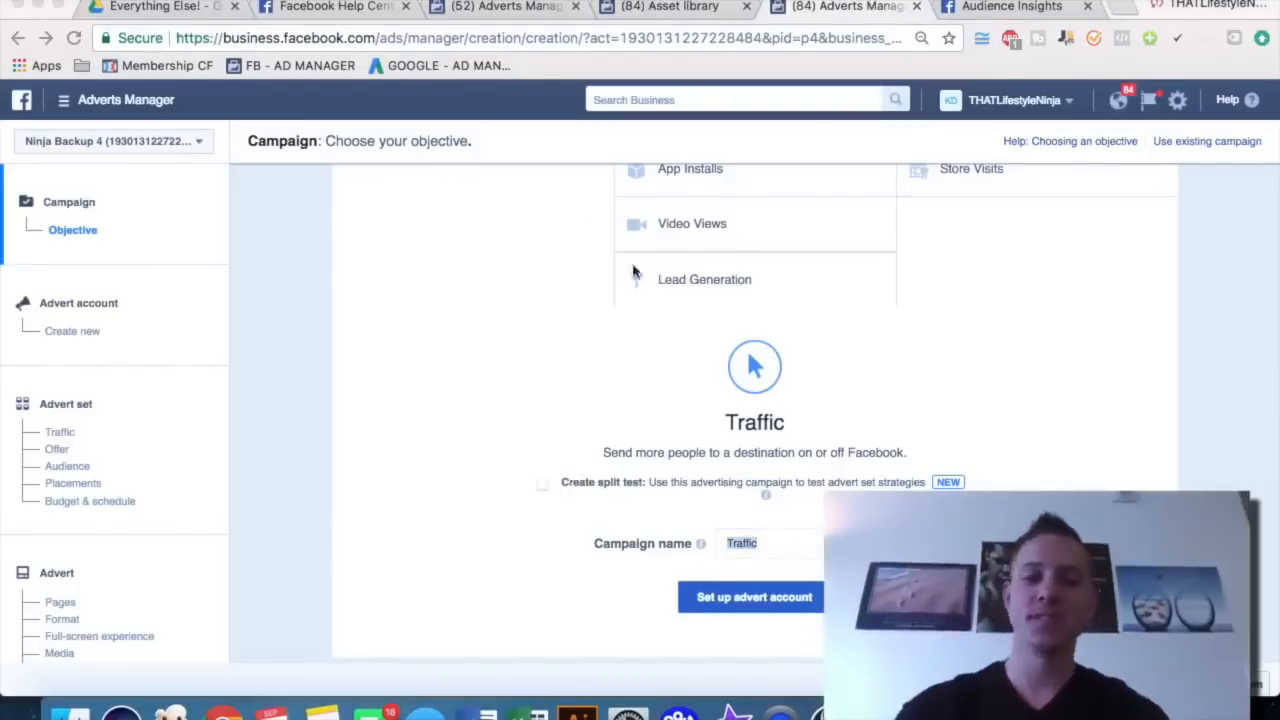
{"action": "left_click", "coordinate": [780, 555]}
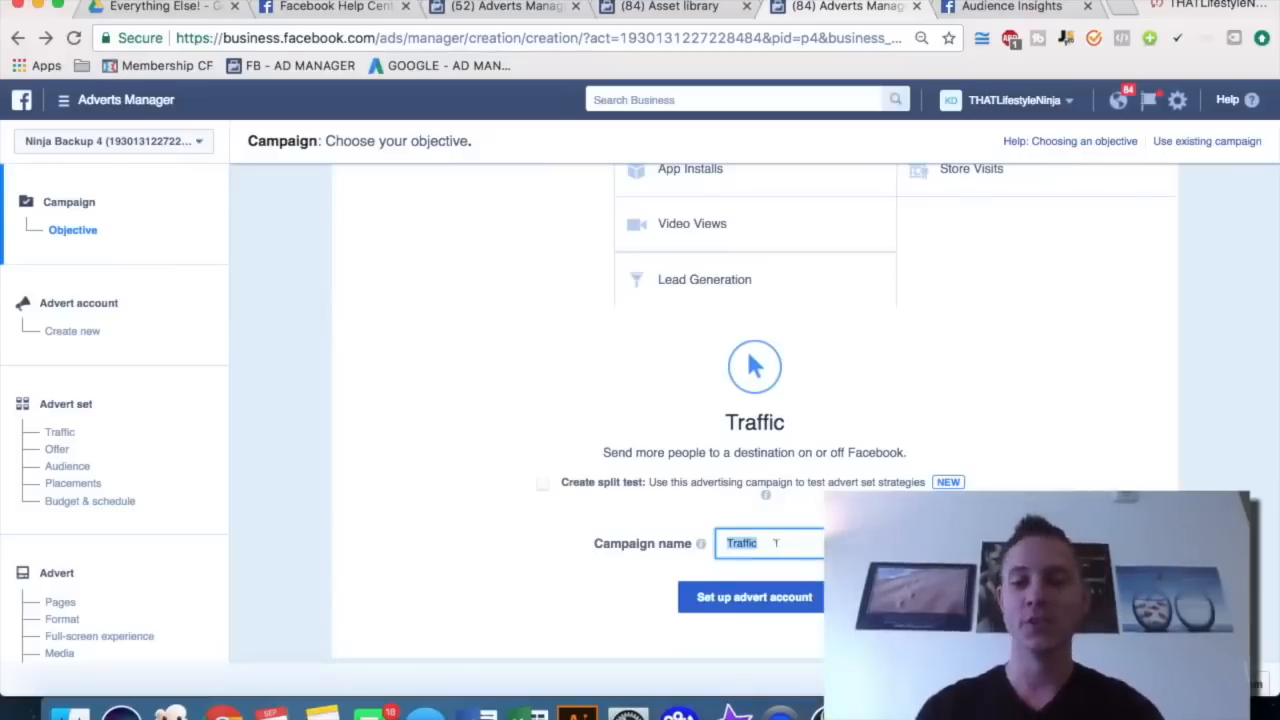
{"action": "type", "text": "Traf"}
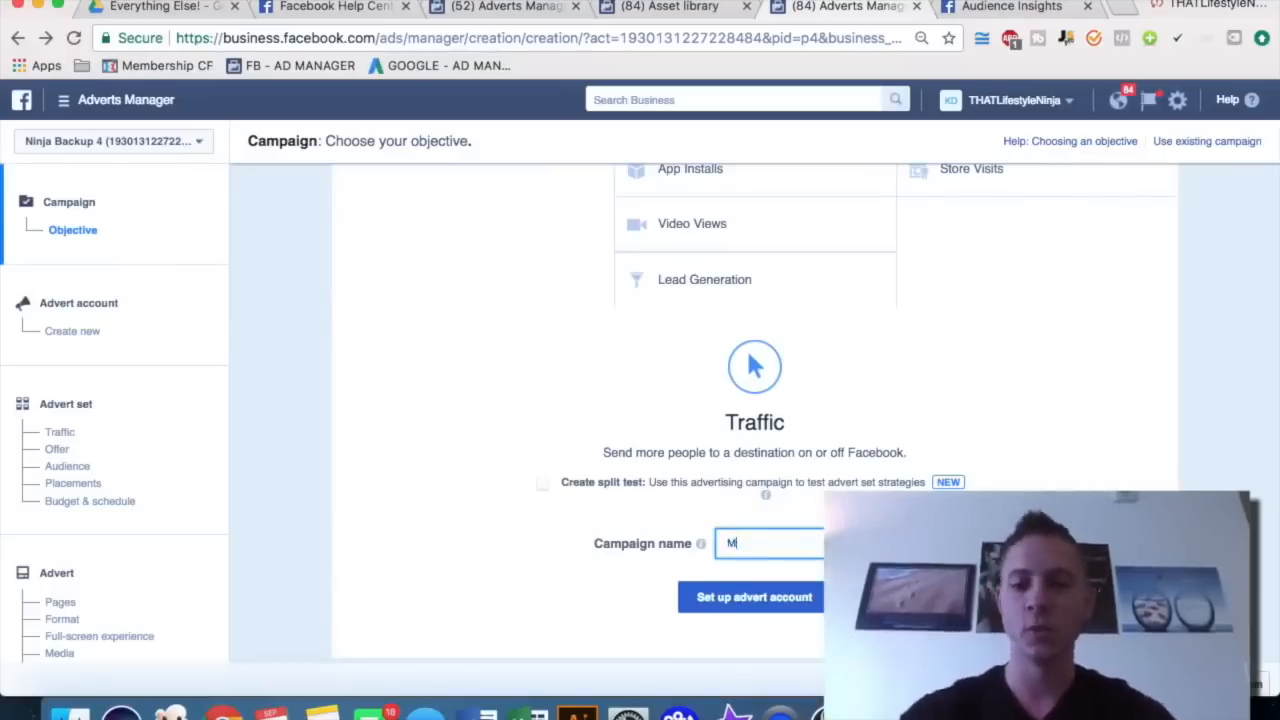
{"action": "type", "text": "fic "}
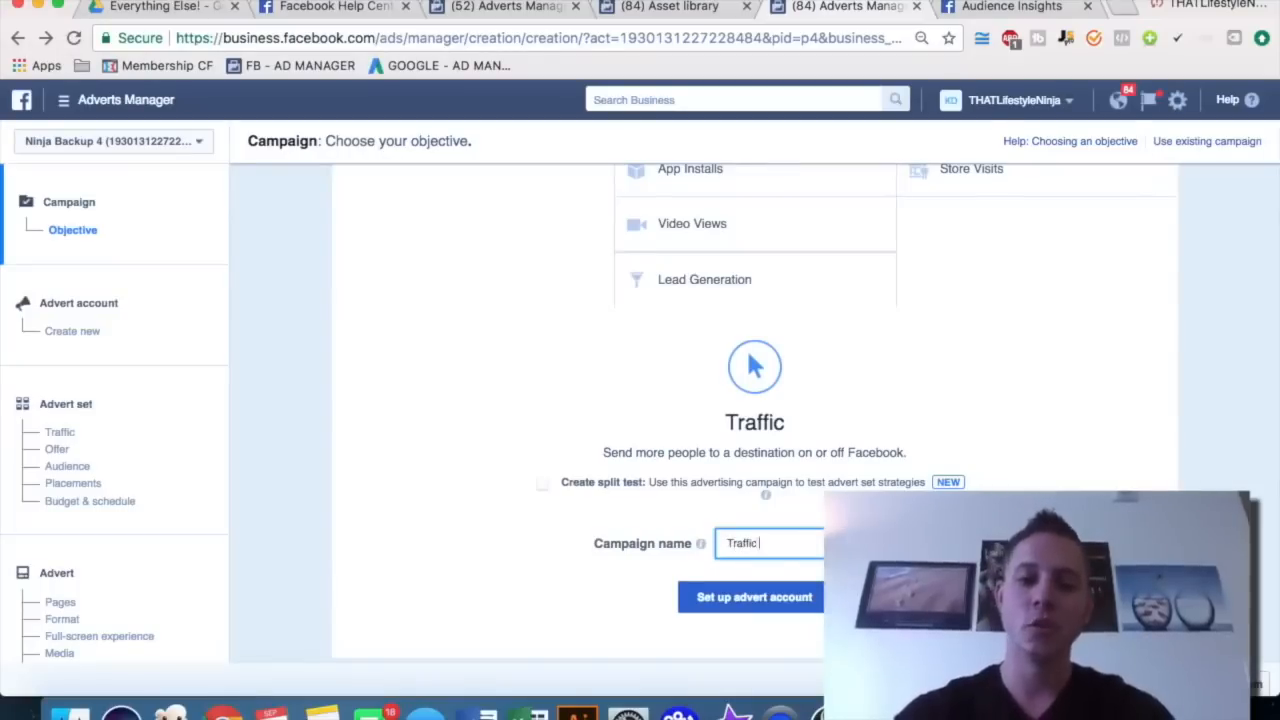
{"action": "type", "text": "Micropig Ca"}
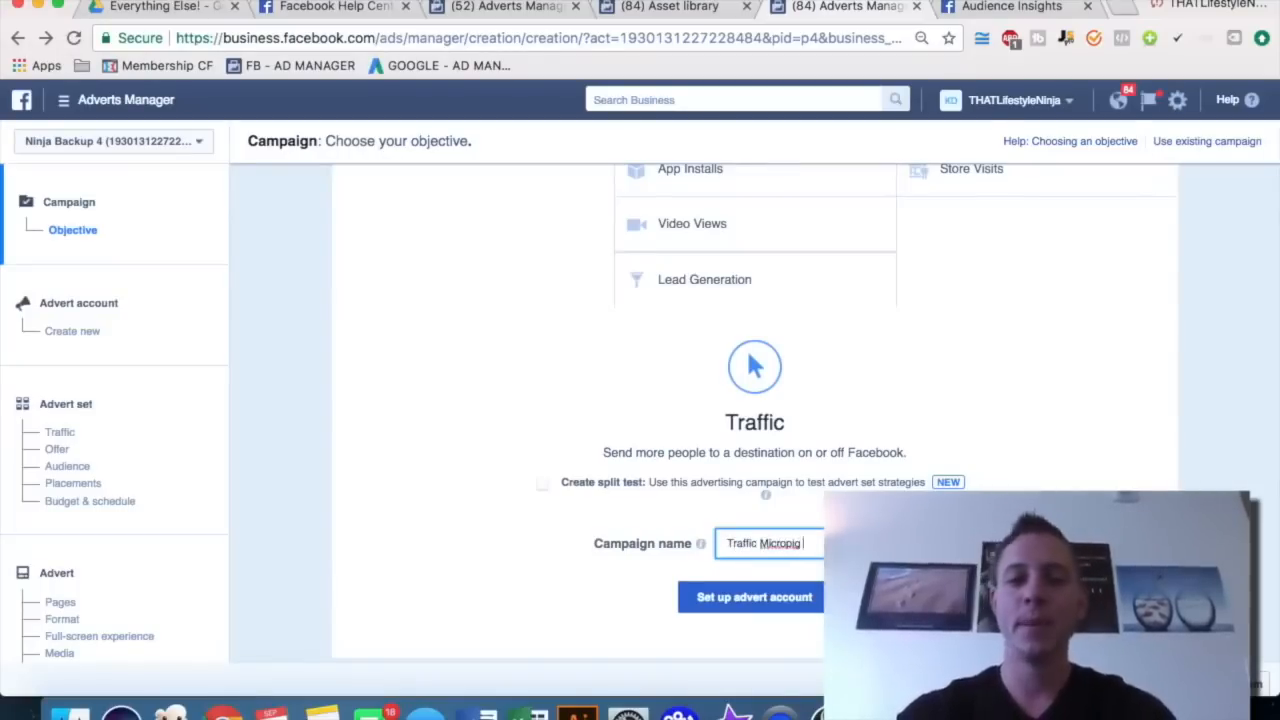
{"action": "key", "text": "BackSpace"}
{"action": "key", "text": "BackSpace"}
{"action": "type", "text": "Aca"}
{"action": "key", "text": "BackSpace"}
{"action": "key", "text": "BackSpace"}
{"action": "key", "text": "BackSpace"}
{"action": "type", "text": "Sc"}
{"action": "key", "text": "BackSpace"}
{"action": "key", "text": "BackSpace"}
{"action": "type", "text": "9.1"}
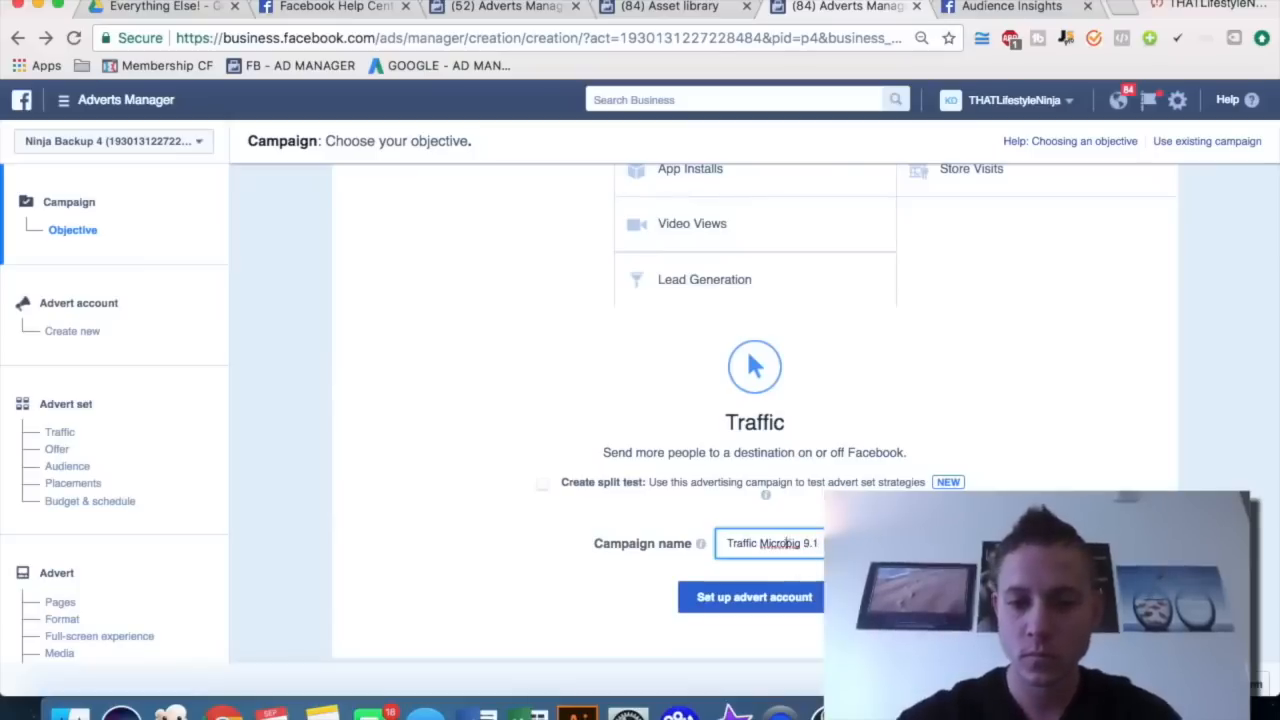
- Hyphenate the product word to "Micro-pig" in the campaign name and insert "App" after it
{"action": "left_click", "coordinate": [787, 543]}
{"action": "type", "text": "-"}
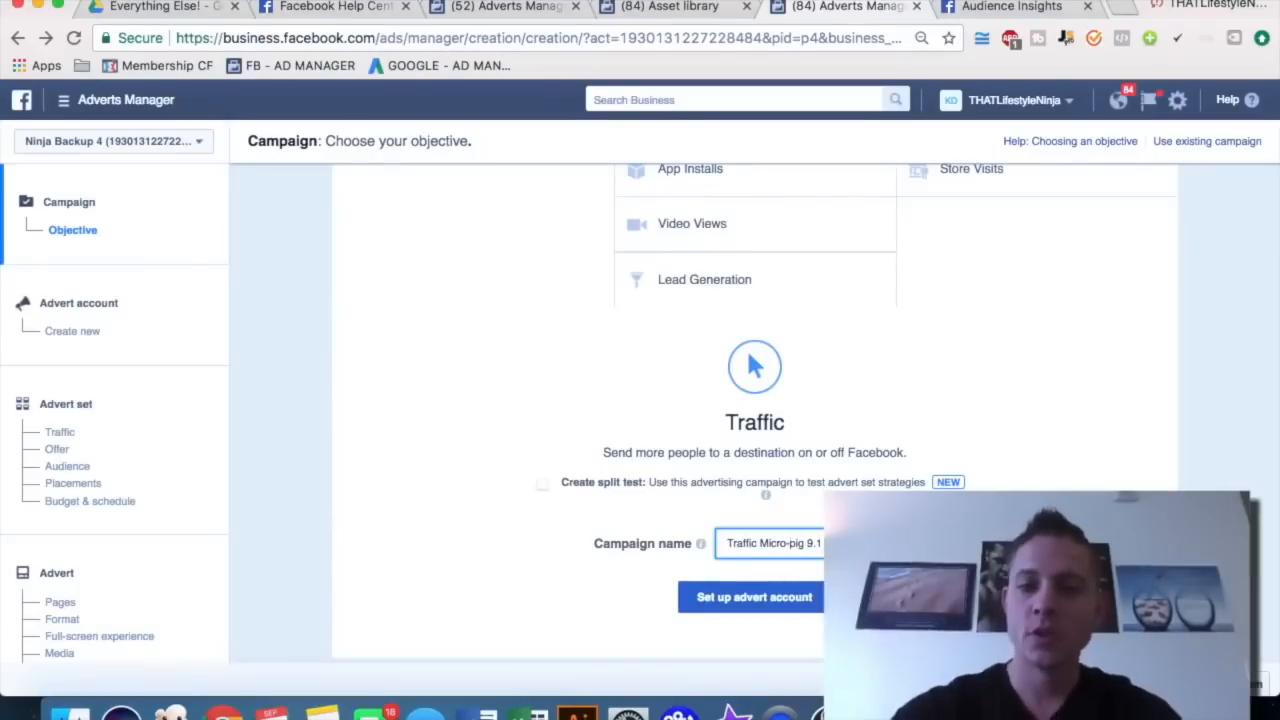
{"action": "left_click", "coordinate": [805, 543]}
{"action": "type", "text": "App"}
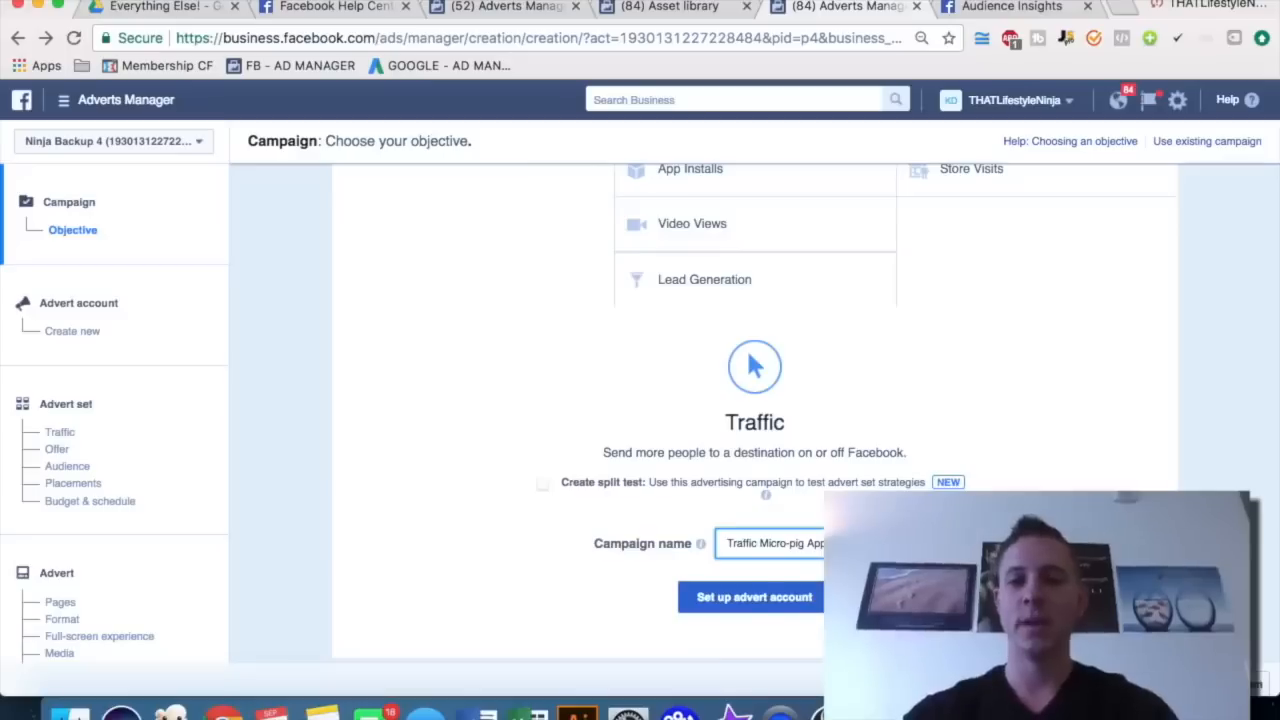
{"action": "type", "text": "Likes Lookalike Aud"}
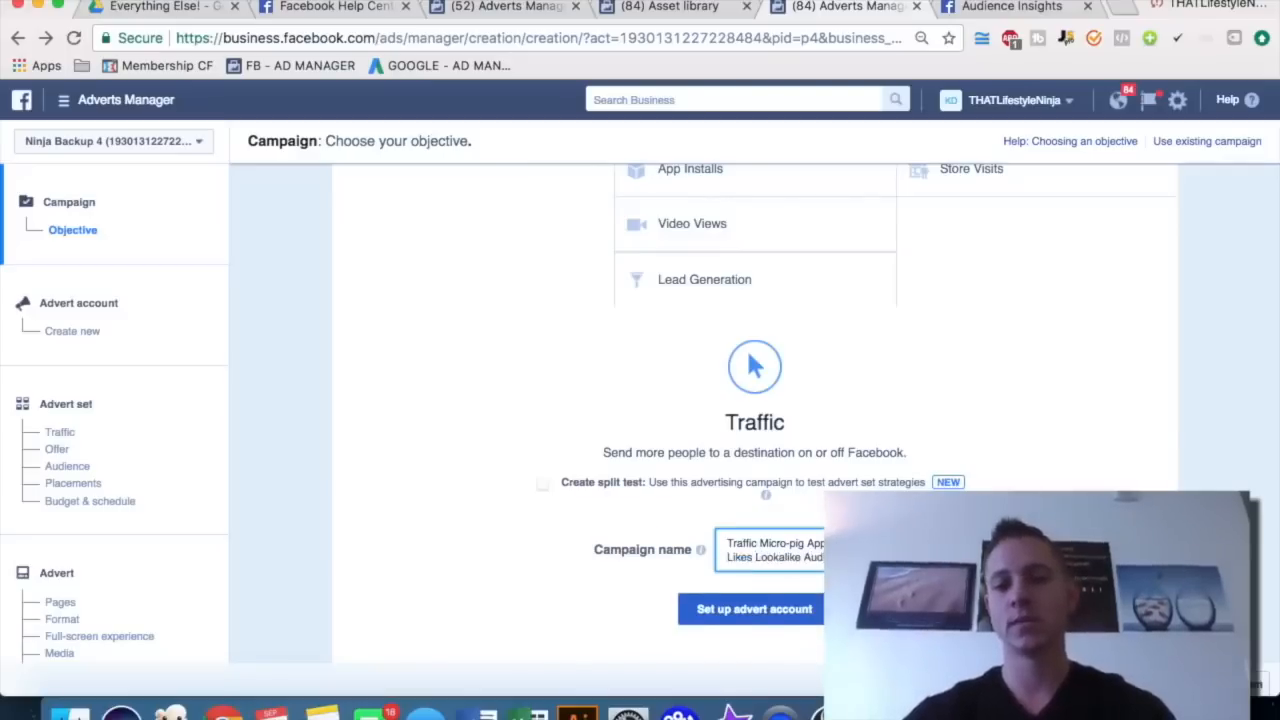
{"action": "key", "text": "shift+super+Left"}
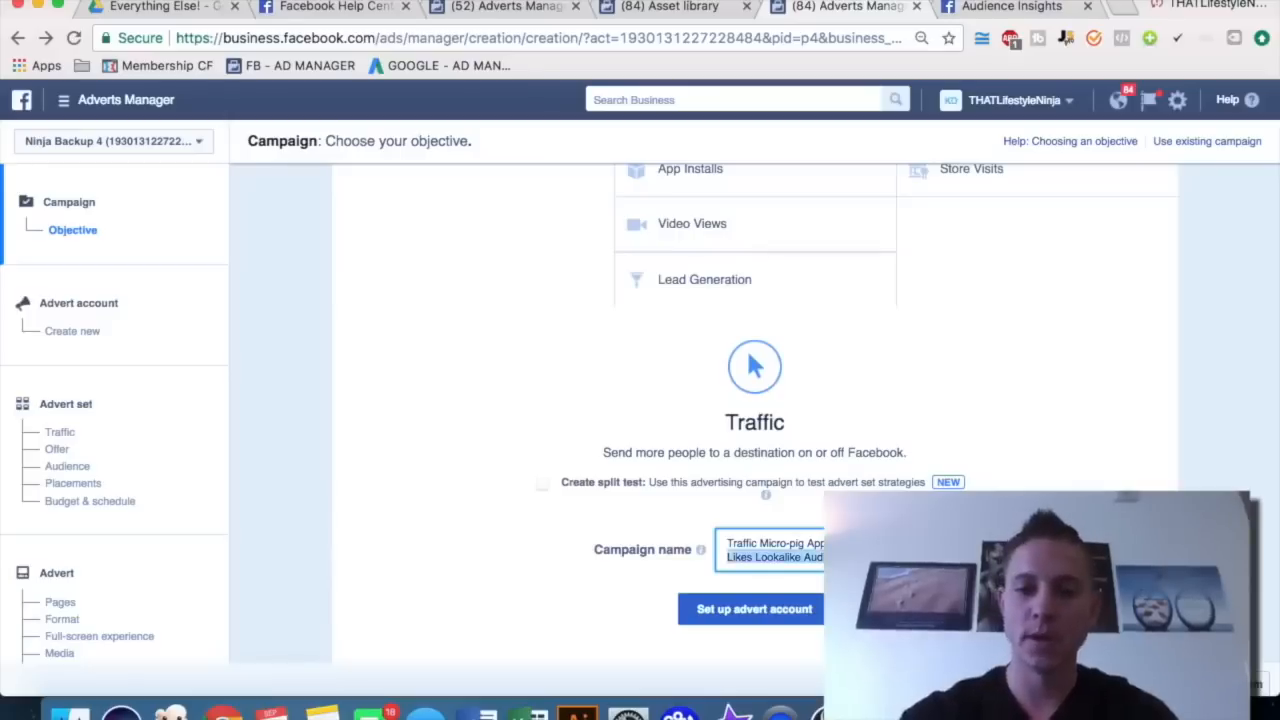
{"action": "key", "text": "BackSpace"}
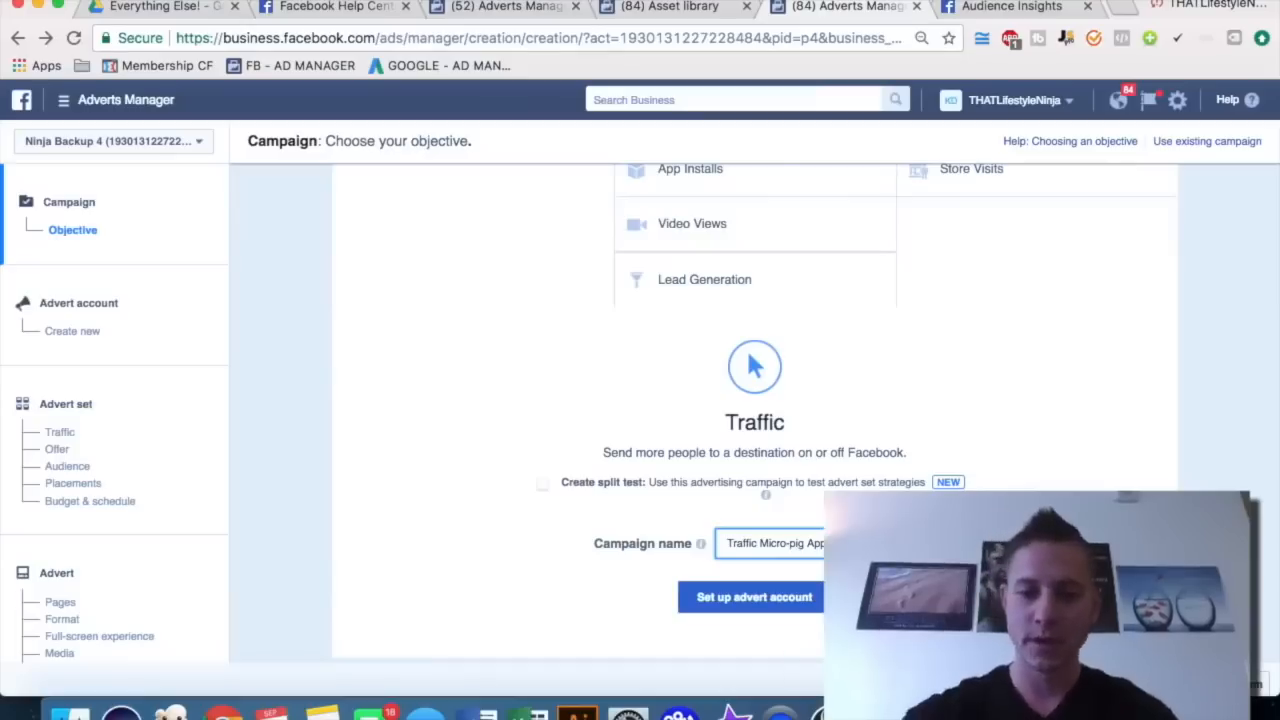
- Proceed to the advert account setup, keep United States, US Dollar and America/Denver, and continue to the advert set
{"action": "left_click", "coordinate": [766, 610]}
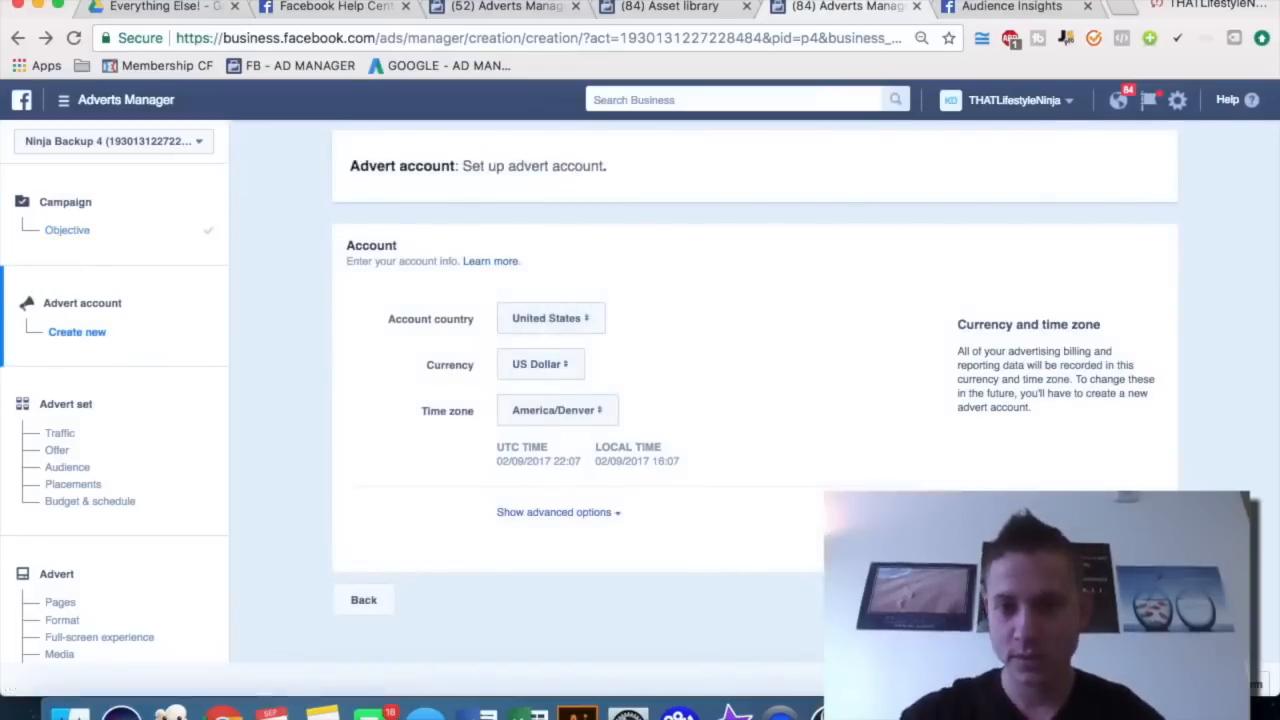
{"action": "left_click", "coordinate": [1136, 600]}
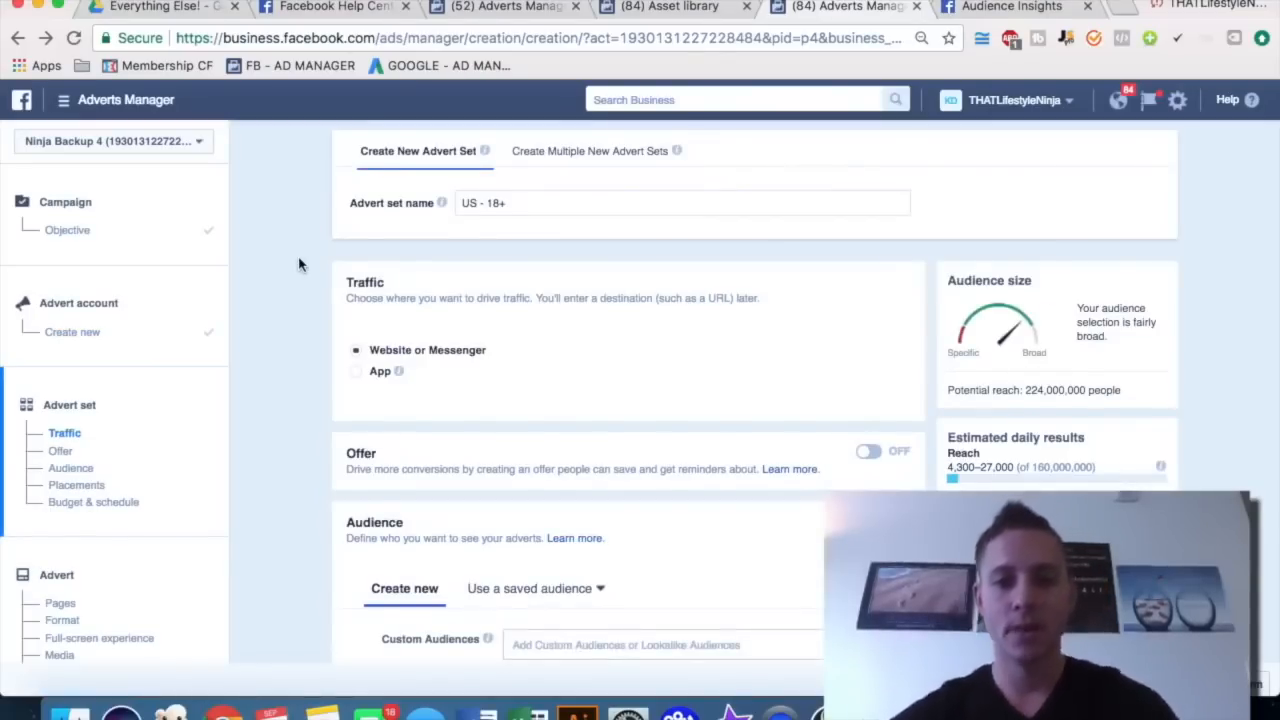
- Name the advert set "Micro-Pig Apparel Audience Insights"
{"action": "scroll", "coordinate": [297, 263], "scroll_direction": "down", "scroll_amount": 1}
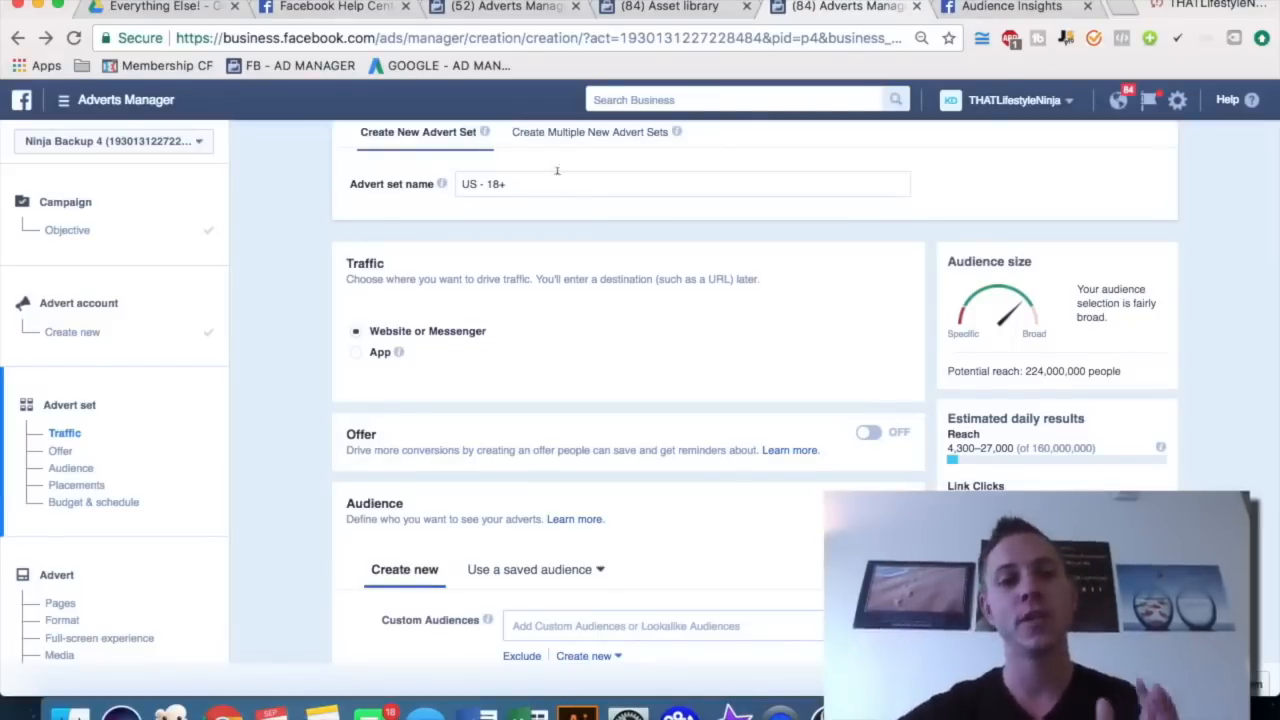
{"action": "triple_click", "coordinate": [556, 183]}
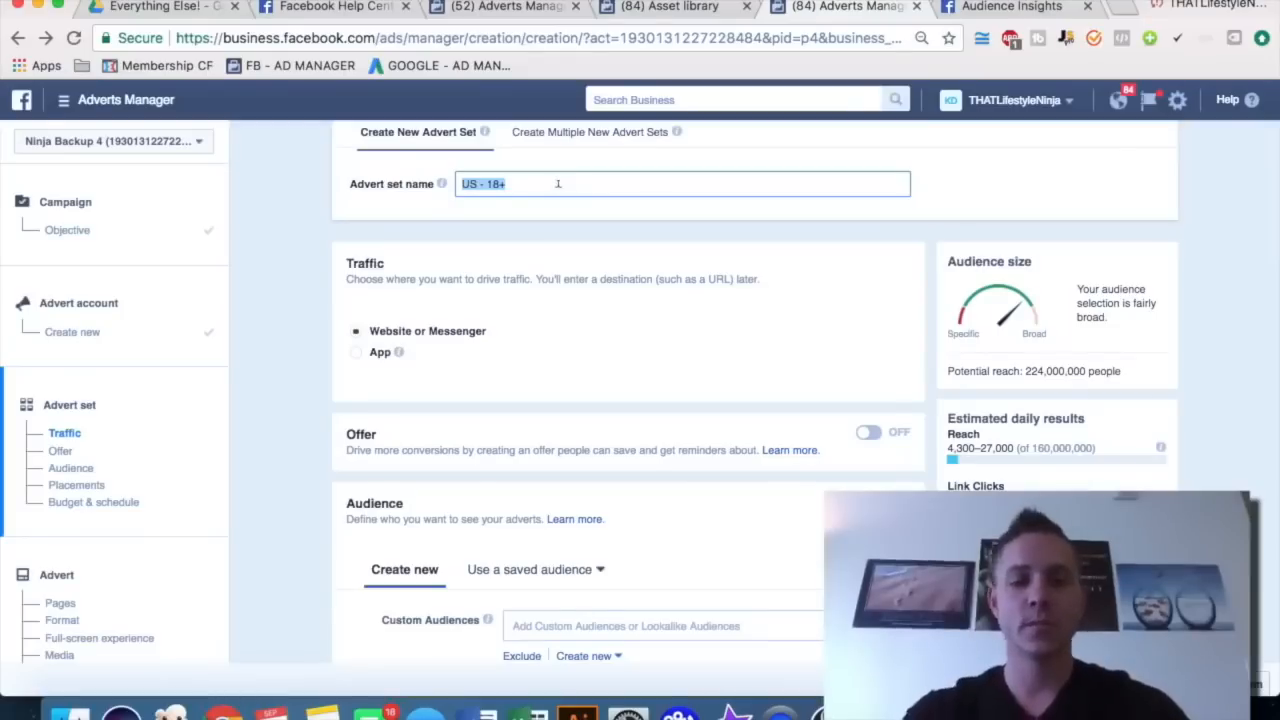
{"action": "type", "text": "Micro-Pig"}
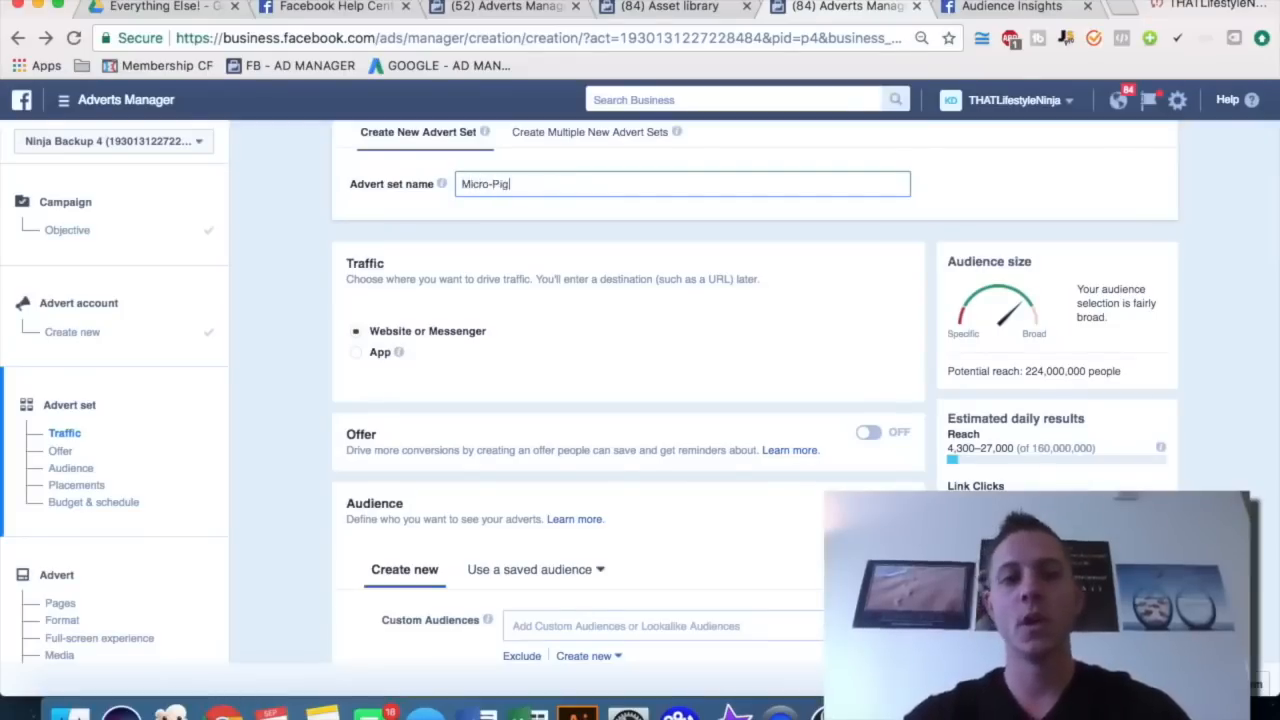
{"action": "type", "text": " Apparel"}
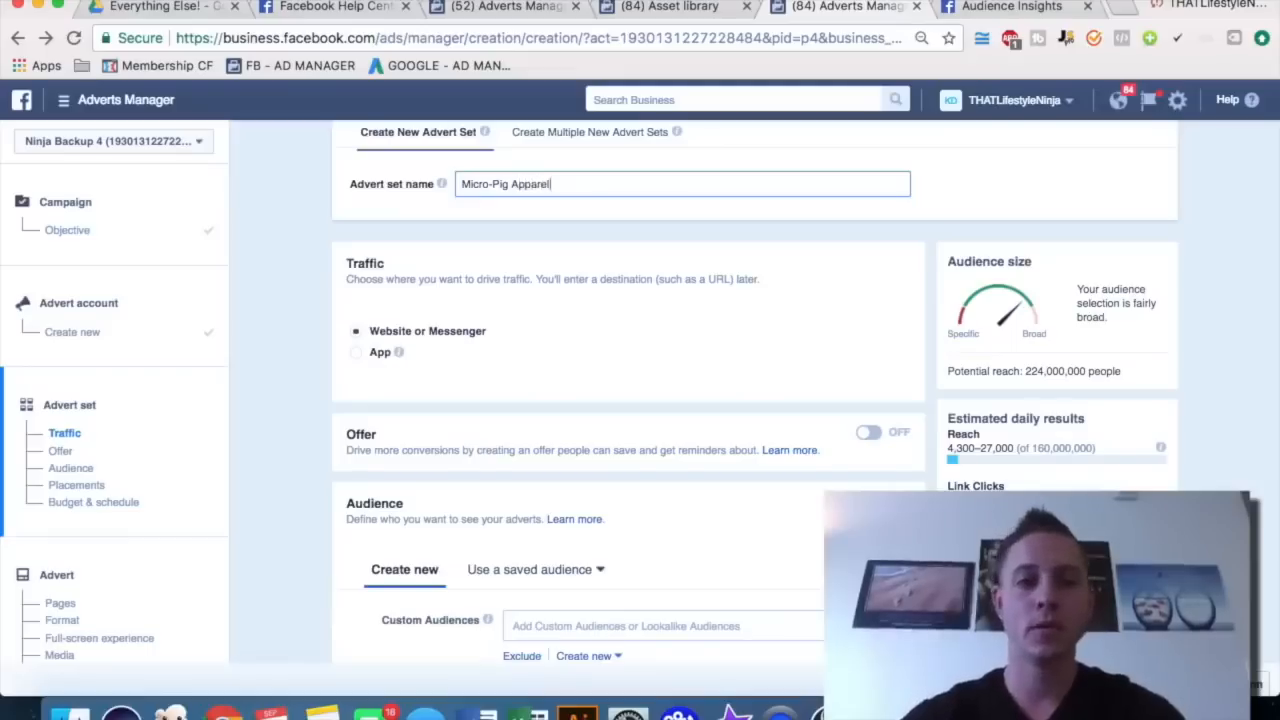
{"action": "type", "text": " Audience SInisights"}
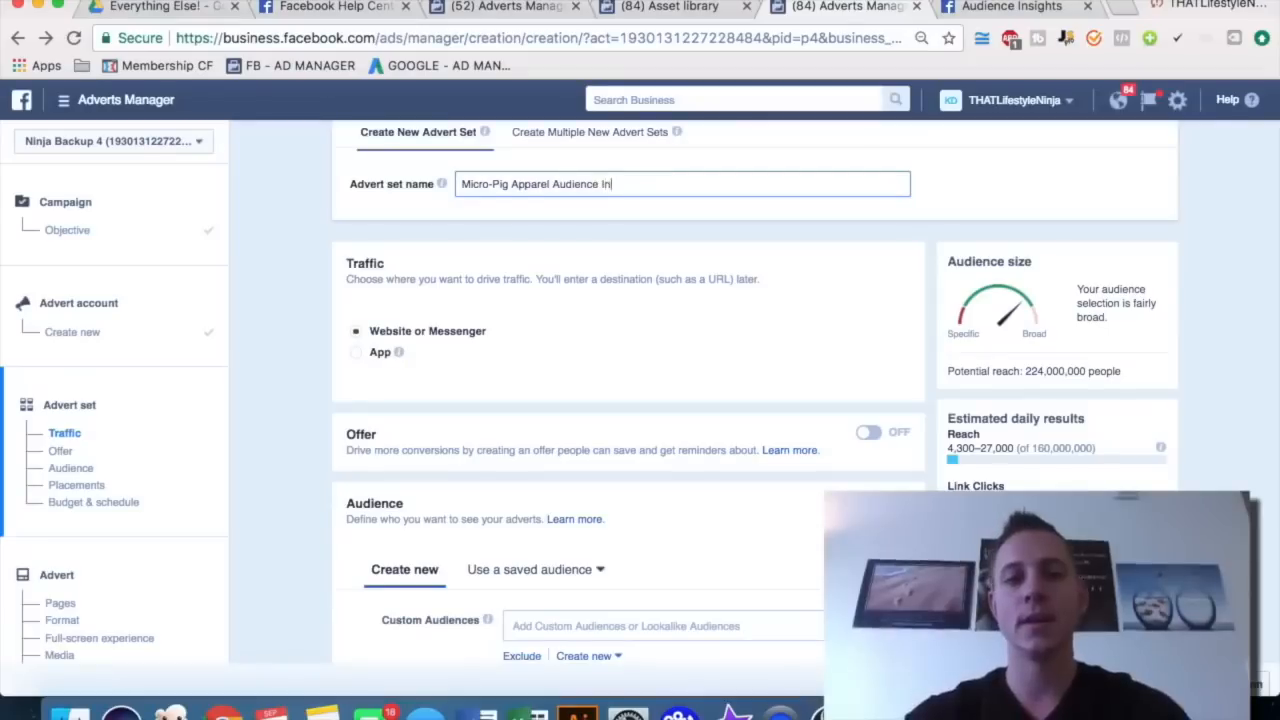
{"action": "key", "text": "BackSpace"}
{"action": "key", "text": "BackSpace"}
{"action": "key", "text": "BackSpace"}
{"action": "key", "text": "BackSpace"}
{"action": "key", "text": "BackSpace"}
{"action": "key", "text": "BackSpace"}
{"action": "key", "text": "BackSpace"}
{"action": "type", "text": "sights"}
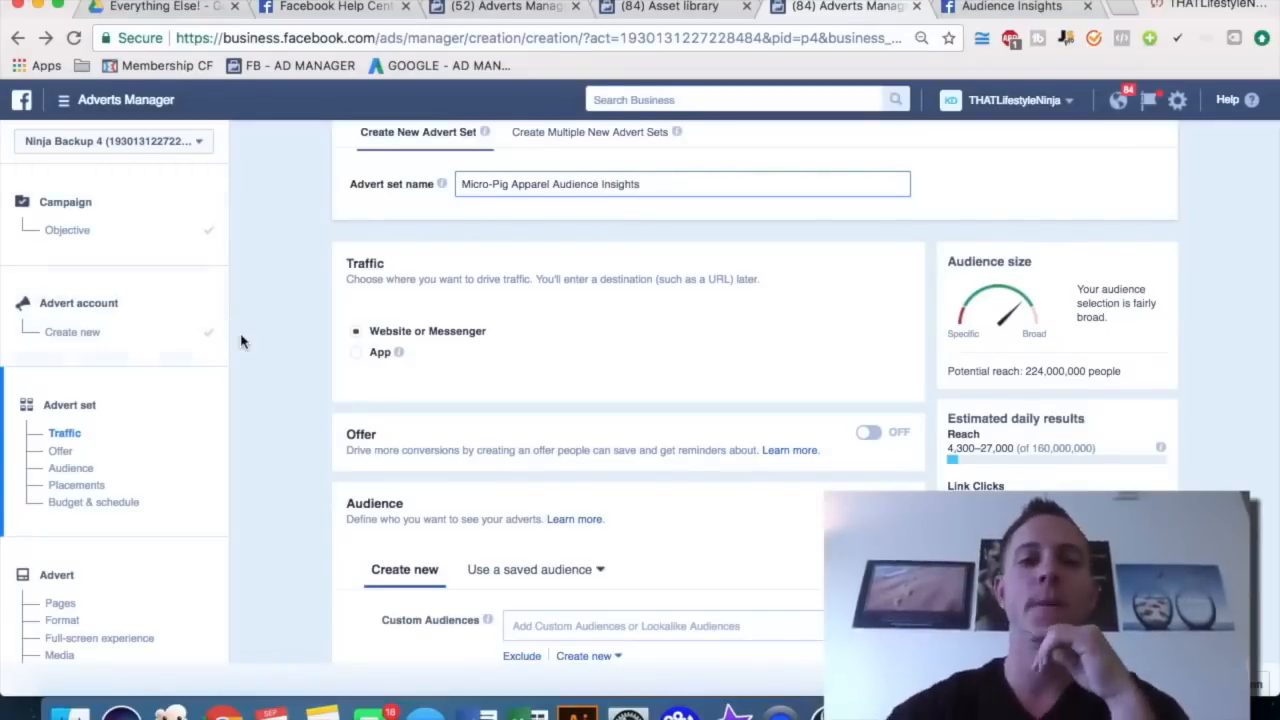
- Review the advert set's traffic destination, offer and audience sections, including custom audiences, locations, age and gender
{"action": "scroll", "coordinate": [289, 311], "scroll_direction": "up", "scroll_amount": 1}
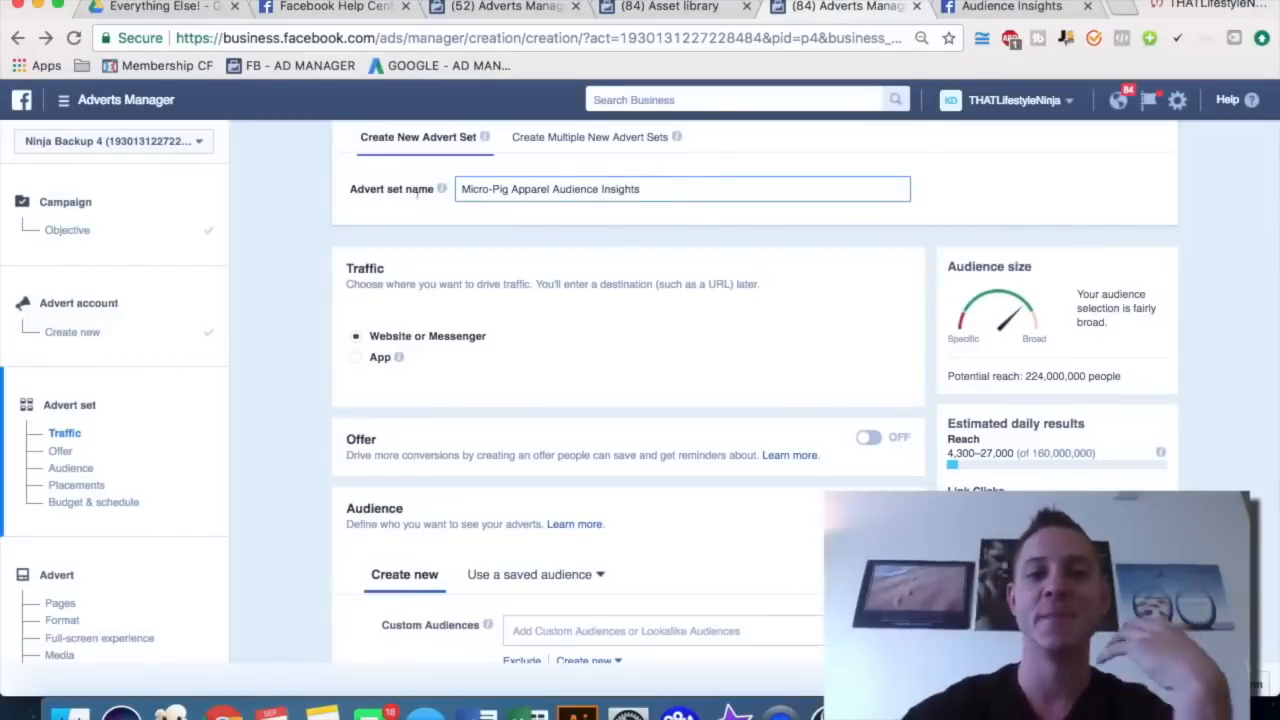
{"action": "scroll", "coordinate": [268, 283], "scroll_direction": "down", "scroll_amount": 1}
{"action": "scroll", "coordinate": [268, 283], "scroll_direction": "down", "scroll_amount": 3}
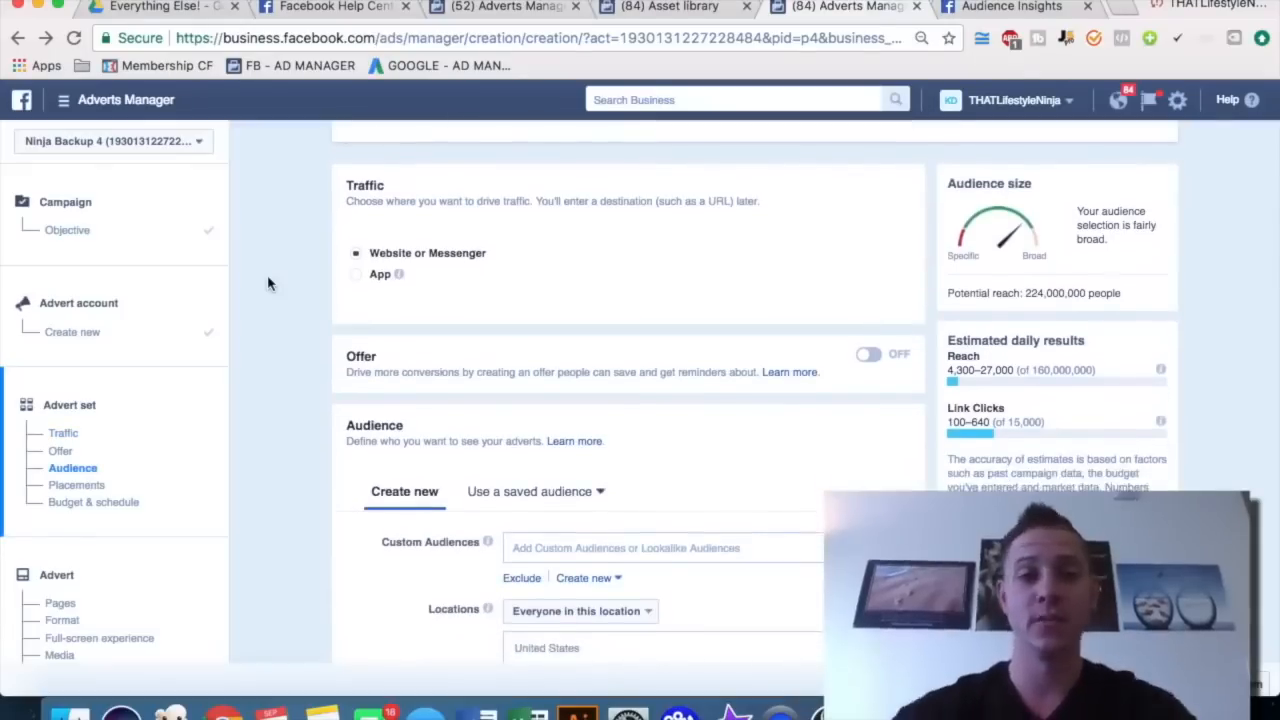
{"action": "scroll", "coordinate": [268, 283], "scroll_direction": "up", "scroll_amount": 1}
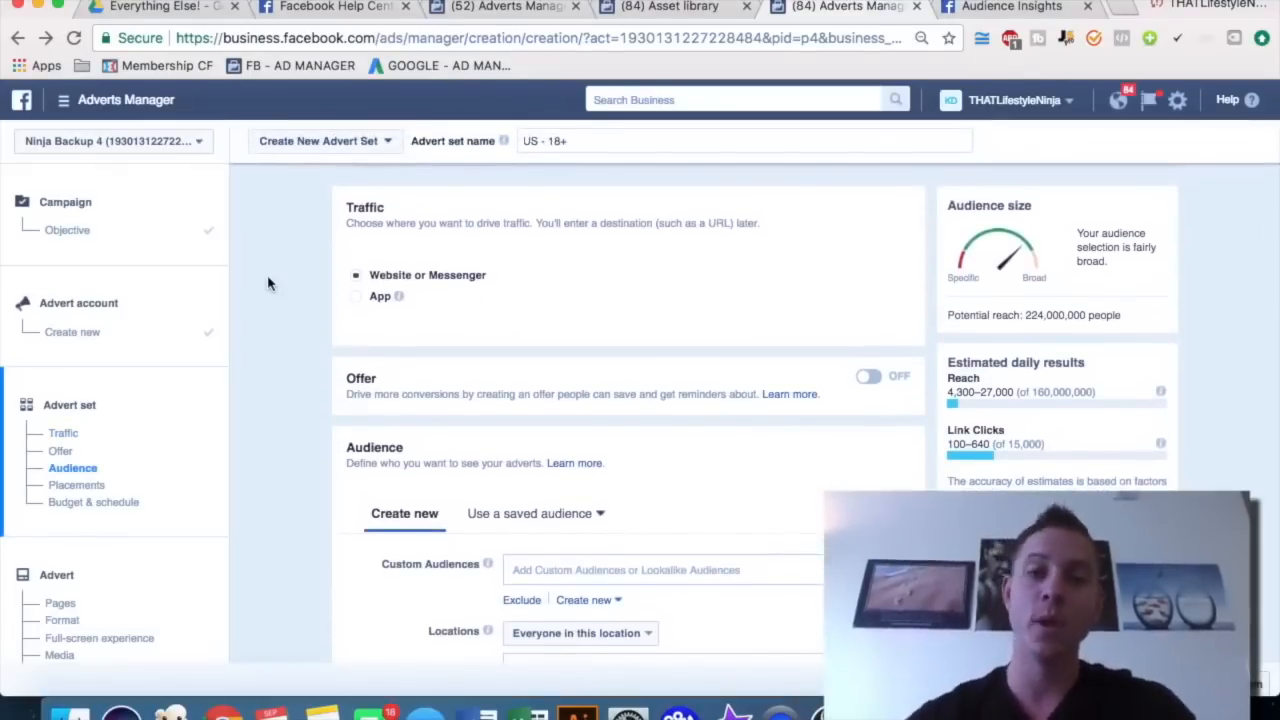
{"action": "scroll", "coordinate": [294, 194], "scroll_direction": "up", "scroll_amount": 3}
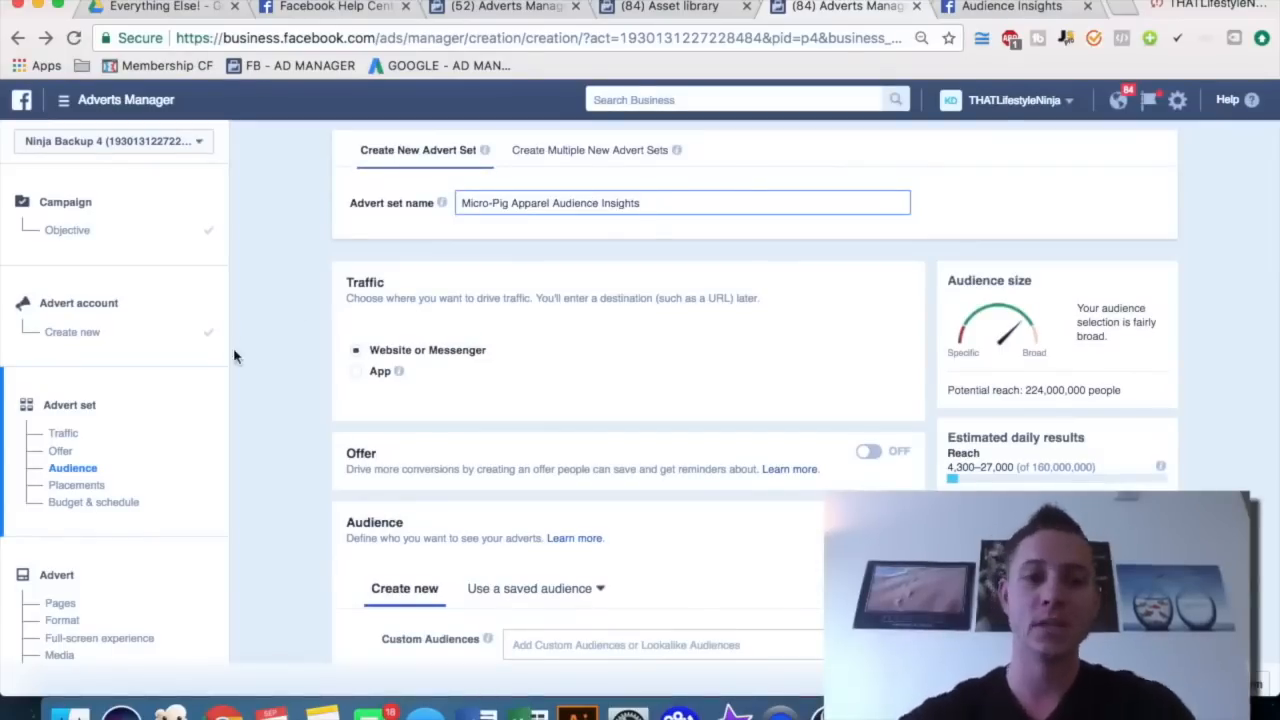
{"action": "scroll", "coordinate": [234, 357], "scroll_direction": "down", "scroll_amount": 3}
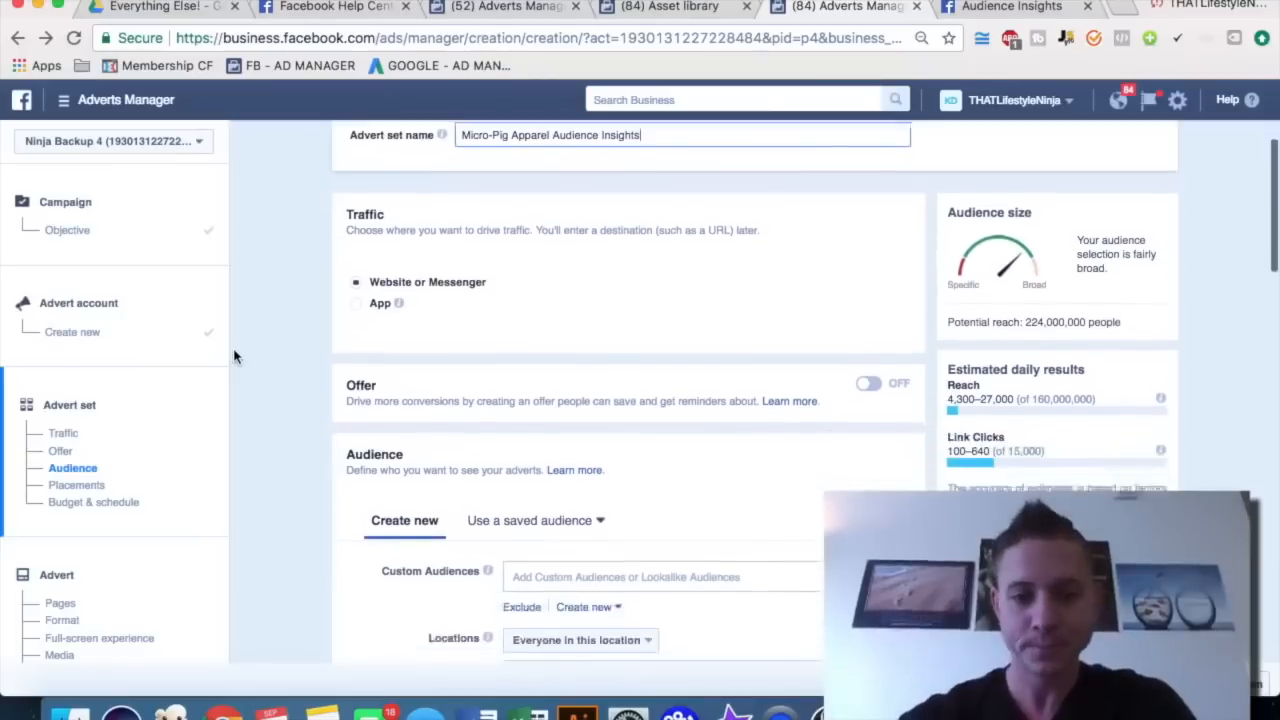
{"action": "scroll", "coordinate": [251, 373], "scroll_direction": "down", "scroll_amount": 5}
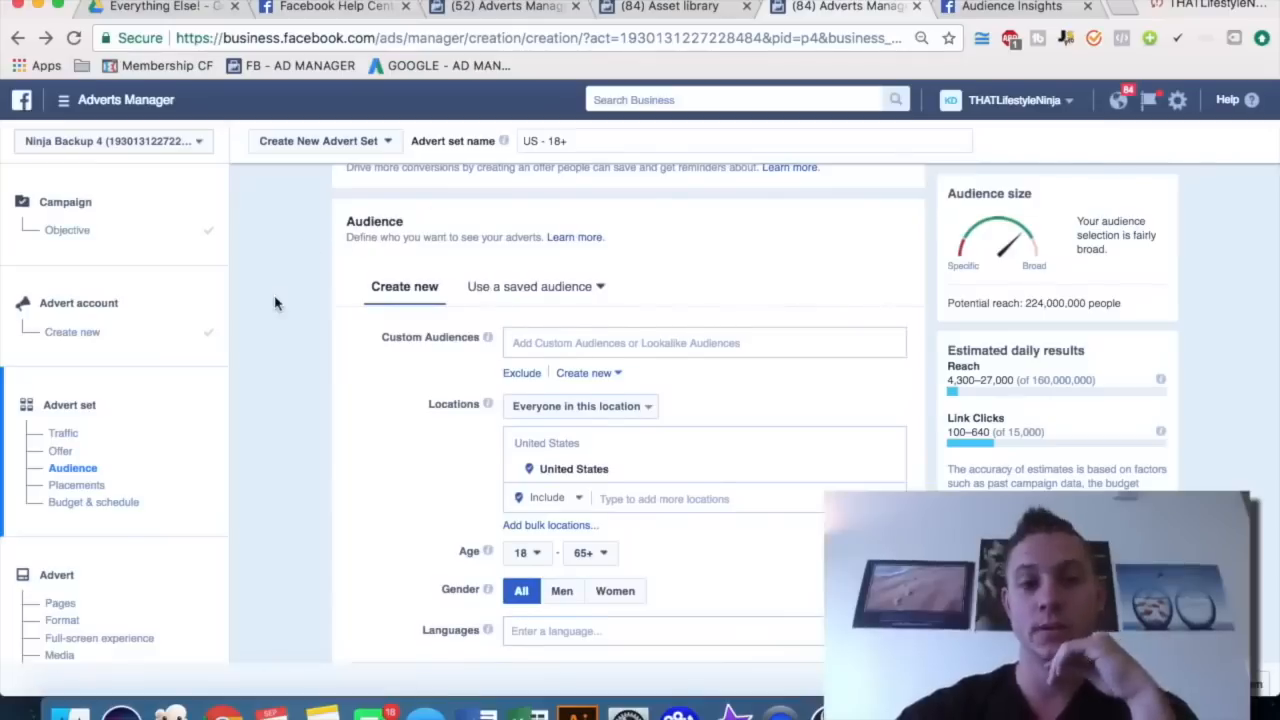
{"action": "scroll", "coordinate": [274, 297], "scroll_direction": "down", "scroll_amount": 2}
{"action": "mouse_move", "coordinate": [485, 298]}
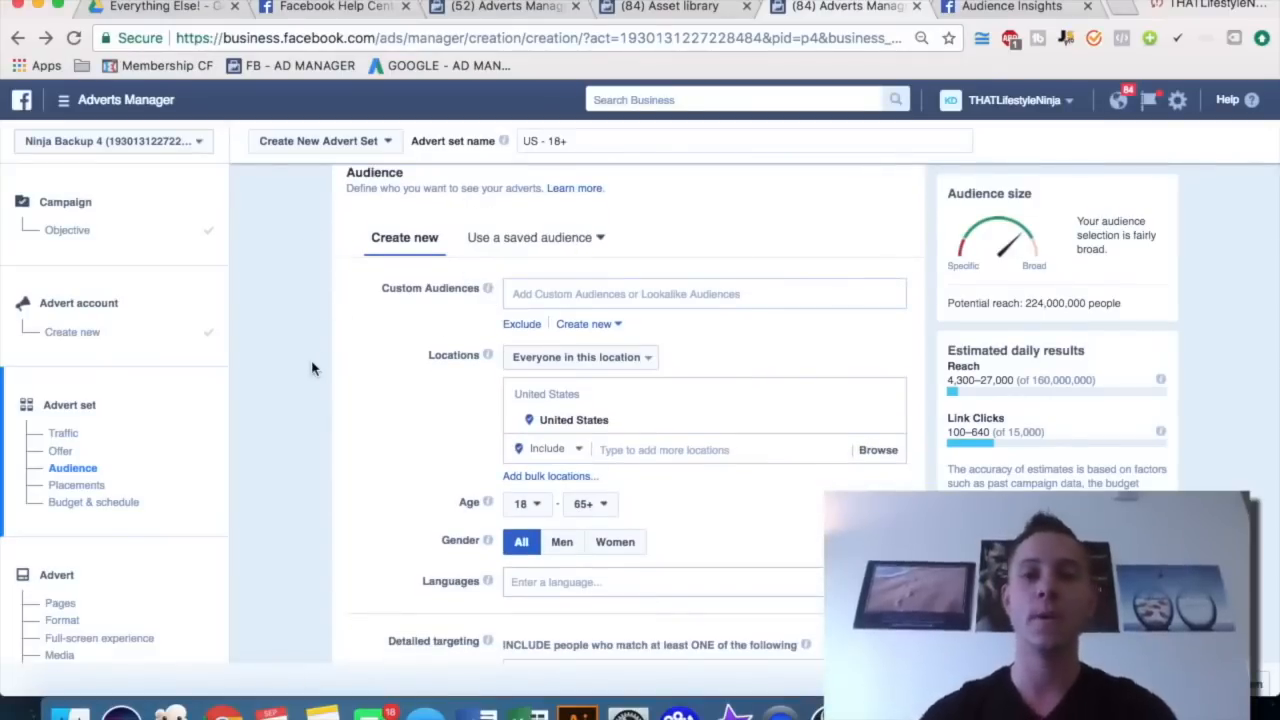
- Check the audience types that can be created in the Asset library's audiences and return to the advert set in Adverts Manager
{"action": "left_click", "coordinate": [635, 8]}
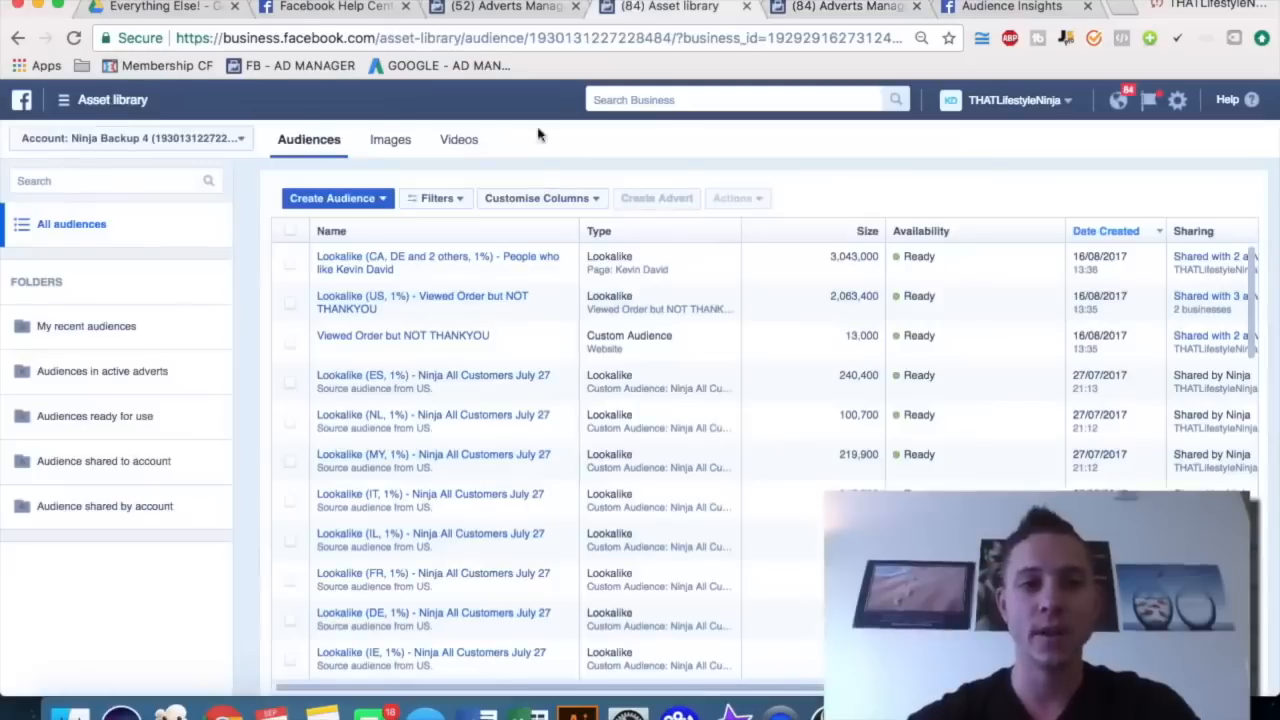
{"action": "left_click", "coordinate": [63, 99]}
{"action": "left_click", "coordinate": [38, 257]}
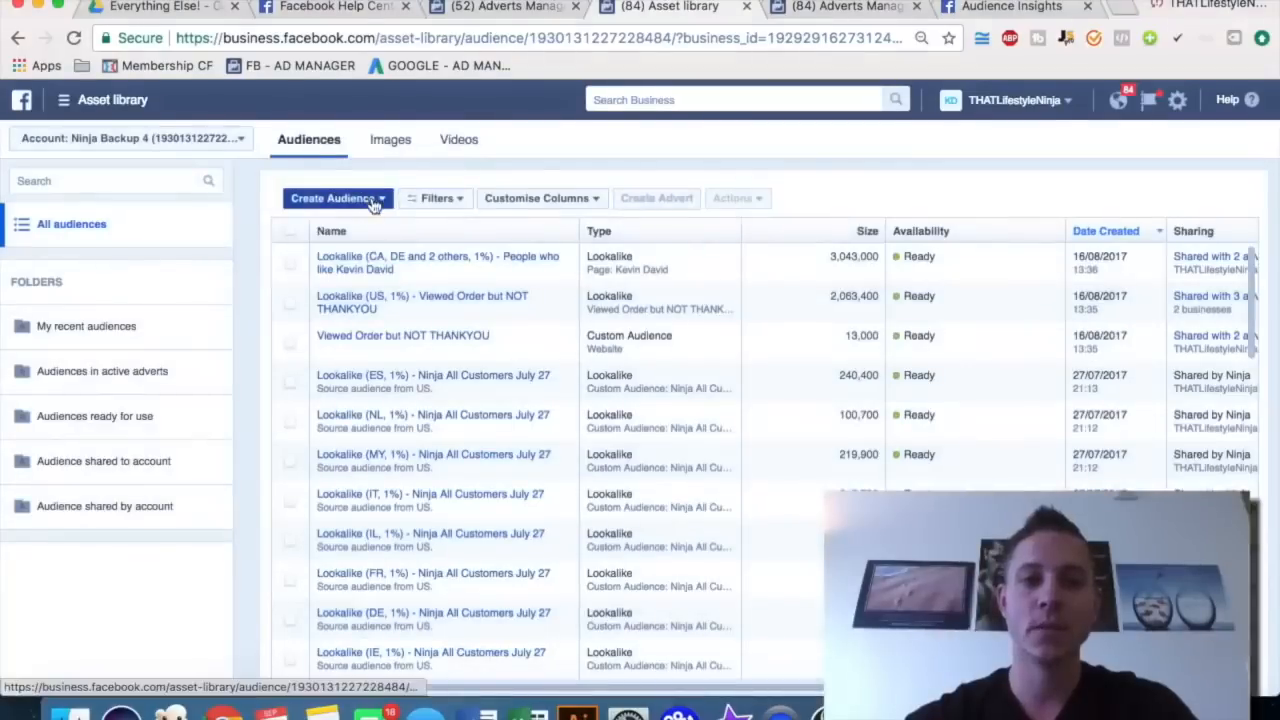
{"action": "left_click", "coordinate": [375, 200]}
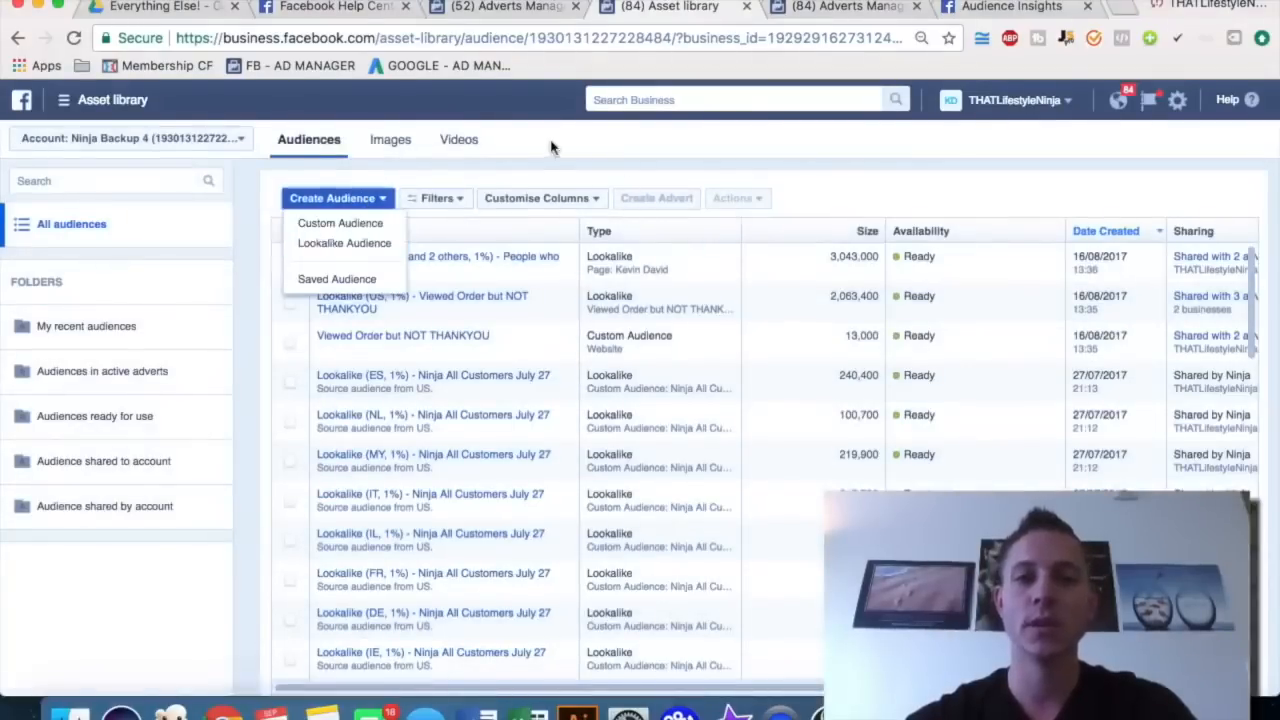
{"action": "left_click", "coordinate": [845, 7]}
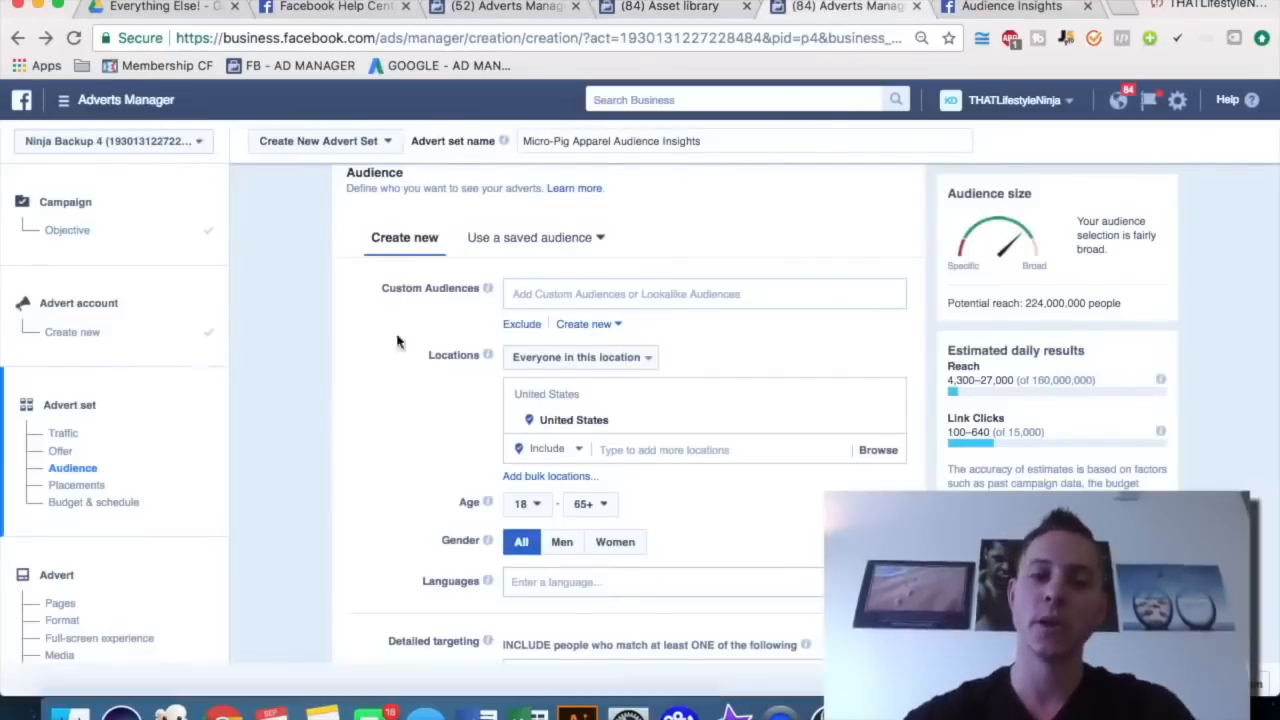
- Browse the existing custom and lookalike audiences available to the advert set without adding any
{"action": "left_click", "coordinate": [531, 293]}
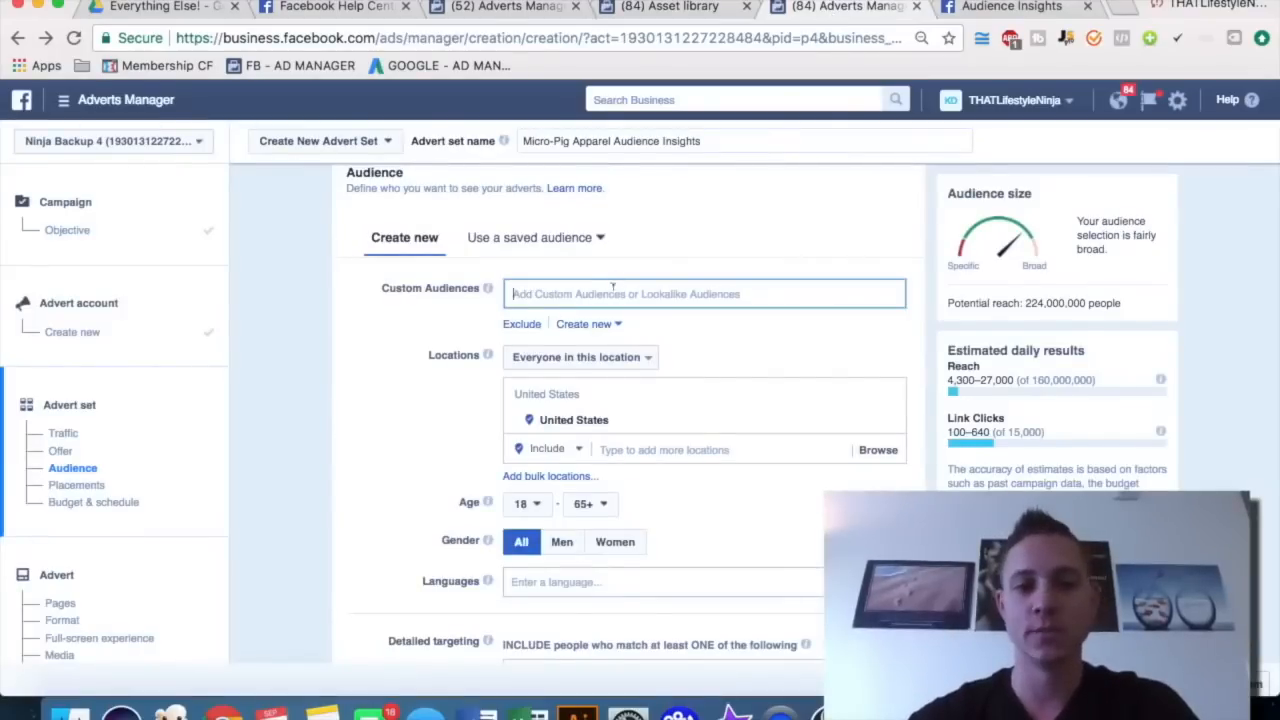
{"action": "scroll", "coordinate": [560, 425], "scroll_direction": "down", "scroll_amount": 5}
{"action": "scroll", "coordinate": [557, 393], "scroll_direction": "up", "scroll_amount": 1}
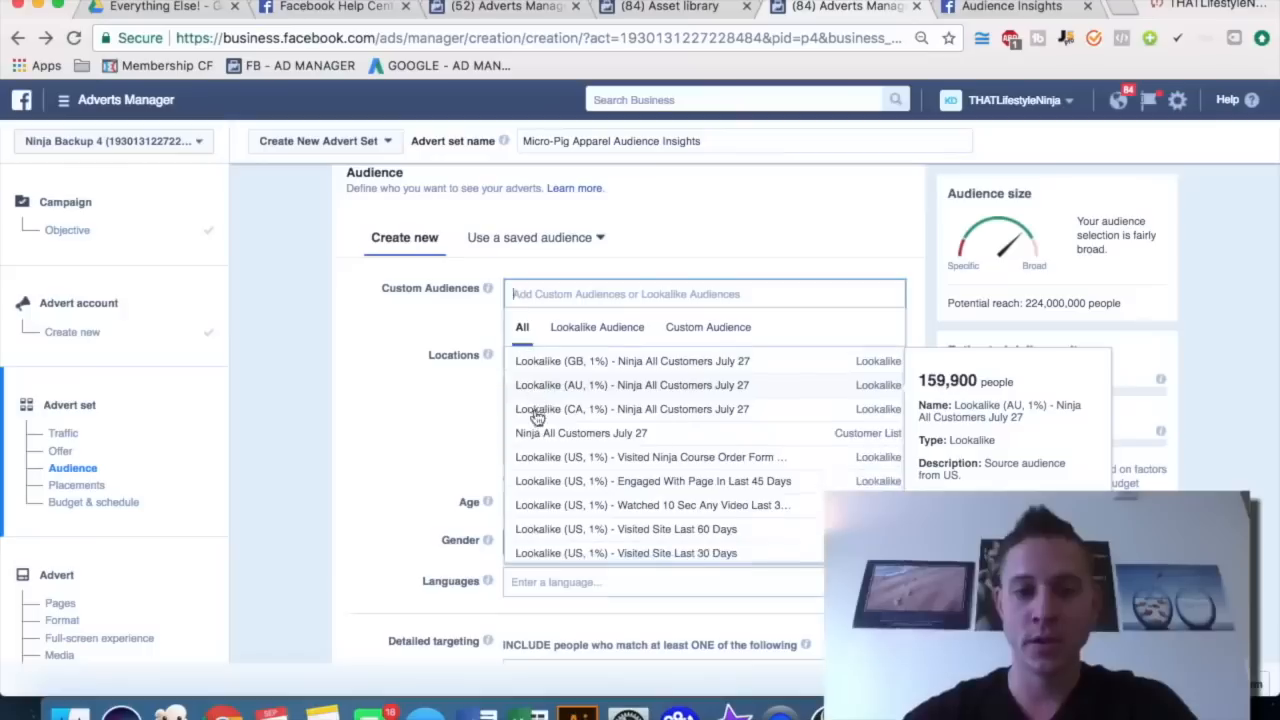
{"action": "scroll", "coordinate": [550, 418], "scroll_direction": "down", "scroll_amount": 1}
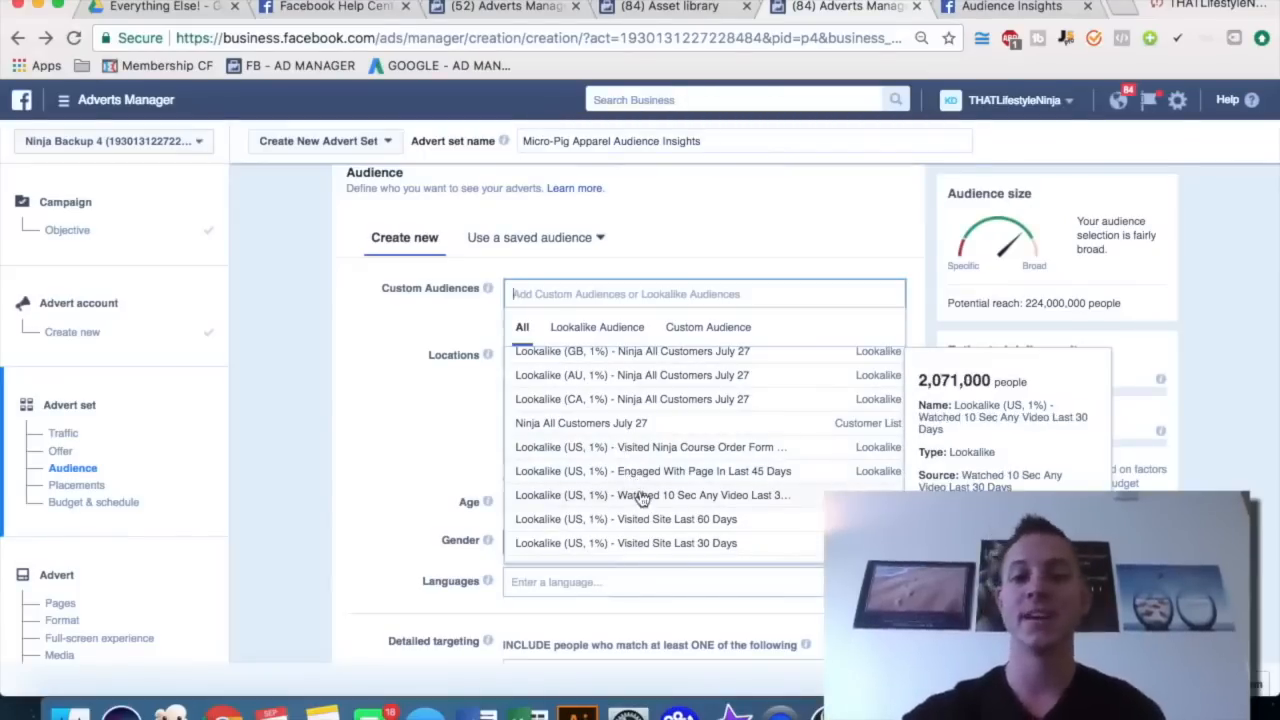
{"action": "scroll", "coordinate": [593, 493], "scroll_direction": "down", "scroll_amount": 2}
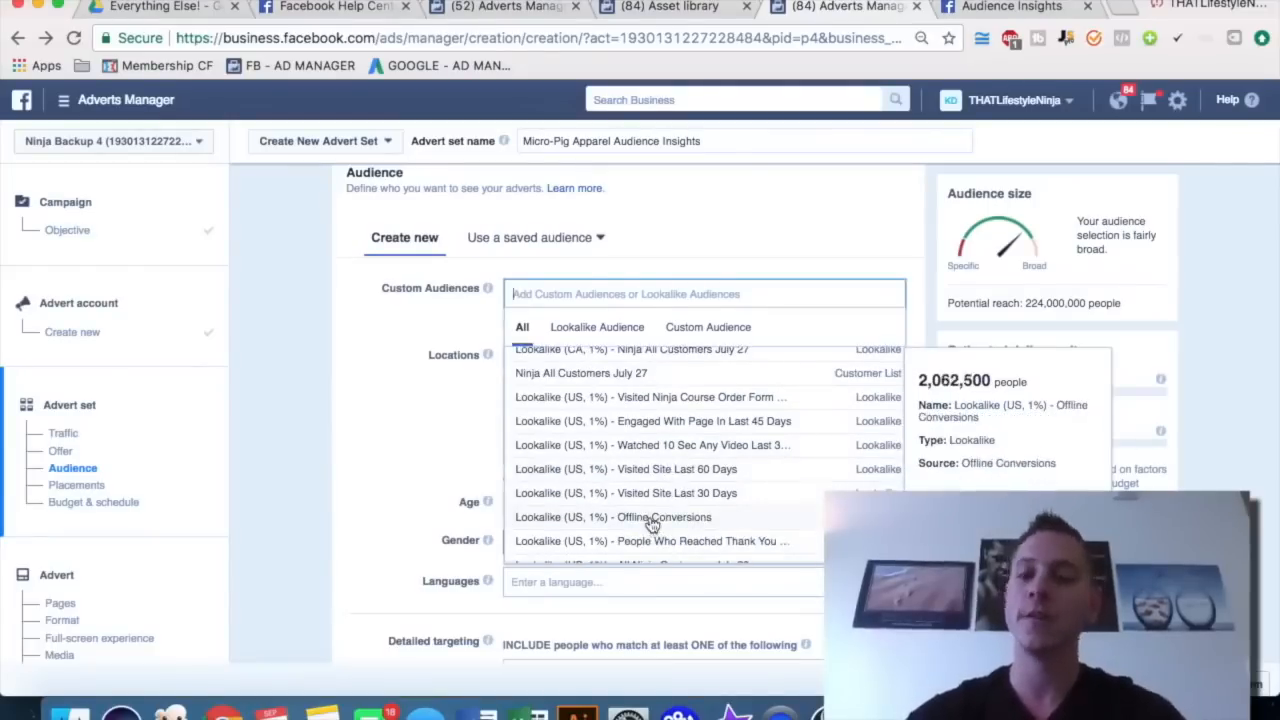
{"action": "left_click", "coordinate": [735, 219]}
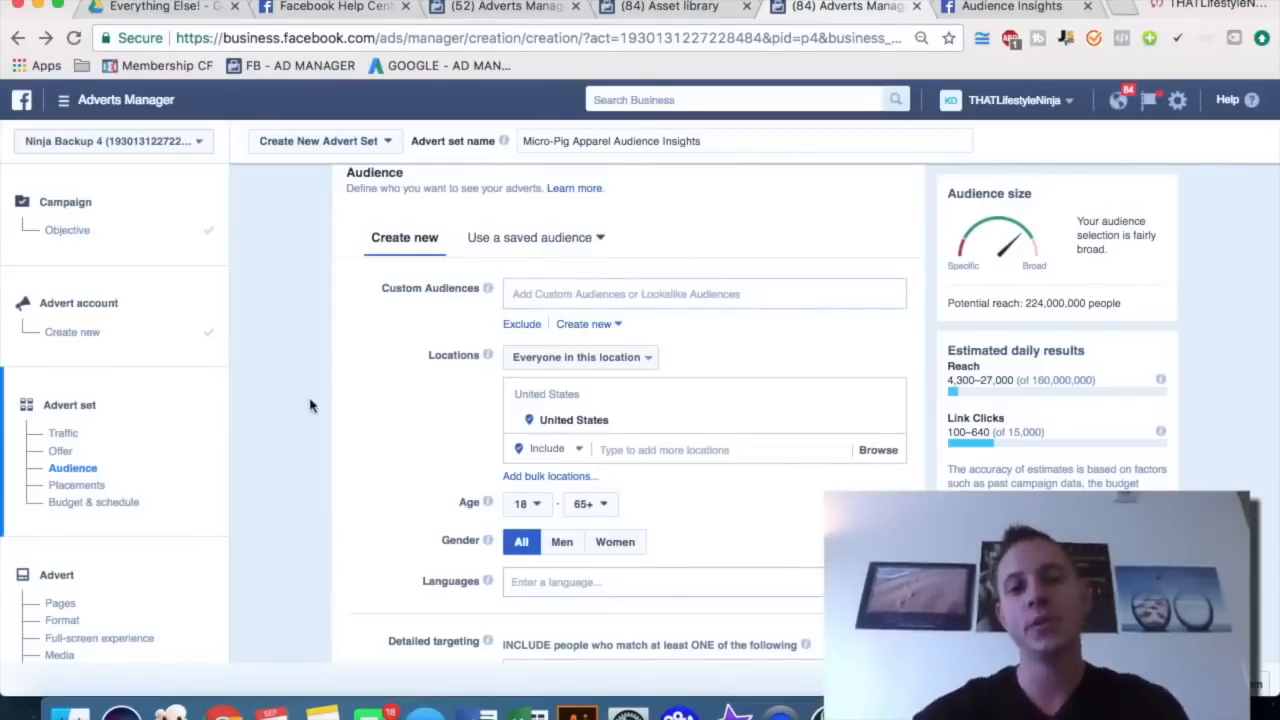
- Switch to Audience Insights, start with Everyone on Facebook, and show the audience's demographics with the location hint dismissed
{"action": "scroll", "coordinate": [310, 405], "scroll_direction": "down", "scroll_amount": 1}
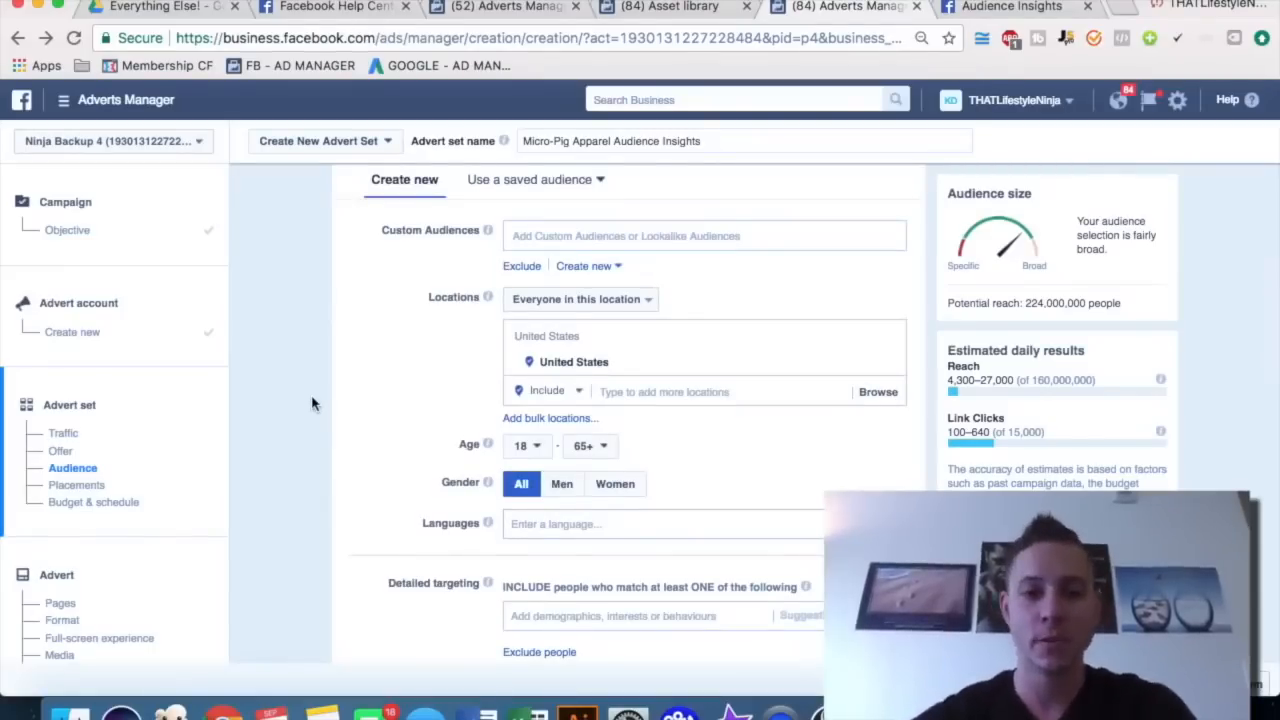
{"action": "scroll", "coordinate": [314, 400], "scroll_direction": "down", "scroll_amount": 3}
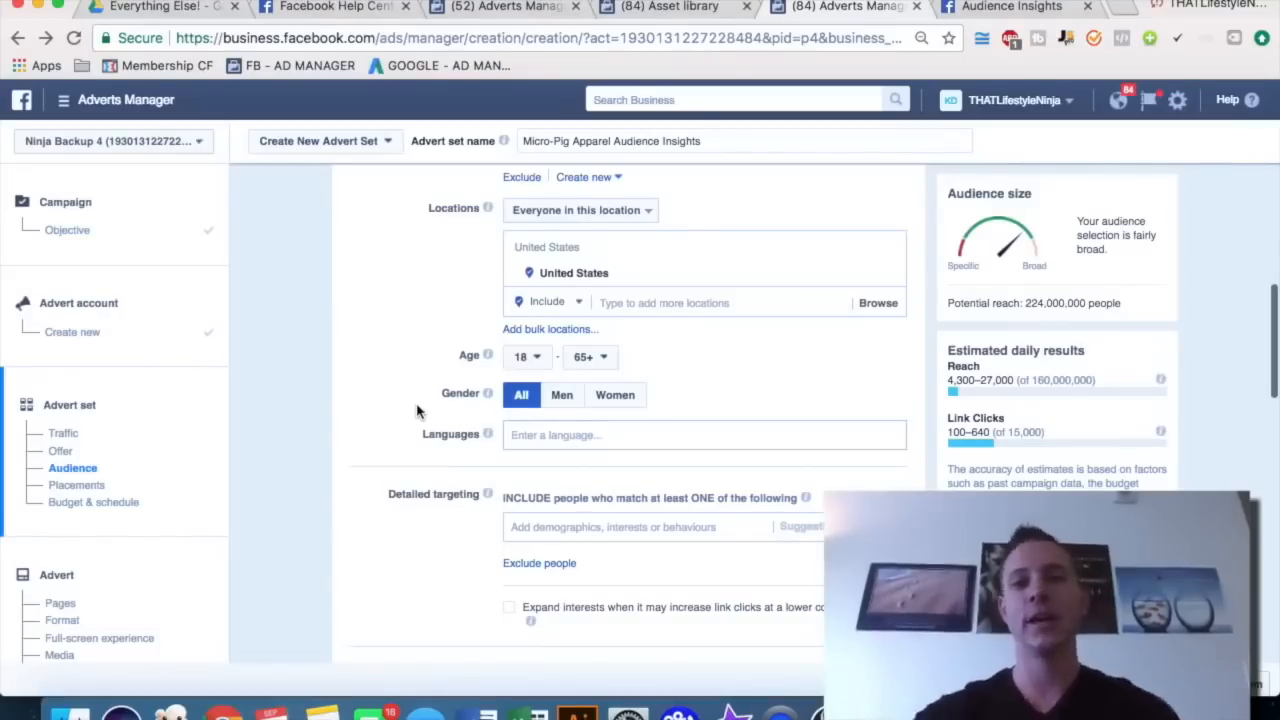
{"action": "left_click", "coordinate": [1005, 10]}
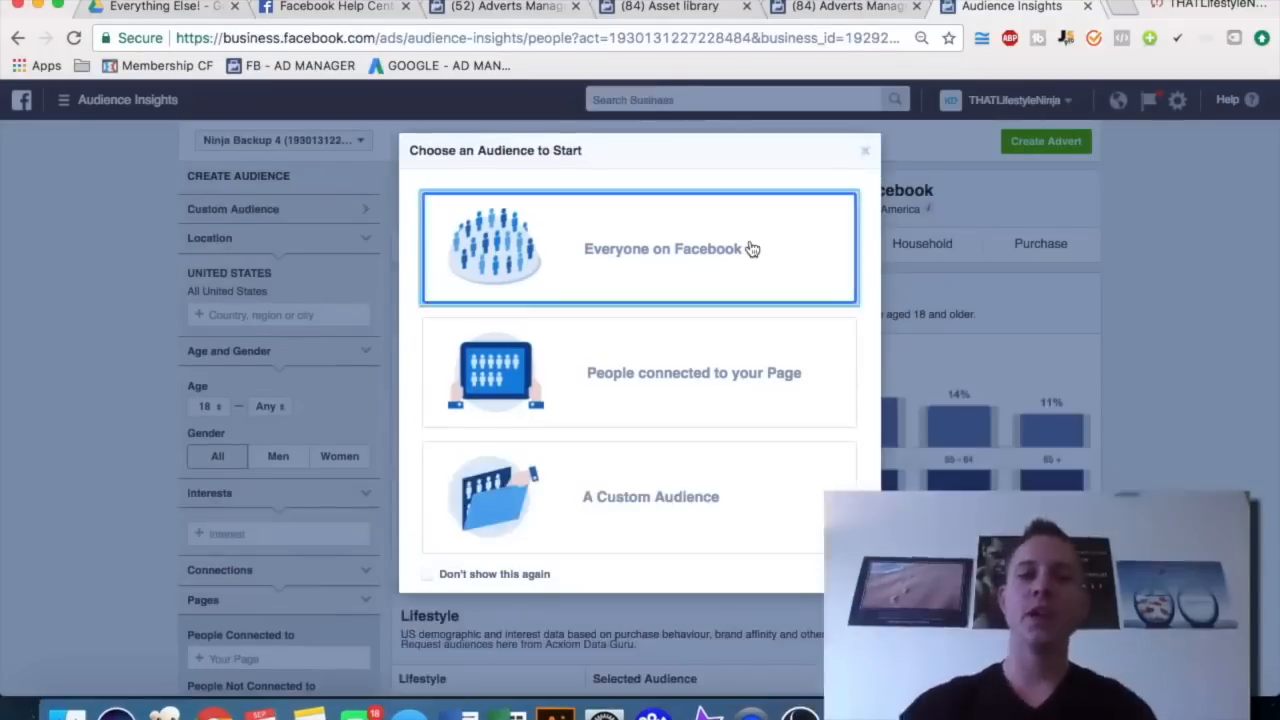
{"action": "left_click", "coordinate": [752, 248]}
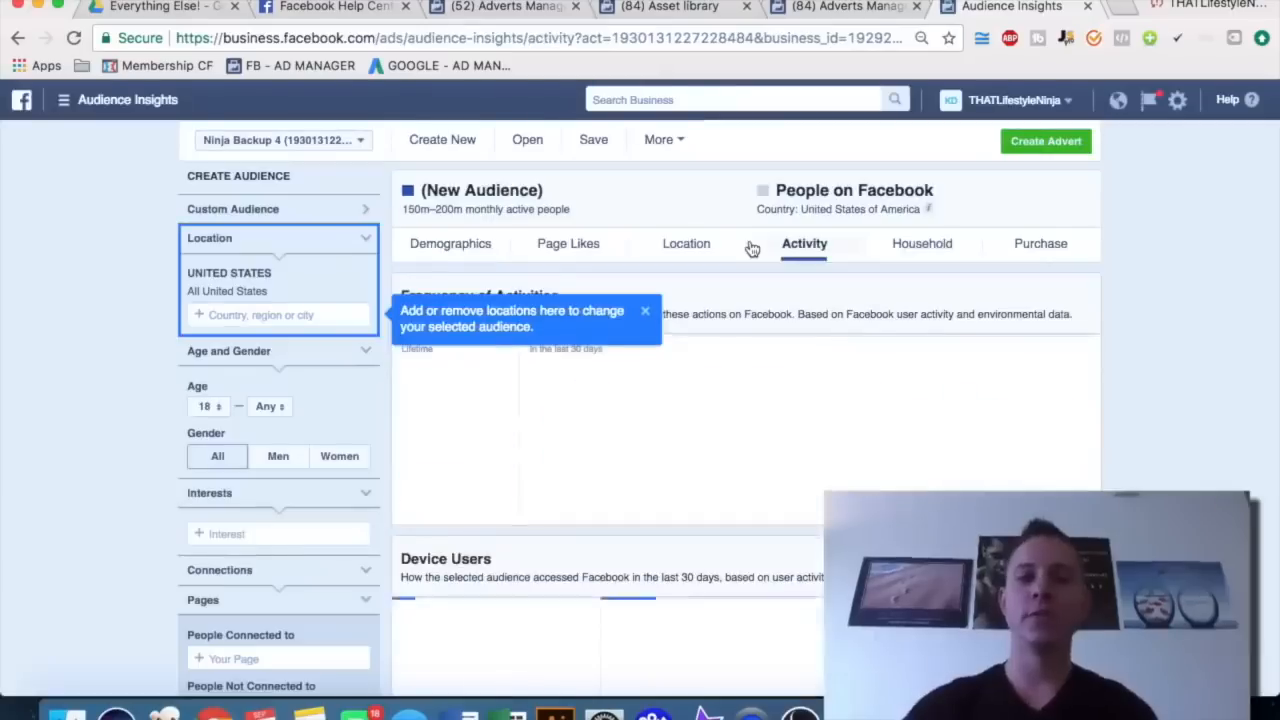
{"action": "left_click", "coordinate": [445, 250]}
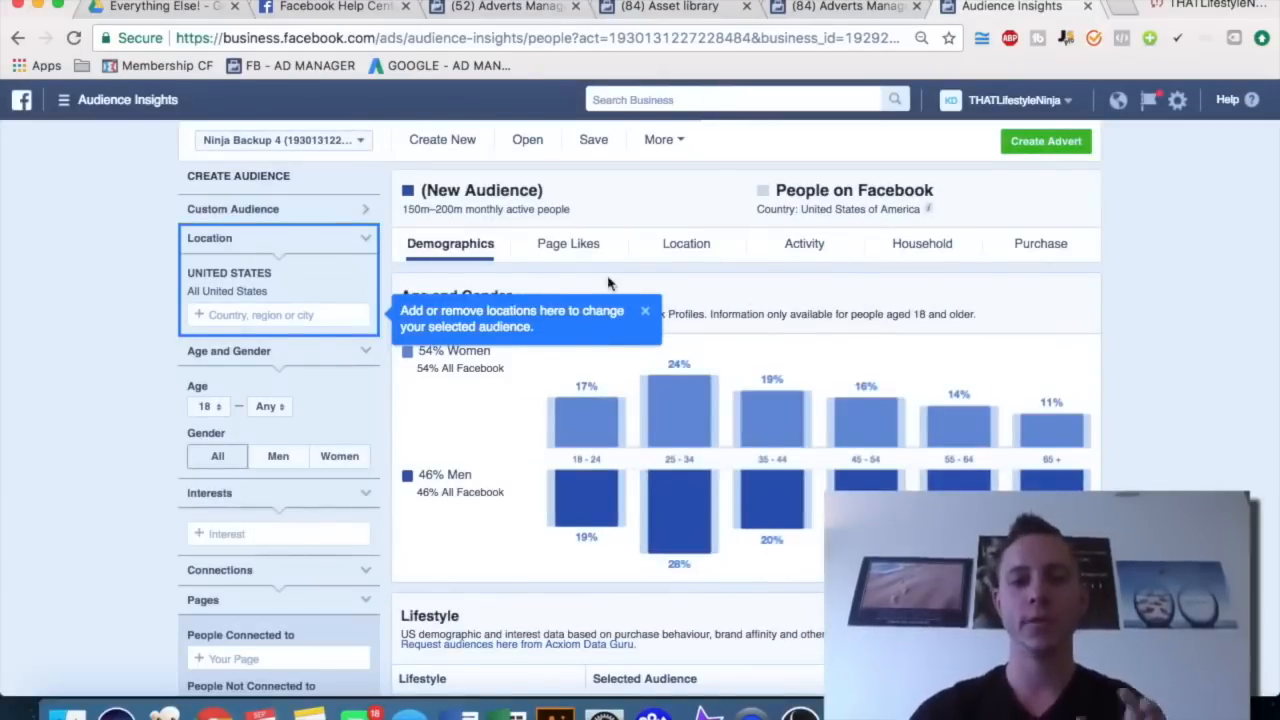
{"action": "left_click", "coordinate": [640, 311]}
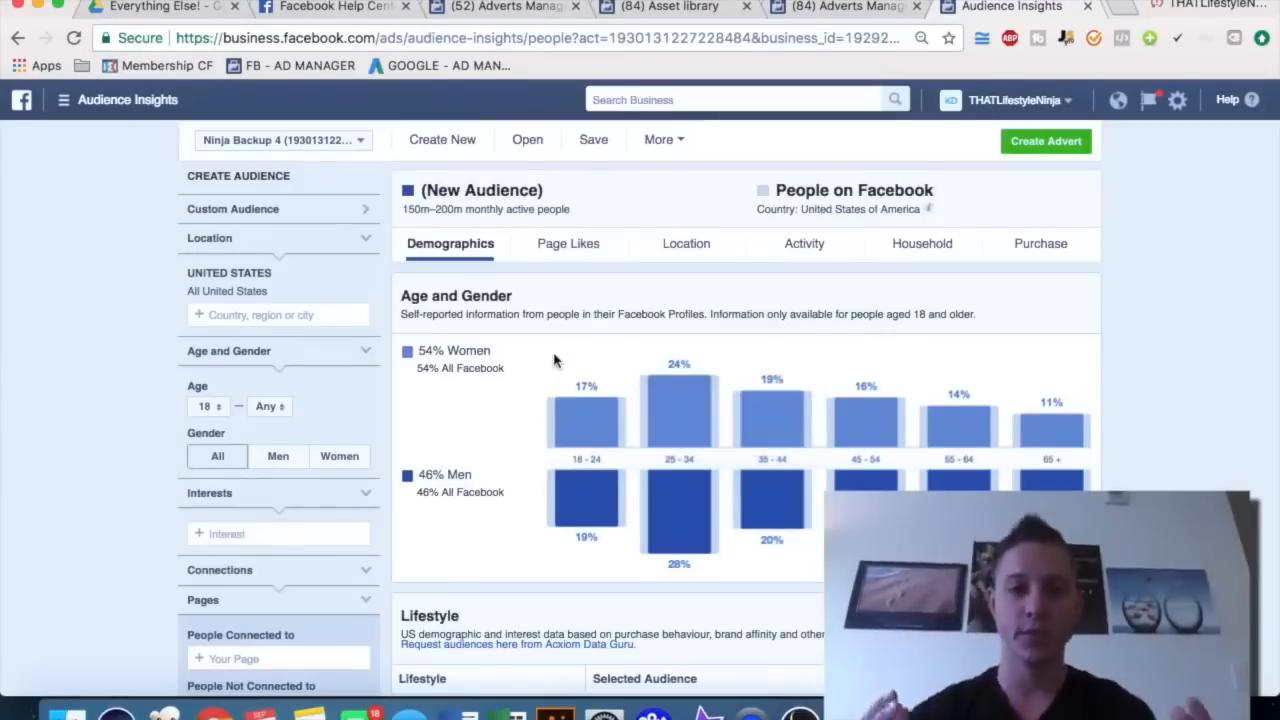
{"action": "scroll", "coordinate": [125, 290], "scroll_direction": "down", "scroll_amount": 1}
{"action": "scroll", "coordinate": [125, 290], "scroll_direction": "up", "scroll_amount": 1}
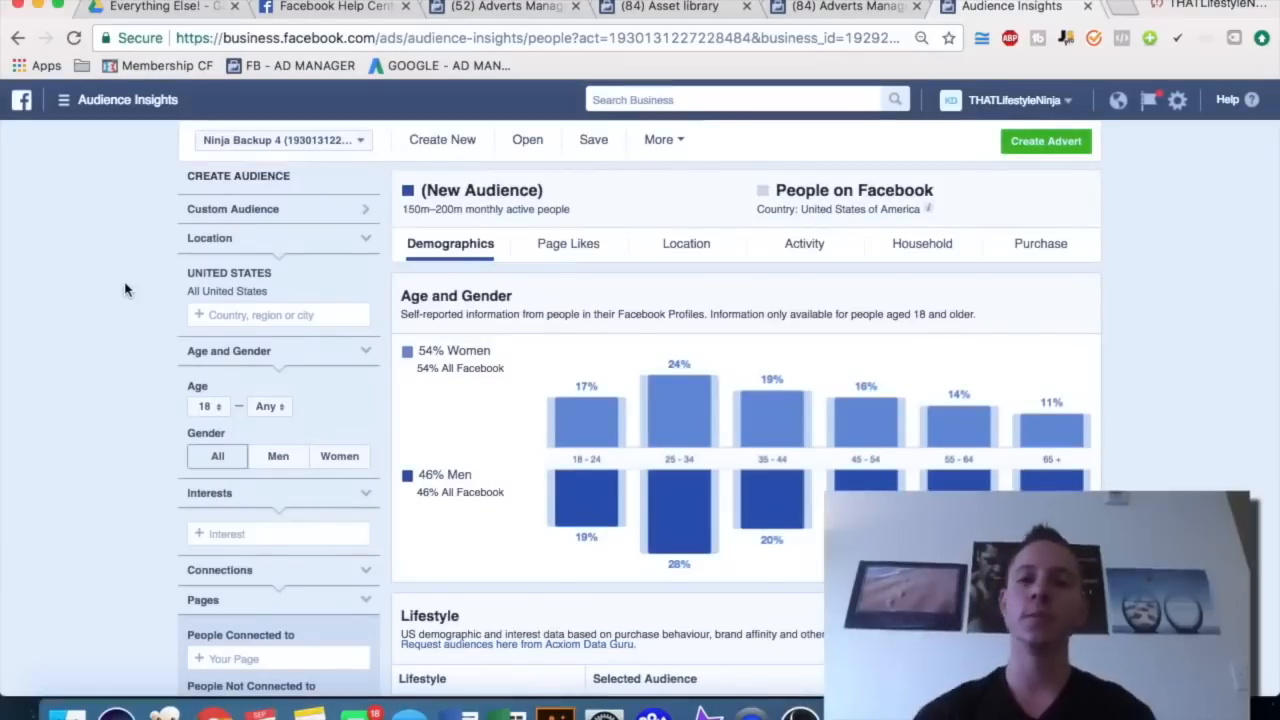
- Search the interests for "micro pig", add Miniature pig to the audience, and view its age and gender breakdown
{"action": "scroll", "coordinate": [114, 392], "scroll_direction": "down", "scroll_amount": 3}
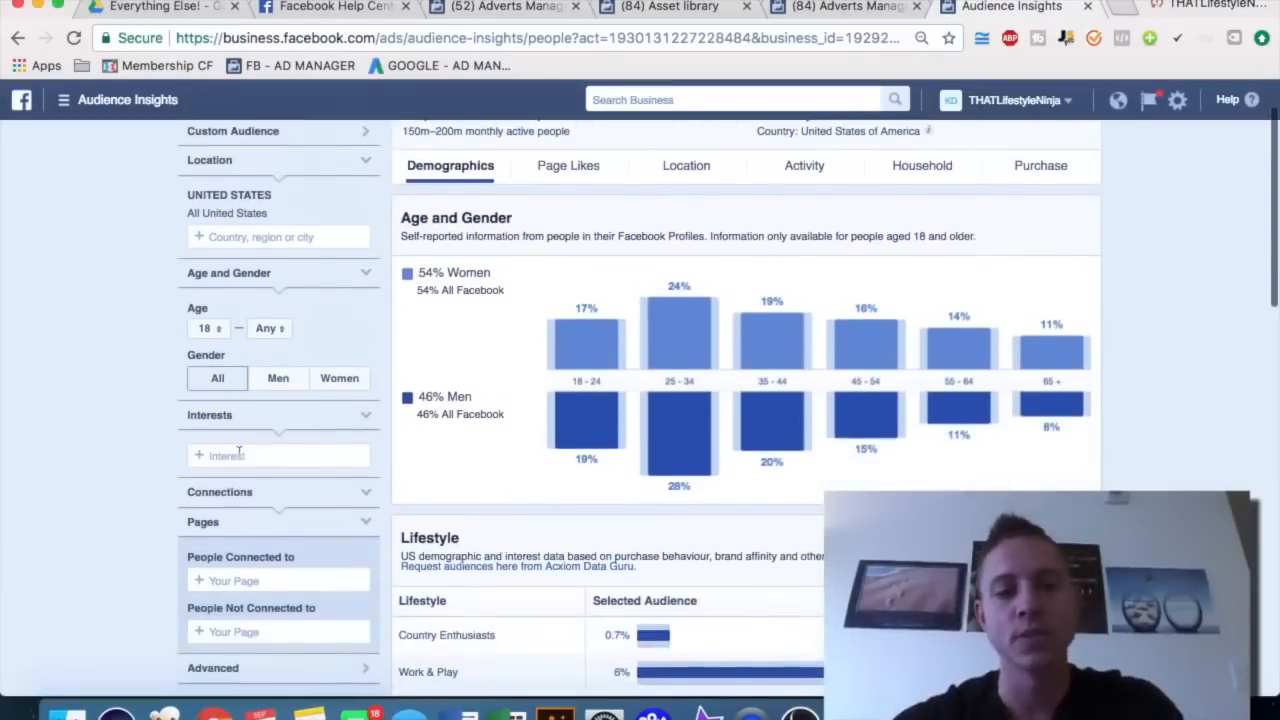
{"action": "left_click", "coordinate": [241, 451]}
{"action": "type", "text": "micro pig"}
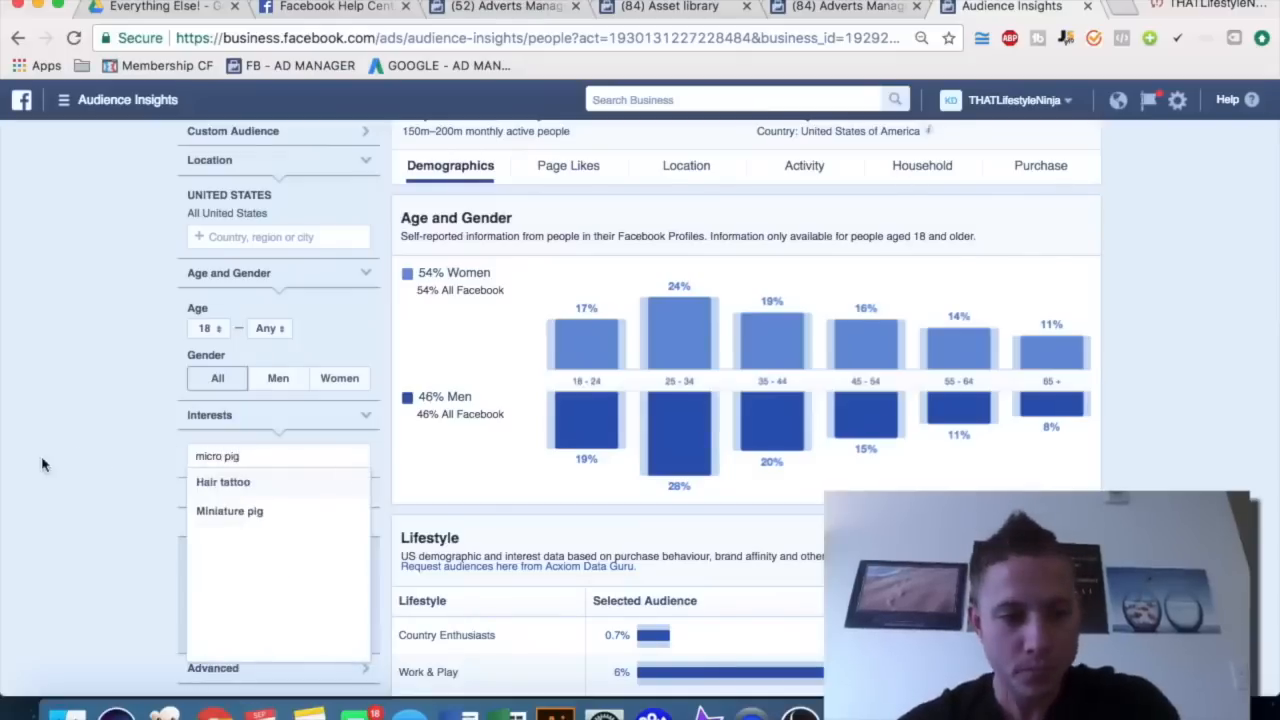
{"action": "left_click", "coordinate": [225, 512]}
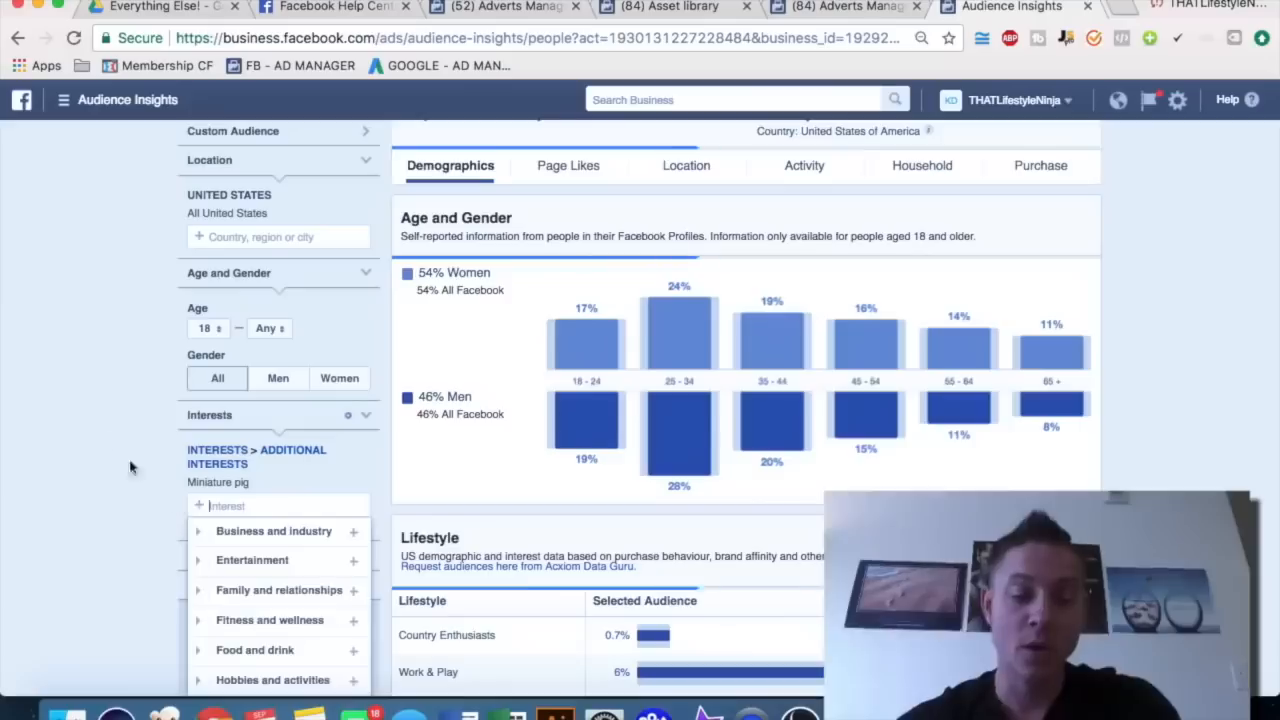
{"action": "left_click", "coordinate": [103, 422]}
{"action": "scroll", "coordinate": [103, 422], "scroll_direction": "up", "scroll_amount": 2}
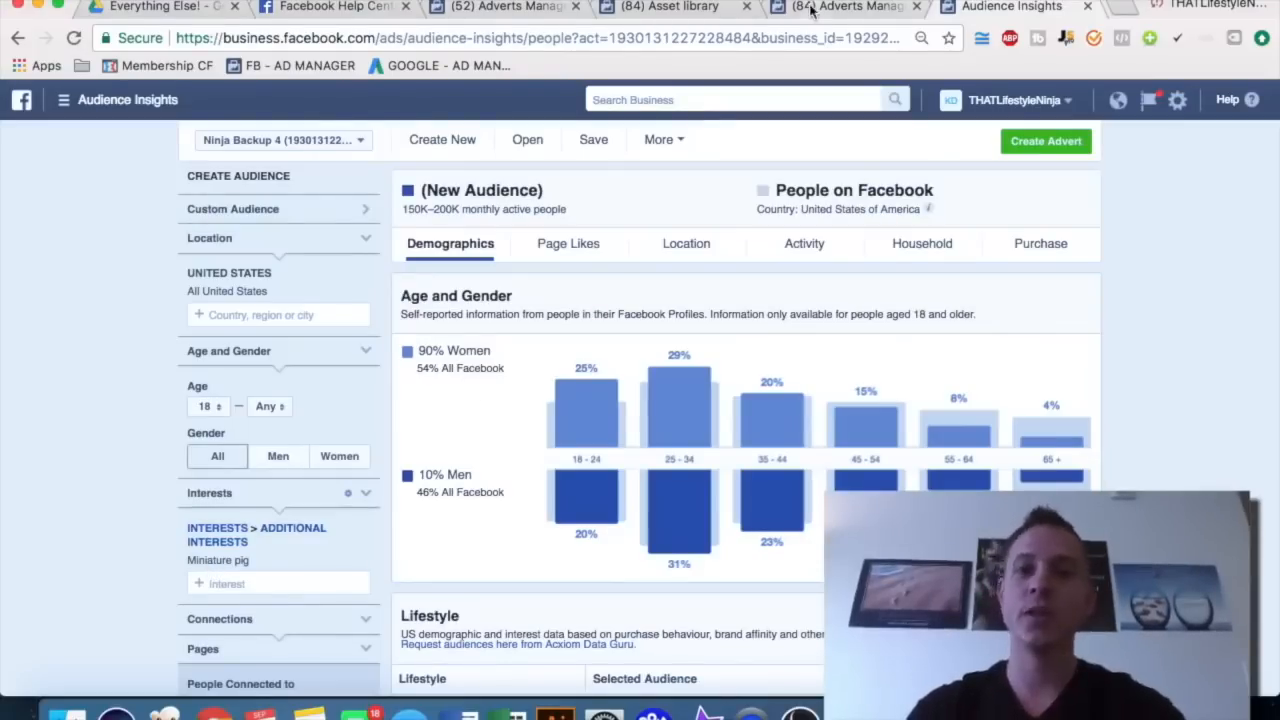
- Switch back to Adverts Manager and set the advert set's audience gender to Women
{"action": "key", "text": "ctrl+shift+Tab"}
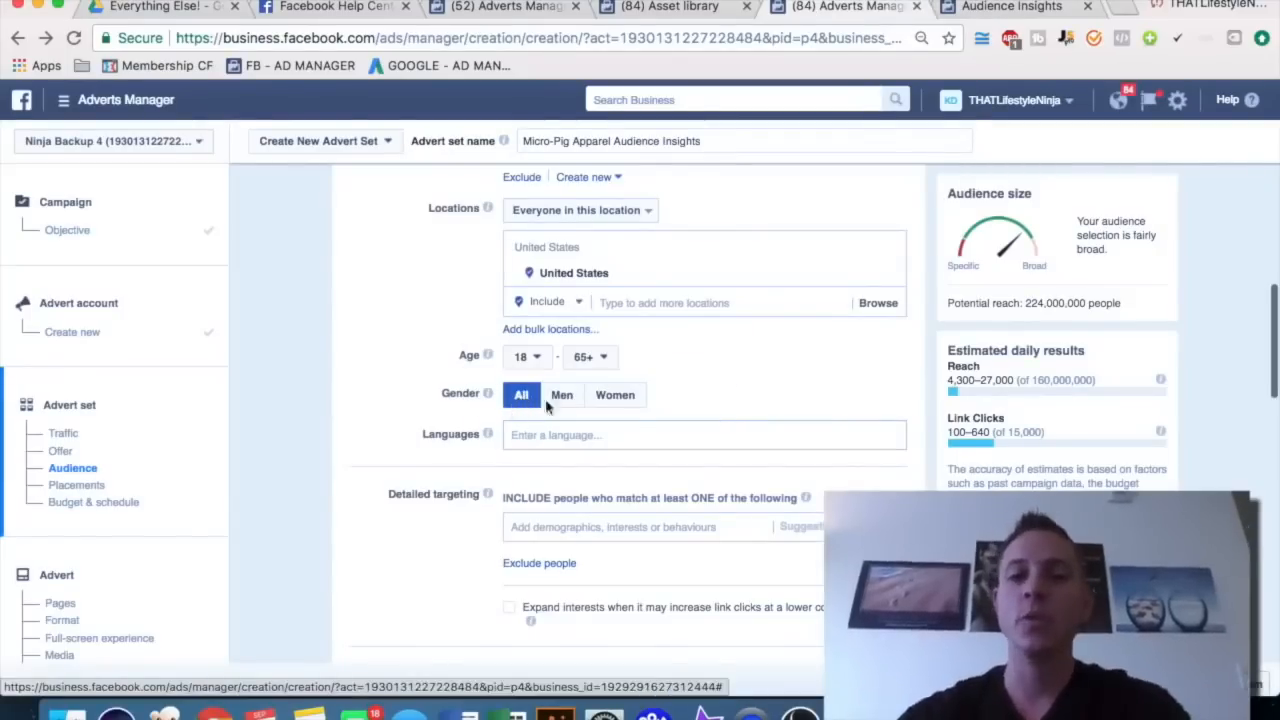
{"action": "left_click", "coordinate": [615, 395]}
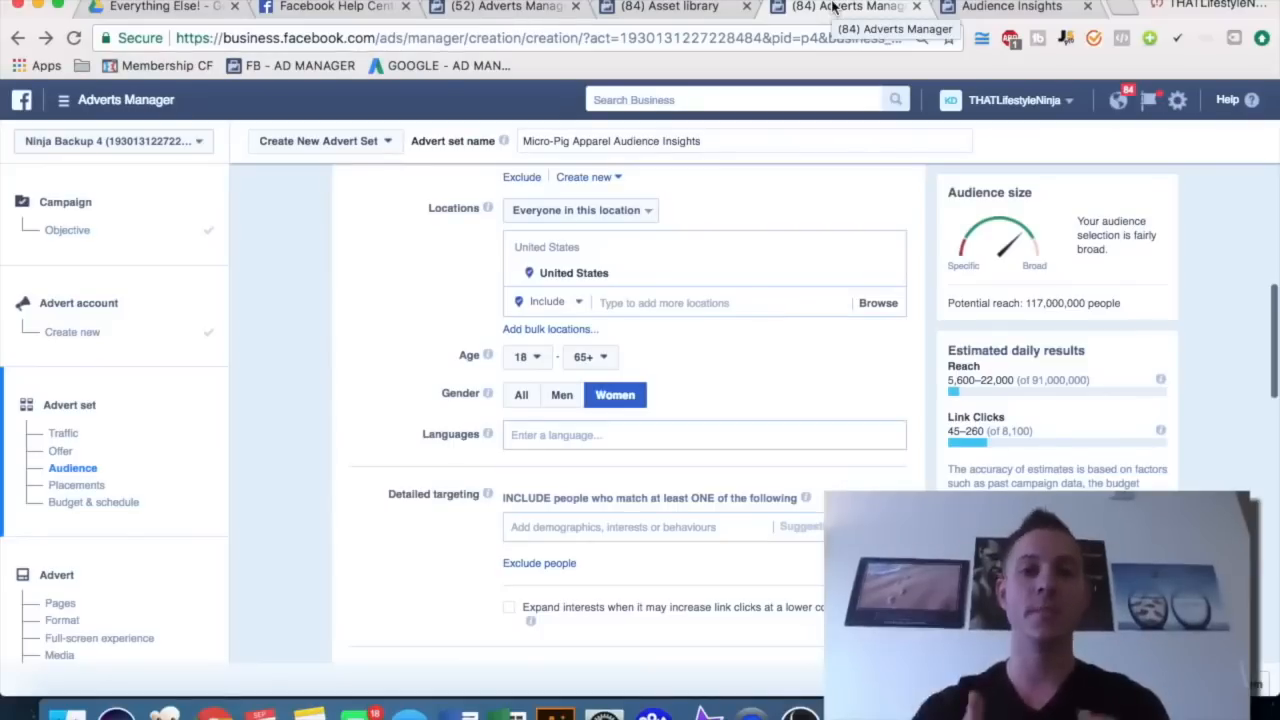
- Look up the audience's top towns and cities in Audience Insights, and replace the advert set's United States location in Adverts Manager with Lexington, Kentucky
{"action": "left_click", "coordinate": [985, 8]}
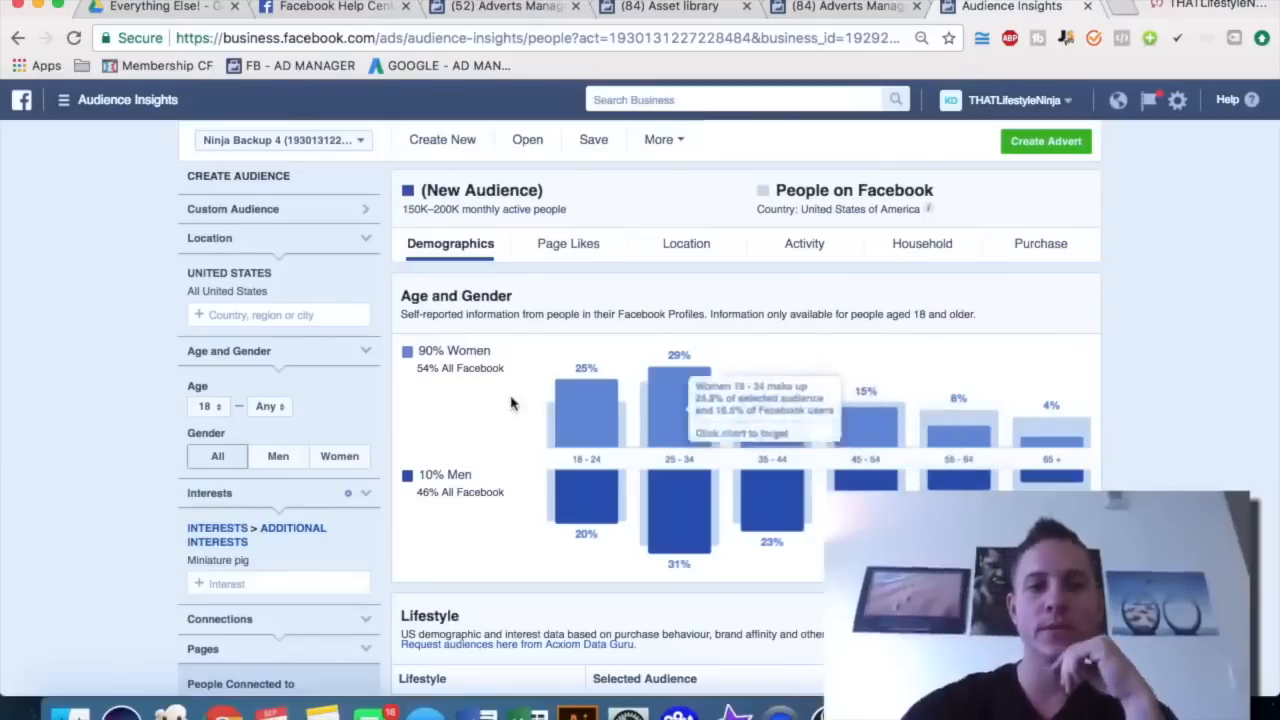
{"action": "left_click", "coordinate": [688, 257]}
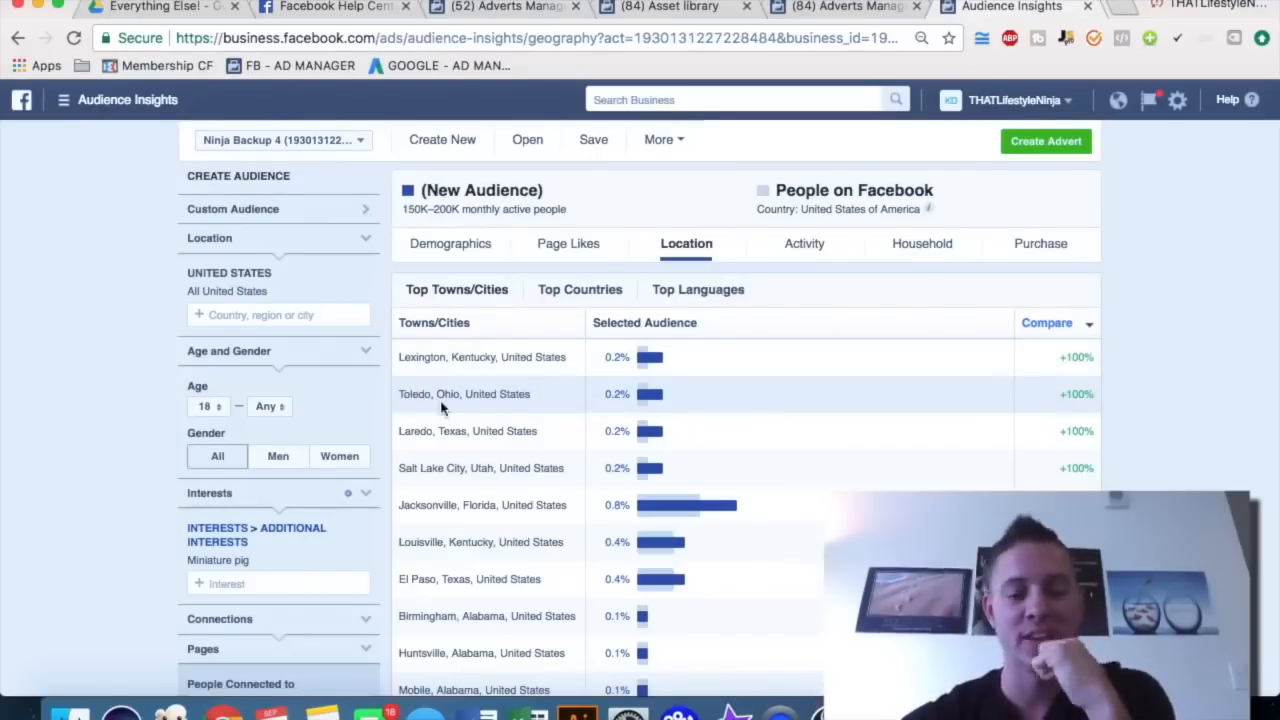
{"action": "left_click", "coordinate": [820, 8]}
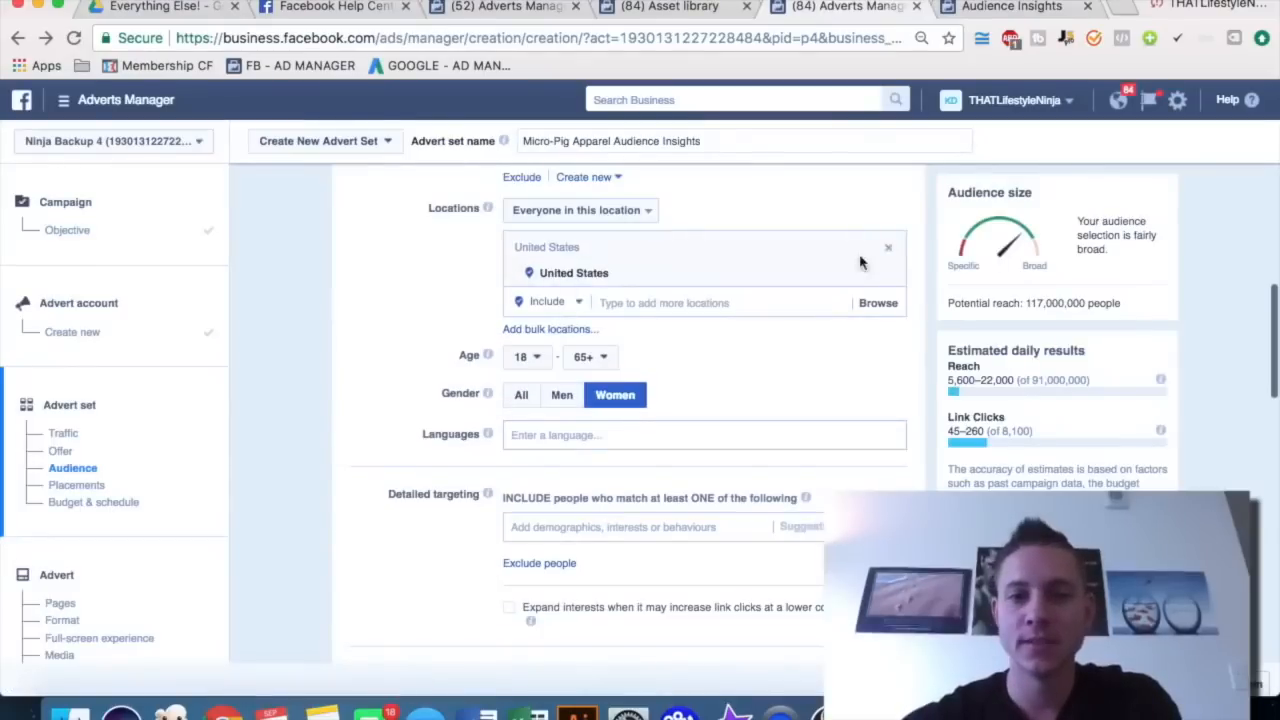
{"action": "left_click", "coordinate": [888, 276]}
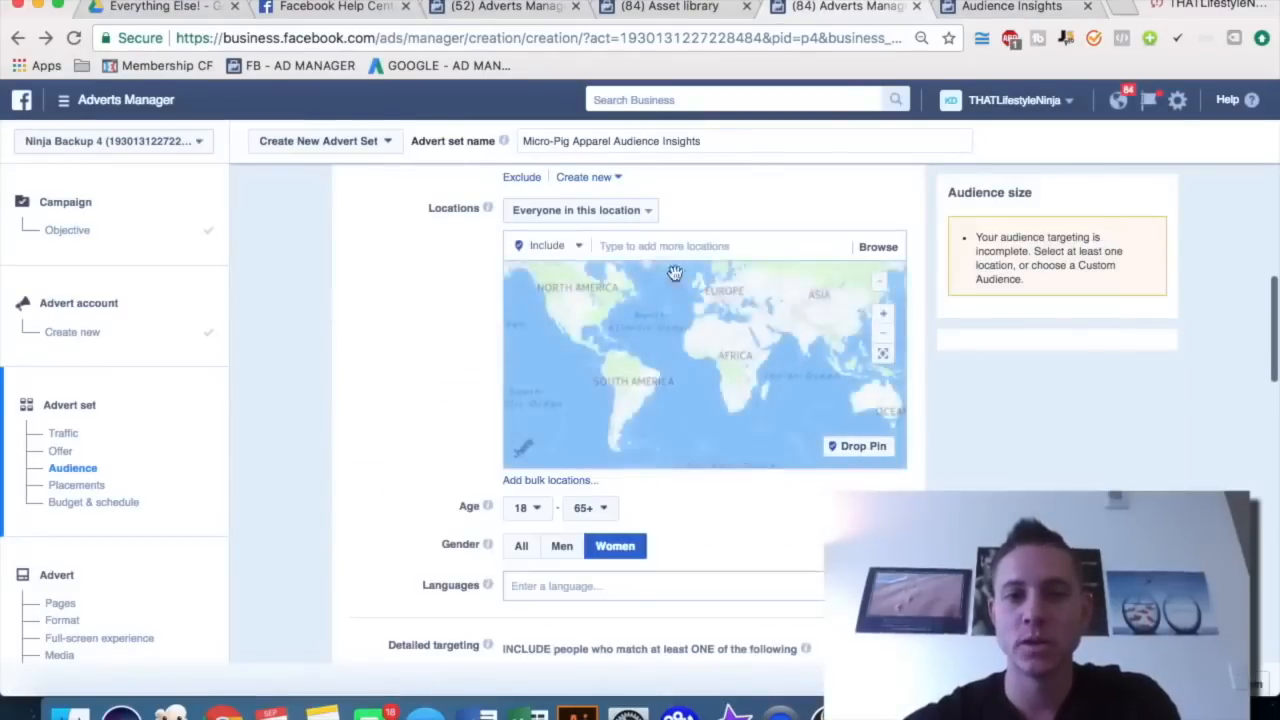
{"action": "left_click", "coordinate": [650, 248]}
{"action": "type", "text": "lexington"}
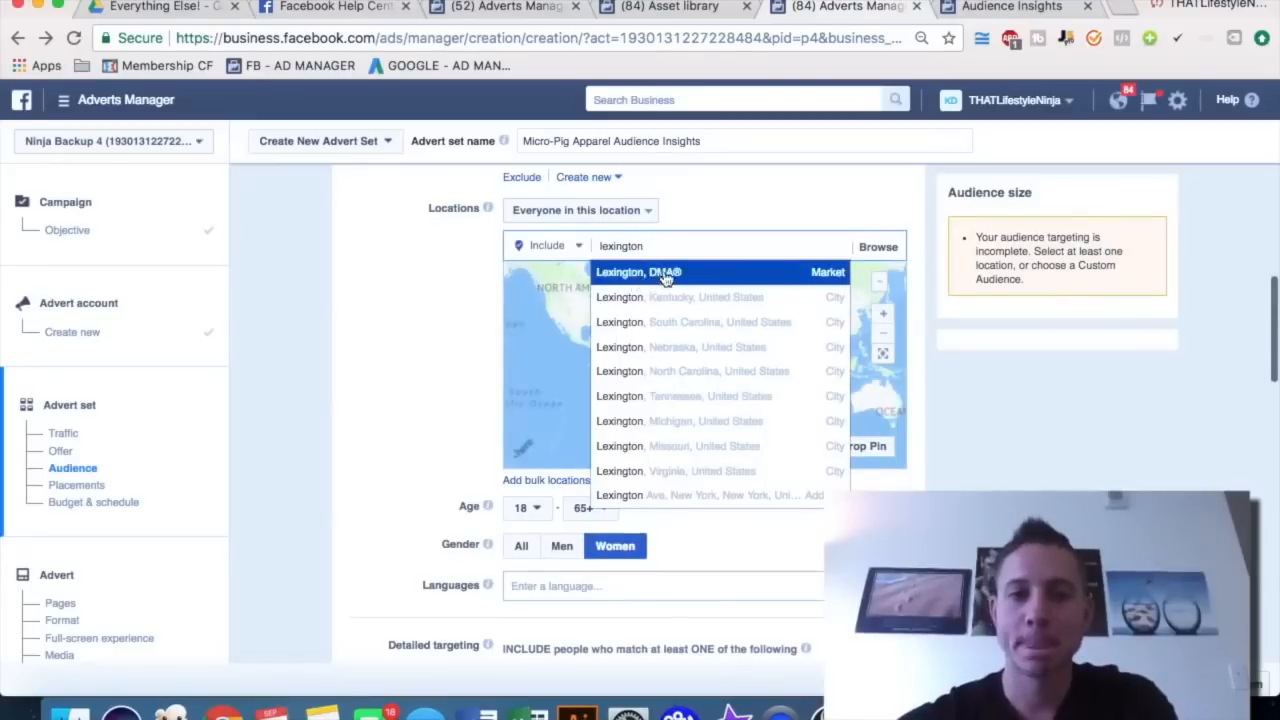
{"action": "left_click", "coordinate": [690, 298]}
- Switch to Audience Insights and review the miniature pig audience's top towns and cities and its activity frequency on Facebook
{"action": "left_click", "coordinate": [1004, 8]}
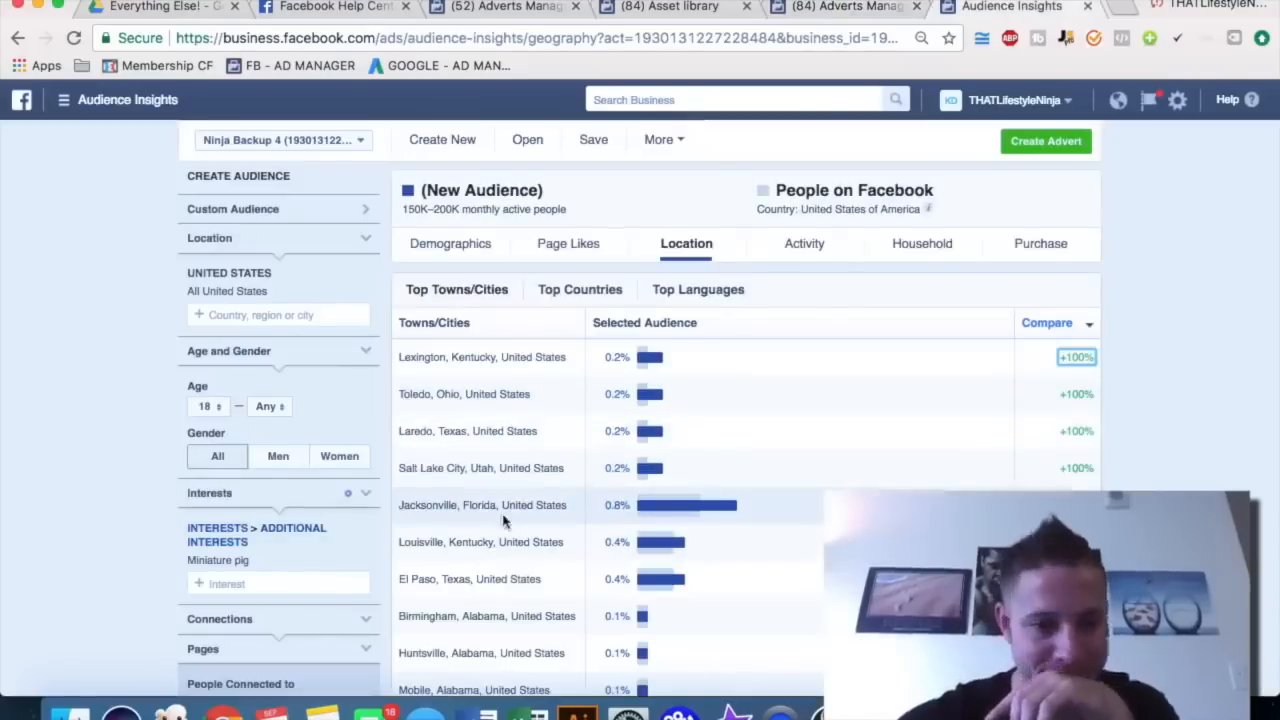
{"action": "scroll", "coordinate": [503, 530], "scroll_direction": "down", "scroll_amount": 2}
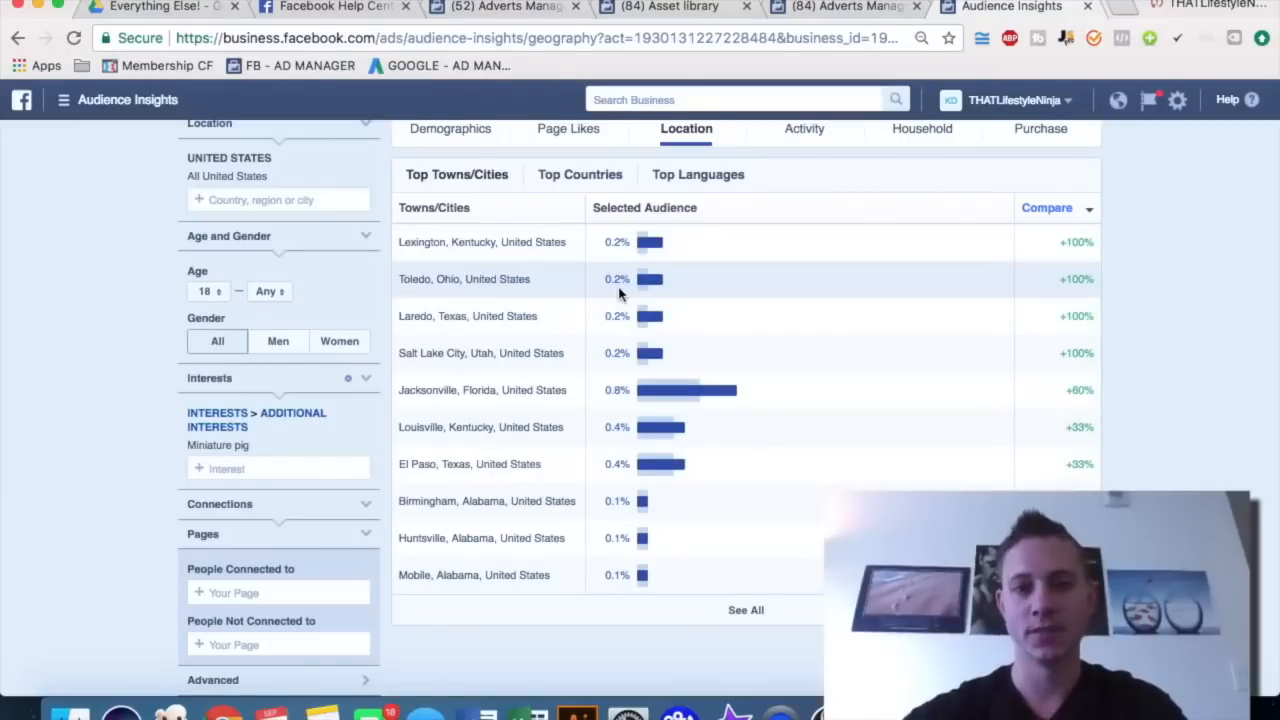
{"action": "scroll", "coordinate": [746, 174], "scroll_direction": "up", "scroll_amount": 1}
{"action": "left_click", "coordinate": [800, 175]}
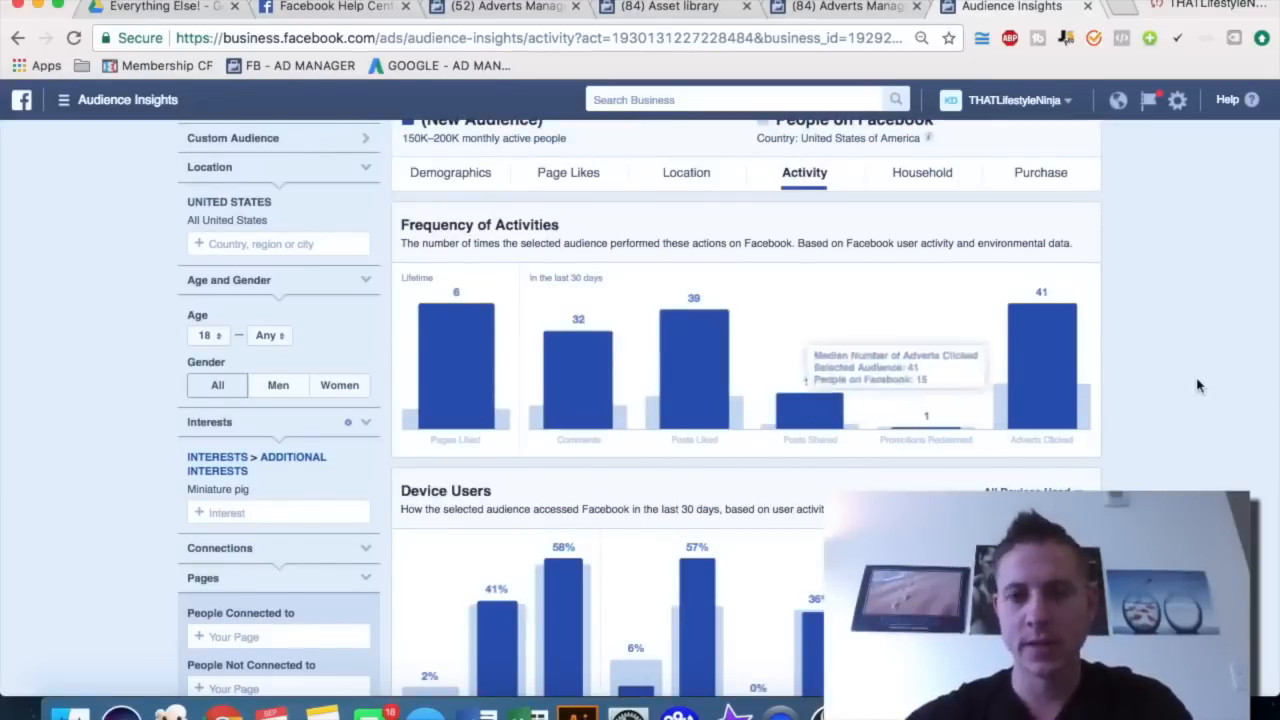
{"action": "scroll", "coordinate": [1166, 408], "scroll_direction": "down", "scroll_amount": 1}
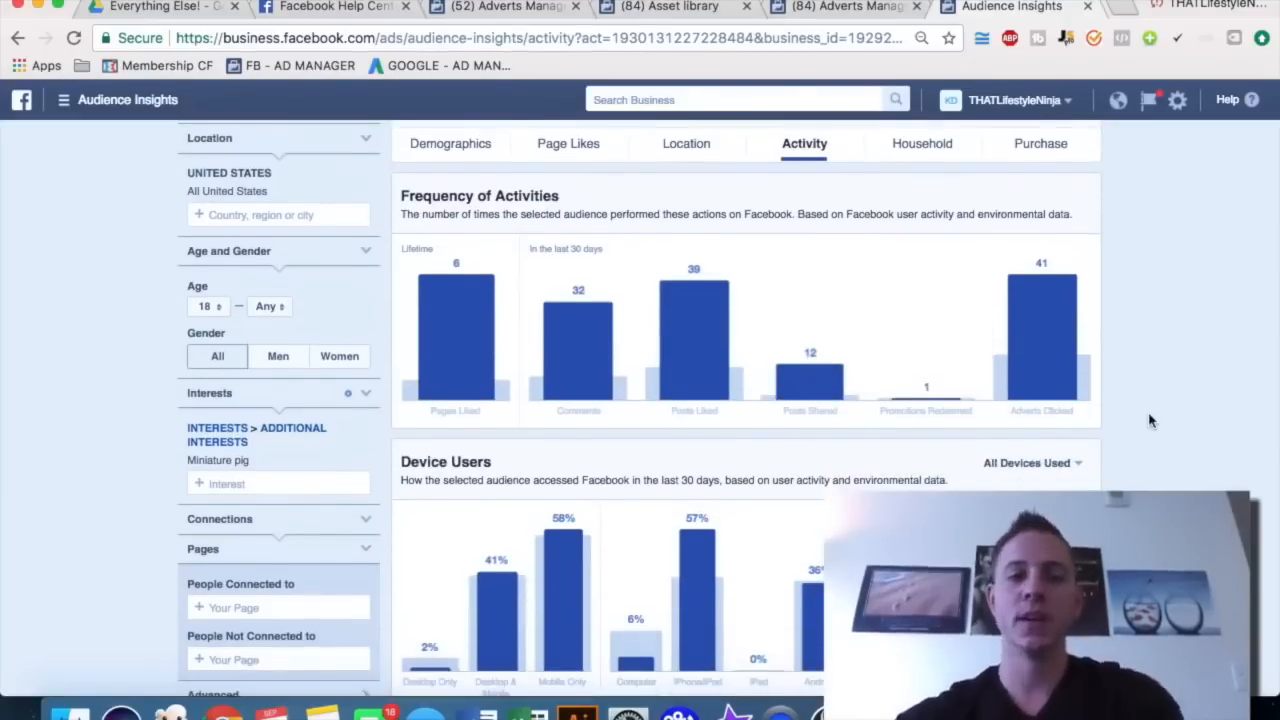
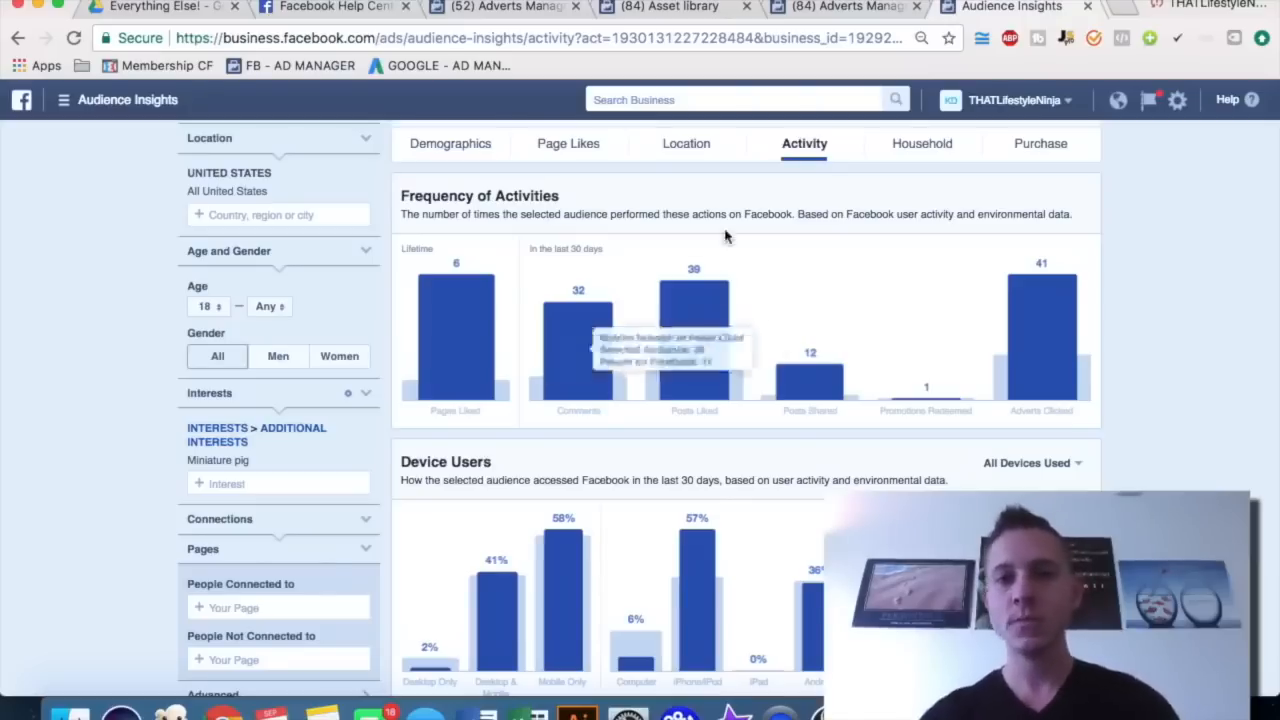
- Examine the audience's household data, comparing the income brackets and home ownership with Facebook users overall
{"action": "left_click", "coordinate": [912, 146]}
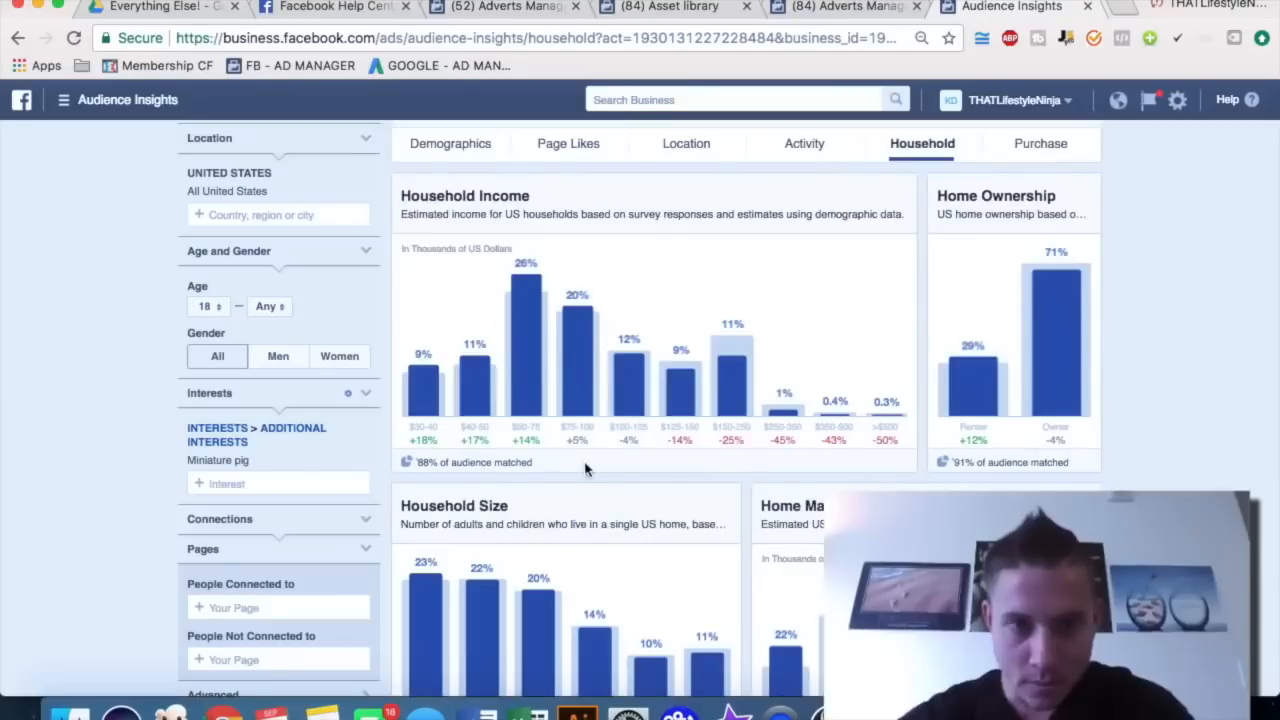
{"action": "mouse_move", "coordinate": [524, 436]}
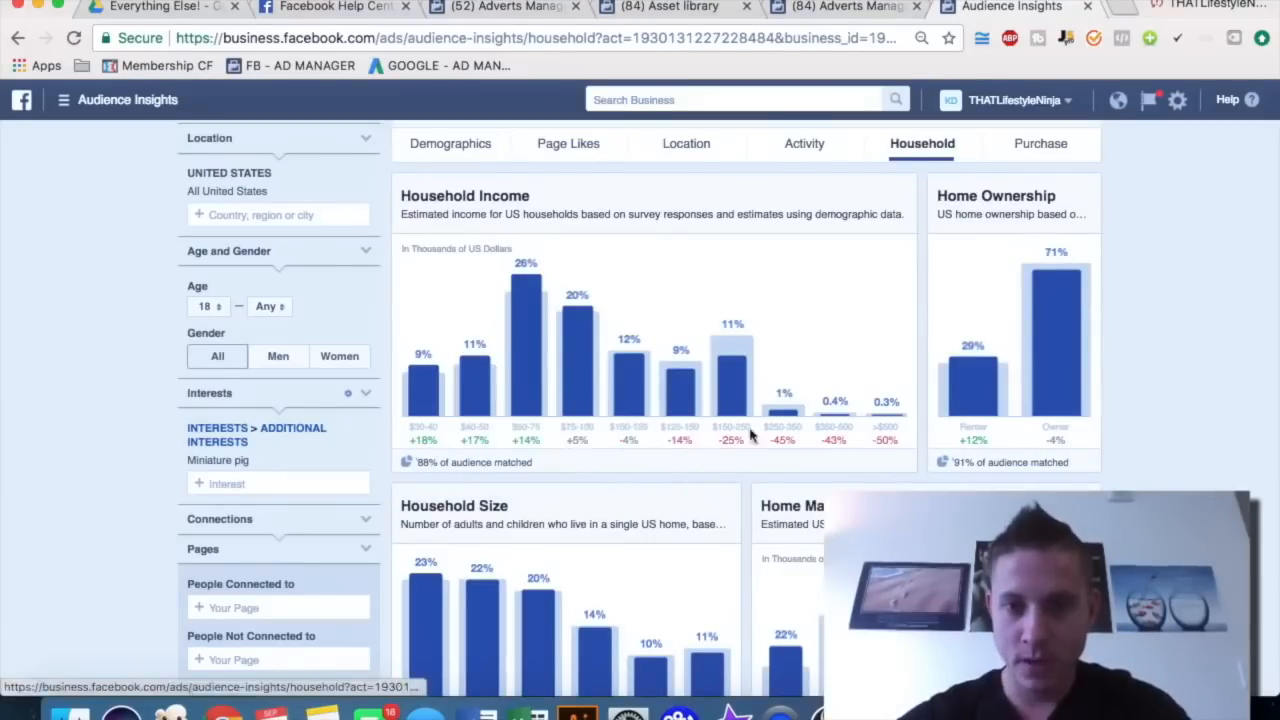
{"action": "mouse_move", "coordinate": [736, 375]}
{"action": "mouse_move", "coordinate": [731, 438]}
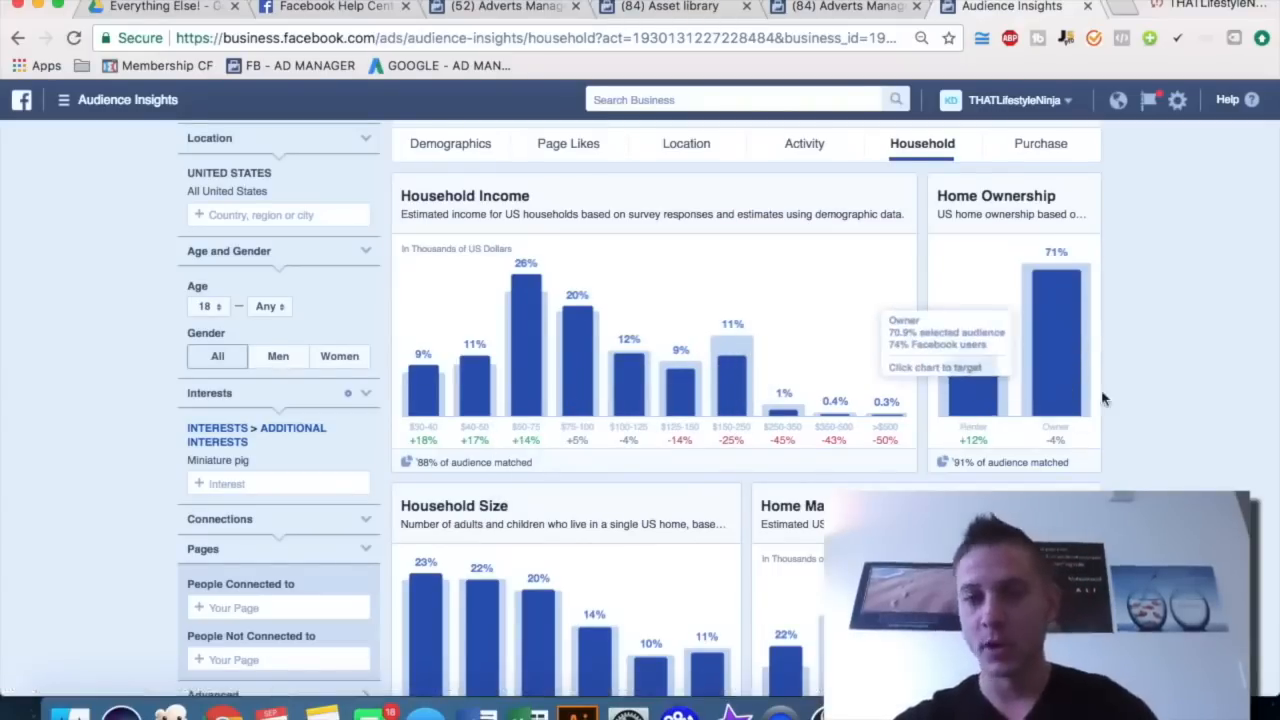
{"action": "scroll", "coordinate": [1110, 395], "scroll_direction": "down", "scroll_amount": 2}
{"action": "scroll", "coordinate": [1105, 392], "scroll_direction": "up", "scroll_amount": 1}
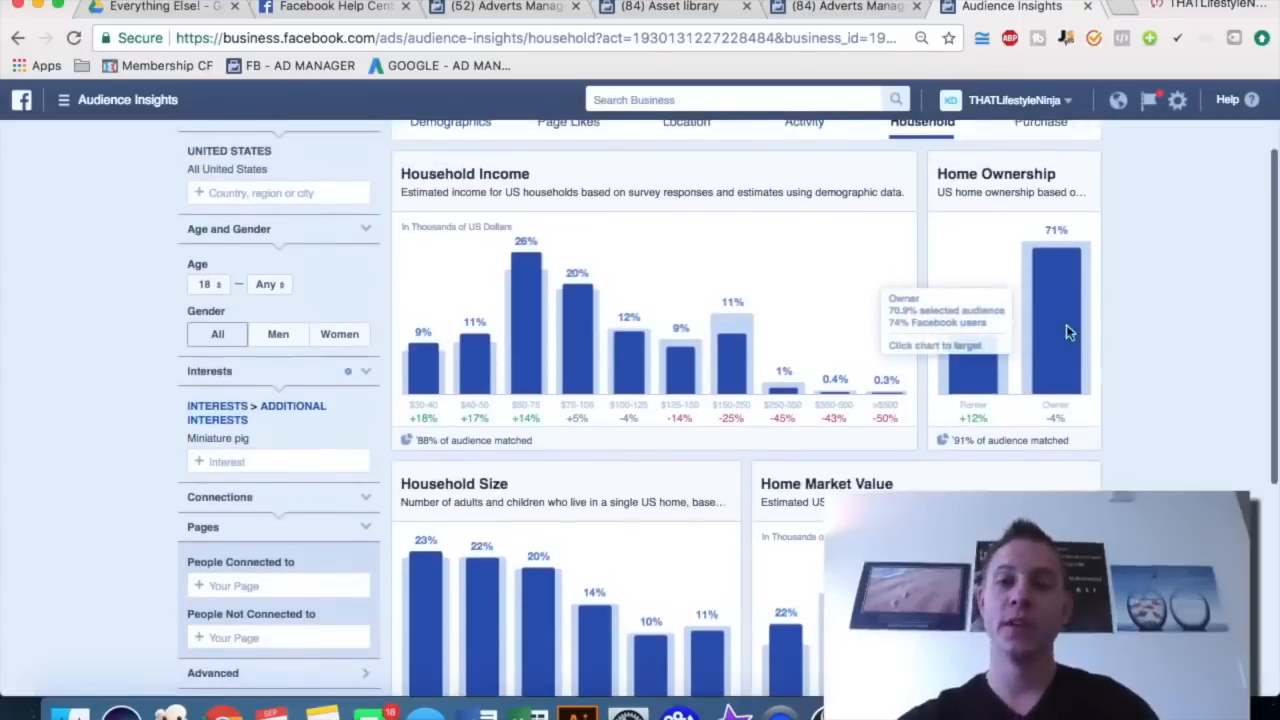
- Switch back to Adverts Manager and go to the advert set's detailed targeting
{"action": "left_click", "coordinate": [840, 6]}
{"action": "scroll", "coordinate": [450, 416], "scroll_direction": "down", "scroll_amount": 5}
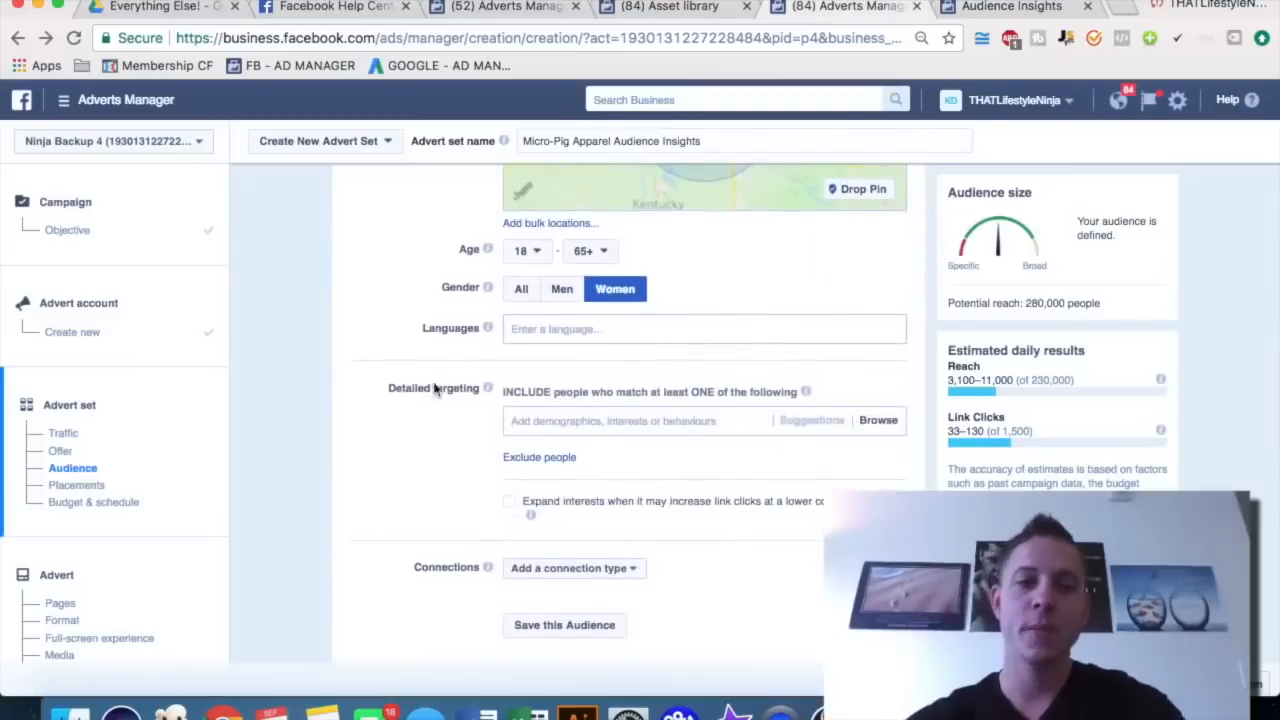
{"action": "left_click", "coordinate": [535, 421]}
{"action": "type", "text": "home own"}
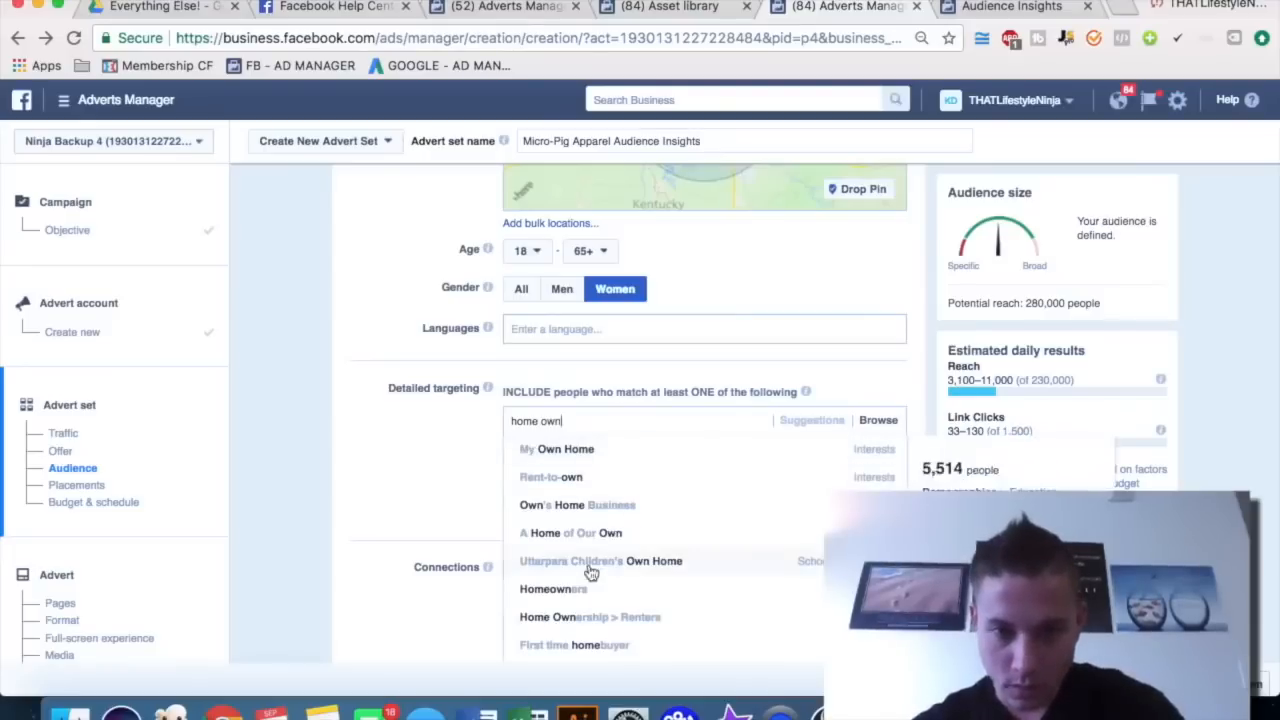
{"action": "left_click", "coordinate": [590, 614]}
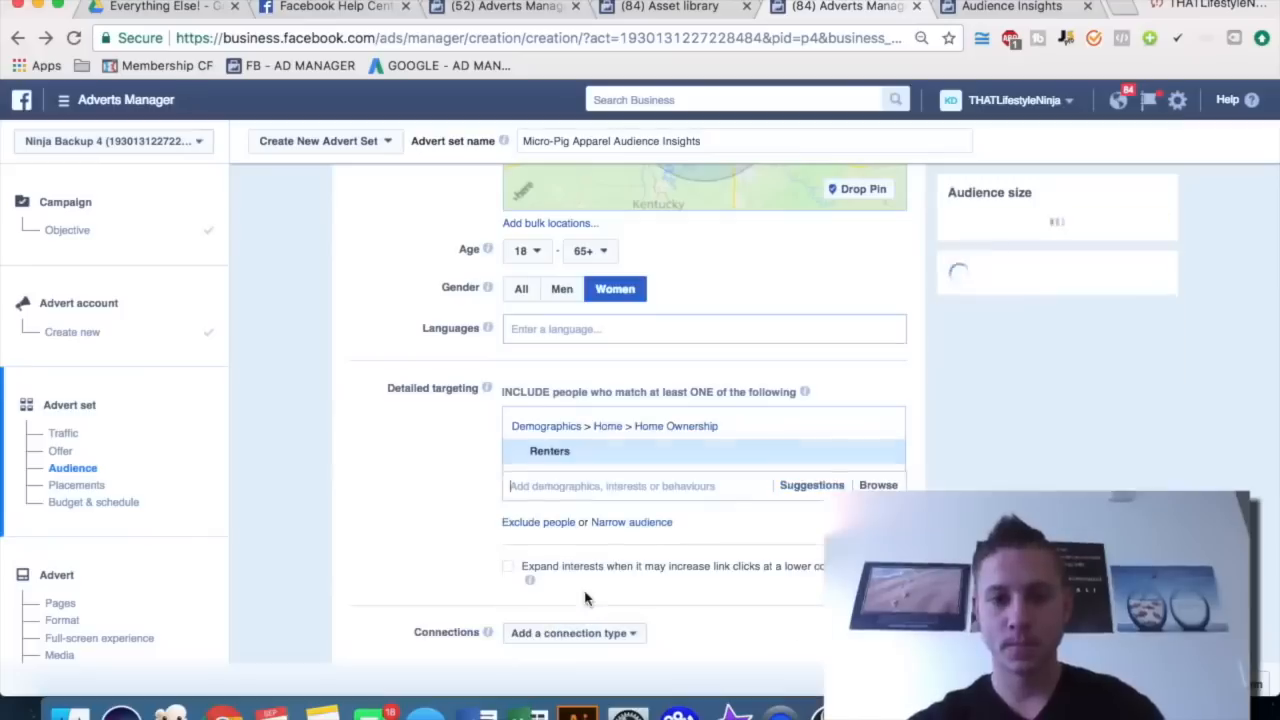
{"action": "left_click", "coordinate": [881, 456]}
- Search the detailed targeting for "homeowner" and include the Homeowners demographic under Home Ownership
{"action": "left_click", "coordinate": [665, 413]}
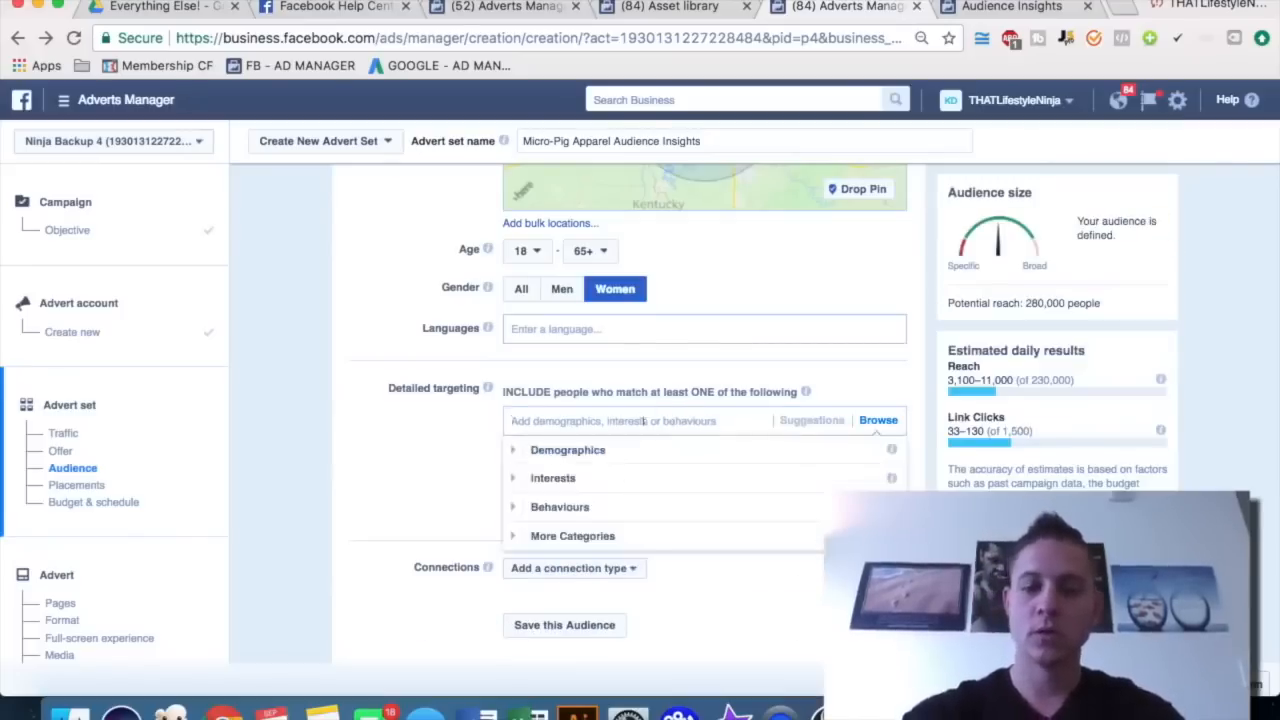
{"action": "type", "text": "homeowner"}
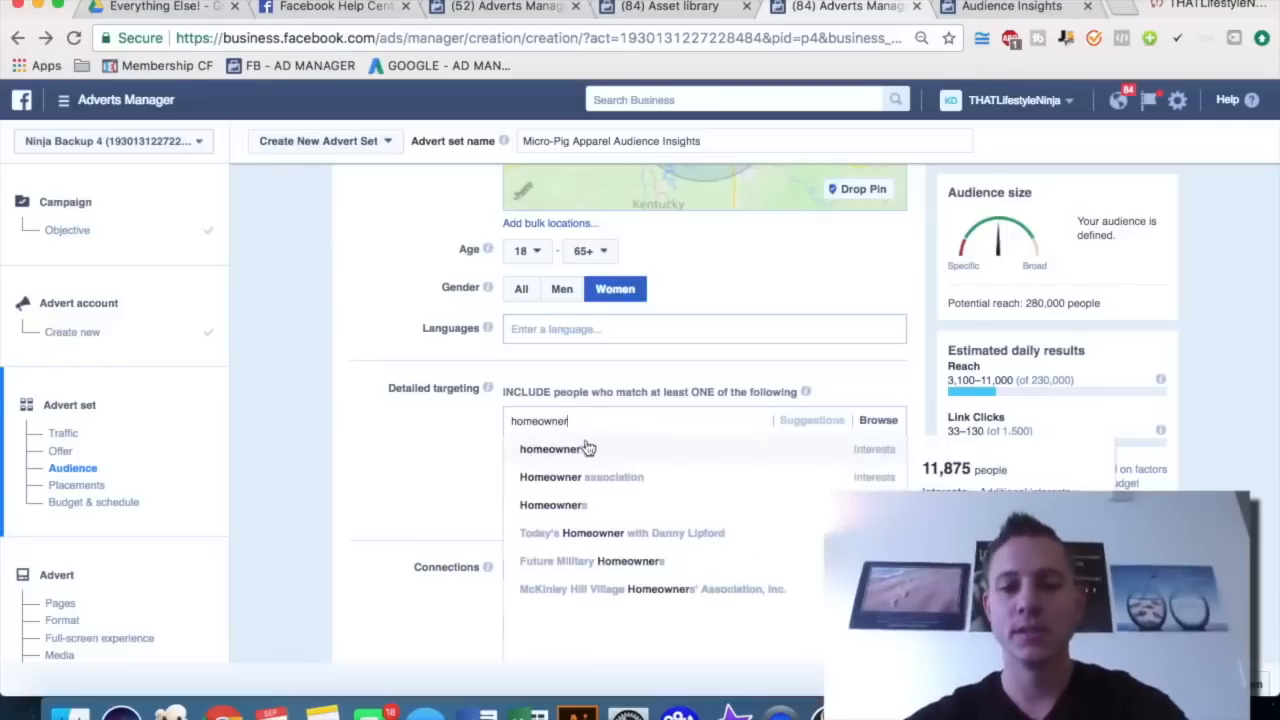
{"action": "left_click", "coordinate": [606, 510]}
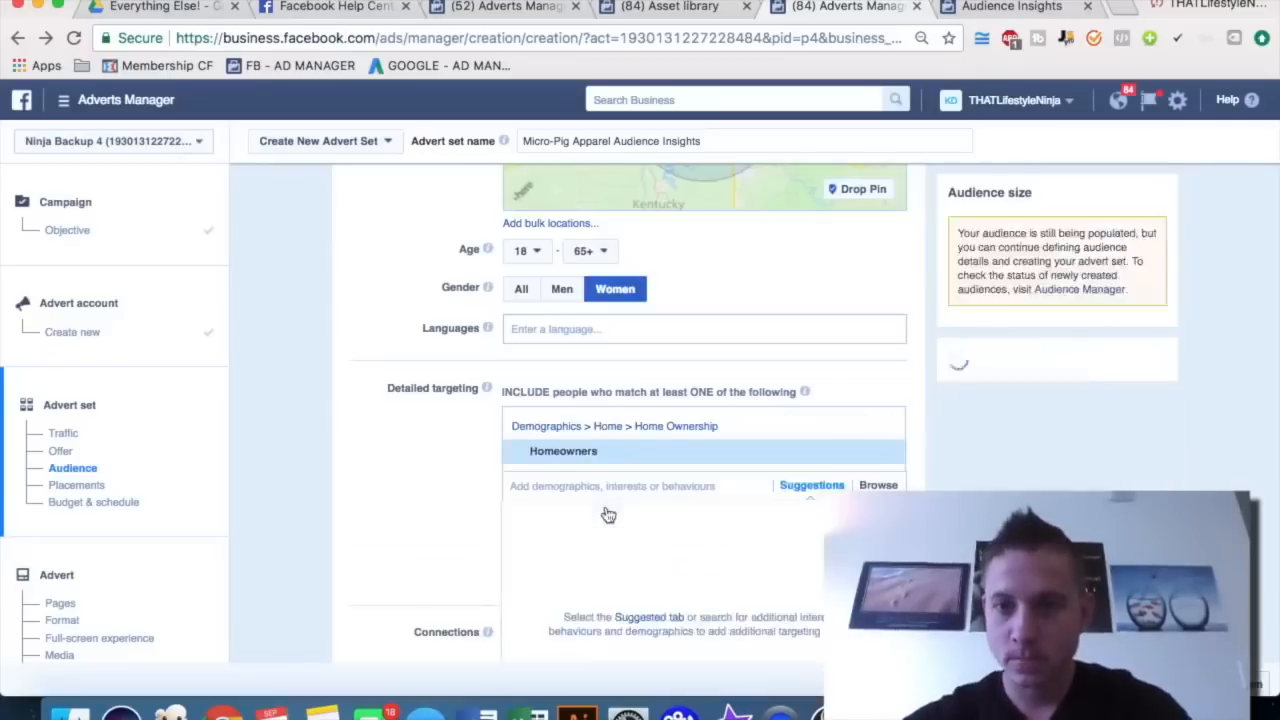
- Switch to Audience Insights and examine the audience's home ownership, household size, home market value and spending methods
{"action": "left_click", "coordinate": [993, 9]}
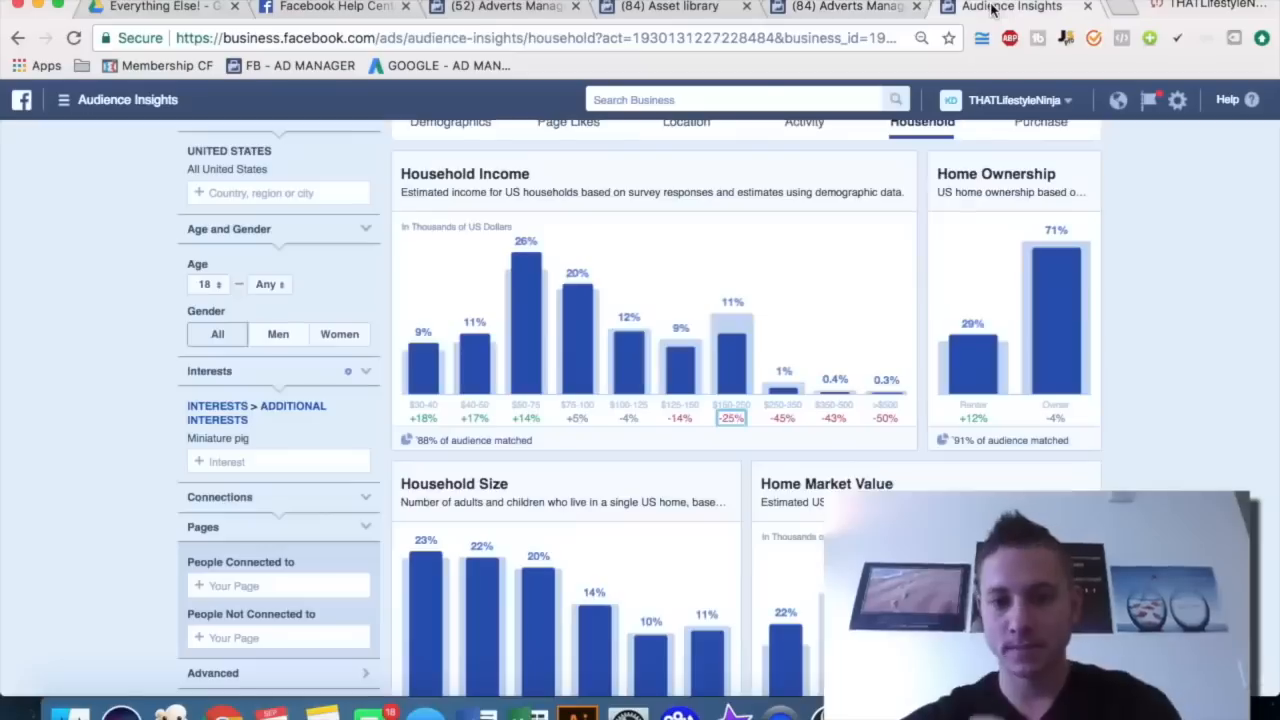
{"action": "mouse_move", "coordinate": [1066, 275]}
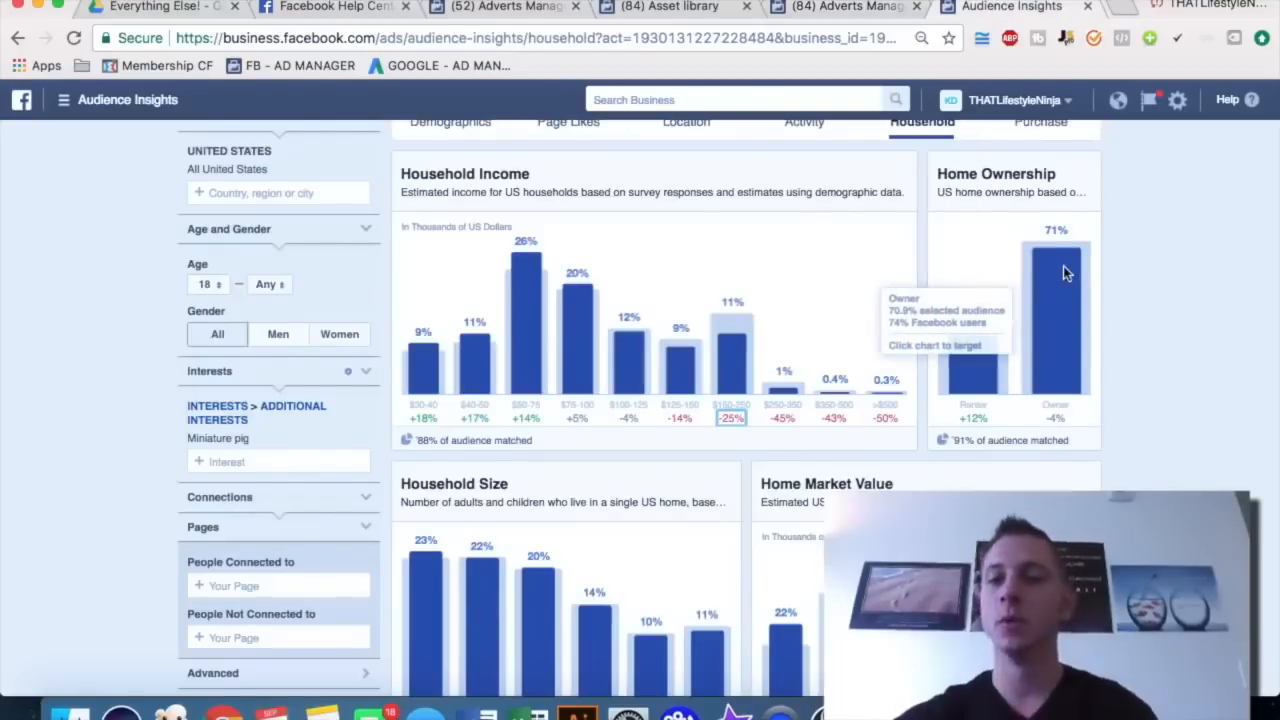
{"action": "scroll", "coordinate": [1145, 375], "scroll_direction": "down", "scroll_amount": 2}
{"action": "scroll", "coordinate": [1145, 375], "scroll_direction": "down", "scroll_amount": 3}
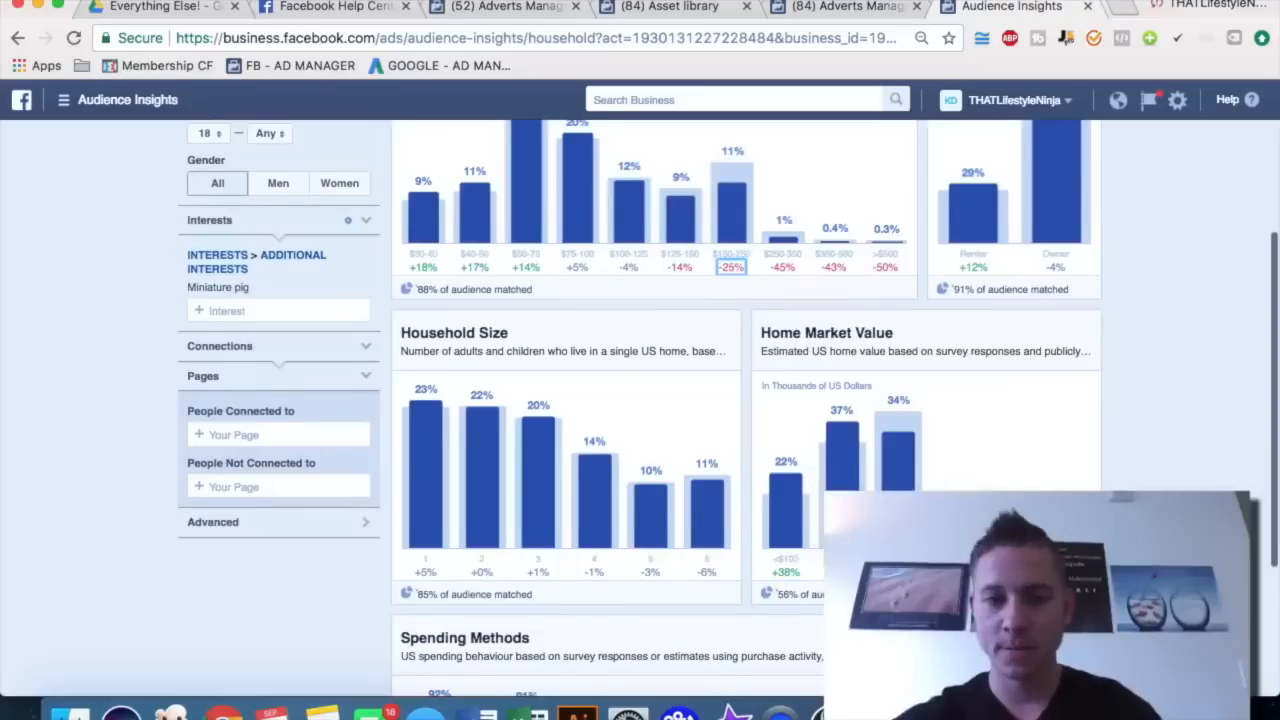
{"action": "scroll", "coordinate": [1158, 485], "scroll_direction": "down", "scroll_amount": 1}
{"action": "mouse_move", "coordinate": [511, 505]}
{"action": "scroll", "coordinate": [511, 505], "scroll_direction": "up", "scroll_amount": 3}
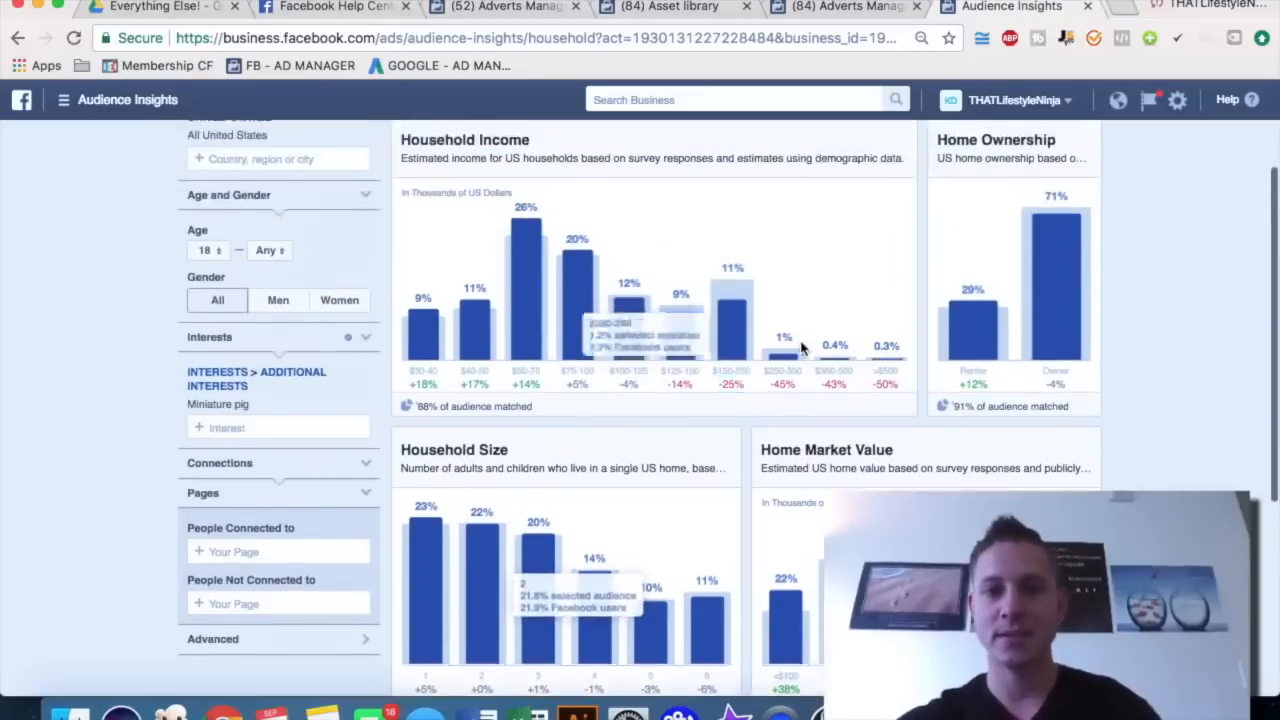
{"action": "scroll", "coordinate": [620, 330], "scroll_direction": "down", "scroll_amount": 8}
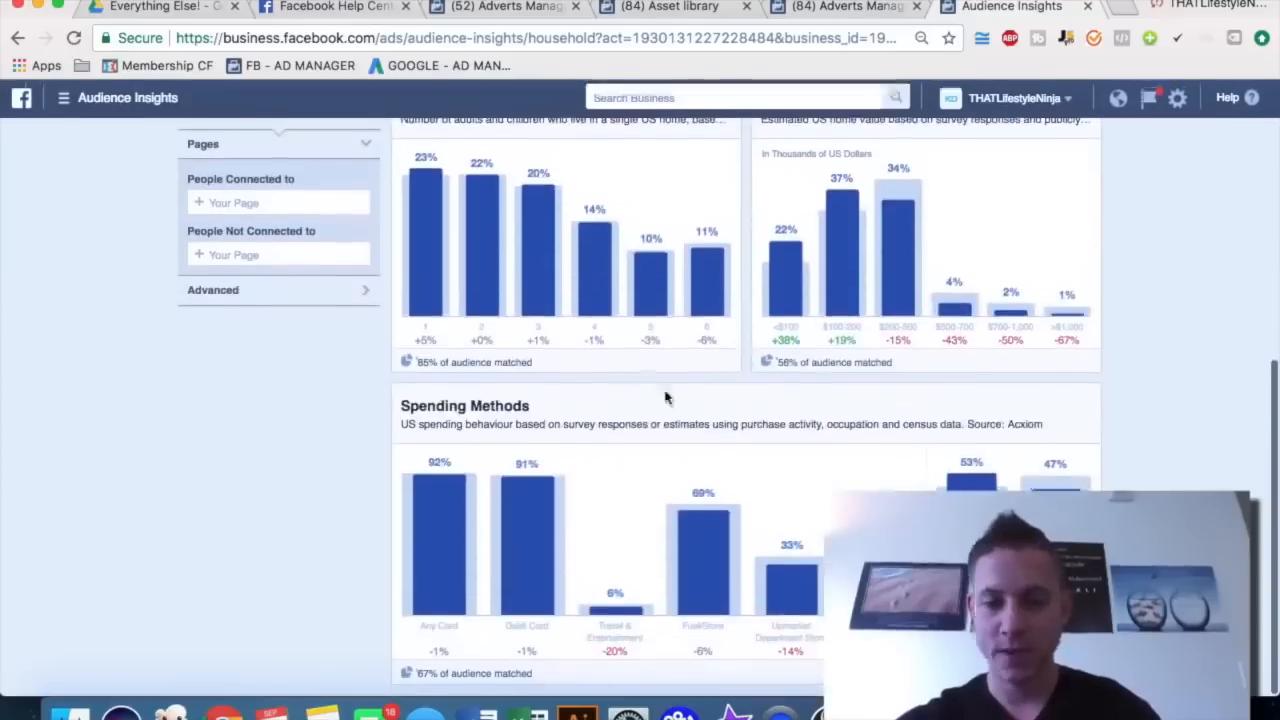
{"action": "scroll", "coordinate": [666, 397], "scroll_direction": "up", "scroll_amount": 10}
{"action": "scroll", "coordinate": [697, 349], "scroll_direction": "up", "scroll_amount": 1}
- Examine the audience's purchase data, covering retail spending, online purchases and purchase behaviour by category
{"action": "left_click", "coordinate": [1036, 248]}
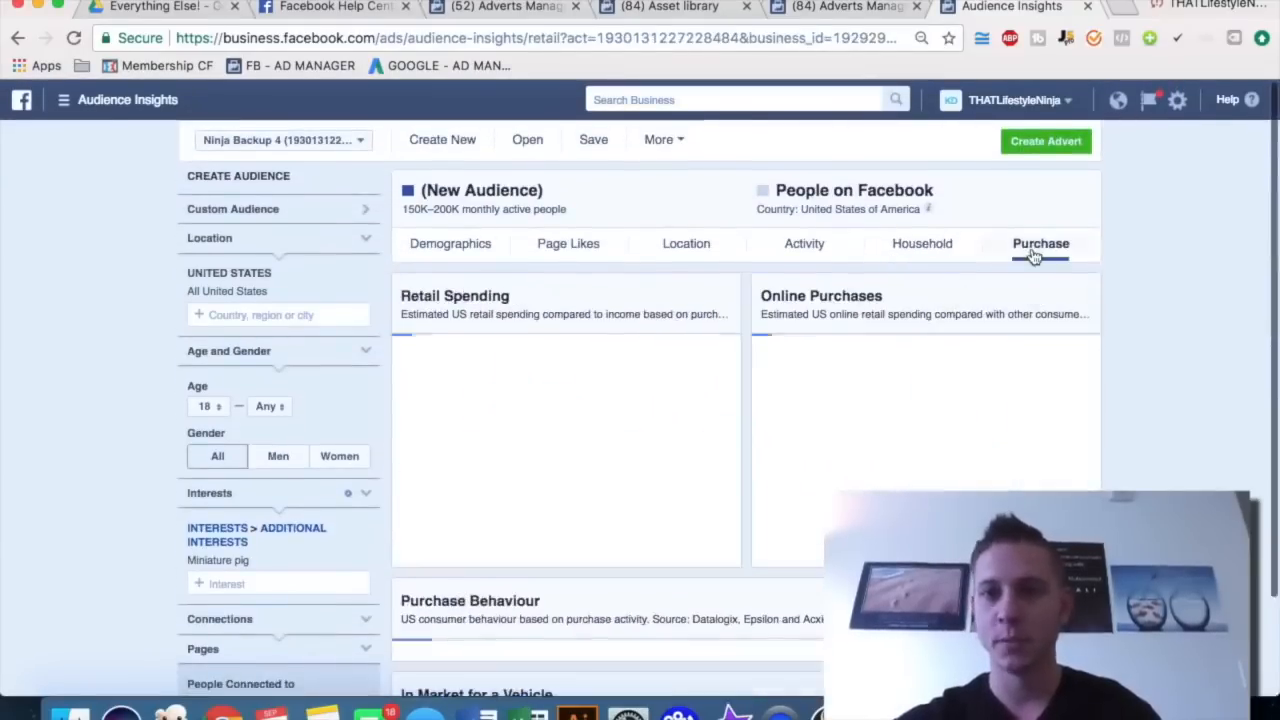
{"action": "scroll", "coordinate": [1194, 380], "scroll_direction": "down", "scroll_amount": 3}
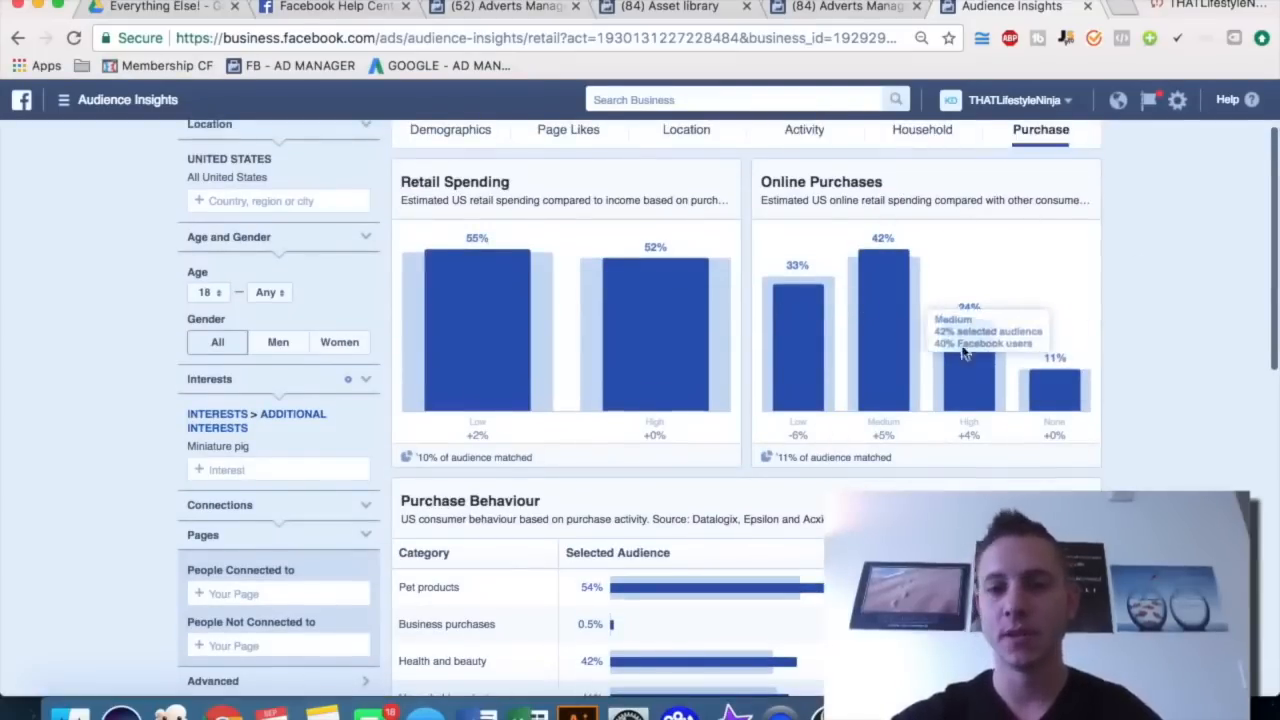
{"action": "scroll", "coordinate": [1097, 366], "scroll_direction": "down", "scroll_amount": 3}
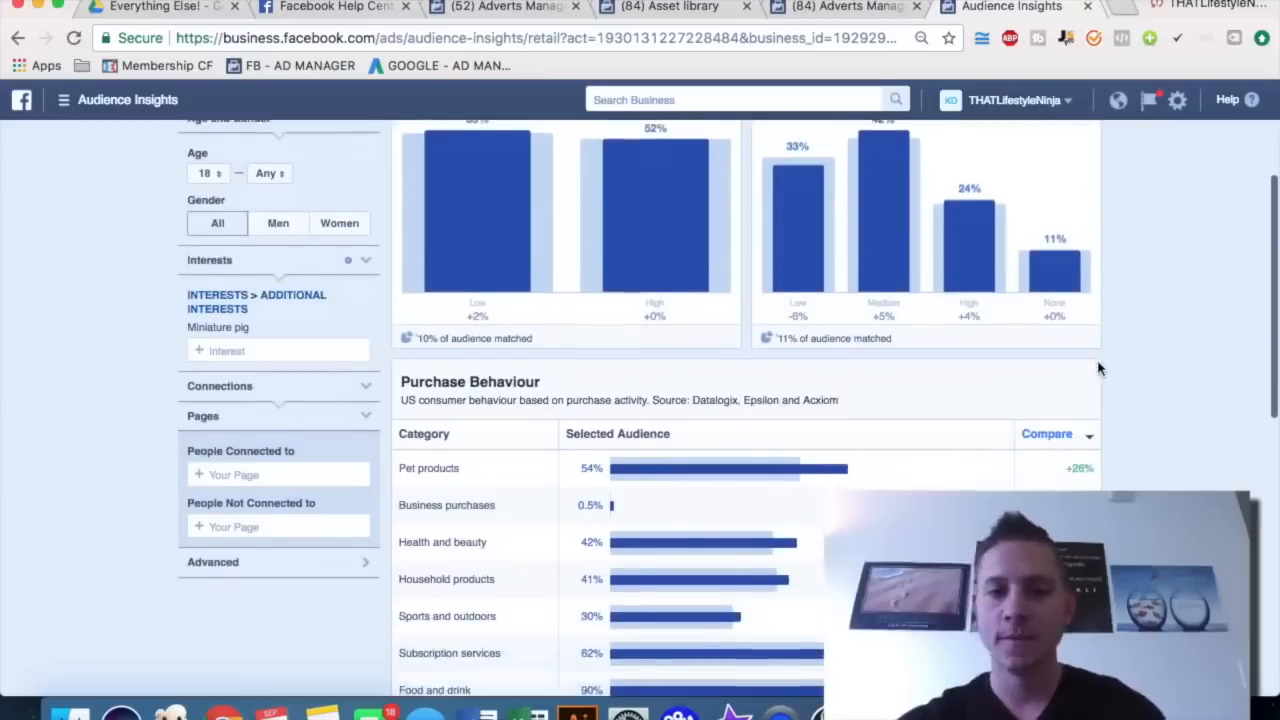
{"action": "scroll", "coordinate": [1098, 368], "scroll_direction": "up", "scroll_amount": 1}
{"action": "scroll", "coordinate": [1097, 366], "scroll_direction": "up", "scroll_amount": 5}
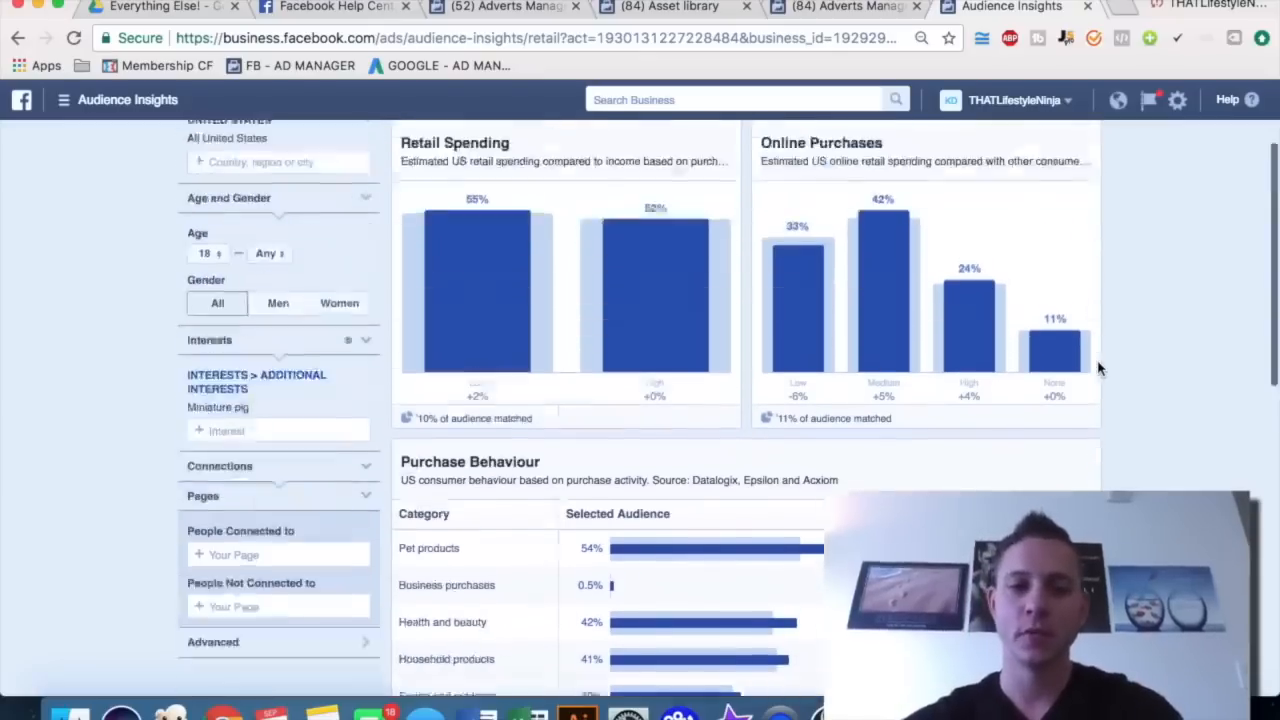
- Show the audience's Page Likes and open the AMPA- American Mini Pig Association, Mini Pig World and Priscilla the Mini Pig pages in new tabs
{"action": "left_click", "coordinate": [556, 224]}
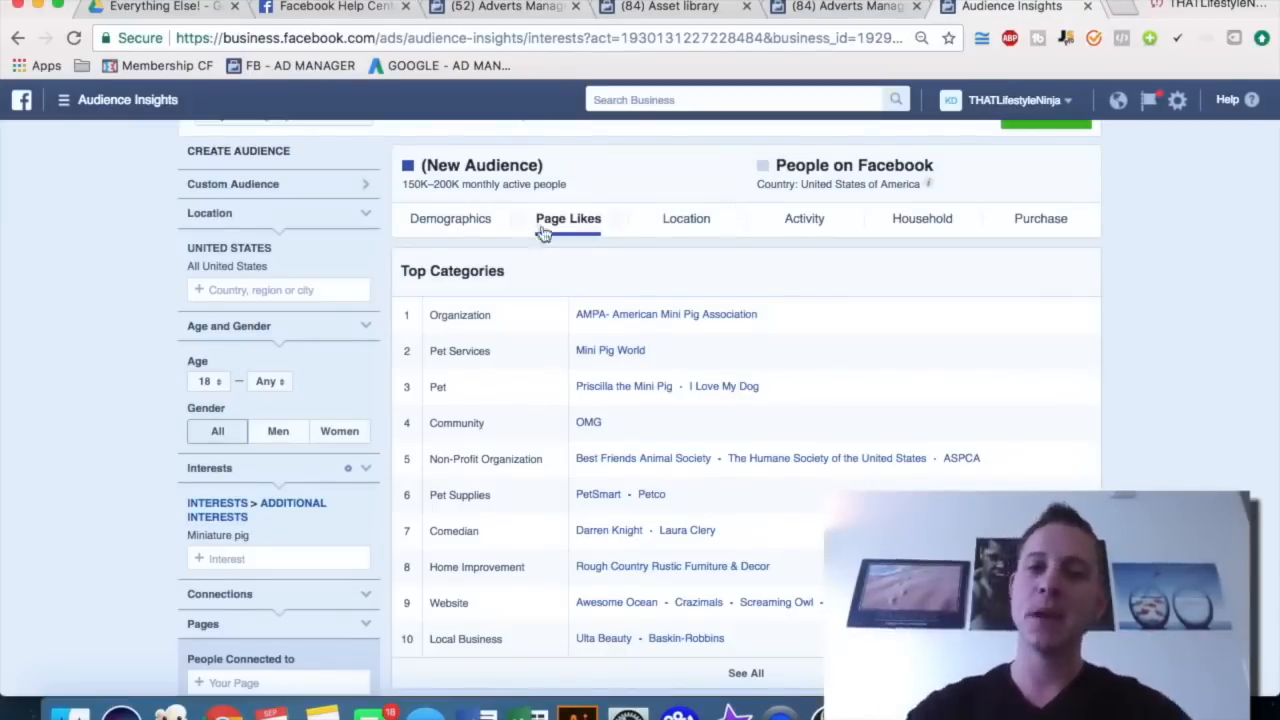
{"action": "scroll", "coordinate": [600, 220], "scroll_direction": "down", "scroll_amount": 1}
{"action": "scroll", "coordinate": [640, 265], "scroll_direction": "down", "scroll_amount": 1}
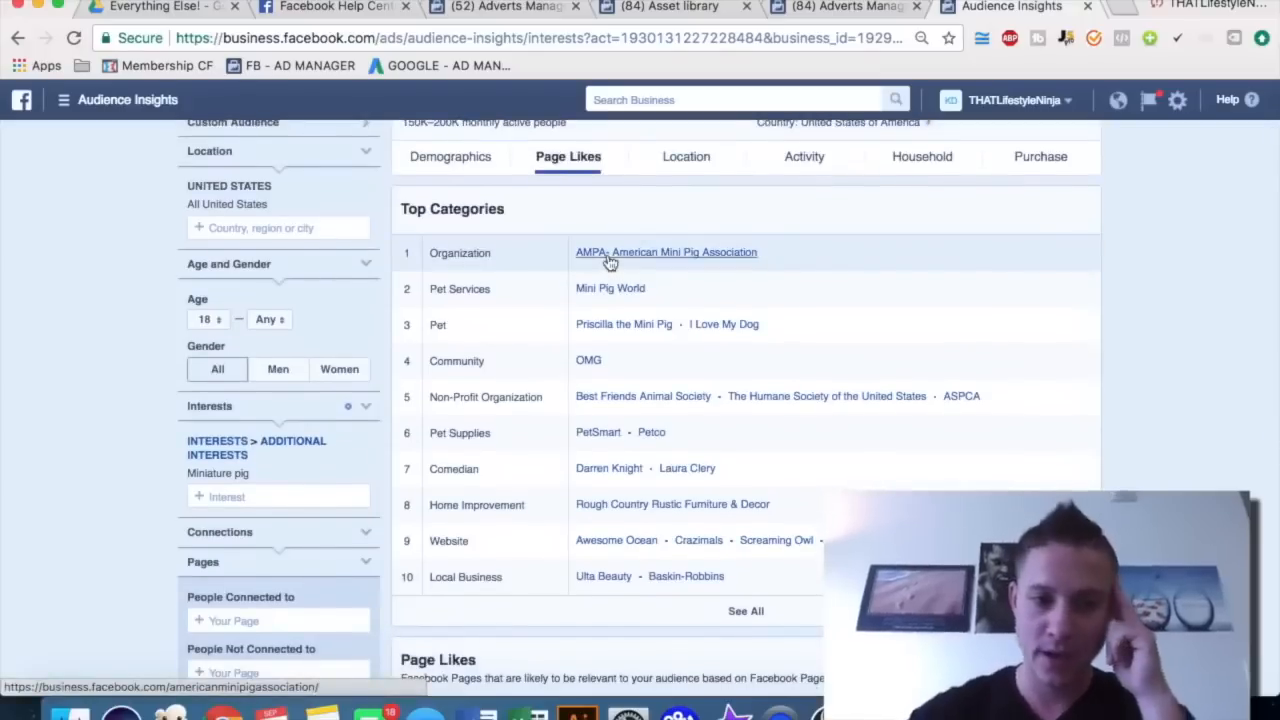
{"action": "right_click", "coordinate": [609, 258]}
{"action": "left_click", "coordinate": [630, 265]}
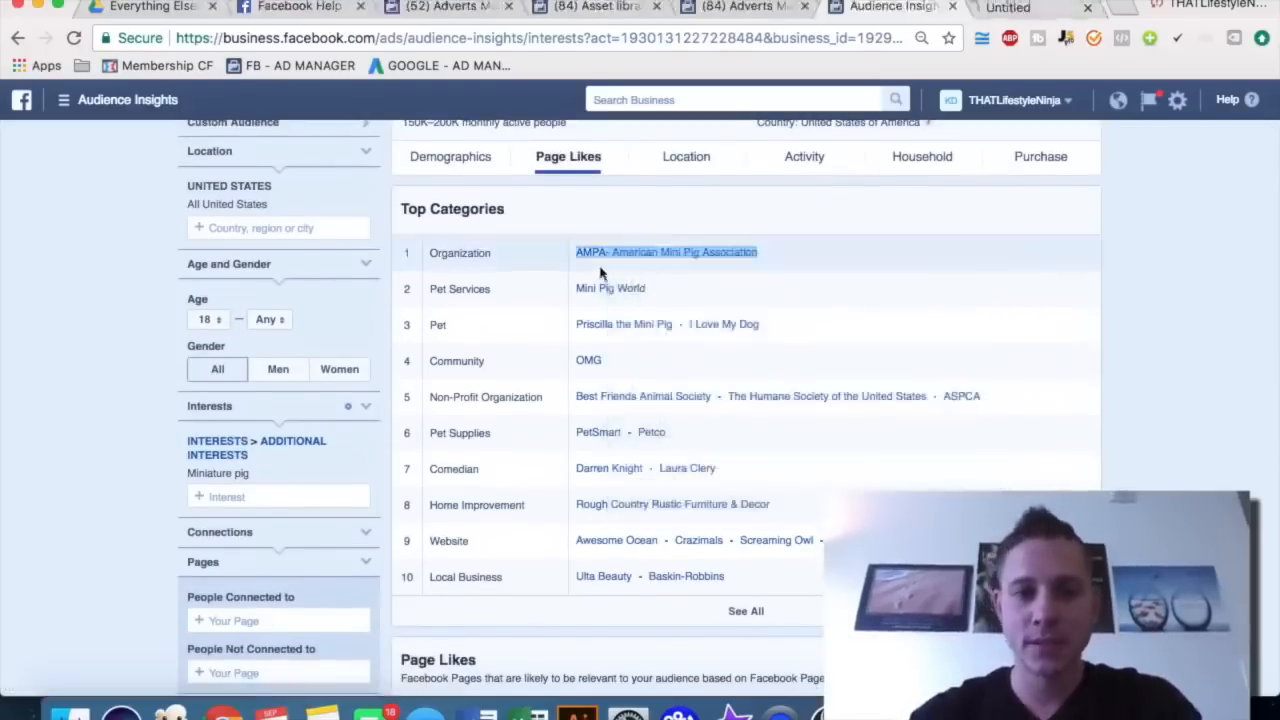
{"action": "right_click", "coordinate": [583, 288]}
{"action": "left_click", "coordinate": [615, 297]}
{"action": "scroll", "coordinate": [734, 283], "scroll_direction": "down", "scroll_amount": 1}
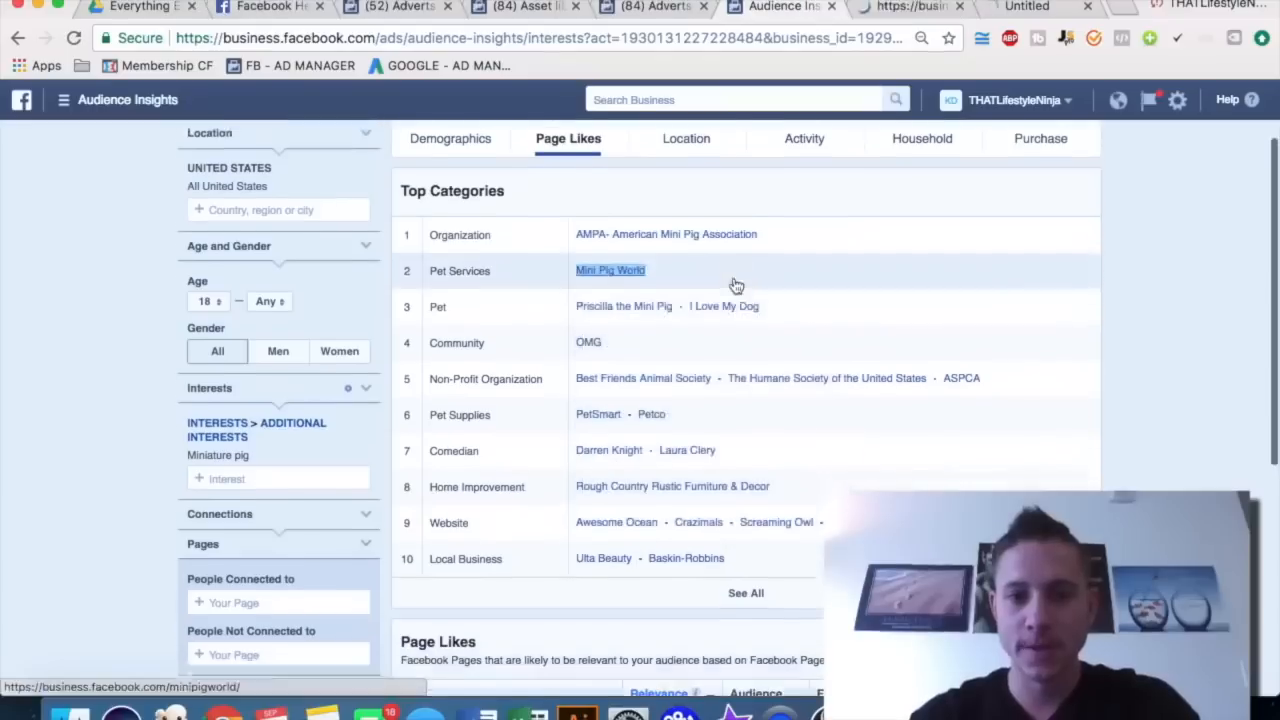
{"action": "right_click", "coordinate": [624, 297]}
{"action": "left_click", "coordinate": [646, 303]}
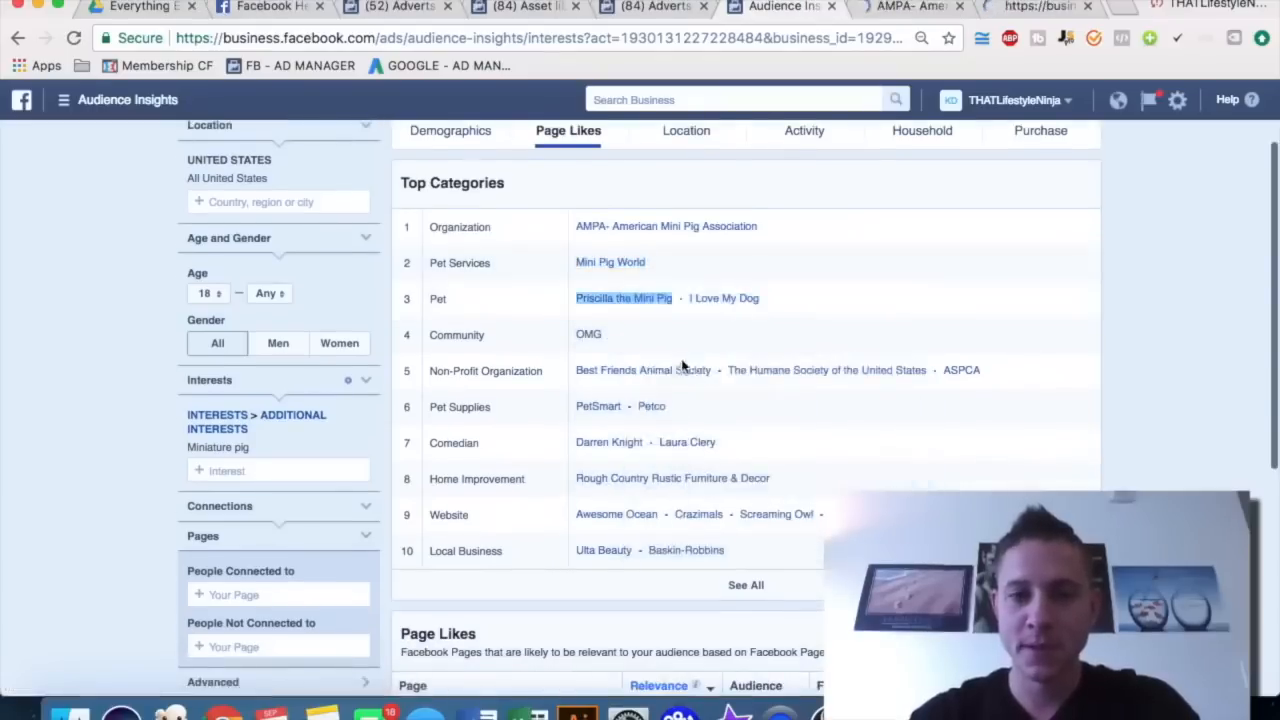
{"action": "scroll", "coordinate": [762, 292], "scroll_direction": "down", "scroll_amount": 1}
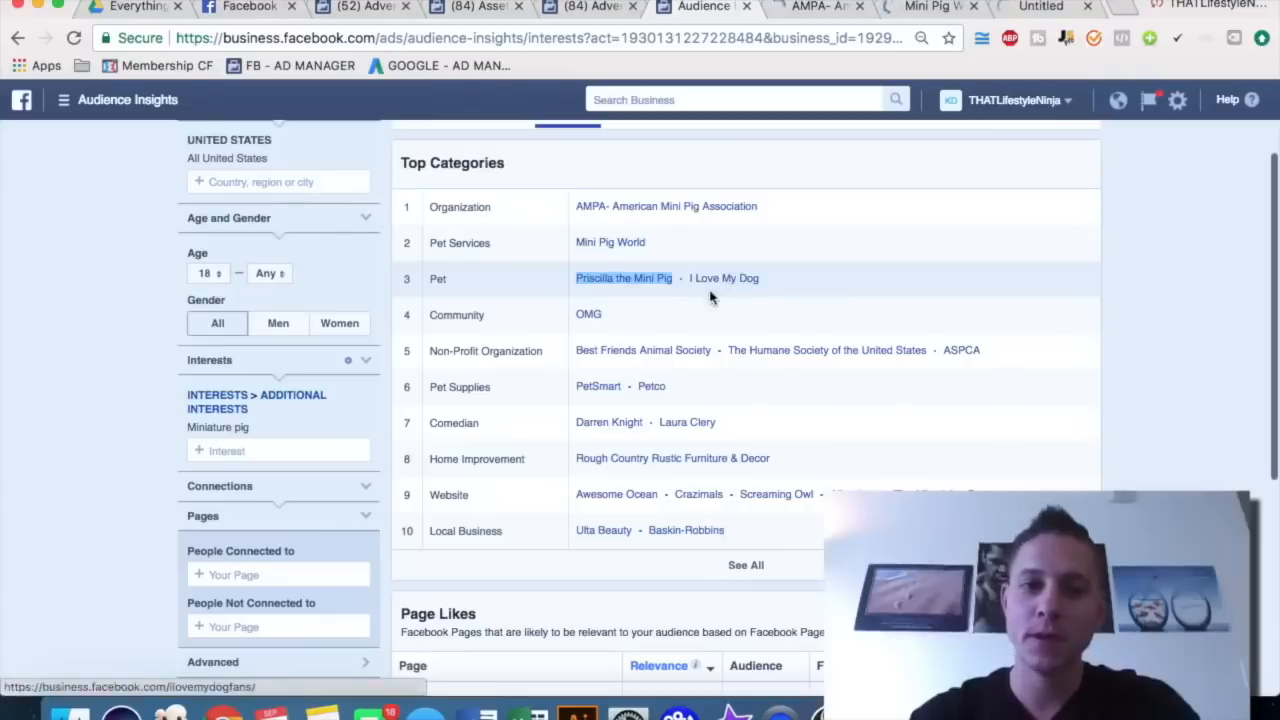
- Open the OMG page from the Community category in a new tab, examine its posts, and close it
{"action": "right_click", "coordinate": [592, 314]}
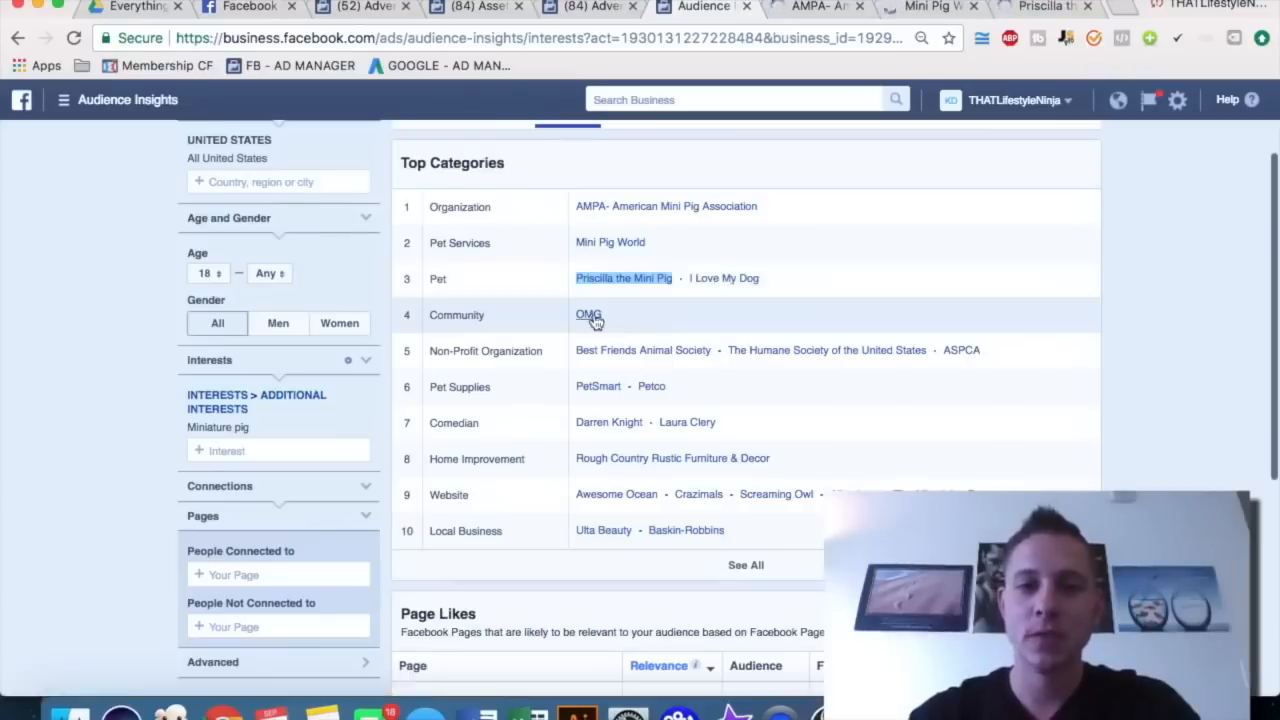
{"action": "left_click", "coordinate": [630, 322]}
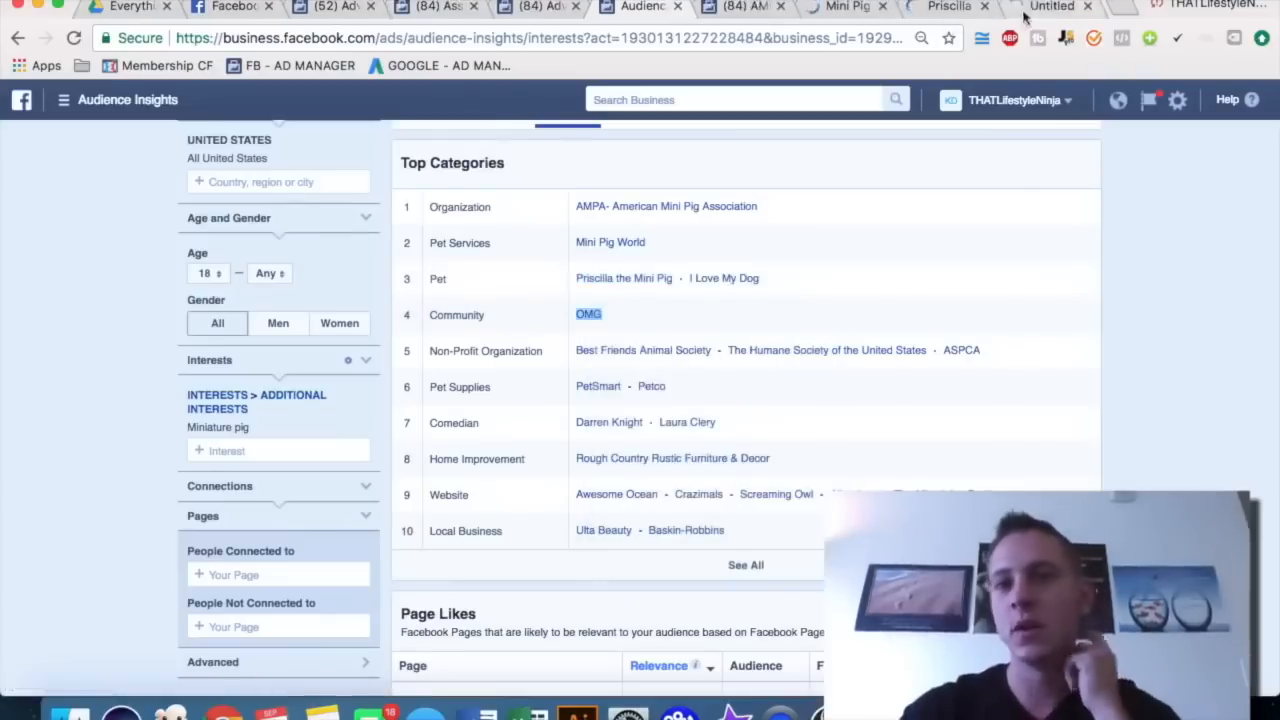
{"action": "left_click", "coordinate": [1043, 6]}
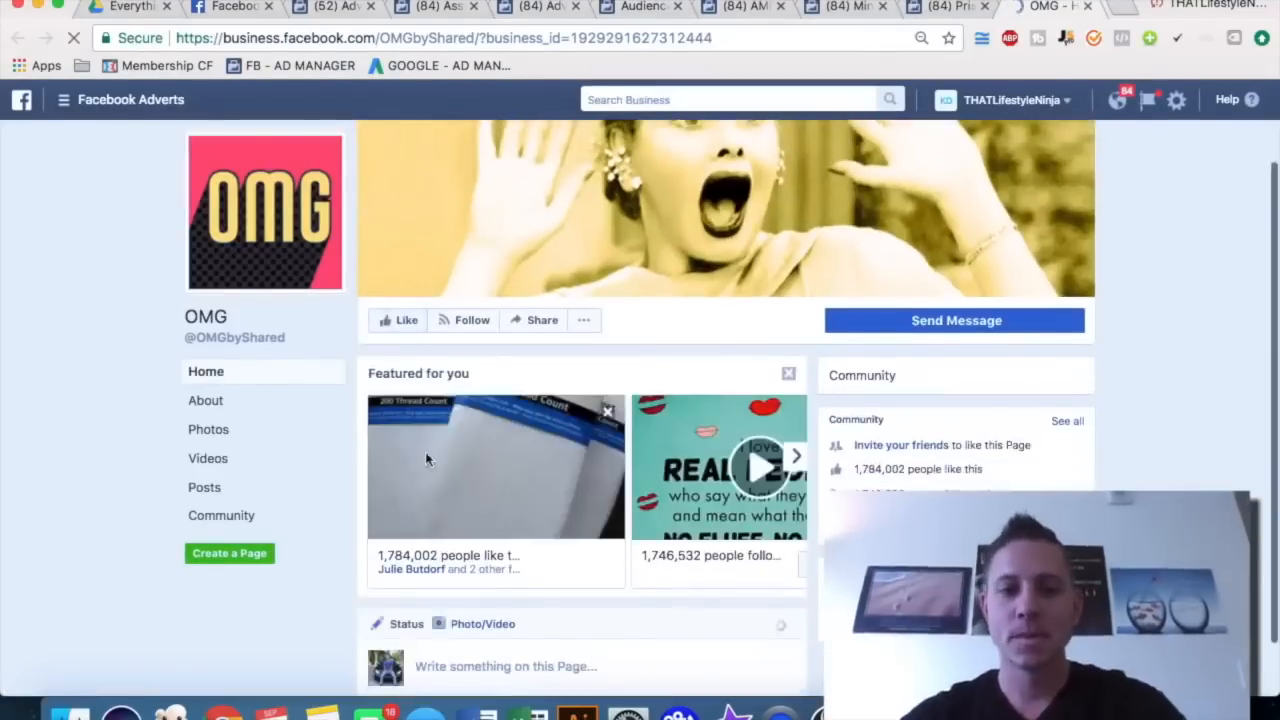
{"action": "scroll", "coordinate": [437, 463], "scroll_direction": "down", "scroll_amount": 5}
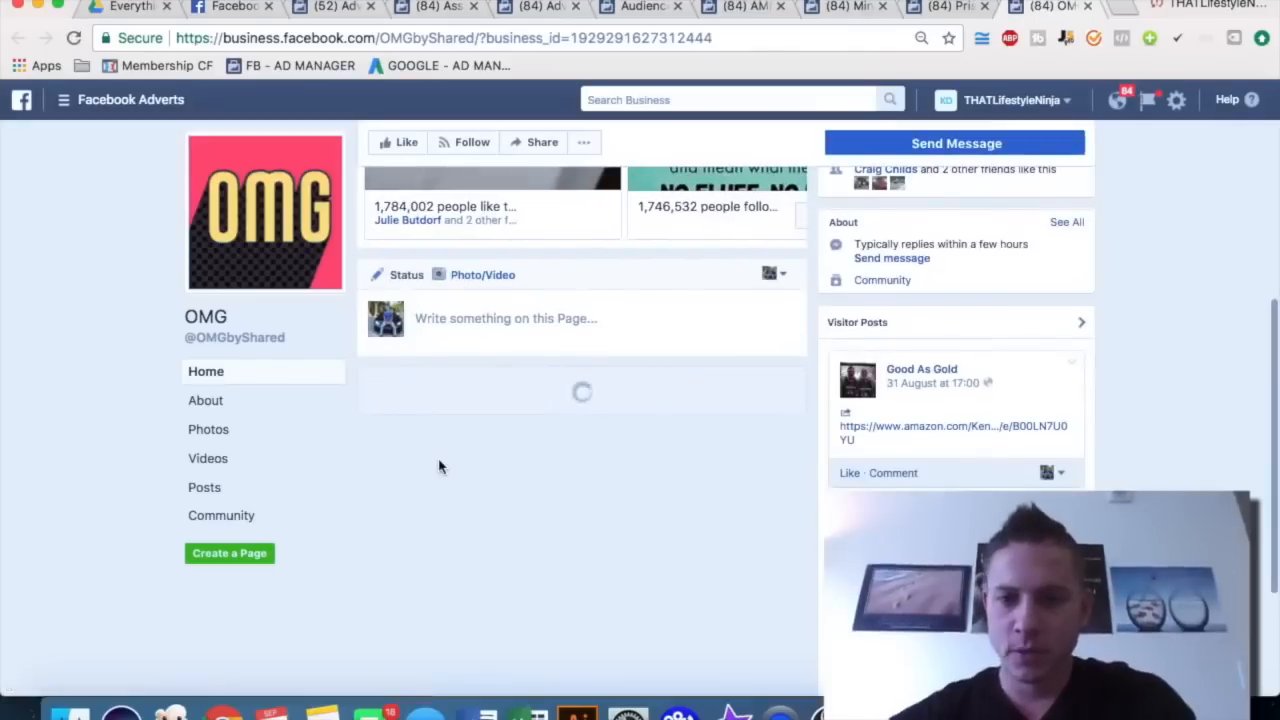
{"action": "scroll", "coordinate": [438, 466], "scroll_direction": "down", "scroll_amount": 10}
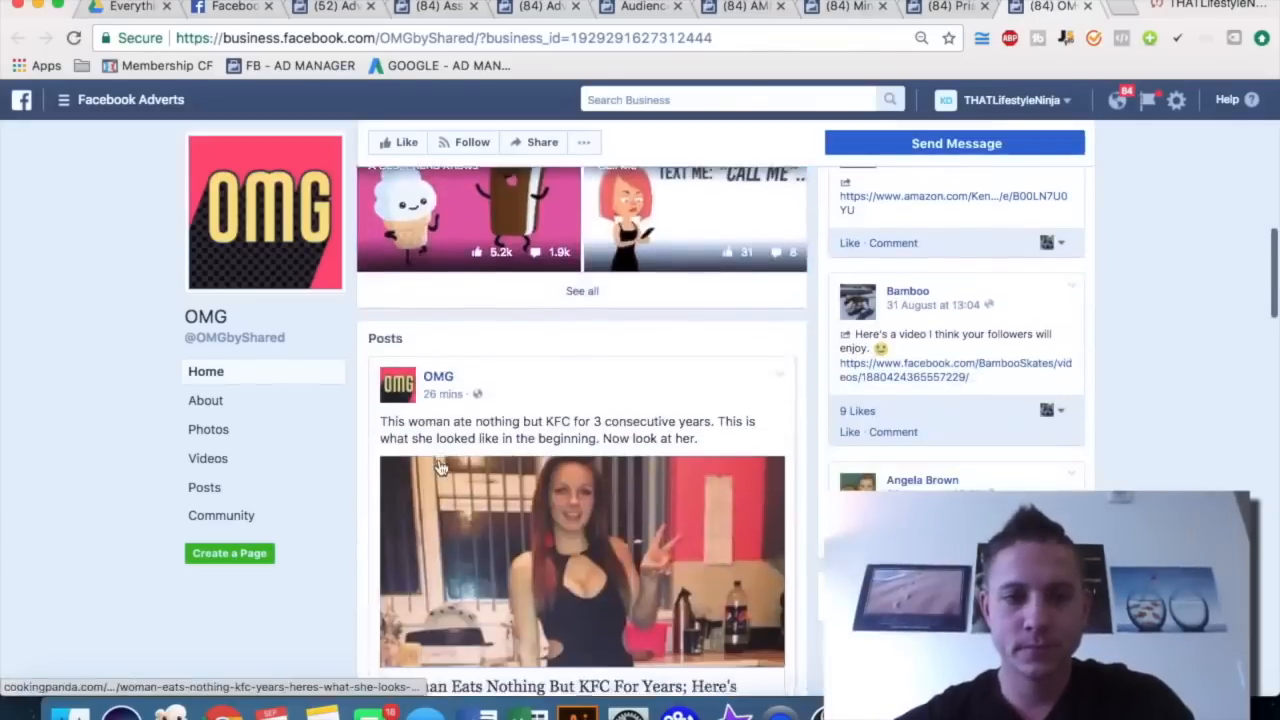
{"action": "key", "text": "super+w"}
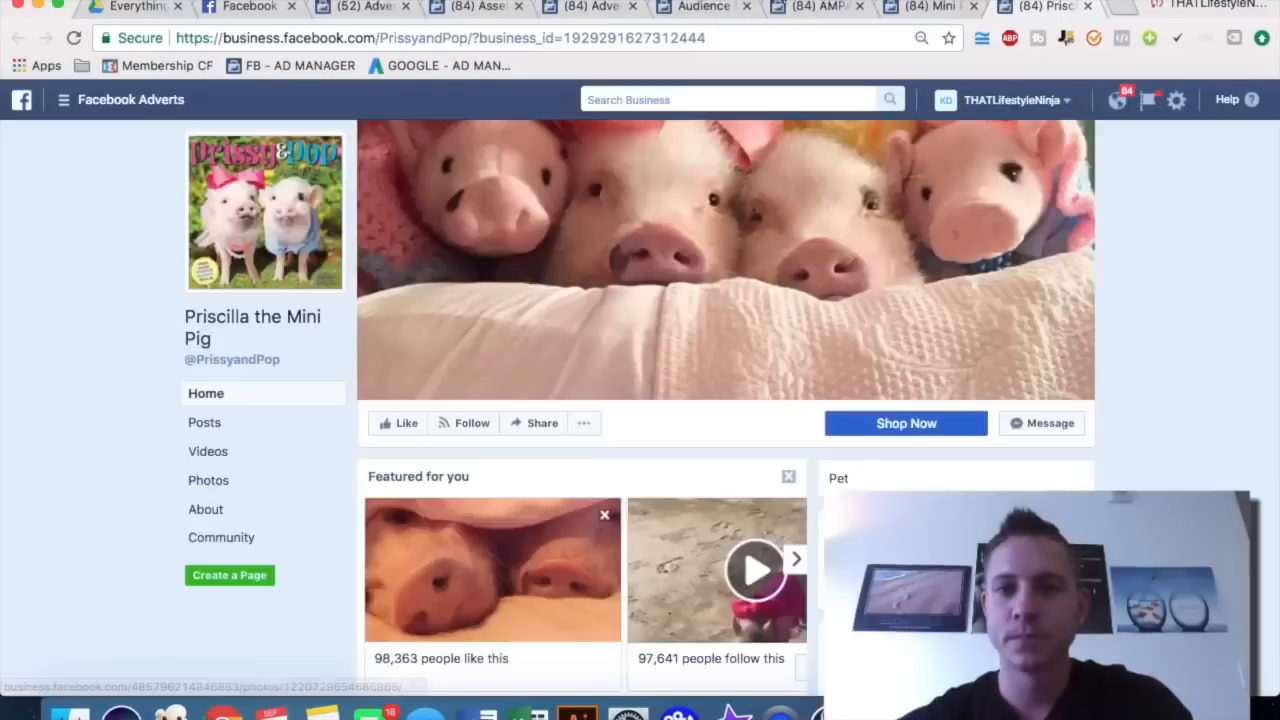
- Return to Audience Insights and open the Crazimals page from the Website category in a new tab
{"action": "left_click", "coordinate": [712, 7]}
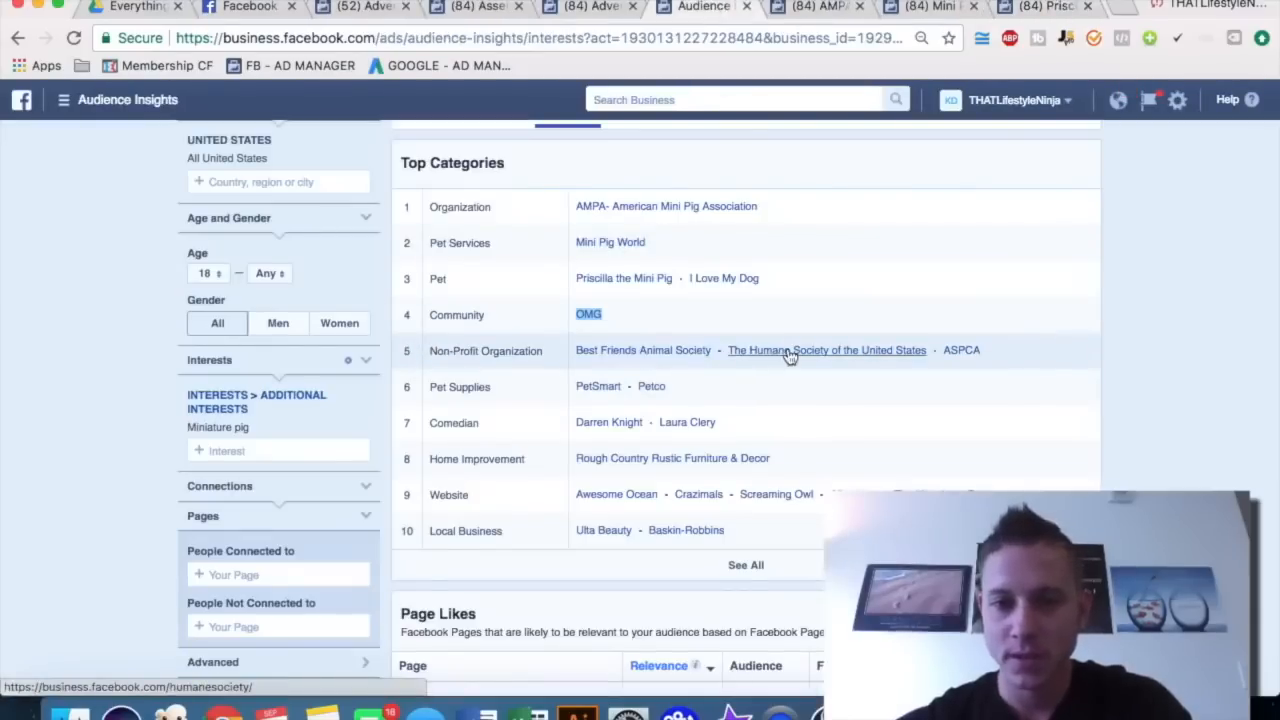
{"action": "scroll", "coordinate": [710, 400], "scroll_direction": "down", "scroll_amount": 1}
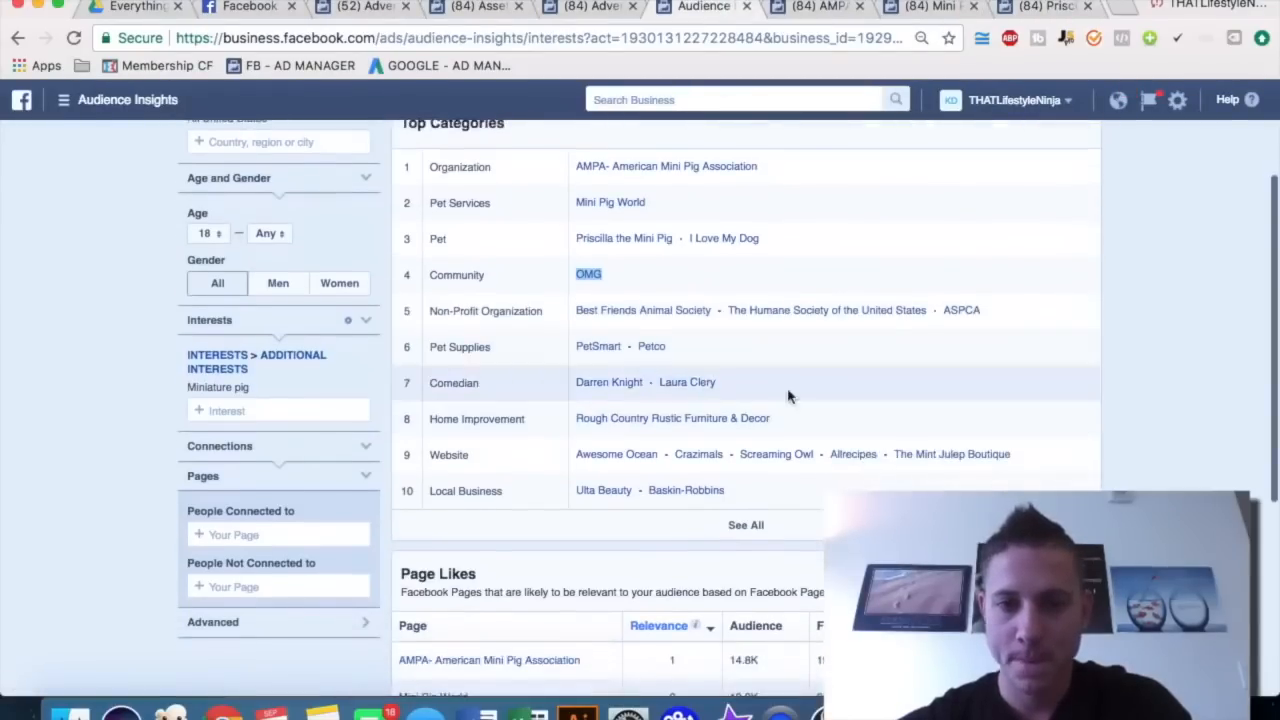
{"action": "scroll", "coordinate": [780, 398], "scroll_direction": "down", "scroll_amount": 1}
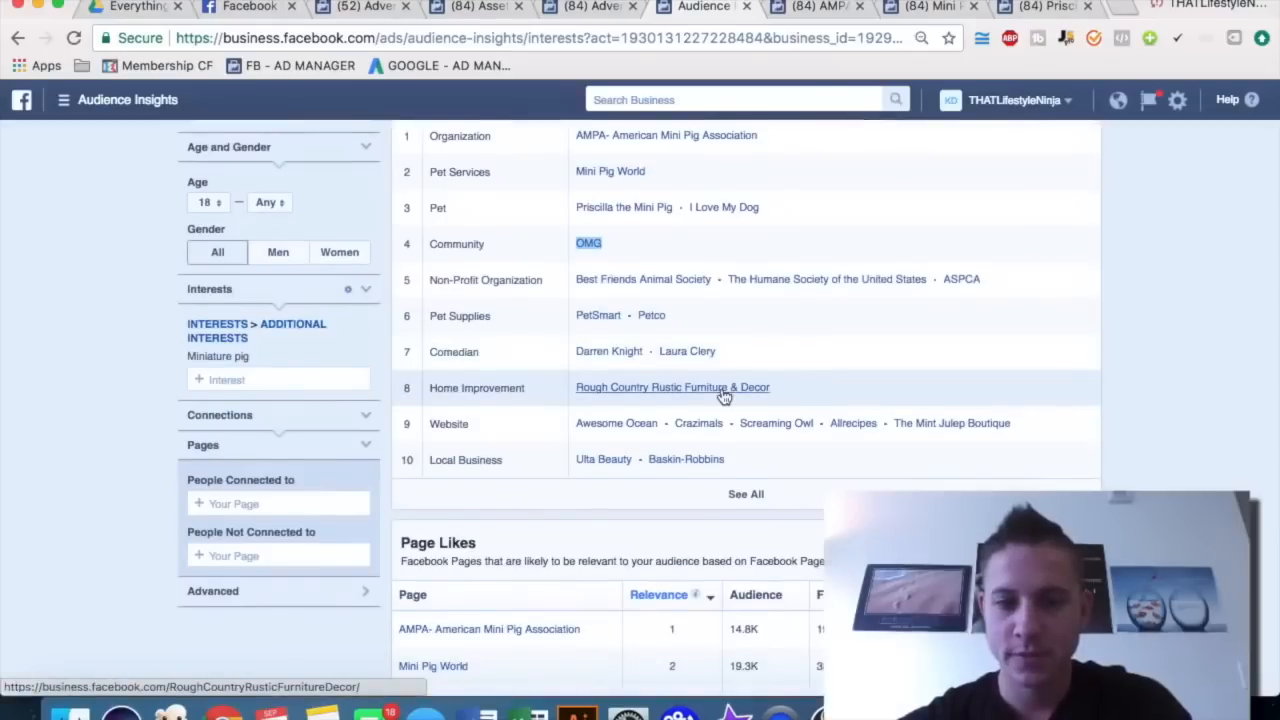
{"action": "scroll", "coordinate": [724, 397], "scroll_direction": "down", "scroll_amount": 1}
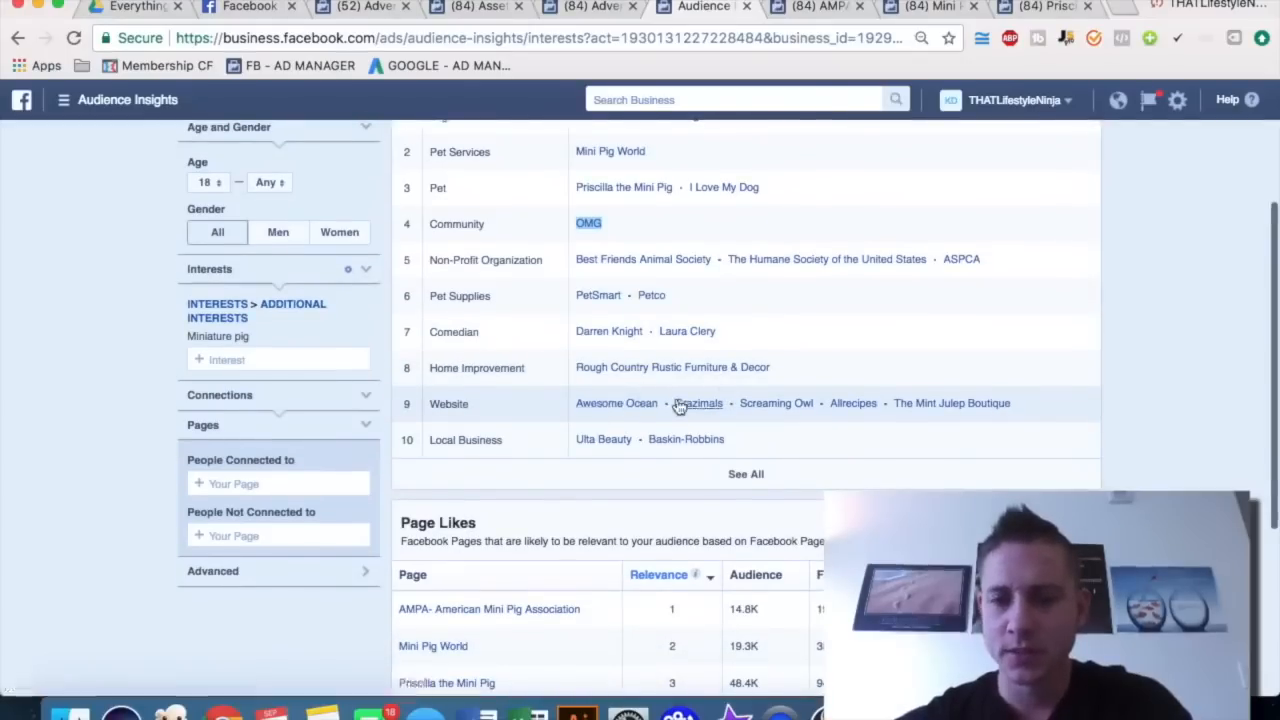
{"action": "right_click", "coordinate": [695, 403]}
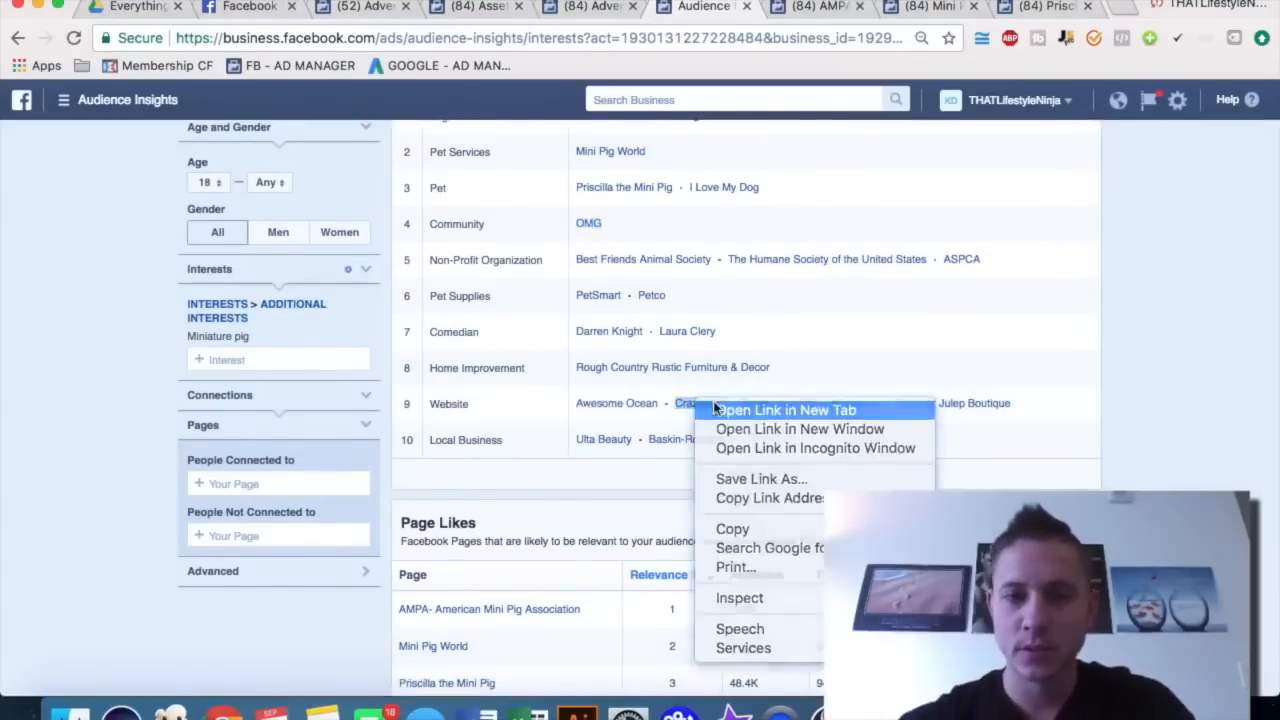
{"action": "left_click", "coordinate": [718, 409]}
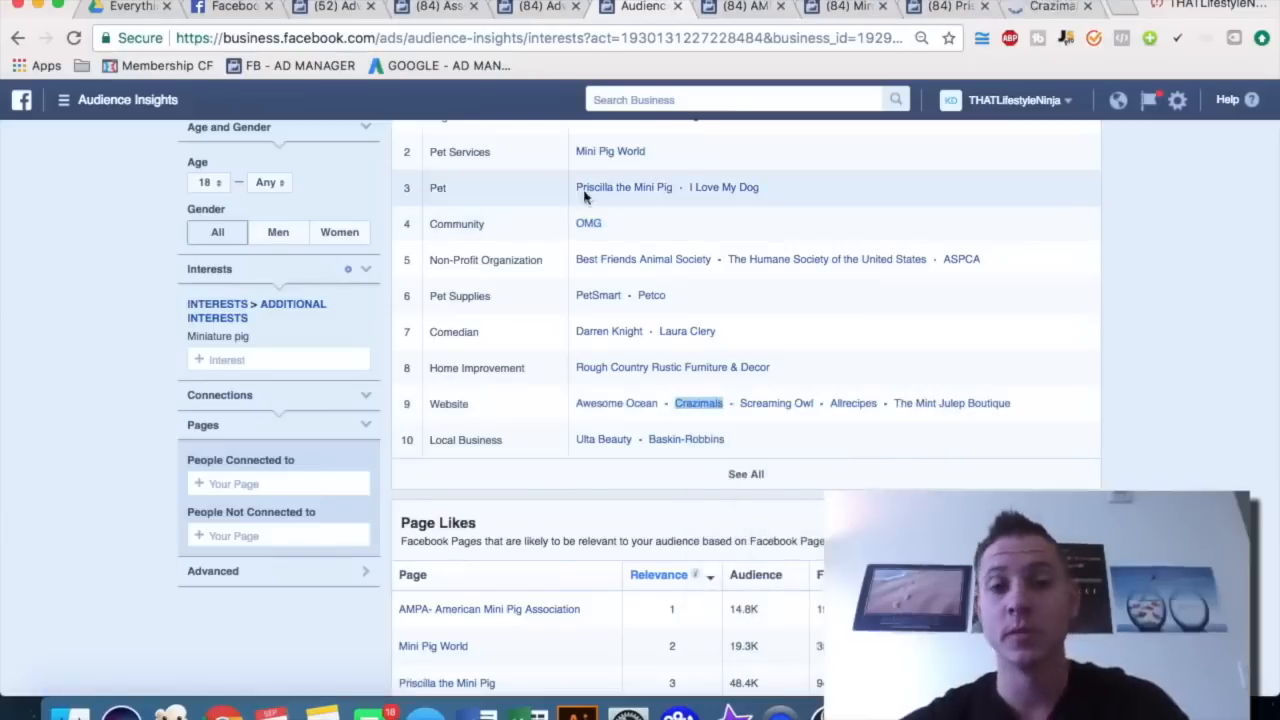
- Examine the Crazimals page's posts for relevance to the mini pig audience and close the page
{"action": "scroll", "coordinate": [640, 215], "scroll_direction": "up", "scroll_amount": 1}
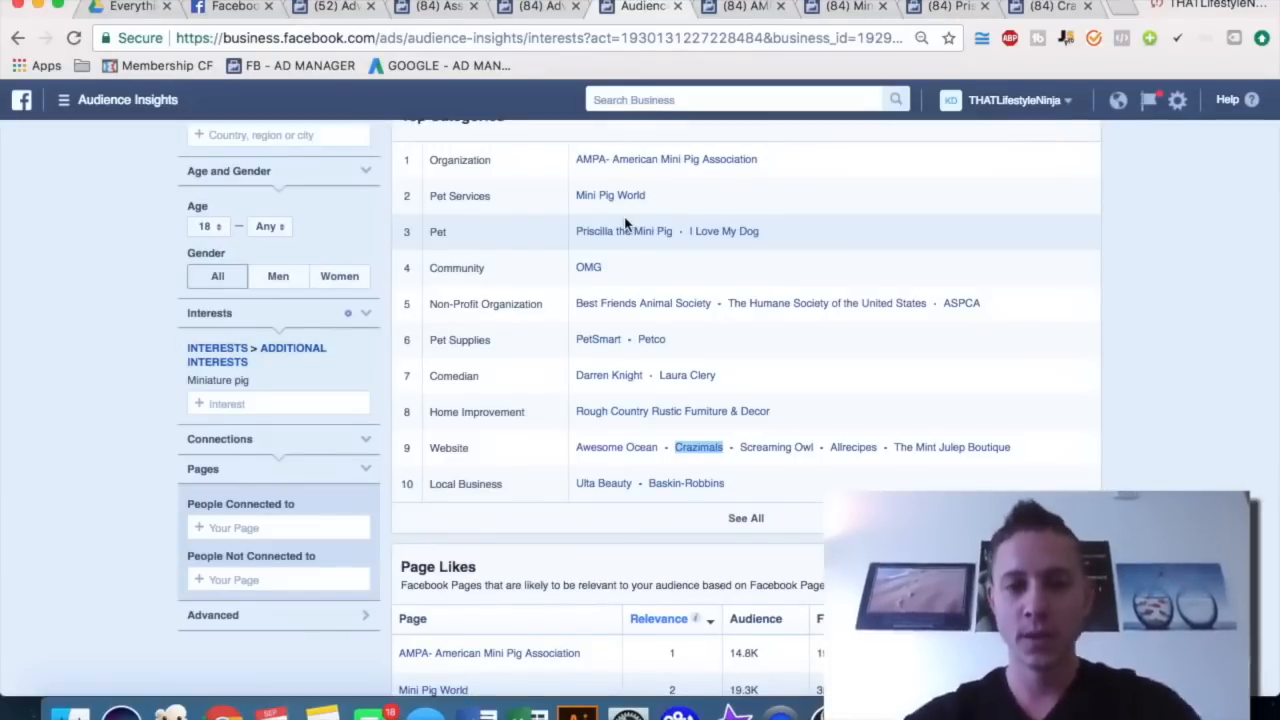
{"action": "left_click", "coordinate": [1043, 10]}
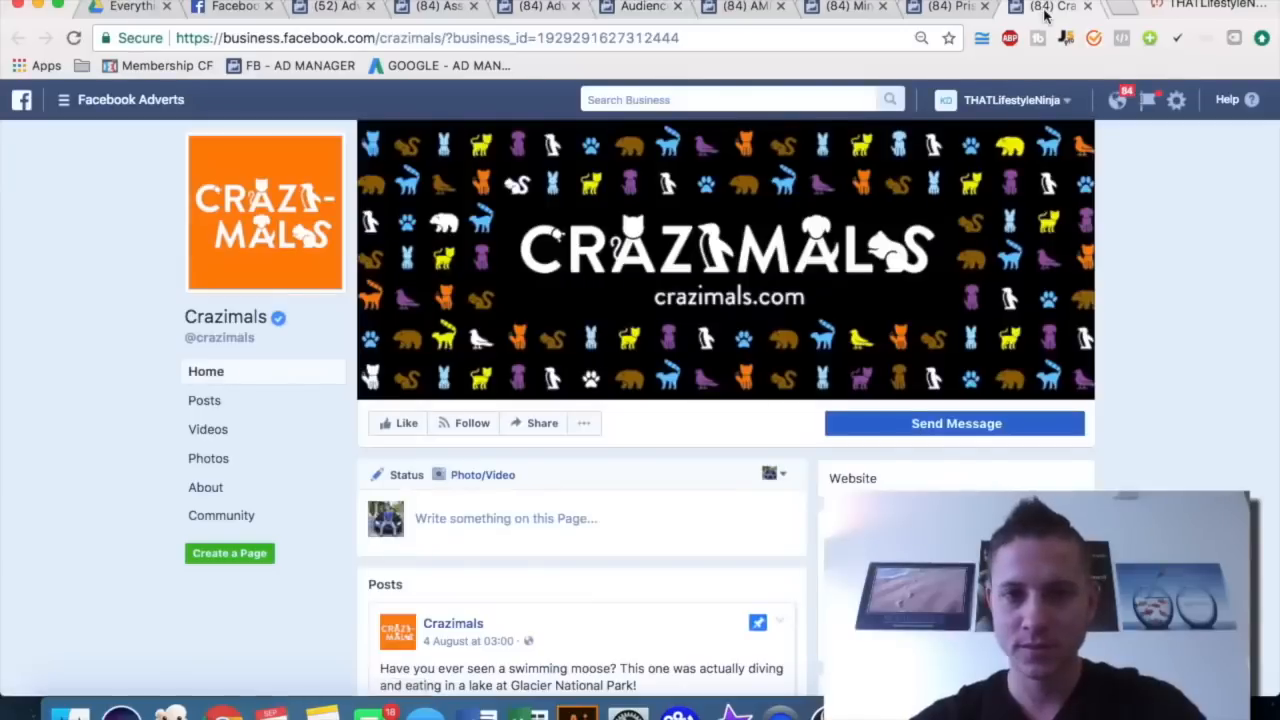
{"action": "scroll", "coordinate": [1122, 222], "scroll_direction": "down", "scroll_amount": 5}
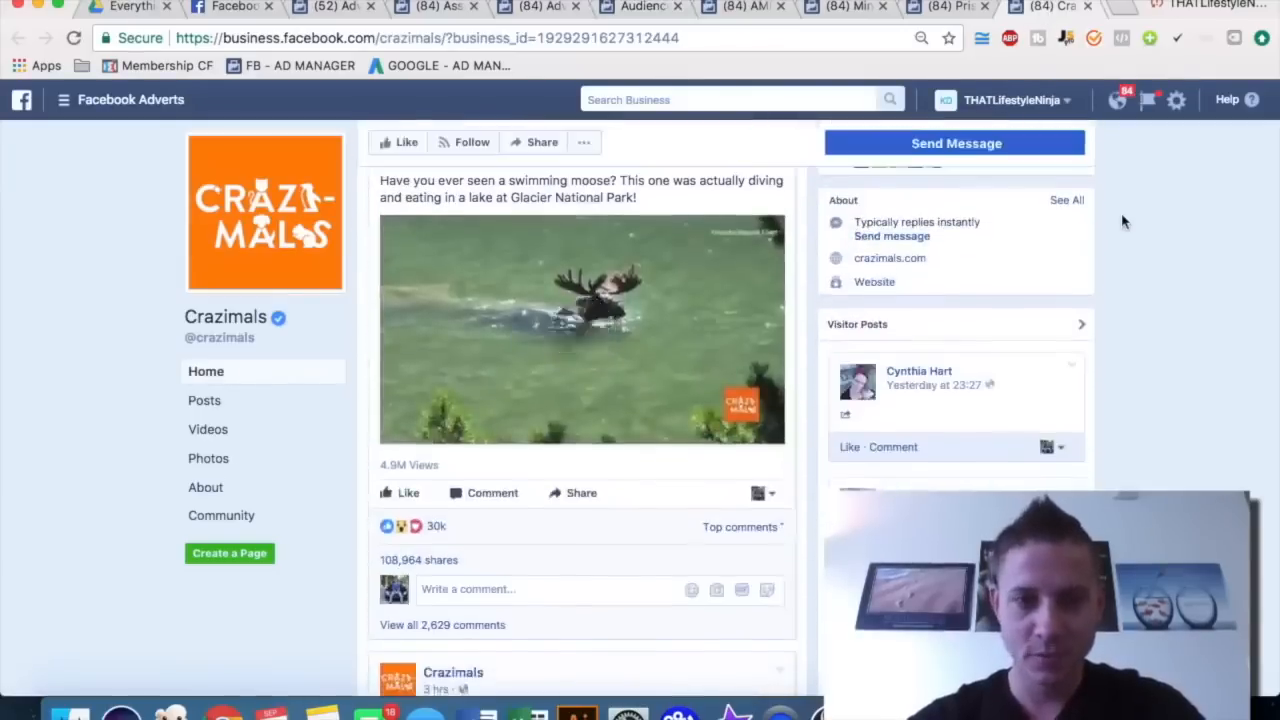
{"action": "scroll", "coordinate": [745, 311], "scroll_direction": "down", "scroll_amount": 1}
{"action": "scroll", "coordinate": [743, 300], "scroll_direction": "down", "scroll_amount": 2}
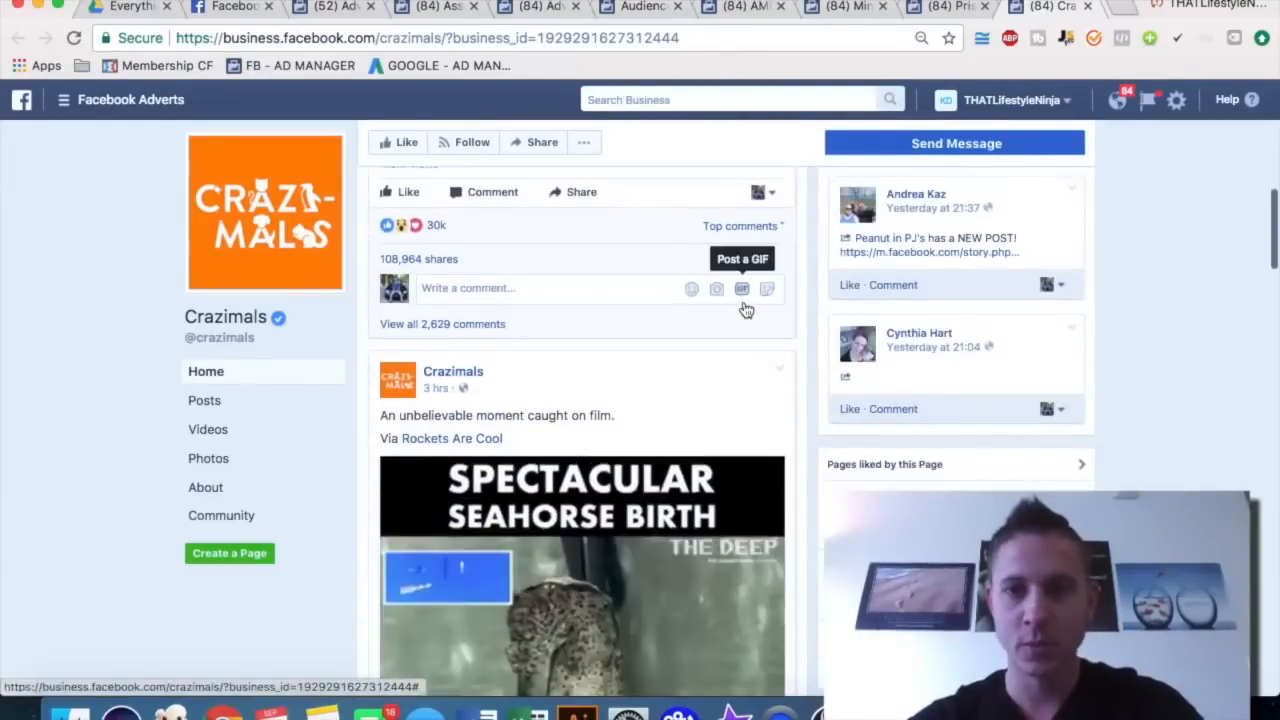
{"action": "key", "text": "super+w"}
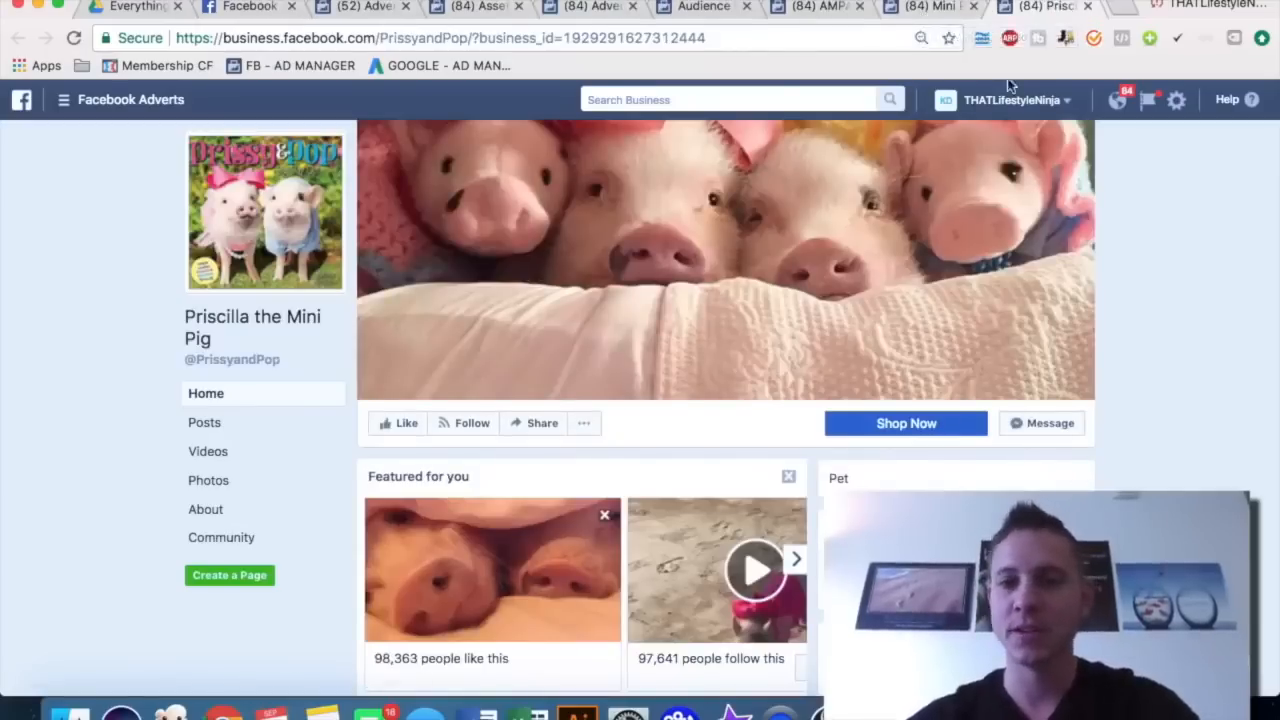
- Review the opened Mini Pig World and AMPA- American Mini Pig Association pages
{"action": "left_click", "coordinate": [937, 9]}
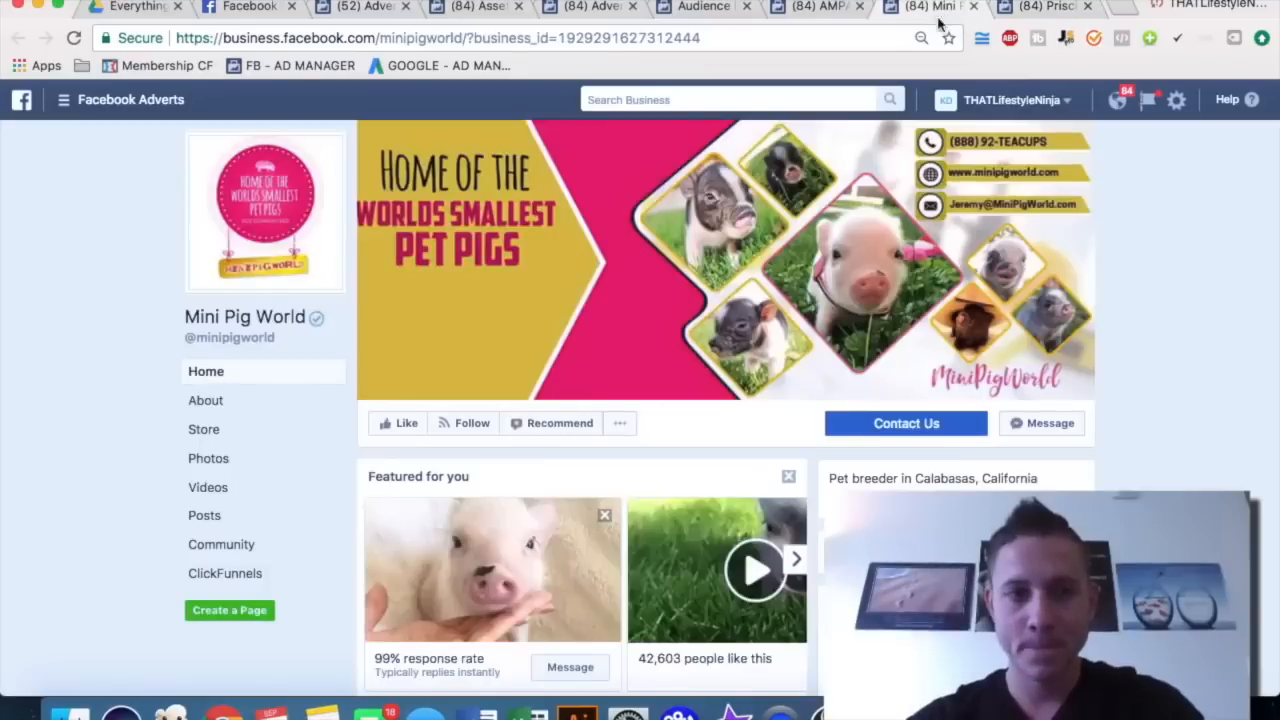
{"action": "scroll", "coordinate": [1180, 450], "scroll_direction": "down", "scroll_amount": 1}
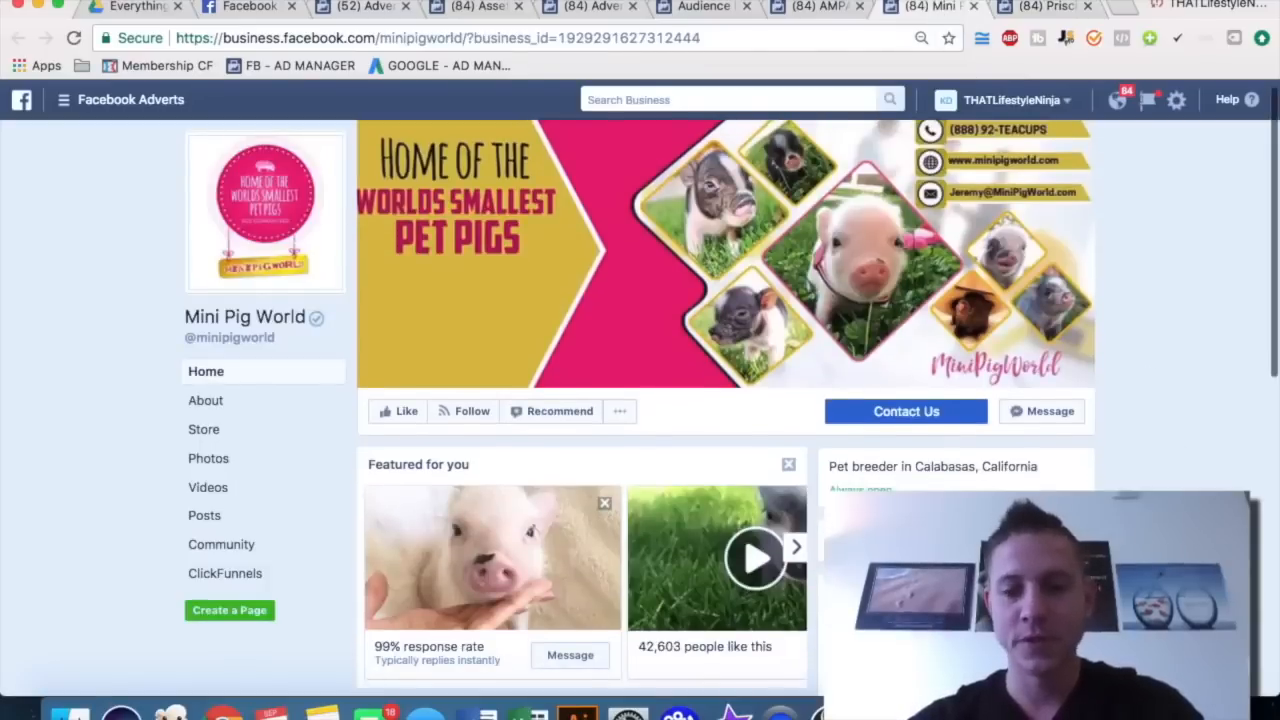
{"action": "left_click", "coordinate": [812, 7]}
{"action": "scroll", "coordinate": [1164, 486], "scroll_direction": "down", "scroll_amount": 2}
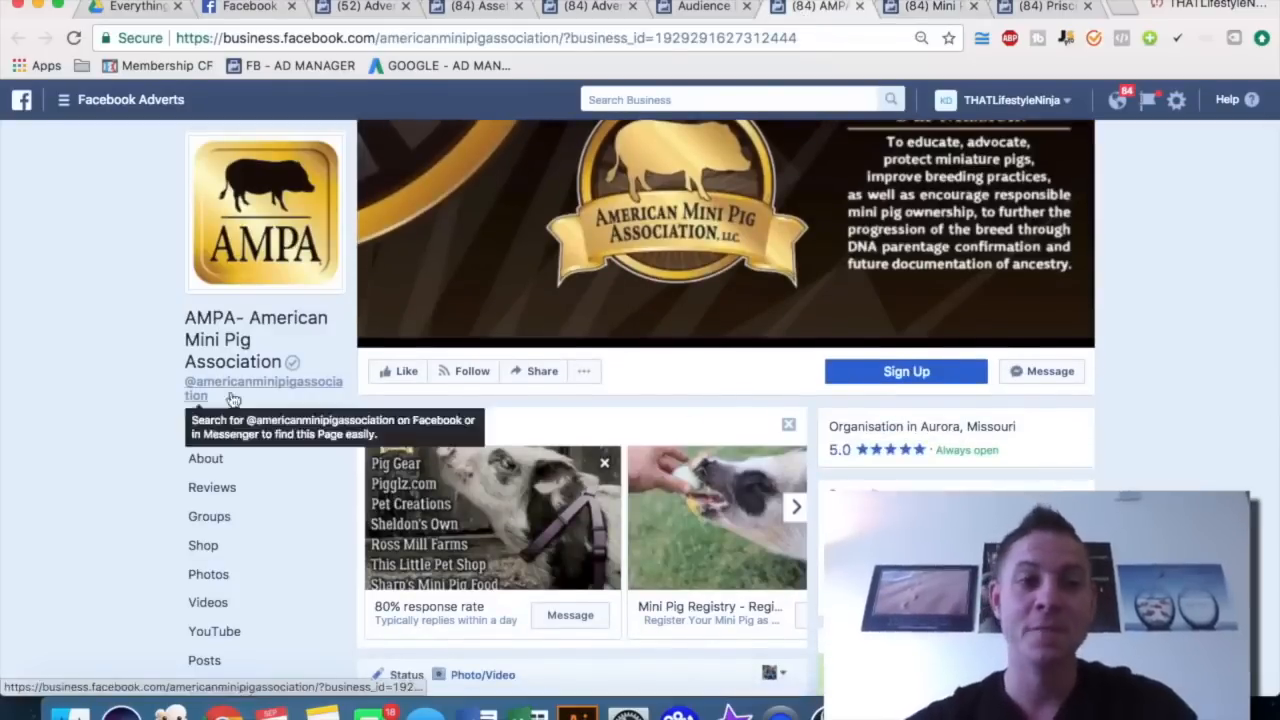
- From the Non-Profit Organization category in Audience Insights, open the Best Friends Animal Society page in a new tab and examine it
{"action": "left_click", "coordinate": [707, 9]}
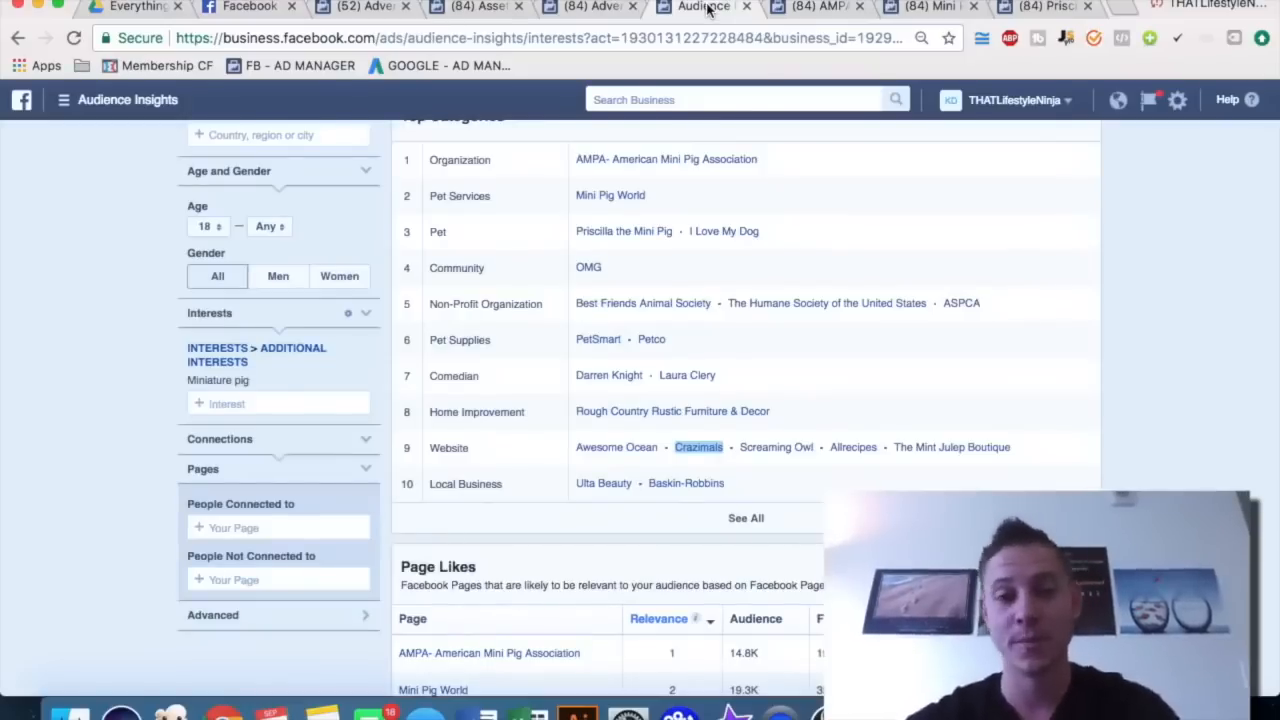
{"action": "scroll", "coordinate": [1131, 271], "scroll_direction": "up", "scroll_amount": 1}
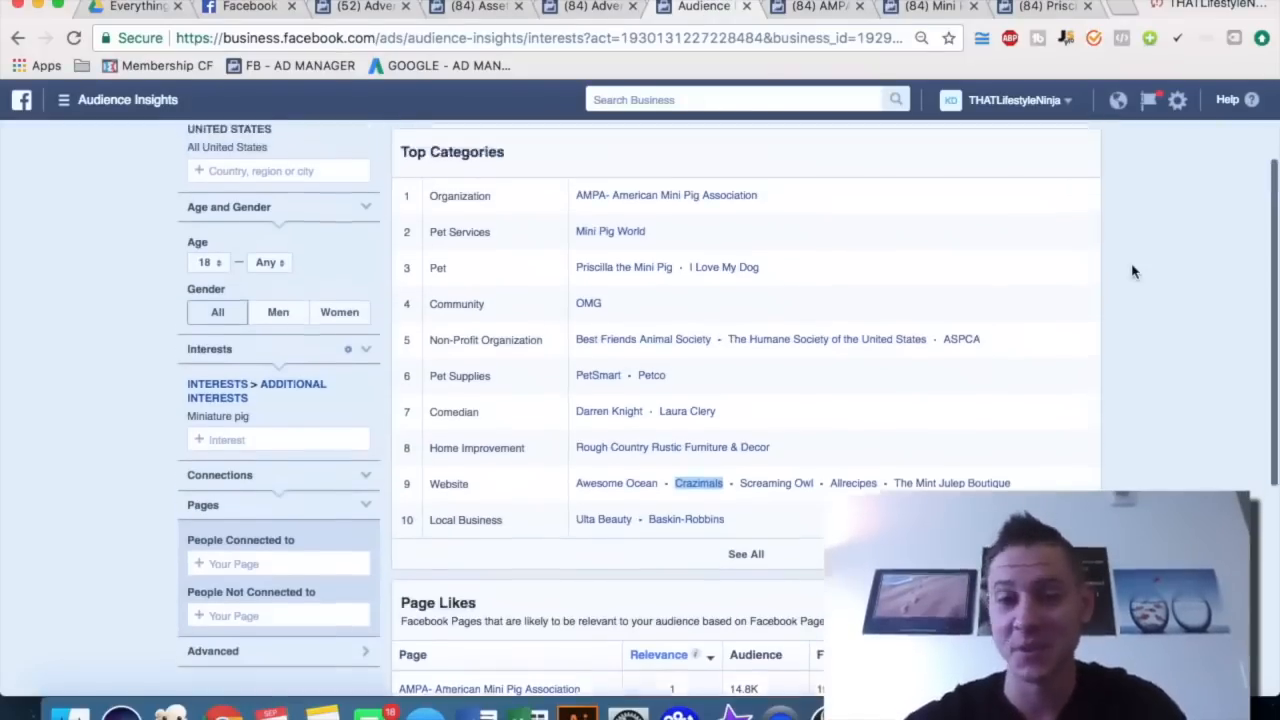
{"action": "scroll", "coordinate": [1131, 271], "scroll_direction": "up", "scroll_amount": 1}
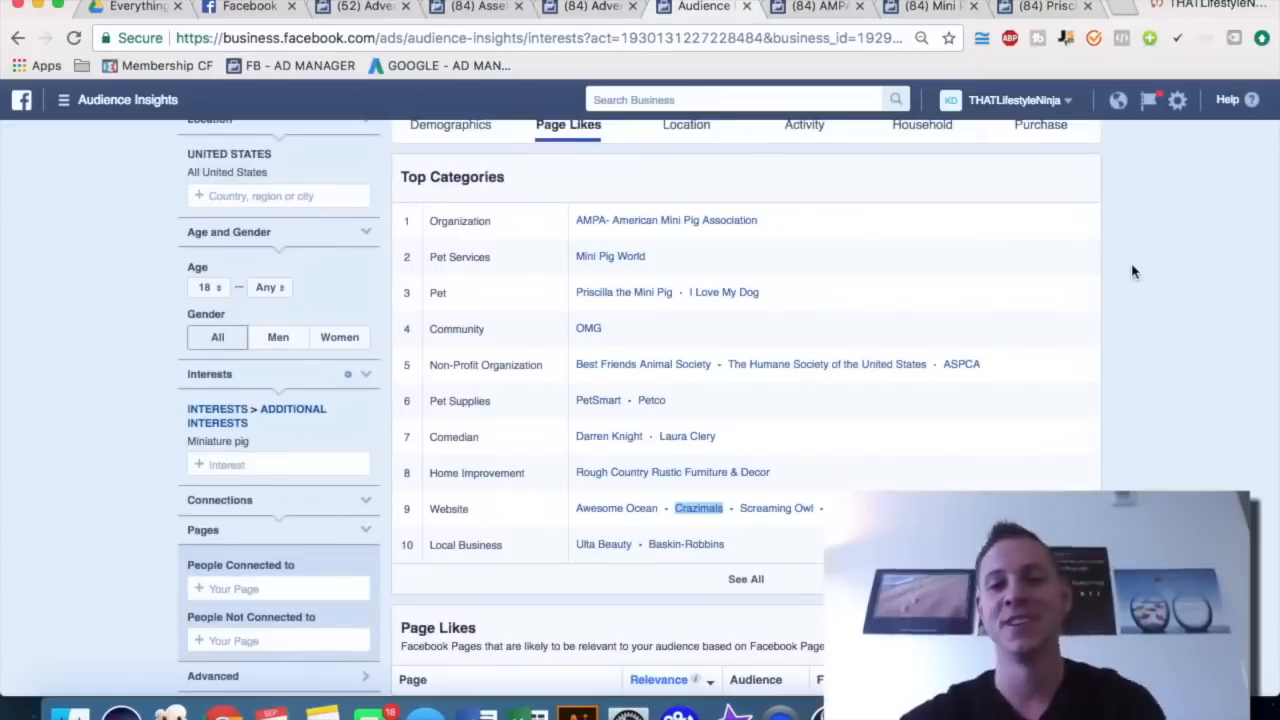
{"action": "scroll", "coordinate": [1131, 271], "scroll_direction": "up", "scroll_amount": 1}
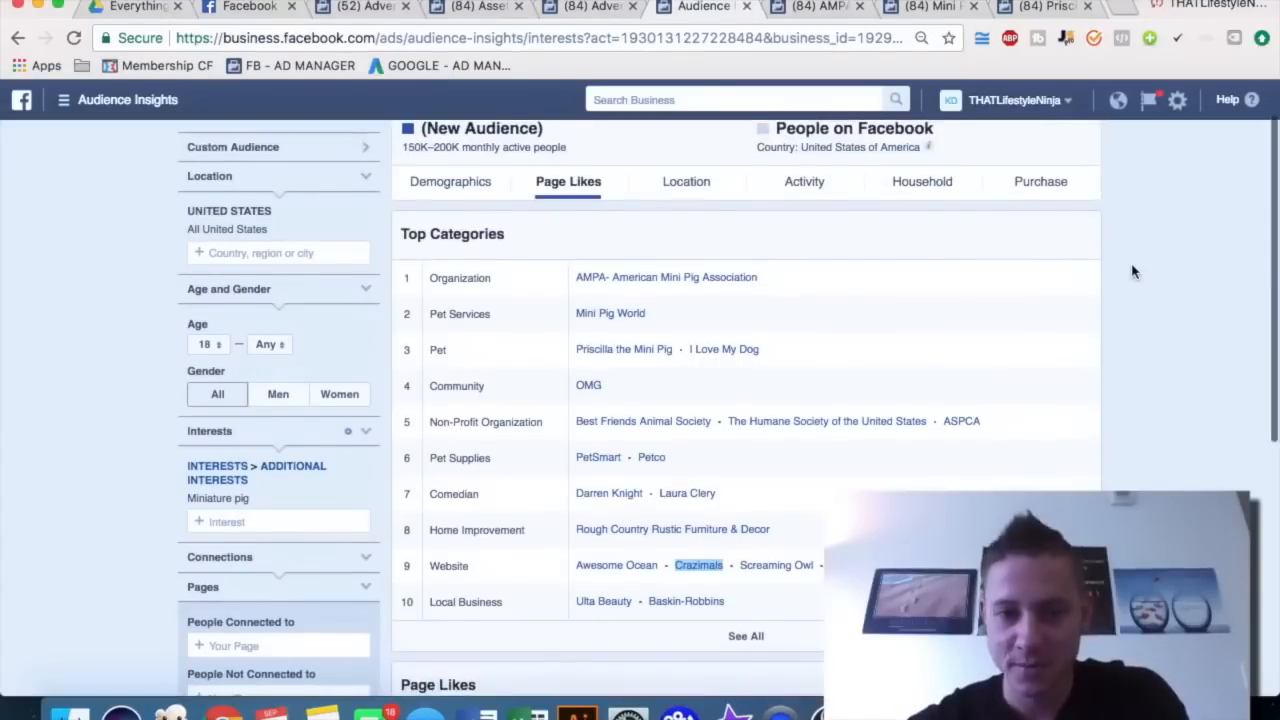
{"action": "right_click", "coordinate": [670, 425]}
{"action": "left_click", "coordinate": [757, 431]}
{"action": "left_click", "coordinate": [1030, 5]}
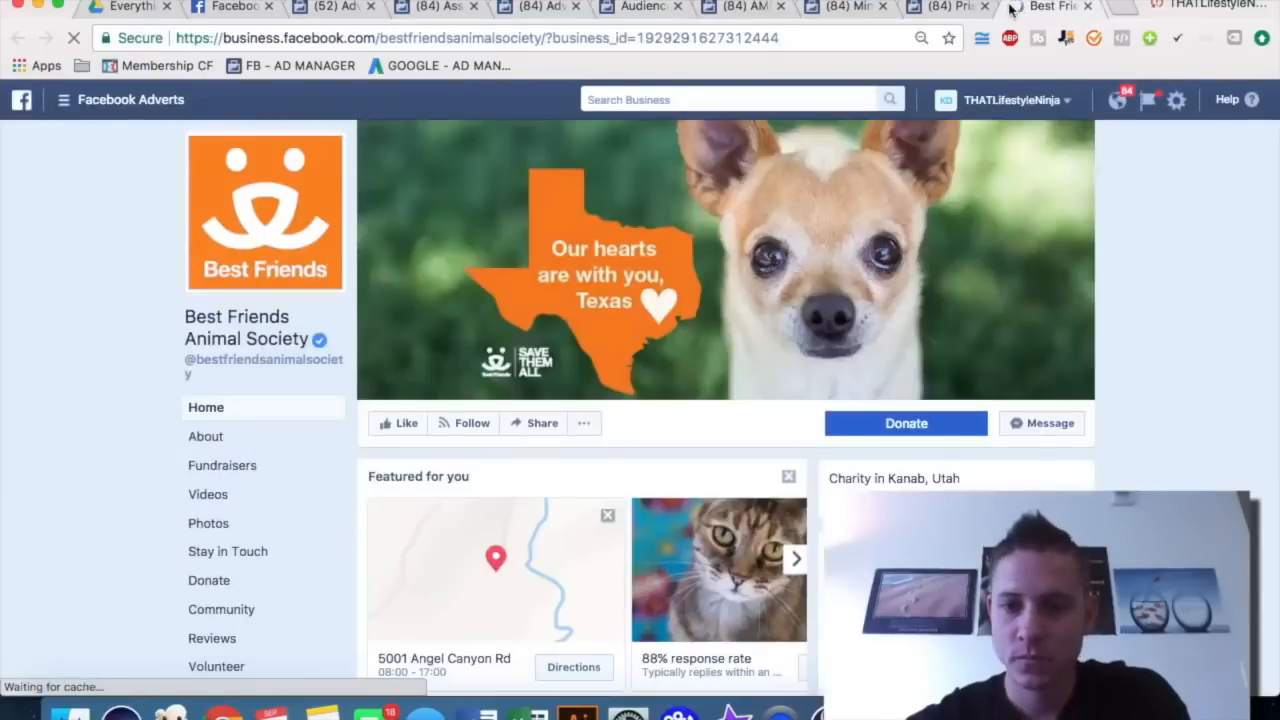
{"action": "scroll", "coordinate": [1100, 200], "scroll_direction": "down", "scroll_amount": 5}
{"action": "scroll", "coordinate": [1143, 212], "scroll_direction": "down", "scroll_amount": 2}
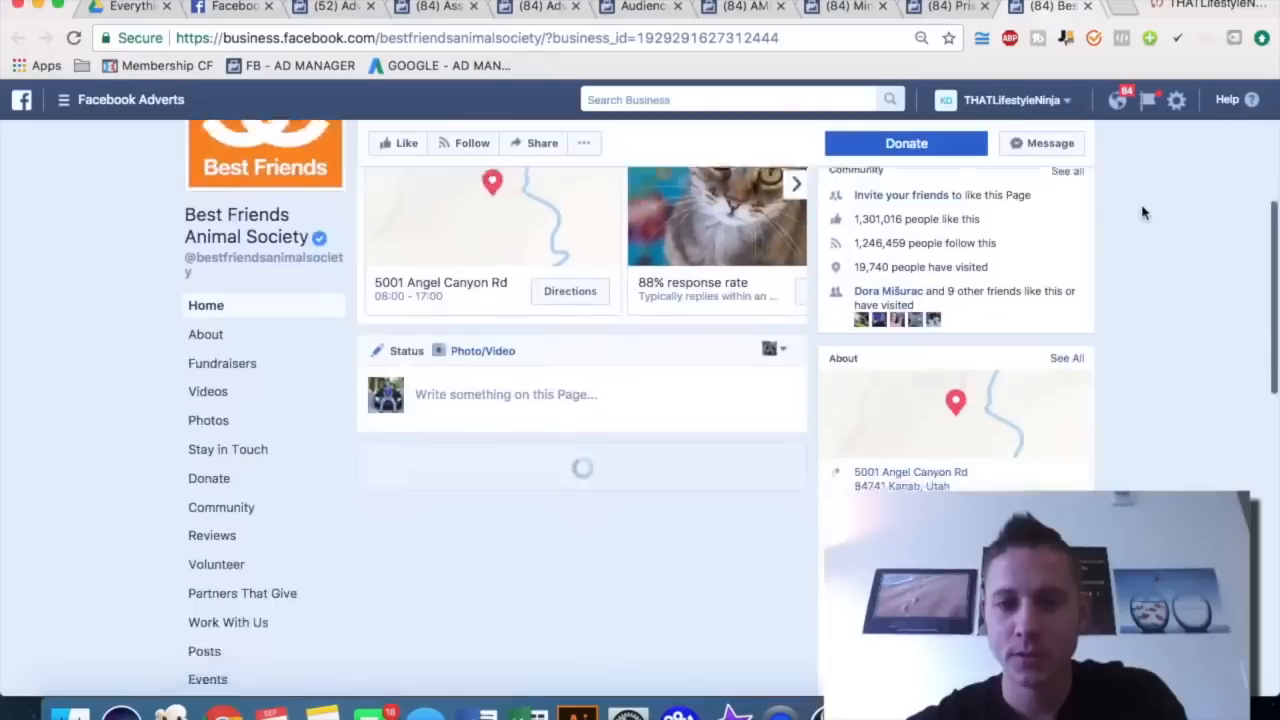
{"action": "scroll", "coordinate": [1143, 212], "scroll_direction": "up", "scroll_amount": 6}
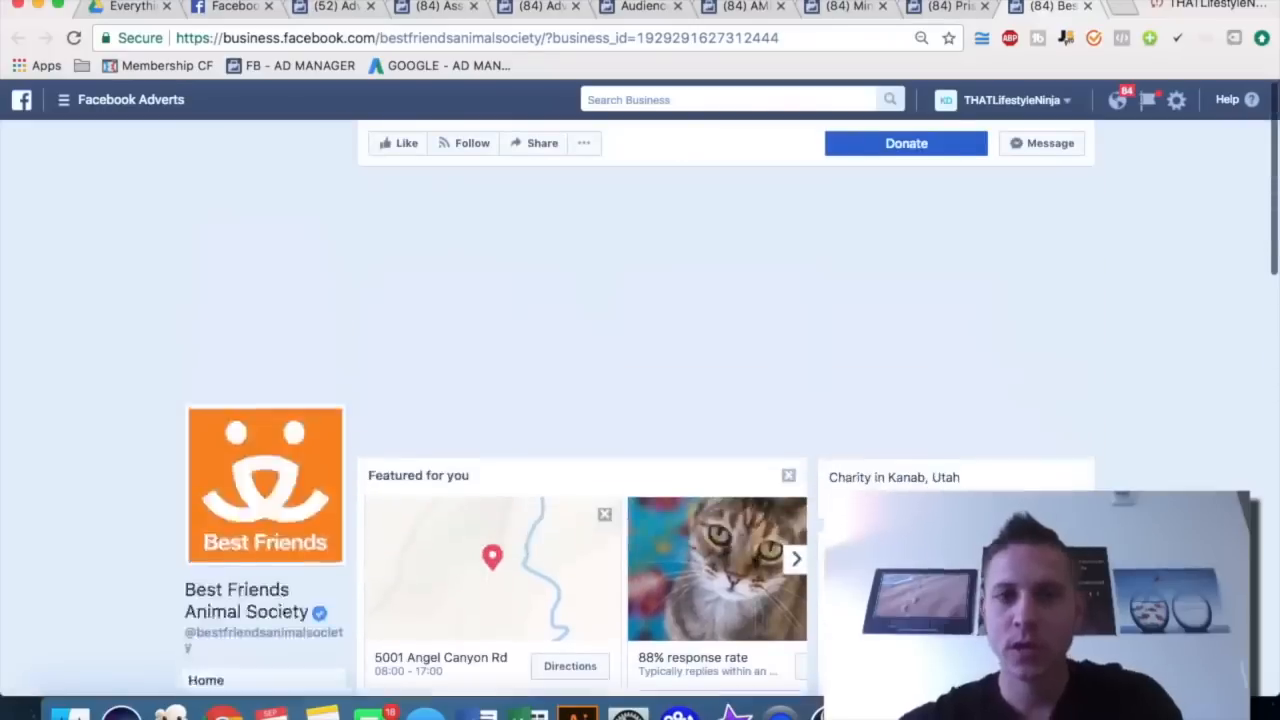
- Open the Google Trends website in a new tab
{"action": "key", "text": "ctrl+t"}
{"action": "type", "text": "google.com"}
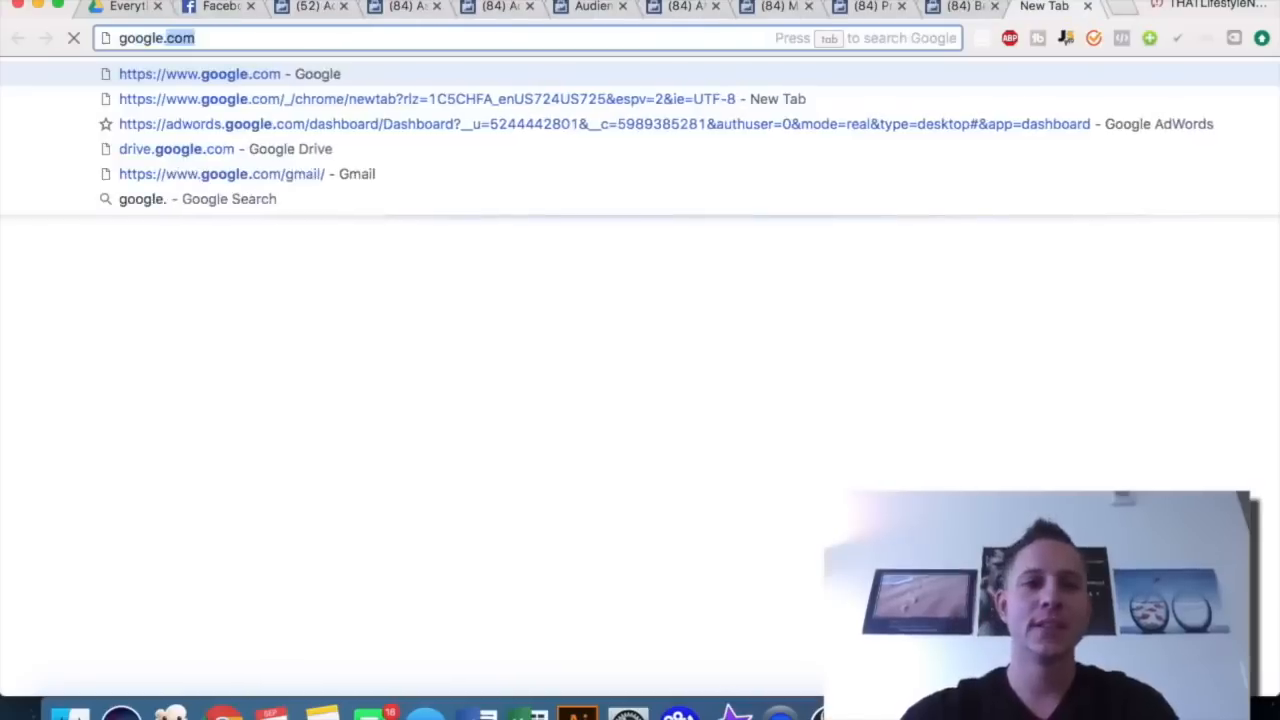
{"action": "key", "text": "BackSpace"}
{"action": "key", "text": "BackSpace"}
{"action": "key", "text": "BackSpace"}
{"action": "type", "text": "com/tr"}
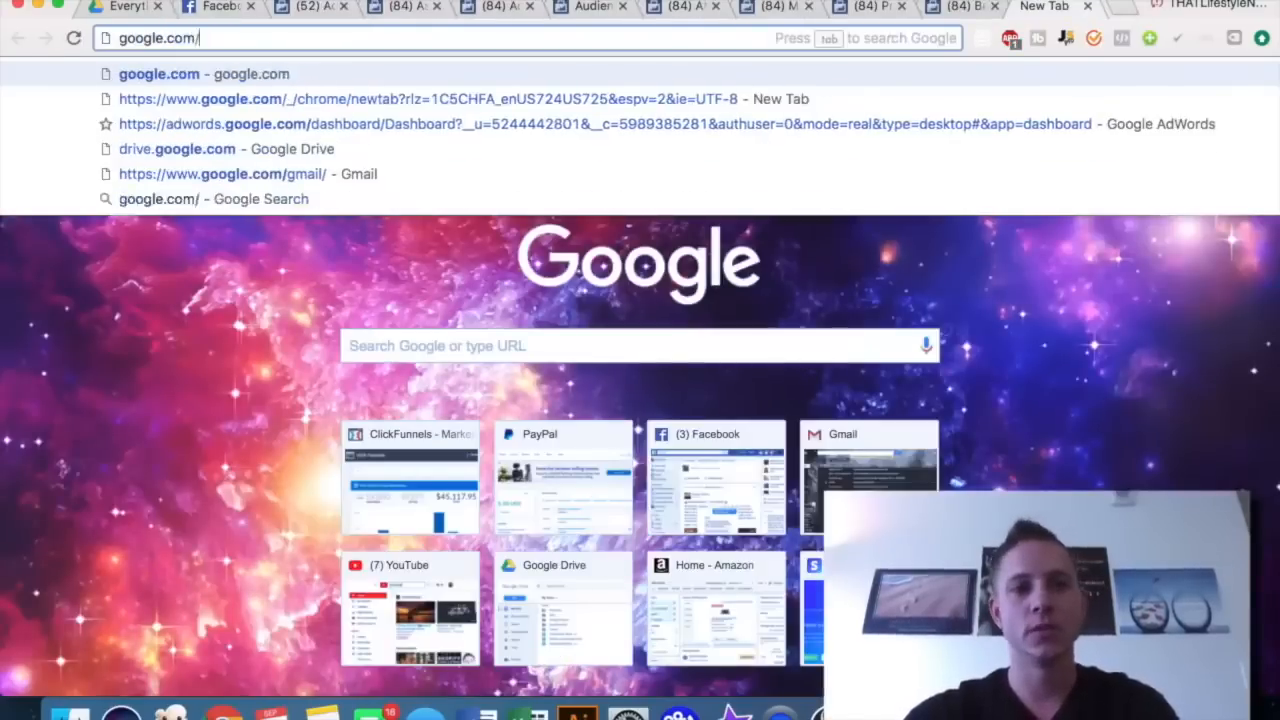
{"action": "key", "text": "Return"}
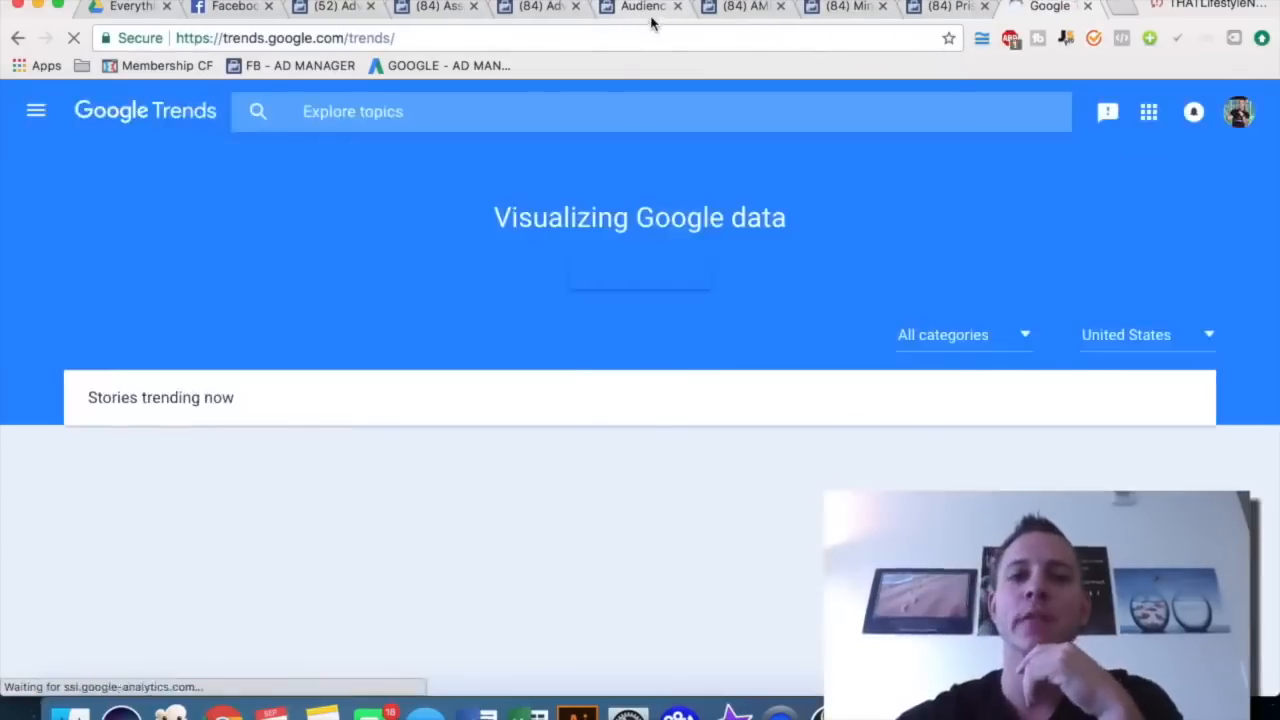
- Revisit Audience Insights briefly, return to Google Trends and explore the search term "miniature pig"
{"action": "left_click", "coordinate": [652, 18]}
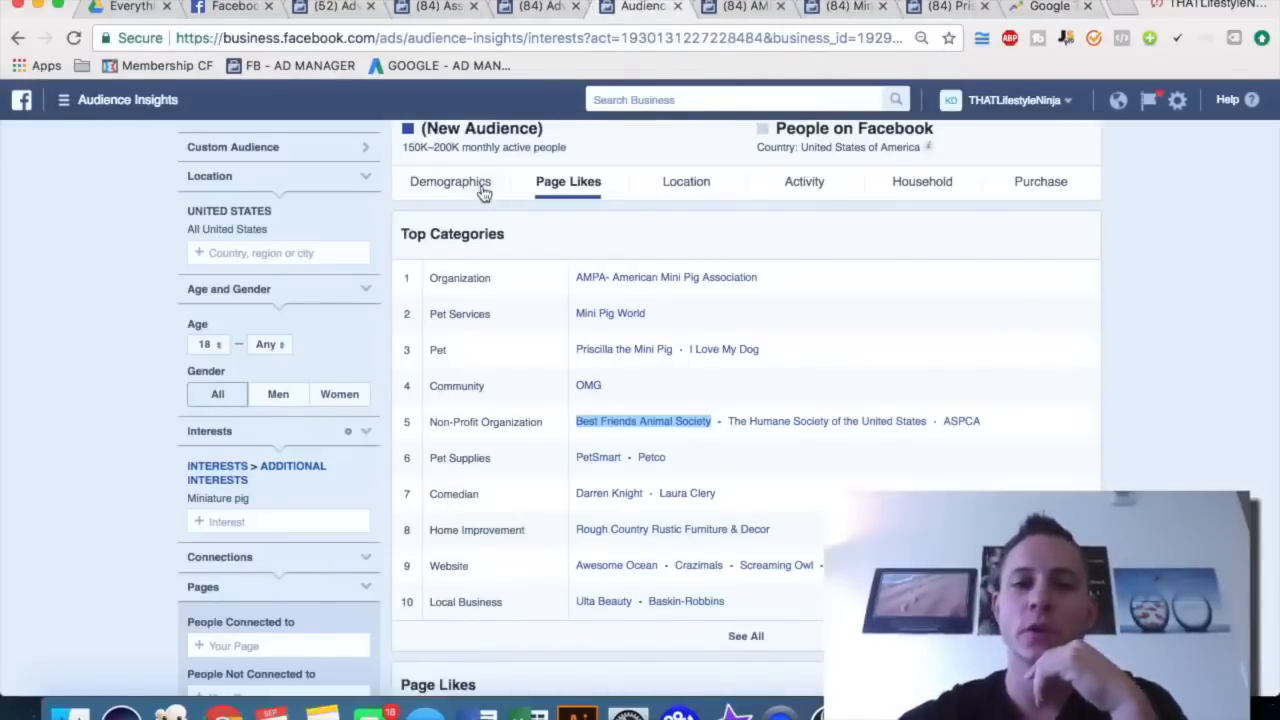
{"action": "left_click", "coordinate": [650, 189]}
{"action": "left_click", "coordinate": [1035, 12]}
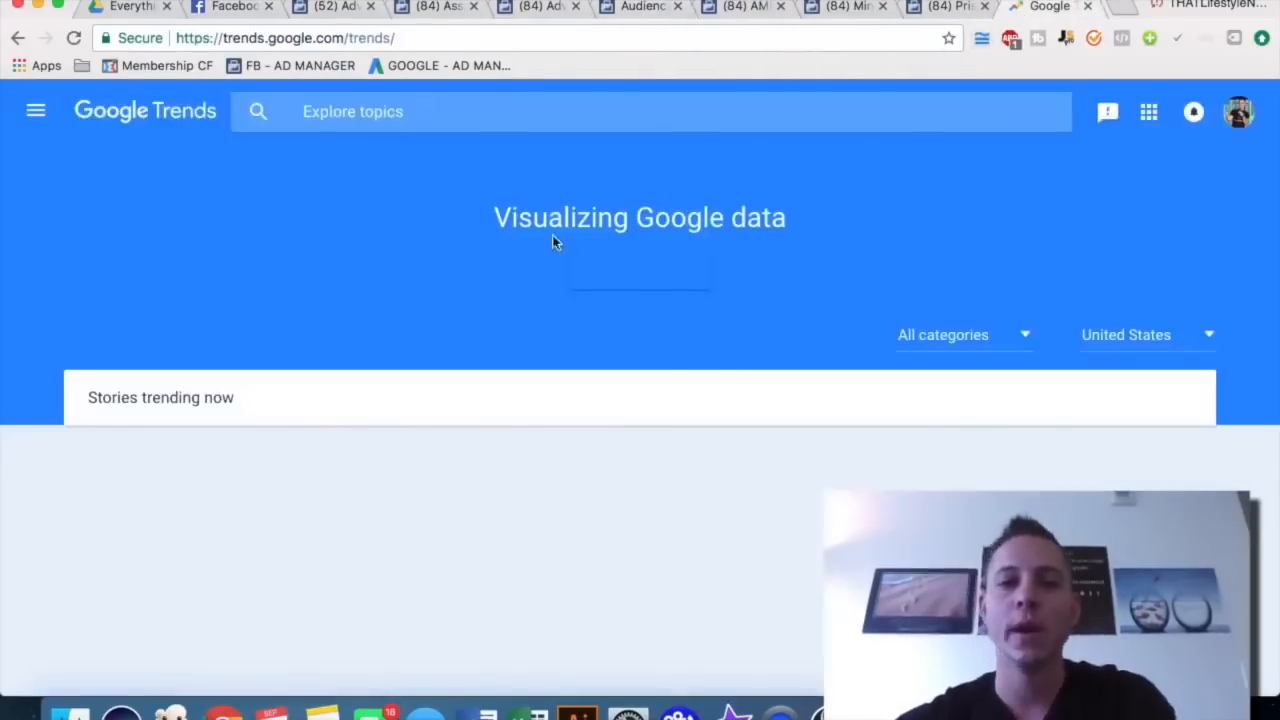
{"action": "left_click", "coordinate": [357, 115]}
{"action": "type", "text": "miniature "}
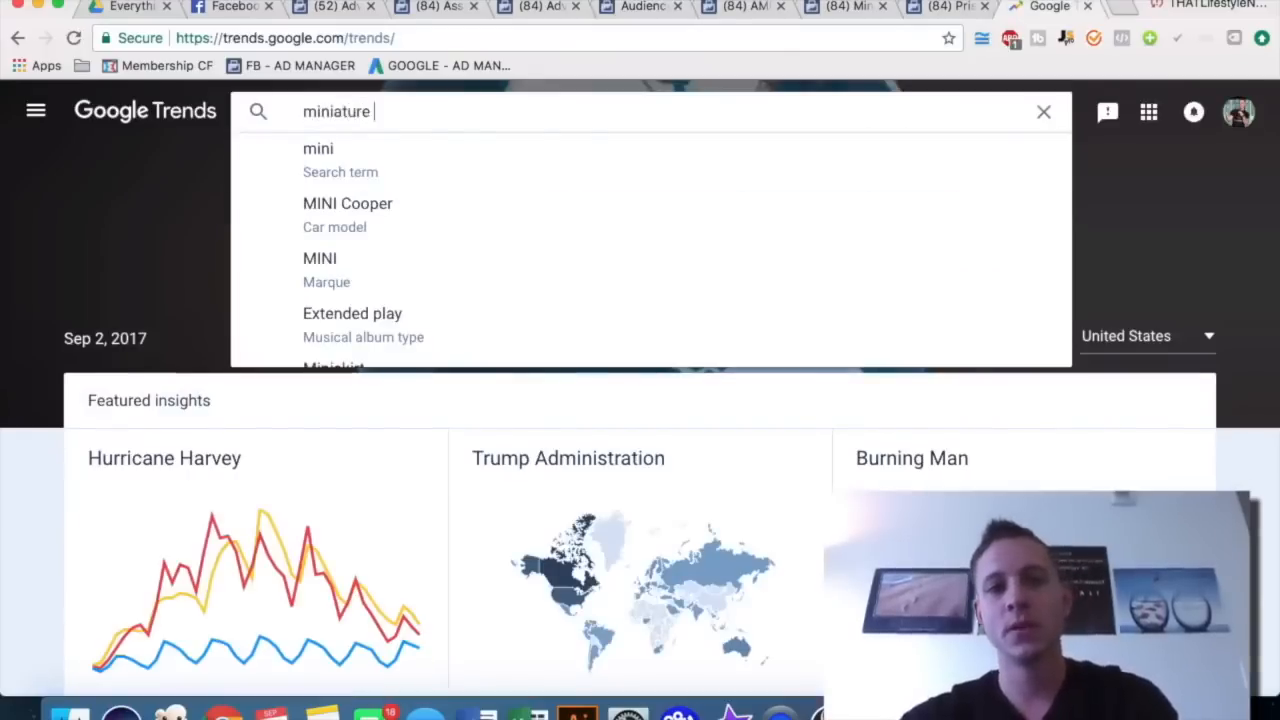
{"action": "type", "text": "pig"}
{"action": "key", "text": "Return"}
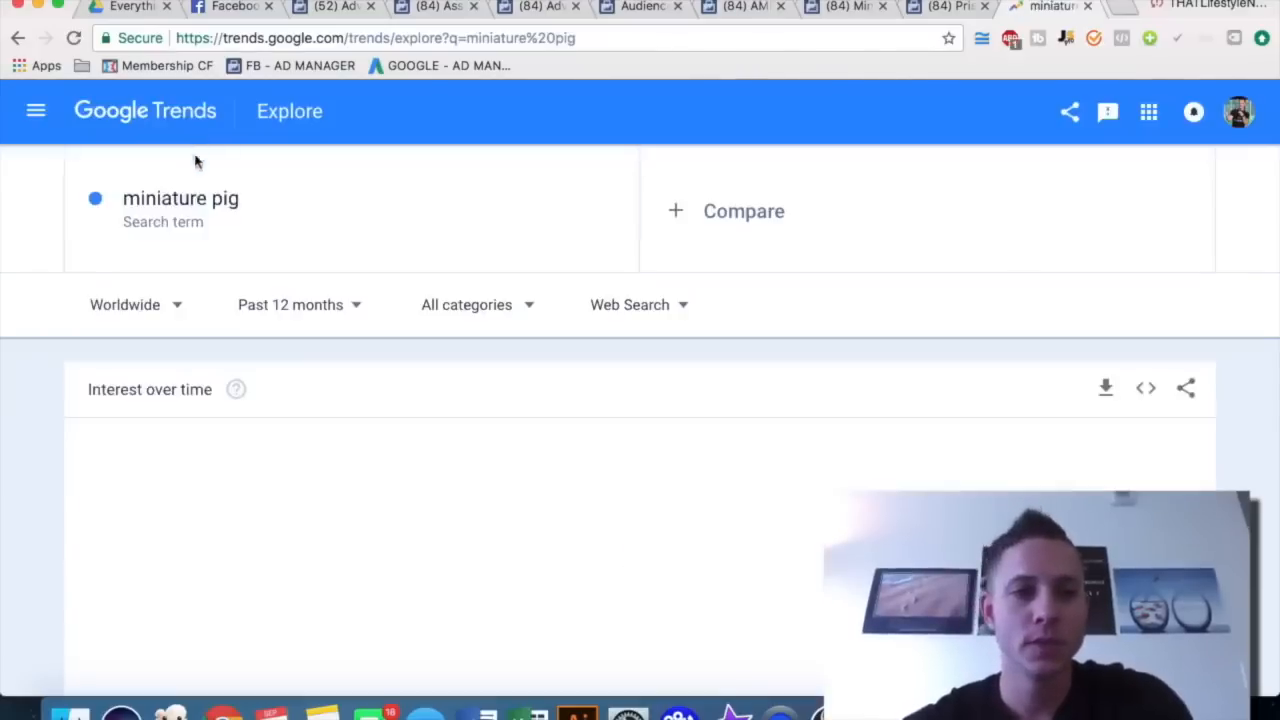
- Limit the miniature pig trend to the United States and examine its interest over time and by subregion
{"action": "left_click", "coordinate": [126, 306]}
{"action": "type", "text": "unite"}
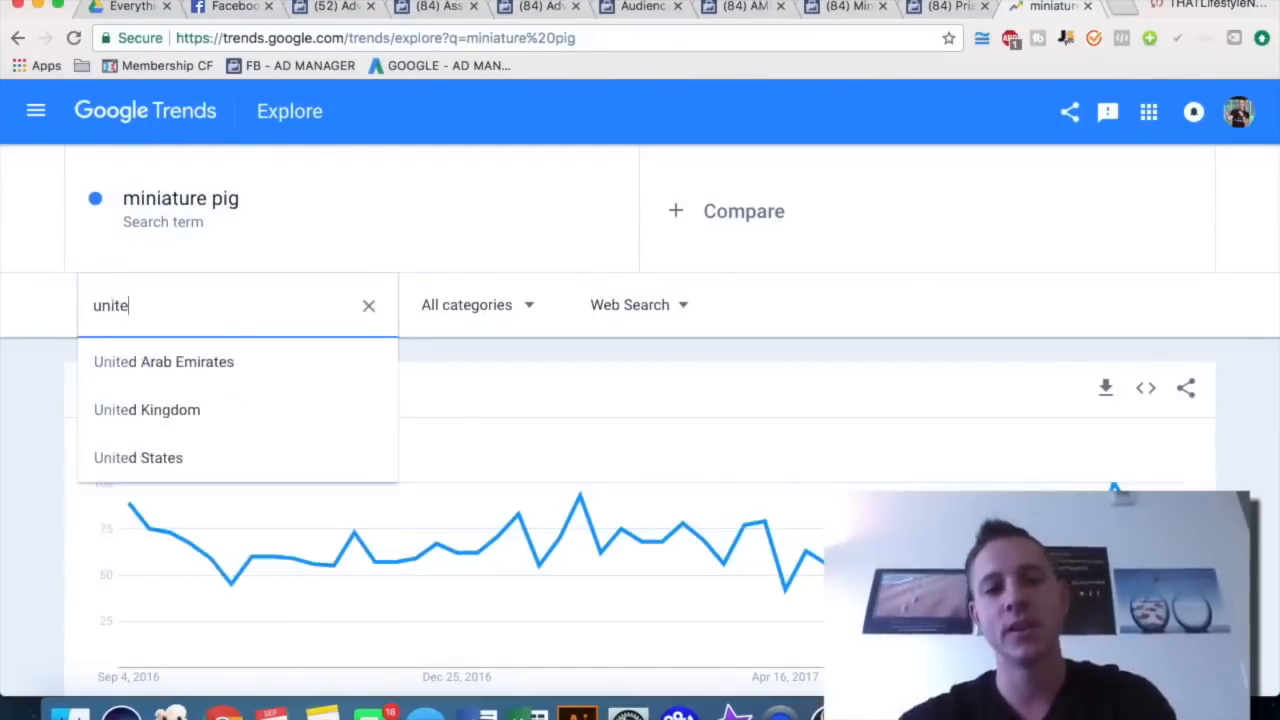
{"action": "type", "text": "d"}
{"action": "left_click", "coordinate": [150, 457]}
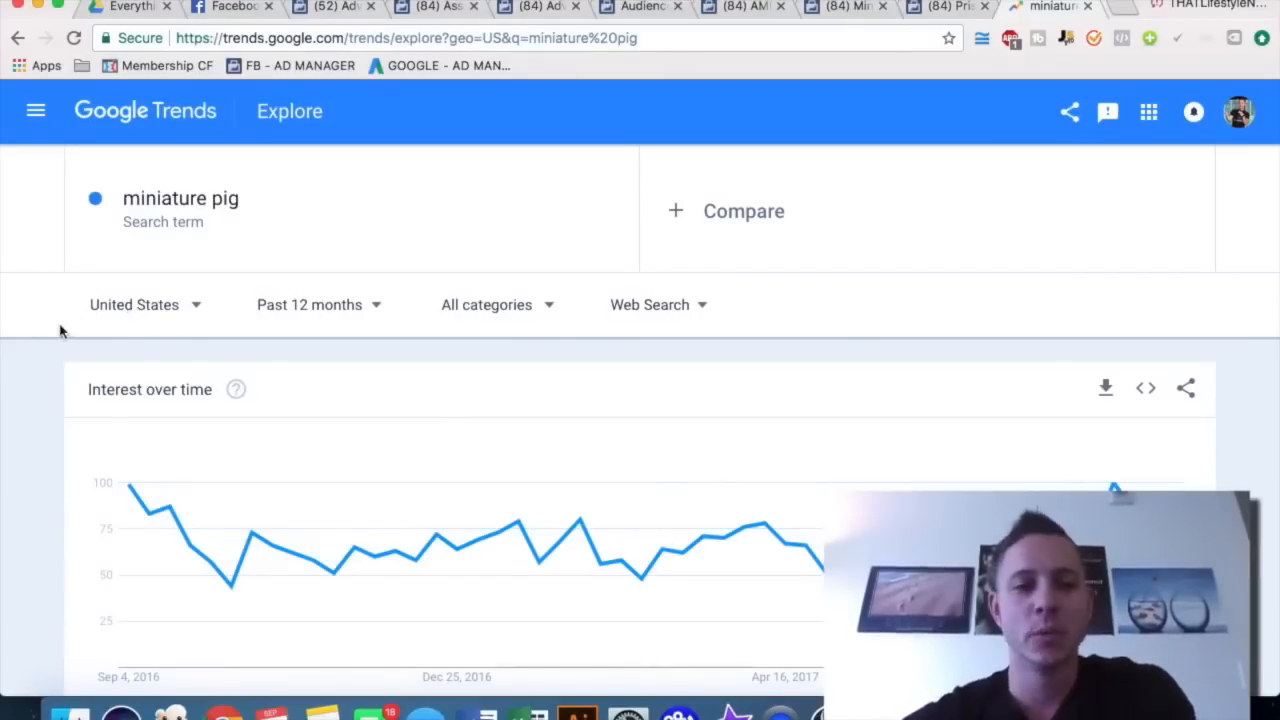
{"action": "scroll", "coordinate": [5, 305], "scroll_direction": "down", "scroll_amount": 5}
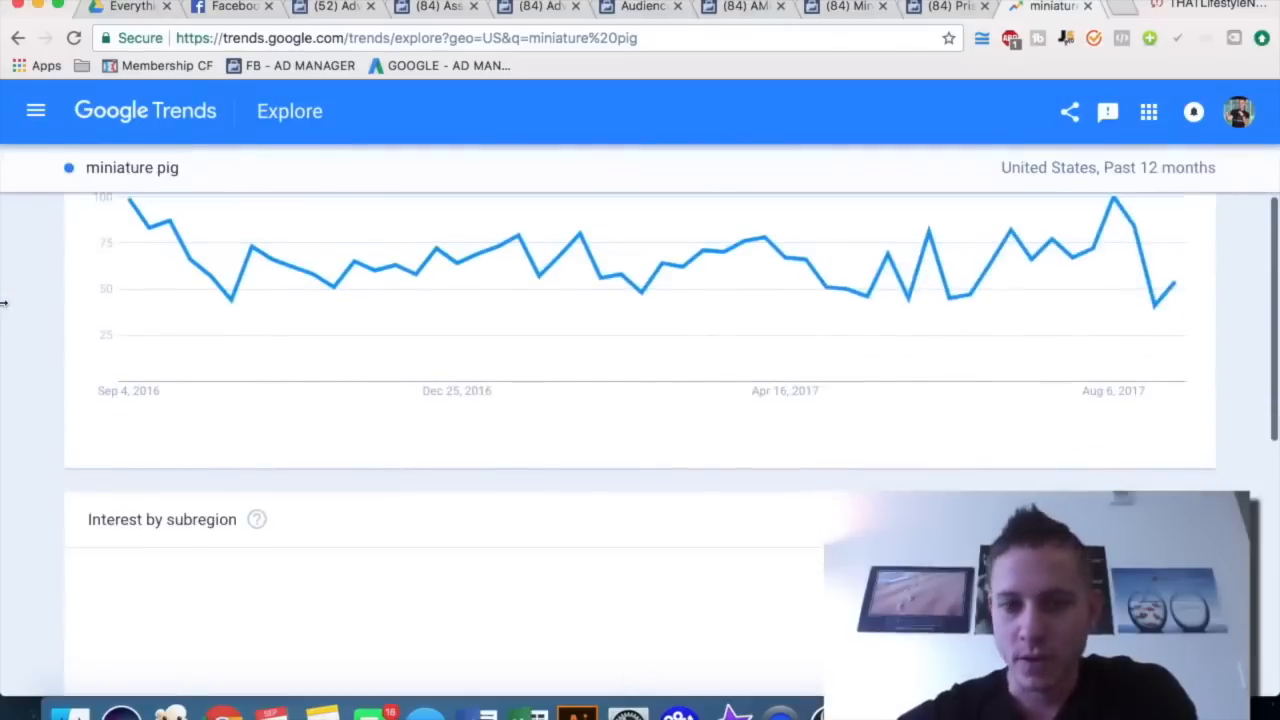
{"action": "scroll", "coordinate": [5, 305], "scroll_direction": "up", "scroll_amount": 1}
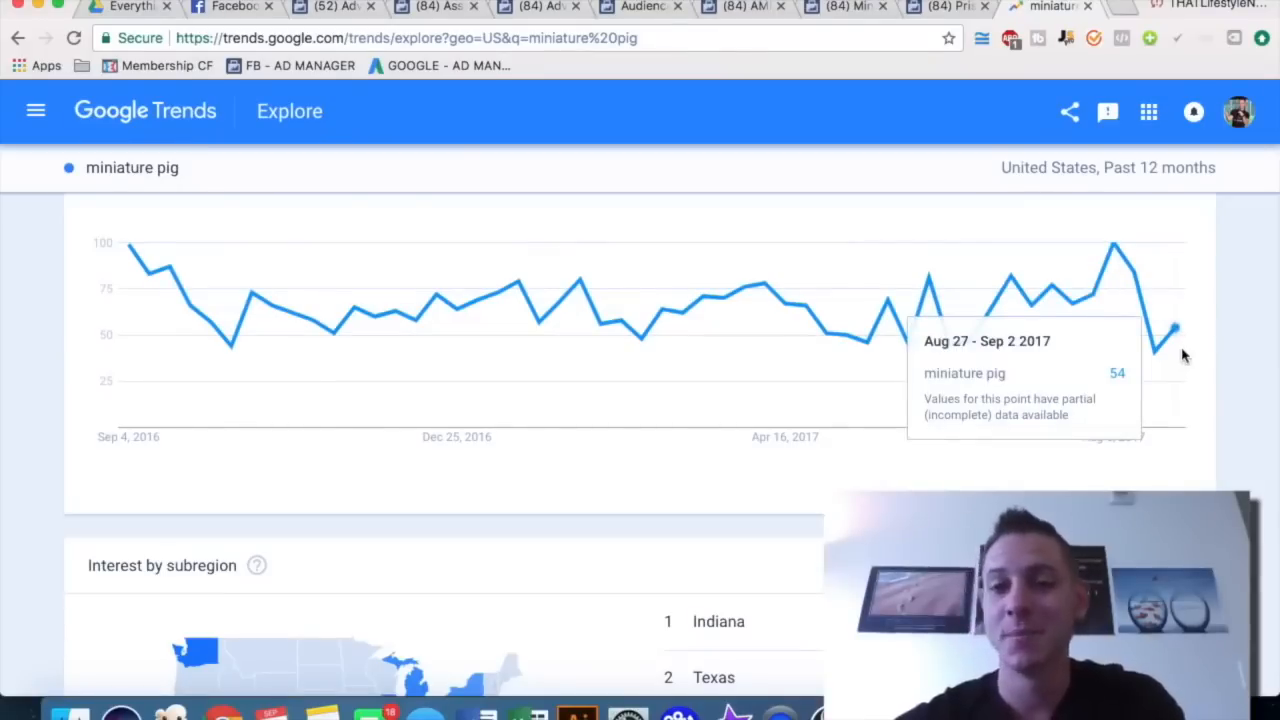
{"action": "scroll", "coordinate": [628, 368], "scroll_direction": "down", "scroll_amount": 3}
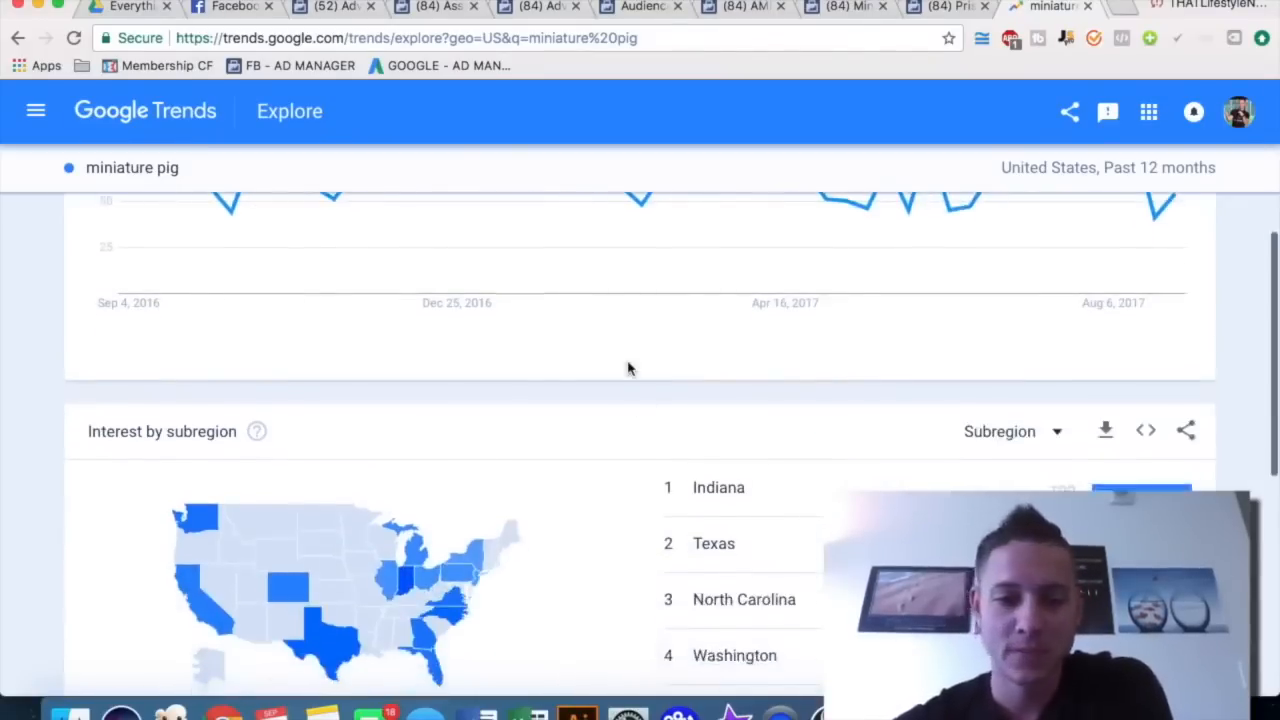
{"action": "scroll", "coordinate": [628, 368], "scroll_direction": "down", "scroll_amount": 3}
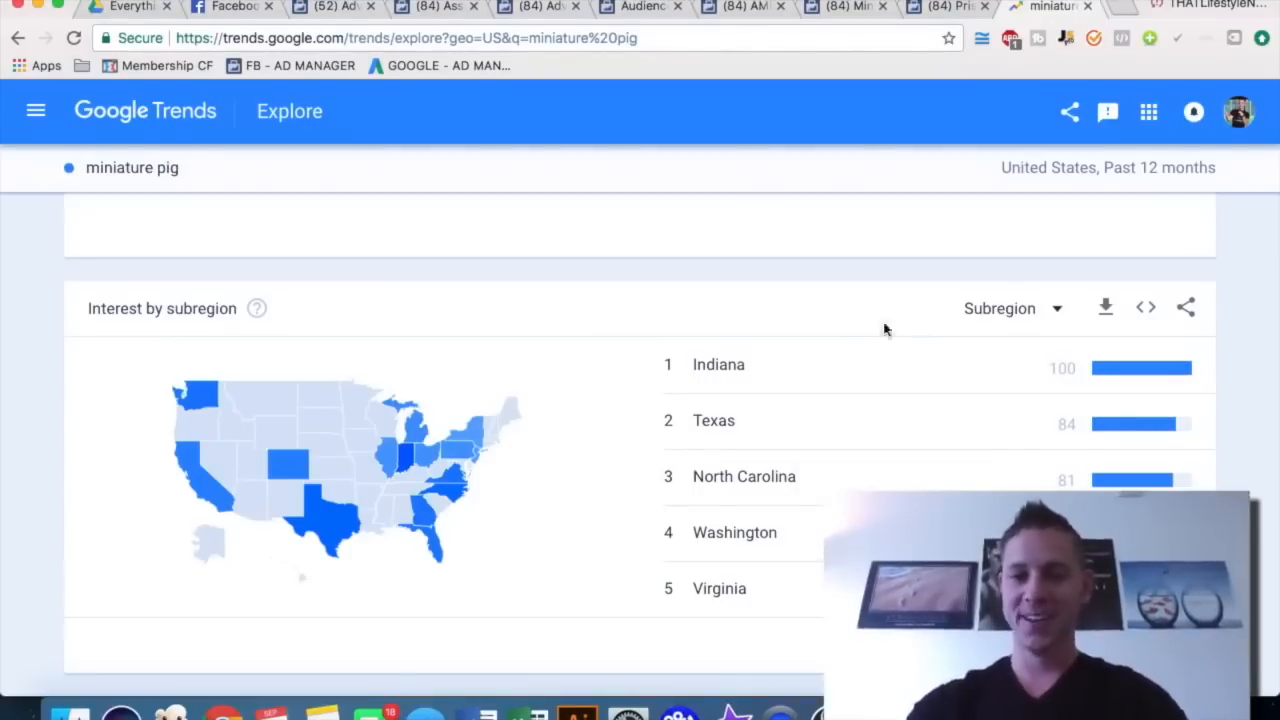
- Break down the subregion interest by metro, and try the city breakdown
{"action": "left_click", "coordinate": [1012, 316]}
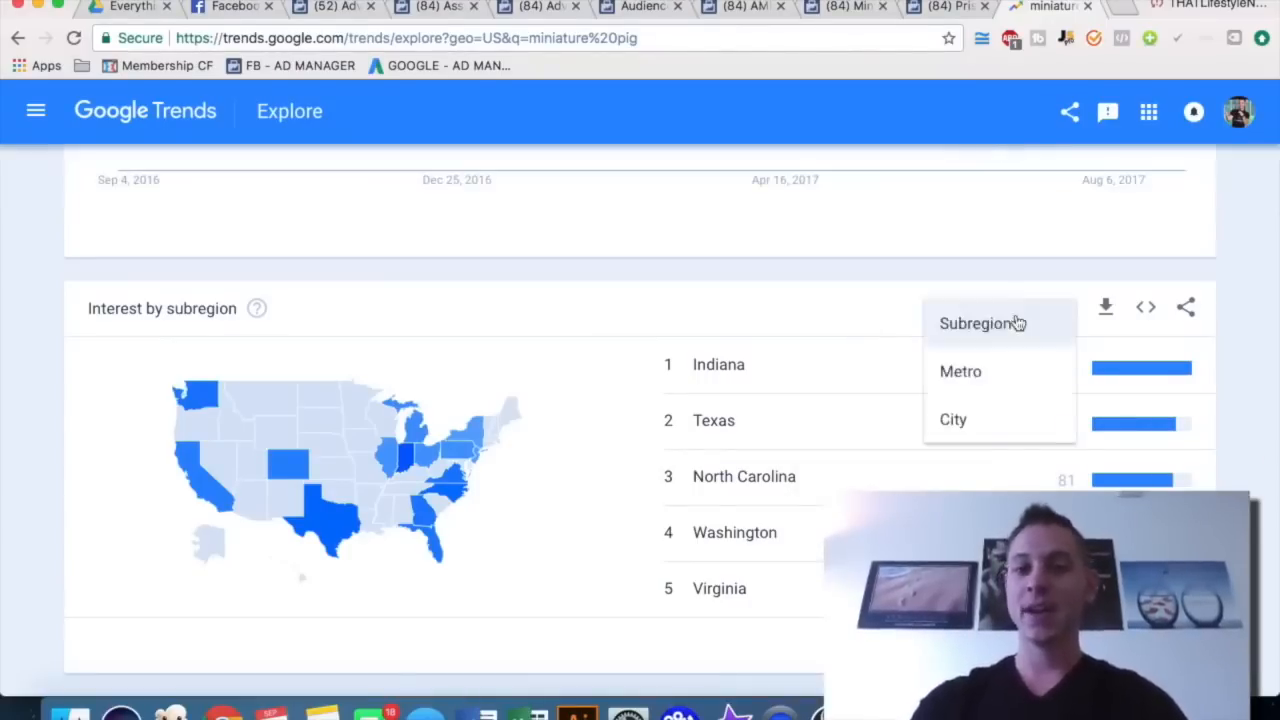
{"action": "left_click", "coordinate": [999, 378]}
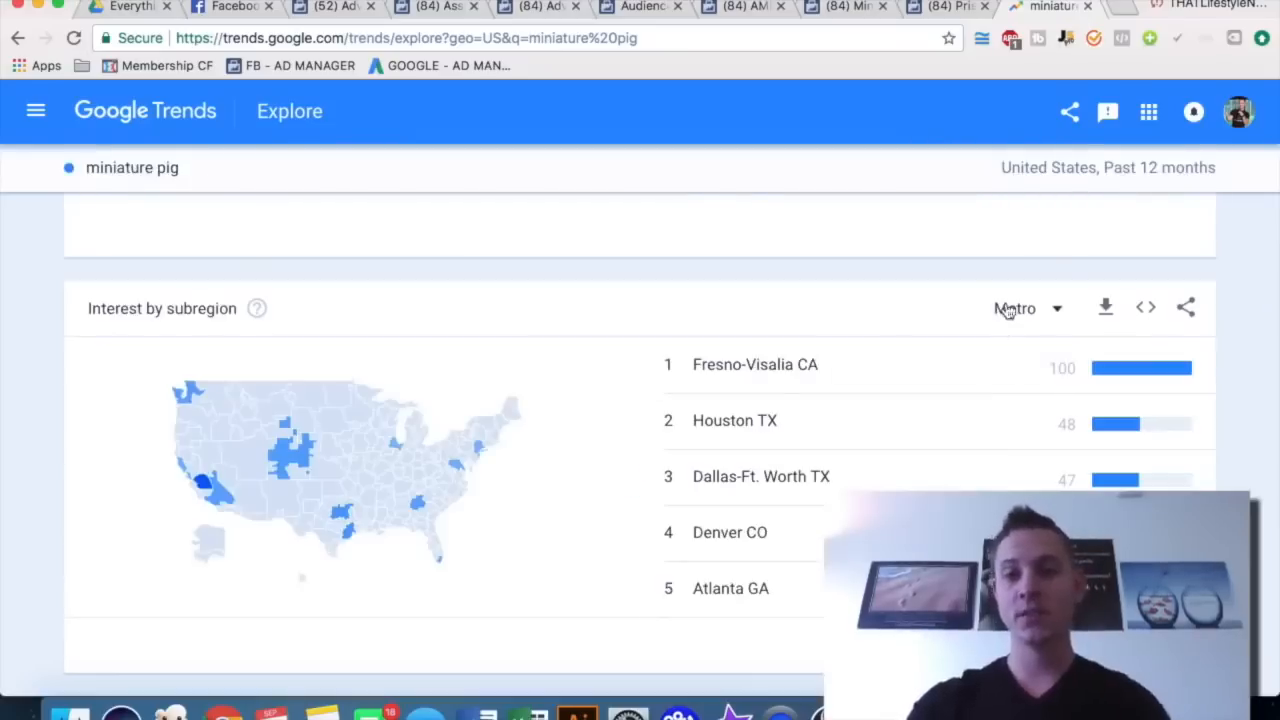
{"action": "left_click", "coordinate": [1012, 308]}
{"action": "left_click", "coordinate": [993, 378]}
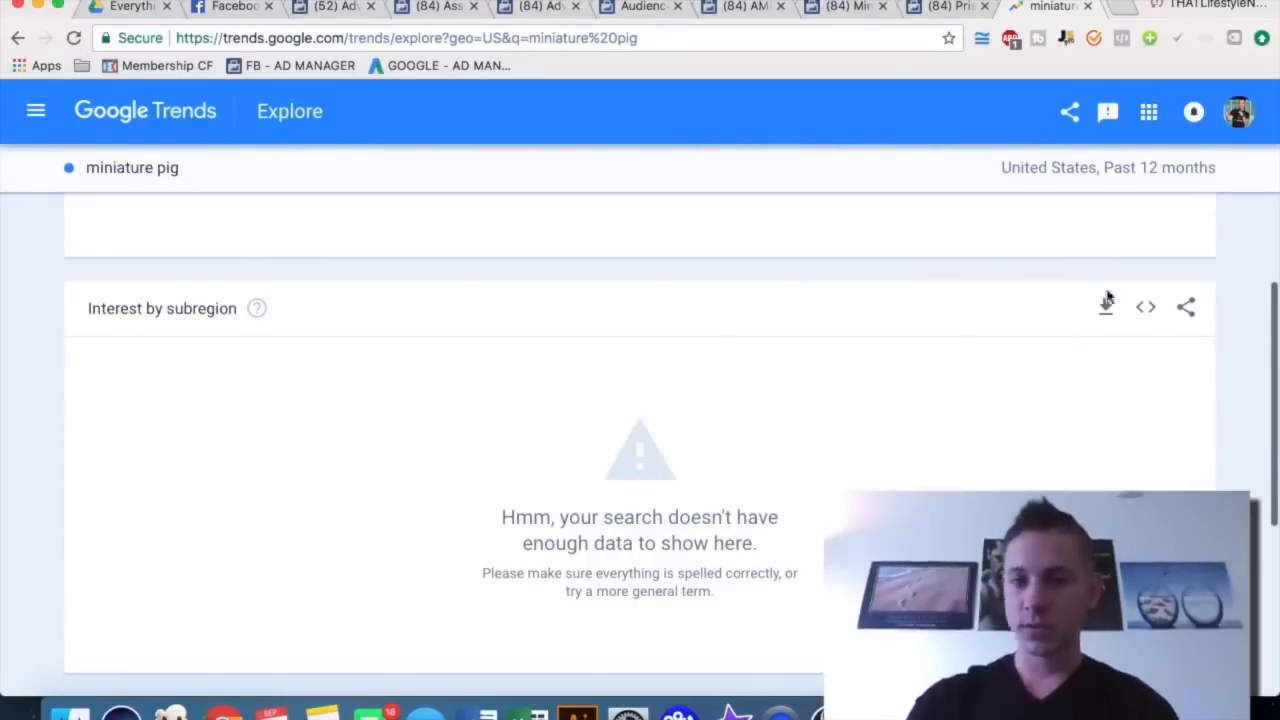
{"action": "scroll", "coordinate": [1031, 389], "scroll_direction": "down", "scroll_amount": 2}
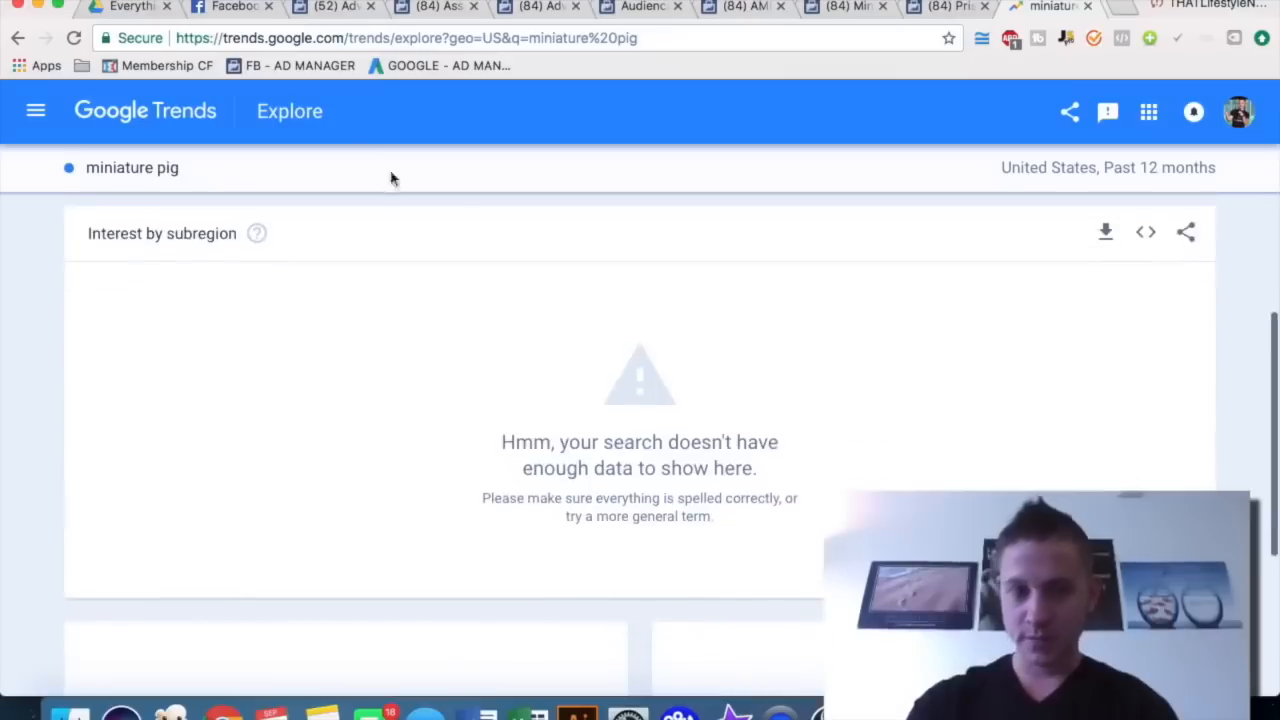
- Go back to the worldwide miniature pig results and set the location filter to United States again
{"action": "left_click", "coordinate": [18, 38]}
{"action": "scroll", "coordinate": [1089, 363], "scroll_direction": "down", "scroll_amount": 5}
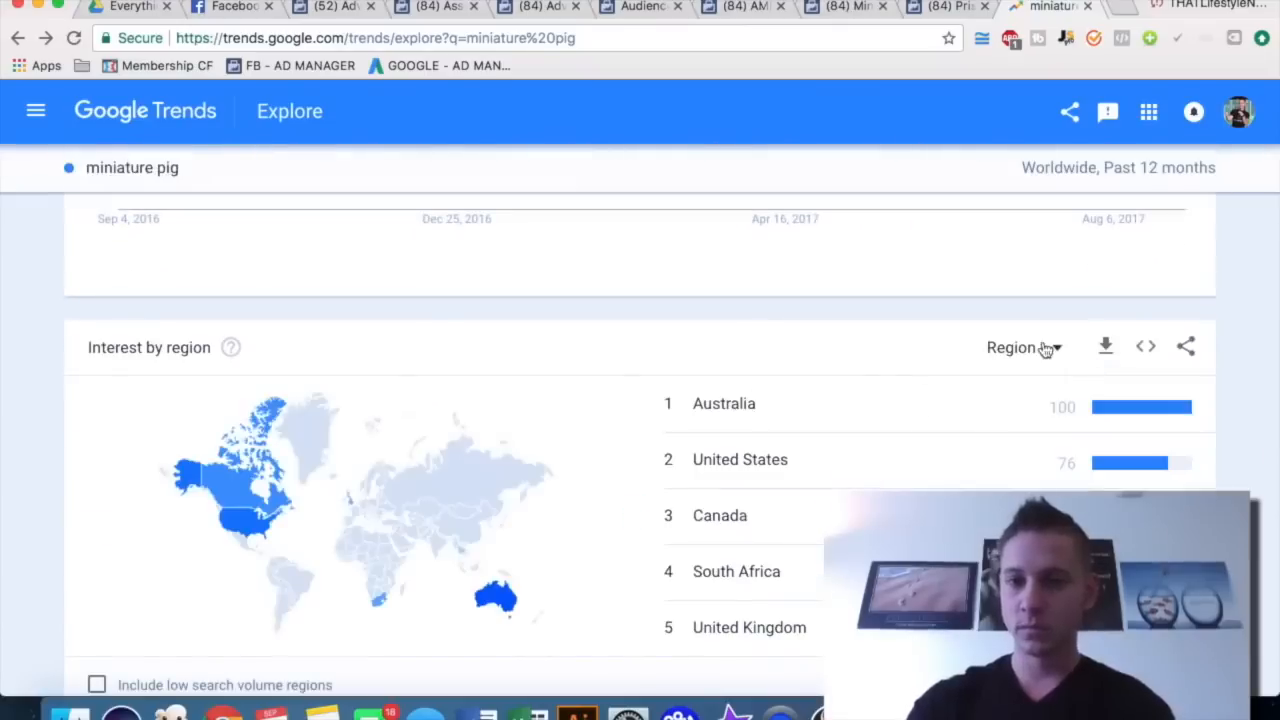
{"action": "left_click", "coordinate": [1046, 348]}
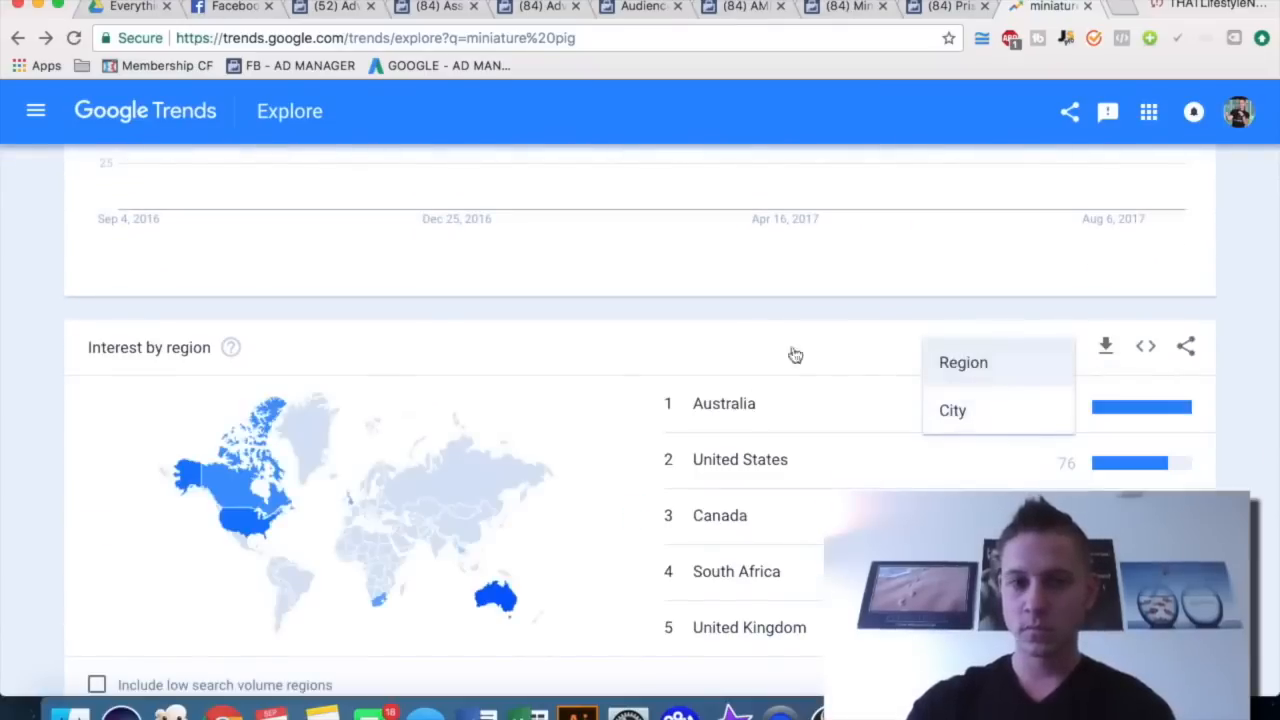
{"action": "scroll", "coordinate": [766, 346], "scroll_direction": "up", "scroll_amount": 5}
{"action": "left_click", "coordinate": [137, 306]}
{"action": "type", "text": "united states"}
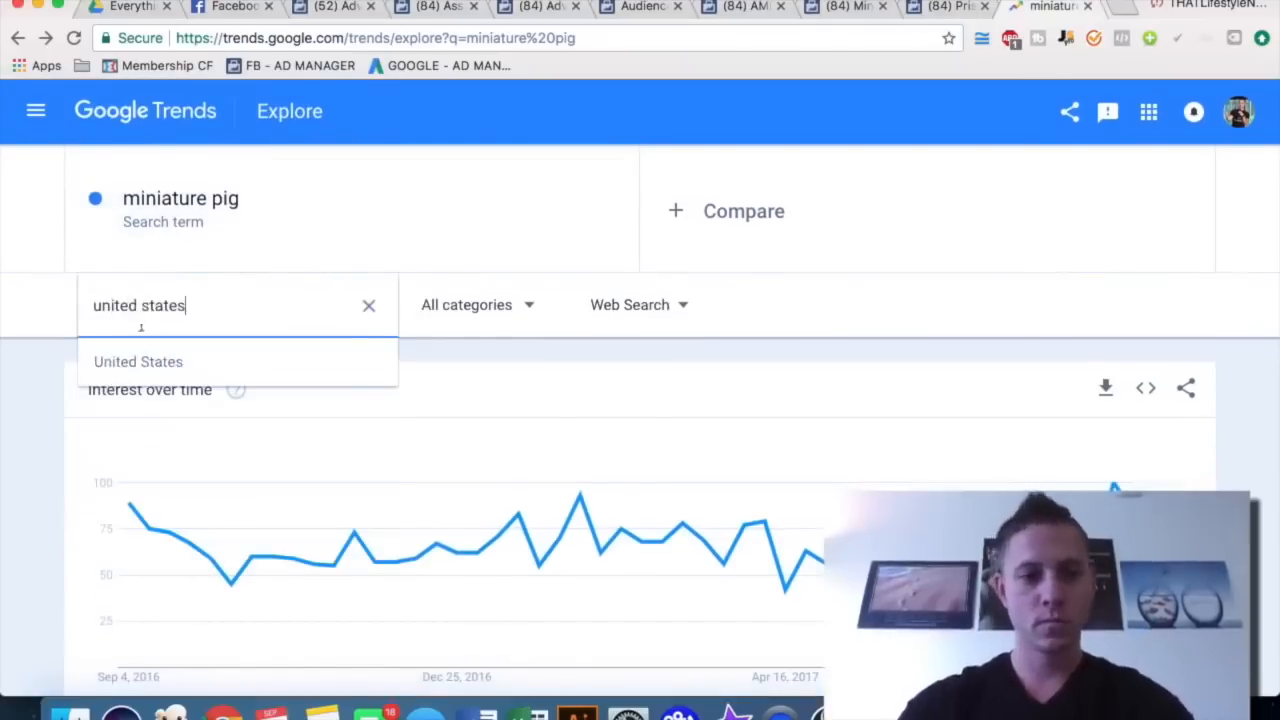
{"action": "left_click", "coordinate": [160, 362]}
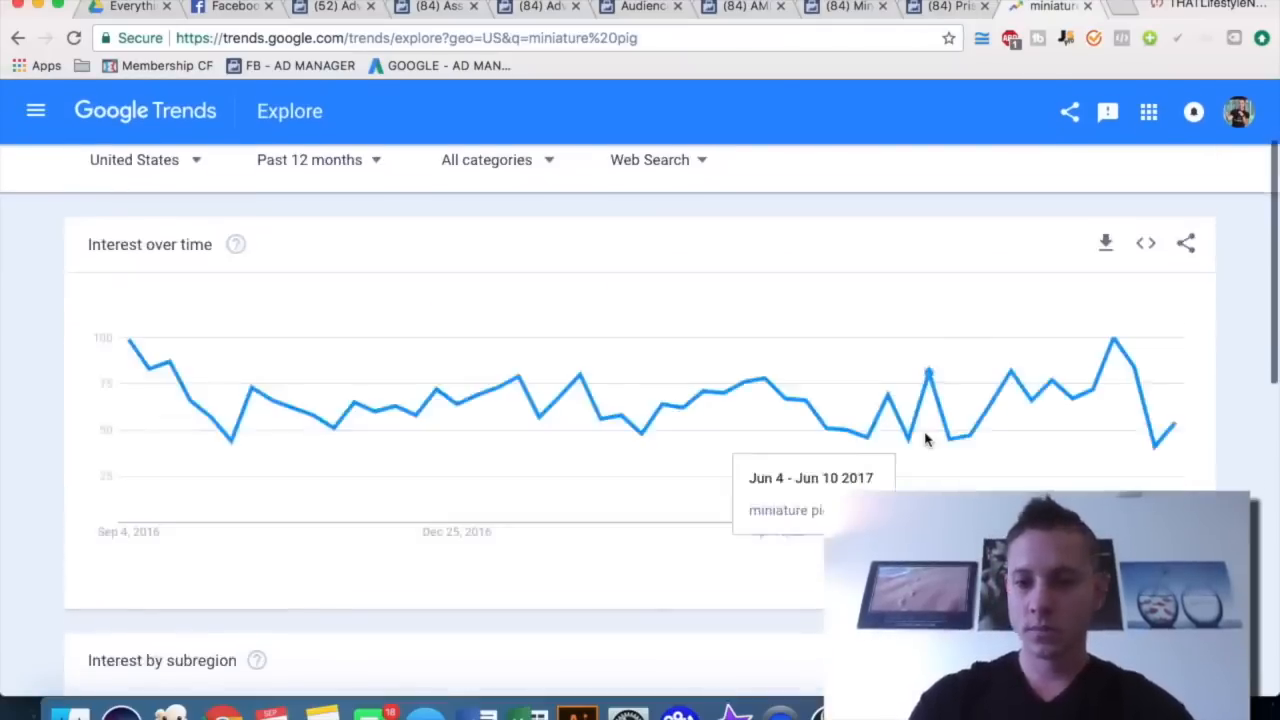
- Show the United States interest by metro and examine the ranked metro areas
{"action": "scroll", "coordinate": [923, 440], "scroll_direction": "down", "scroll_amount": 3}
{"action": "left_click", "coordinate": [1016, 397]}
{"action": "left_click", "coordinate": [995, 440]}
{"action": "scroll", "coordinate": [613, 387], "scroll_direction": "down", "scroll_amount": 2}
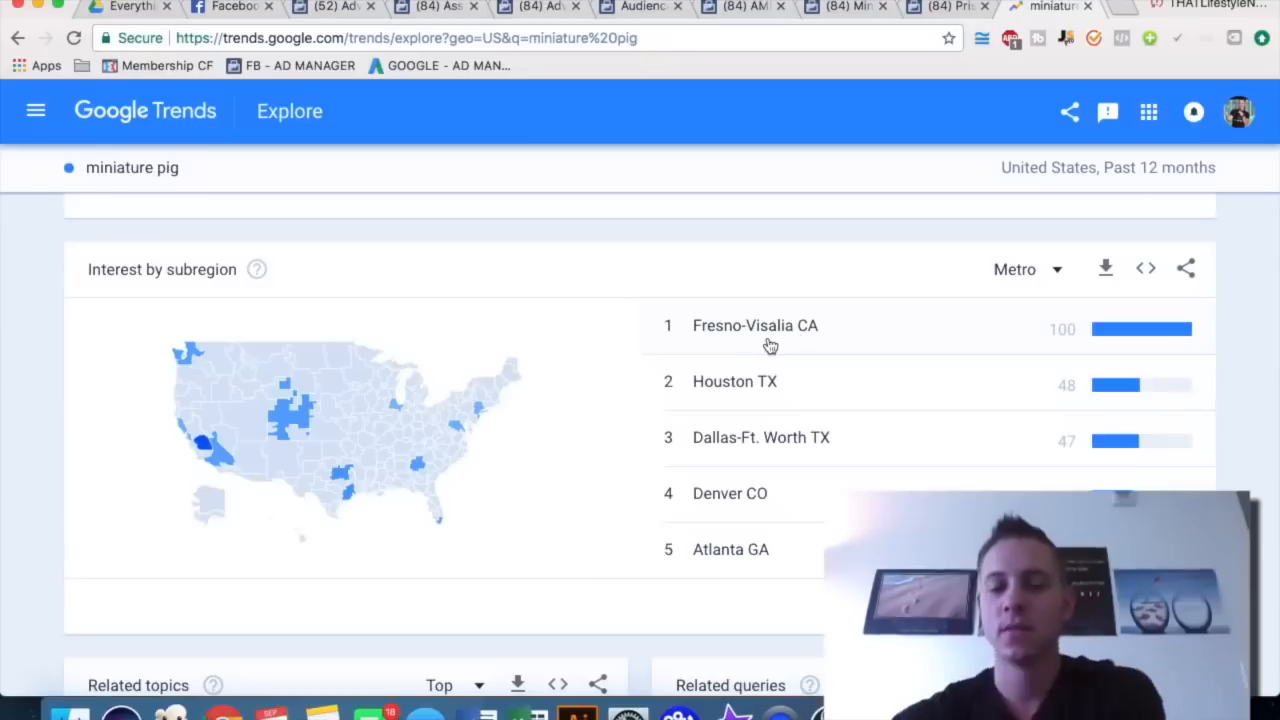
- Compare the subregion and metro rankings for miniature pig, ending on the subregion breakdown
{"action": "left_click", "coordinate": [1010, 272]}
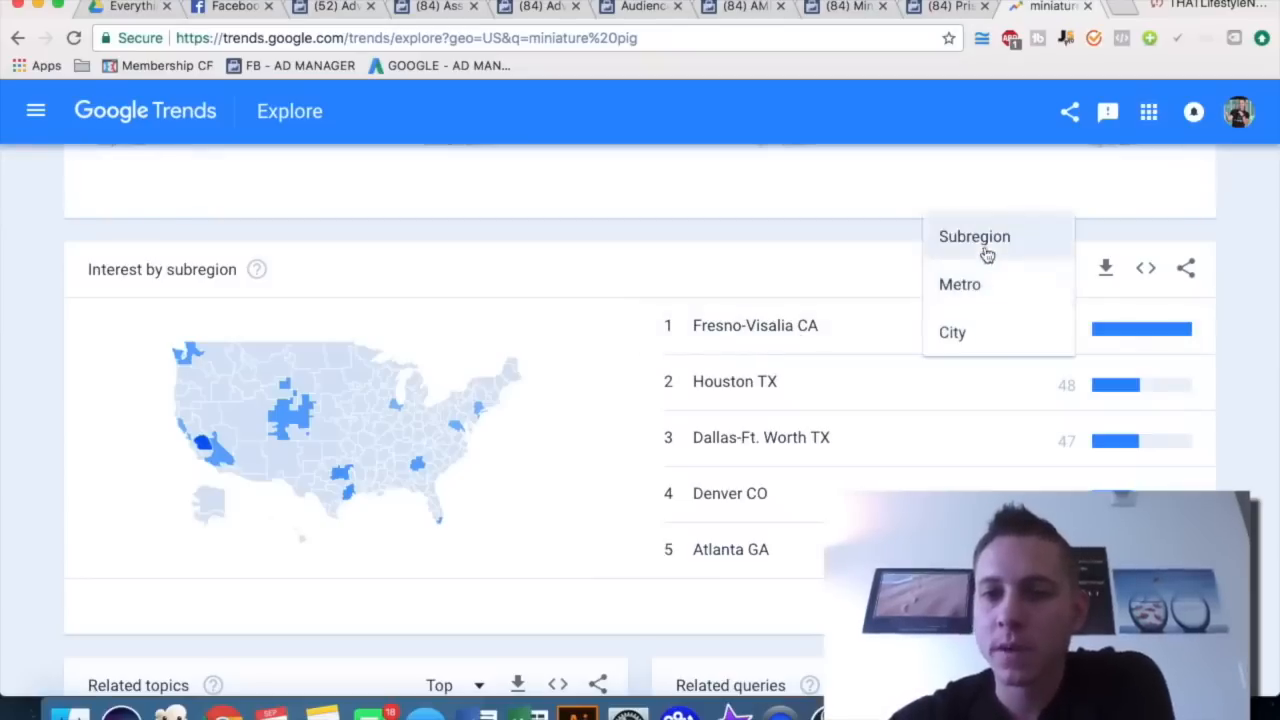
{"action": "left_click", "coordinate": [985, 250]}
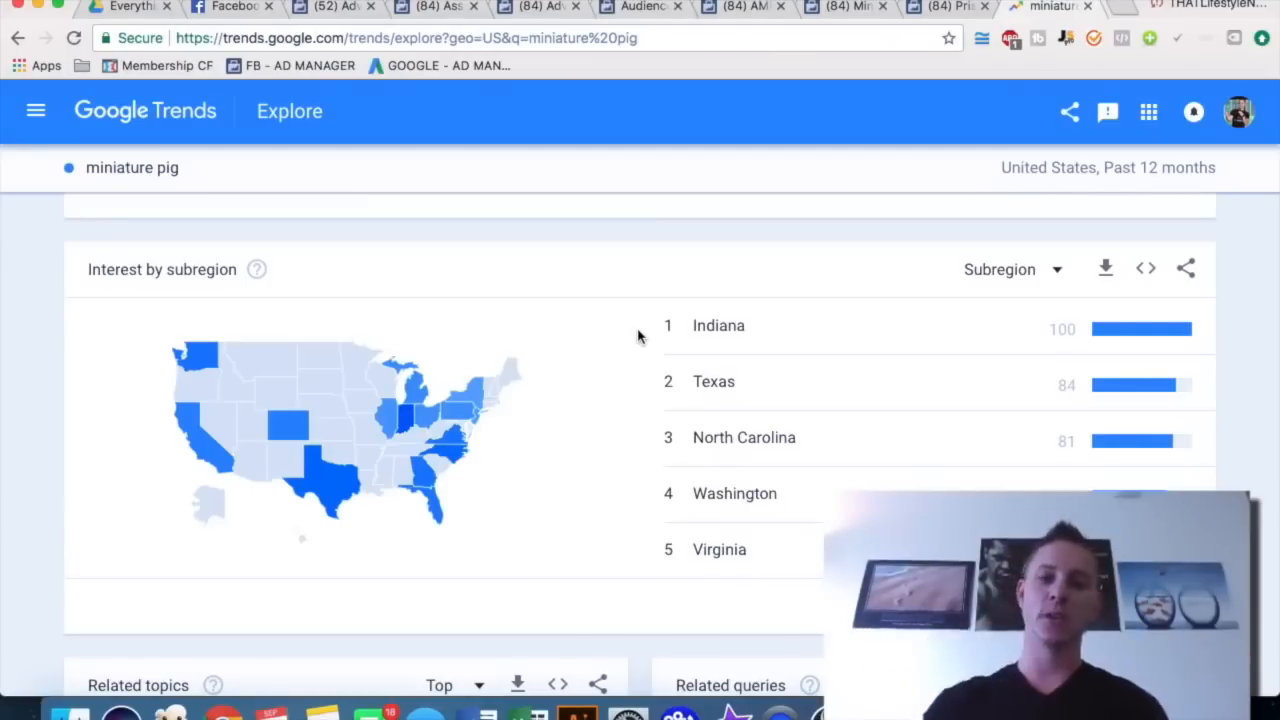
{"action": "left_click", "coordinate": [983, 266]}
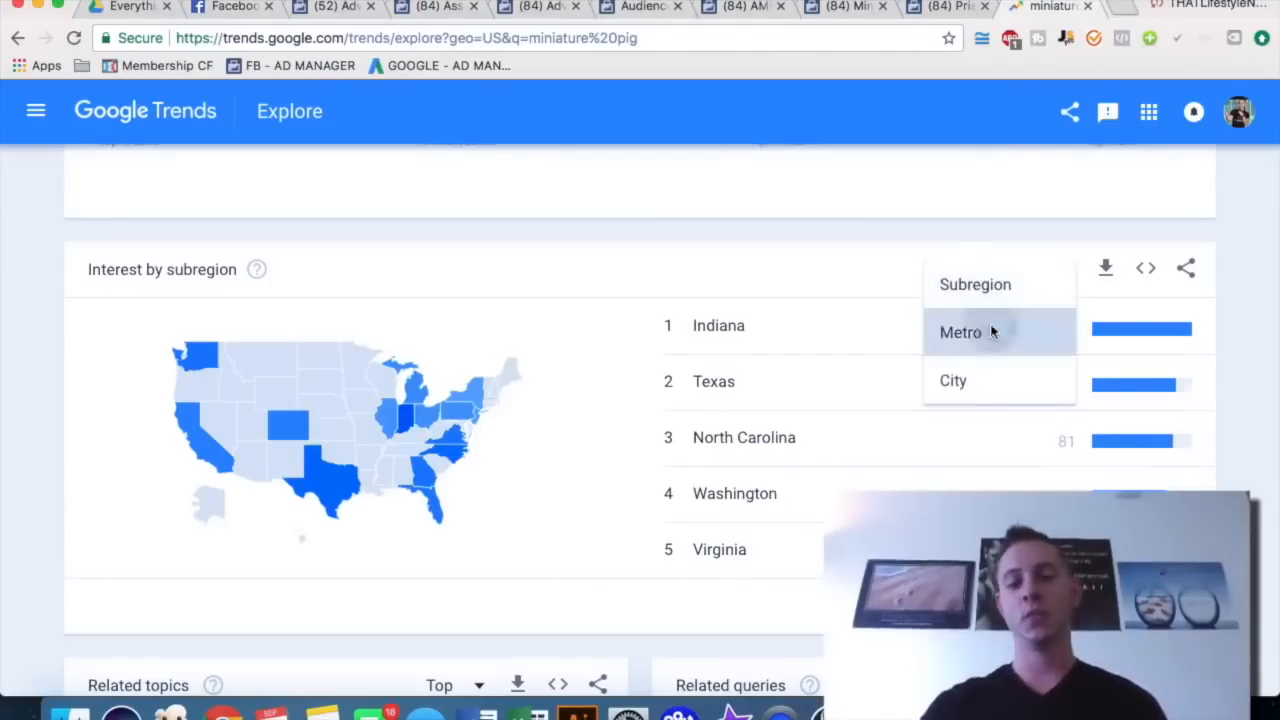
{"action": "left_click", "coordinate": [992, 332]}
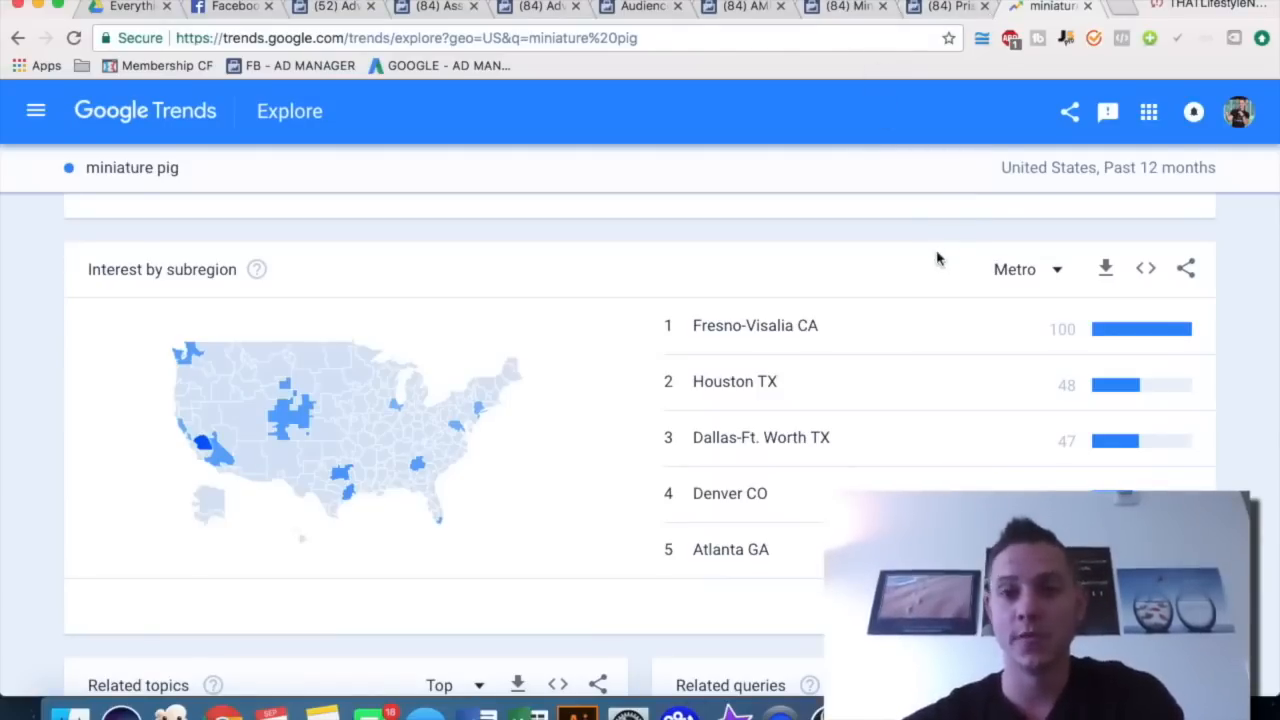
{"action": "left_click", "coordinate": [1020, 270]}
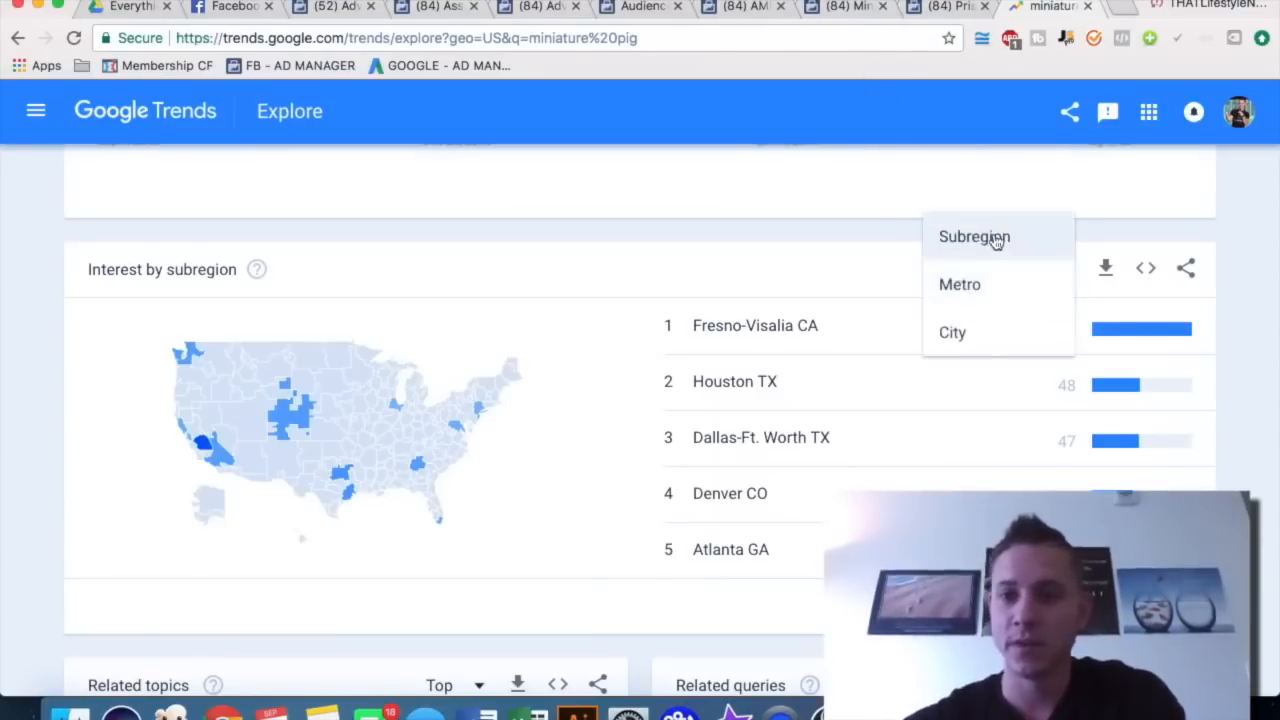
{"action": "left_click", "coordinate": [995, 240]}
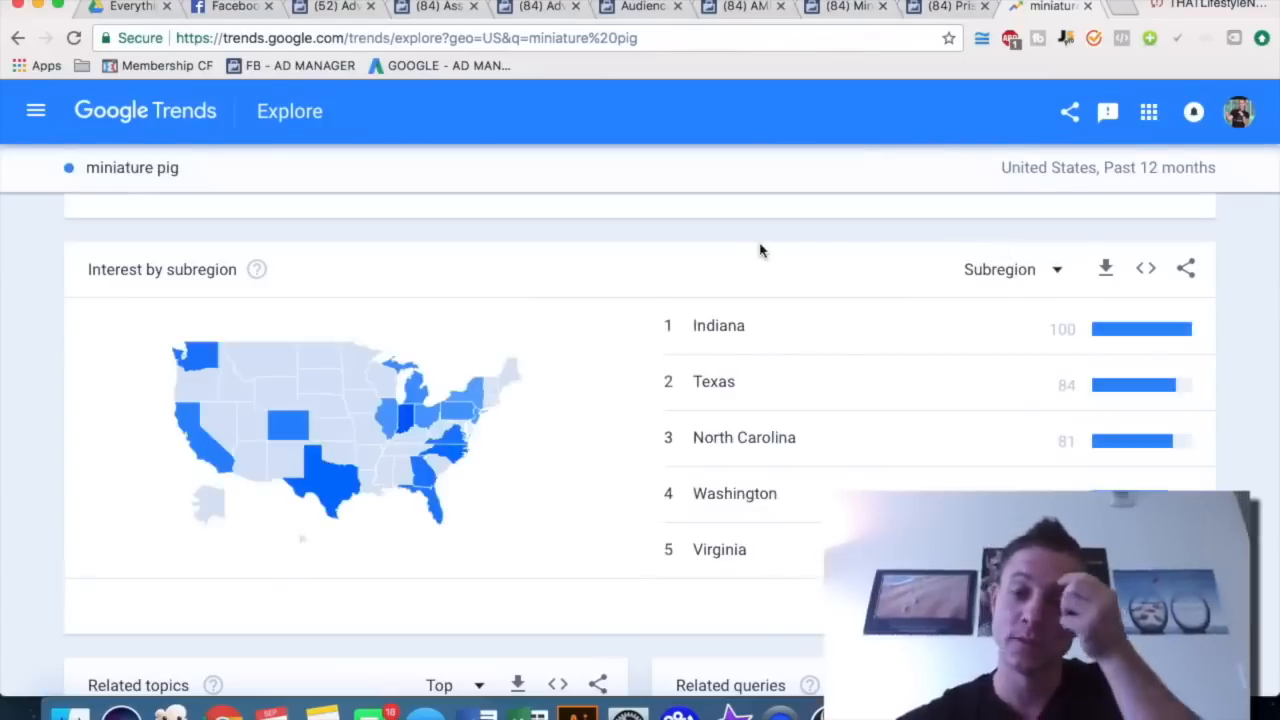
- Revisit the open Mini Pig World and AMPA pages and the Page Likes categories in Audience Insights
{"action": "left_click", "coordinate": [943, 7]}
{"action": "left_click", "coordinate": [834, 8]}
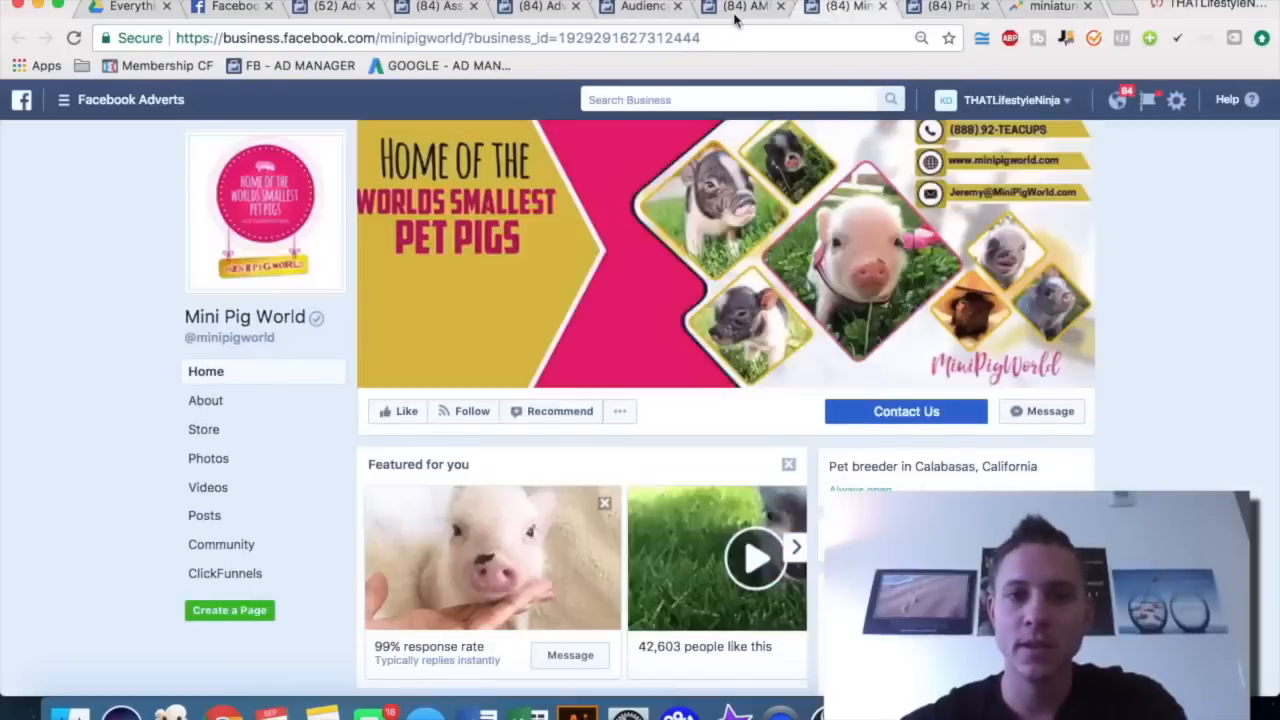
{"action": "left_click", "coordinate": [720, 6]}
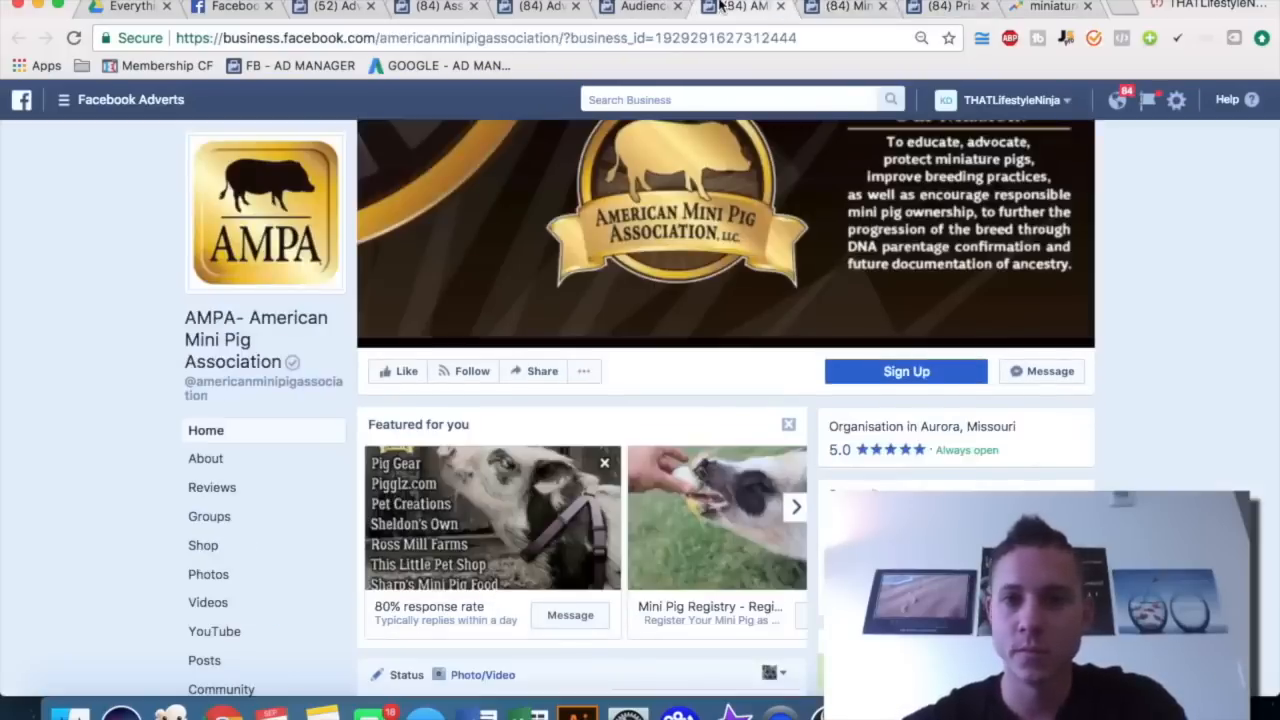
{"action": "left_click", "coordinate": [630, 6]}
{"action": "left_click", "coordinate": [570, 182]}
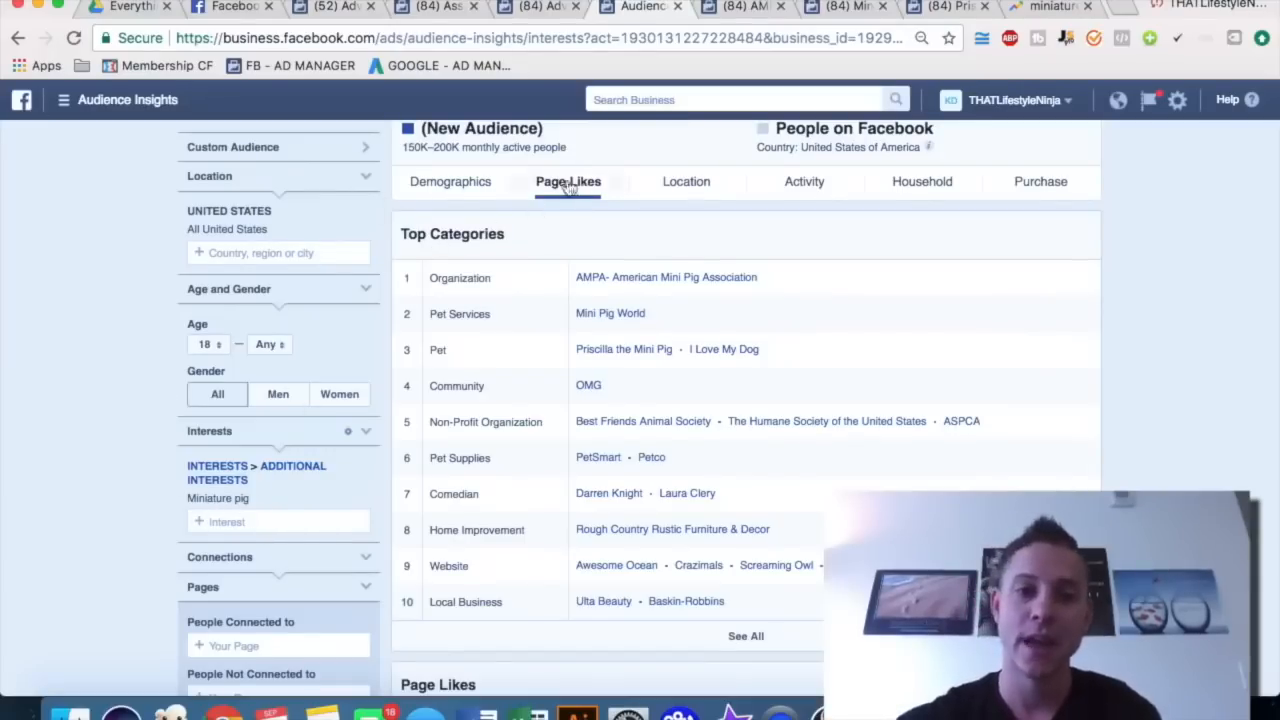
- Switch to the advert set in Adverts Manager and set the audience language to English (All)
{"action": "left_click", "coordinate": [525, 5]}
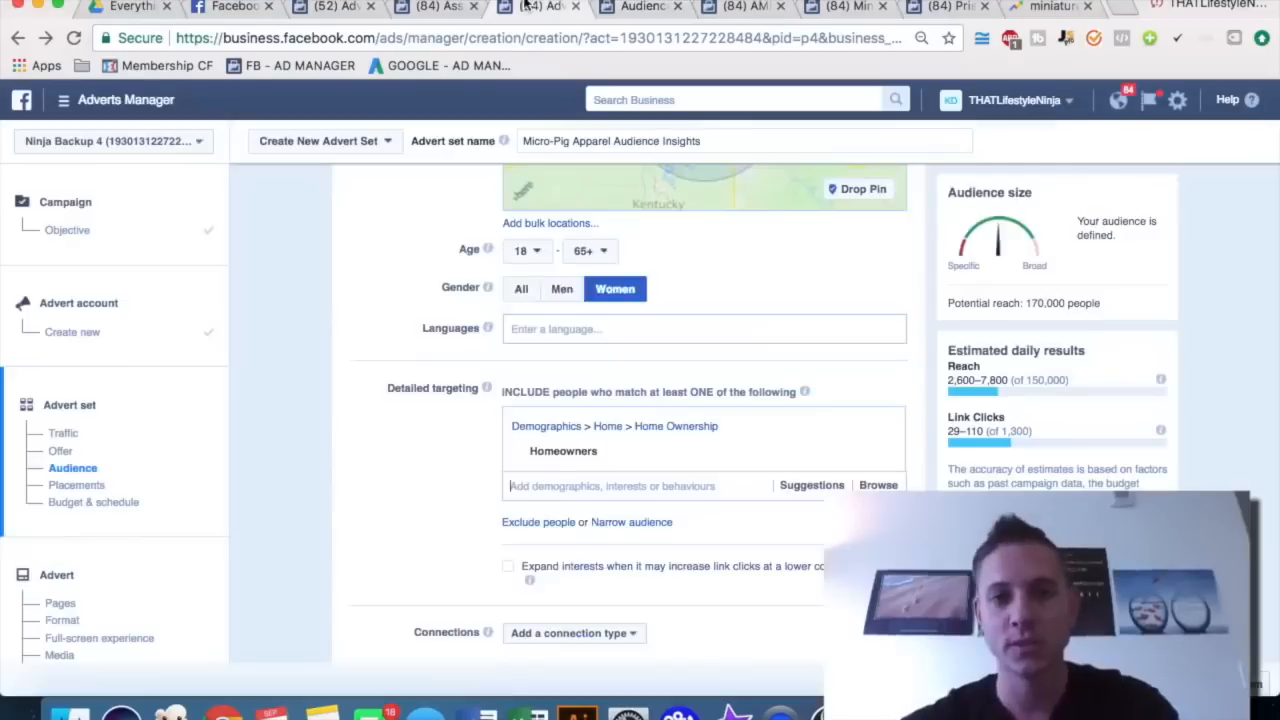
{"action": "left_click", "coordinate": [580, 328]}
{"action": "type", "text": "e"}
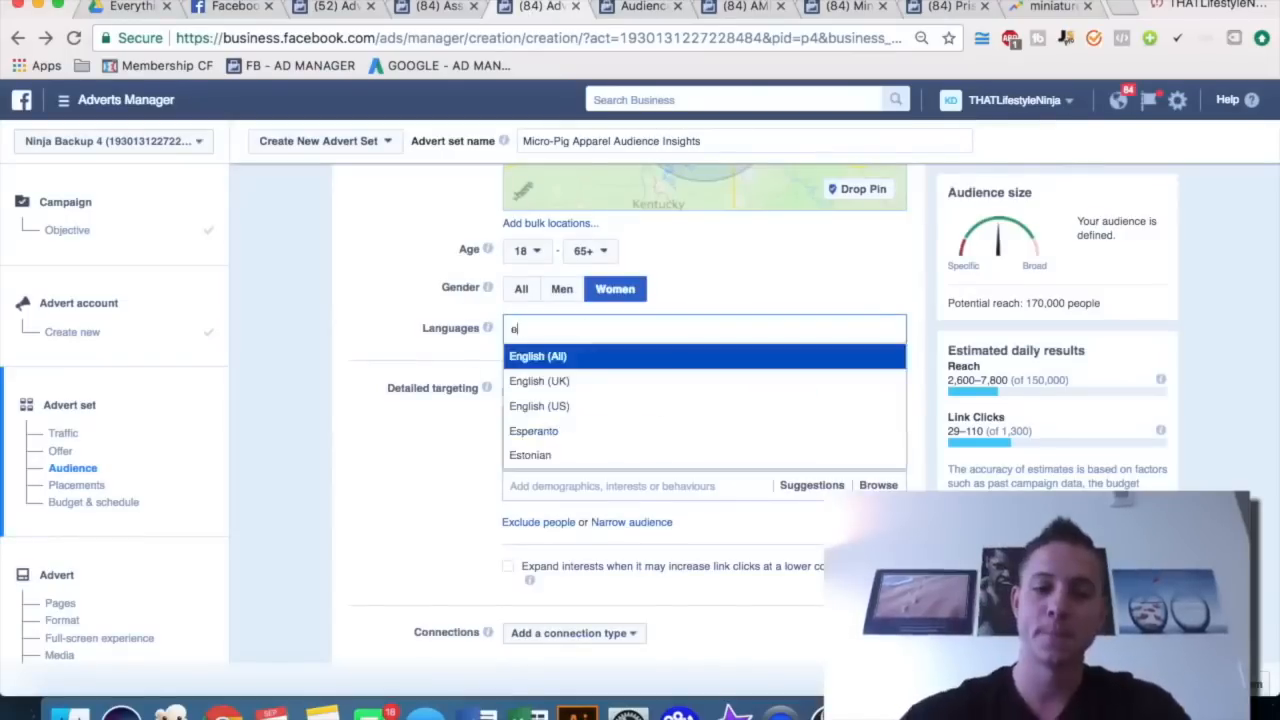
{"action": "type", "text": "nglish"}
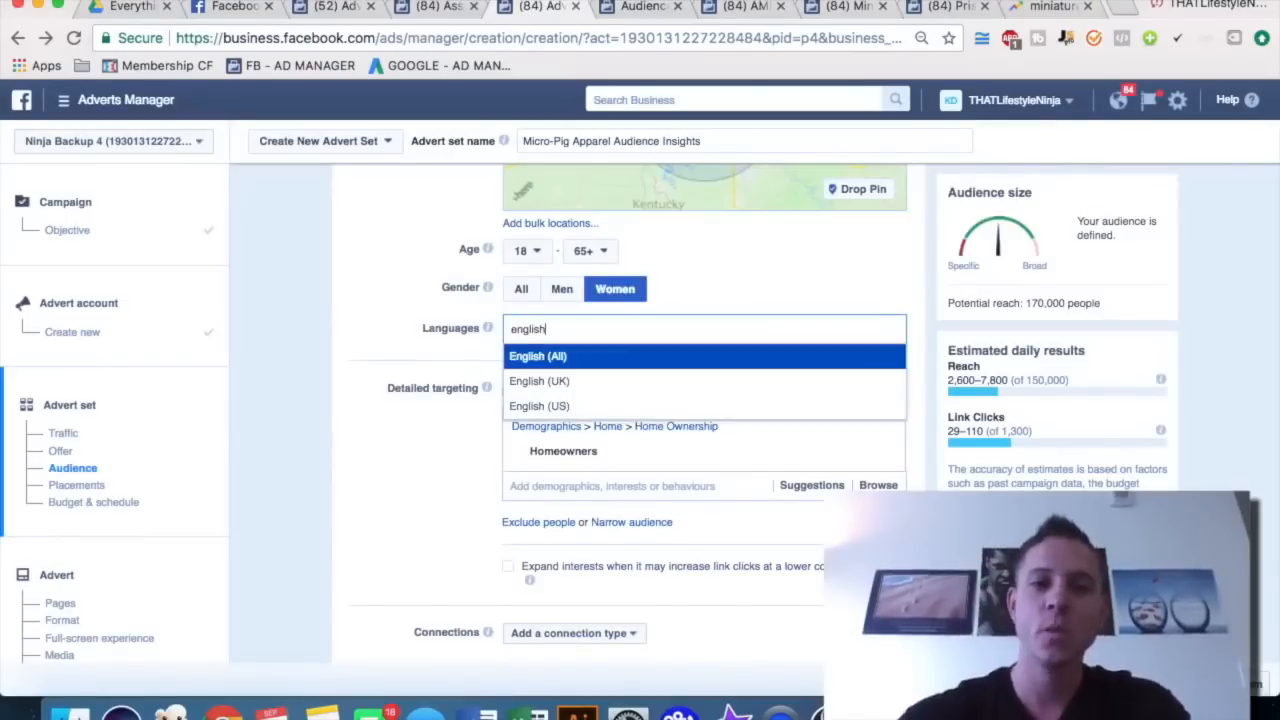
{"action": "left_click", "coordinate": [632, 357]}
{"action": "scroll", "coordinate": [391, 368], "scroll_direction": "down", "scroll_amount": 2}
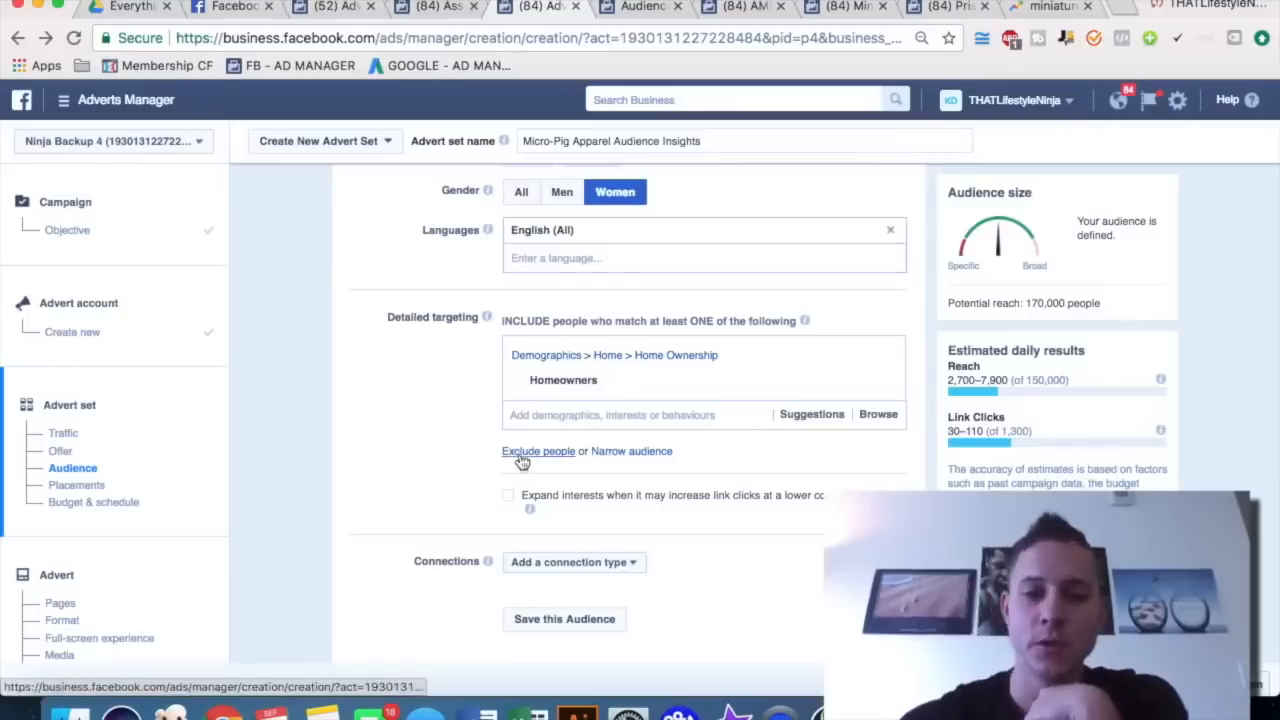
- Narrow the detailed targeting with a must-also-match condition and open the targeting suggestions for the Homeowners group
{"action": "left_click", "coordinate": [641, 455]}
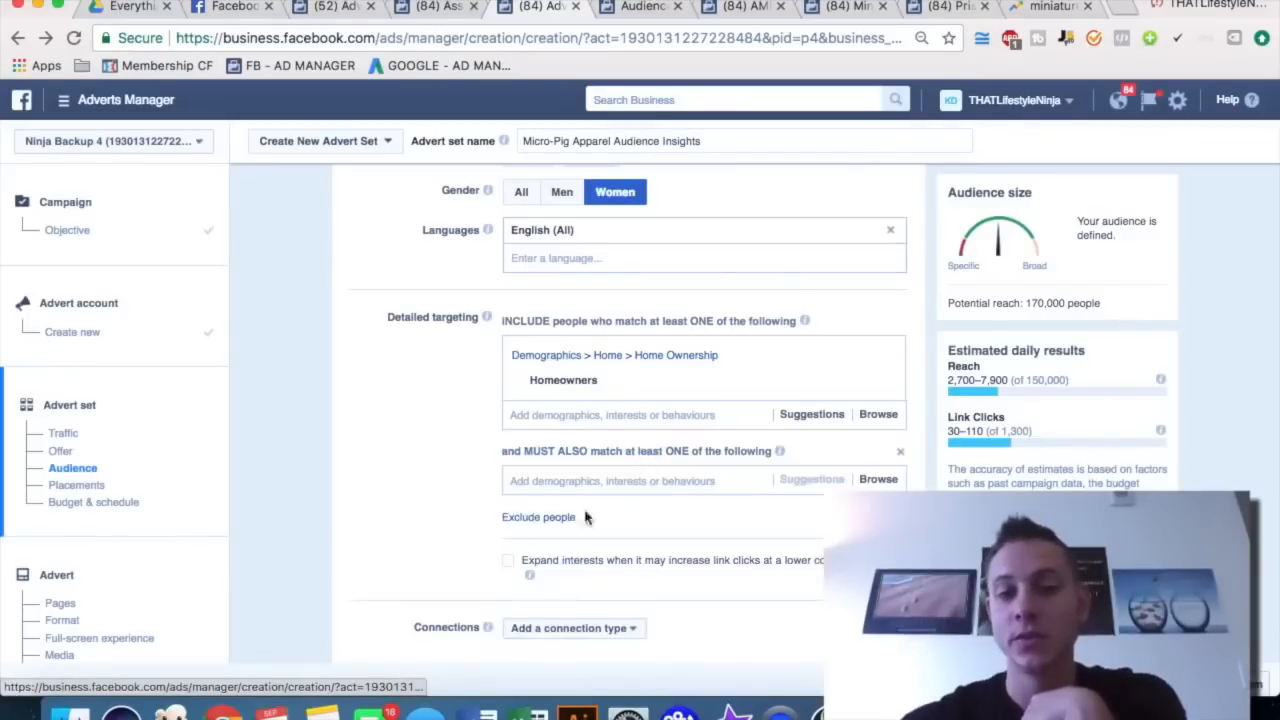
{"action": "triple_click", "coordinate": [549, 450]}
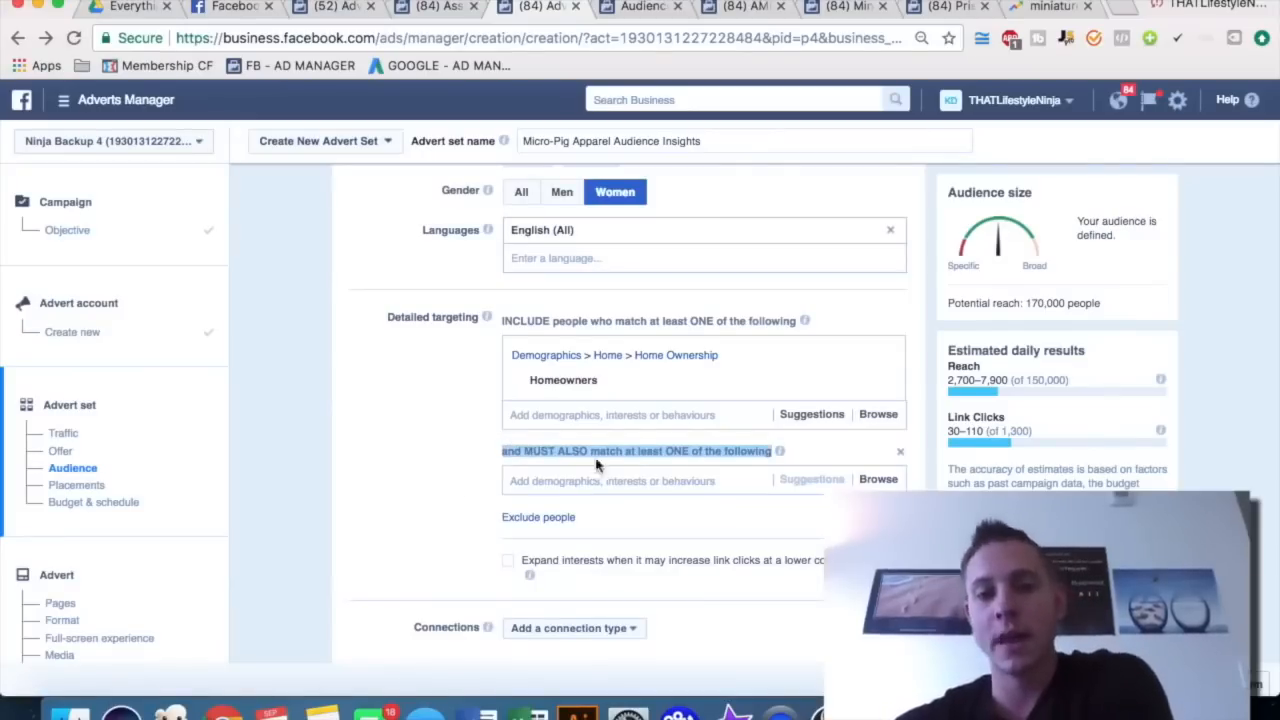
{"action": "left_click", "coordinate": [388, 446]}
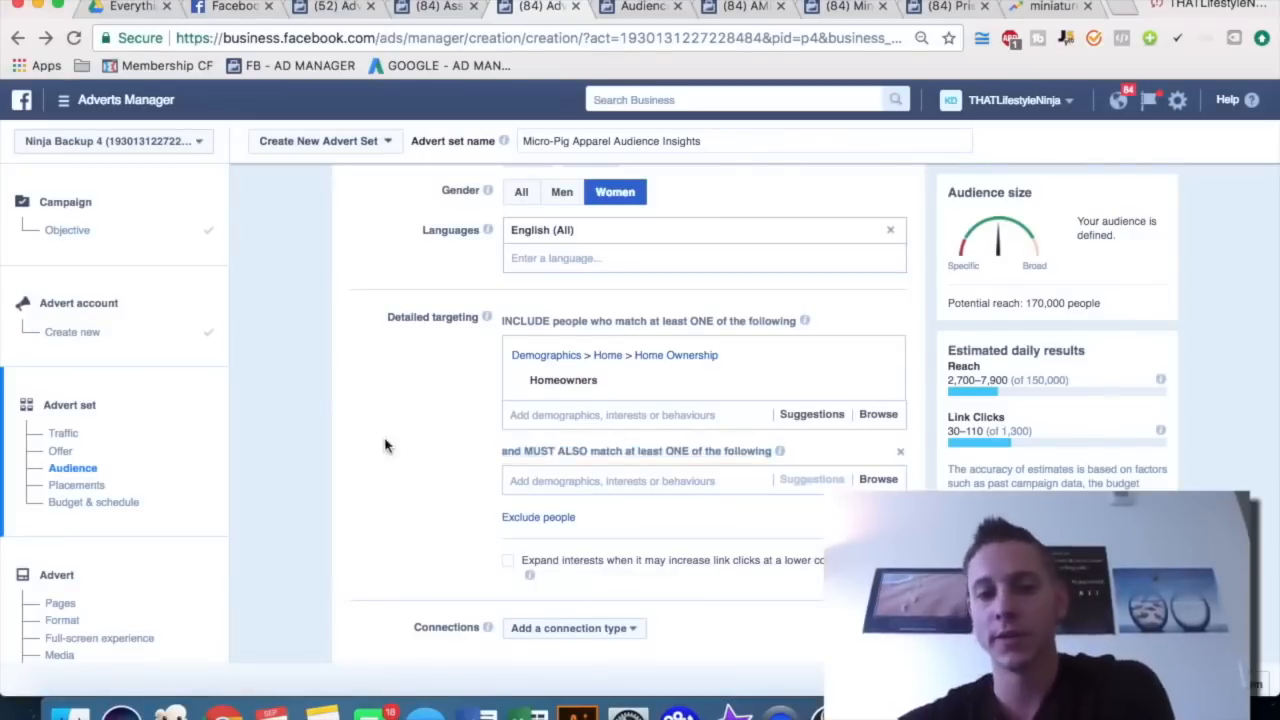
{"action": "left_click", "coordinate": [553, 405]}
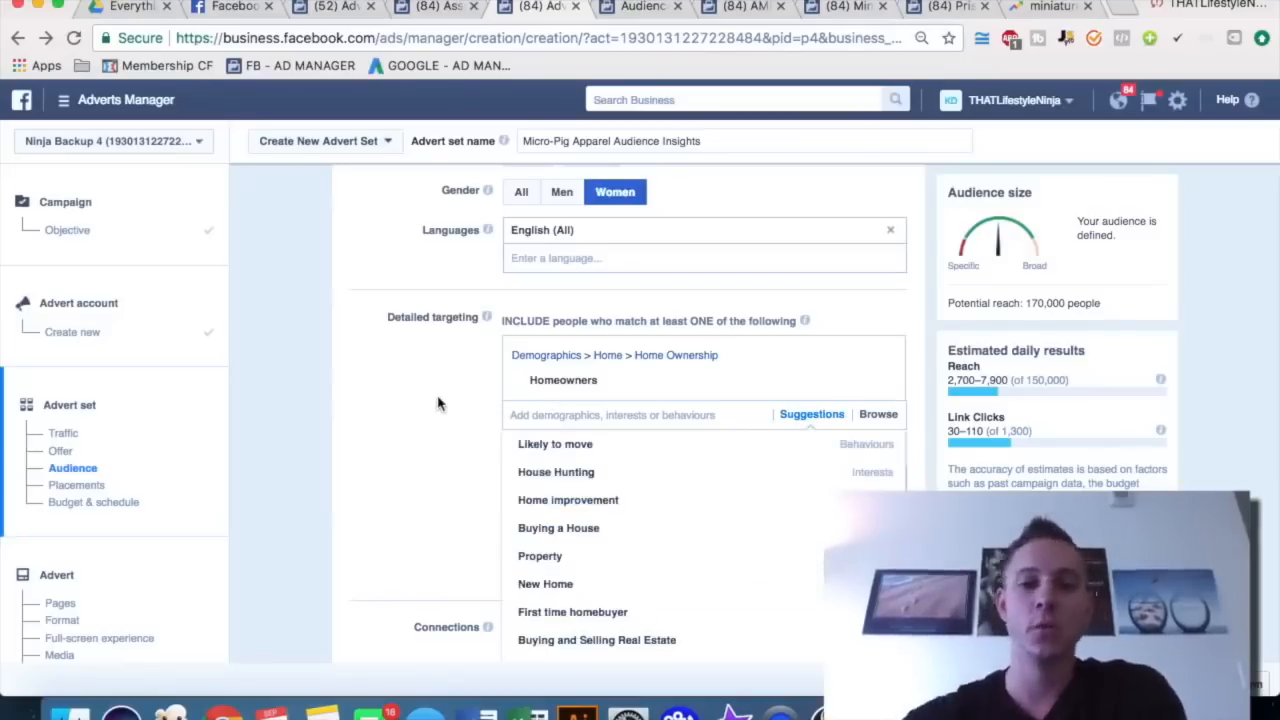
{"action": "mouse_move", "coordinate": [550, 382]}
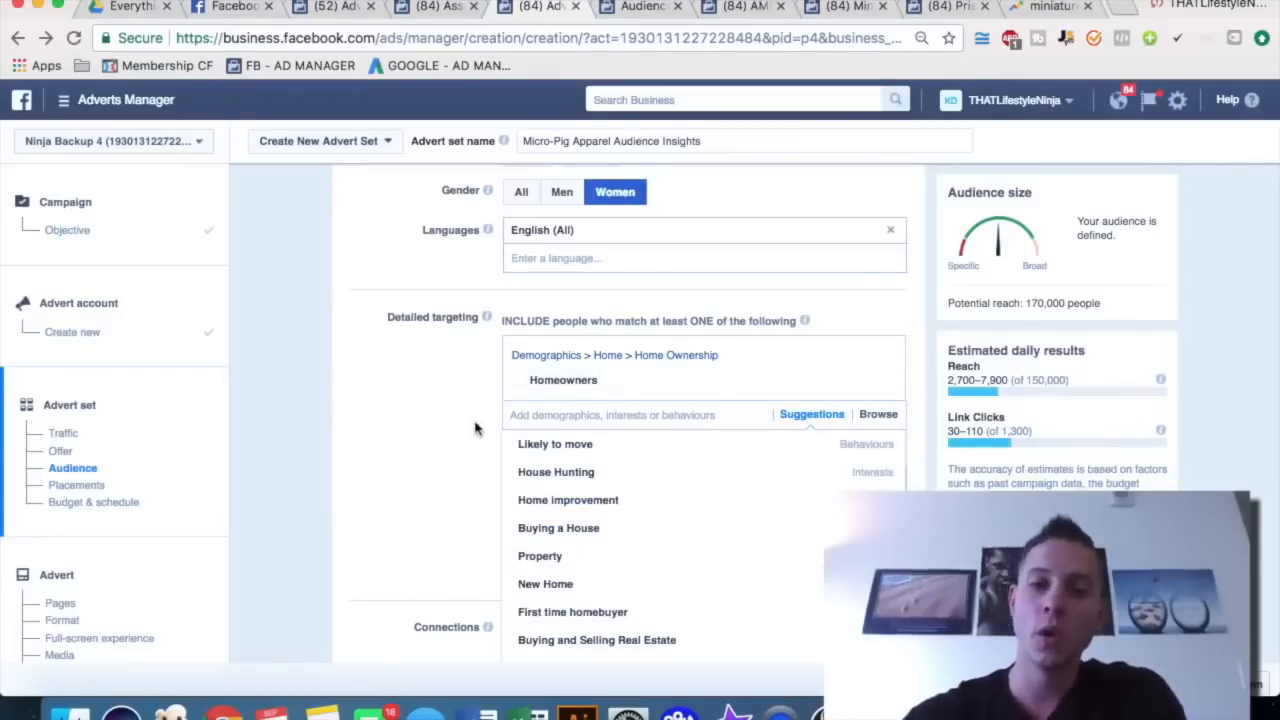
- Revisit the AMPA page and the Page Likes categories for the miniature pig audience in Audience Insights
{"action": "left_click", "coordinate": [746, 8]}
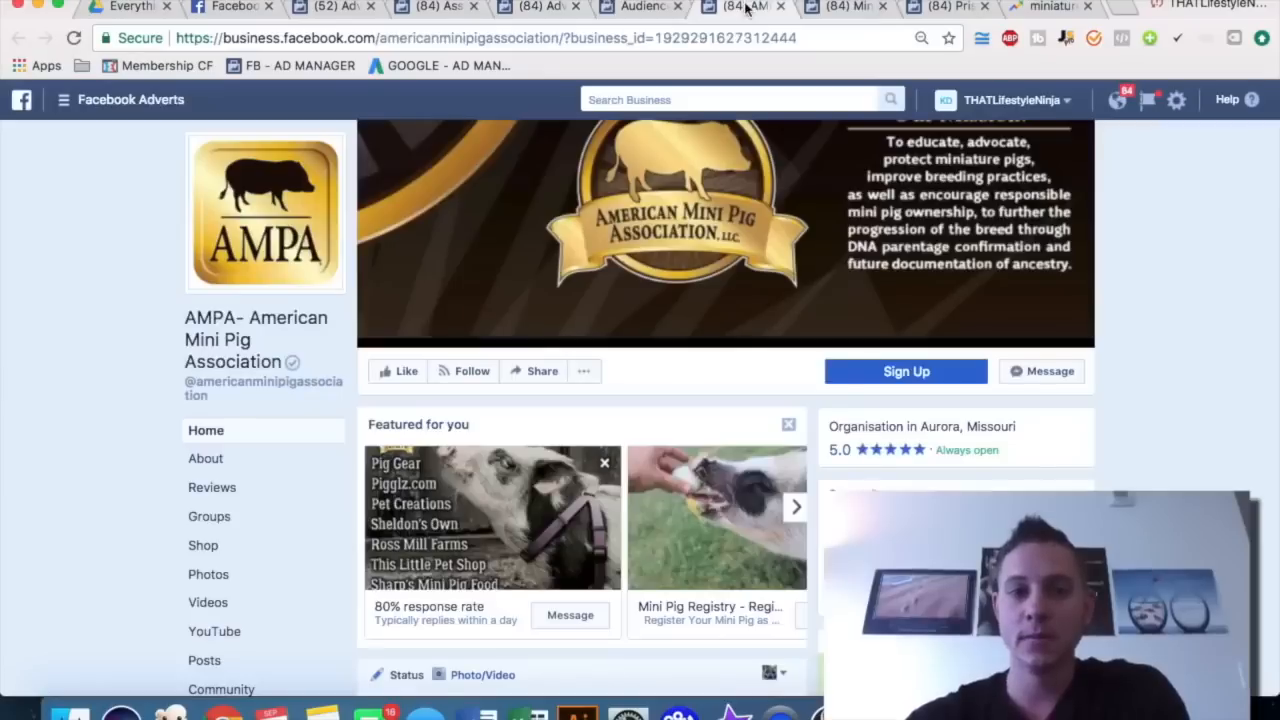
{"action": "left_click", "coordinate": [841, 8]}
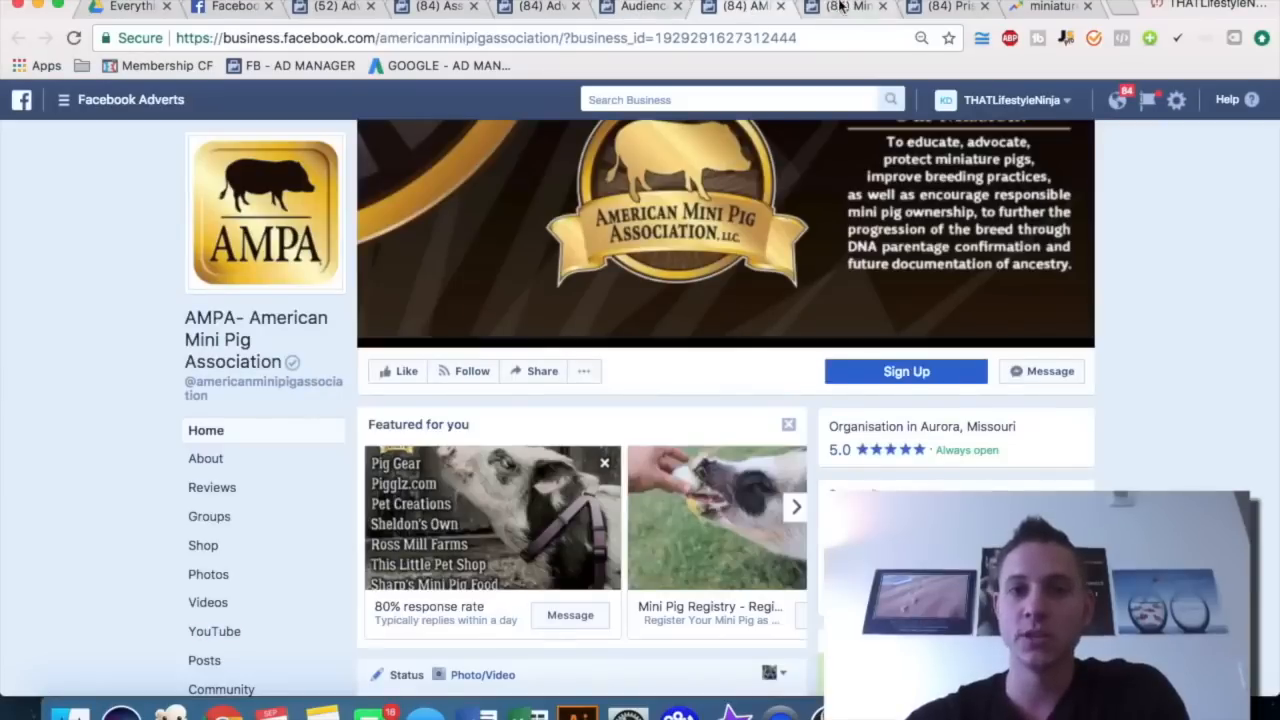
{"action": "left_click", "coordinate": [649, 8]}
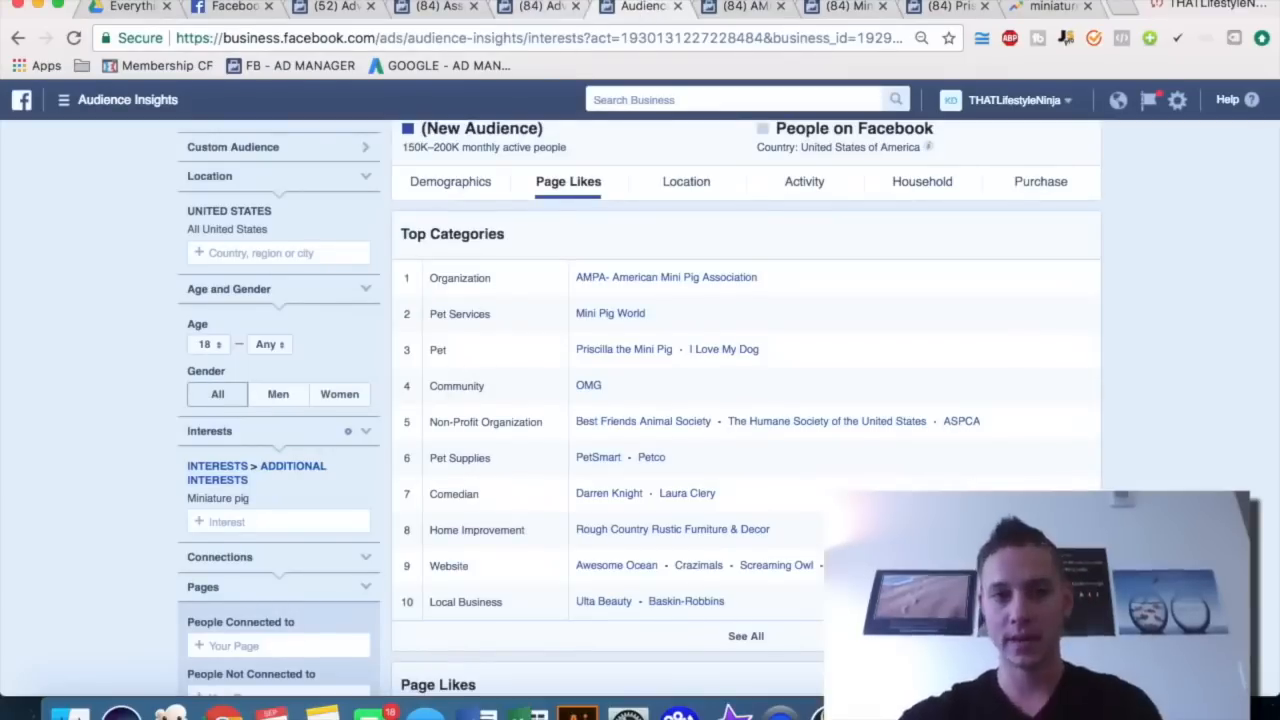
- Return to the advert set and add the Miniature pig interest to the must-also-match condition
{"action": "left_click", "coordinate": [541, 8]}
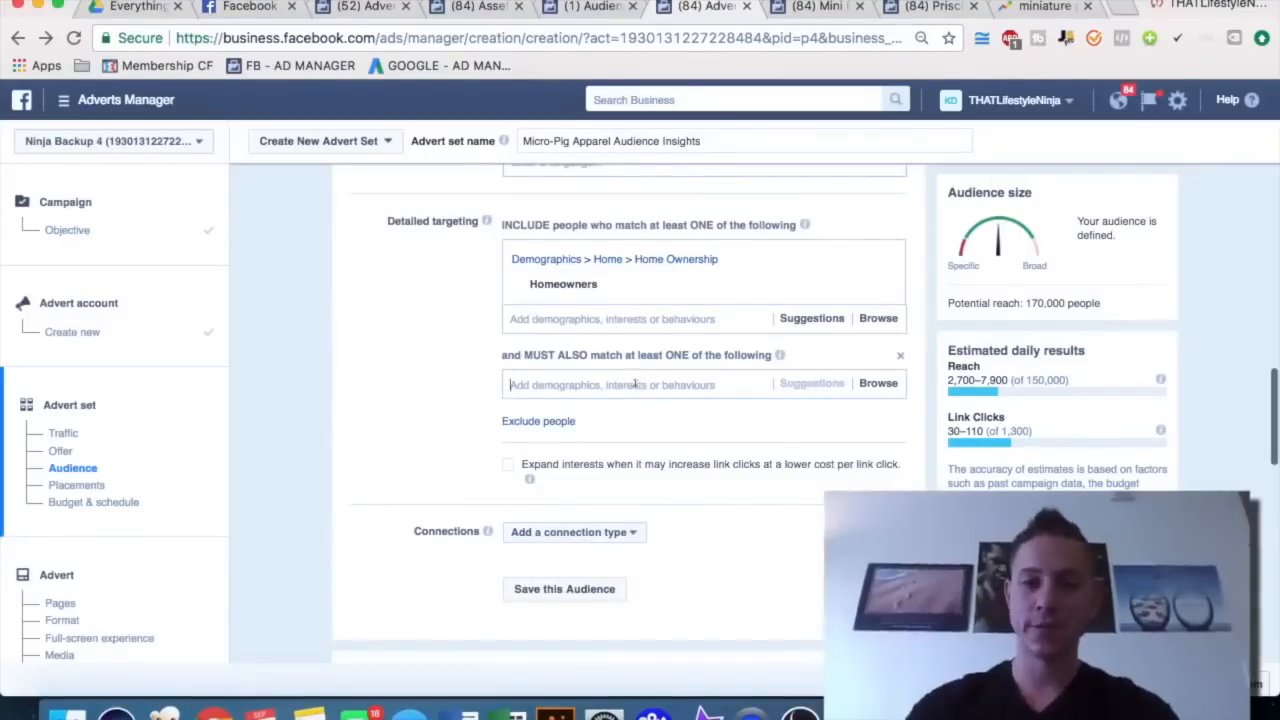
{"action": "left_click", "coordinate": [635, 384]}
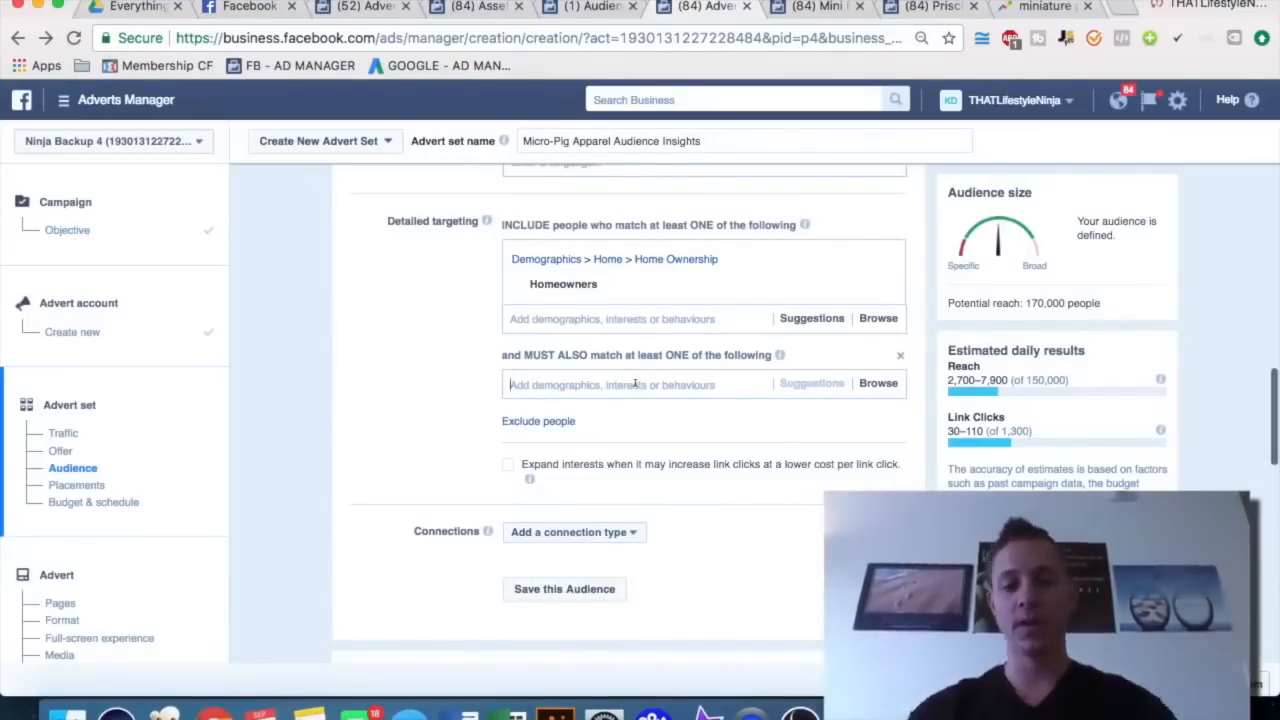
{"action": "type", "text": "miniature pig"}
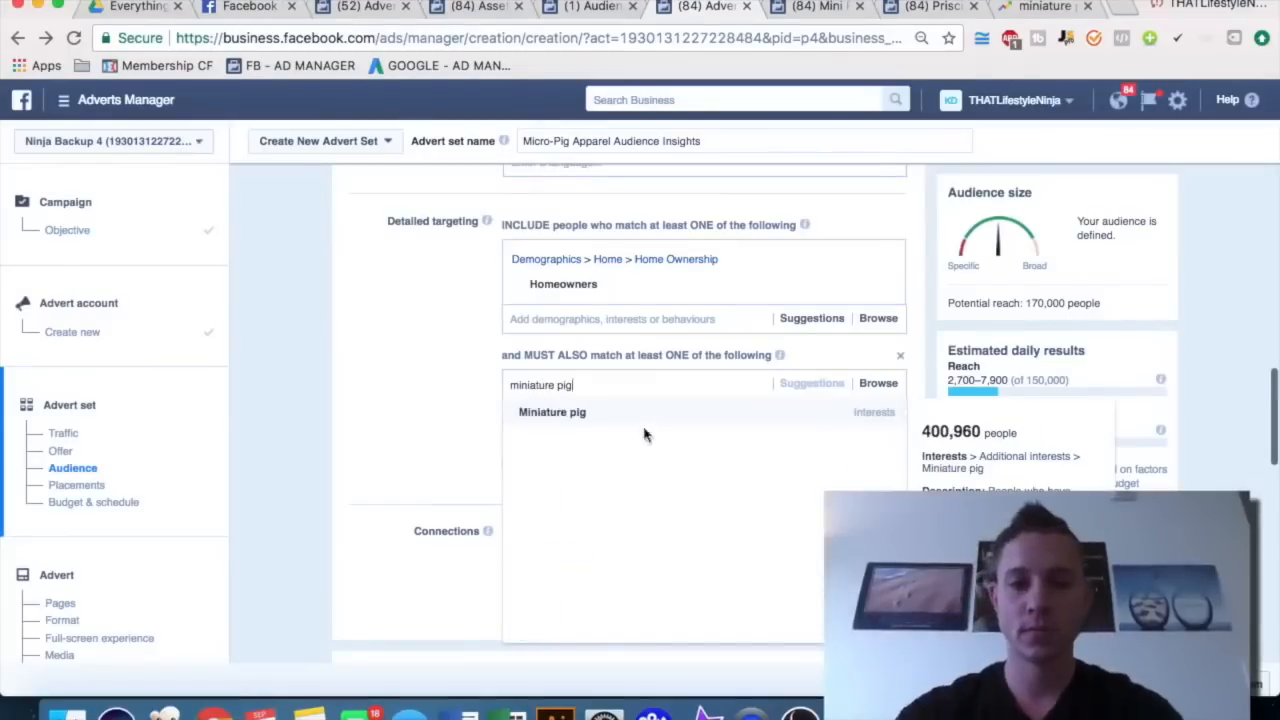
{"action": "left_click", "coordinate": [505, 418]}
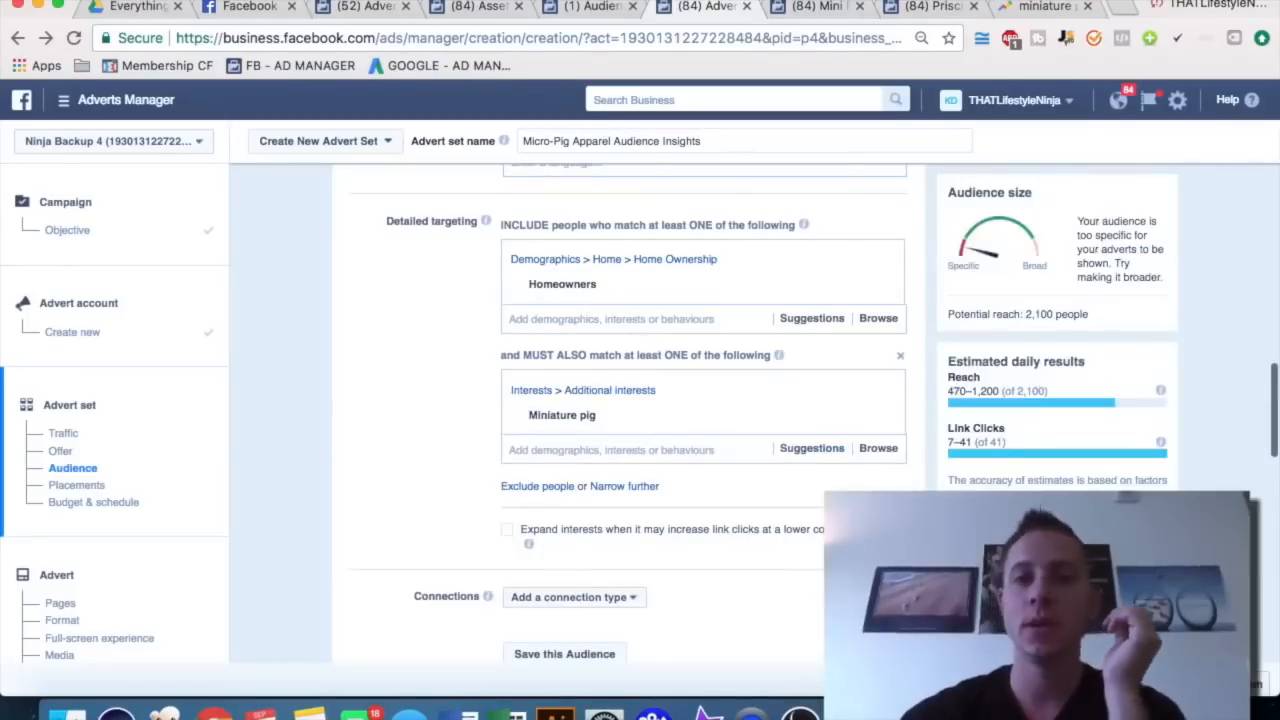
- Examine the Page Likes list and the household income breakdown for the miniature pig audience in Audience Insights
{"action": "left_click", "coordinate": [612, 14]}
{"action": "scroll", "coordinate": [797, 274], "scroll_direction": "up", "scroll_amount": 1}
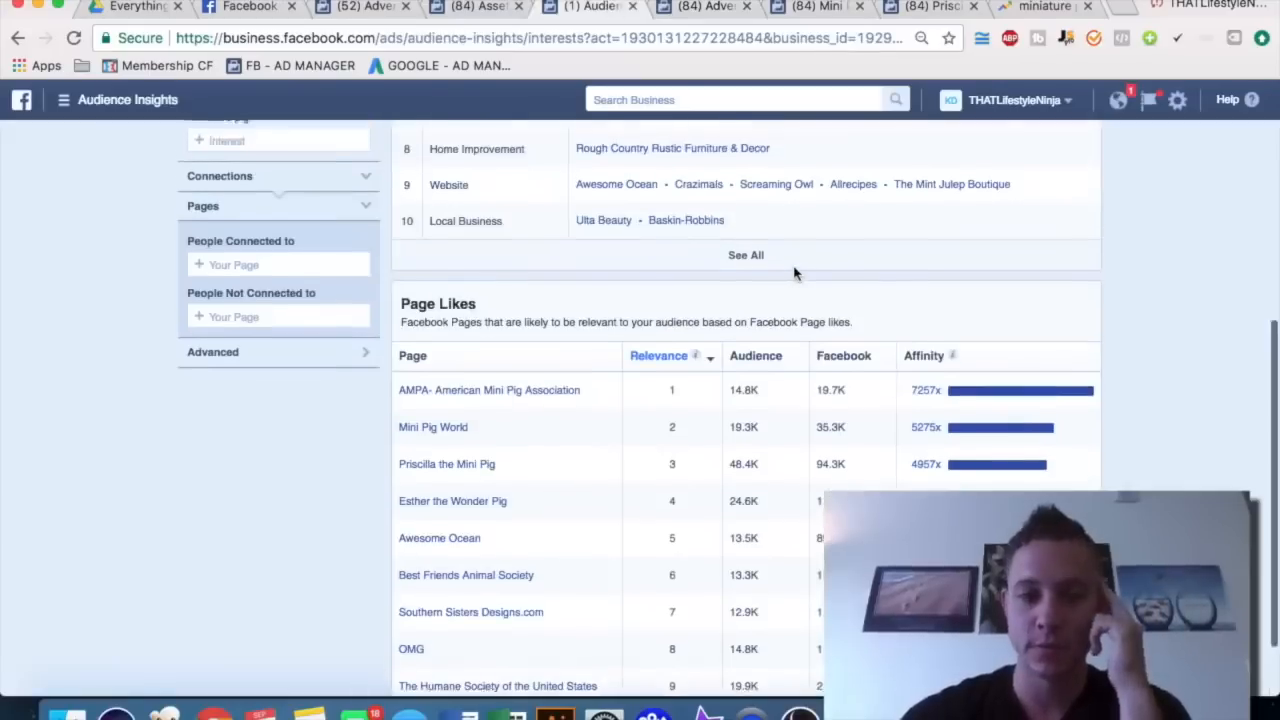
{"action": "scroll", "coordinate": [797, 272], "scroll_direction": "down", "scroll_amount": 2}
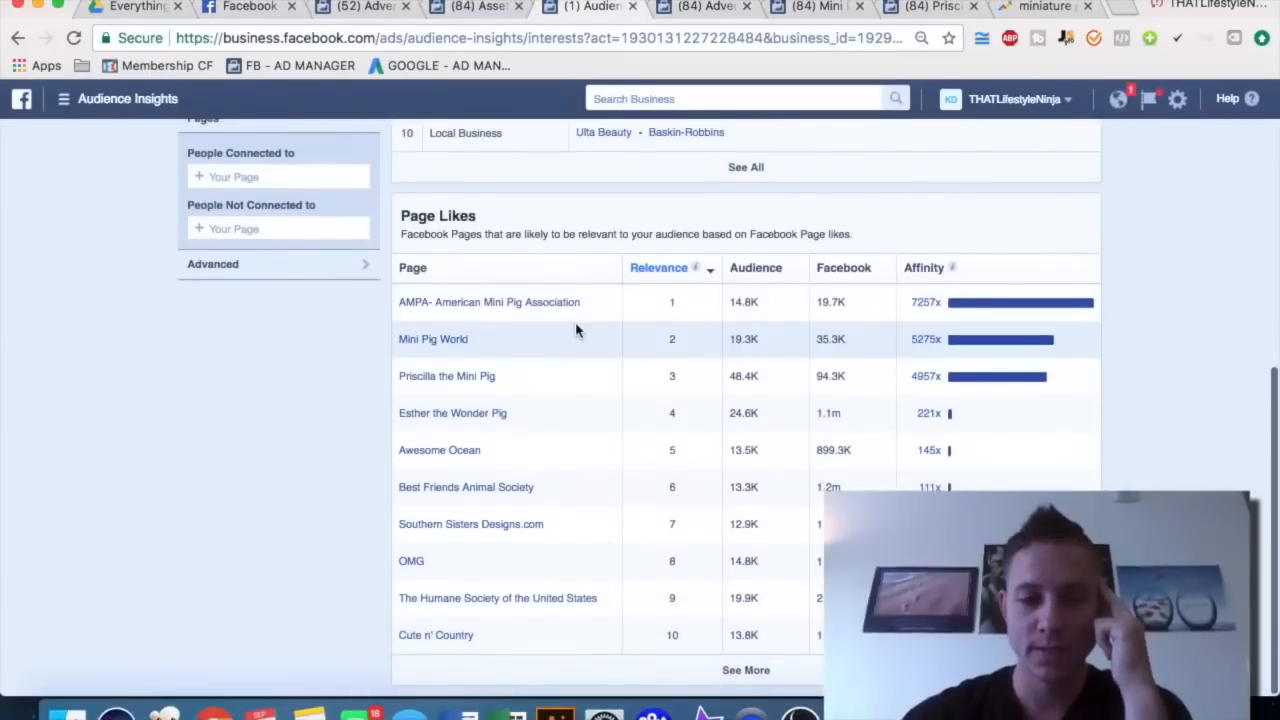
{"action": "scroll", "coordinate": [576, 335], "scroll_direction": "up", "scroll_amount": 5}
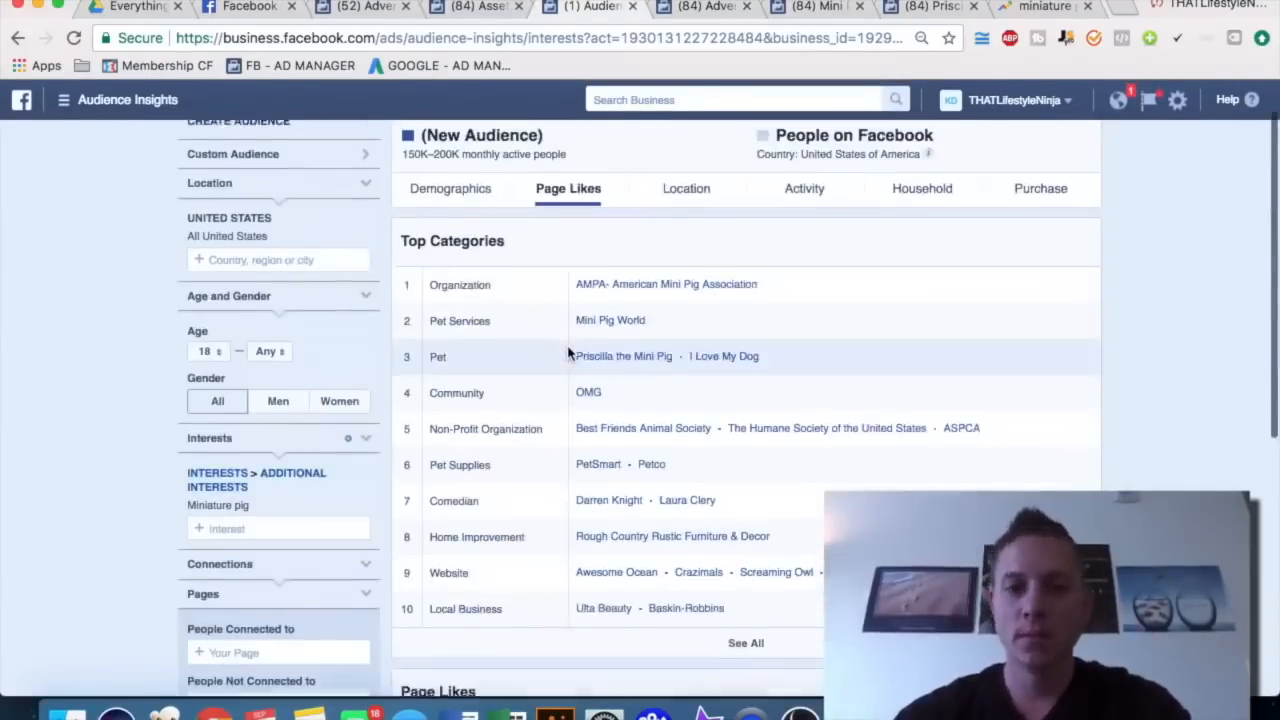
{"action": "left_click", "coordinate": [928, 236]}
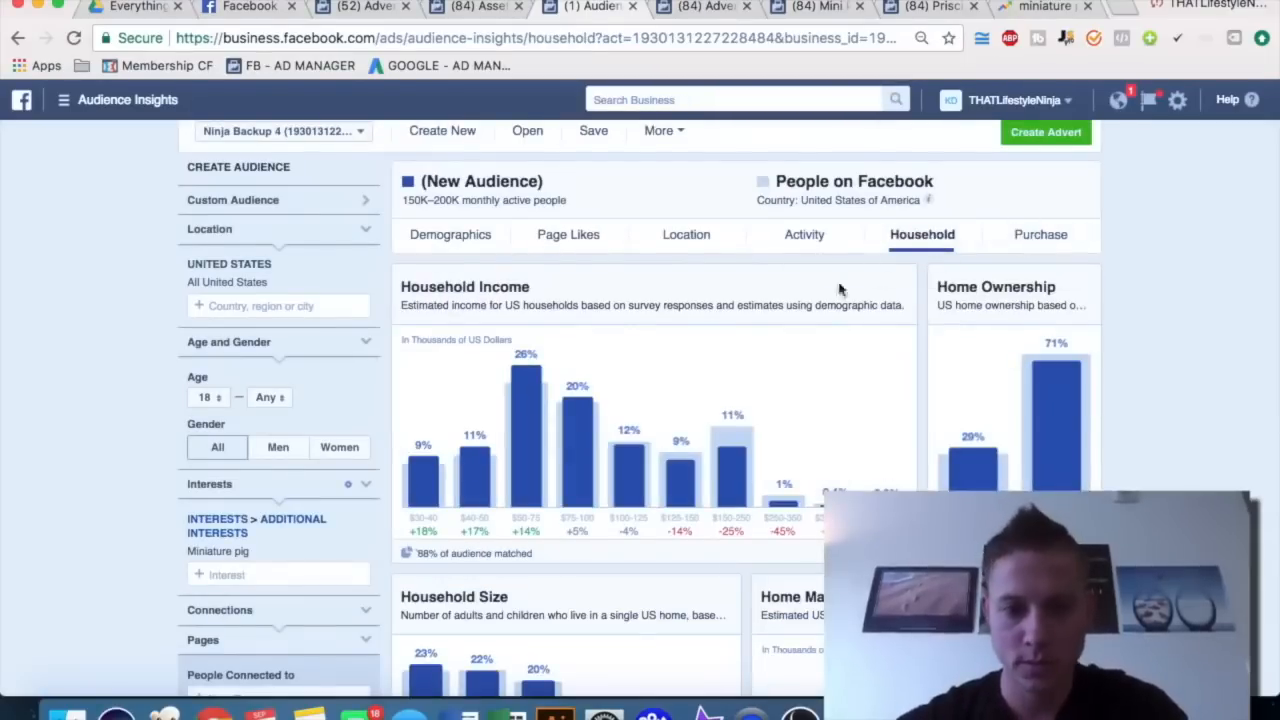
{"action": "mouse_move", "coordinate": [526, 490]}
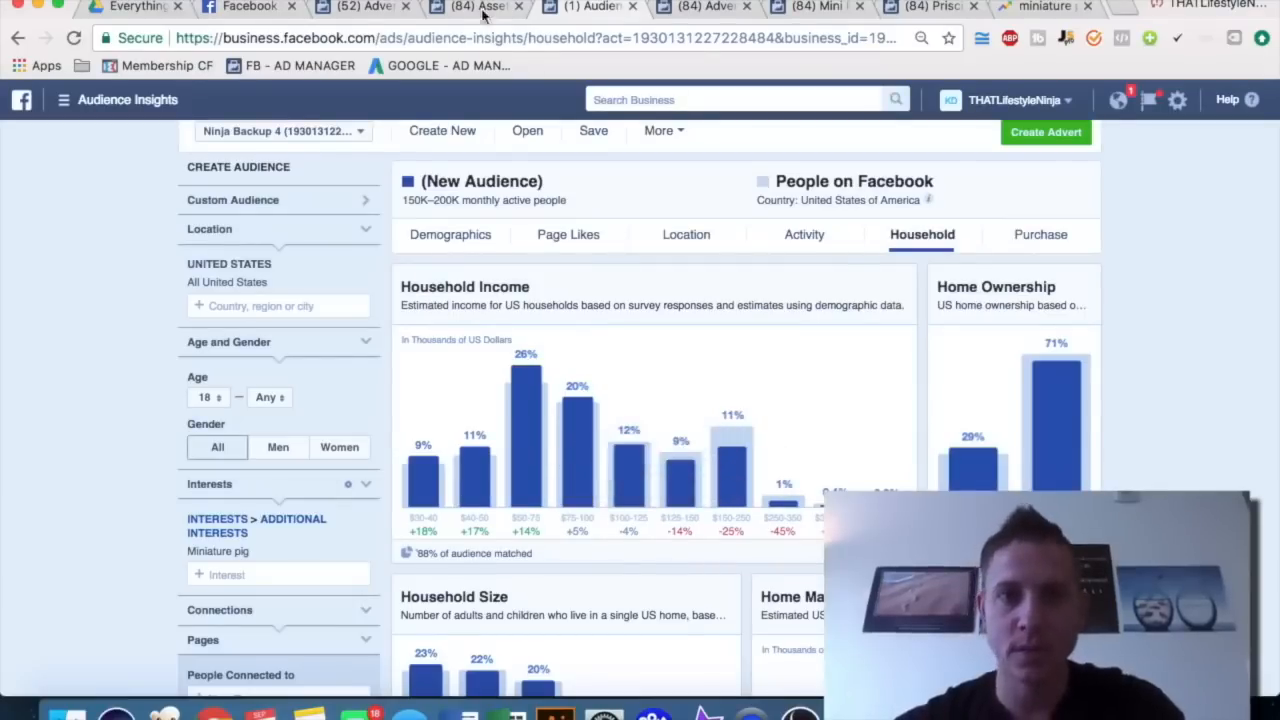
- Return to the advert set and open the Demographics > Financial > Income ranges for the Homeowners group
{"action": "left_click", "coordinate": [700, 7]}
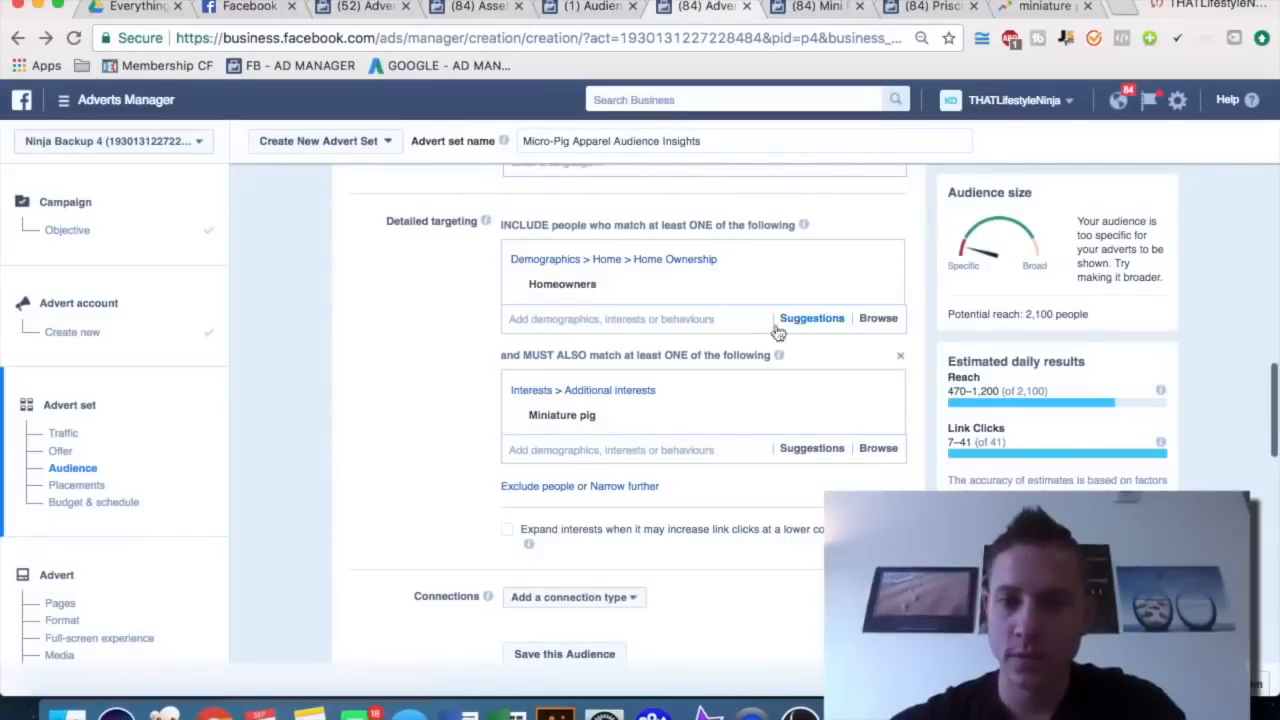
{"action": "left_click", "coordinate": [872, 320]}
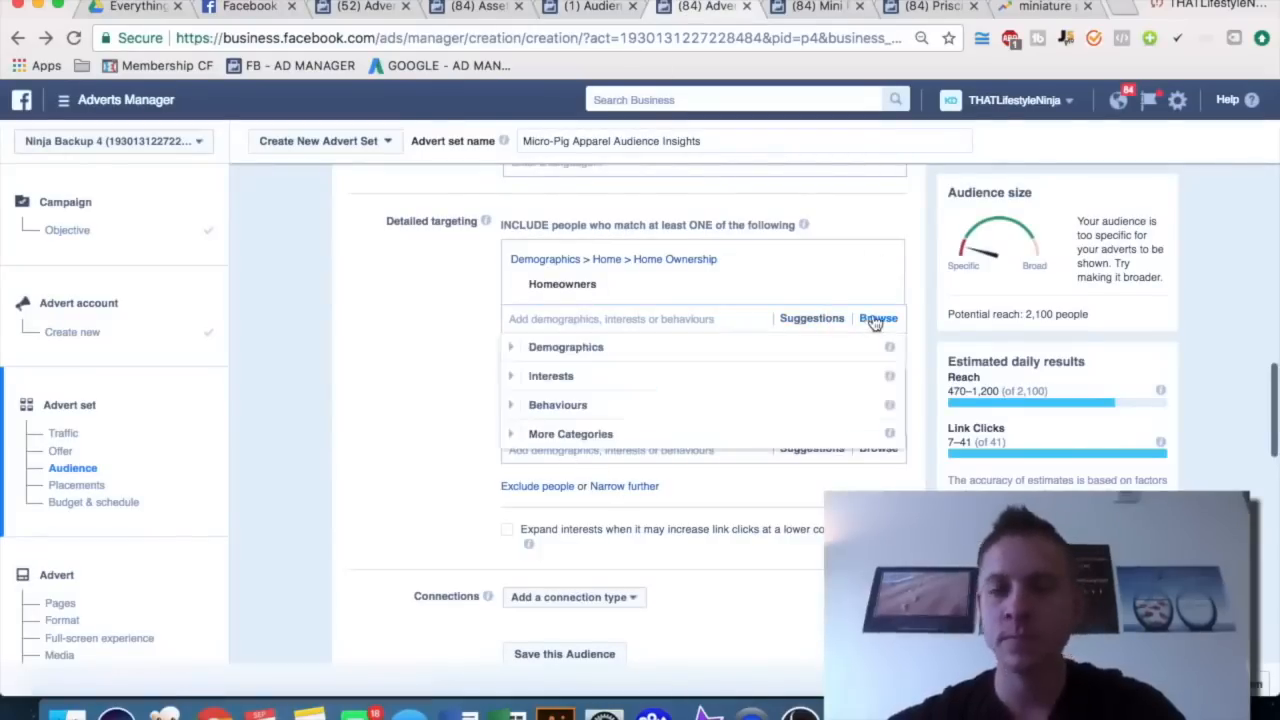
{"action": "left_click", "coordinate": [708, 356]}
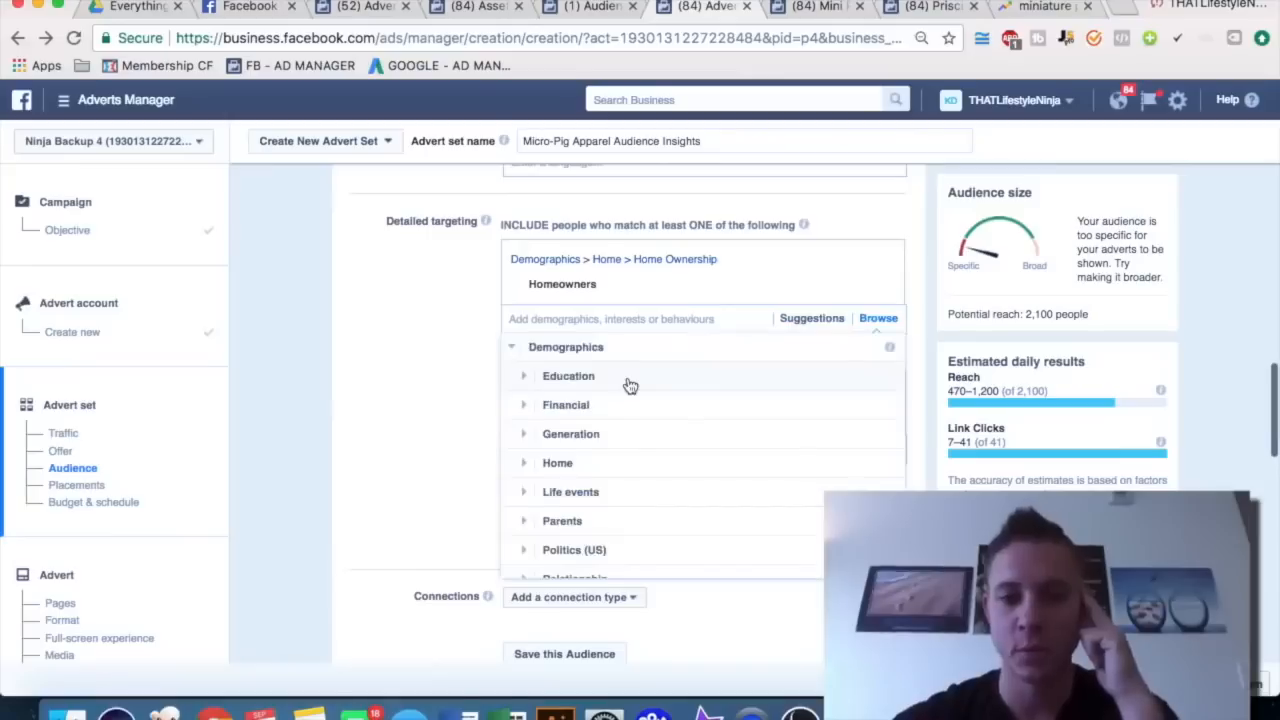
{"action": "left_click", "coordinate": [580, 405]}
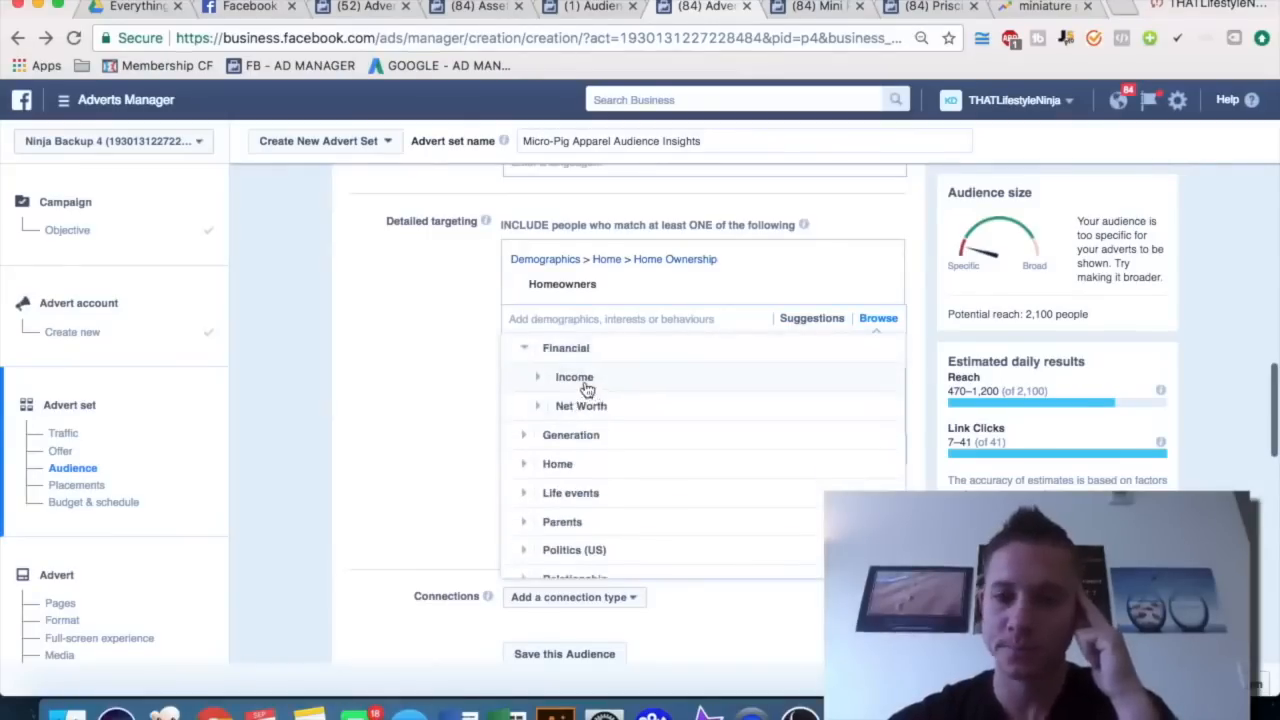
{"action": "left_click", "coordinate": [586, 384]}
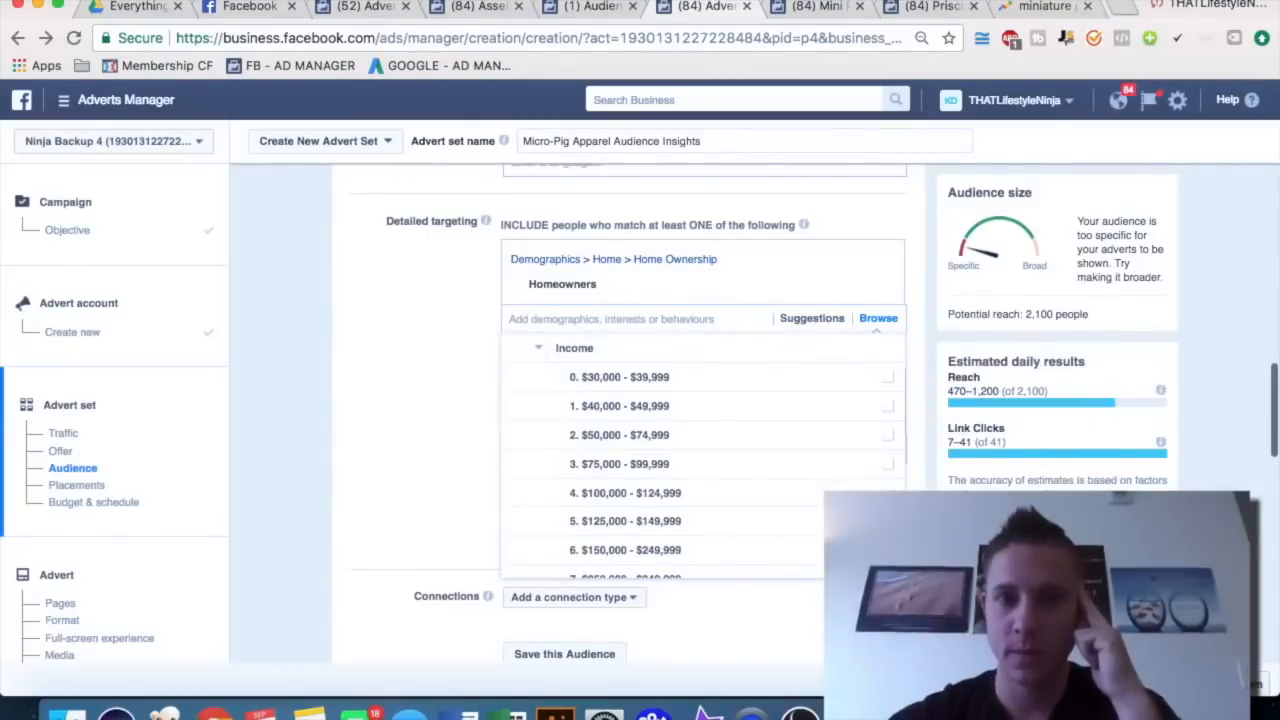
- Check the household income chart in Audience Insights and add the $50,000 - $74,999 and $75,000 - $99,999 income ranges beside Homeowners
{"action": "left_click", "coordinate": [590, 6]}
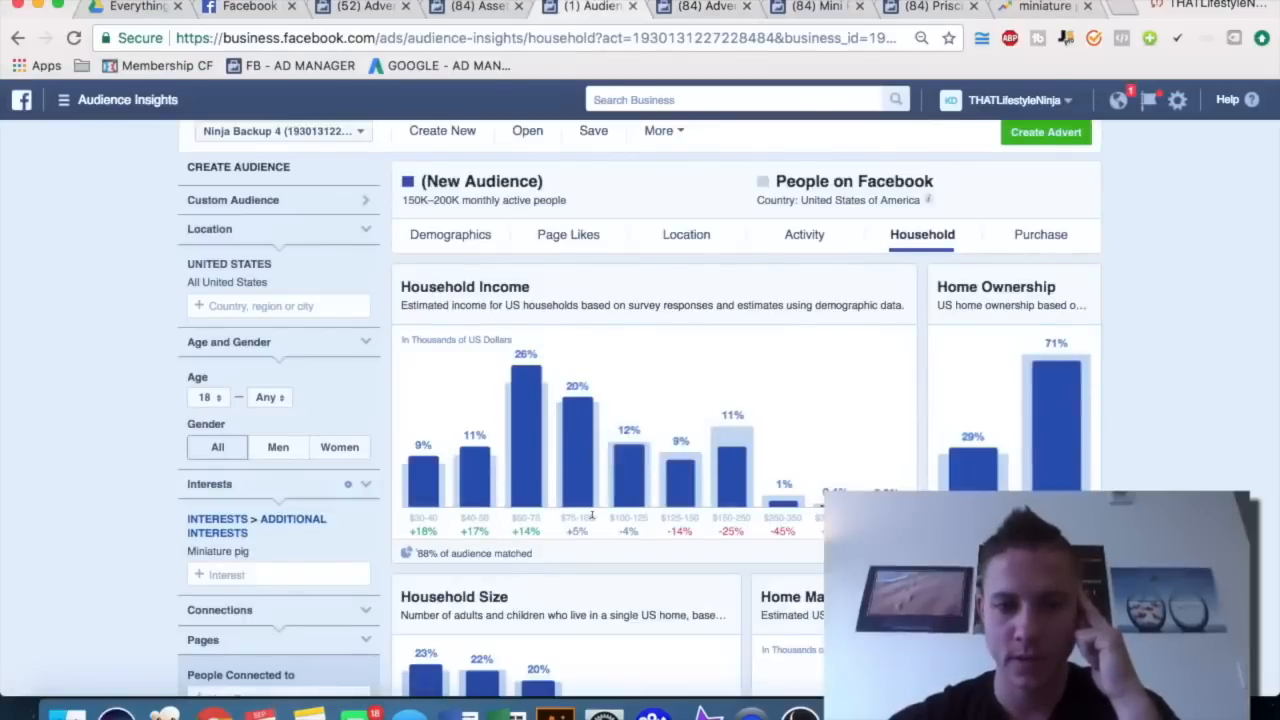
{"action": "left_click", "coordinate": [700, 18]}
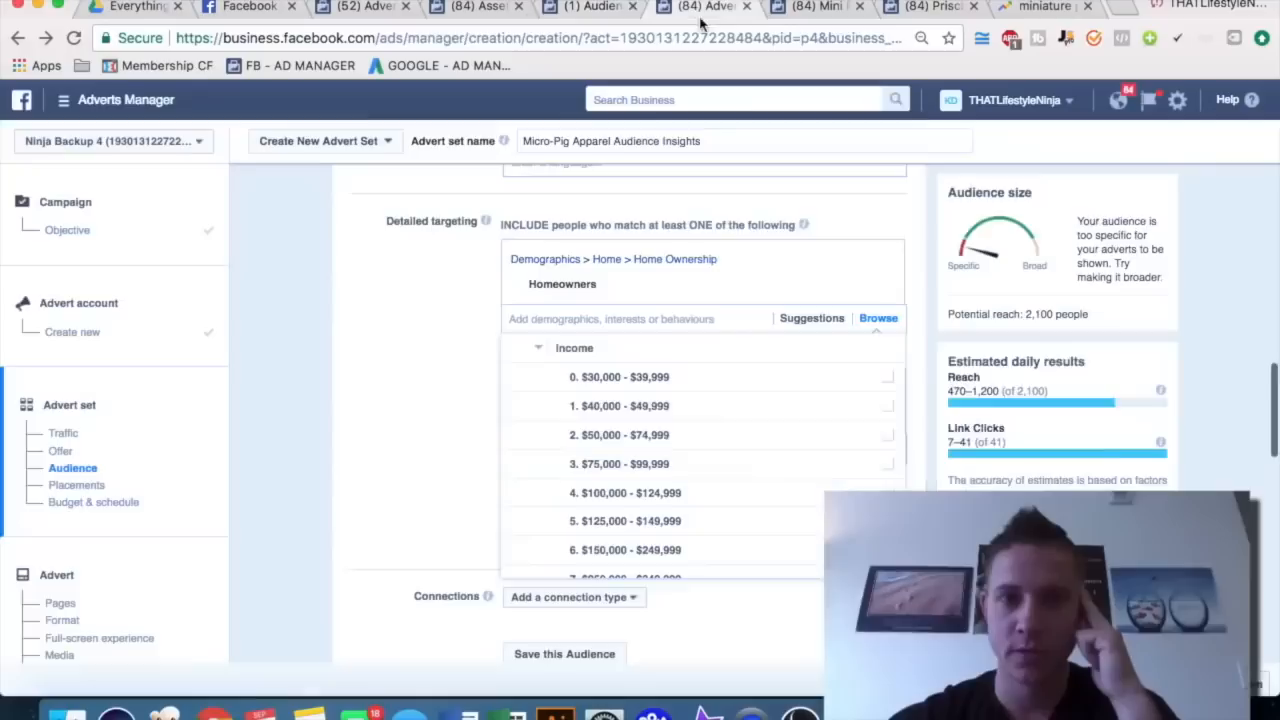
{"action": "left_click", "coordinate": [888, 441]}
{"action": "left_click", "coordinate": [889, 459]}
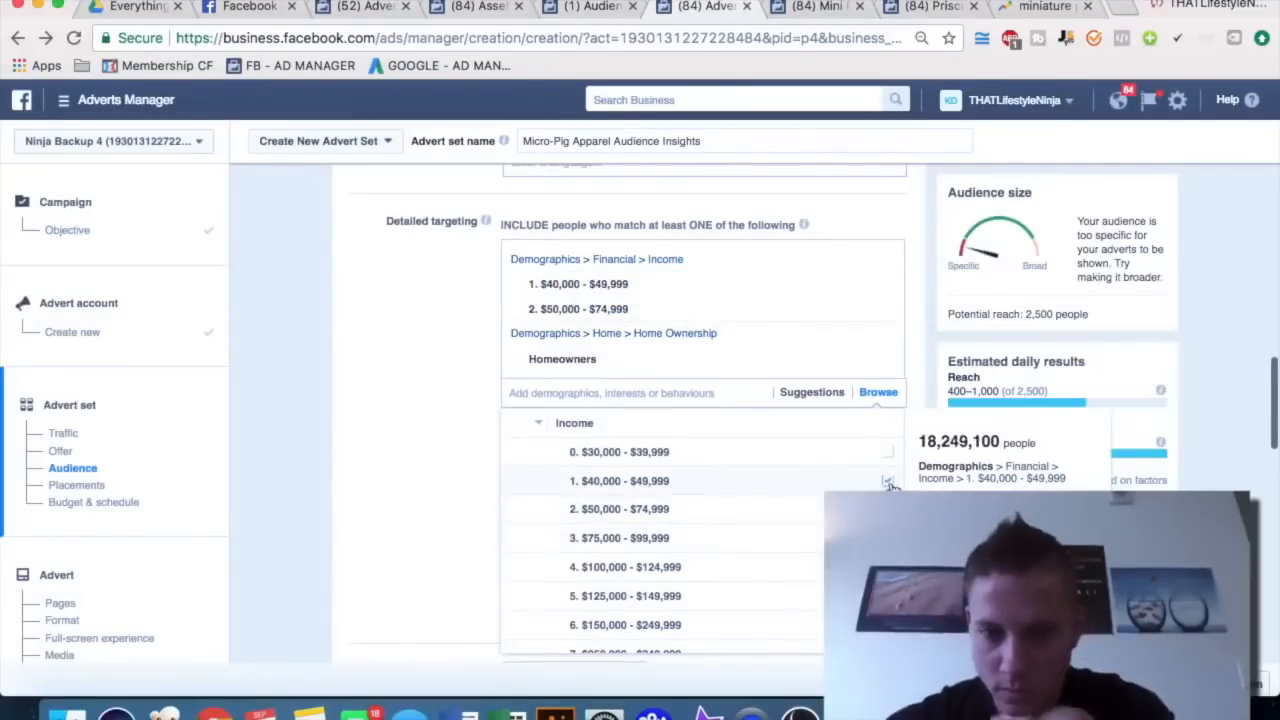
{"action": "left_click", "coordinate": [887, 480]}
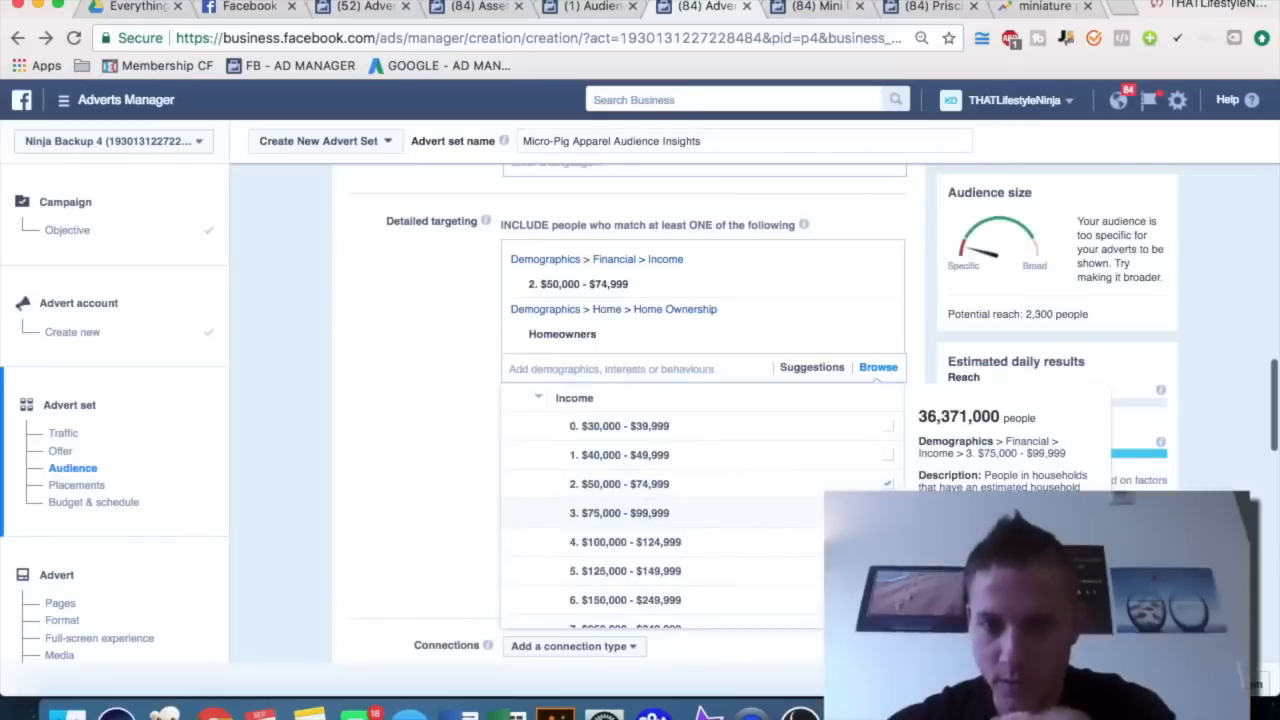
{"action": "left_click", "coordinate": [888, 512]}
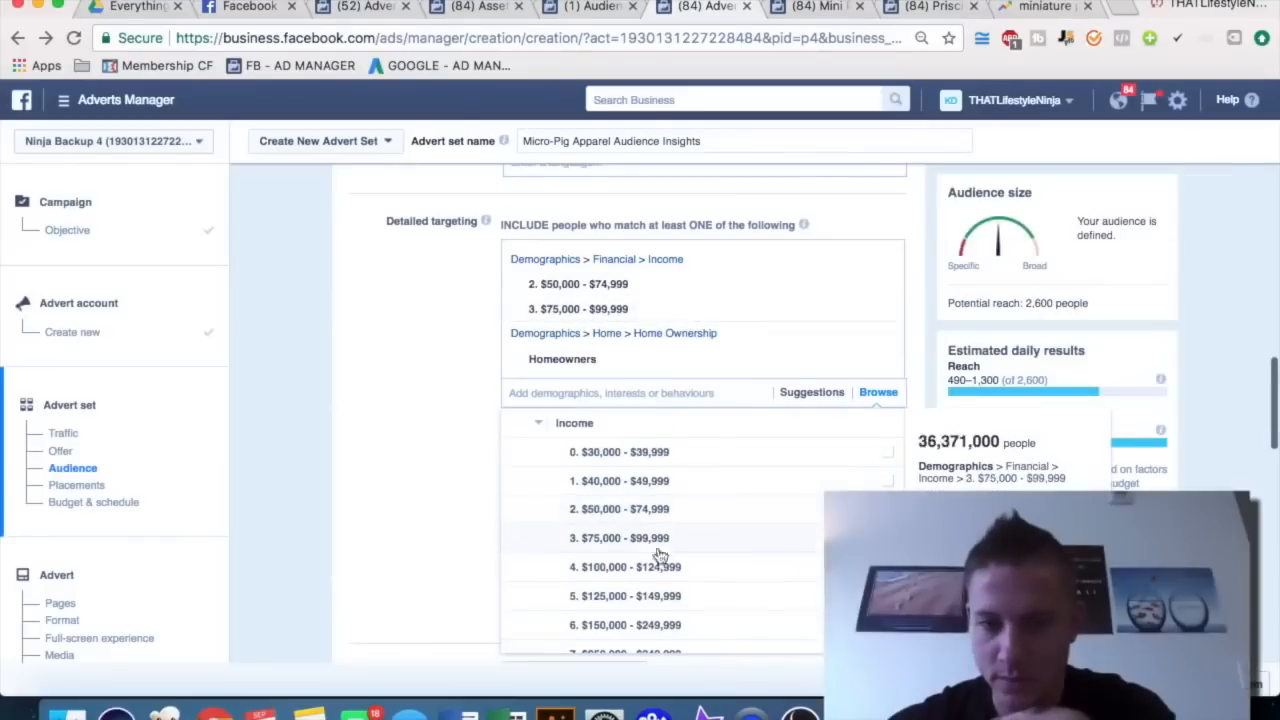
{"action": "left_click", "coordinate": [407, 477]}
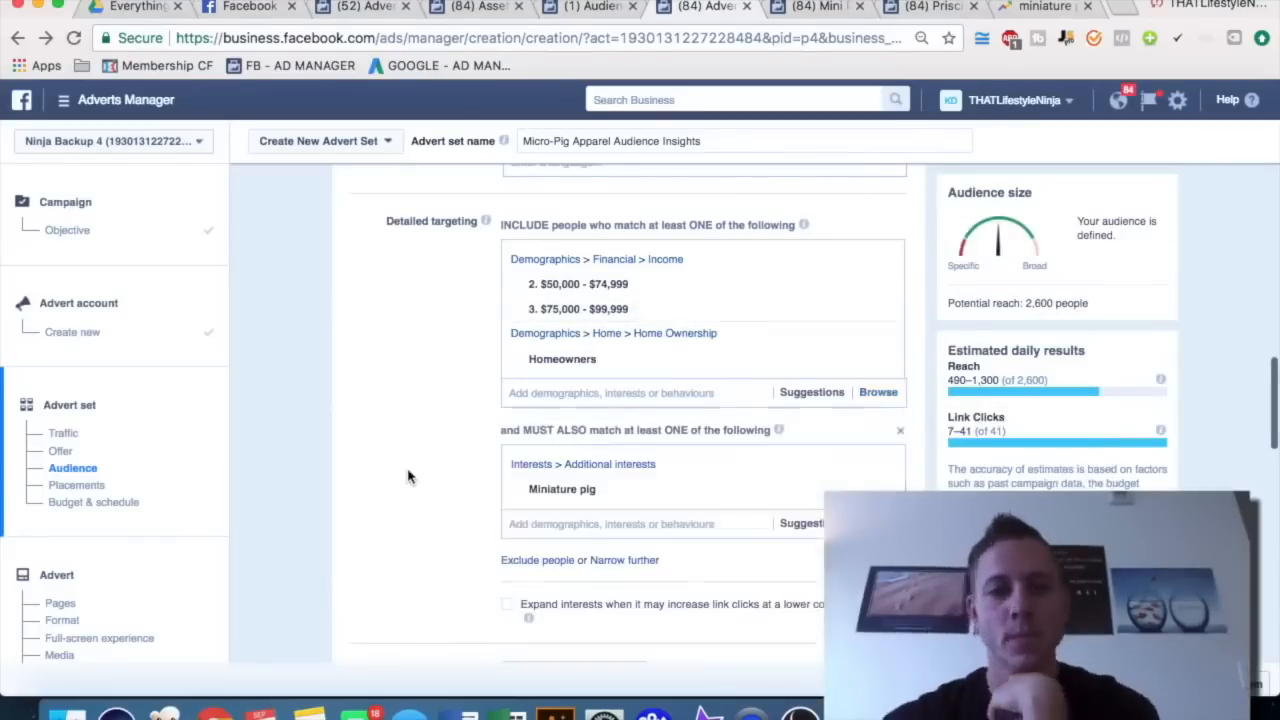
- Review the details of the $50,000 - $74,999 income and Homeowners entries in the detailed targeting
{"action": "mouse_move", "coordinate": [527, 283]}
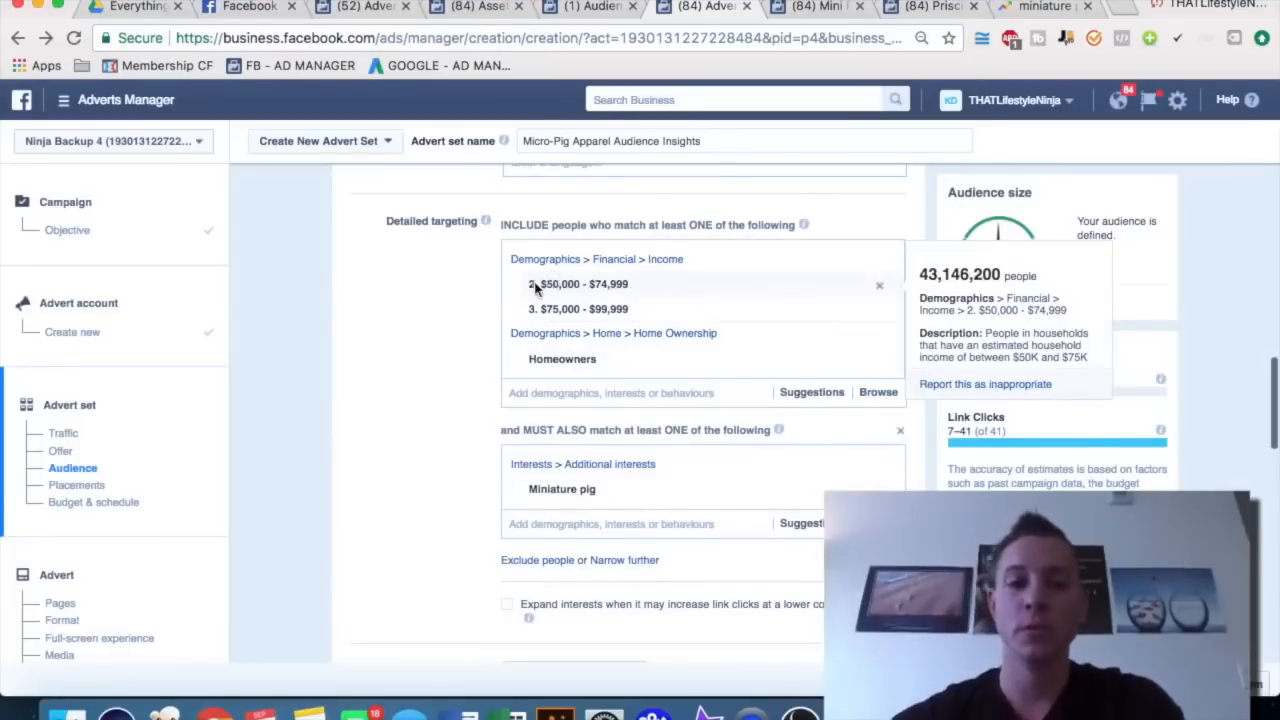
{"action": "mouse_move", "coordinate": [553, 320]}
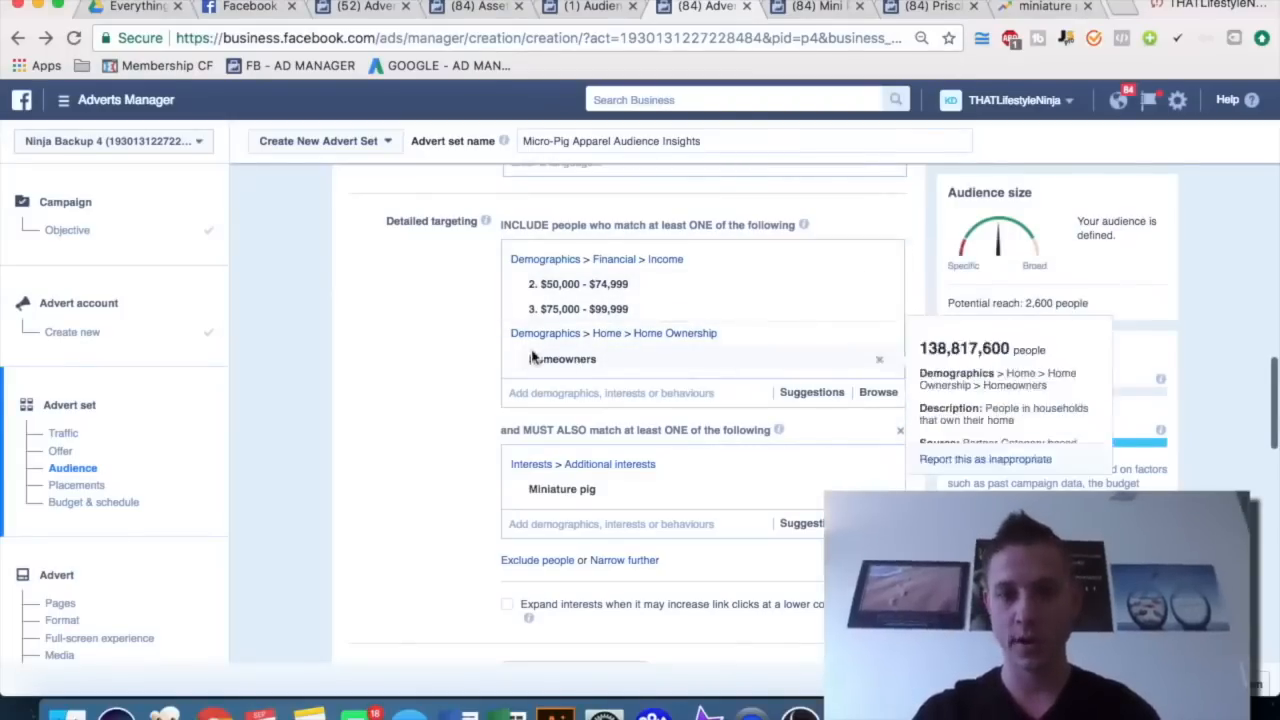
{"action": "mouse_move", "coordinate": [551, 505]}
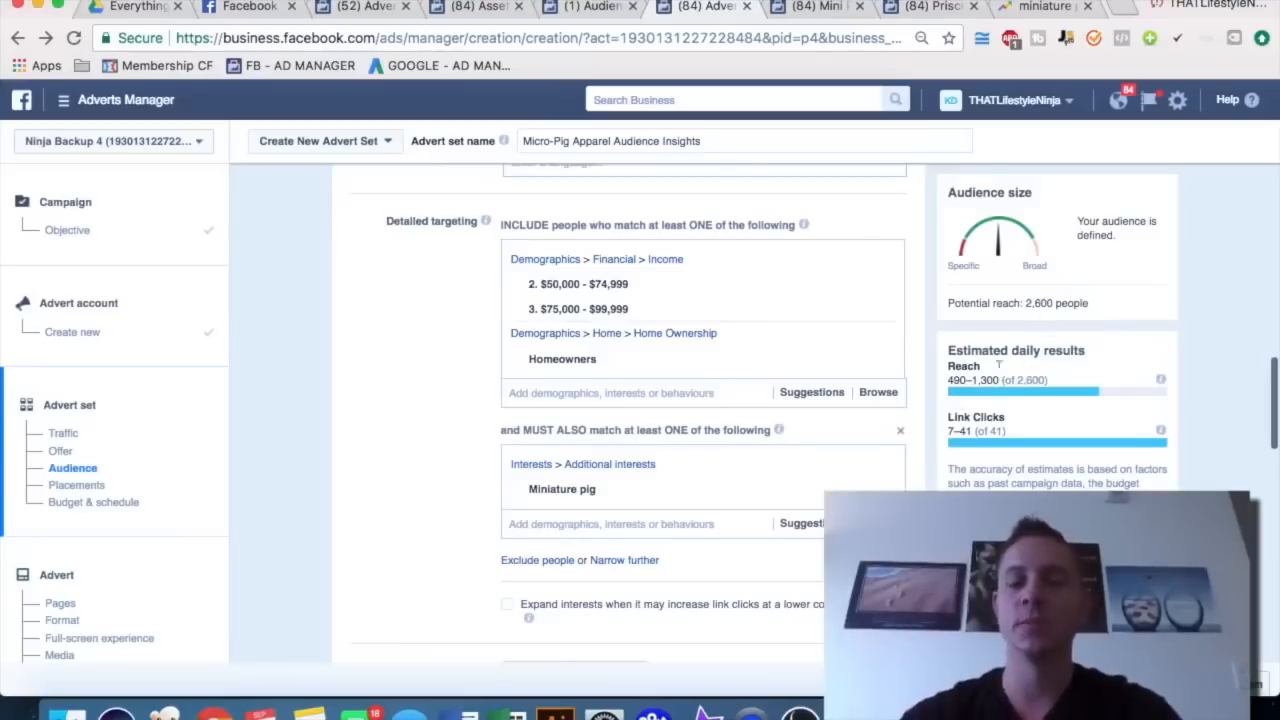
- Try to find Mini Pig World as an interest for the must-also-match condition, and clear the search text
{"action": "left_click", "coordinate": [623, 561]}
{"action": "left_click", "coordinate": [648, 524]}
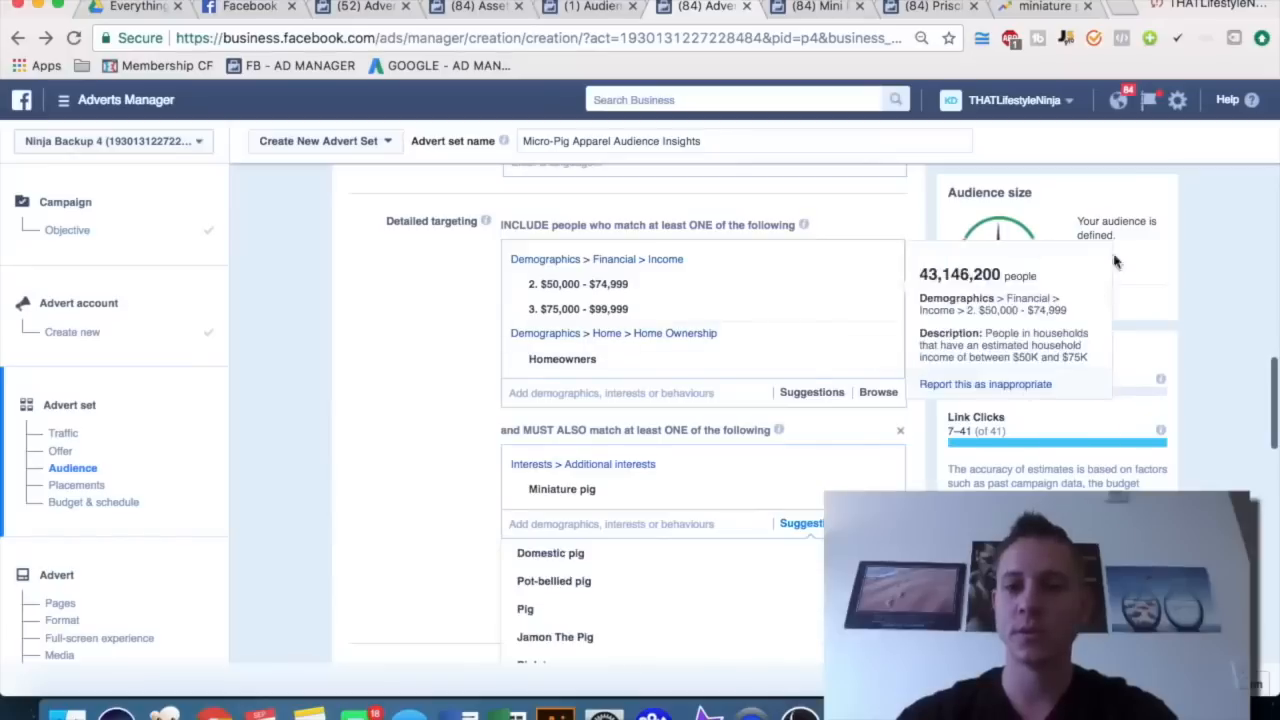
{"action": "left_click", "coordinate": [805, 8]}
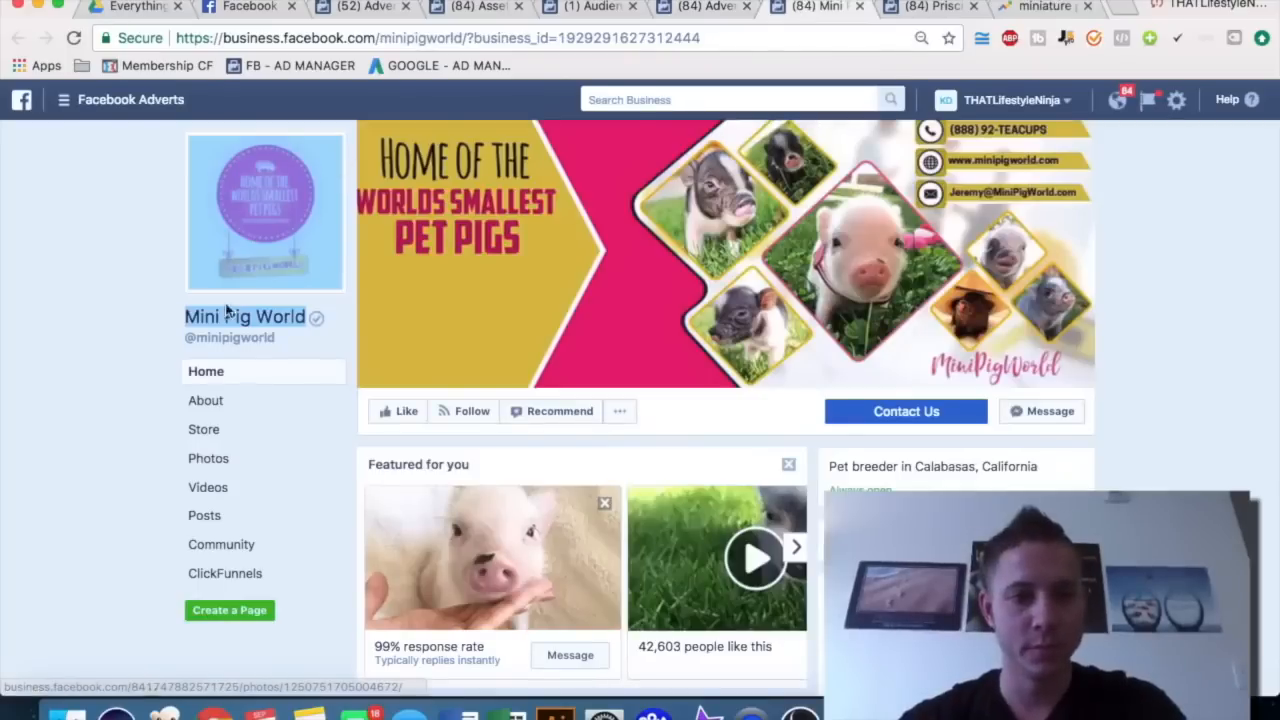
{"action": "left_click", "coordinate": [706, 12]}
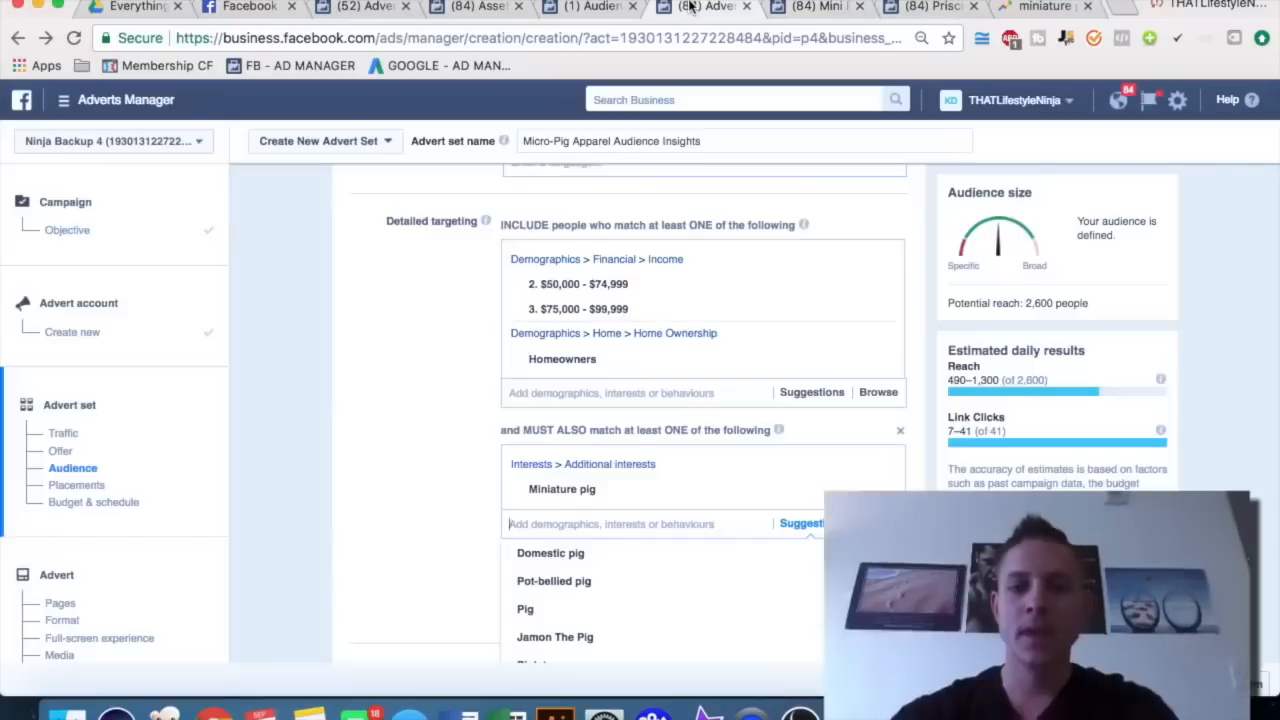
{"action": "type", "text": "Mini Pig World"}
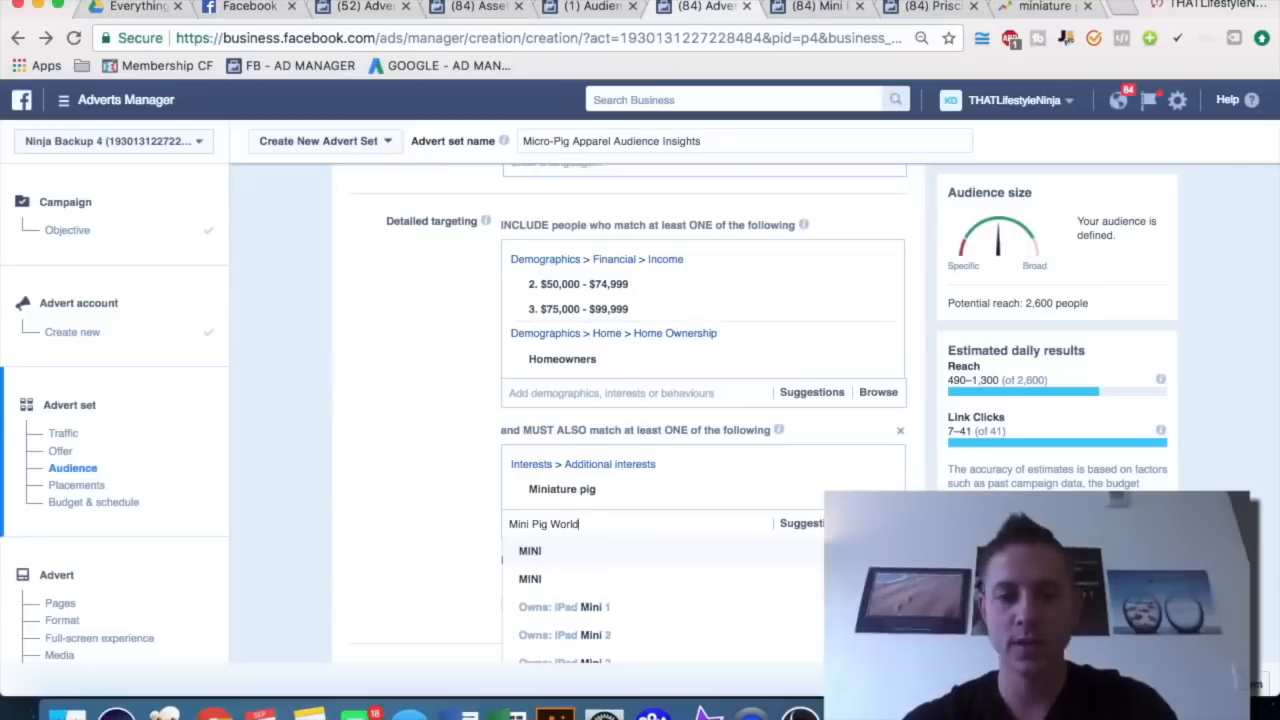
{"action": "scroll", "coordinate": [343, 451], "scroll_direction": "down", "scroll_amount": 3}
{"action": "scroll", "coordinate": [557, 437], "scroll_direction": "down", "scroll_amount": 2}
{"action": "scroll", "coordinate": [425, 311], "scroll_direction": "up", "scroll_amount": 4}
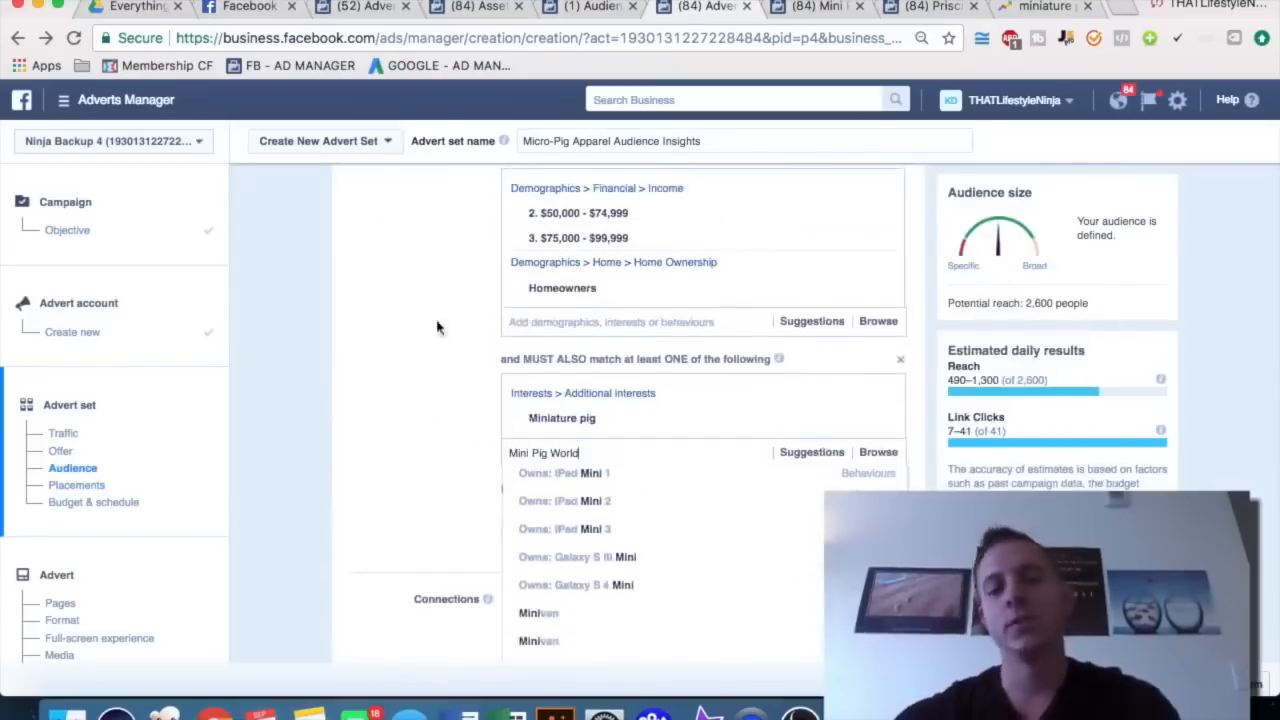
{"action": "triple_click", "coordinate": [594, 451]}
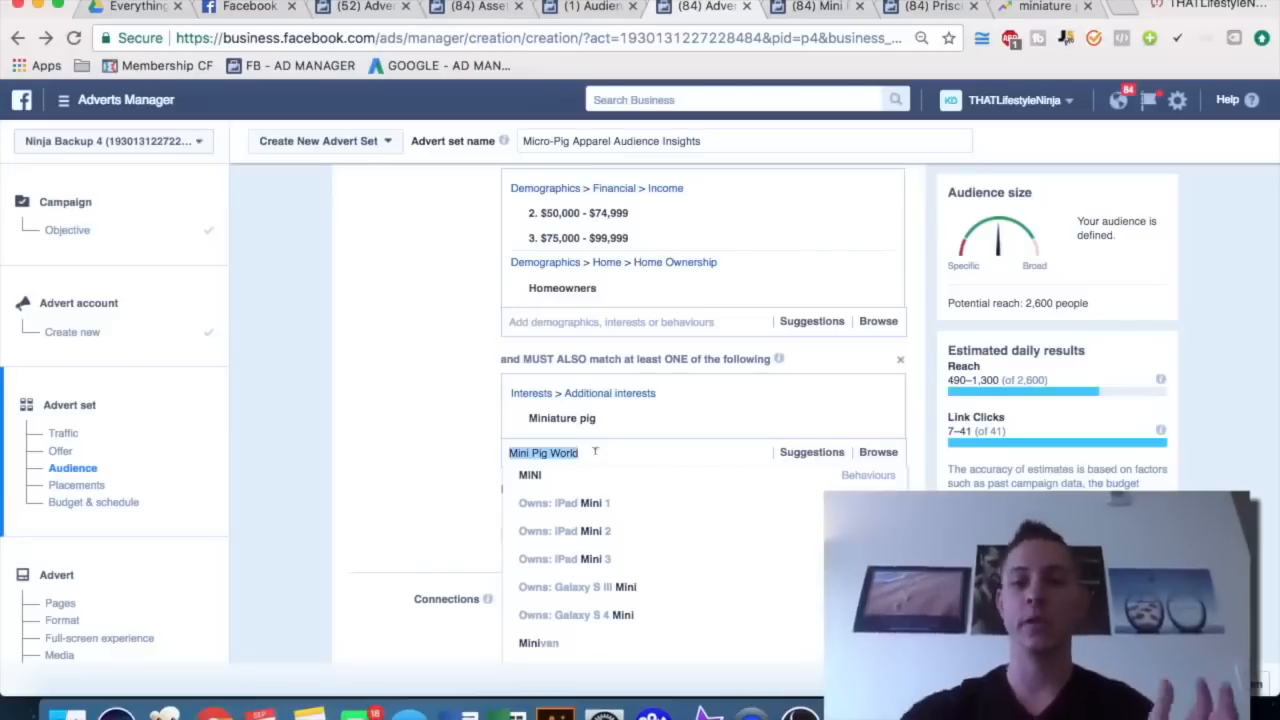
{"action": "key", "text": "BackSpace"}
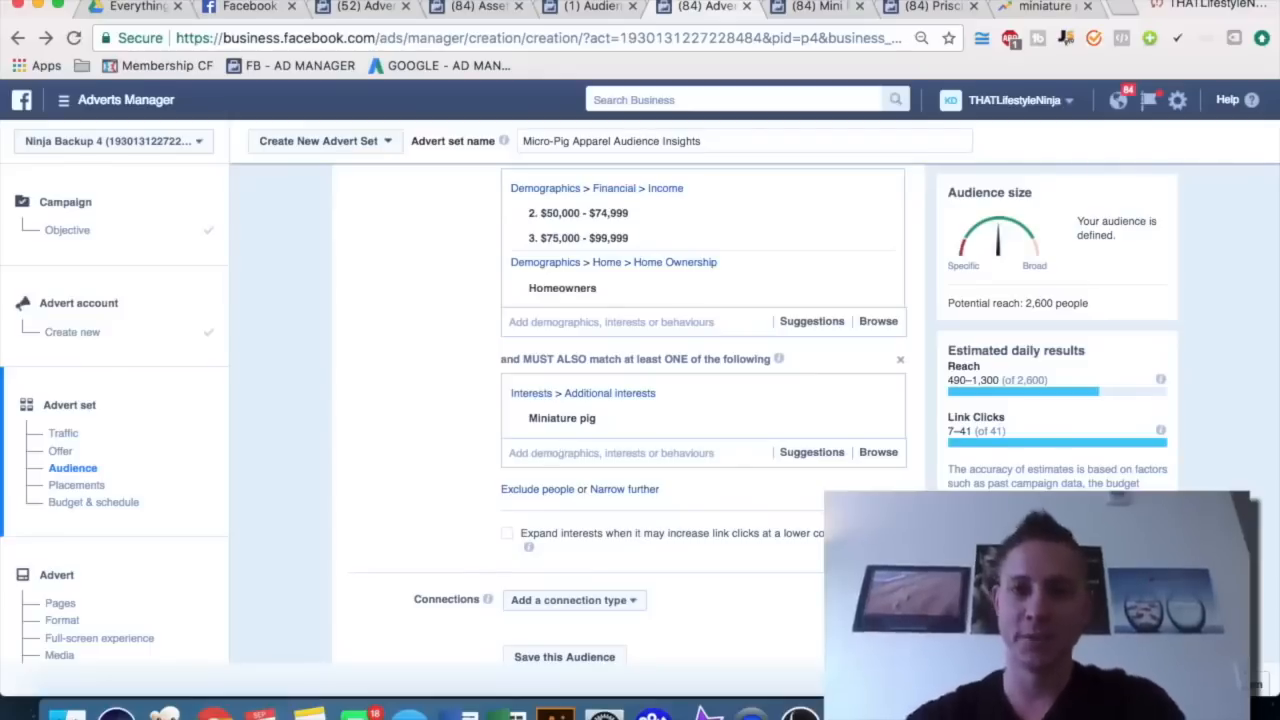
- Copy the page name Priscilla the Mini Pig from its Facebook page
{"action": "left_click", "coordinate": [813, 8]}
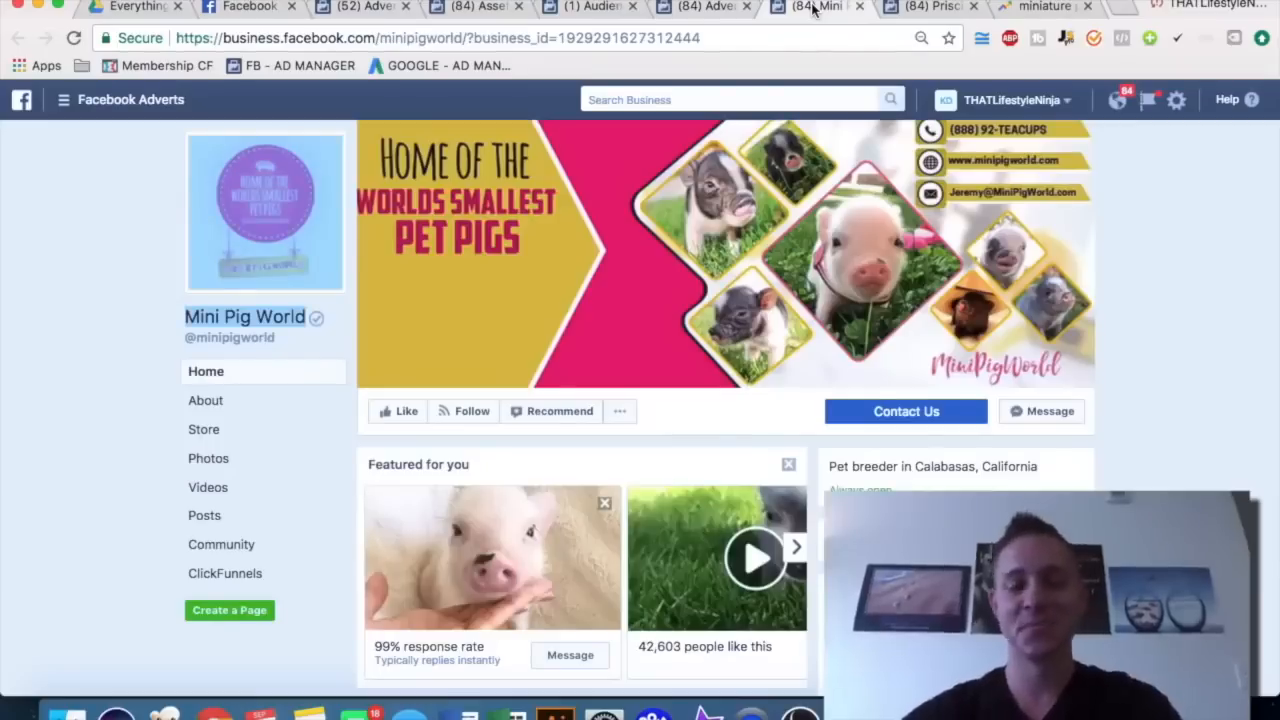
{"action": "left_click", "coordinate": [915, 6]}
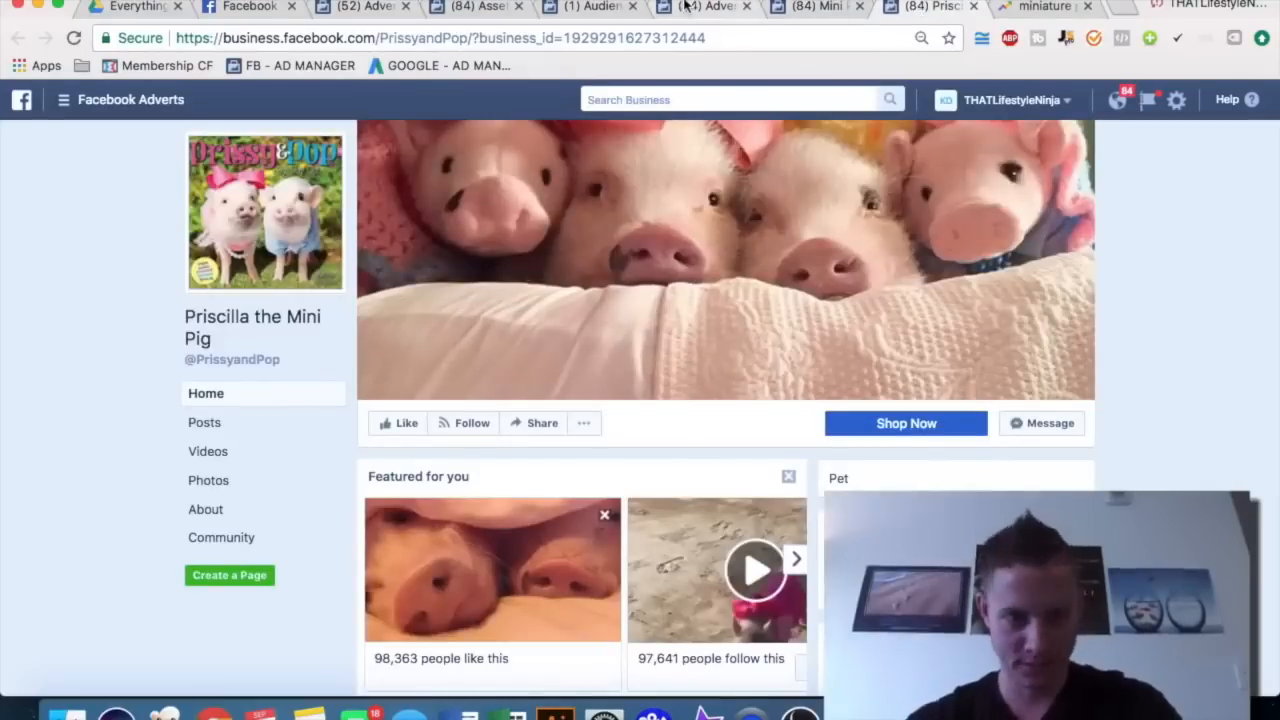
{"action": "left_click_drag", "start_coordinate": [212, 341], "coordinate": [190, 327]}
{"action": "key", "text": "ctrl+c"}
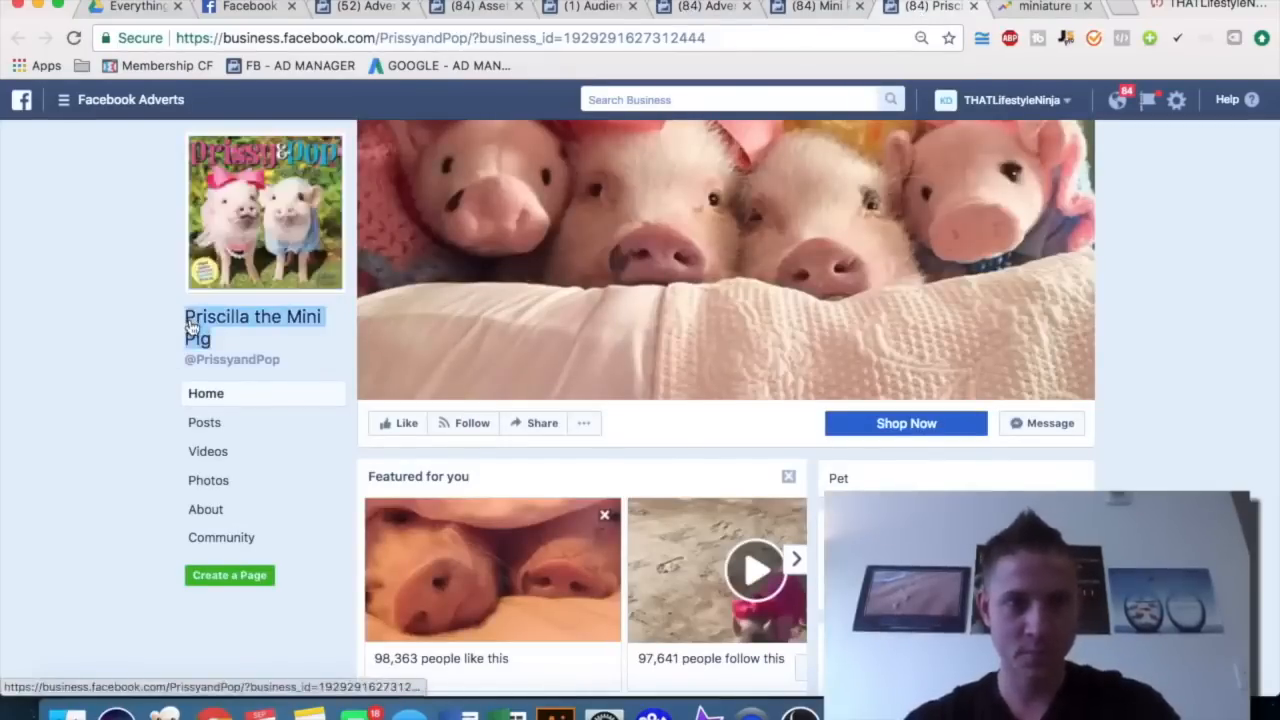
- Try to find Priscilla the Mini Pig as an interest for the must-also-match condition, and clear the search text
{"action": "left_click", "coordinate": [800, 8]}
{"action": "left_click", "coordinate": [660, 4]}
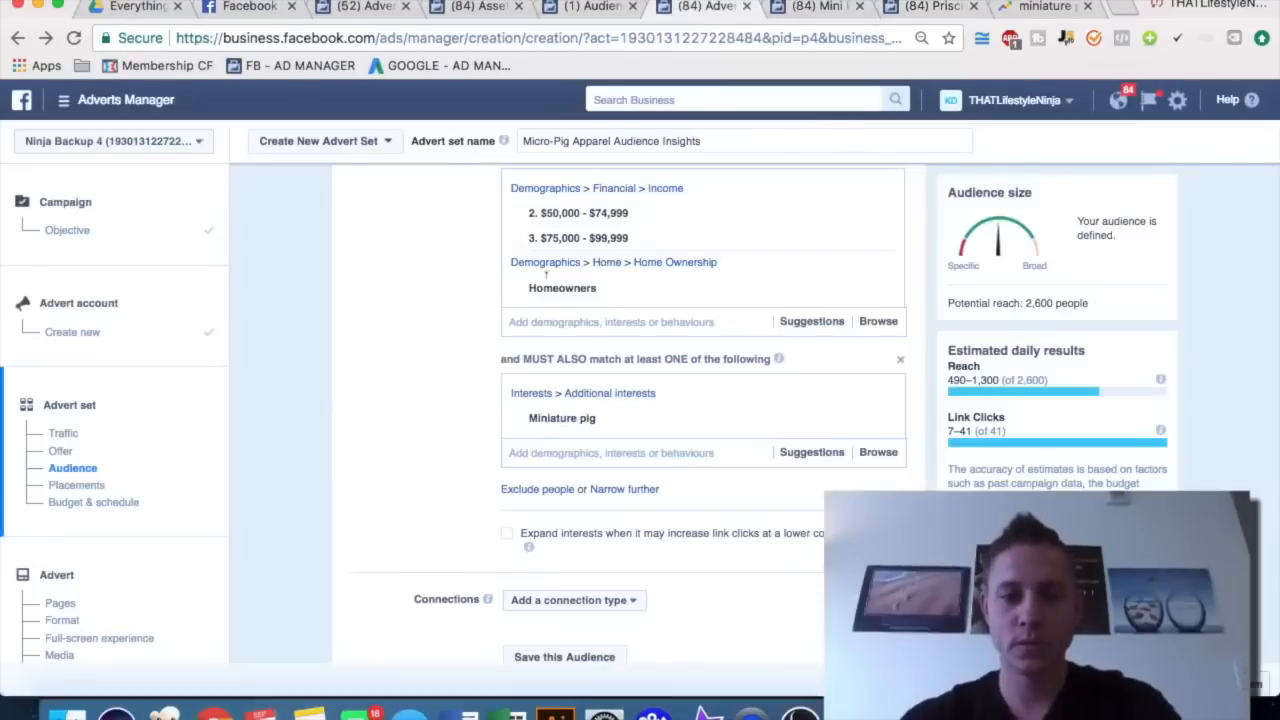
{"action": "left_click", "coordinate": [545, 450]}
{"action": "key", "text": "ctrl+v"}
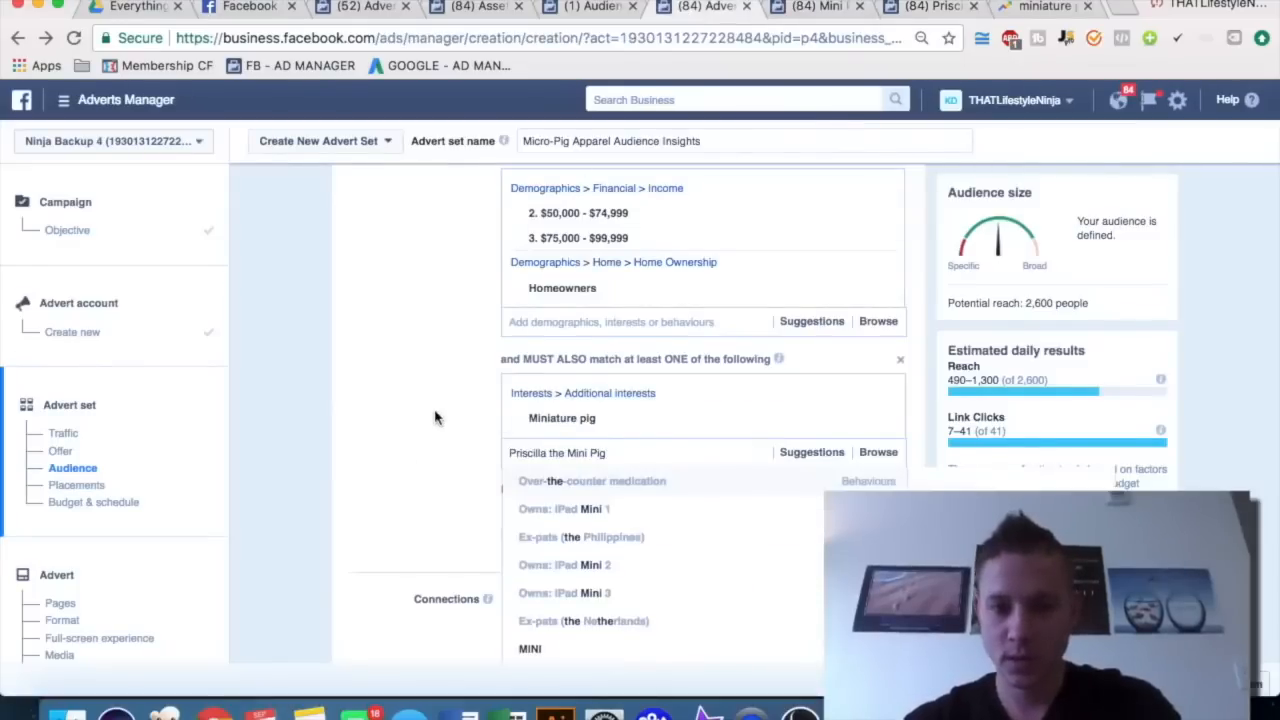
{"action": "scroll", "coordinate": [435, 417], "scroll_direction": "down", "scroll_amount": 3}
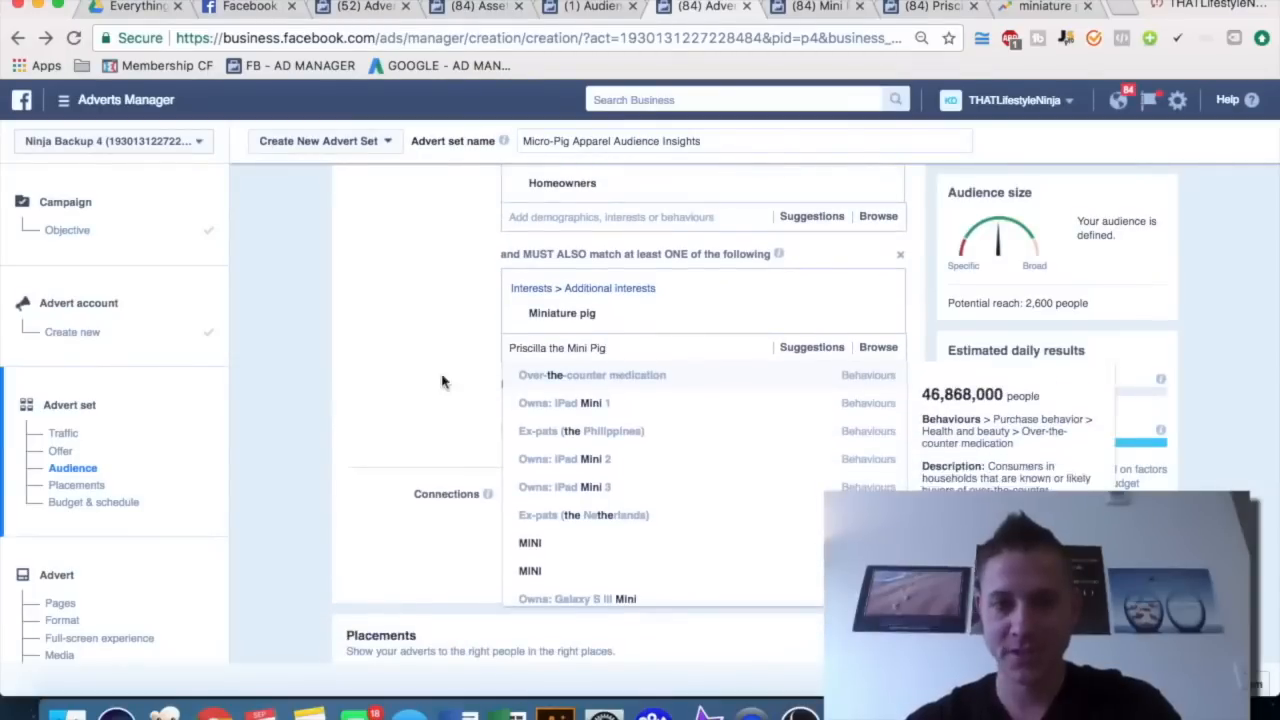
{"action": "key", "text": "ctrl+a"}
{"action": "key", "text": "BackSpace"}
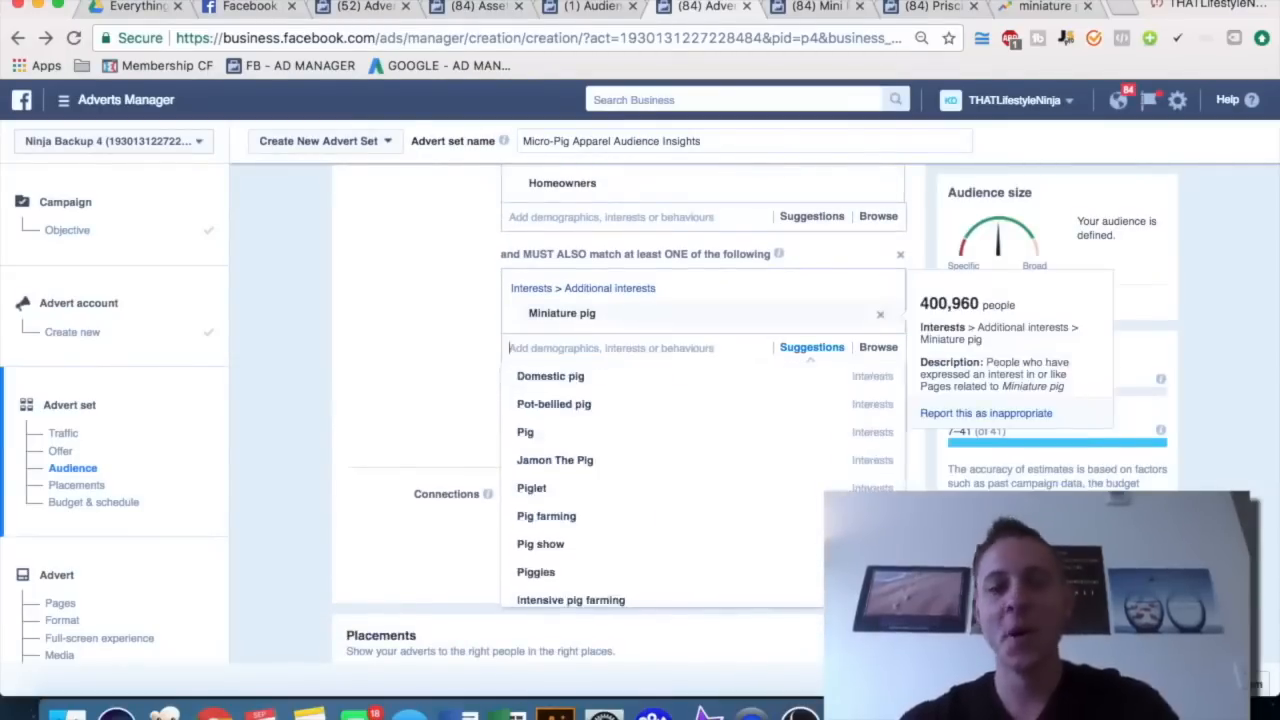
{"action": "left_click", "coordinate": [418, 357]}
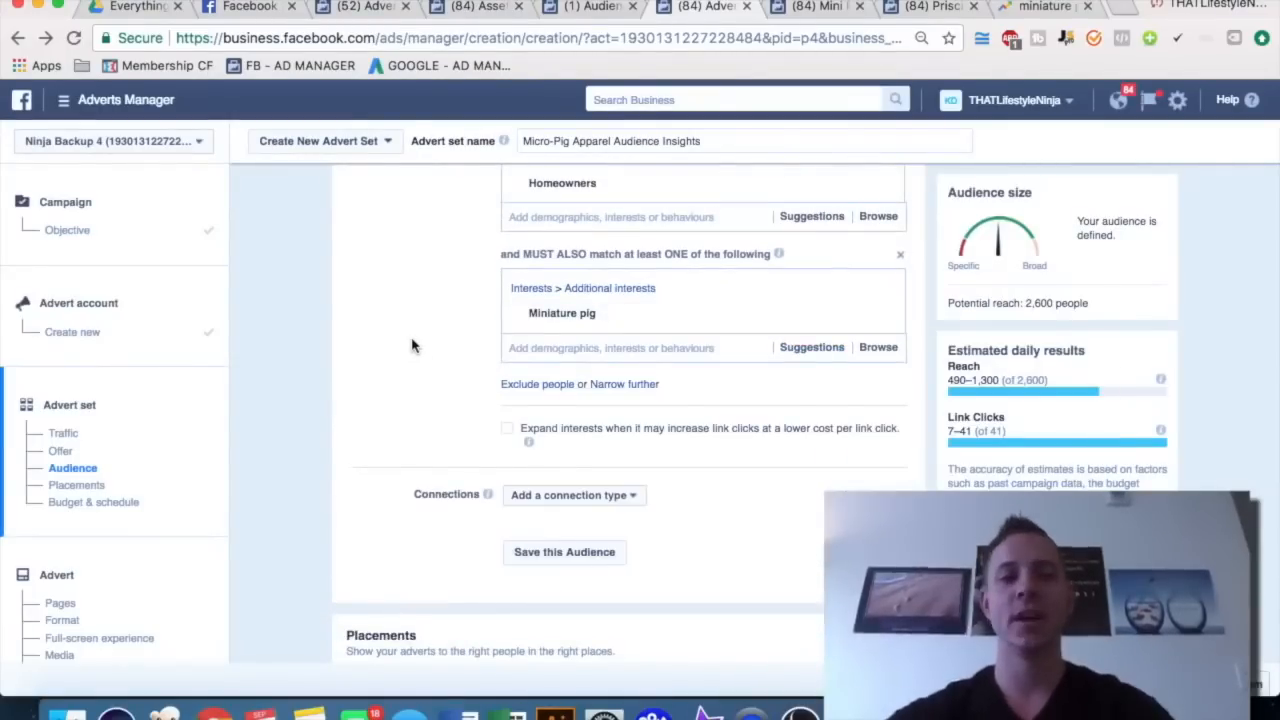
{"action": "scroll", "coordinate": [413, 345], "scroll_direction": "up", "scroll_amount": 4}
{"action": "scroll", "coordinate": [413, 345], "scroll_direction": "down", "scroll_amount": 1}
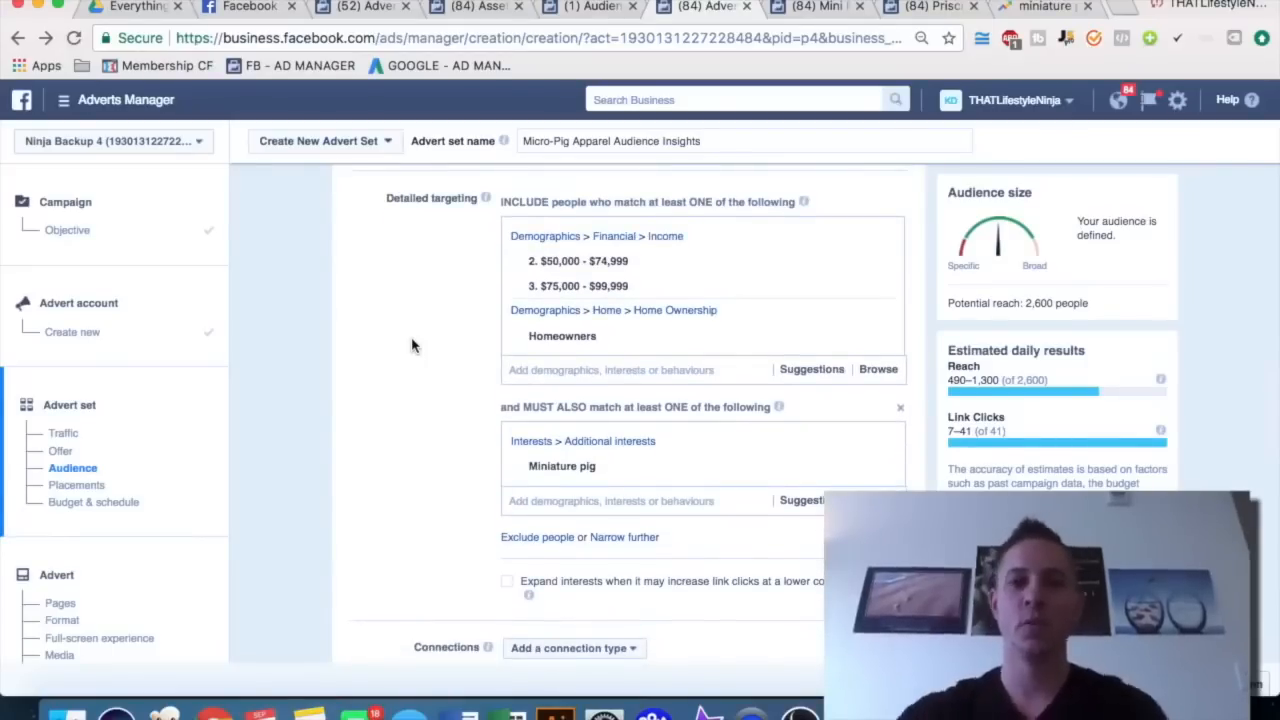
- Replace the Miniature pig interest with Tony Robbins in Audience Insights and show that audience's page likes
{"action": "left_click", "coordinate": [597, 8]}
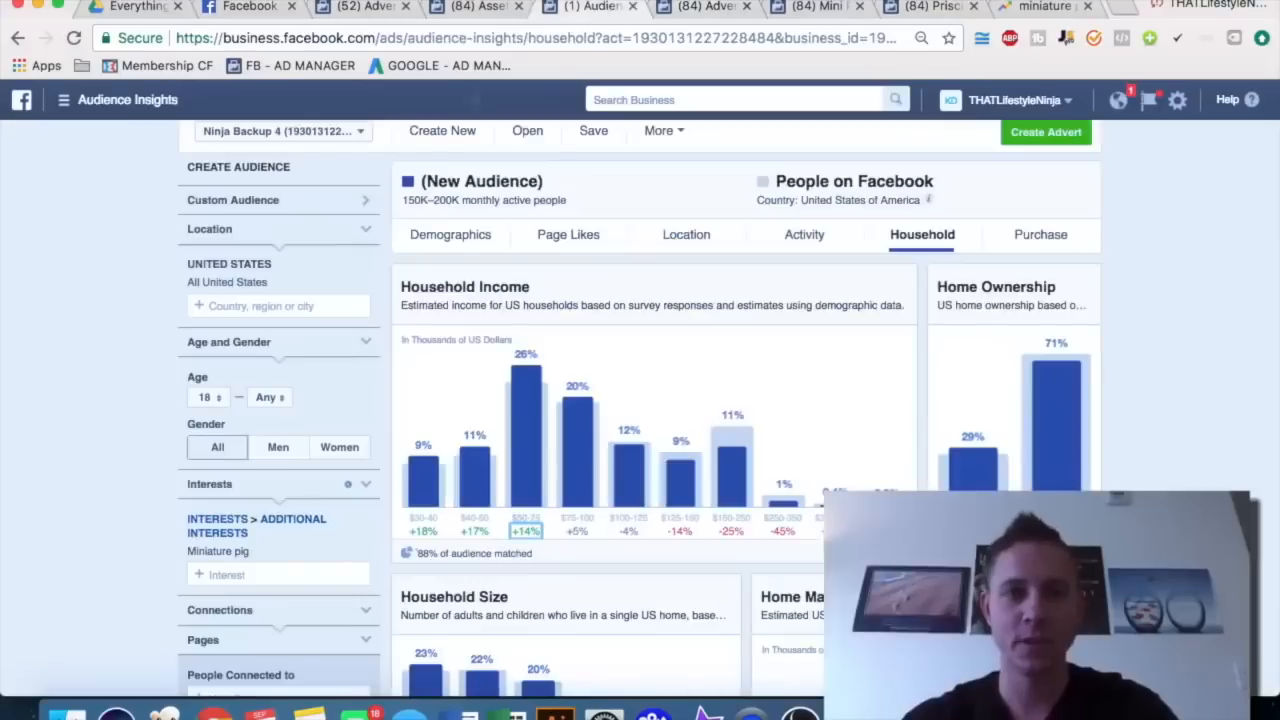
{"action": "scroll", "coordinate": [123, 320], "scroll_direction": "down", "scroll_amount": 1}
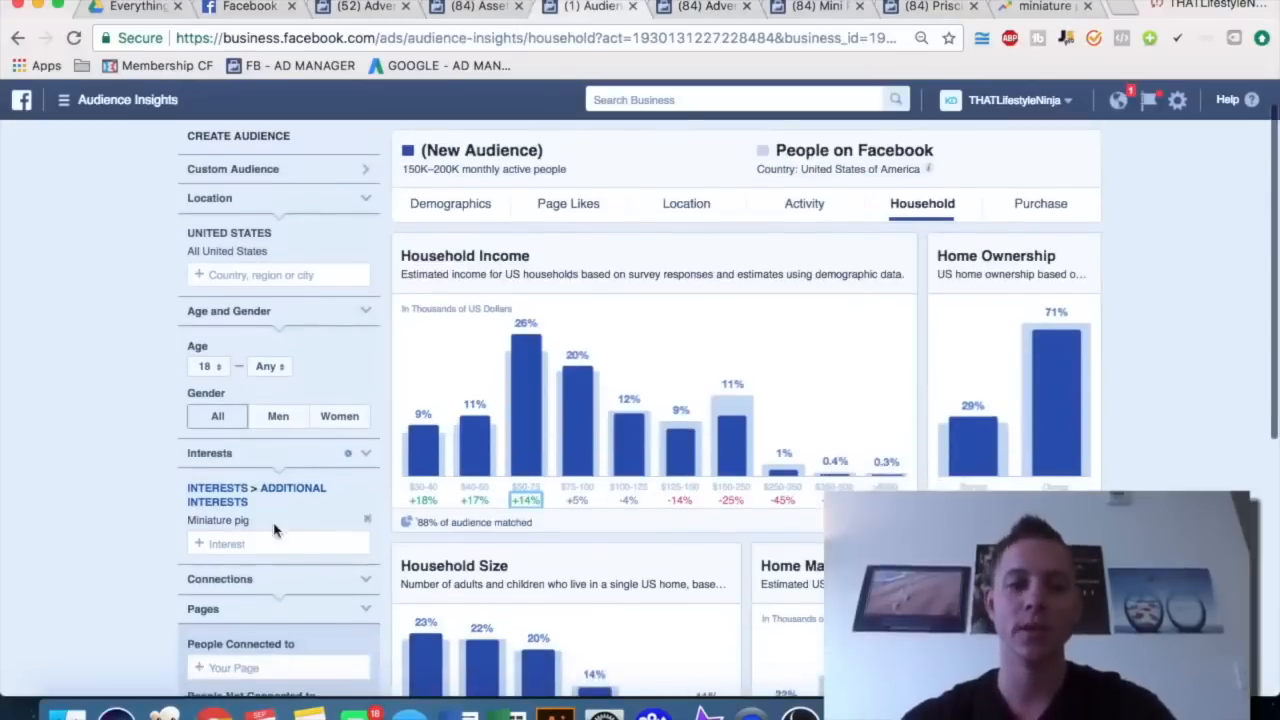
{"action": "left_click", "coordinate": [368, 521]}
{"action": "left_click", "coordinate": [280, 494]}
{"action": "type", "text": "ton"}
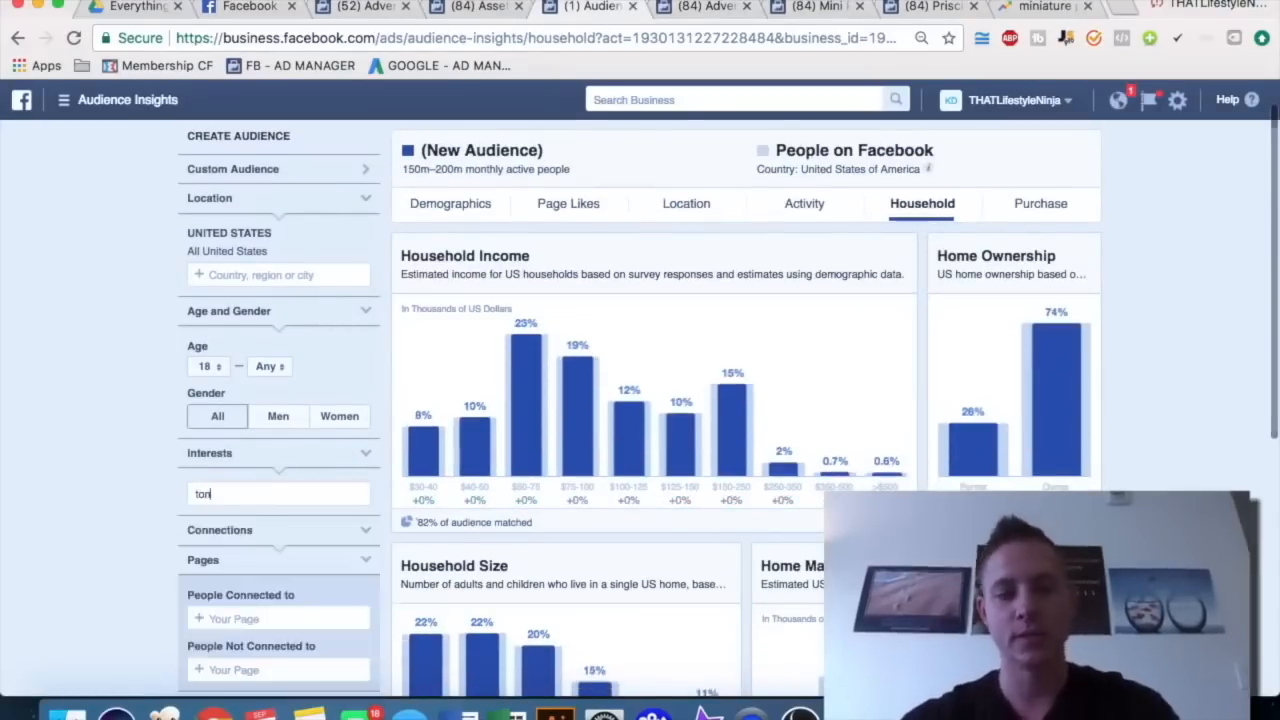
{"action": "type", "text": "y robbins"}
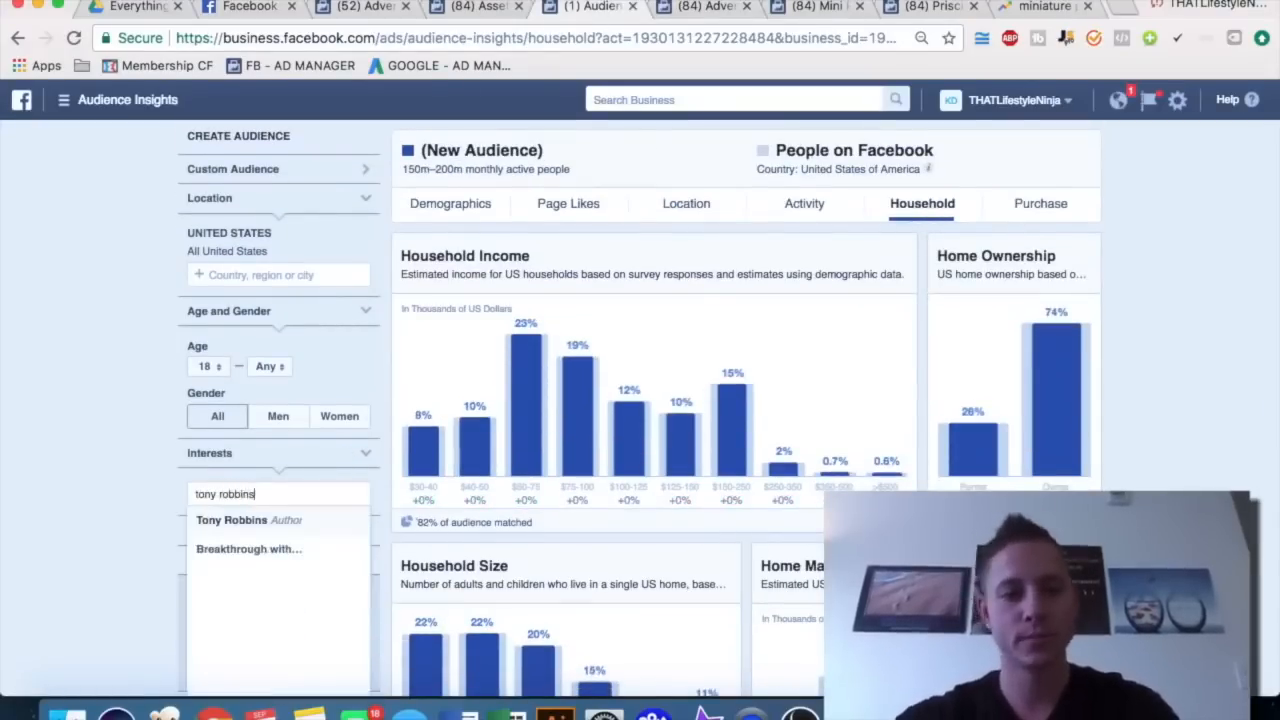
{"action": "left_click", "coordinate": [270, 522]}
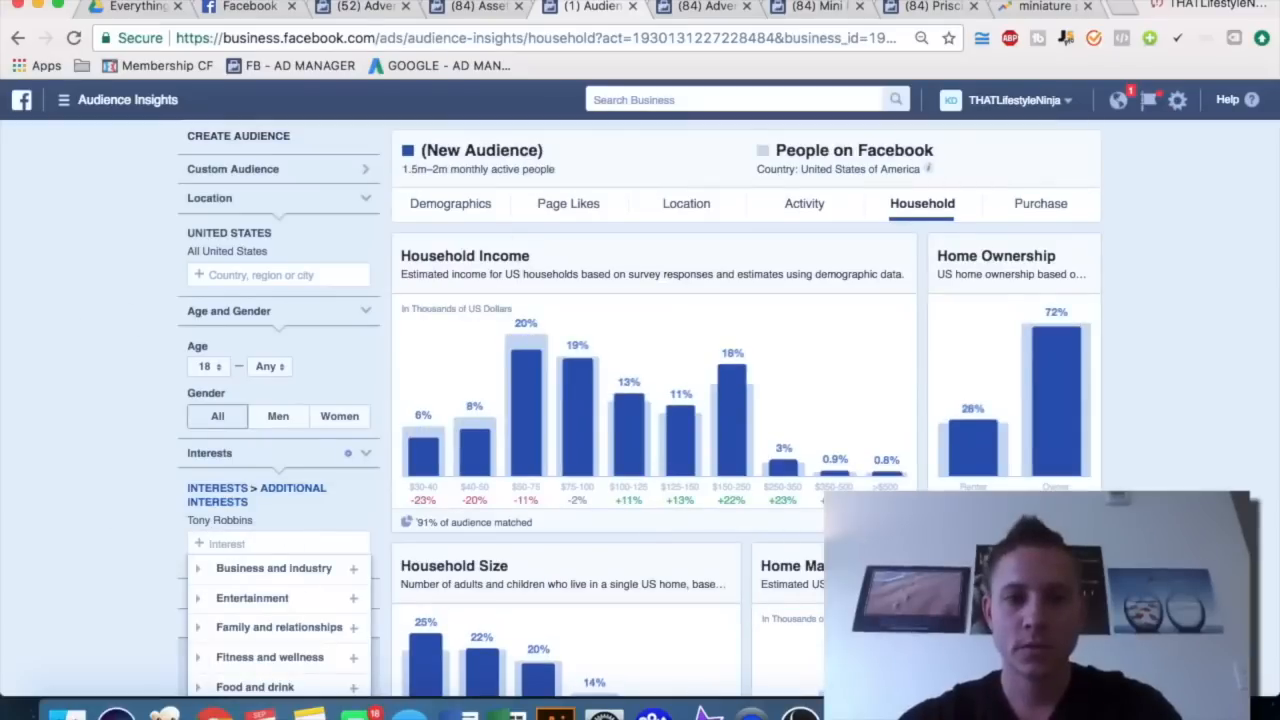
{"action": "left_click", "coordinate": [548, 205]}
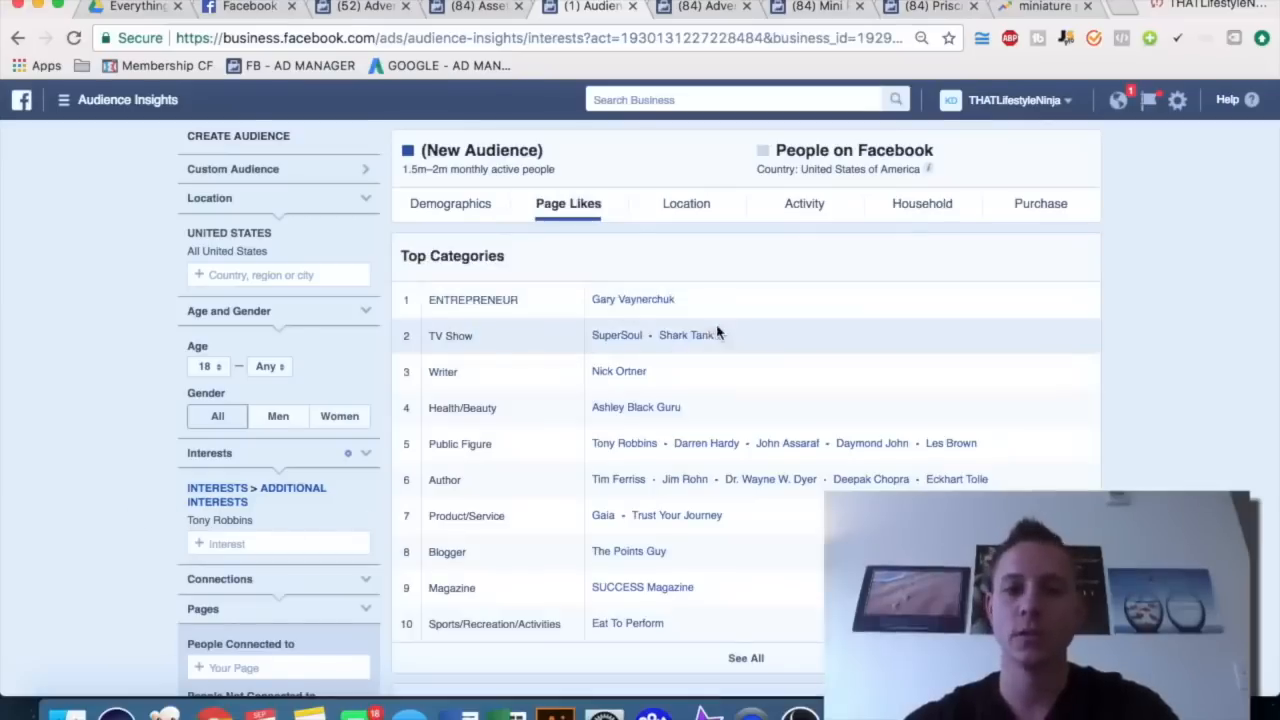
- Return to the advert set, look up Gary Vaynerchuk in the must-also-match condition with "gary vayne", and clear the search text
{"action": "left_click", "coordinate": [706, 16]}
{"action": "left_click", "coordinate": [566, 499]}
{"action": "type", "text": "gary "}
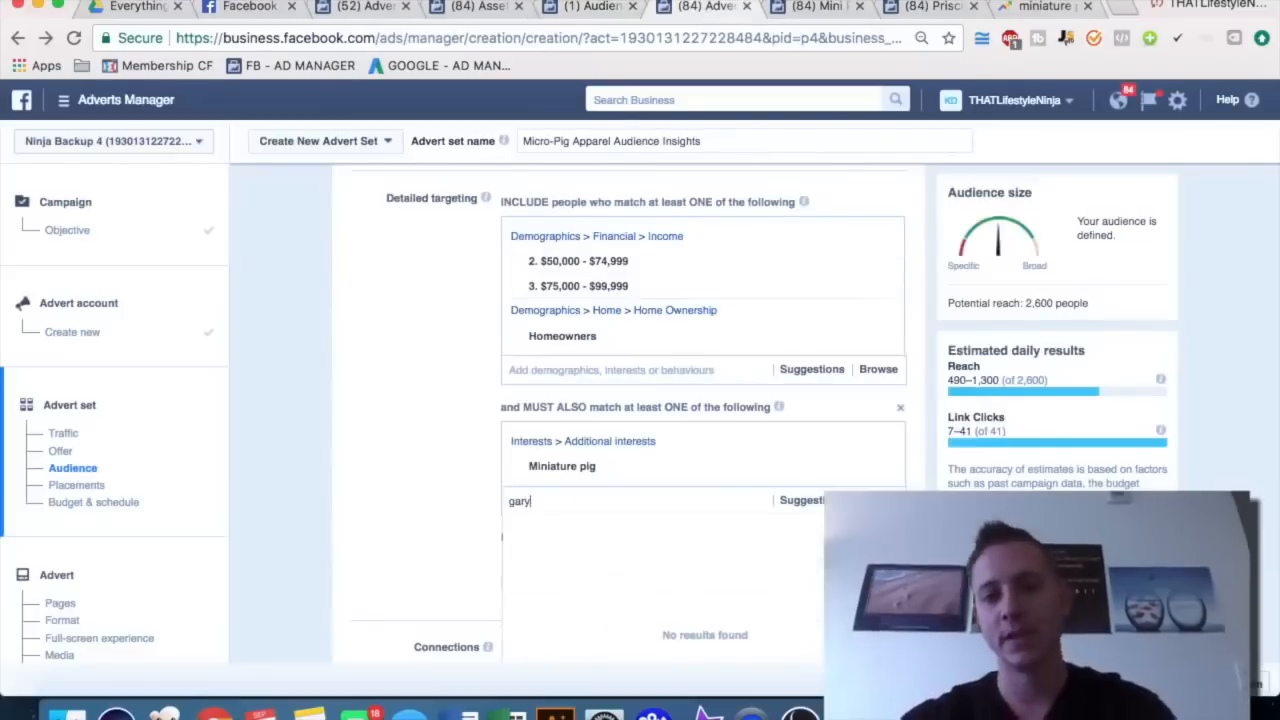
{"action": "type", "text": "vayne"}
{"action": "key", "text": "super+a"}
{"action": "key", "text": "BackSpace"}
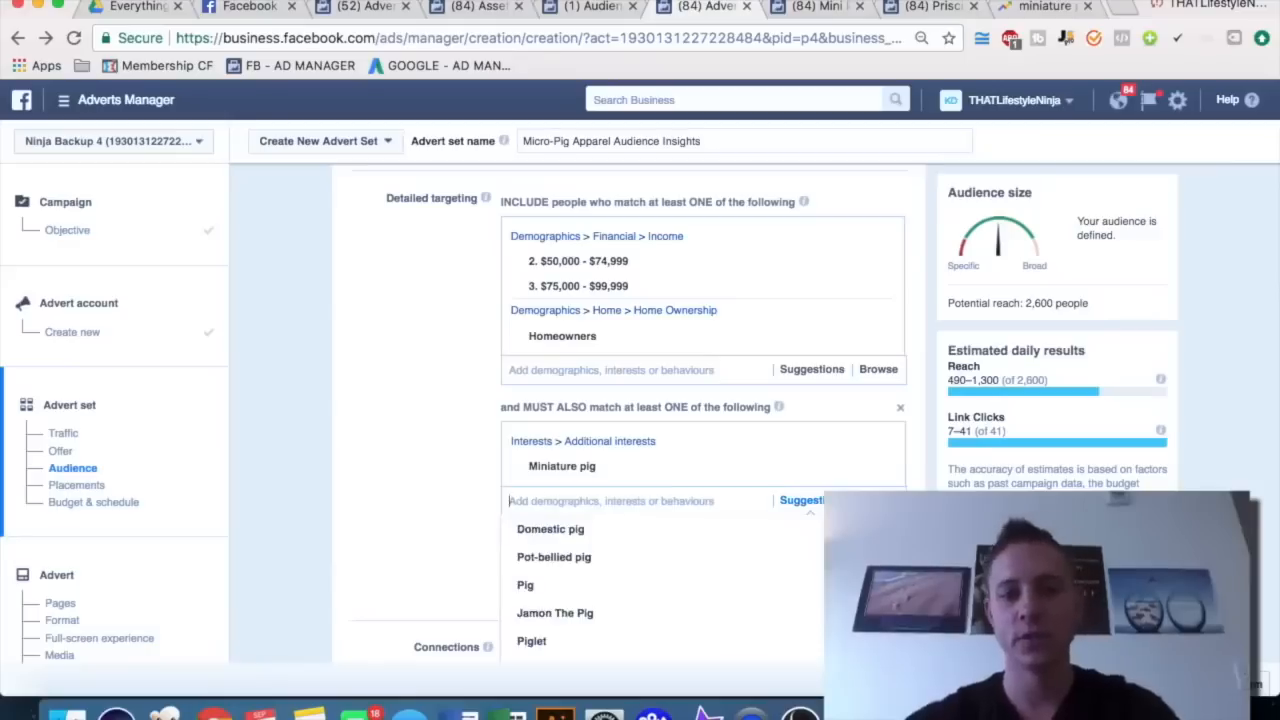
{"action": "left_click", "coordinate": [418, 472]}
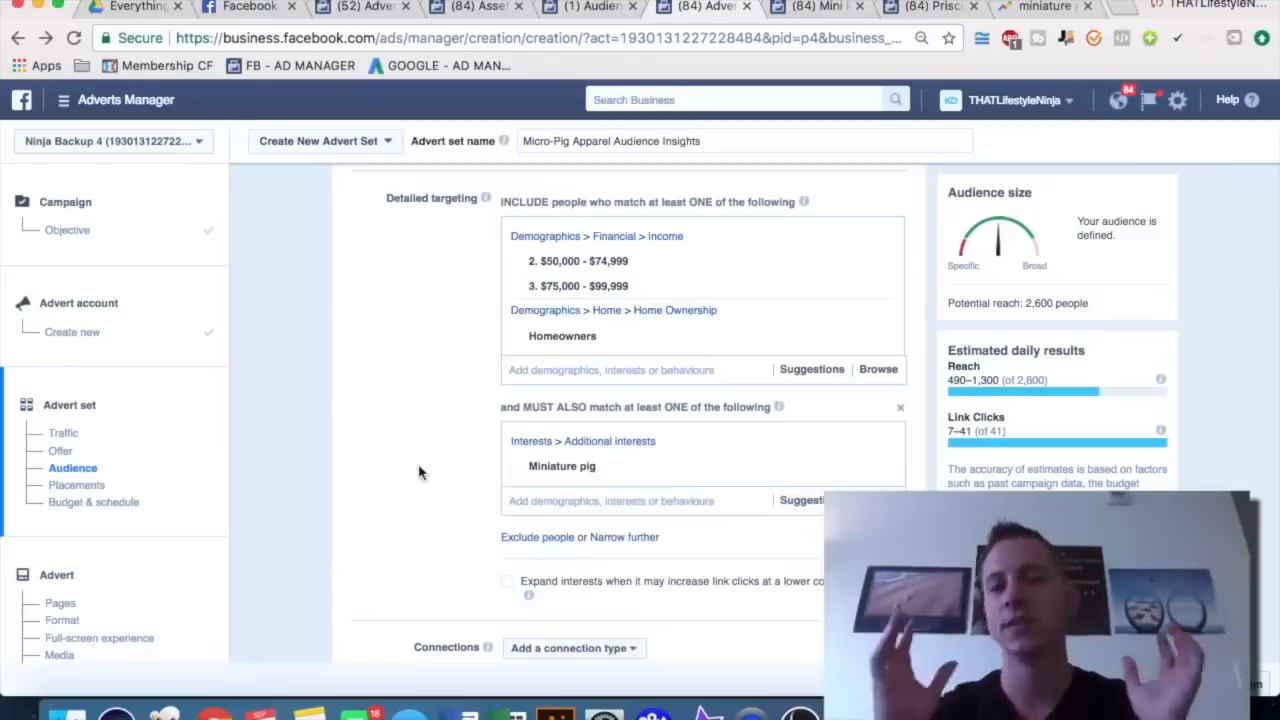
- Review the top categories and page likes of the Tony Robbins audience in Audience Insights, and return to the advert set
{"action": "left_click", "coordinate": [573, 10]}
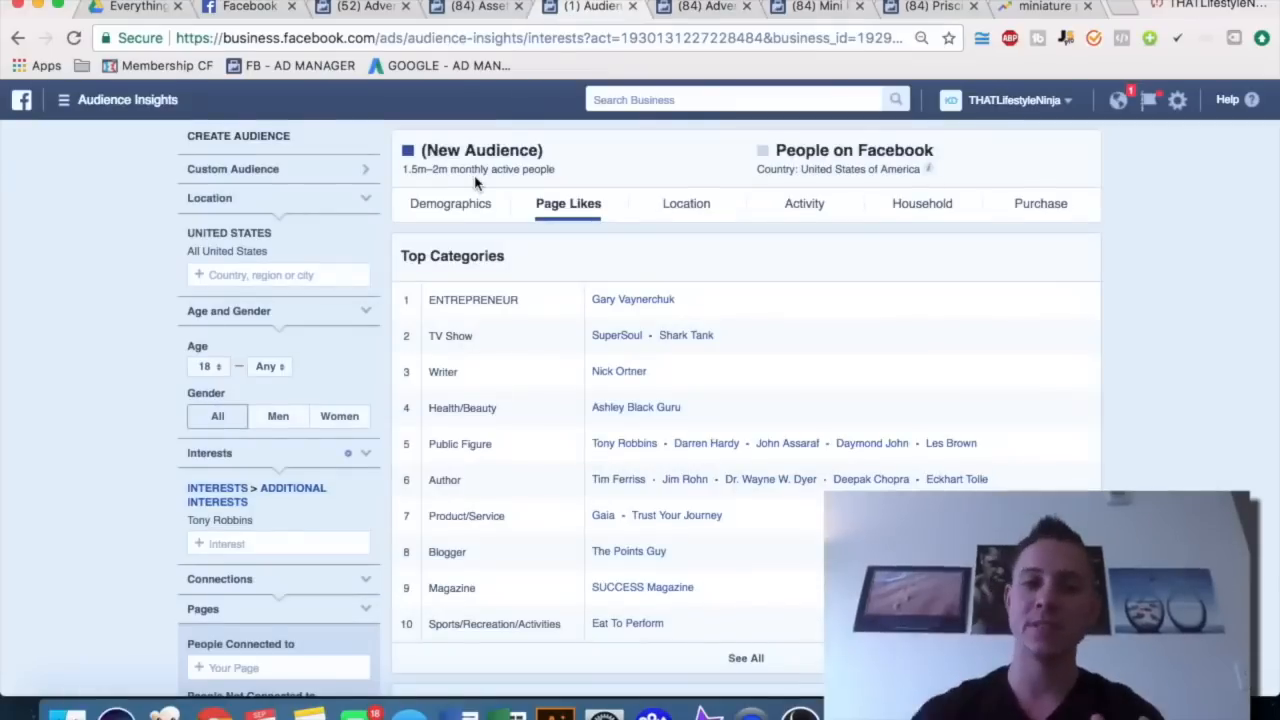
{"action": "scroll", "coordinate": [612, 390], "scroll_direction": "down", "scroll_amount": 5}
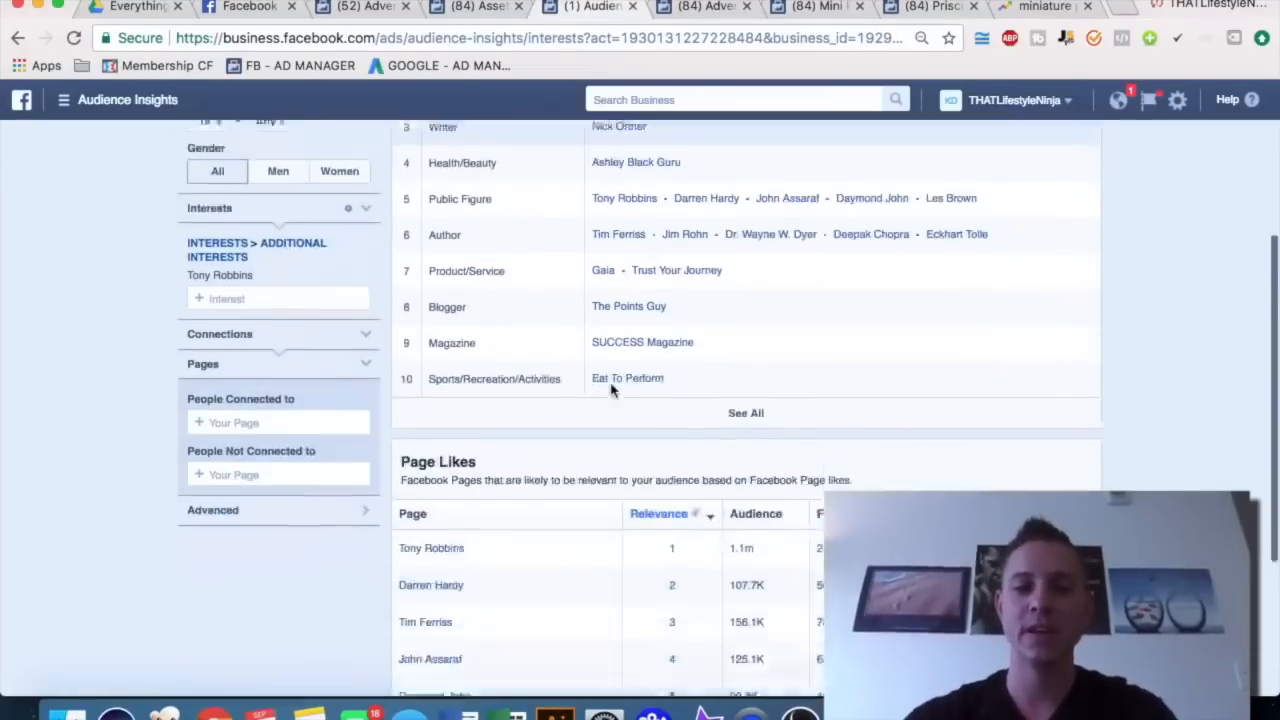
{"action": "left_click", "coordinate": [703, 8]}
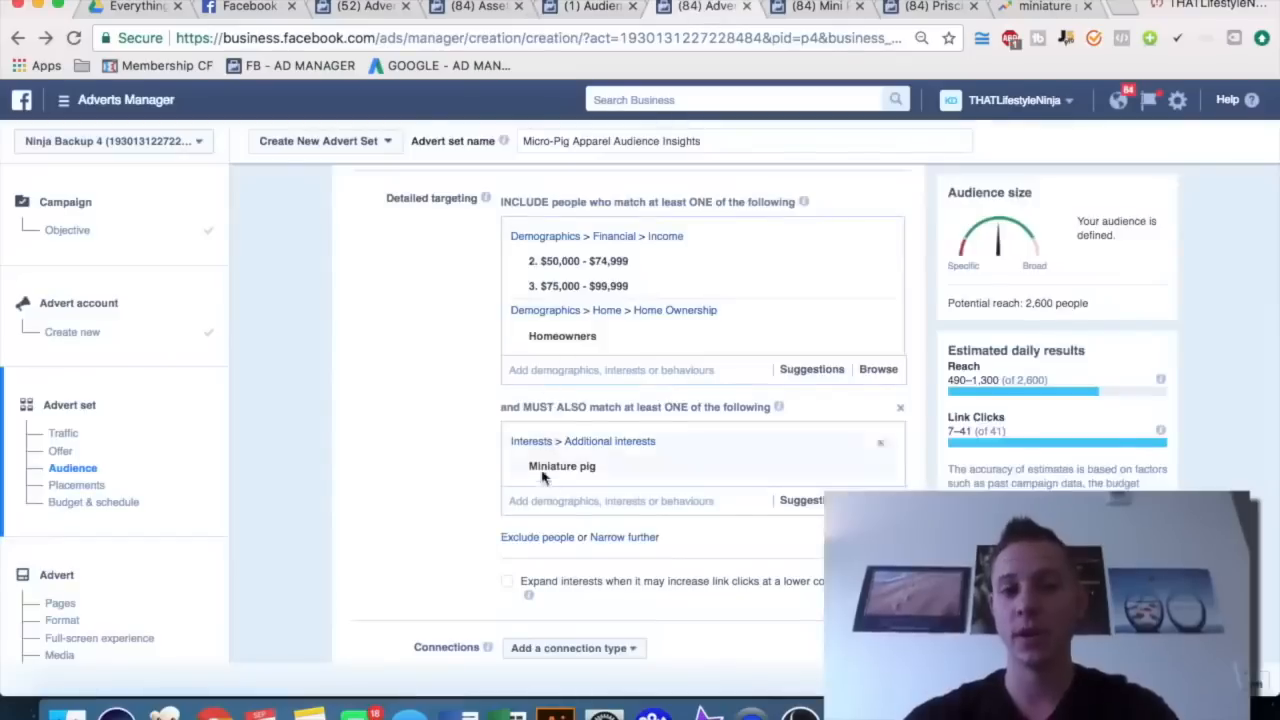
- Close the Mini Pig World and Priscilla the Mini Pig Facebook pages
{"action": "left_click", "coordinate": [818, 8]}
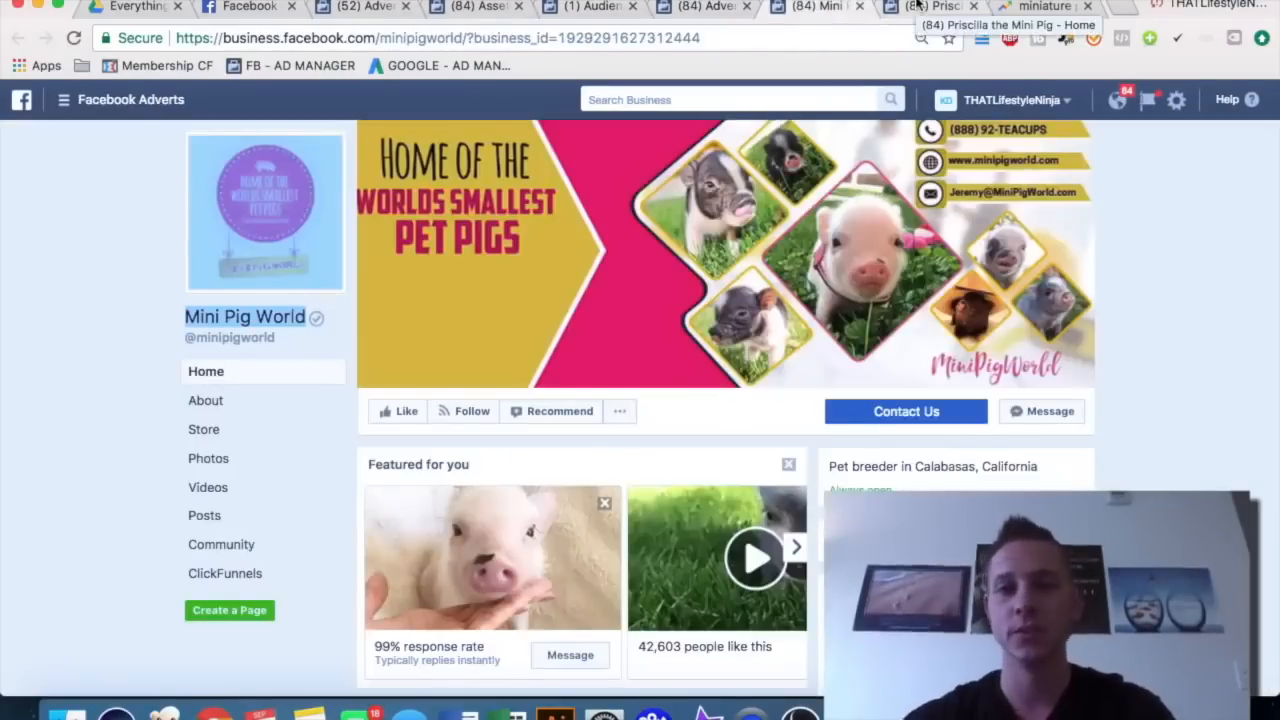
{"action": "key", "text": "super+w"}
{"action": "key", "text": "super+w"}
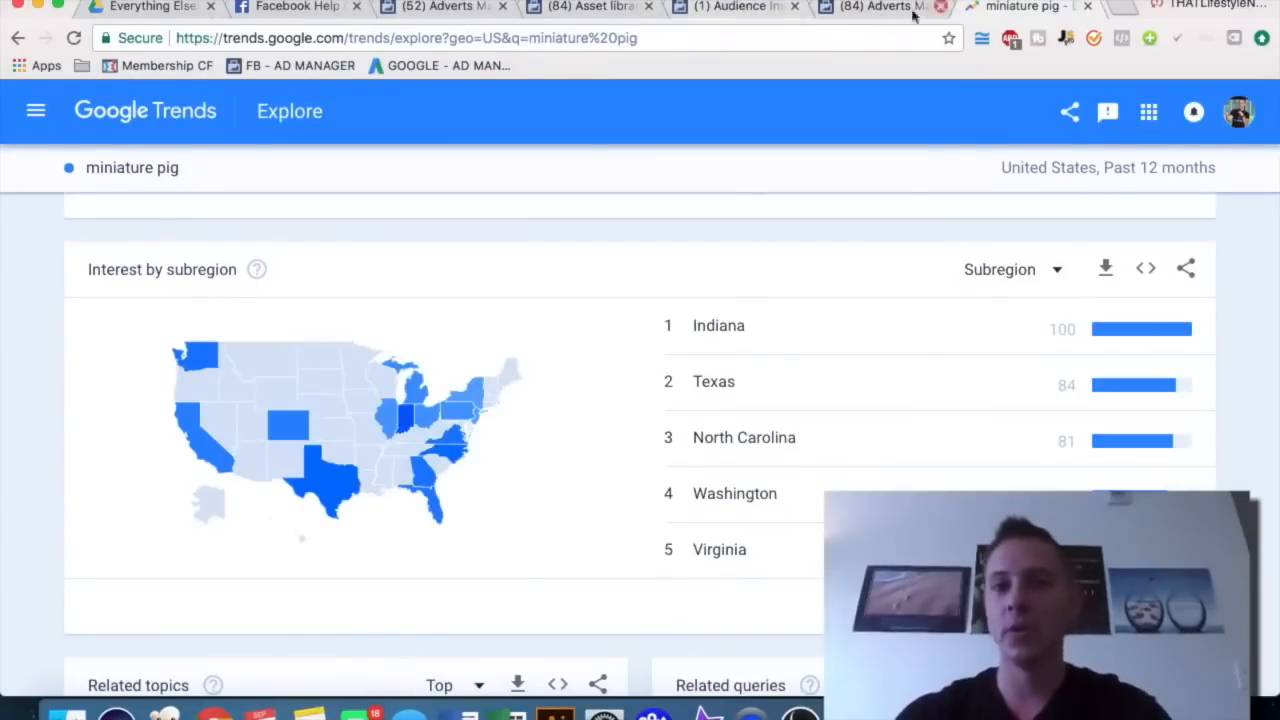
- Search Google for "mini pigs magazine" on a new browser page and look over the results
{"action": "left_click", "coordinate": [1124, 8]}
{"action": "type", "text": "mini "}
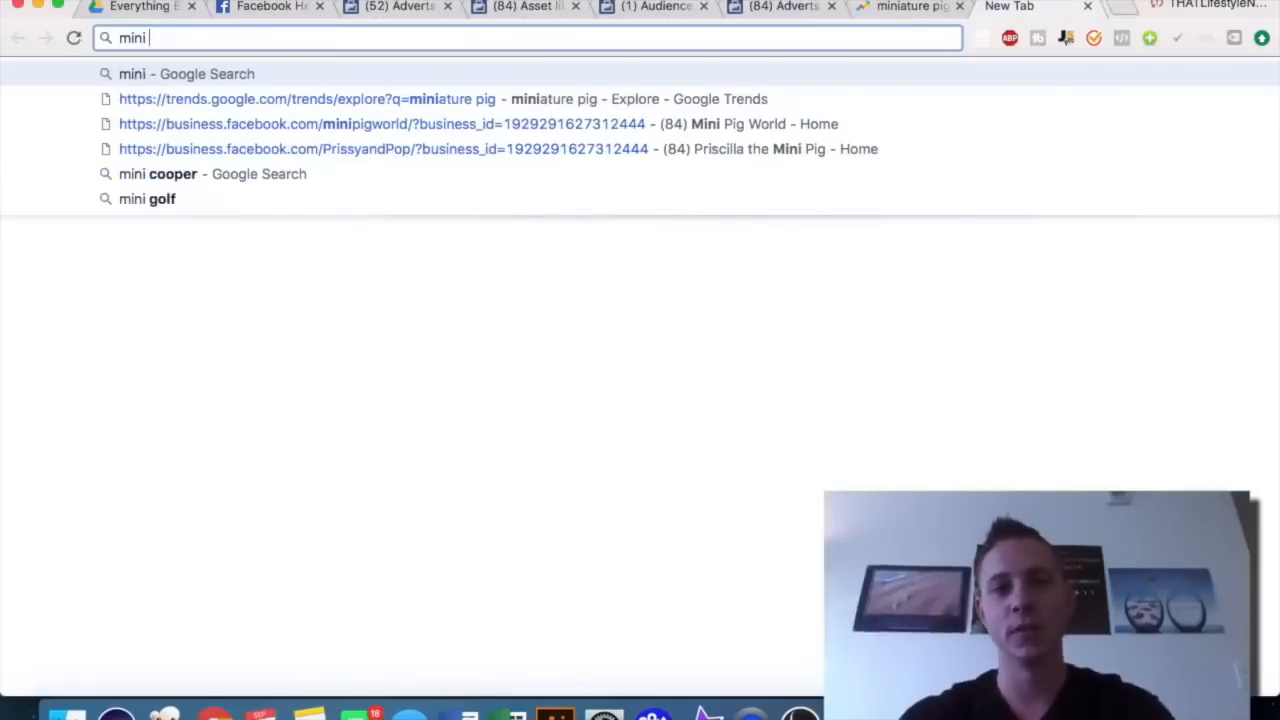
{"action": "type", "text": "pigs magazine"}
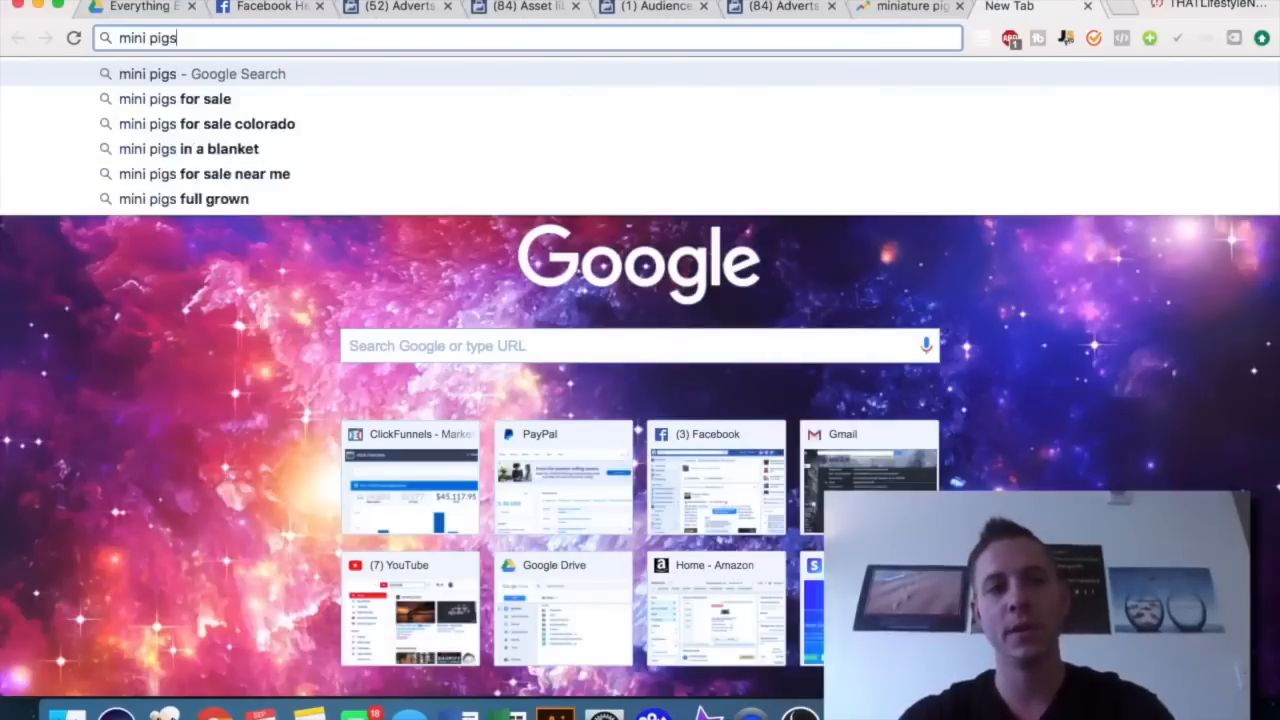
{"action": "key", "text": "Return"}
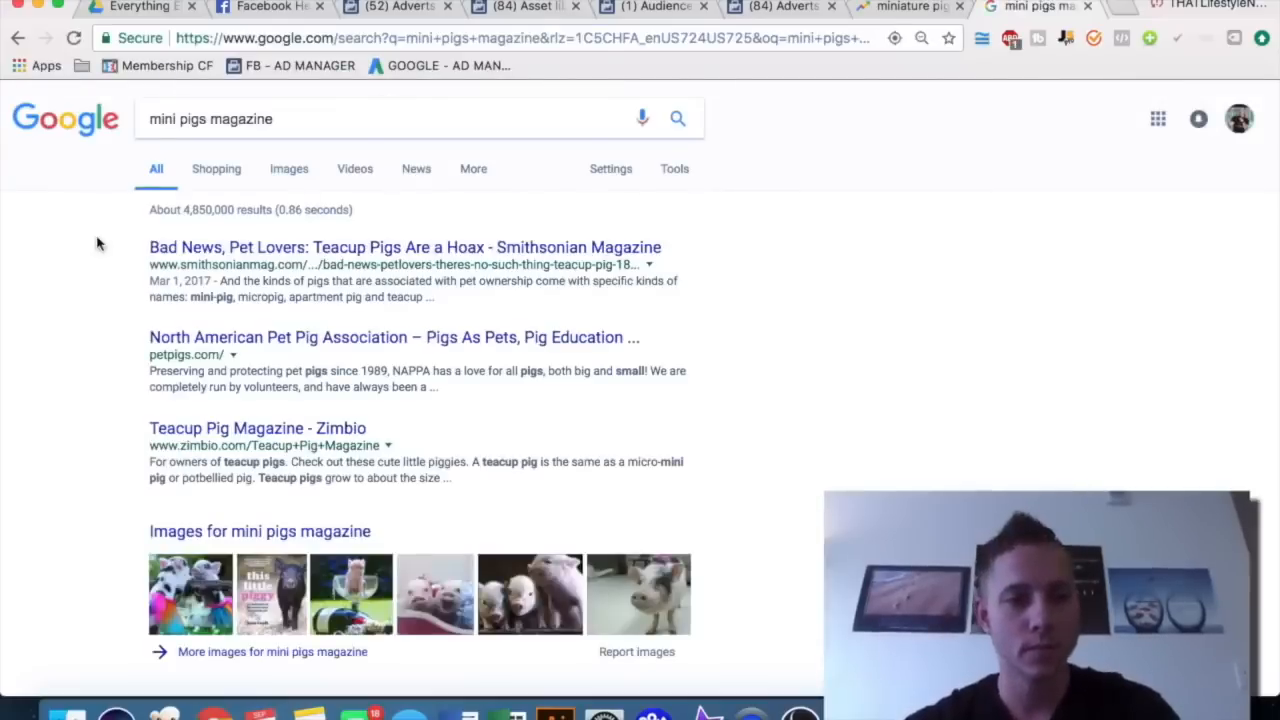
{"action": "scroll", "coordinate": [97, 320], "scroll_direction": "down", "scroll_amount": 1}
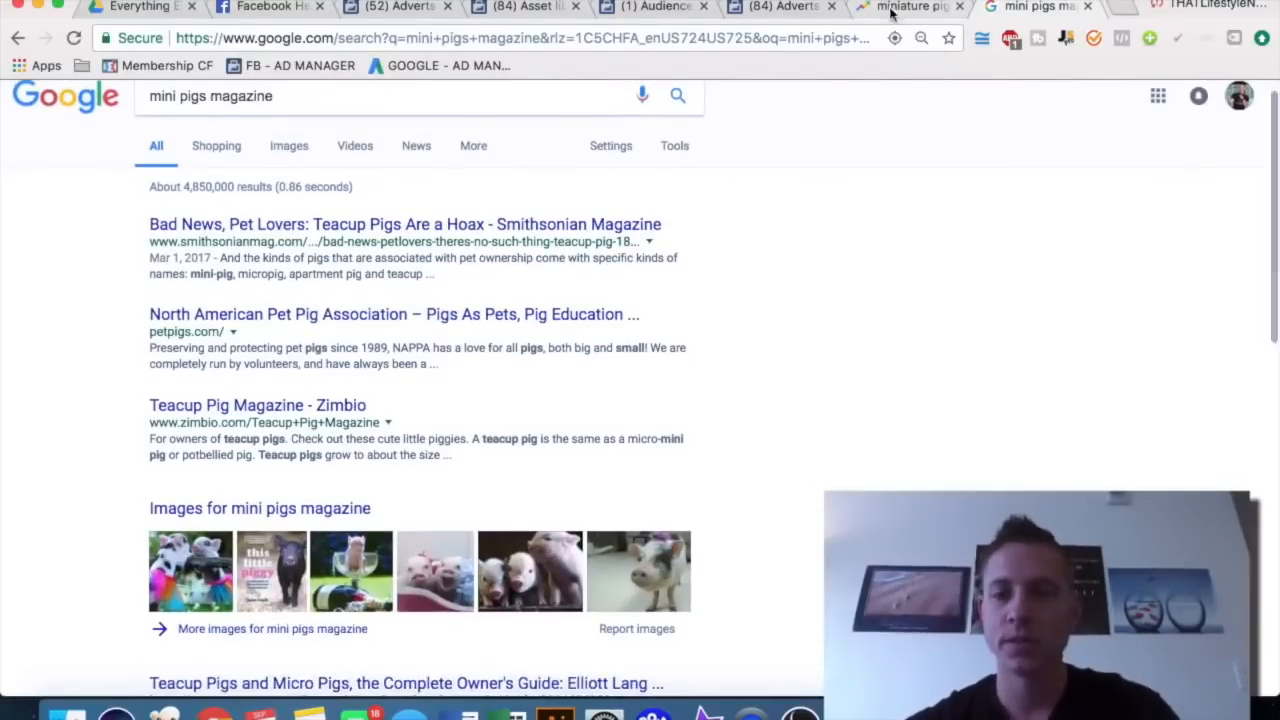
- Search the must-also-match targeting in the advert set for "pet pig" and "pig", and look through the suggested interests
{"action": "left_click", "coordinate": [785, 7]}
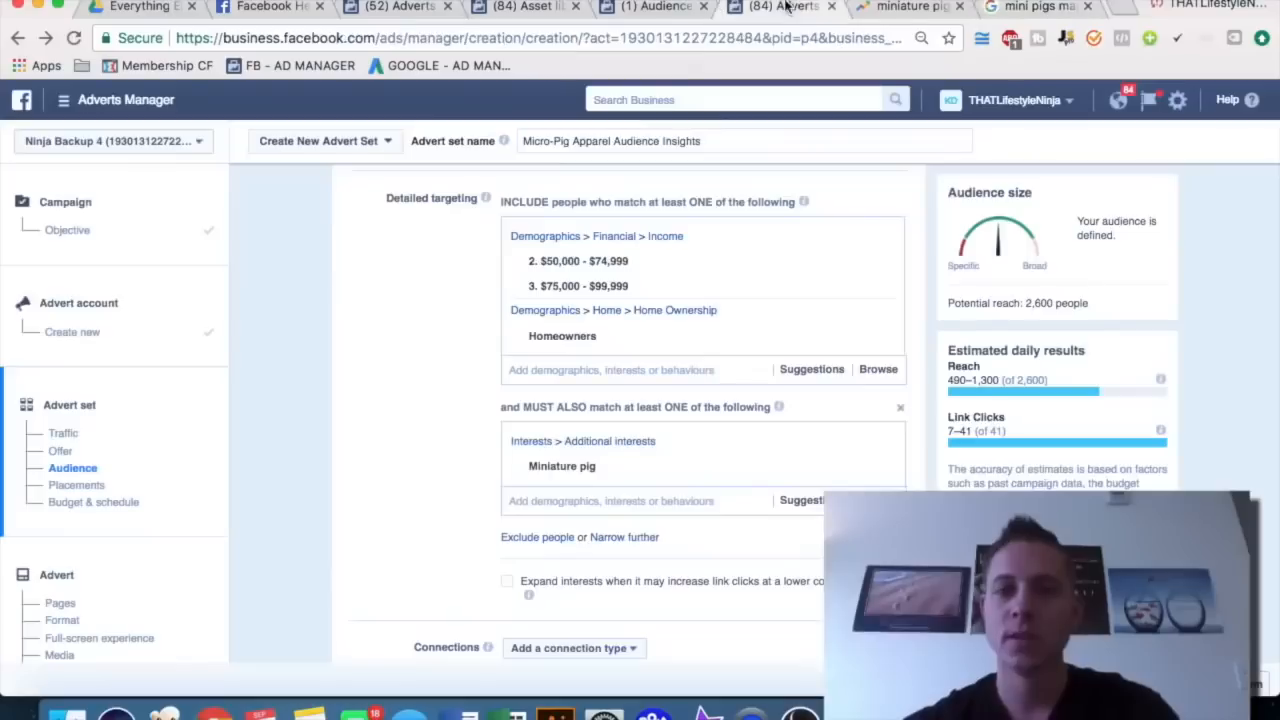
{"action": "left_click", "coordinate": [557, 500]}
{"action": "type", "text": "pet pig"}
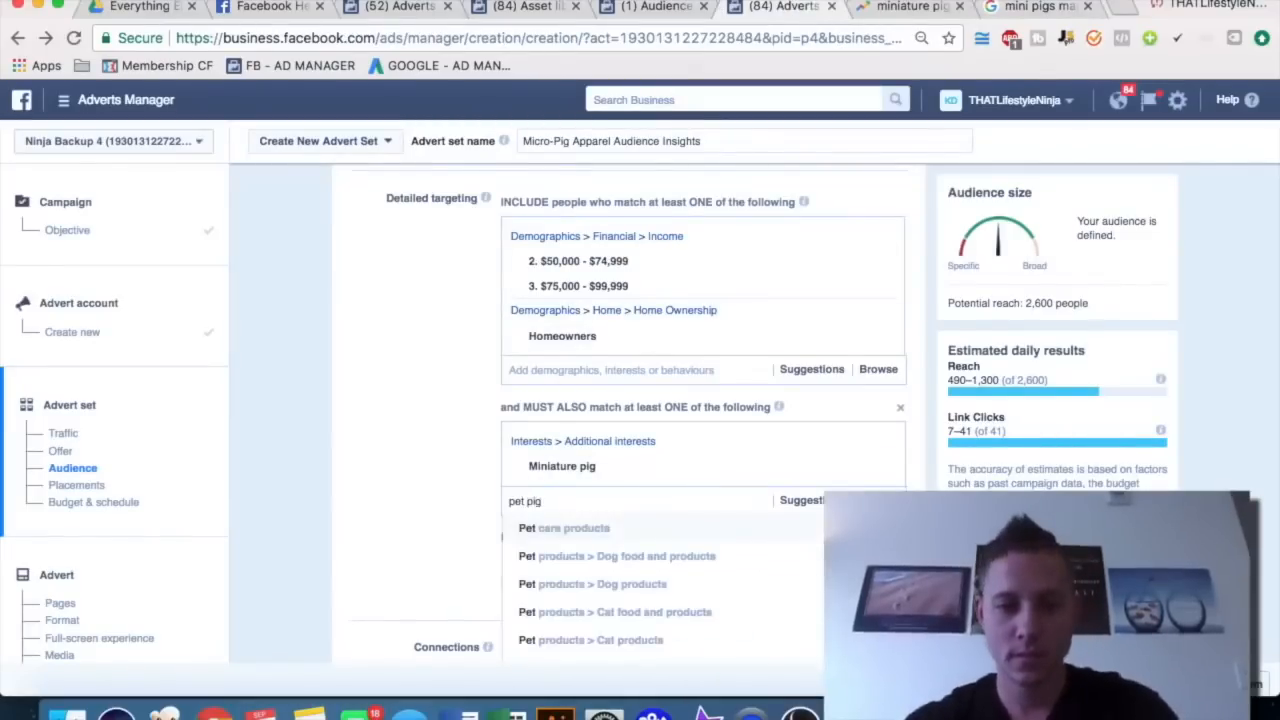
{"action": "key", "text": "super+a"}
{"action": "type", "text": "pig"}
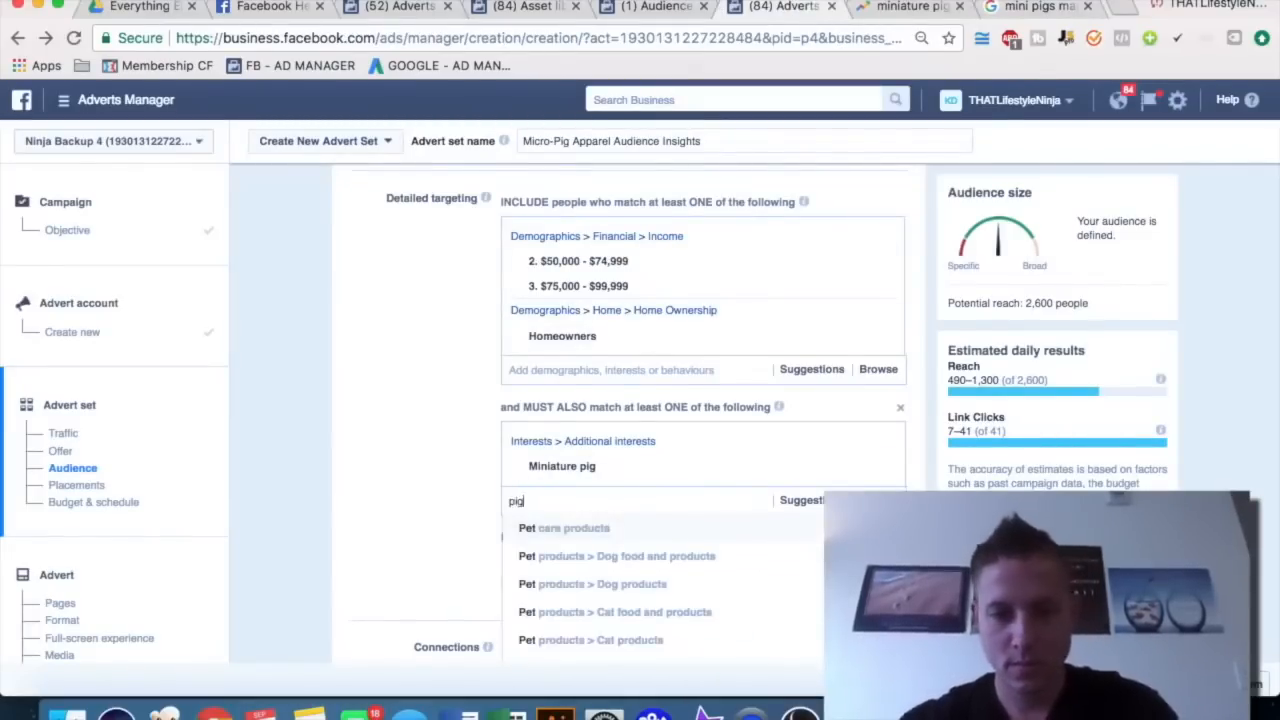
{"action": "scroll", "coordinate": [450, 410], "scroll_direction": "down", "scroll_amount": 3}
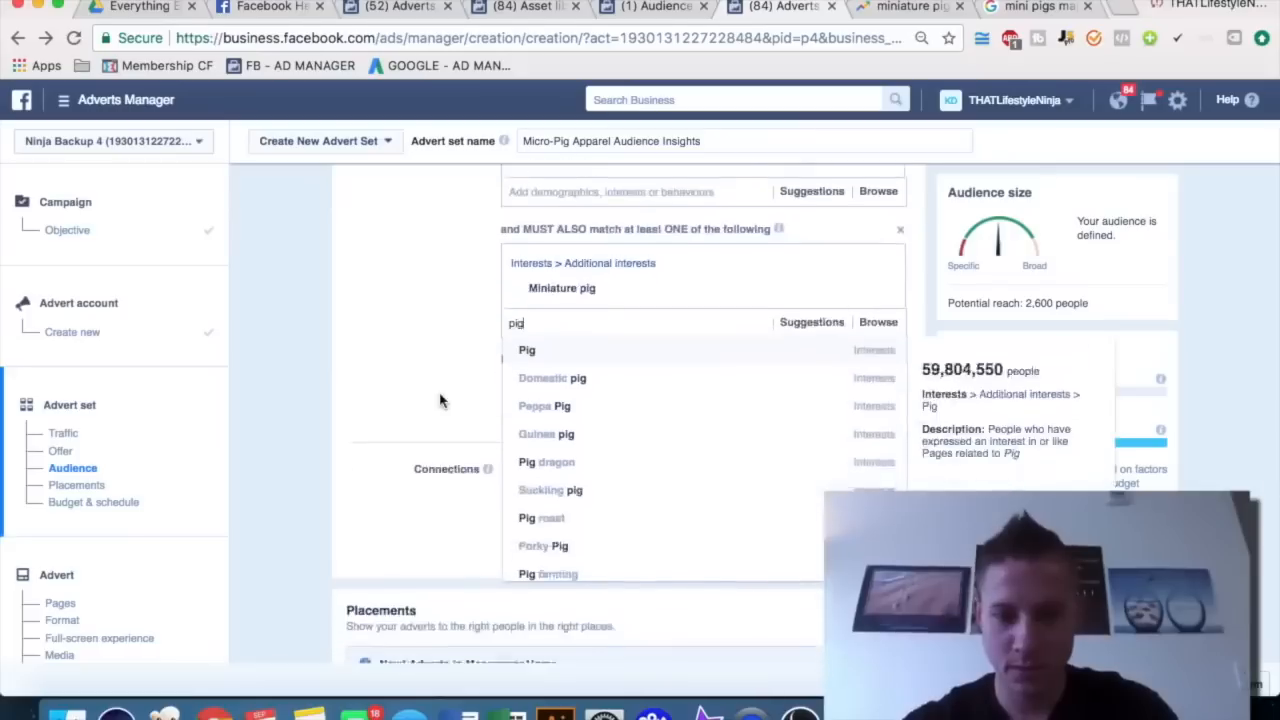
{"action": "scroll", "coordinate": [553, 440], "scroll_direction": "down", "scroll_amount": 1}
{"action": "scroll", "coordinate": [555, 440], "scroll_direction": "down", "scroll_amount": 2}
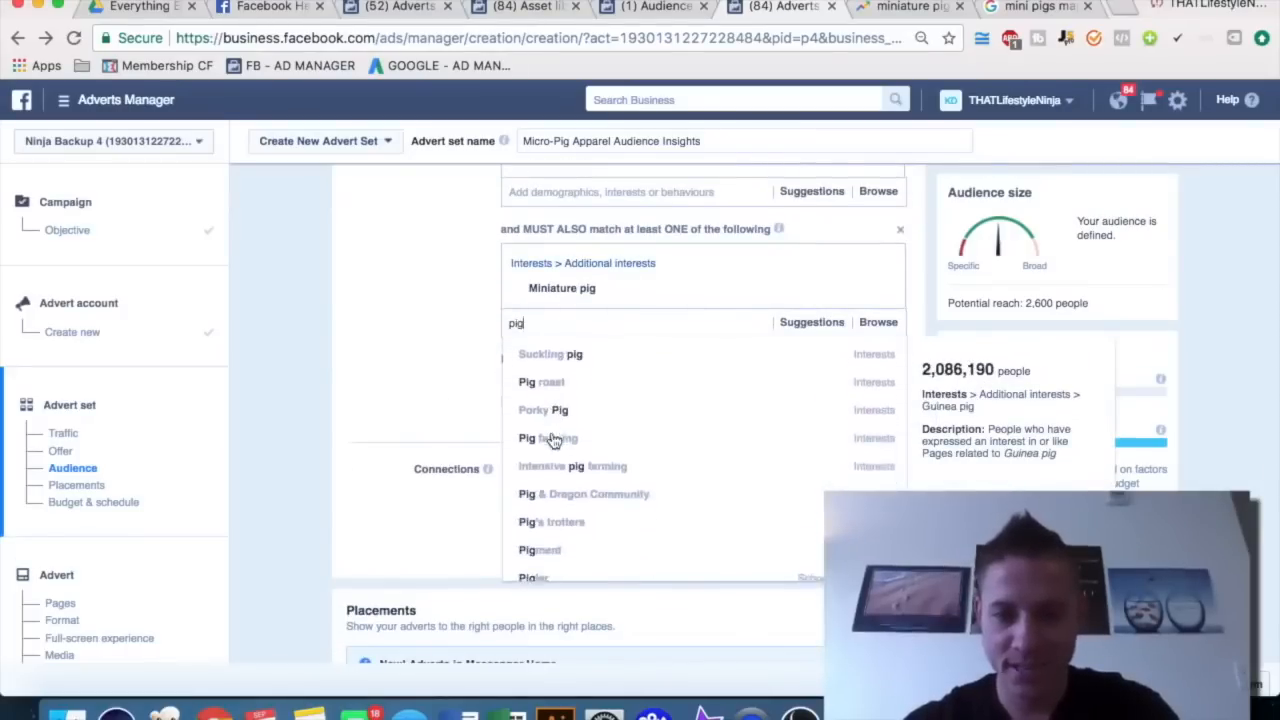
{"action": "scroll", "coordinate": [640, 459], "scroll_direction": "down", "scroll_amount": 4}
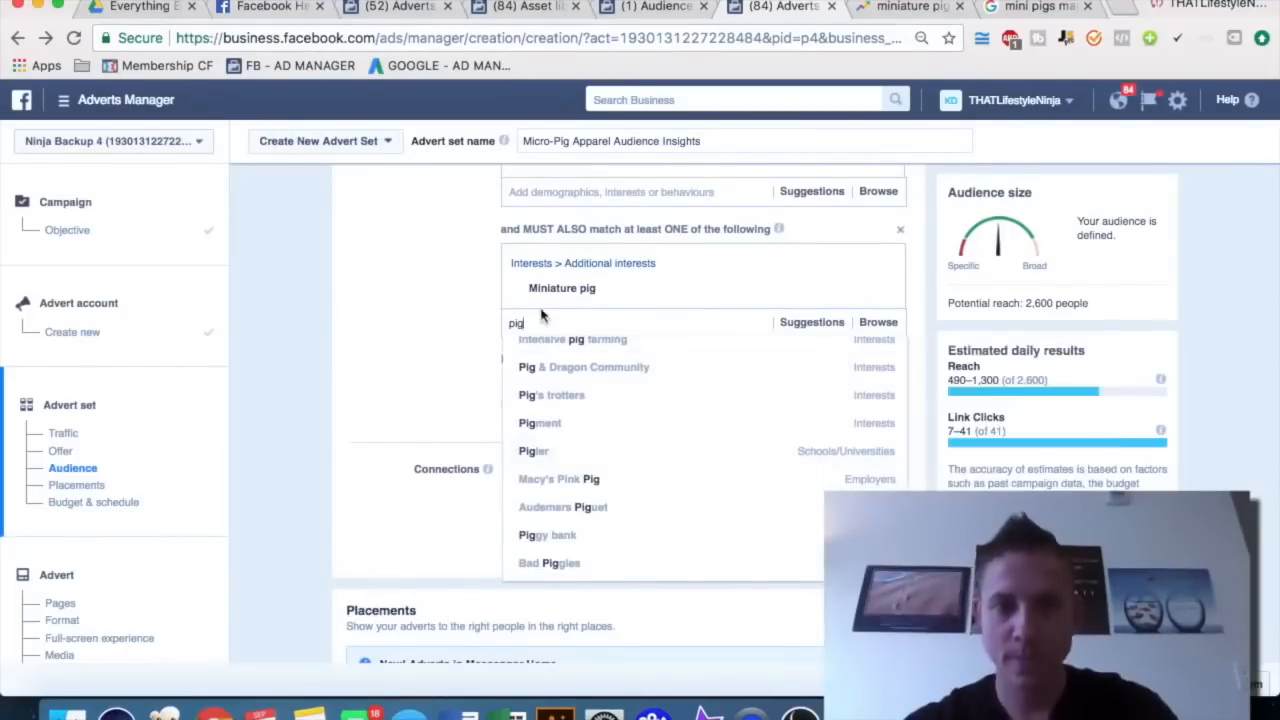
- Search the must-also-match targeting for "oink", and repeat the search with "pig"
{"action": "key", "text": "BackSpace"}
{"action": "key", "text": "BackSpace"}
{"action": "key", "text": "BackSpace"}
{"action": "type", "text": "micr"}
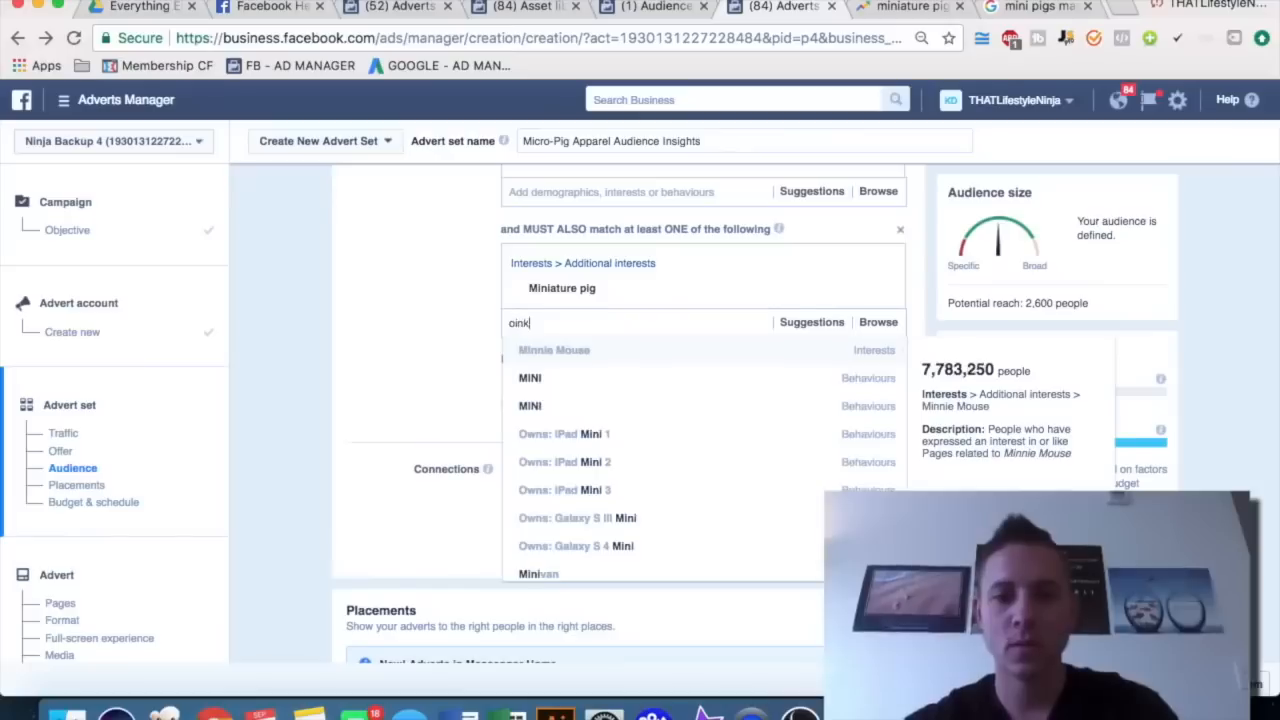
{"action": "key", "text": "BackSpace"}
{"action": "key", "text": "BackSpace"}
{"action": "key", "text": "BackSpace"}
{"action": "key", "text": "BackSpace"}
{"action": "type", "text": "pig"}
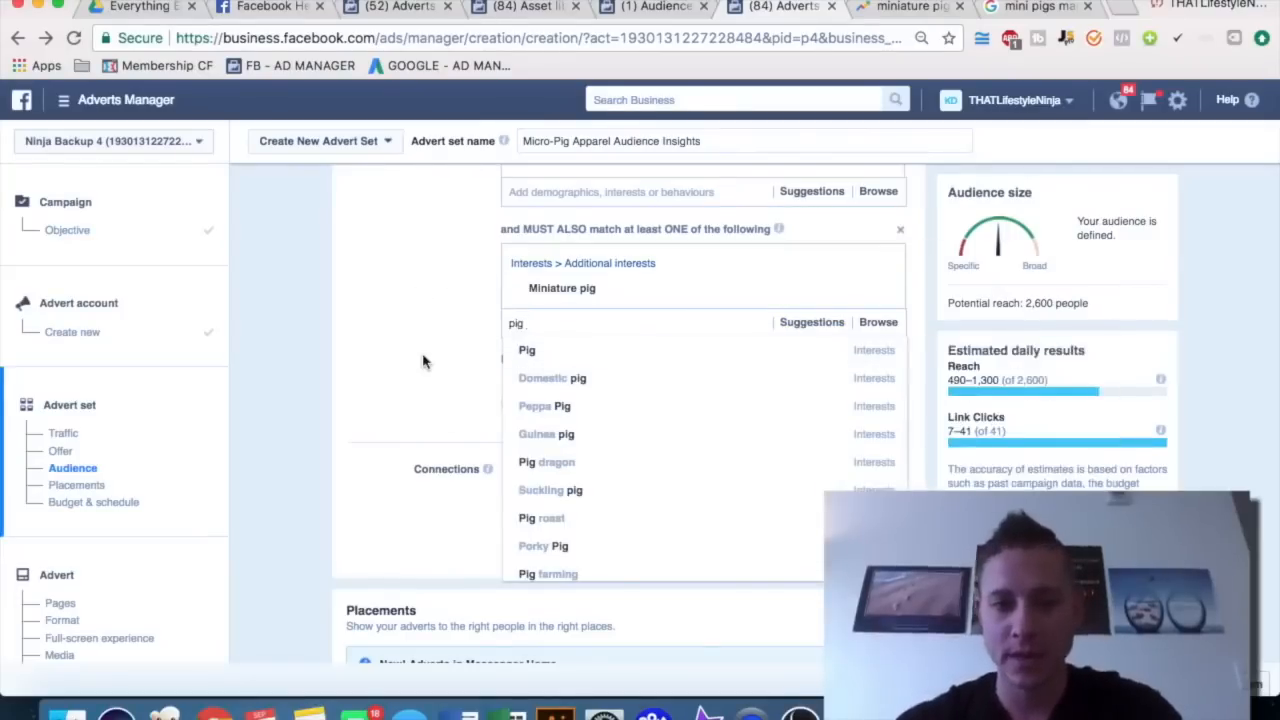
- Clear the interest search and review the income, homeowner and Miniature pig criteria in the advert set's detailed targeting
{"action": "key", "text": "BackSpace"}
{"action": "key", "text": "BackSpace"}
{"action": "key", "text": "BackSpace"}
{"action": "key", "text": "BackSpace"}
{"action": "left_click", "coordinate": [410, 294]}
{"action": "scroll", "coordinate": [410, 294], "scroll_direction": "up", "scroll_amount": 2}
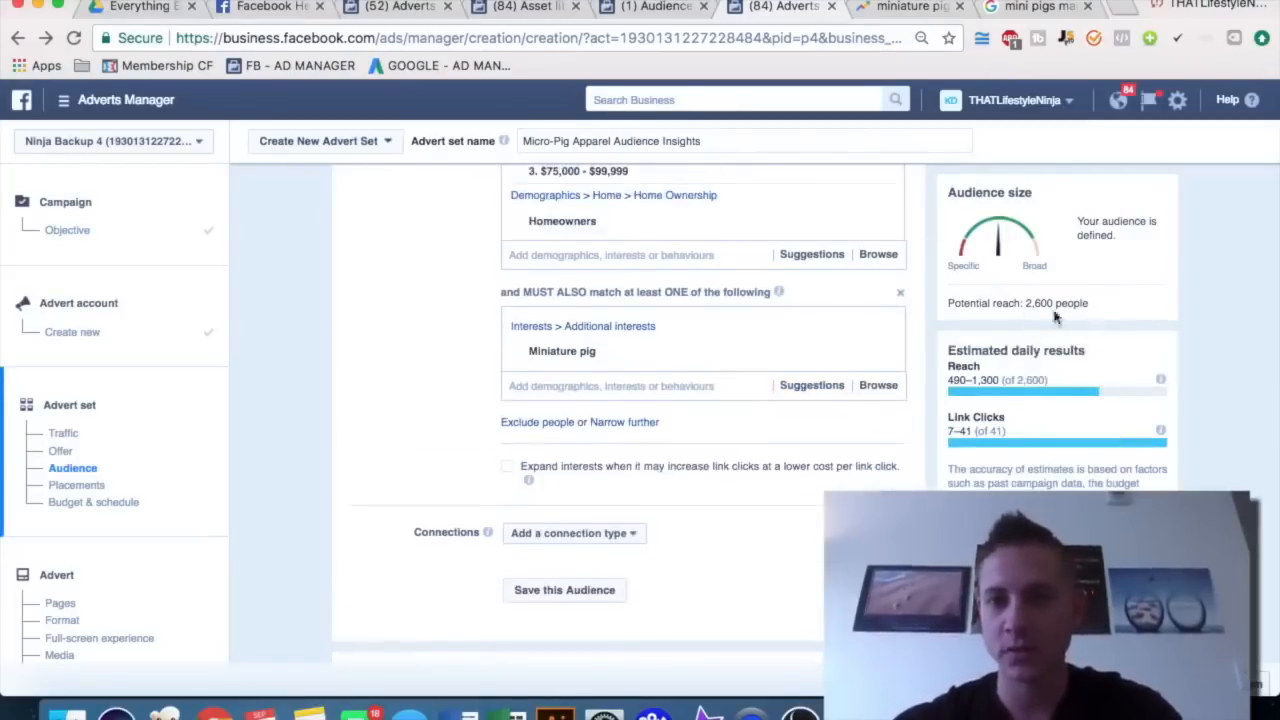
{"action": "scroll", "coordinate": [472, 354], "scroll_direction": "up", "scroll_amount": 1}
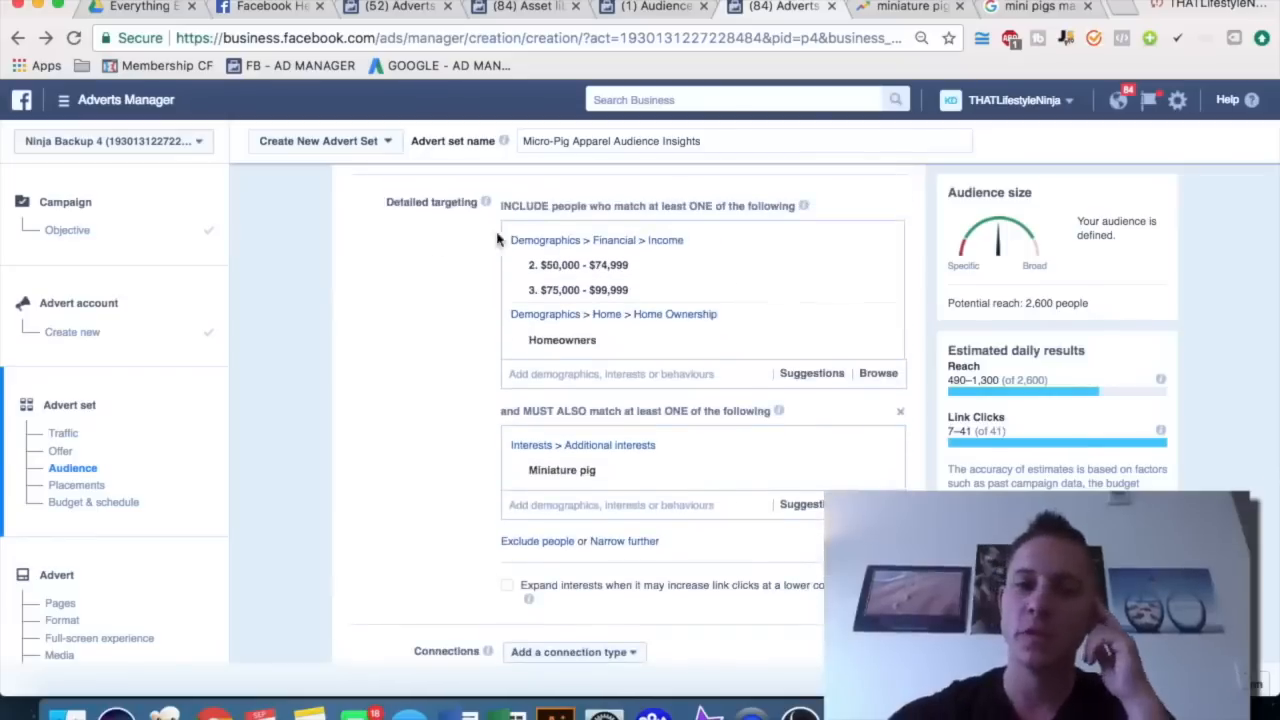
{"action": "mouse_move", "coordinate": [590, 266]}
{"action": "mouse_move", "coordinate": [558, 295]}
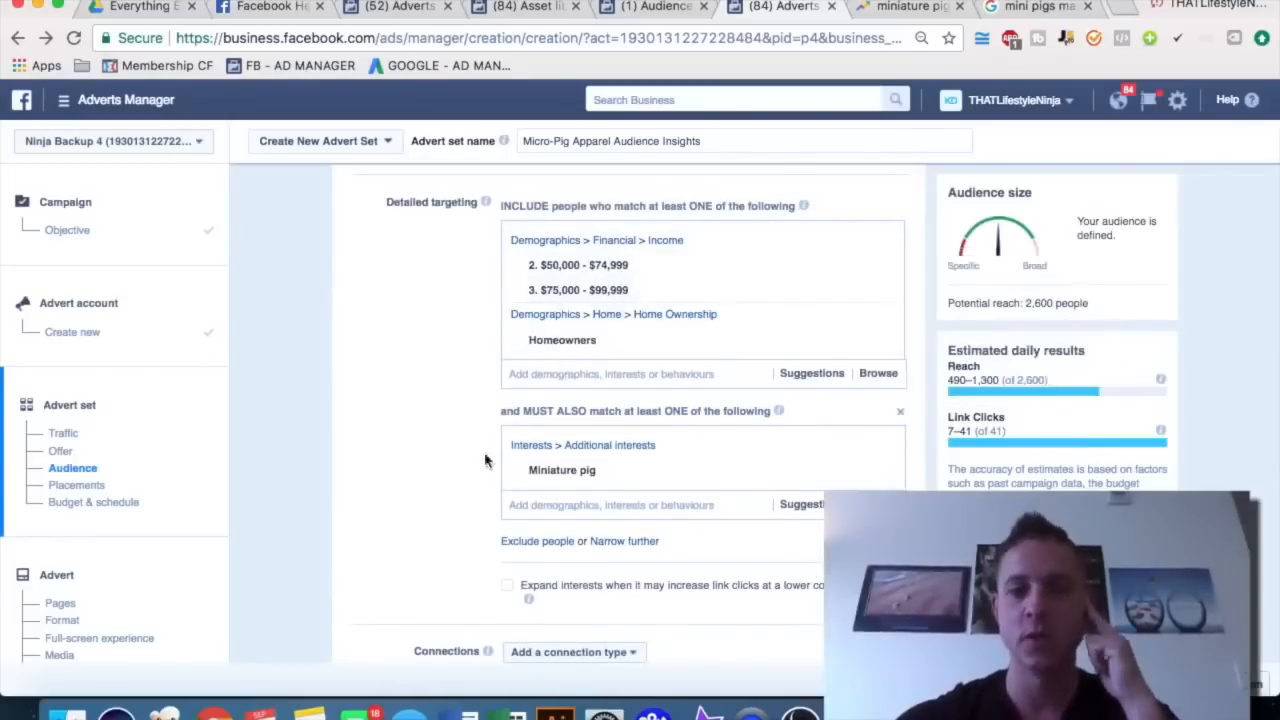
{"action": "scroll", "coordinate": [443, 437], "scroll_direction": "down", "scroll_amount": 1}
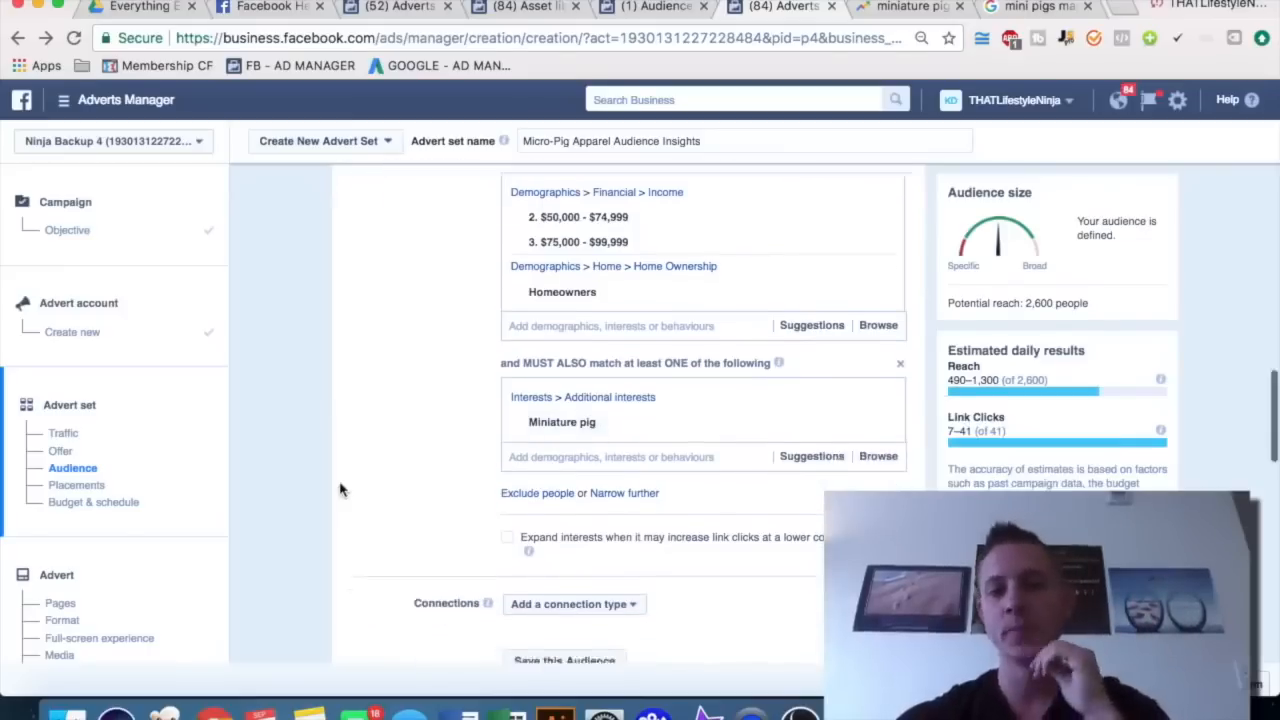
- Remove Lexington, Kentucky from the advert set's targeted locations
{"action": "scroll", "coordinate": [408, 480], "scroll_direction": "up", "scroll_amount": 6}
{"action": "scroll", "coordinate": [405, 481], "scroll_direction": "up", "scroll_amount": 3}
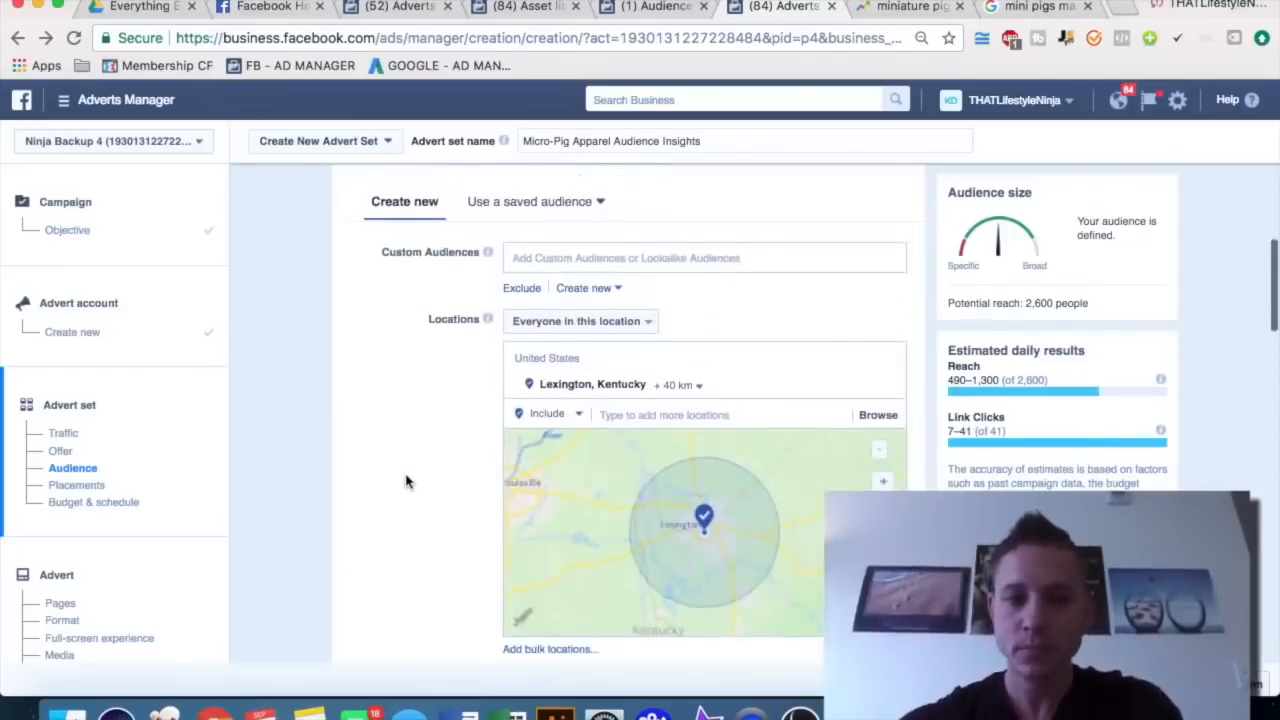
{"action": "left_click", "coordinate": [887, 386]}
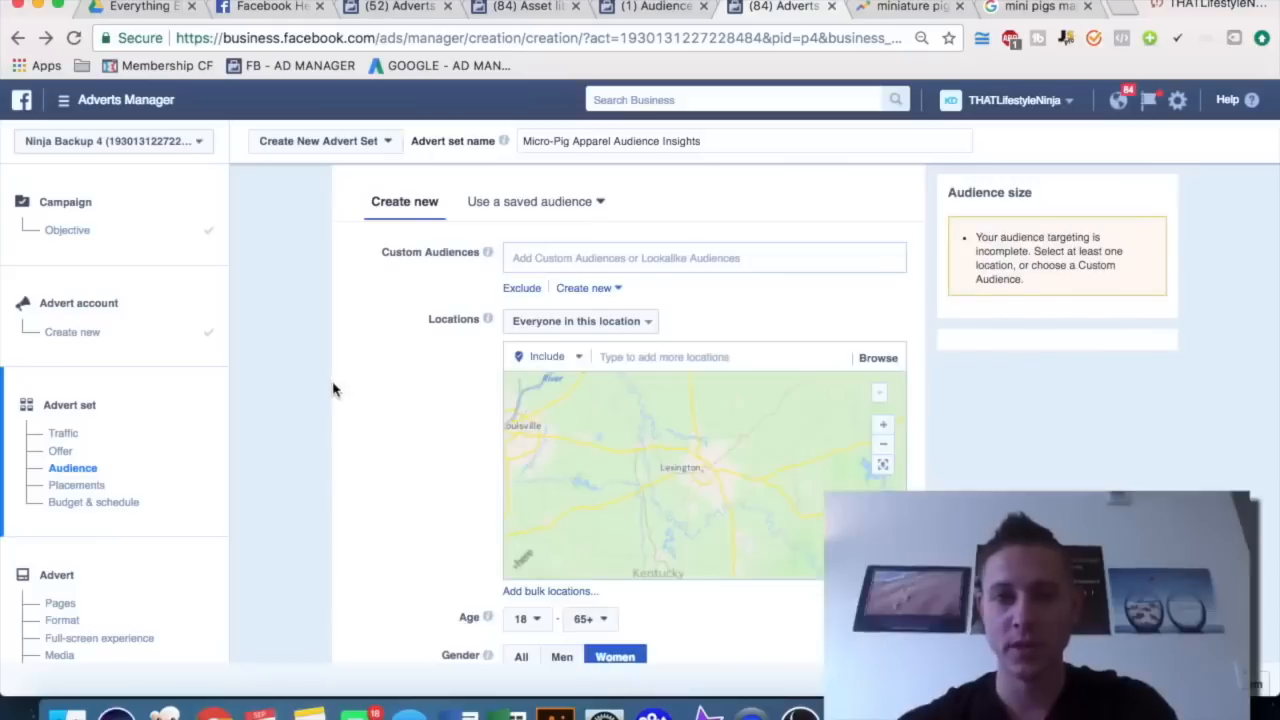
{"action": "scroll", "coordinate": [365, 425], "scroll_direction": "up", "scroll_amount": 1}
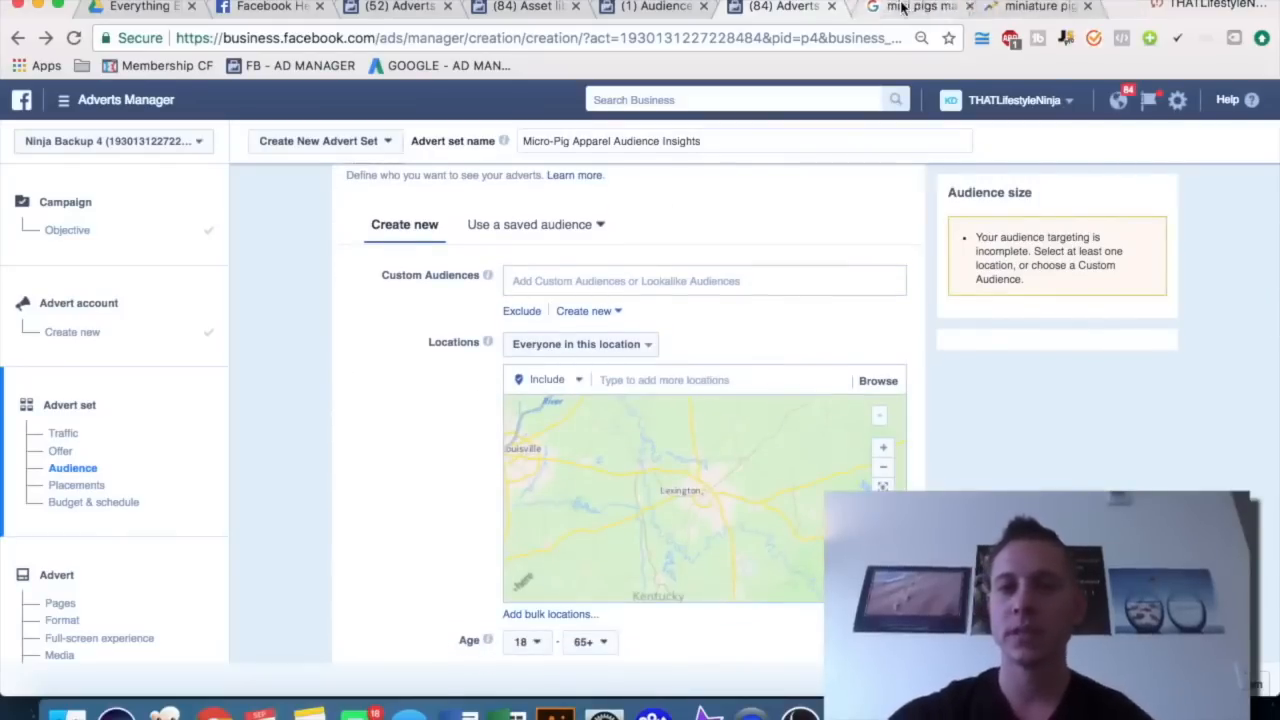
- Check the miniature pig subregion ranking in Google Trends, and add Indiana, United States as an advert set location
{"action": "left_click_drag", "start_coordinate": [1030, 6], "coordinate": [903, 8]}
{"action": "left_click_drag", "start_coordinate": [1030, 7], "coordinate": [862, 22]}
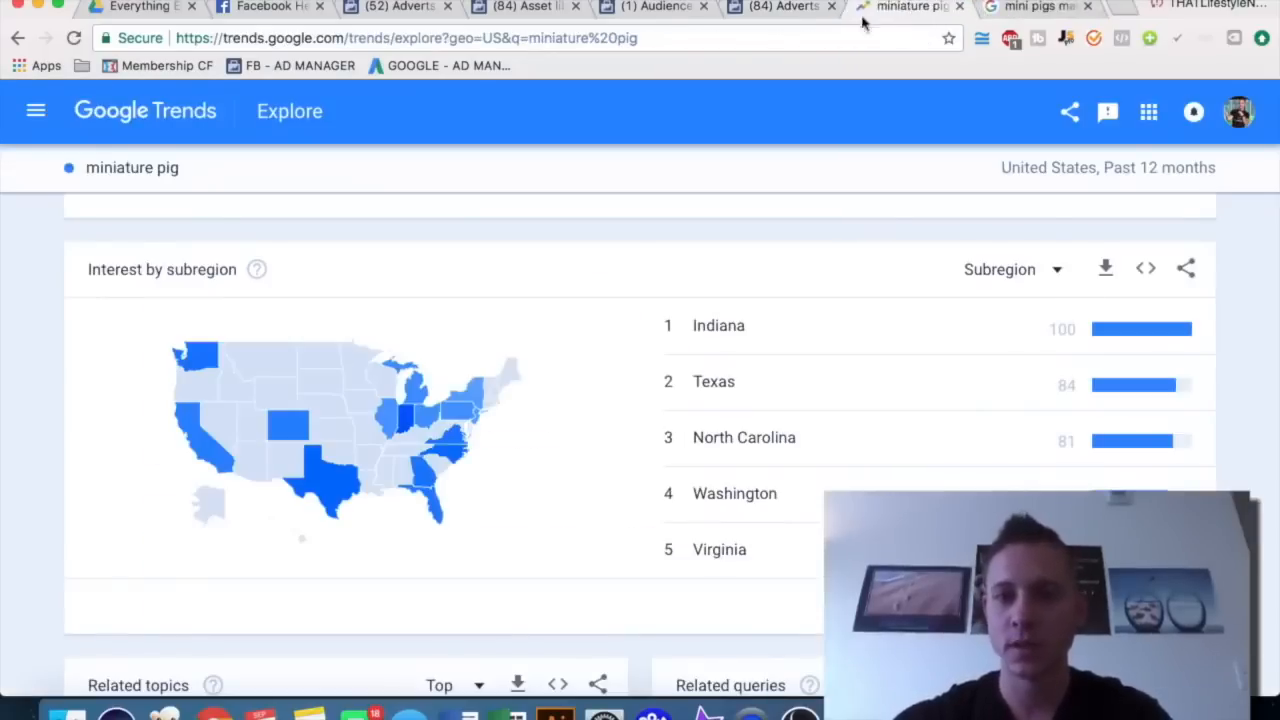
{"action": "left_click", "coordinate": [780, 8]}
{"action": "left_click", "coordinate": [631, 375]}
{"action": "type", "text": "id"}
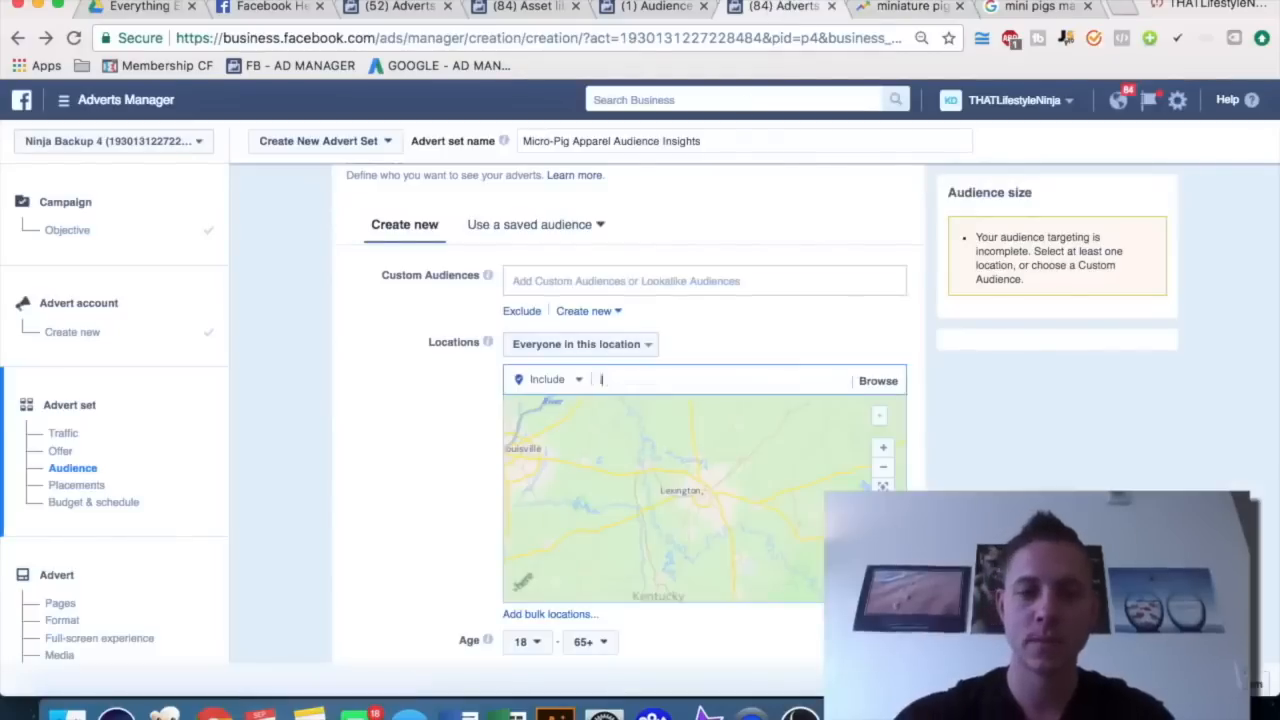
{"action": "key", "text": "BackSpace"}
{"action": "key", "text": "BackSpace"}
{"action": "type", "text": "indiana"}
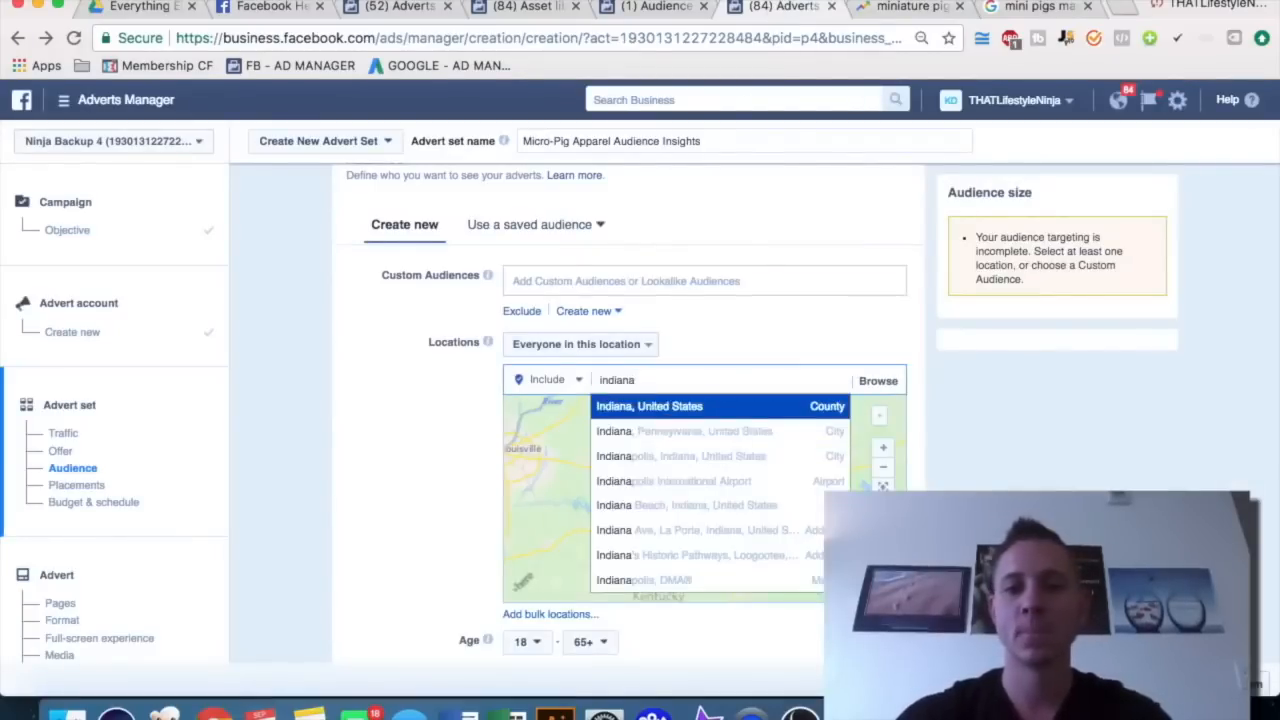
{"action": "key", "text": "Return"}
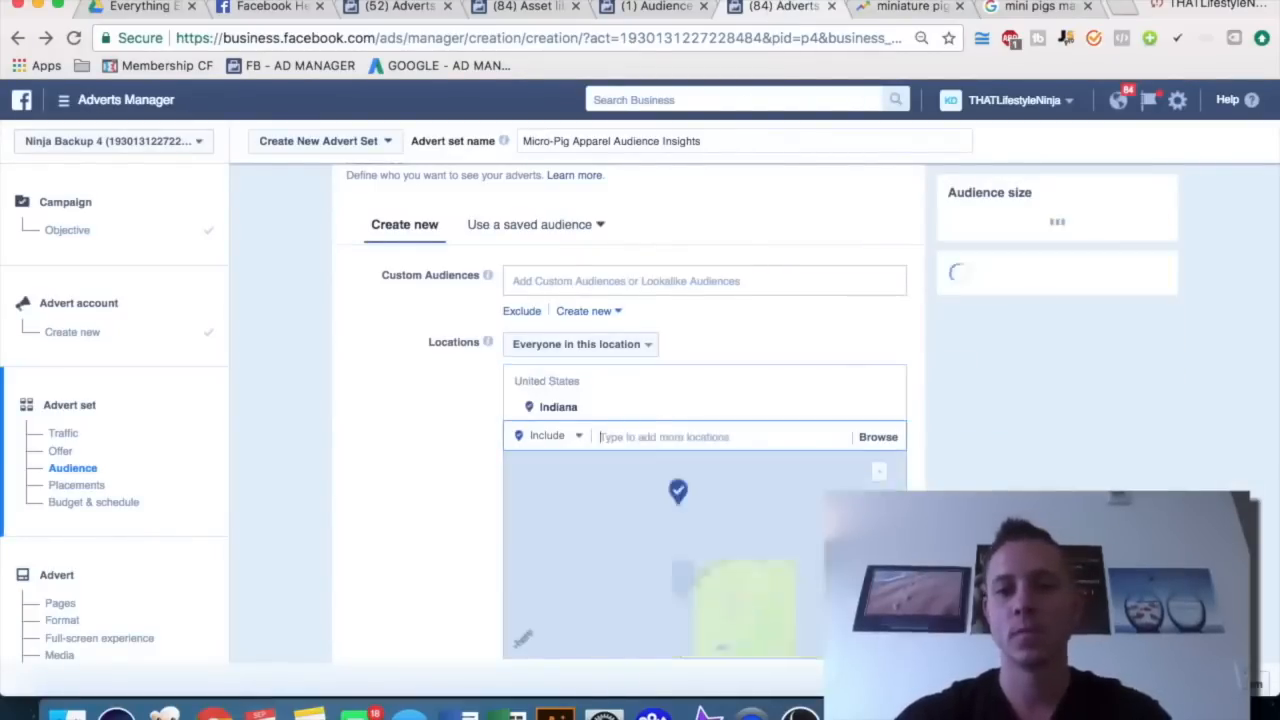
- Add the states of Texas and North Carolina to the advert set's included locations
{"action": "type", "text": "texas"}
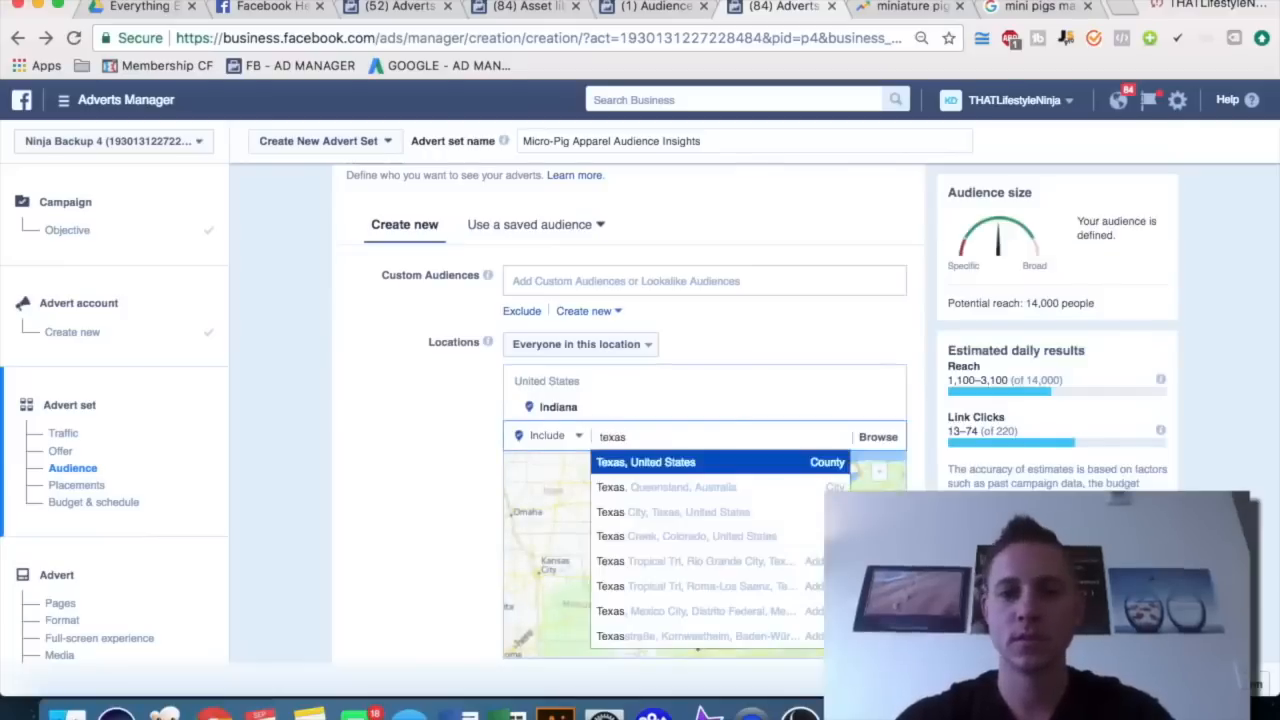
{"action": "key", "text": "Return"}
{"action": "type", "text": "north carolina"}
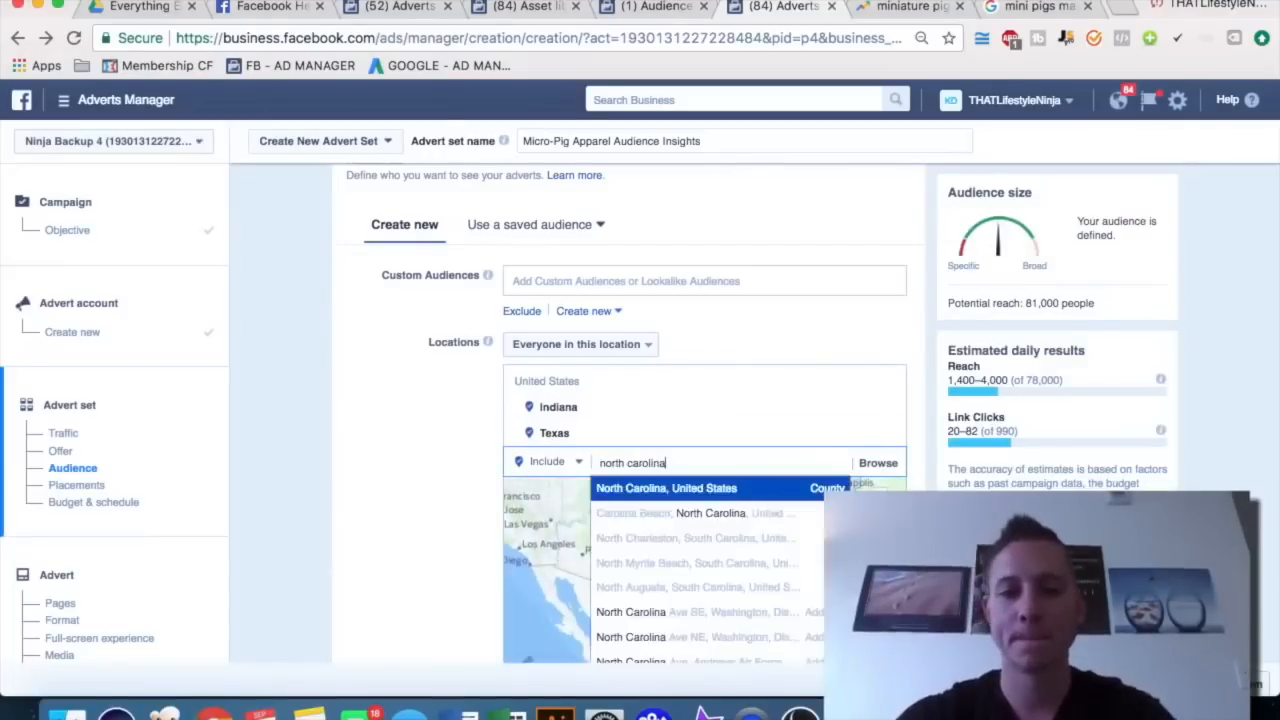
{"action": "key", "text": "Return"}
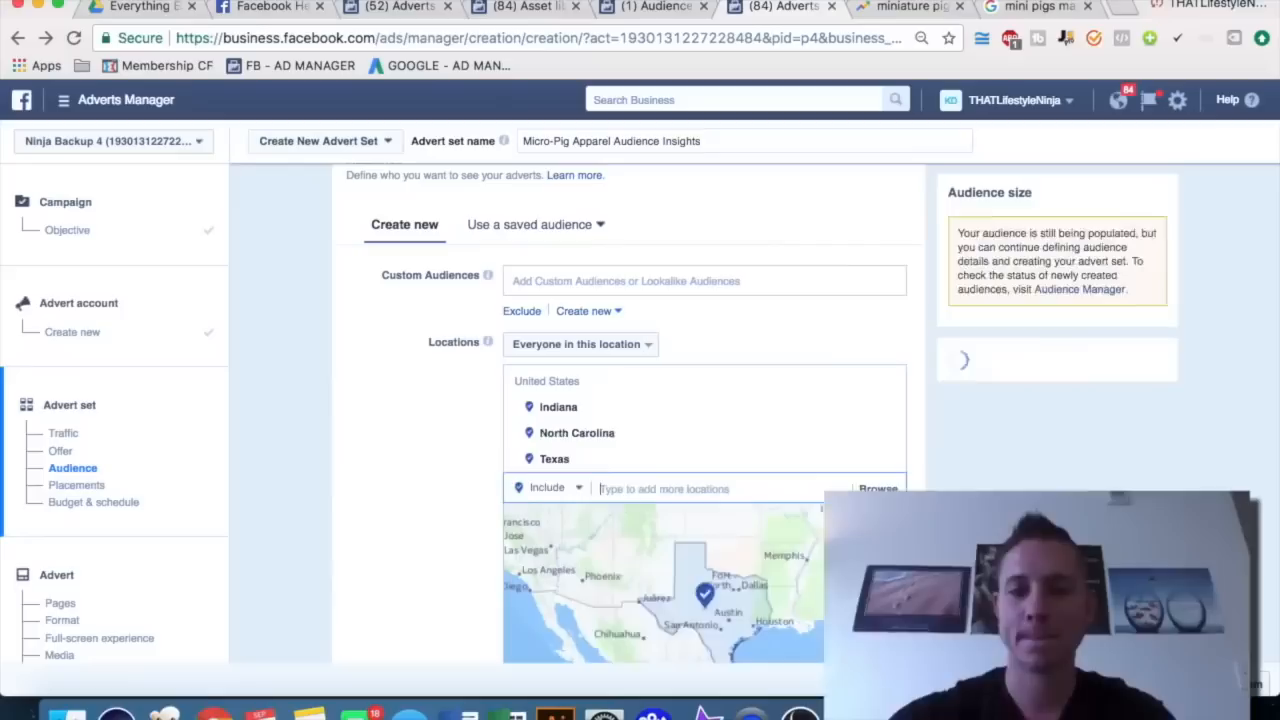
- Consult the Google Trends subregion ranking again, and add Washington and Virginia to the advert set's included locations
{"action": "left_click", "coordinate": [905, 7]}
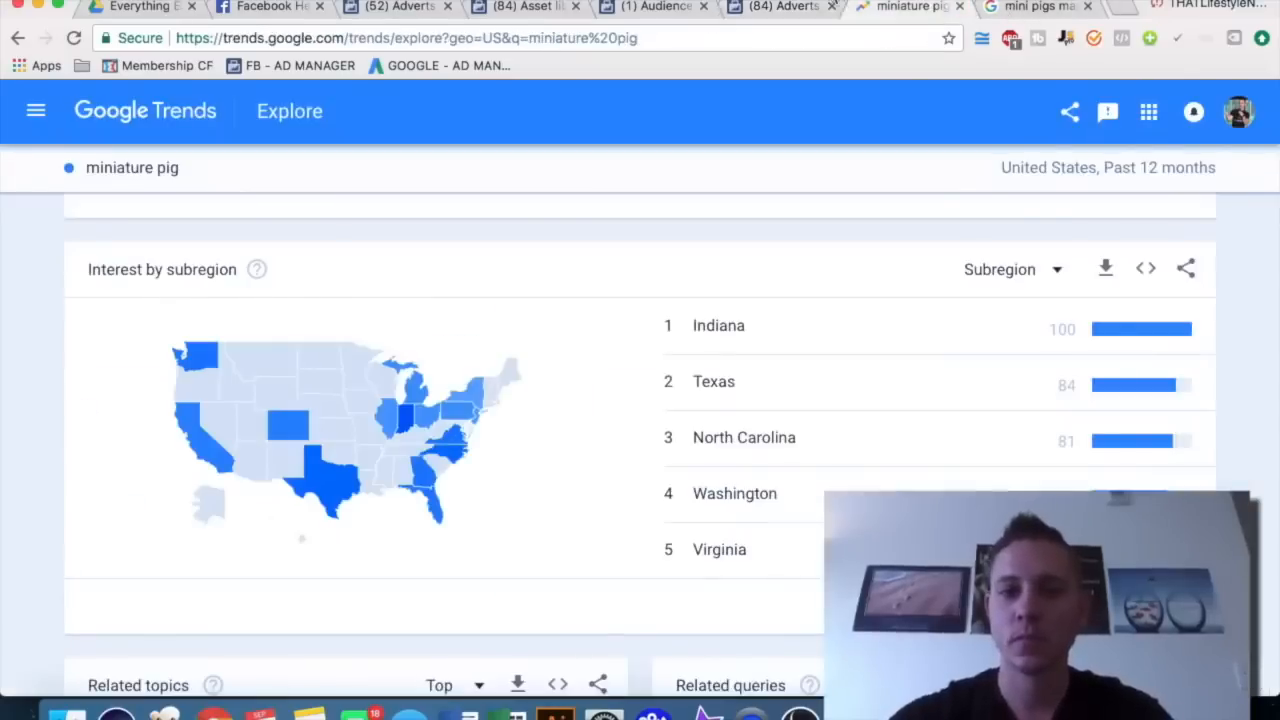
{"action": "left_click", "coordinate": [785, 7]}
{"action": "type", "text": "washington"}
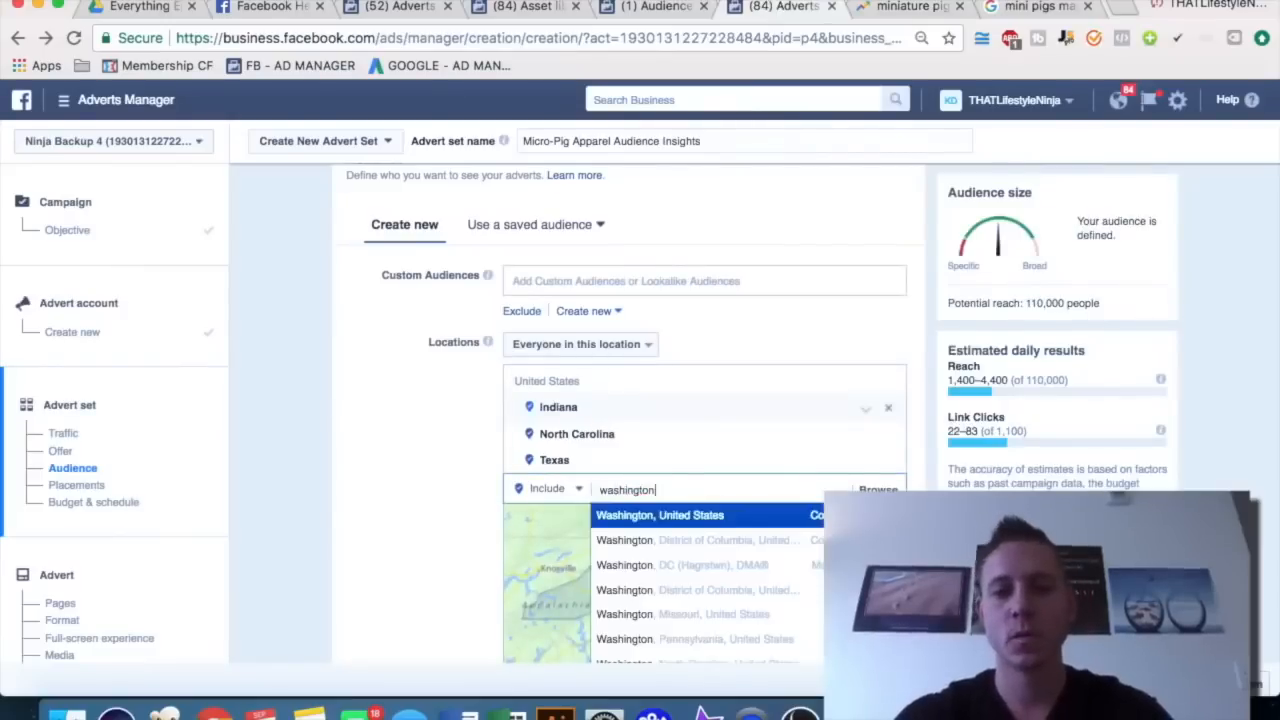
{"action": "key", "text": "Return"}
{"action": "type", "text": "virginia"}
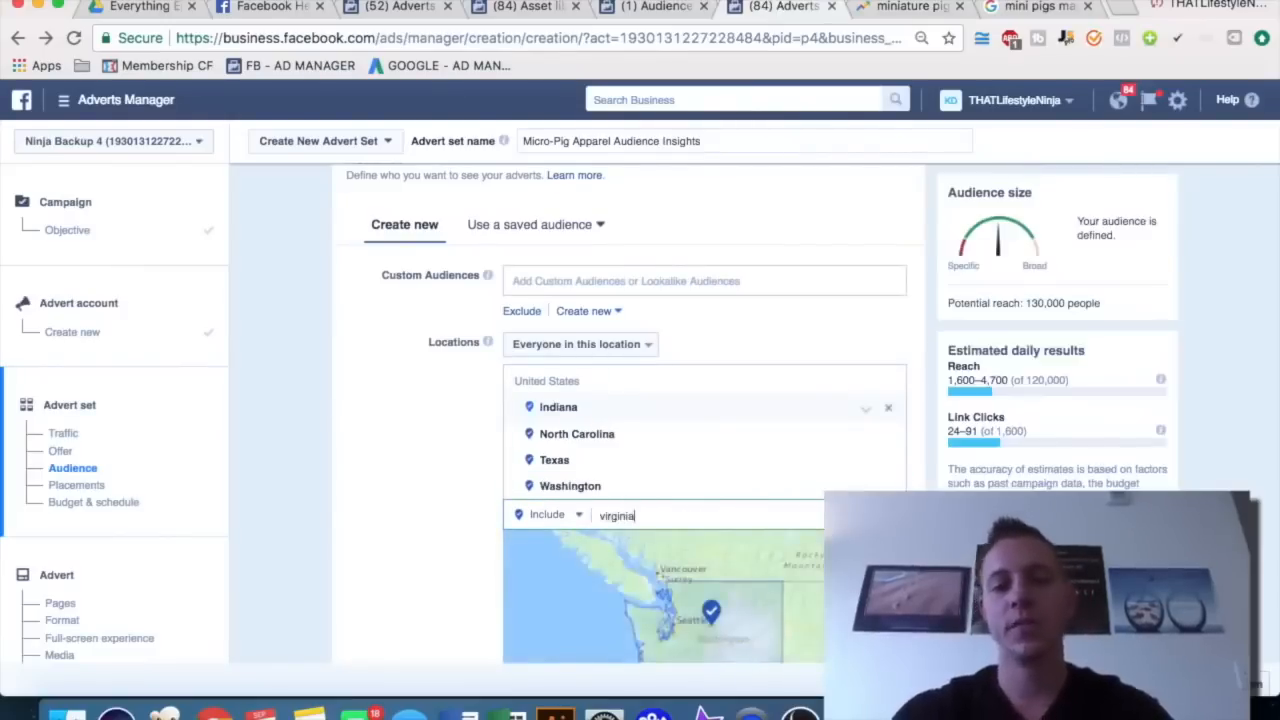
{"action": "key", "text": "Return"}
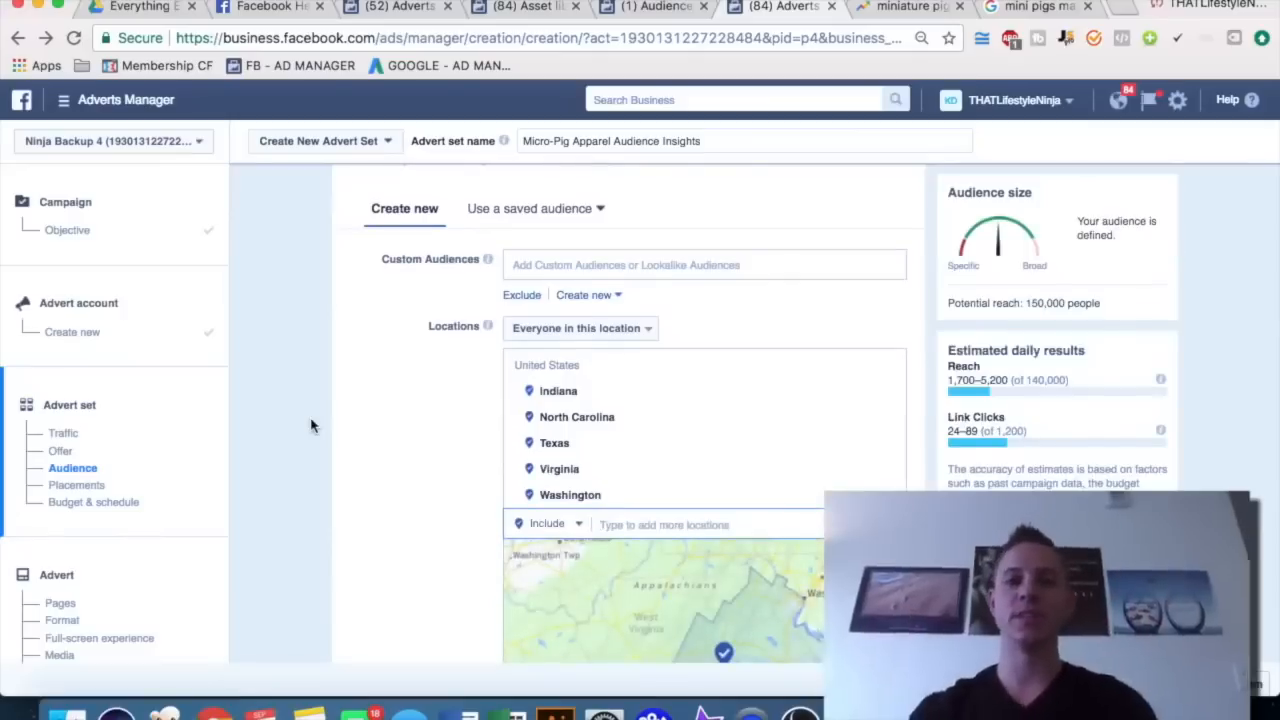
- Switch to Audience Insights and replace the Tony Robbins interest with Miniature pig
{"action": "left_click", "coordinate": [655, 7]}
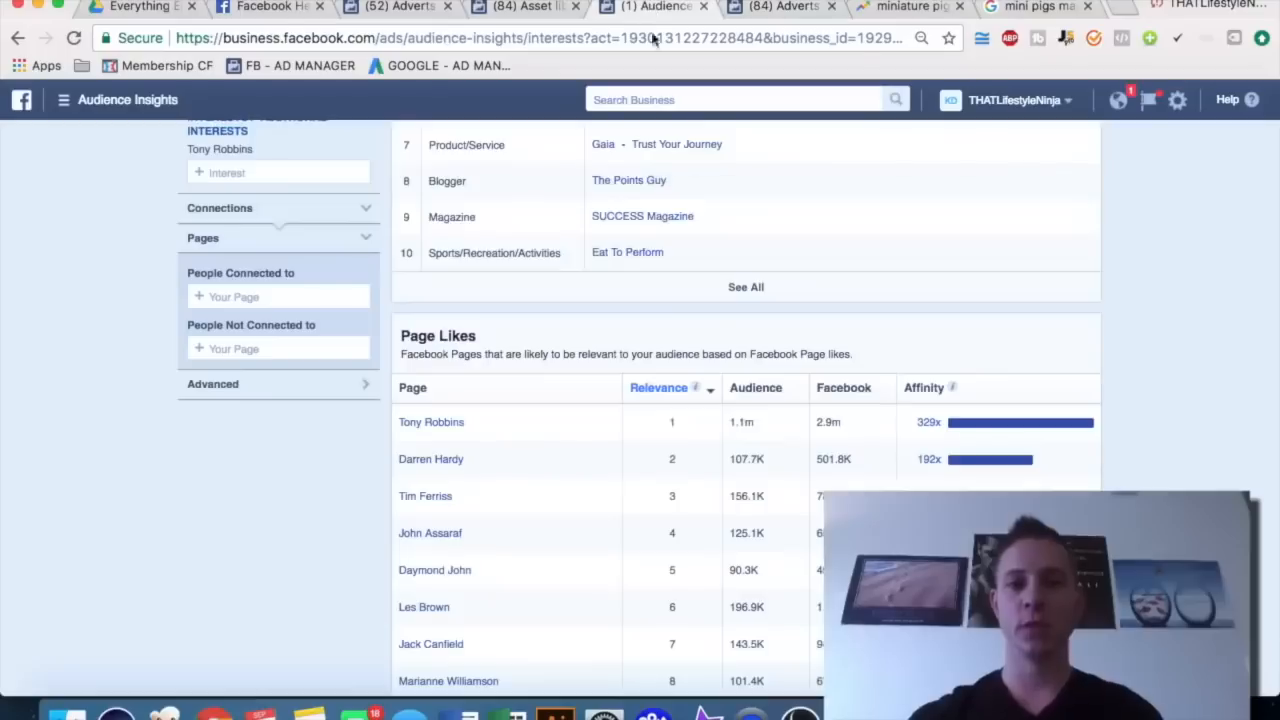
{"action": "scroll", "coordinate": [712, 307], "scroll_direction": "up", "scroll_amount": 10}
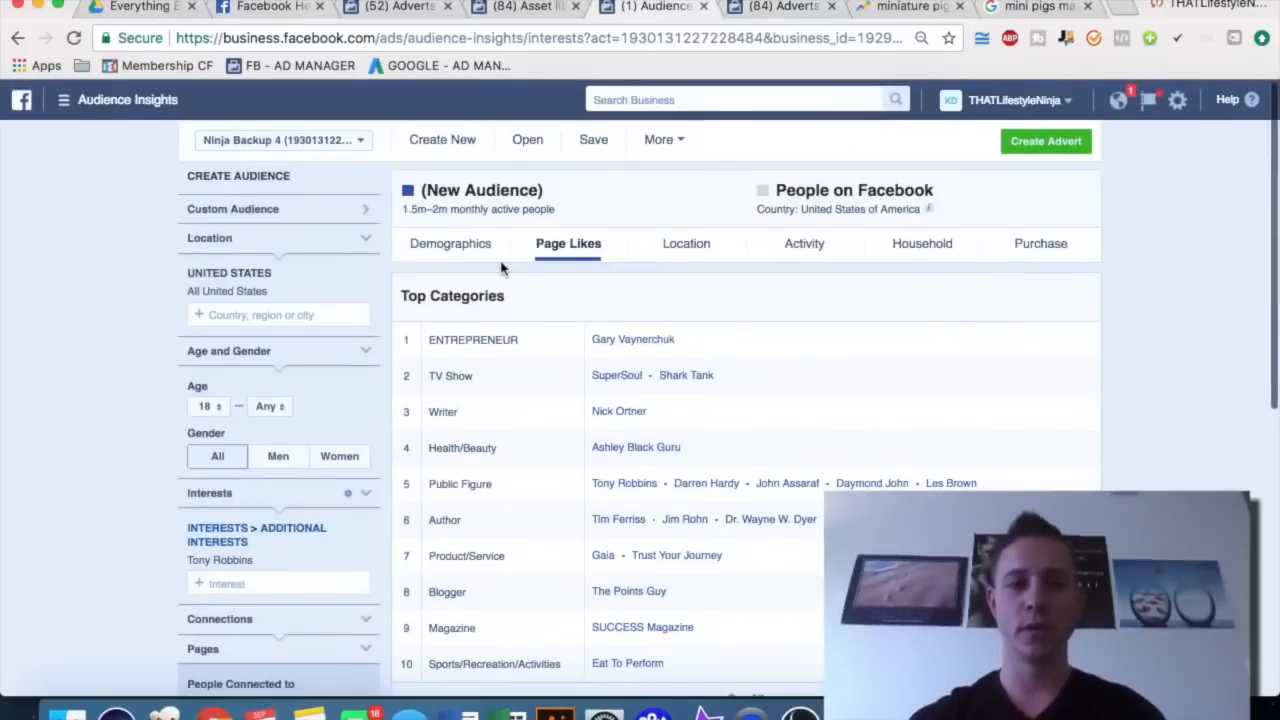
{"action": "left_click", "coordinate": [363, 561]}
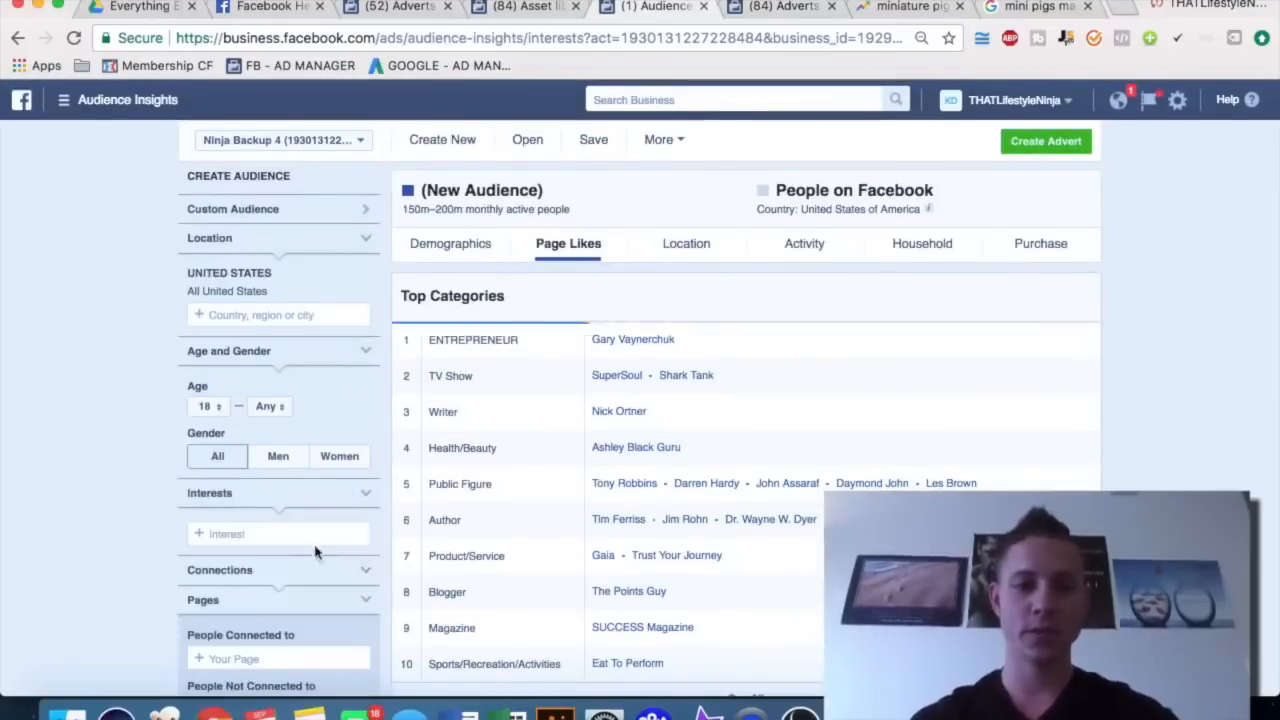
{"action": "left_click", "coordinate": [292, 526]}
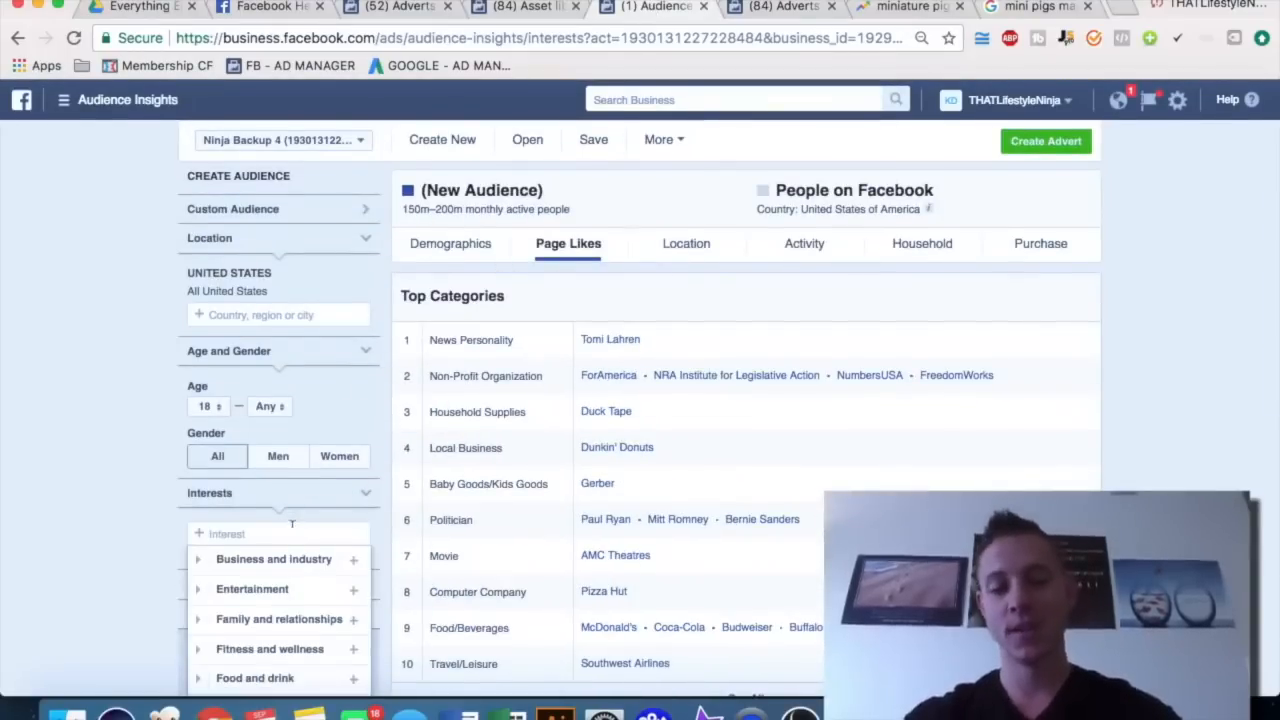
{"action": "type", "text": "miniature"}
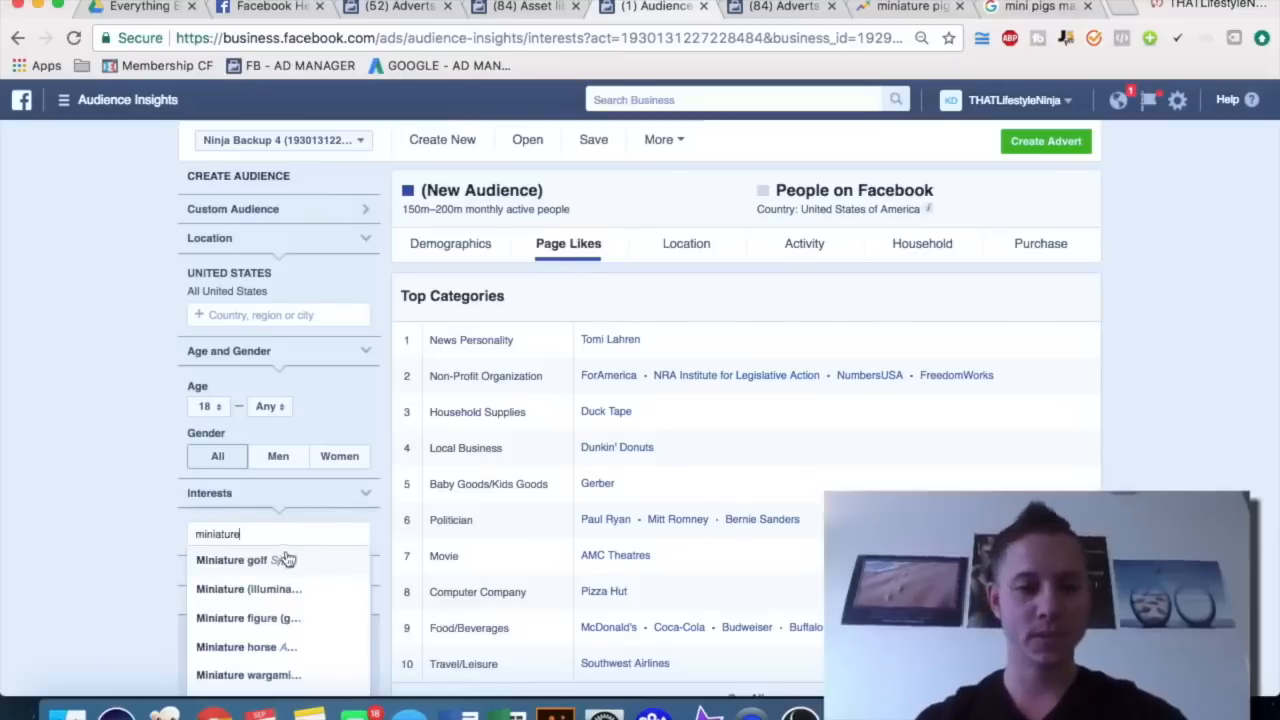
{"action": "type", "text": " pig"}
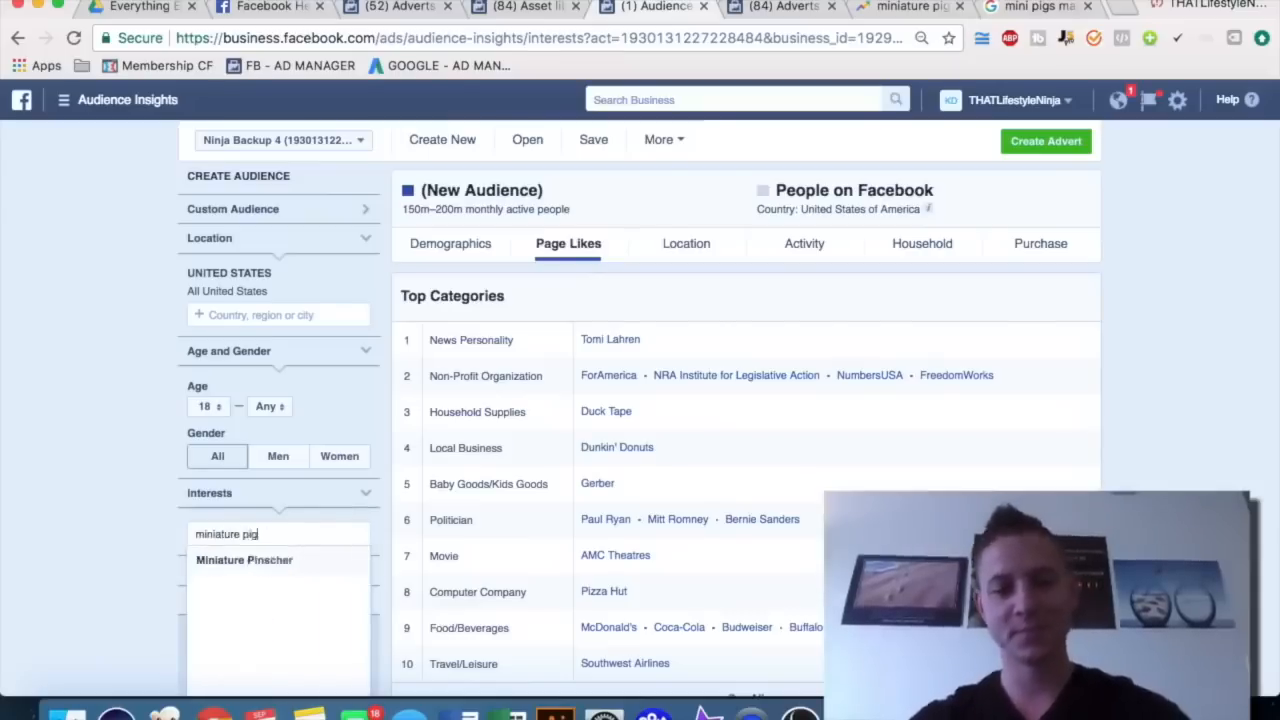
{"action": "left_click", "coordinate": [237, 569]}
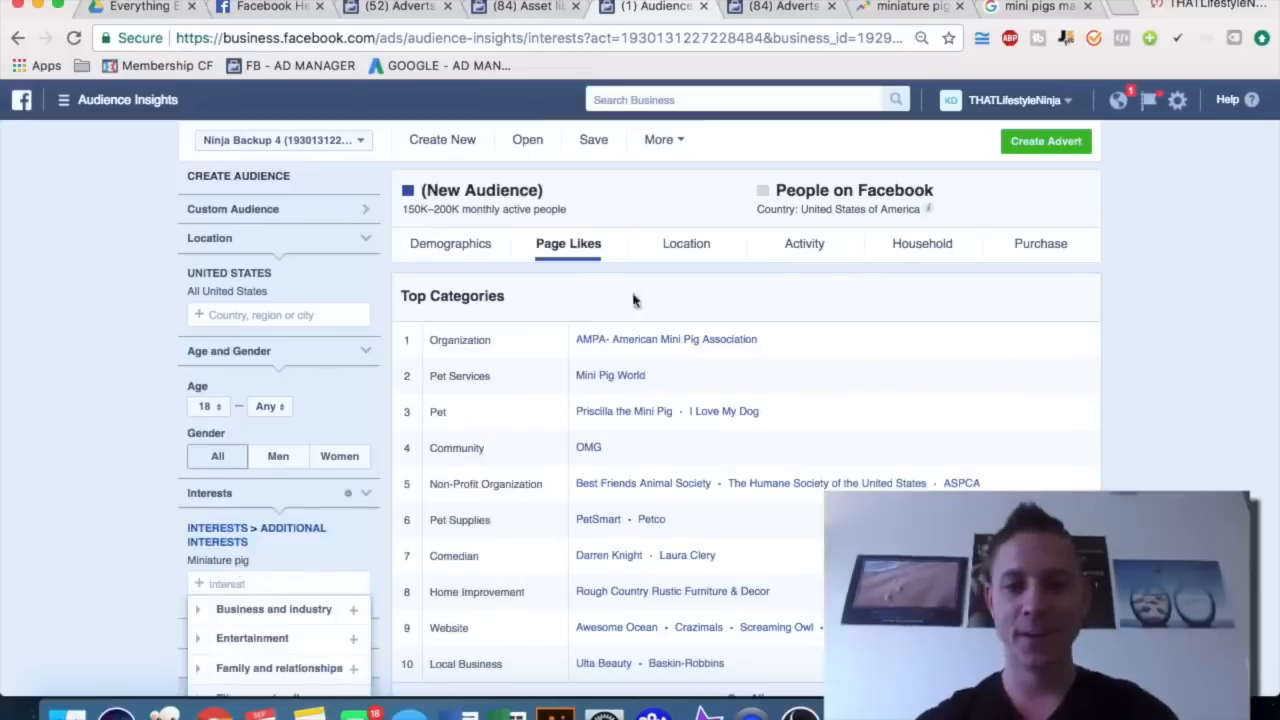
- Compare the Miniature pig audience's top towns and cities with the Google Trends subregions, and review the advert set's locations and targeting
{"action": "left_click", "coordinate": [690, 251]}
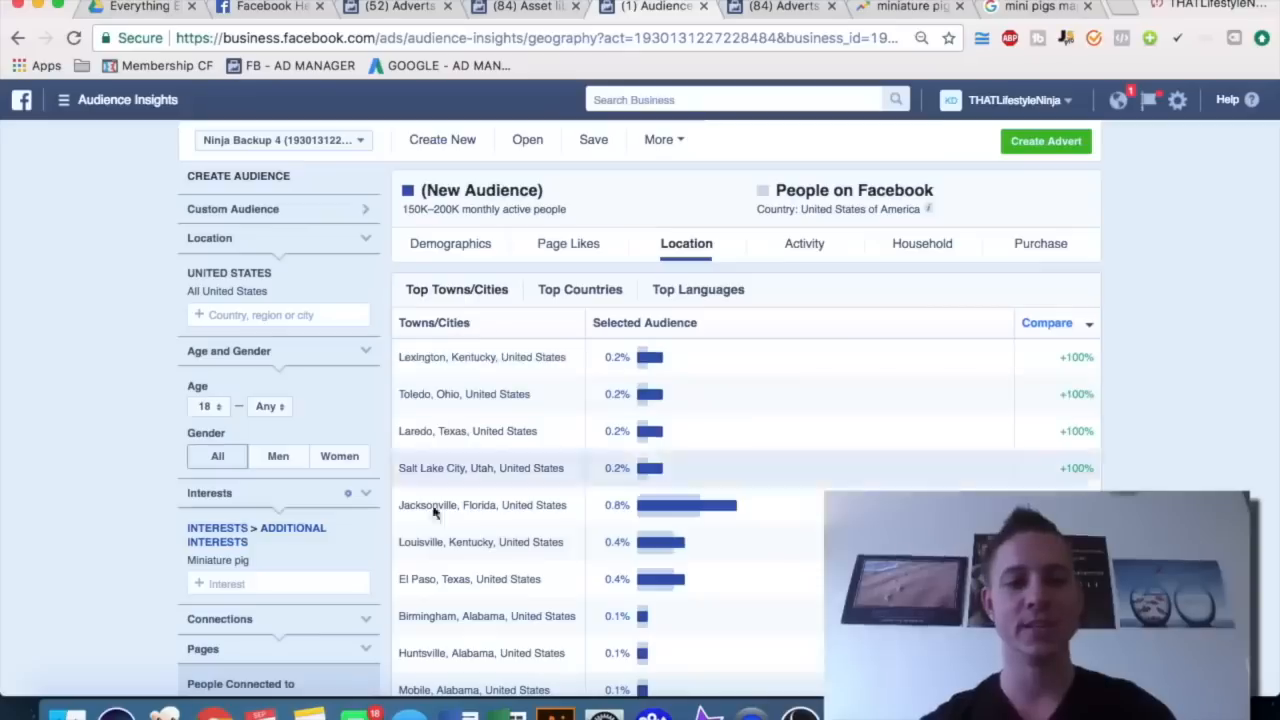
{"action": "left_click", "coordinate": [866, 10]}
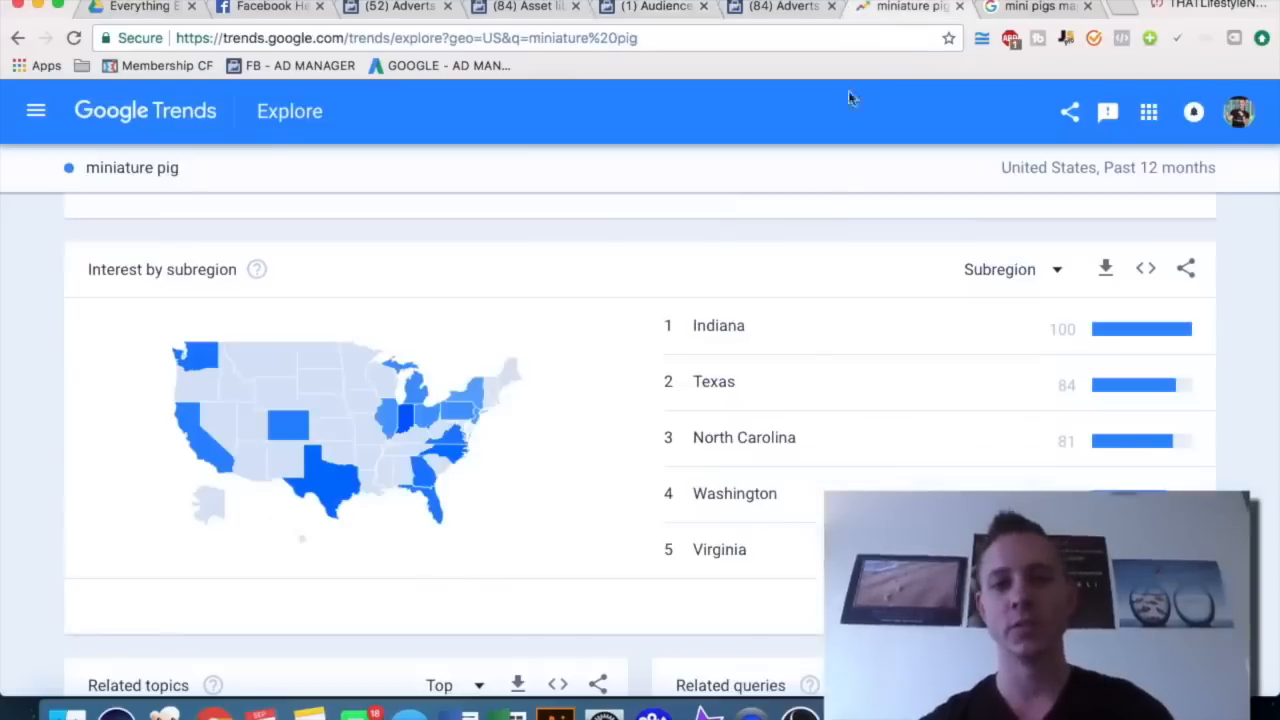
{"action": "left_click", "coordinate": [752, 8]}
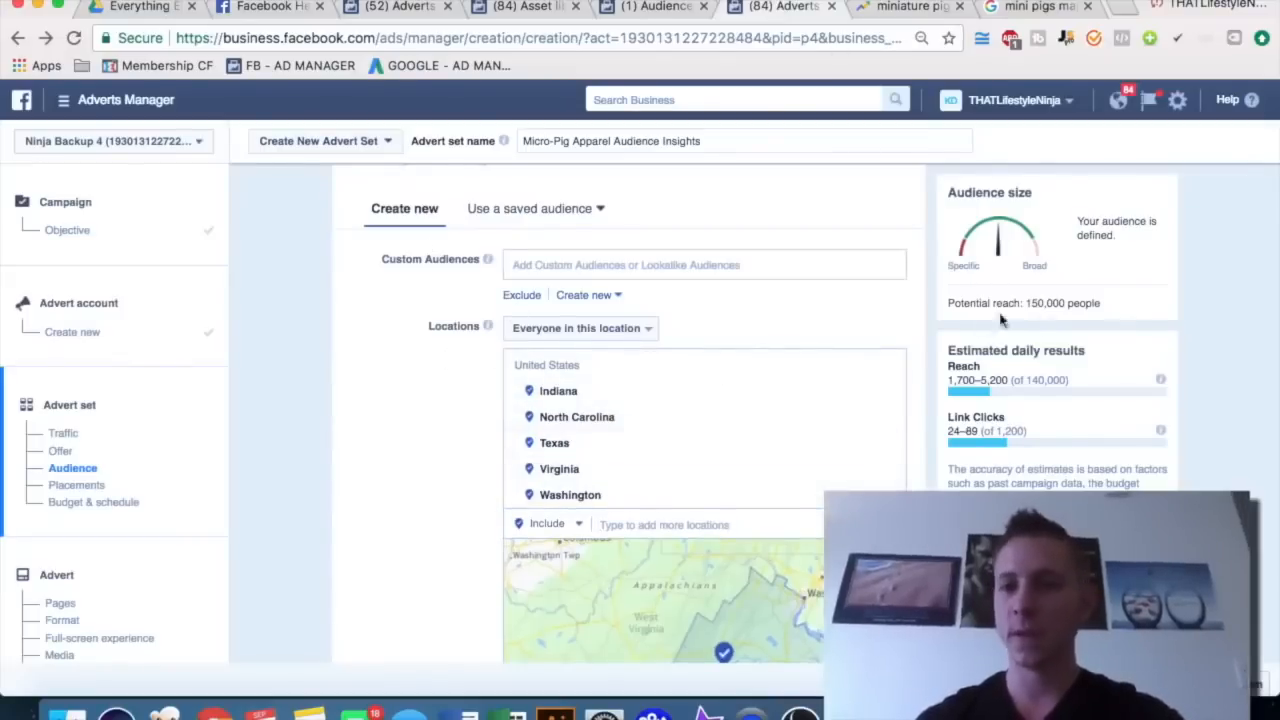
{"action": "scroll", "coordinate": [1205, 405], "scroll_direction": "down", "scroll_amount": 5}
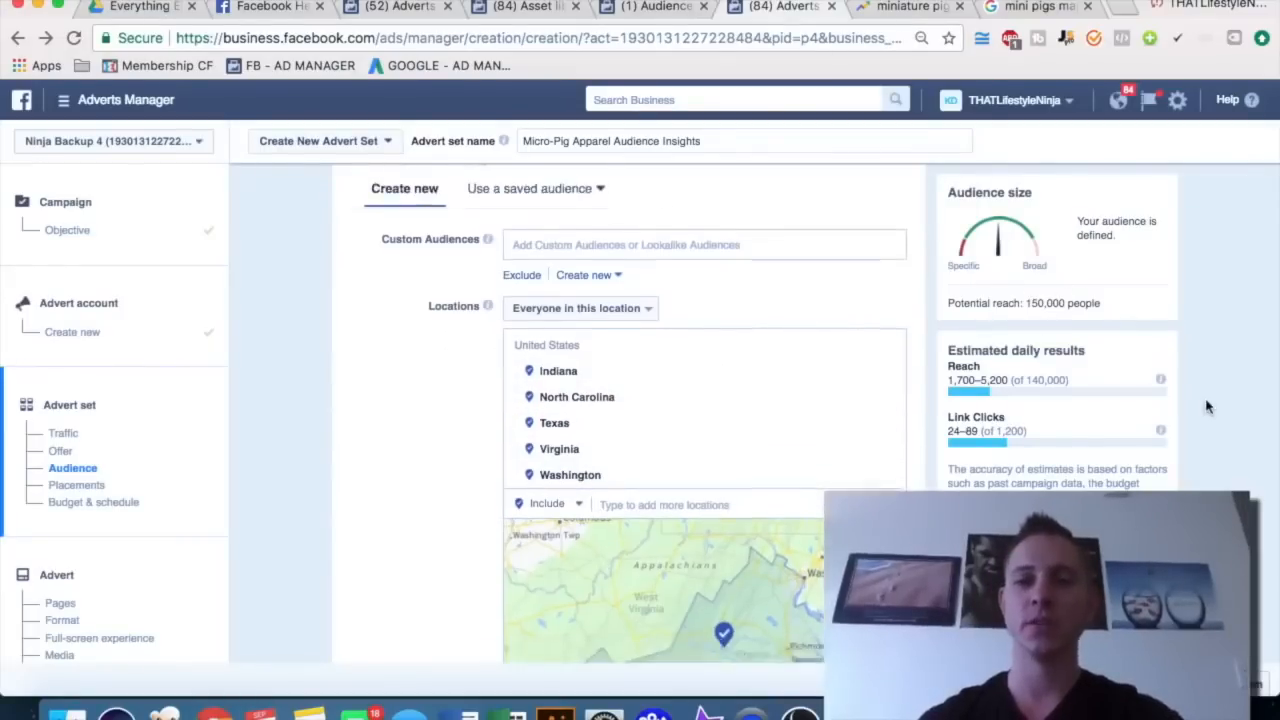
{"action": "scroll", "coordinate": [456, 380], "scroll_direction": "down", "scroll_amount": 4}
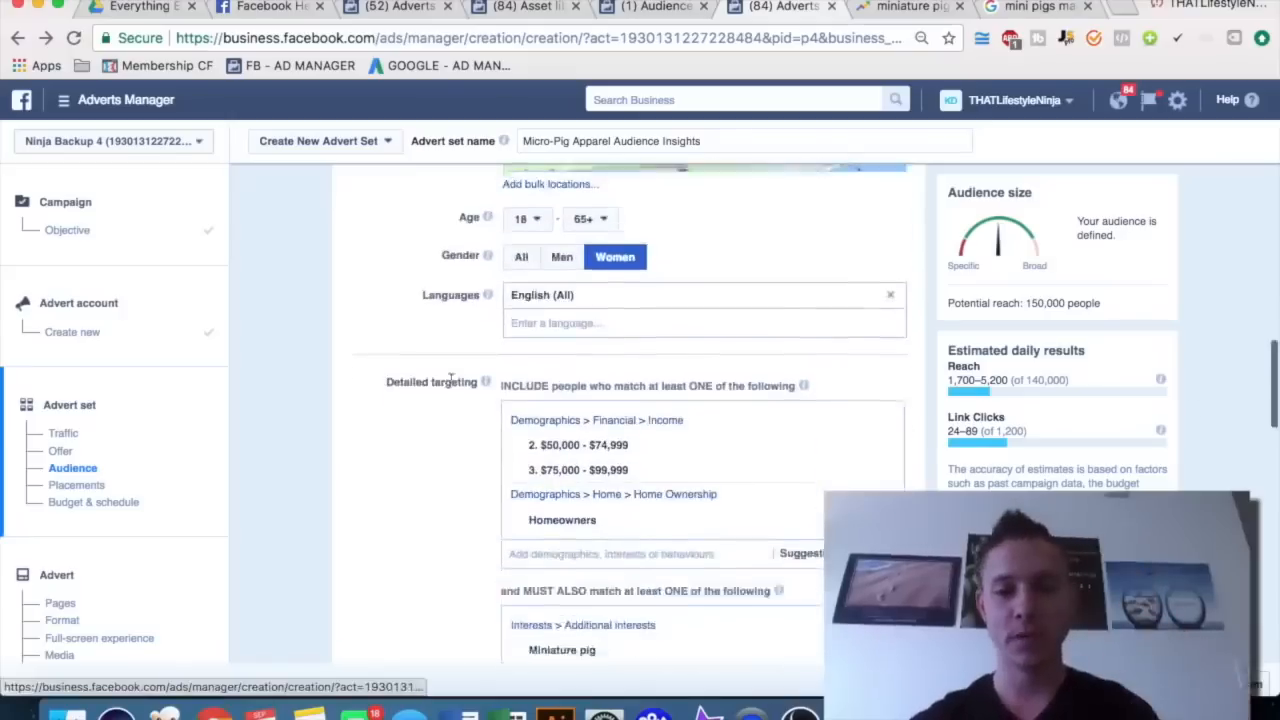
{"action": "scroll", "coordinate": [451, 376], "scroll_direction": "up", "scroll_amount": 1}
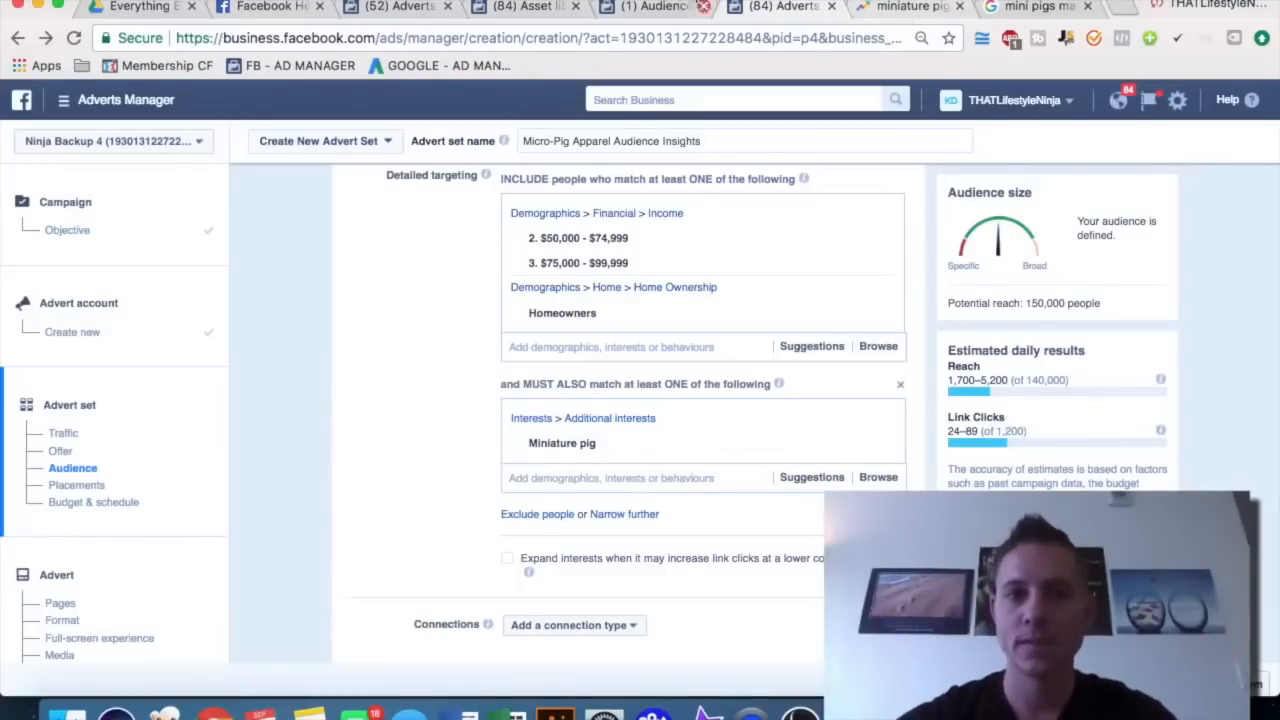
- Examine the Miniature pig audience's top categories and page likes in Audience Insights, and read the explanation of Affinity
{"action": "left_click", "coordinate": [645, 8]}
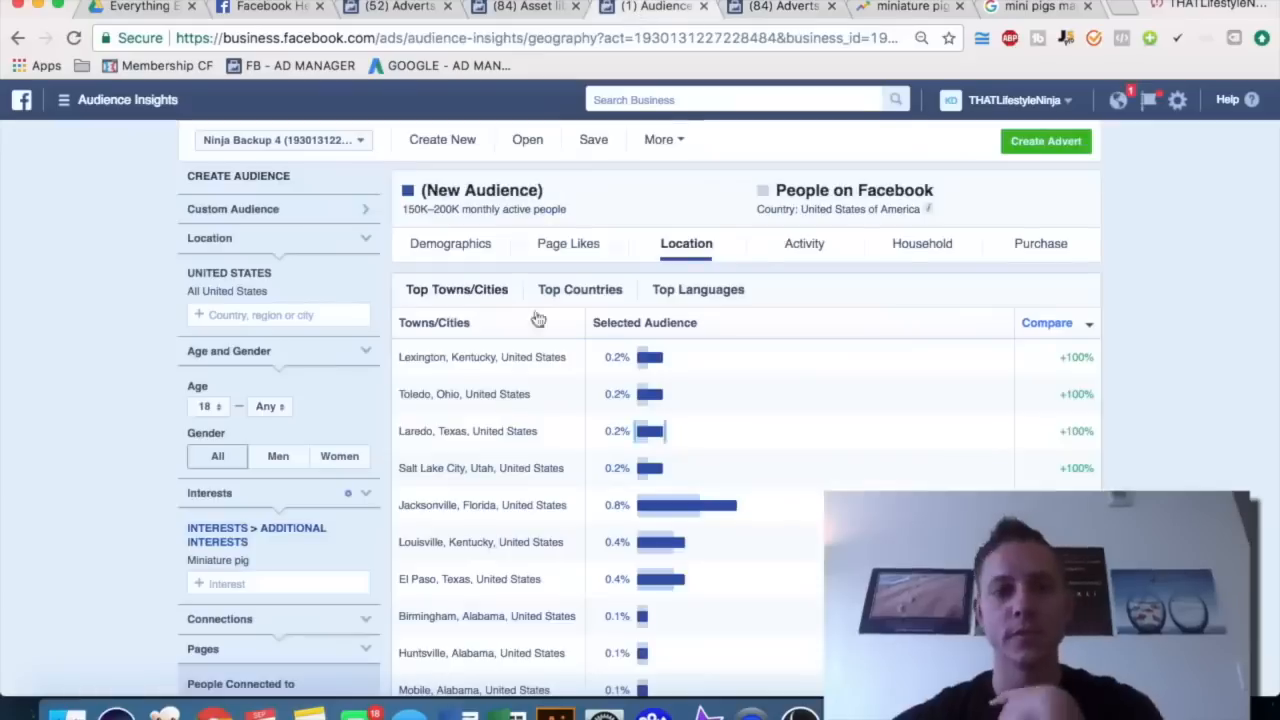
{"action": "left_click", "coordinate": [570, 245]}
{"action": "scroll", "coordinate": [968, 486], "scroll_direction": "down", "scroll_amount": 1}
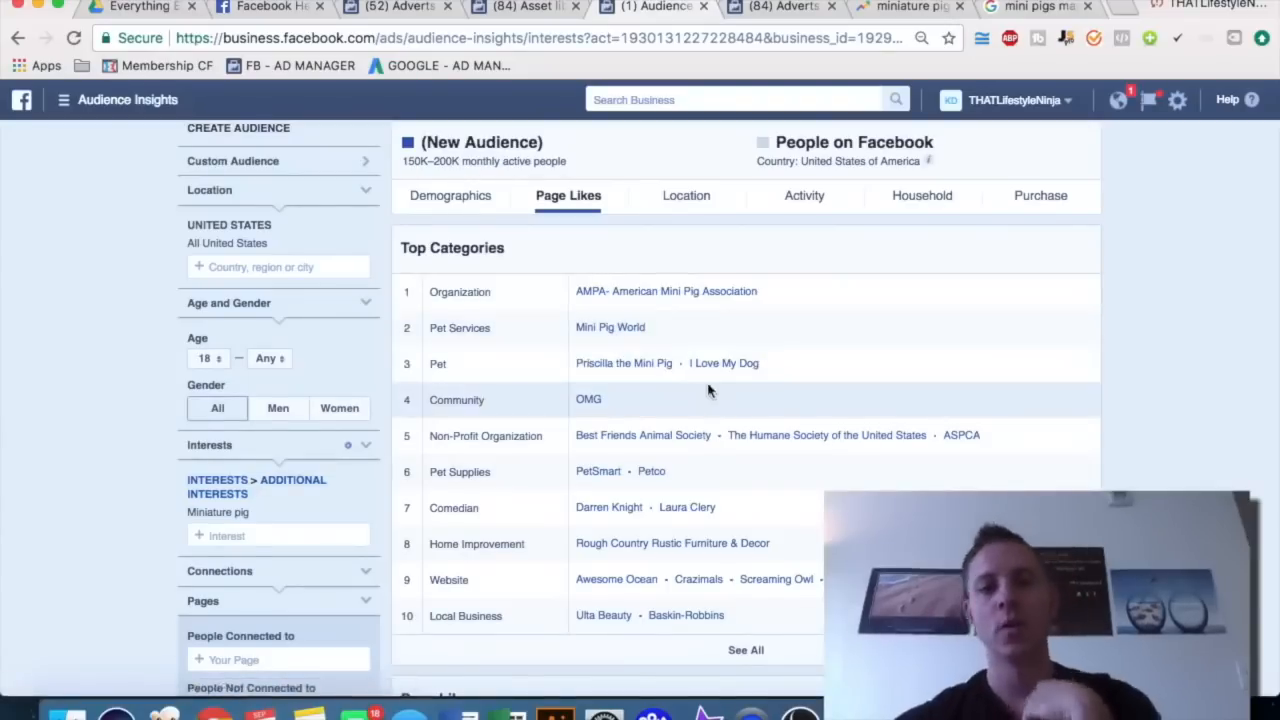
{"action": "scroll", "coordinate": [886, 414], "scroll_direction": "down", "scroll_amount": 5}
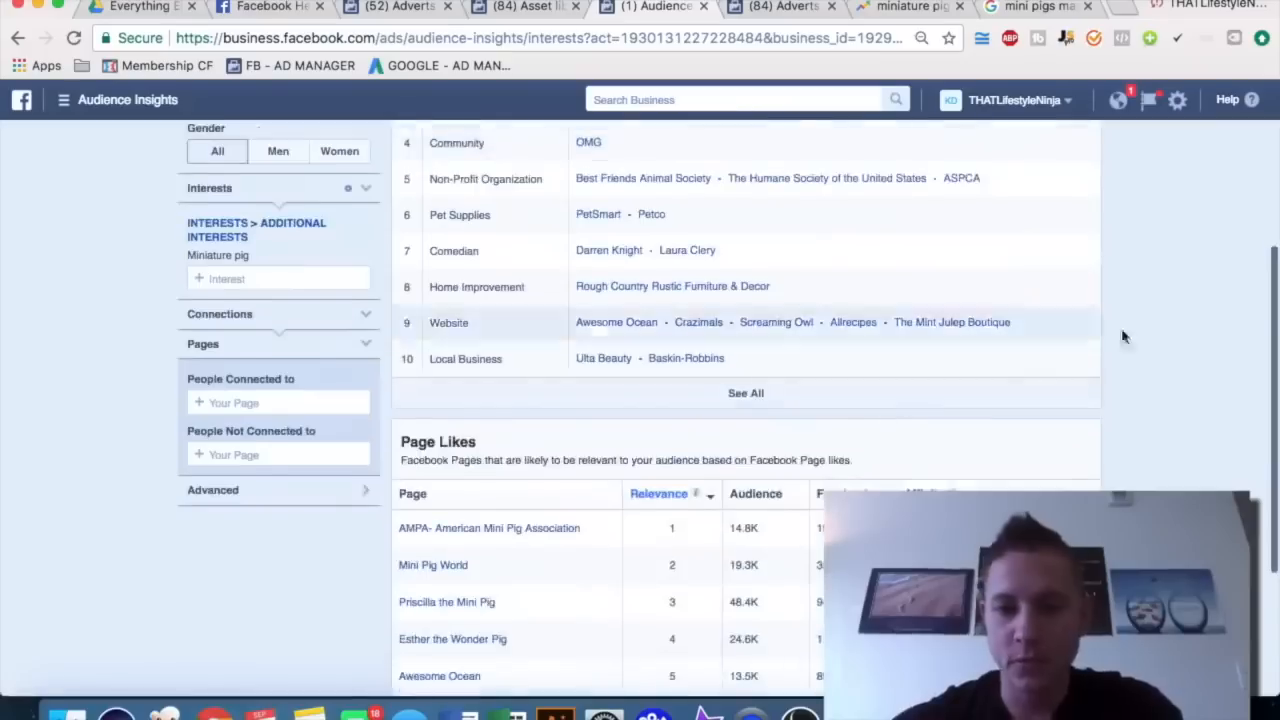
{"action": "mouse_move", "coordinate": [954, 405]}
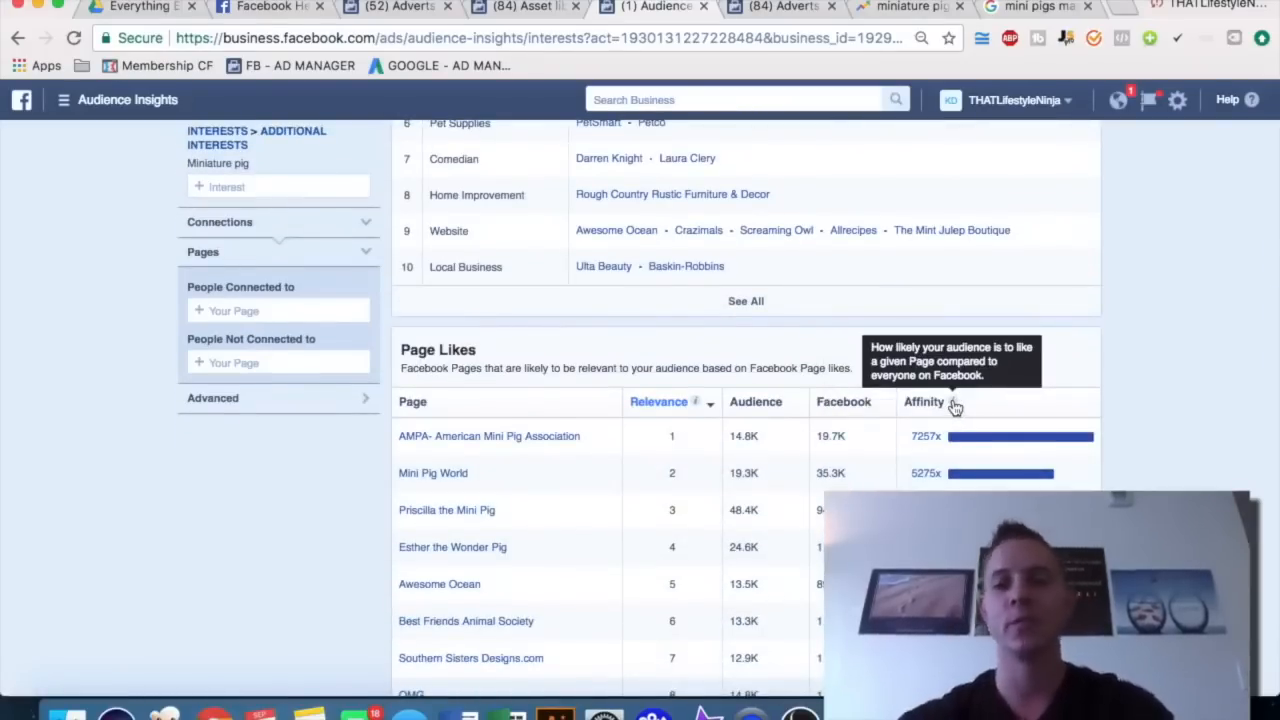
- Review the Miniature pig audience's page likes, and search for Awesome Ocean as an interest in the advert set's second detailed targeting group
{"action": "mouse_move", "coordinate": [927, 441]}
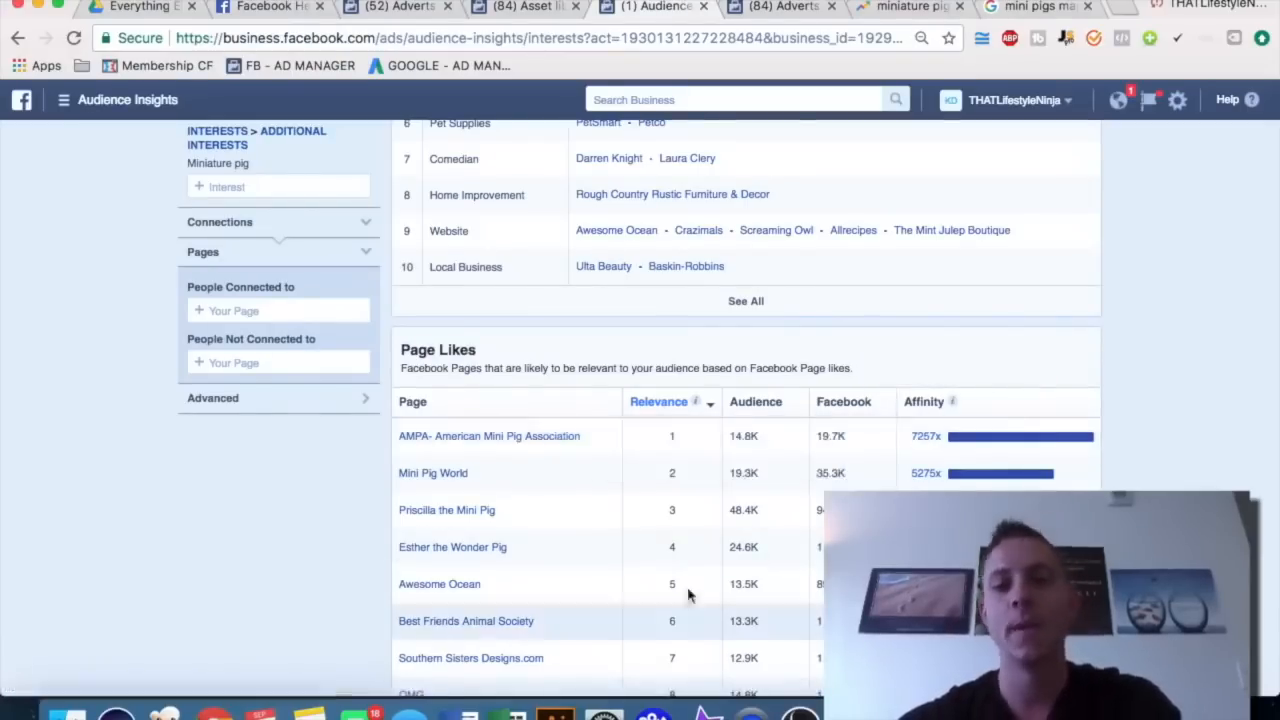
{"action": "scroll", "coordinate": [1200, 445], "scroll_direction": "down", "scroll_amount": 2}
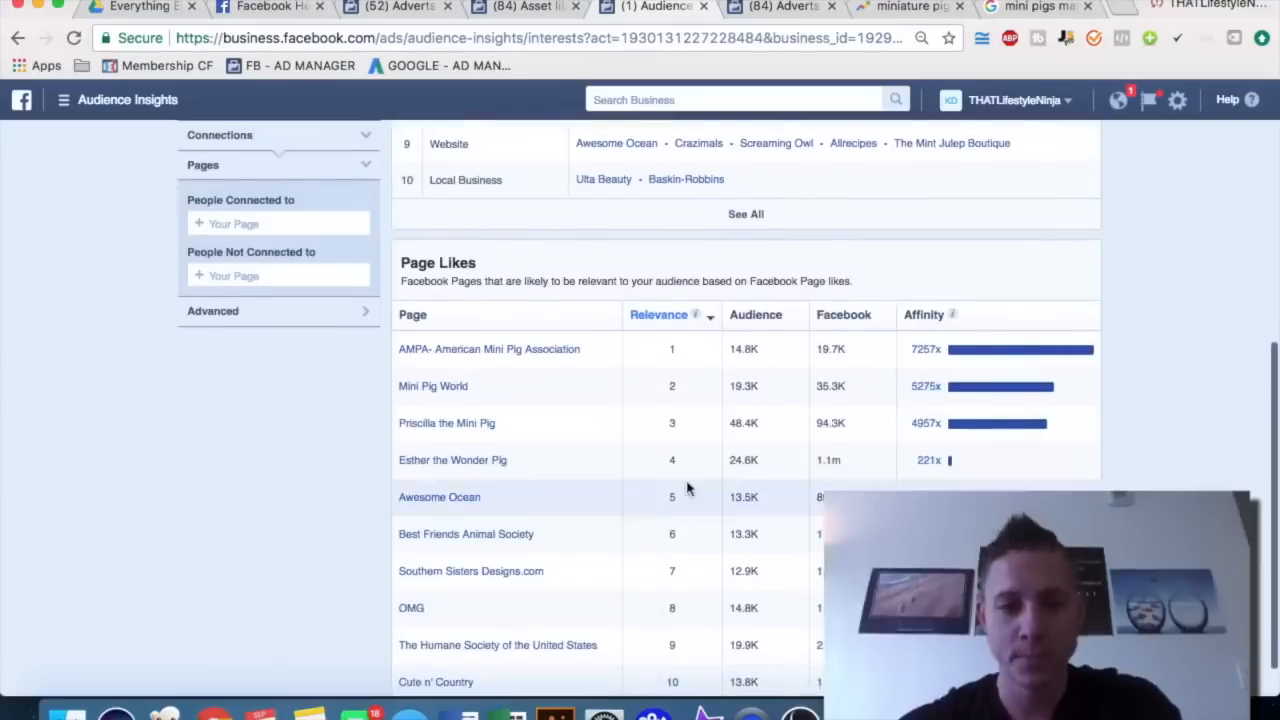
{"action": "mouse_move", "coordinate": [467, 508]}
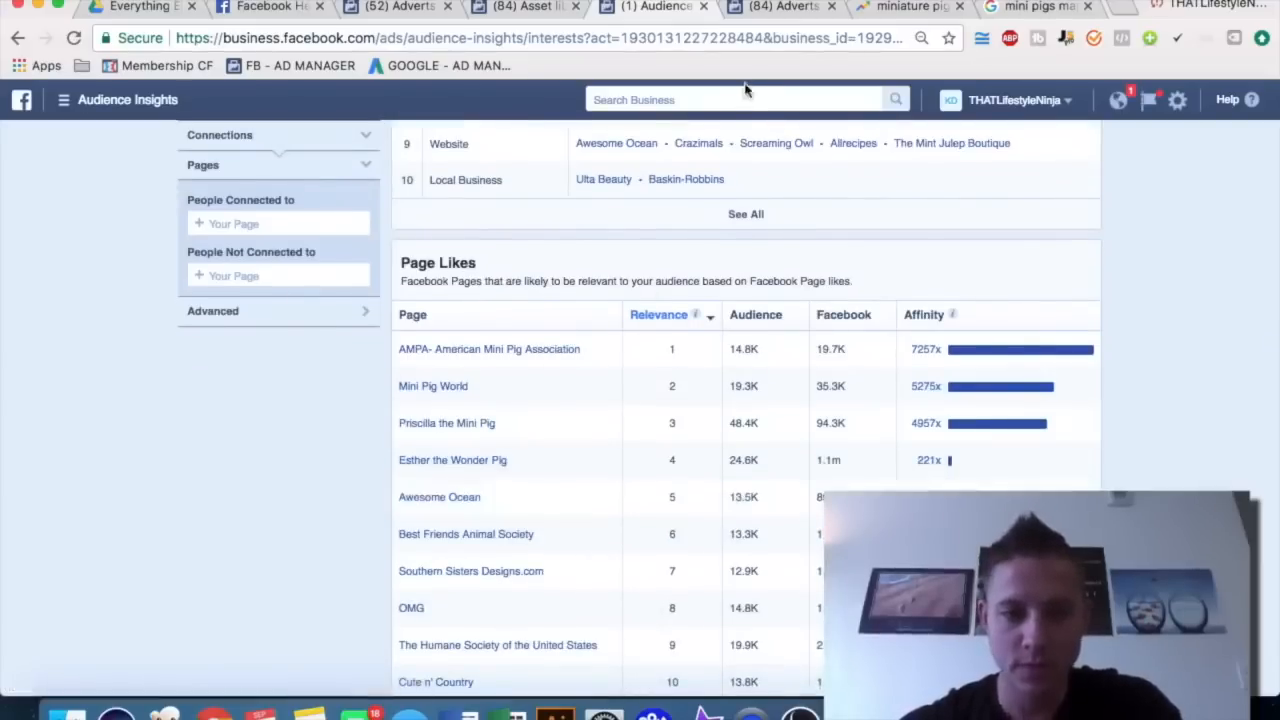
{"action": "left_click", "coordinate": [785, 6]}
{"action": "left_click", "coordinate": [590, 474]}
{"action": "type", "text": "awesome ocean"}
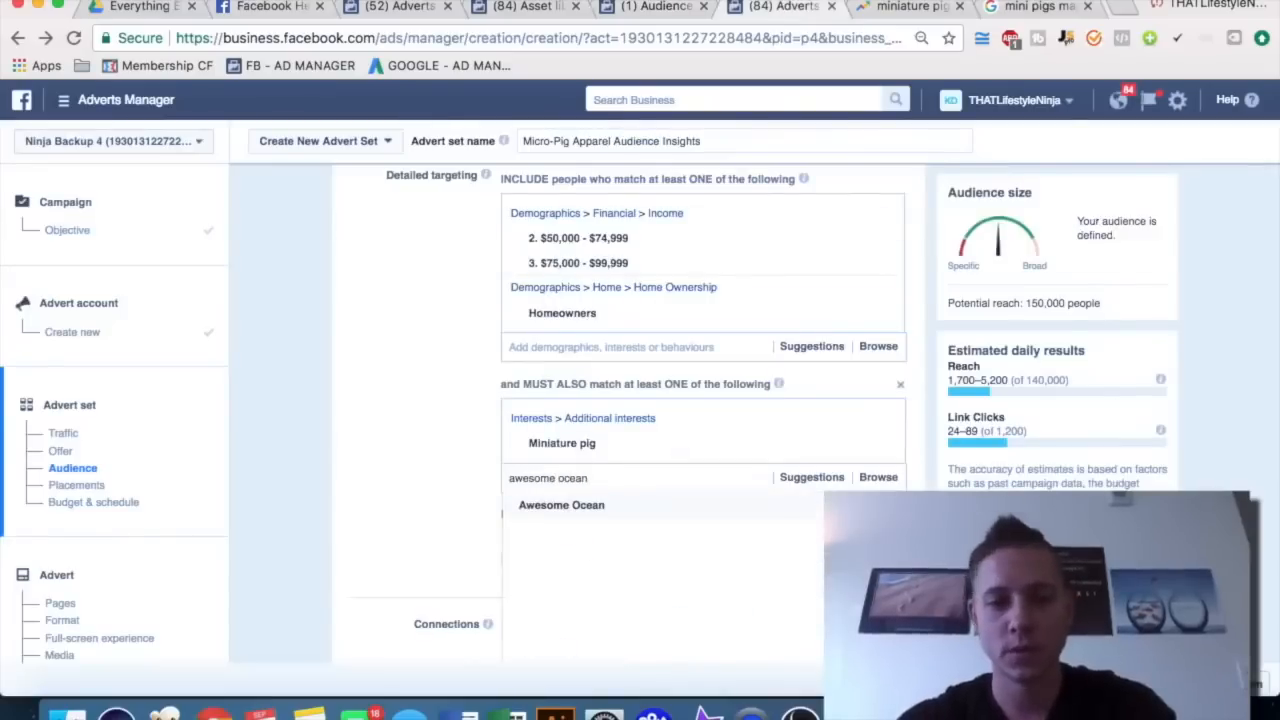
{"action": "left_click", "coordinate": [427, 488]}
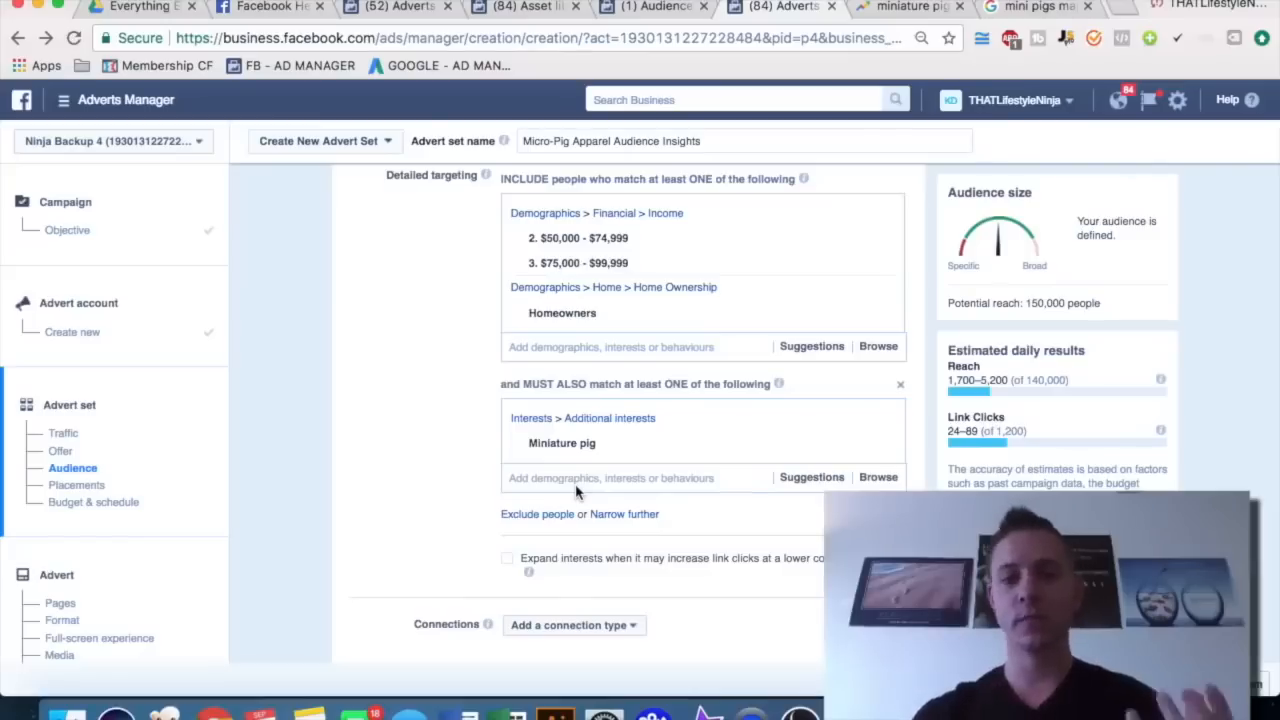
- Narrow the detailed targeting further with another must-also-match group below Miniature pig, and open its entry for demographics, interests or behaviours
{"action": "left_click", "coordinate": [620, 515]}
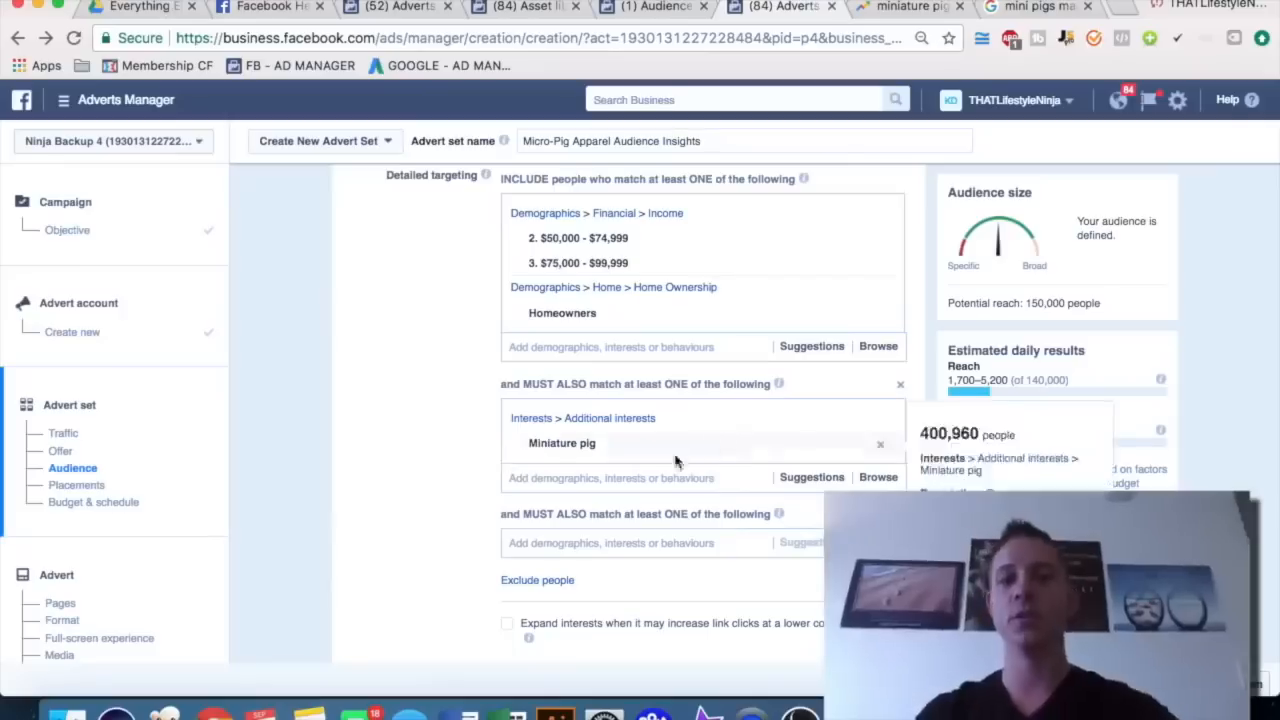
{"action": "left_click", "coordinate": [550, 540]}
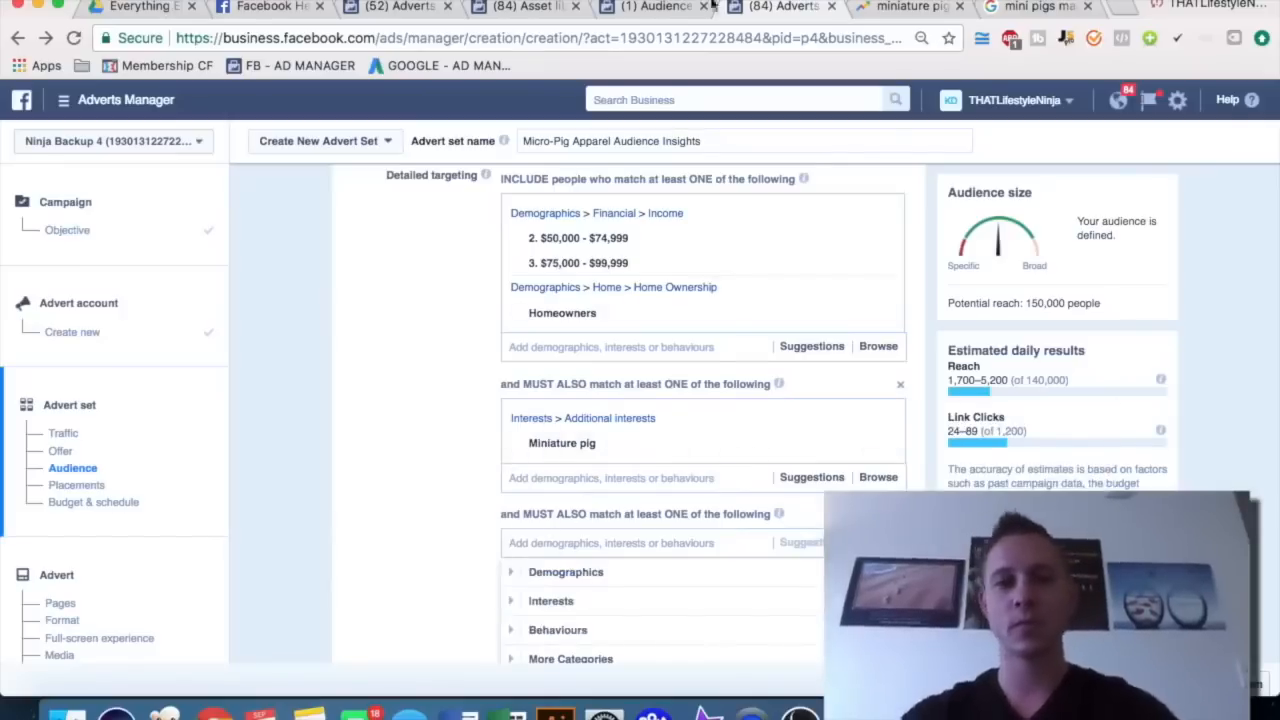
- Review the Awesome Ocean page listed under Page Likes in Audience Insights and return to the advert set
{"action": "left_click", "coordinate": [666, 8]}
{"action": "right_click", "coordinate": [443, 497]}
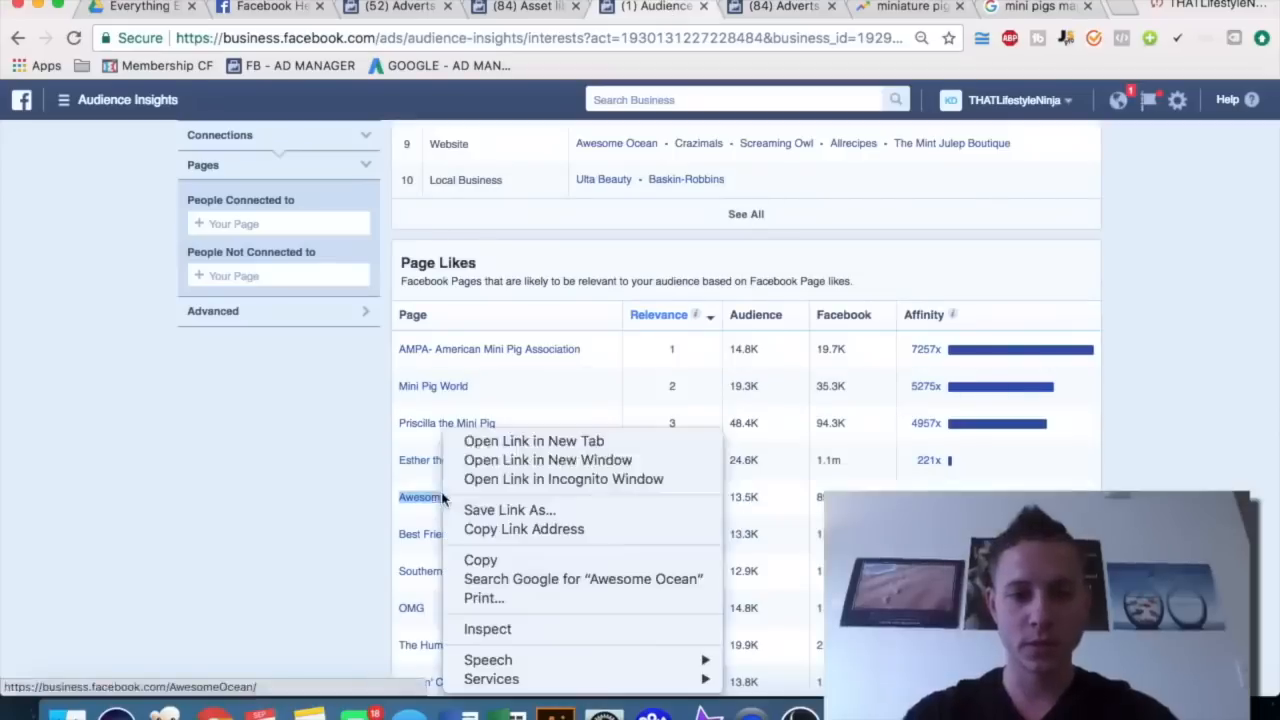
{"action": "left_click", "coordinate": [510, 441]}
{"action": "left_click", "coordinate": [706, 8]}
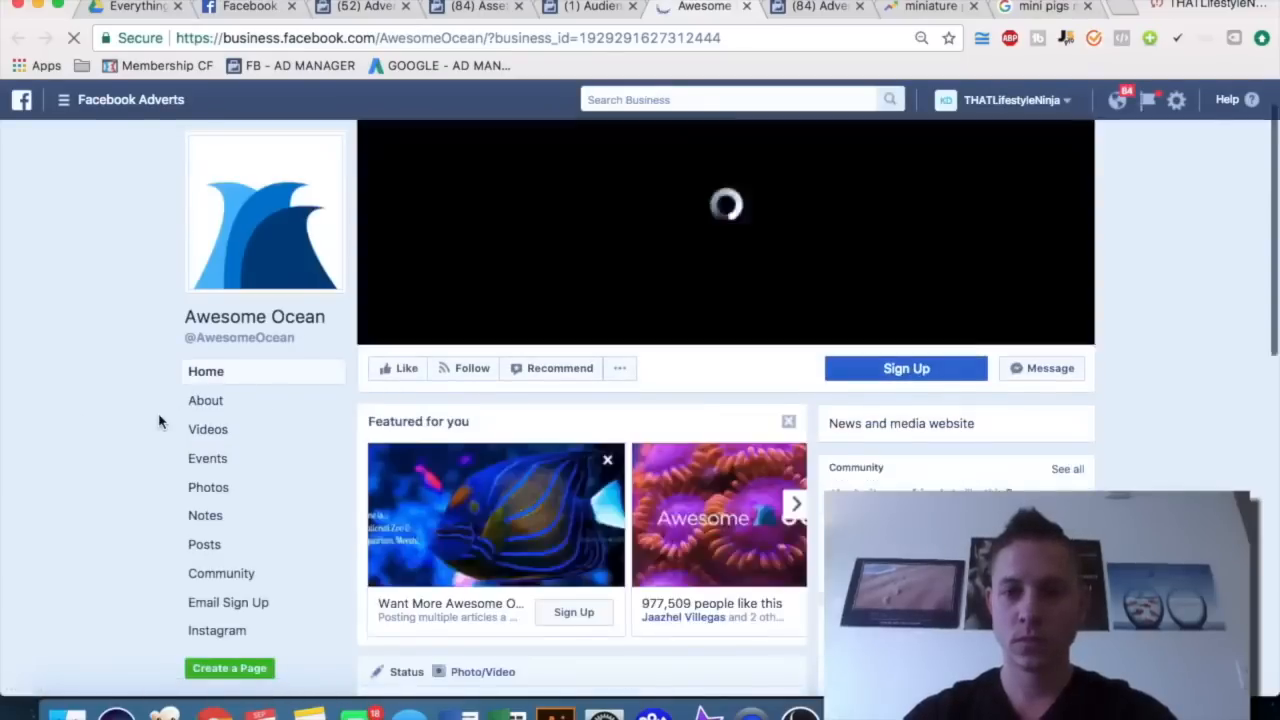
{"action": "scroll", "coordinate": [158, 421], "scroll_direction": "down", "scroll_amount": 3}
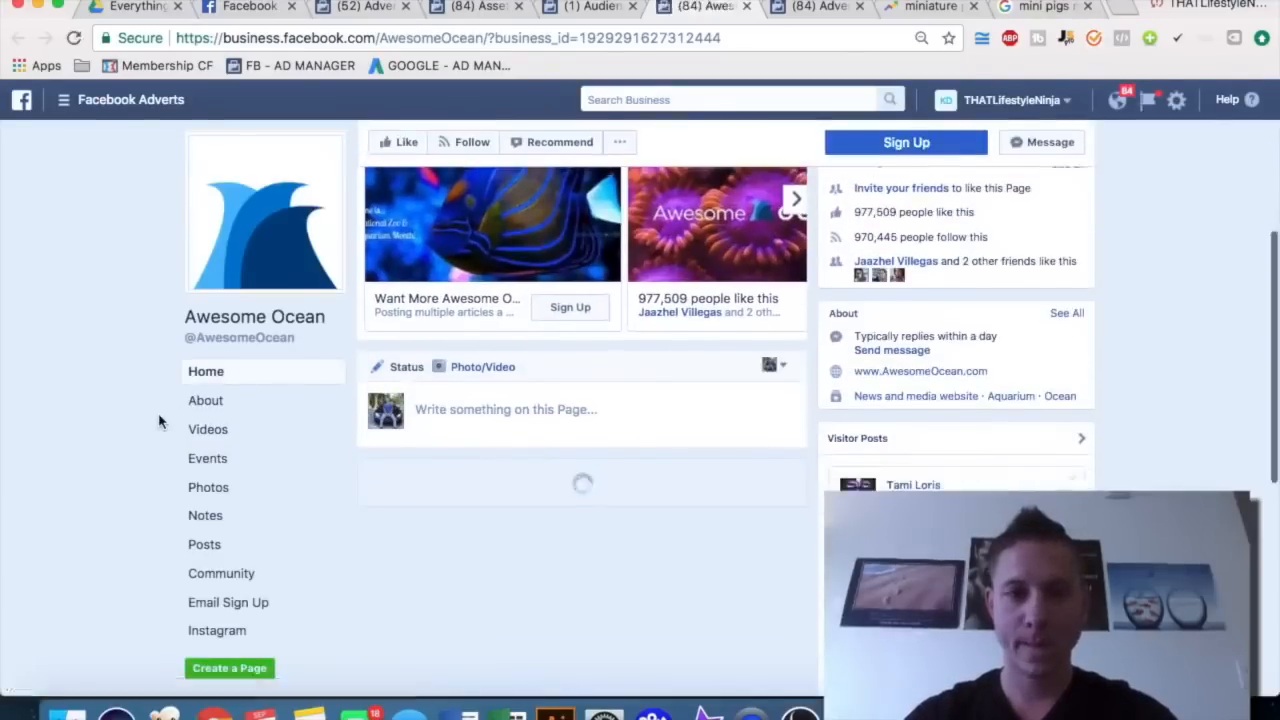
{"action": "scroll", "coordinate": [158, 421], "scroll_direction": "down", "scroll_amount": 4}
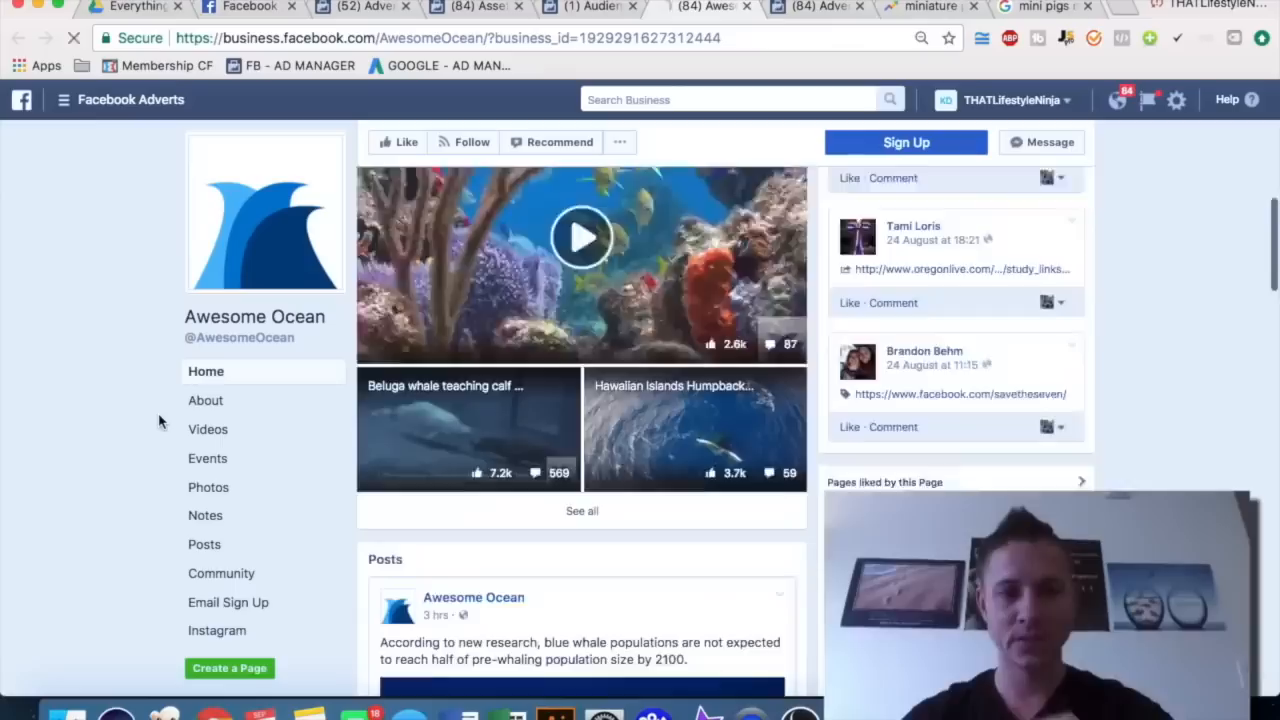
{"action": "scroll", "coordinate": [158, 421], "scroll_direction": "down", "scroll_amount": 4}
{"action": "scroll", "coordinate": [185, 401], "scroll_direction": "down", "scroll_amount": 1}
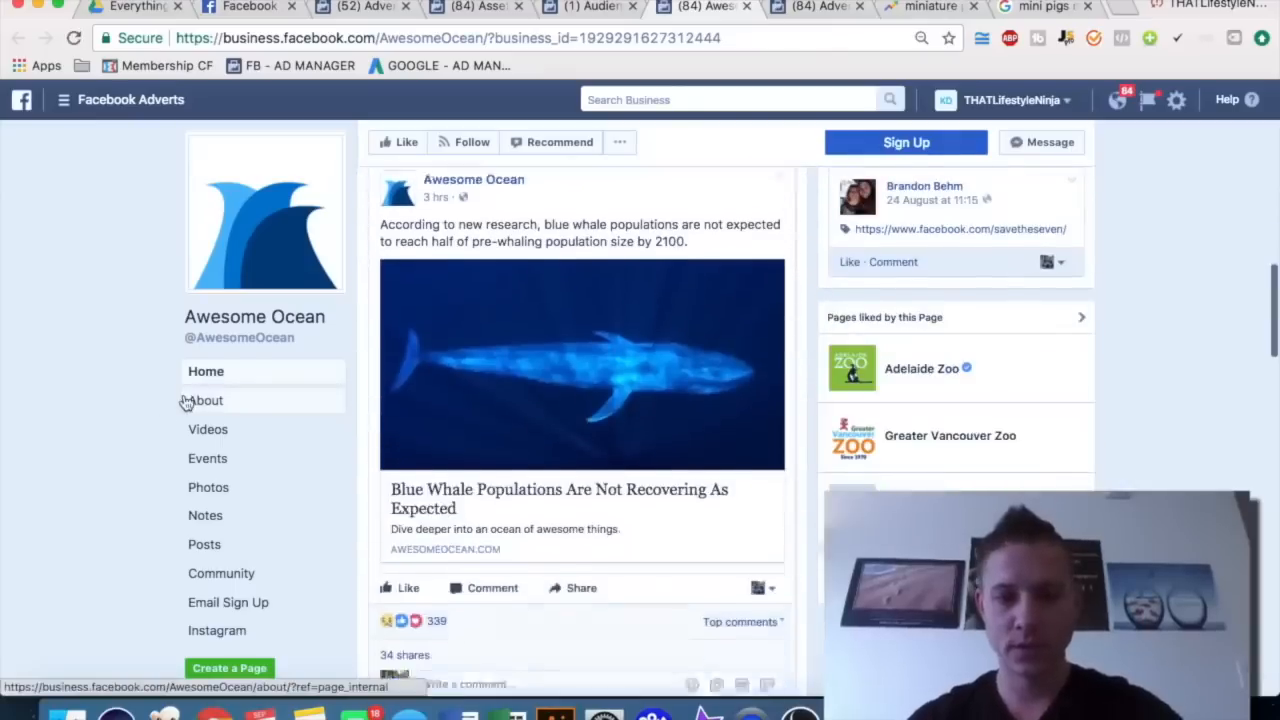
{"action": "scroll", "coordinate": [185, 401], "scroll_direction": "down", "scroll_amount": 4}
{"action": "key", "text": "super+w"}
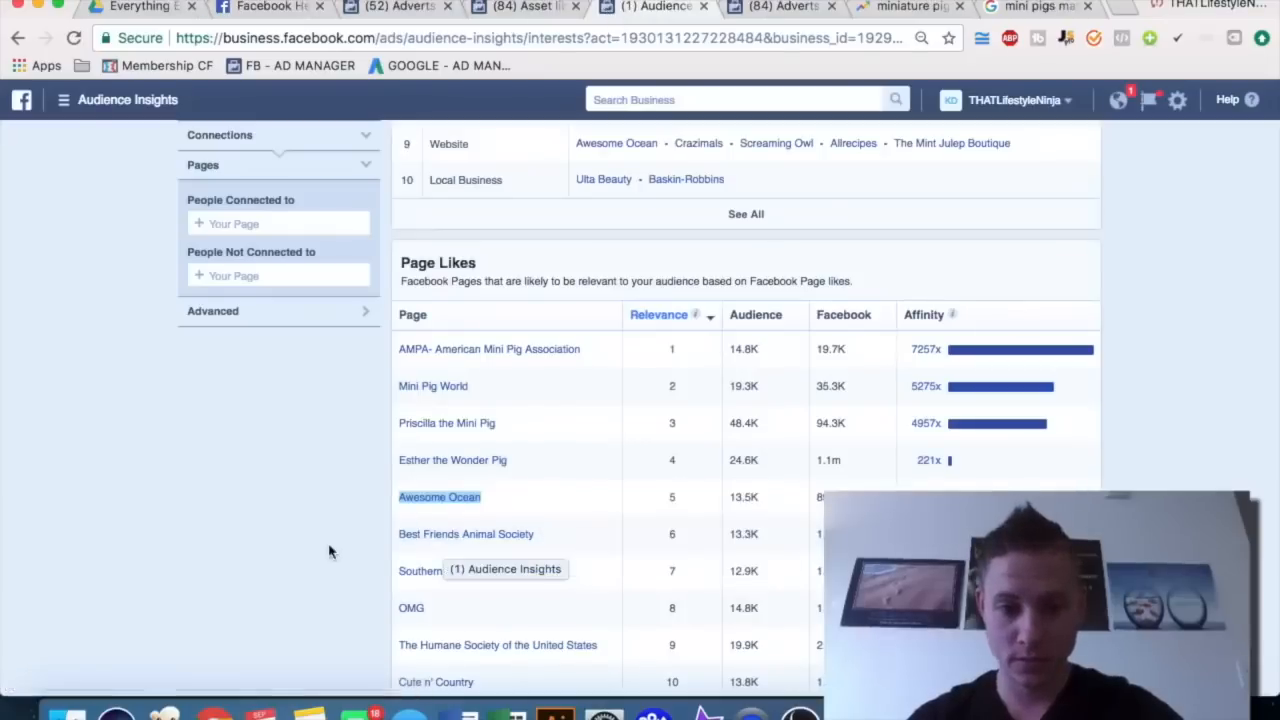
{"action": "scroll", "coordinate": [330, 551], "scroll_direction": "down", "scroll_amount": 1}
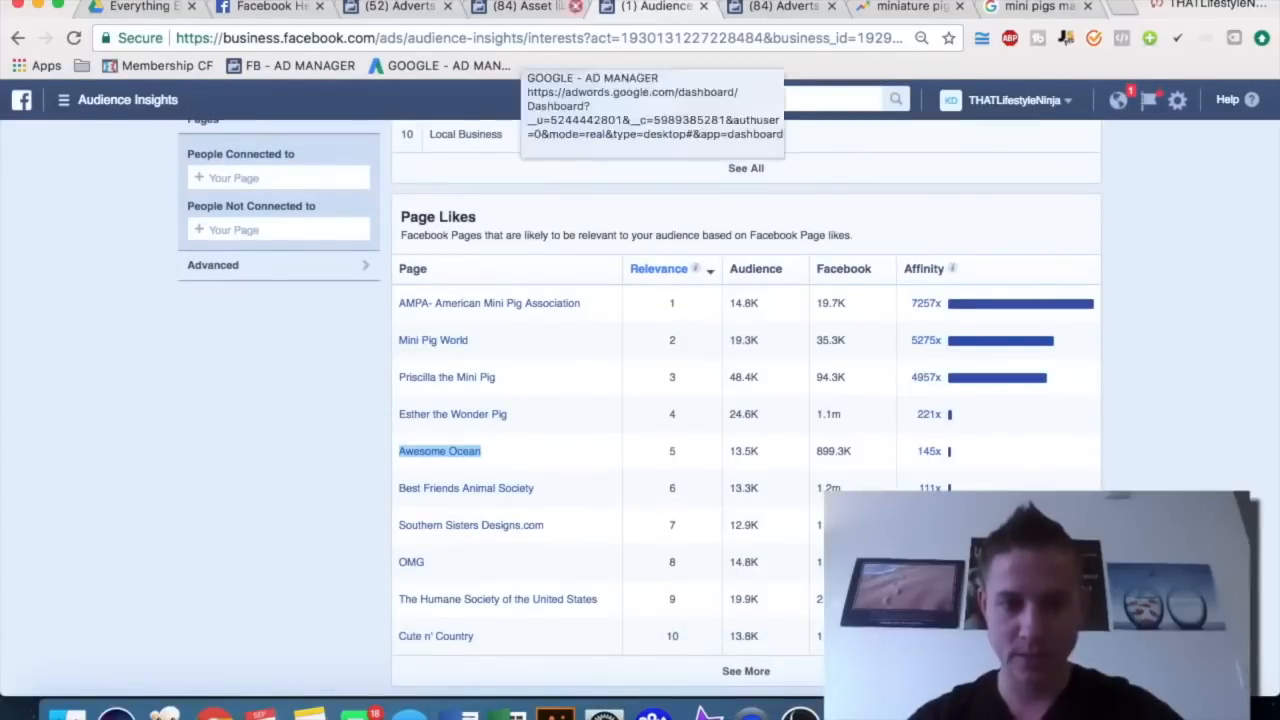
{"action": "left_click", "coordinate": [766, 7]}
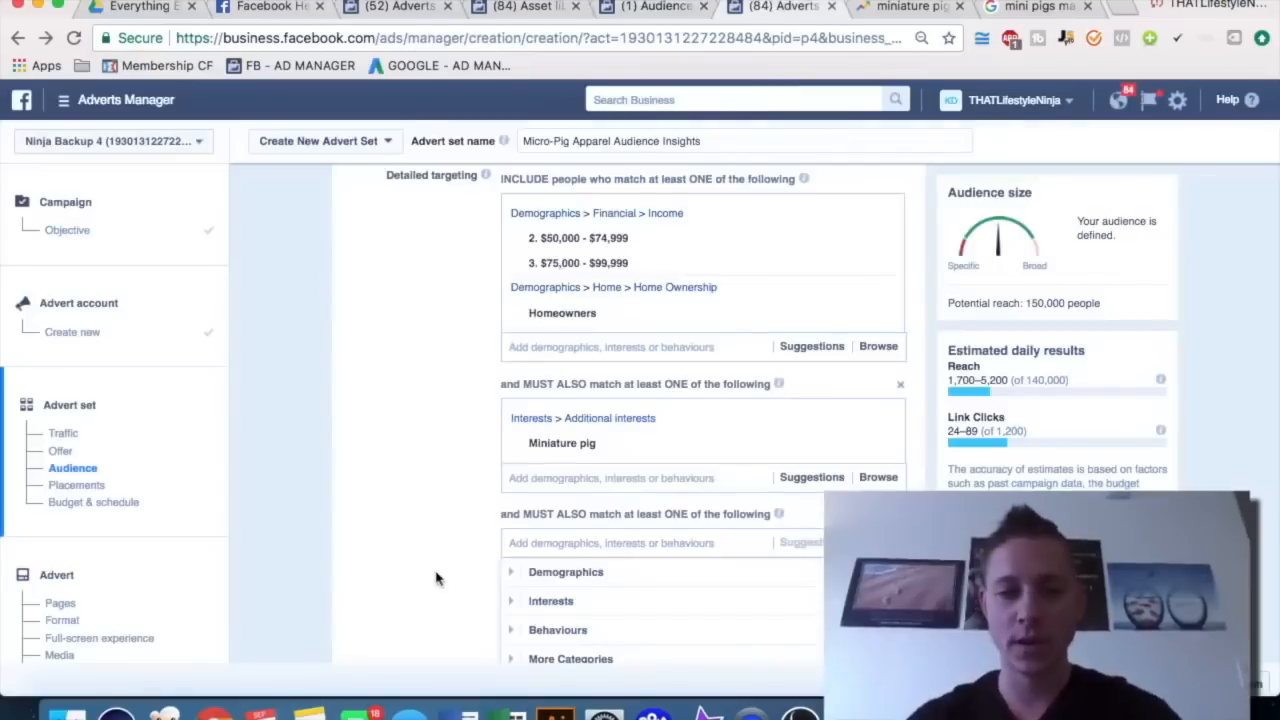
{"action": "type", "text": "best friends animal"}
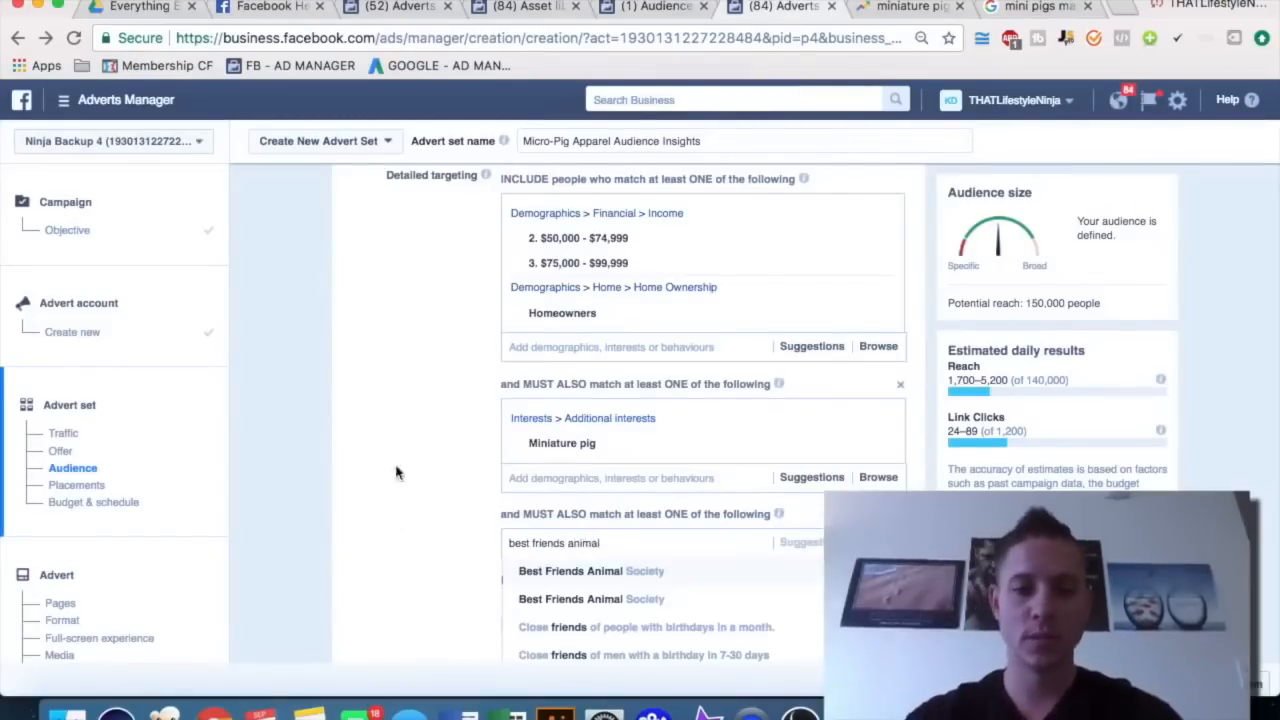
{"action": "left_click", "coordinate": [660, 575]}
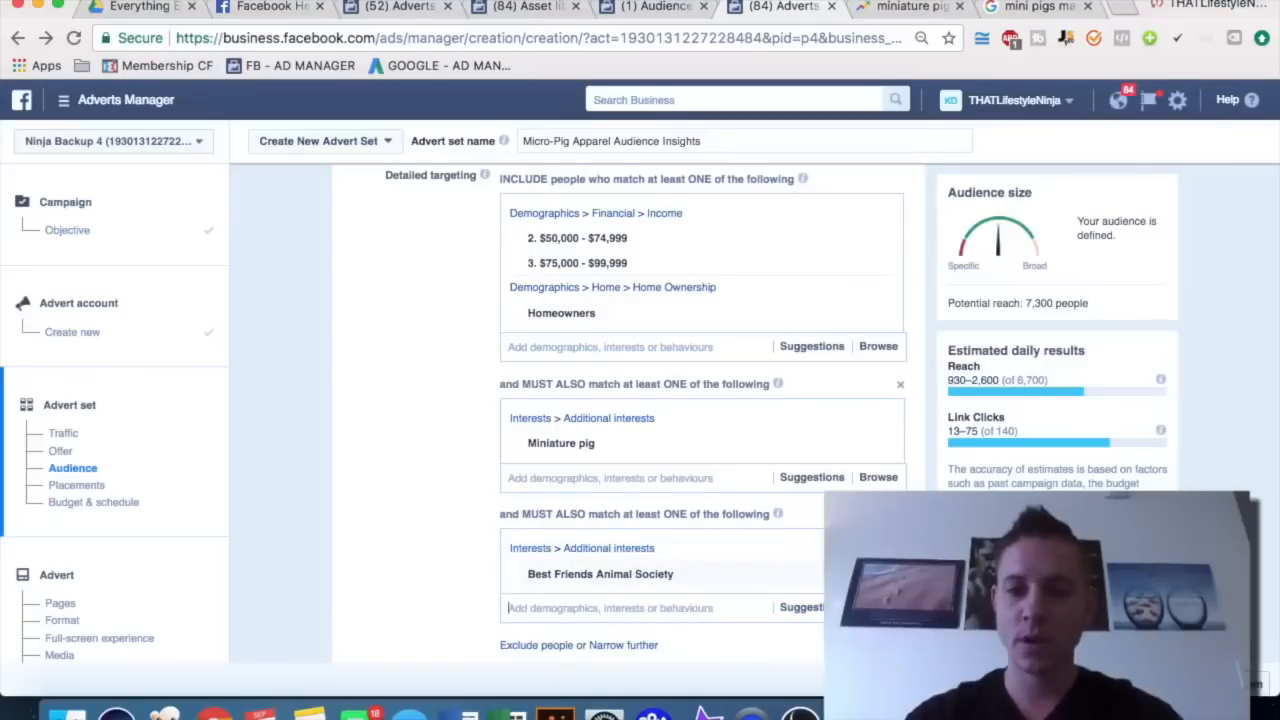
{"action": "left_click", "coordinate": [766, 584]}
- Require the audience to also match the Best Friends Animal Society interest in the empty narrowing group below Miniature pig
{"action": "left_click", "coordinate": [610, 543]}
{"action": "type", "text": "best friends animal"}
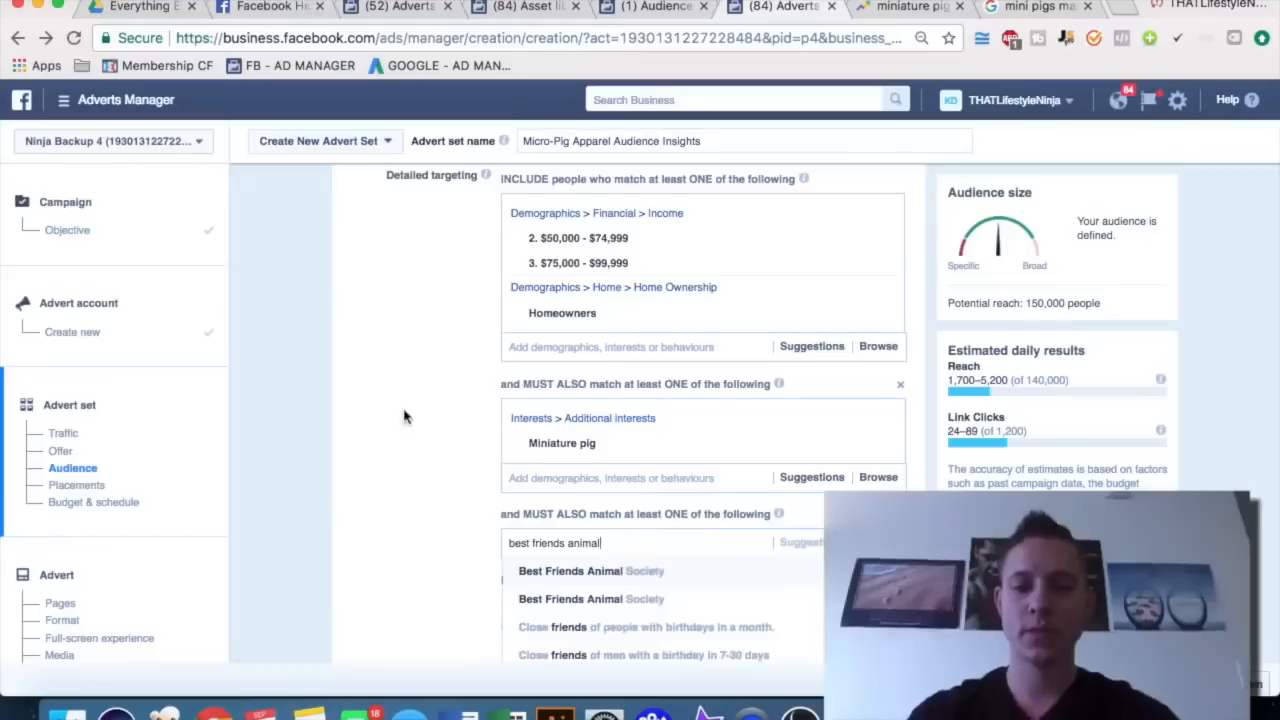
{"action": "scroll", "coordinate": [406, 417], "scroll_direction": "down", "scroll_amount": 2}
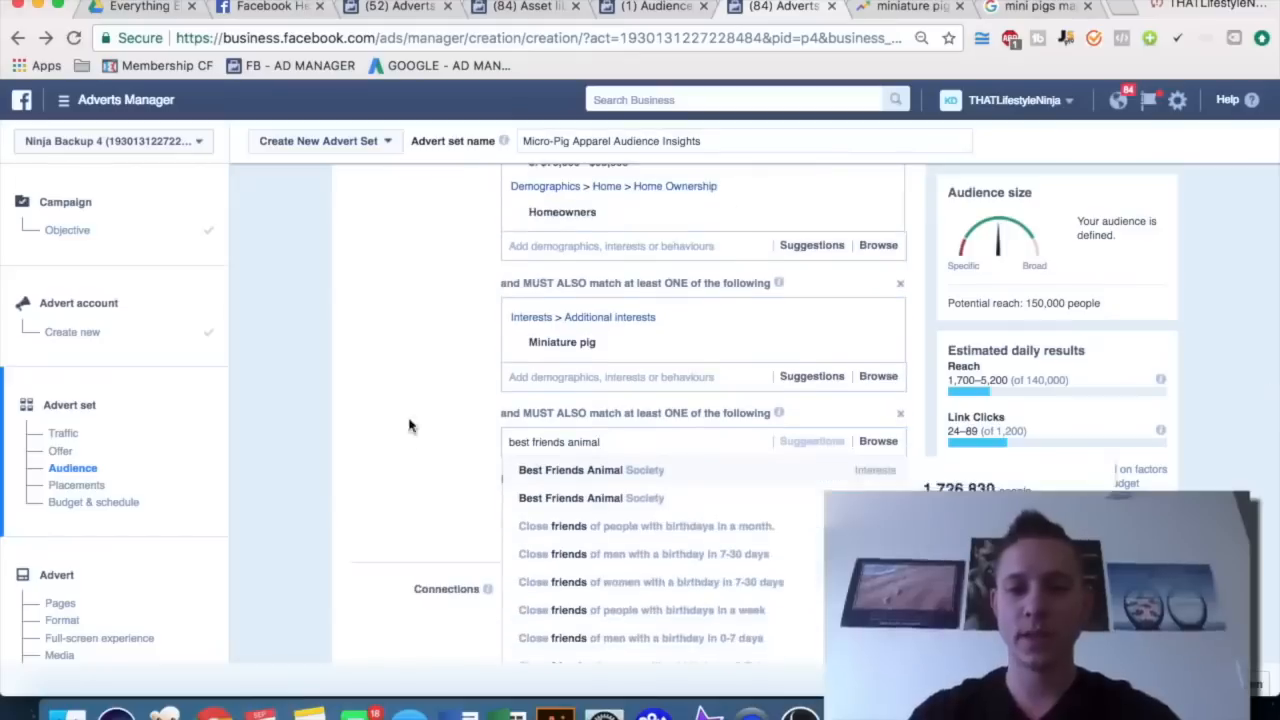
{"action": "left_click", "coordinate": [872, 474]}
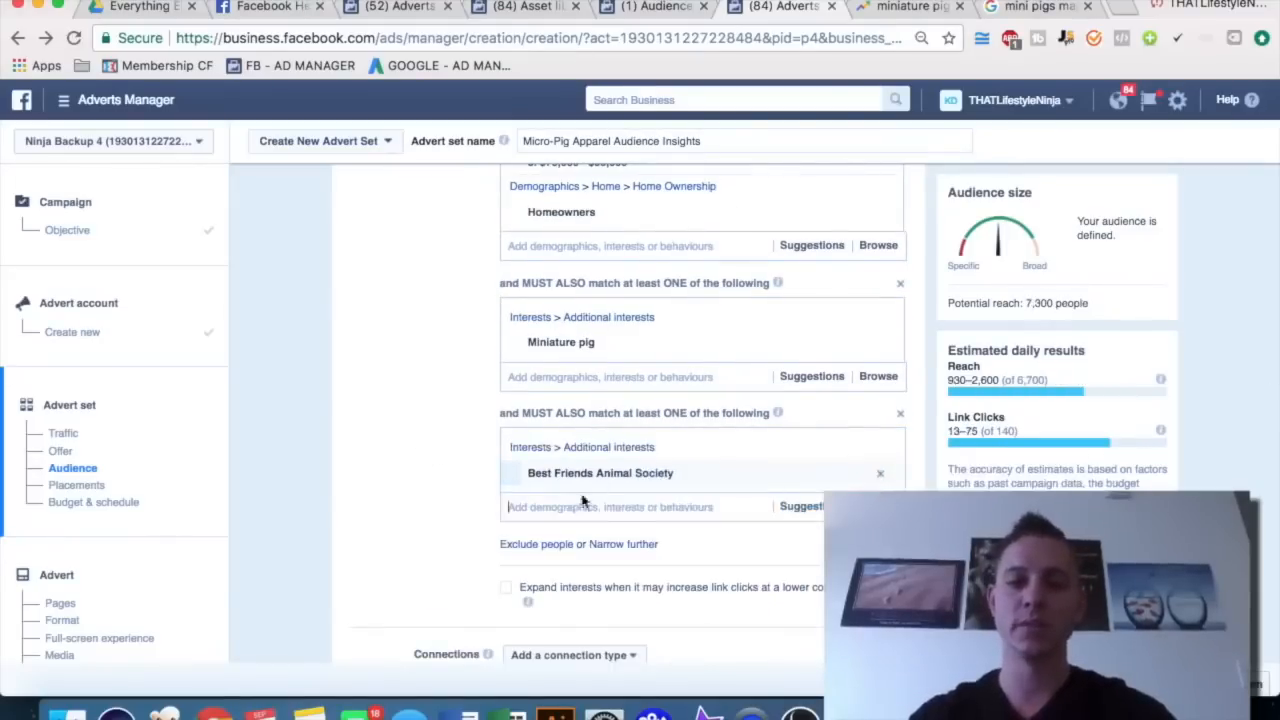
- Narrow the audience further with a separate must-also-match group containing the interest The Humane Society of the United States
{"action": "type", "text": "the humane"}
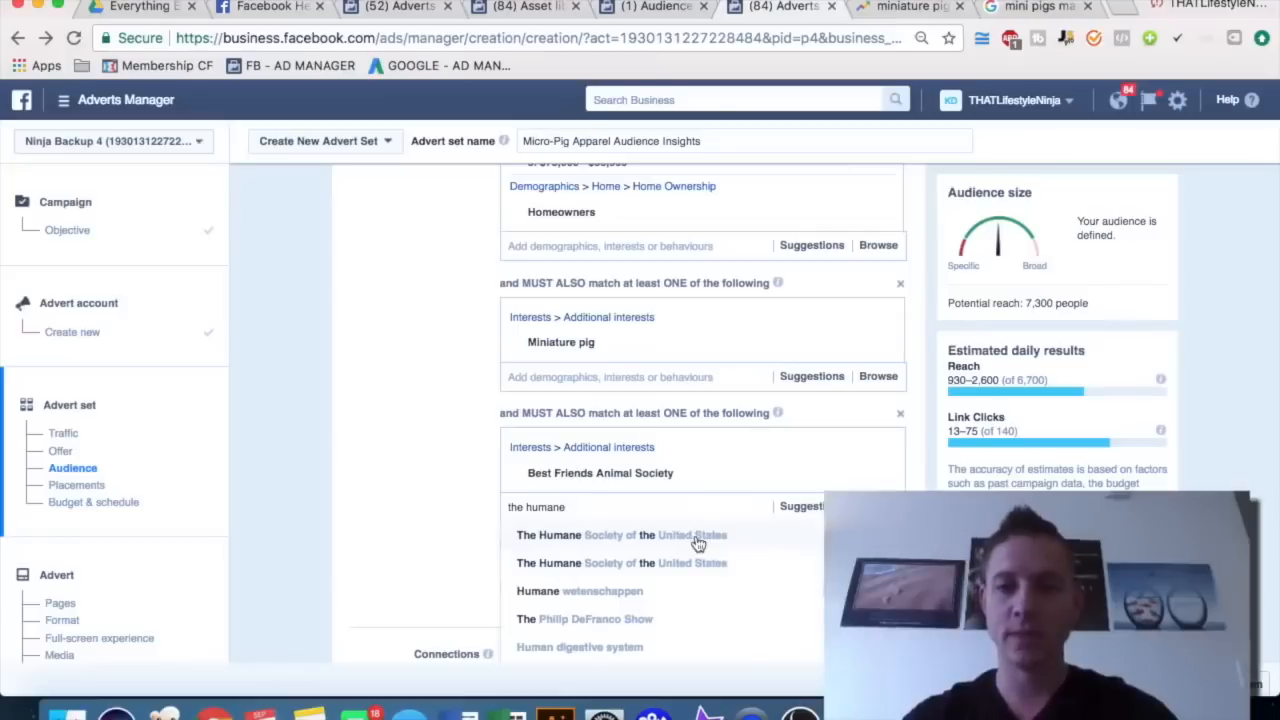
{"action": "left_click", "coordinate": [438, 467]}
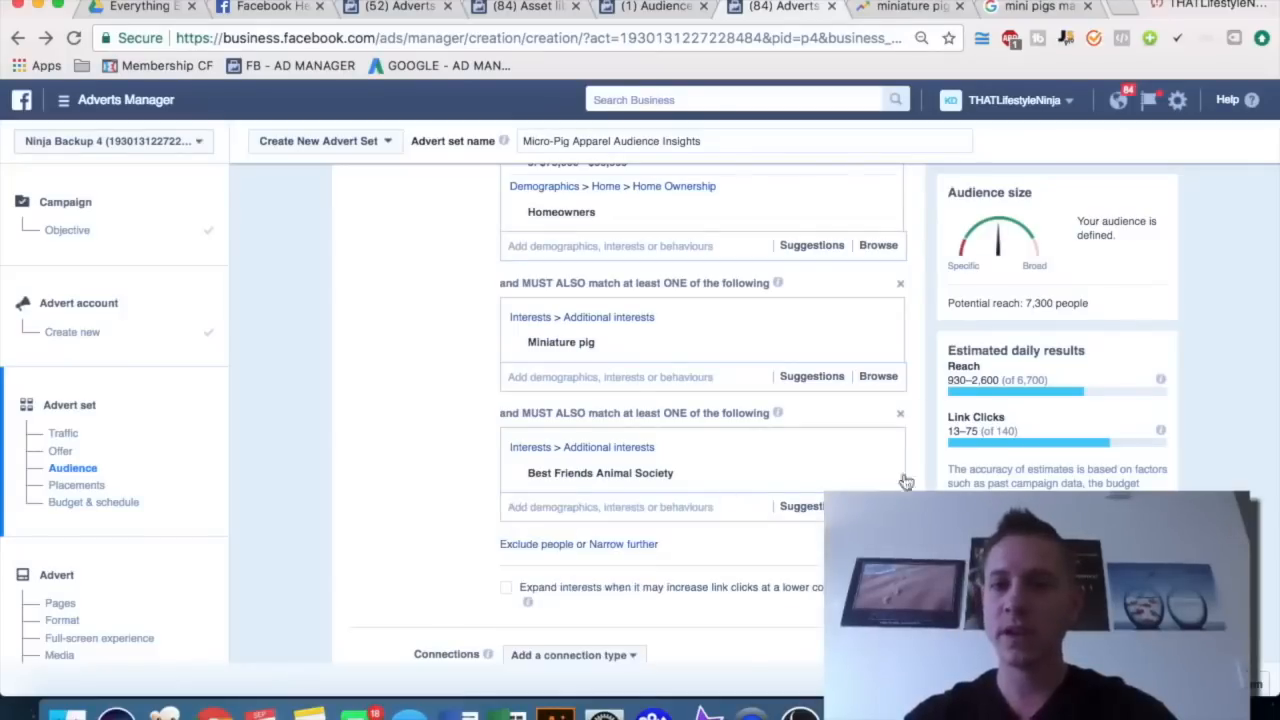
{"action": "left_click", "coordinate": [630, 544]}
{"action": "type", "text": "the humane society"}
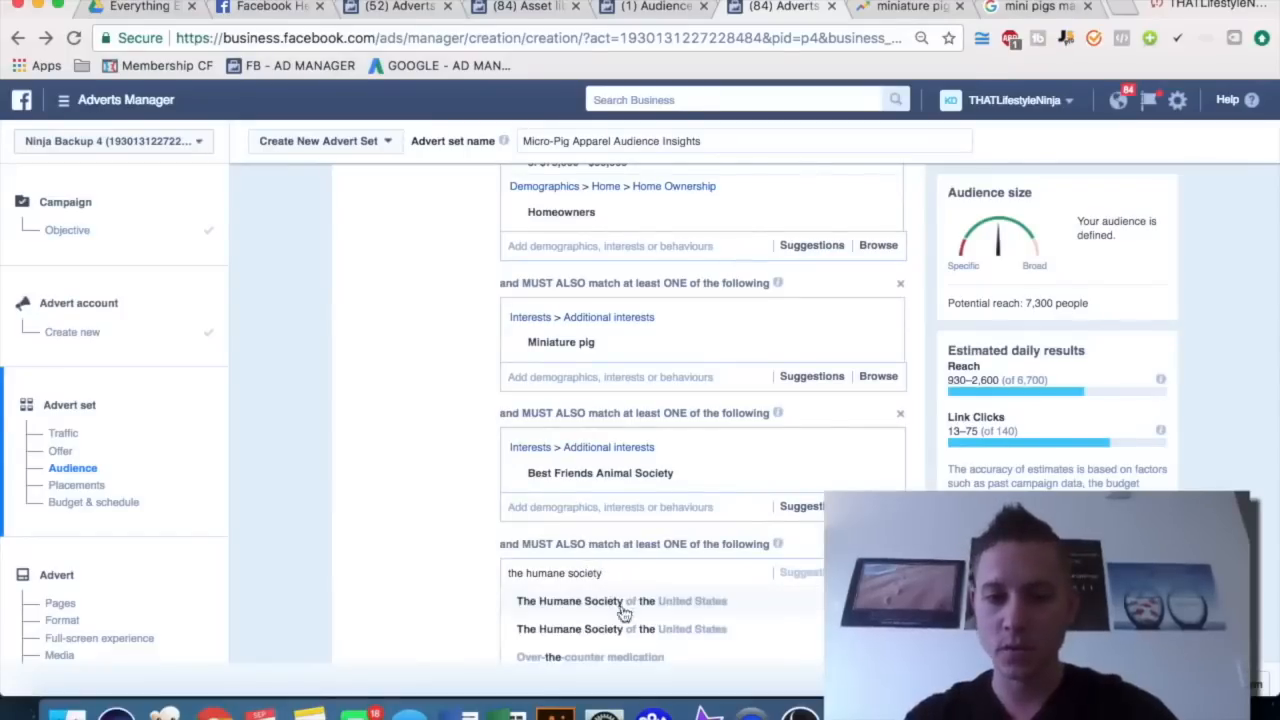
{"action": "left_click", "coordinate": [634, 606]}
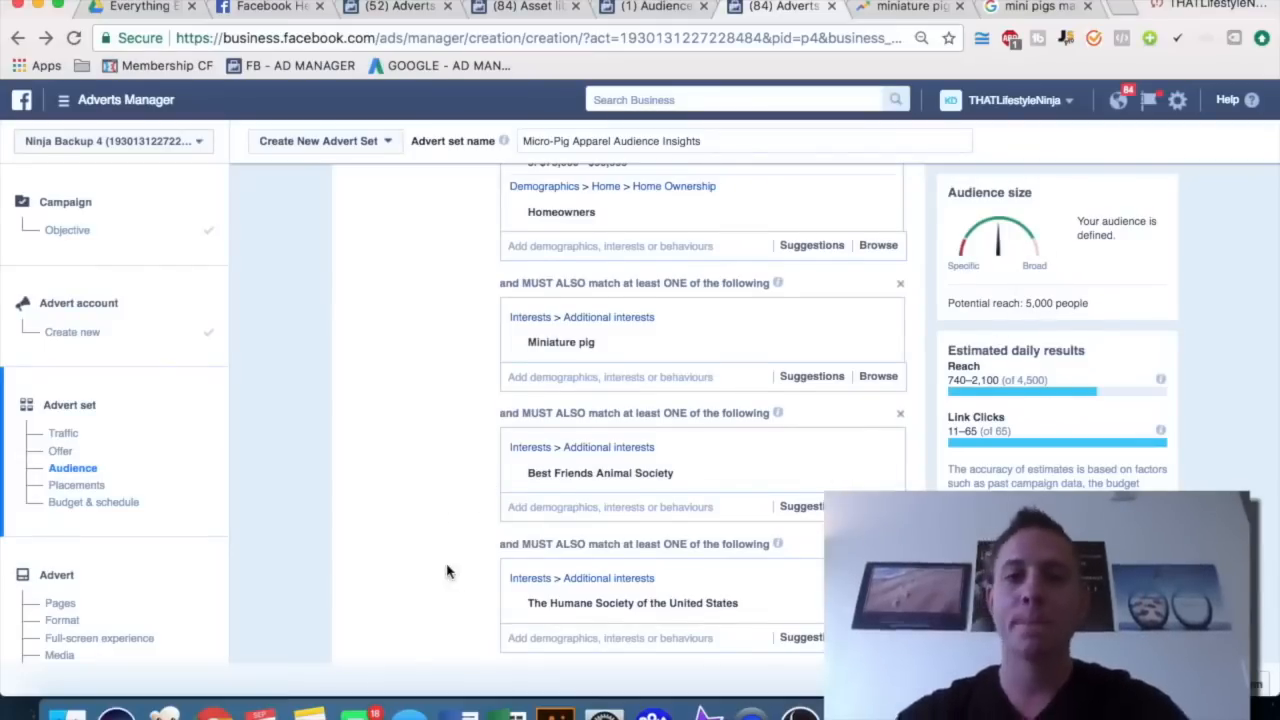
- Review all detailed targeting groups of the advert set, from income and home ownership through the narrowing interests
{"action": "scroll", "coordinate": [447, 571], "scroll_direction": "up", "scroll_amount": 5}
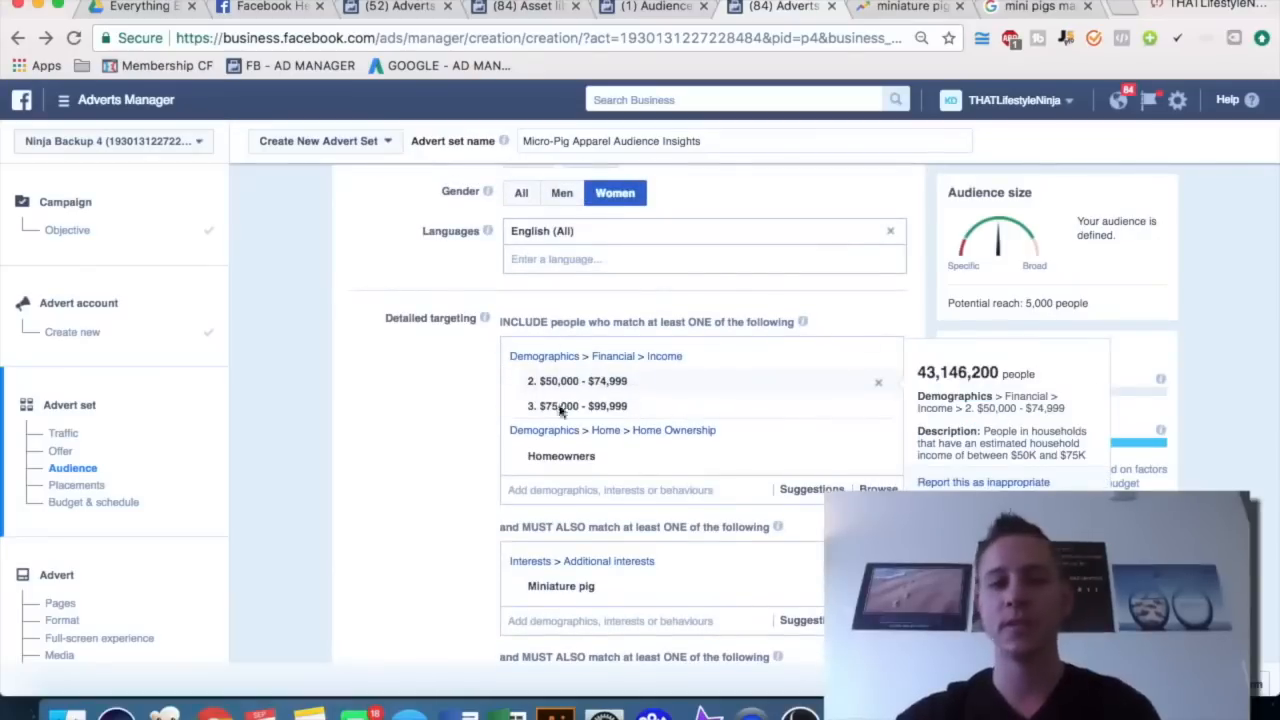
{"action": "mouse_move", "coordinate": [546, 416]}
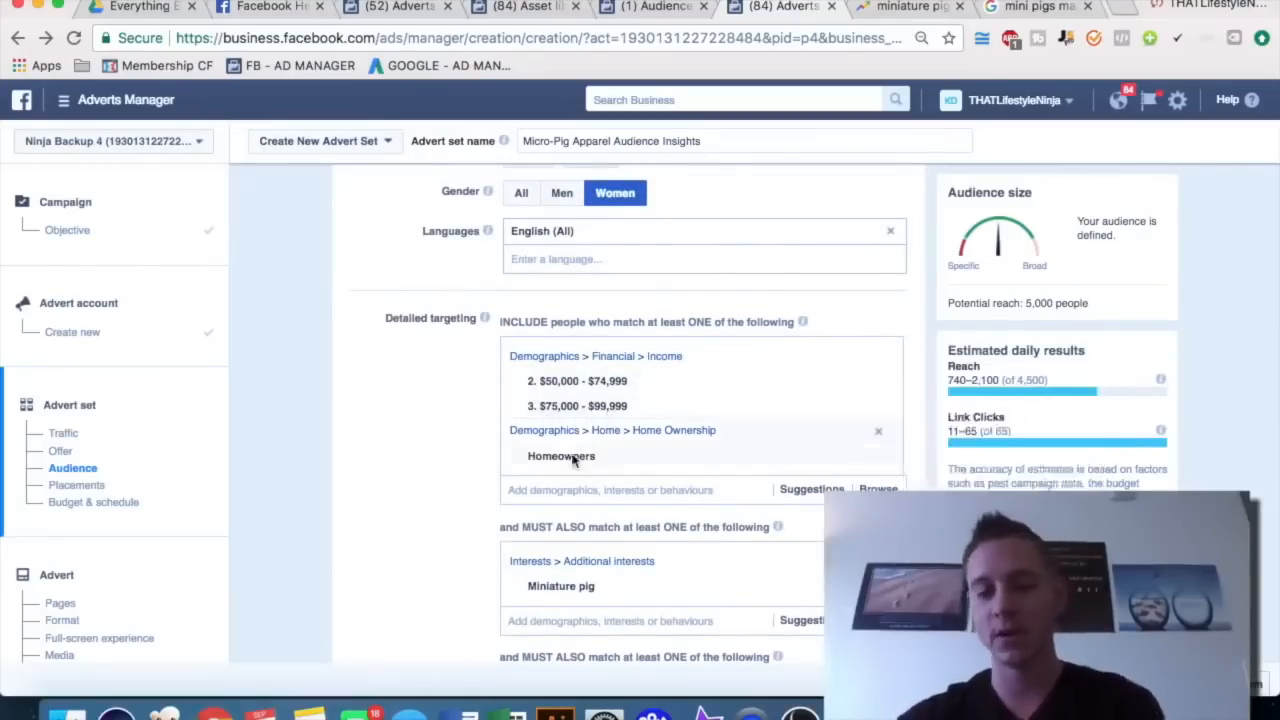
{"action": "scroll", "coordinate": [407, 484], "scroll_direction": "down", "scroll_amount": 4}
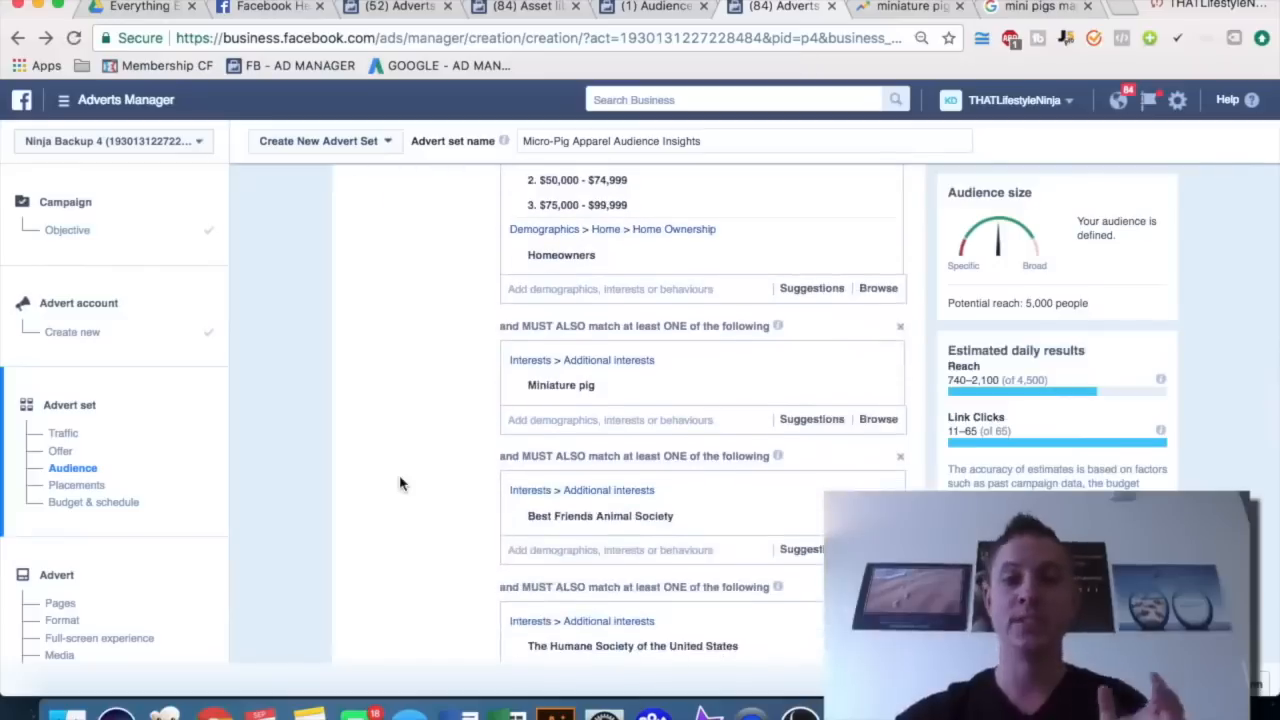
{"action": "mouse_move", "coordinate": [561, 396]}
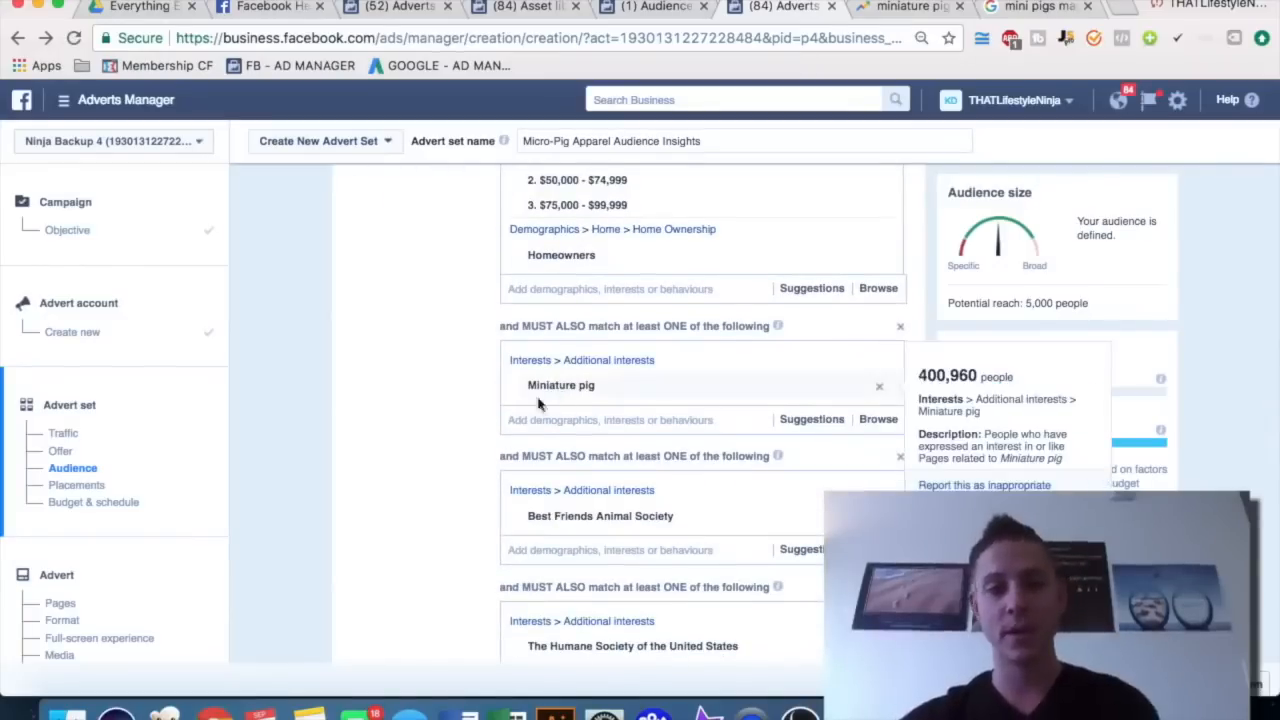
{"action": "scroll", "coordinate": [450, 438], "scroll_direction": "down", "scroll_amount": 2}
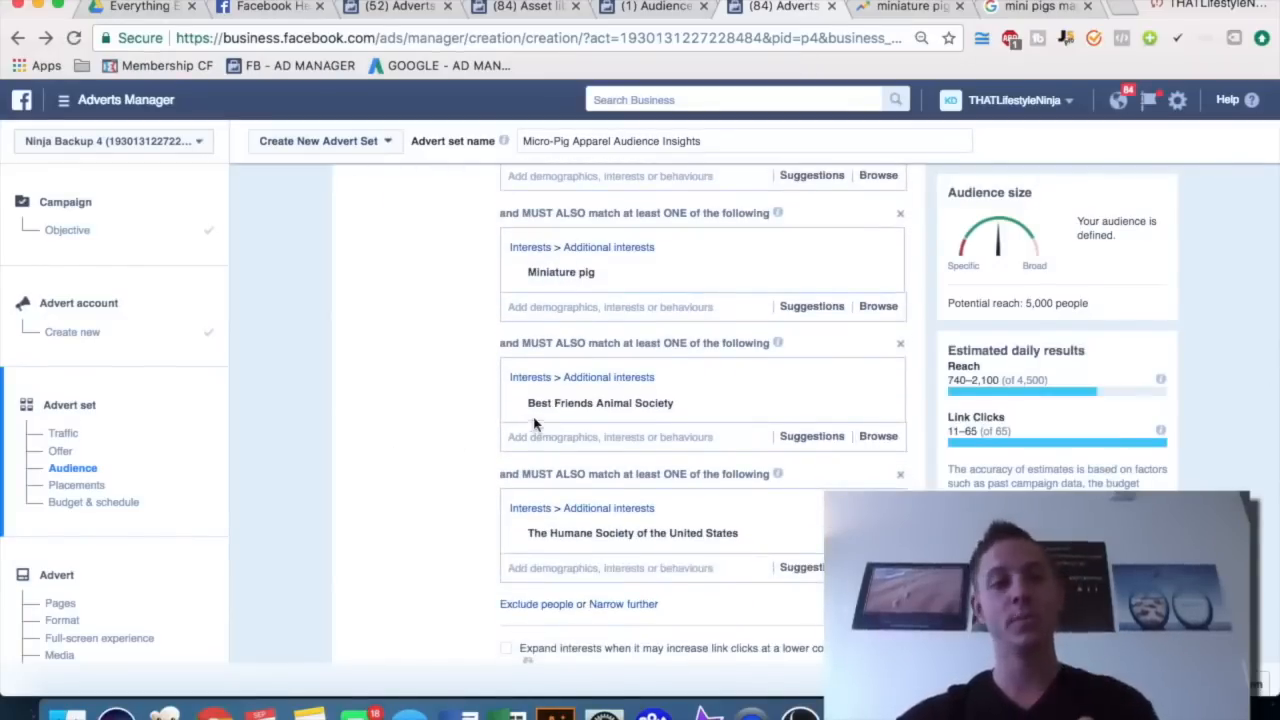
{"action": "scroll", "coordinate": [414, 450], "scroll_direction": "down", "scroll_amount": 2}
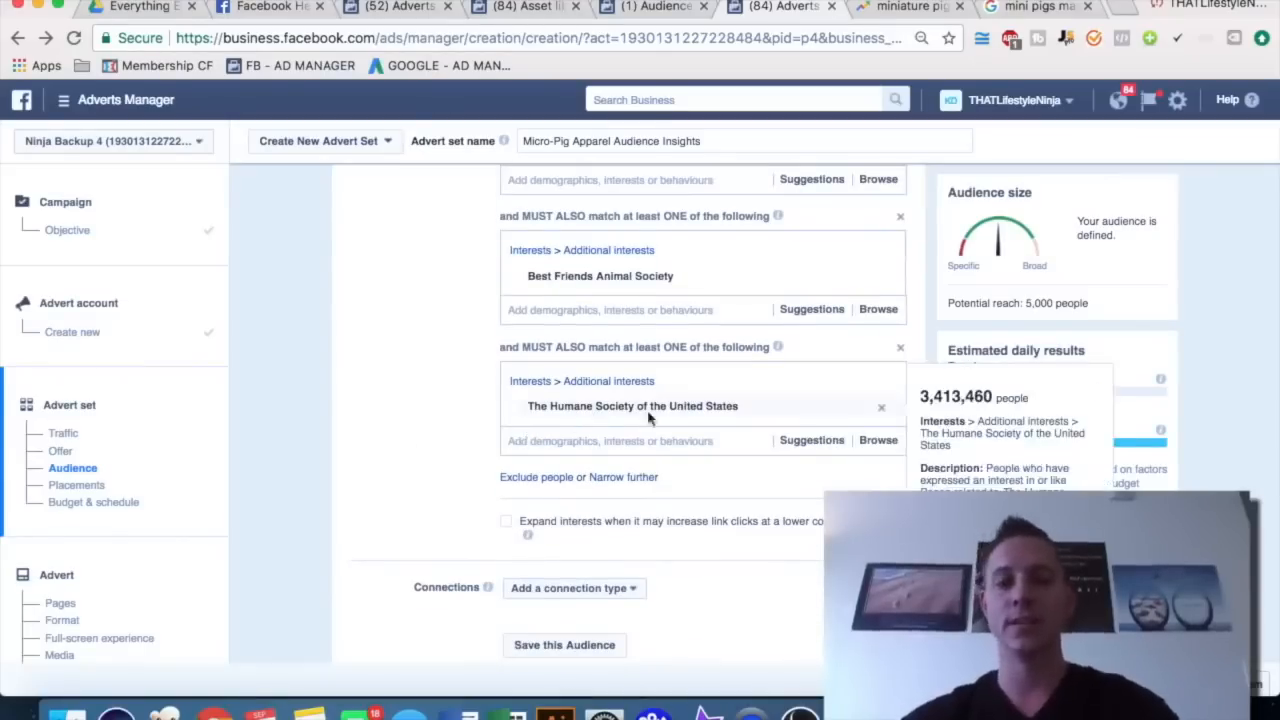
{"action": "scroll", "coordinate": [346, 430], "scroll_direction": "down", "scroll_amount": 4}
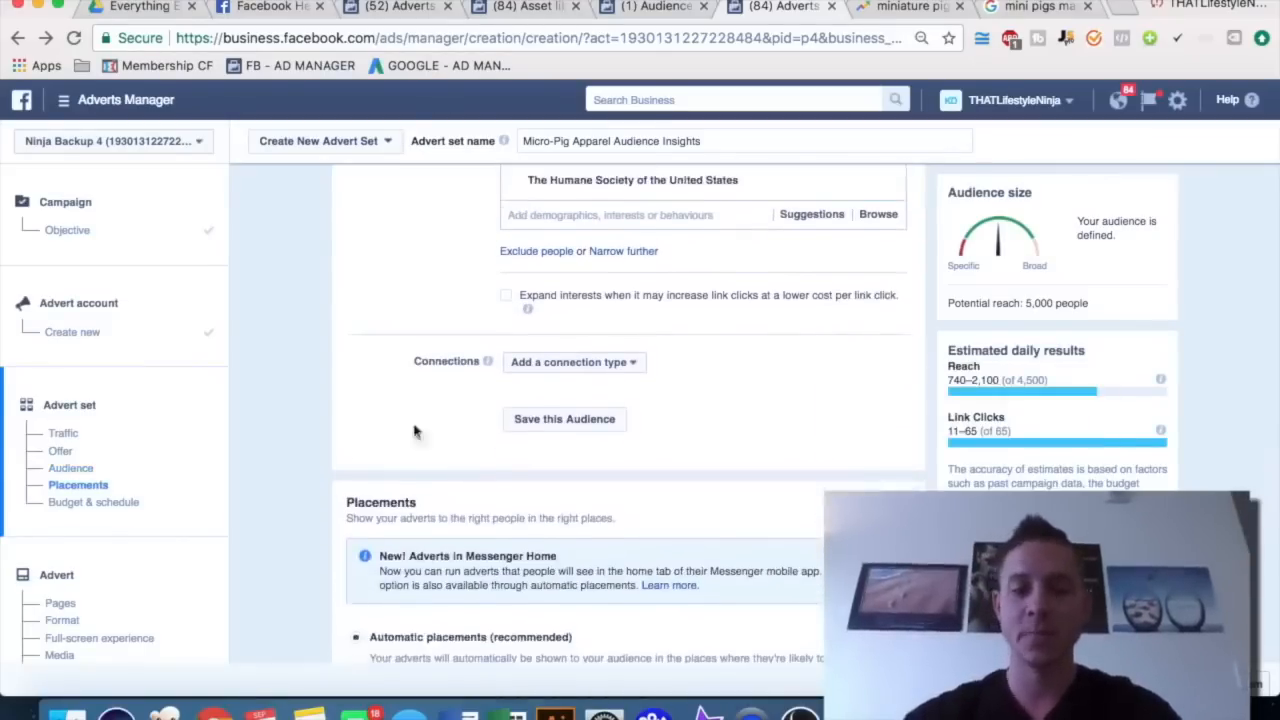
- Set the advert set's placements to Edit placements instead of automatic placements
{"action": "scroll", "coordinate": [763, 420], "scroll_direction": "down", "scroll_amount": 5}
{"action": "scroll", "coordinate": [763, 420], "scroll_direction": "down", "scroll_amount": 3}
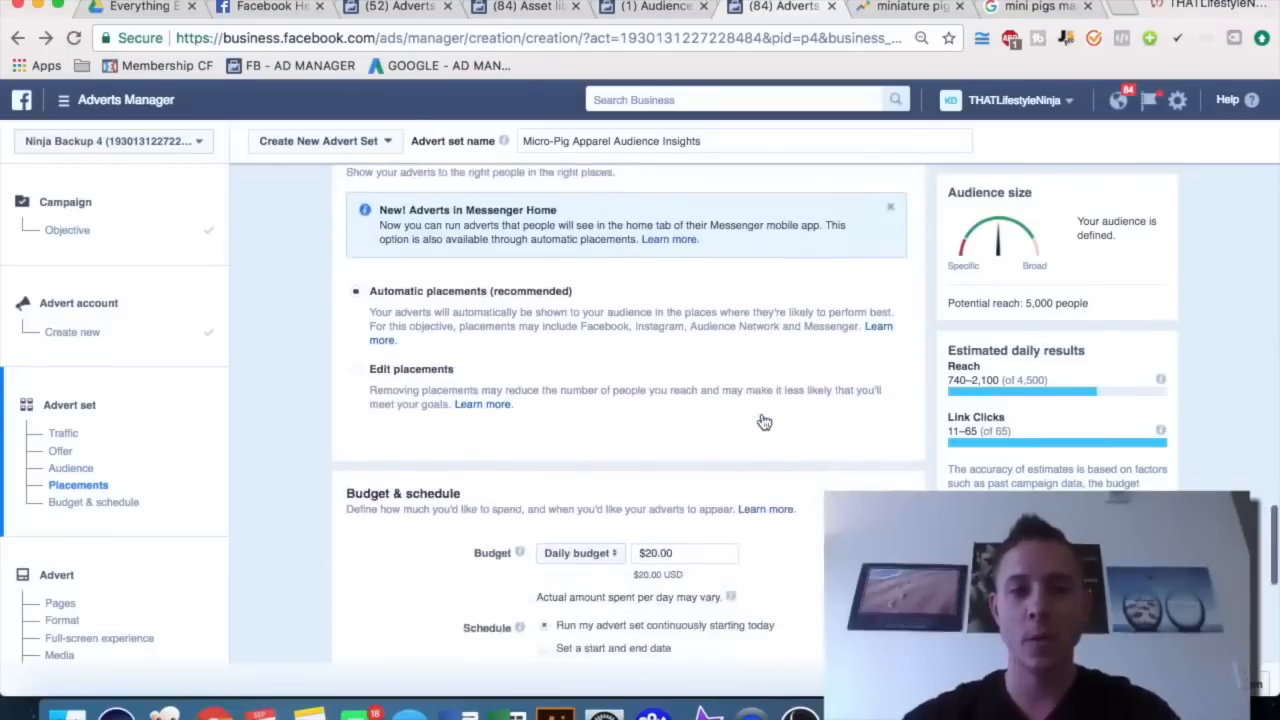
{"action": "scroll", "coordinate": [763, 420], "scroll_direction": "up", "scroll_amount": 2}
{"action": "scroll", "coordinate": [763, 420], "scroll_direction": "up", "scroll_amount": 3}
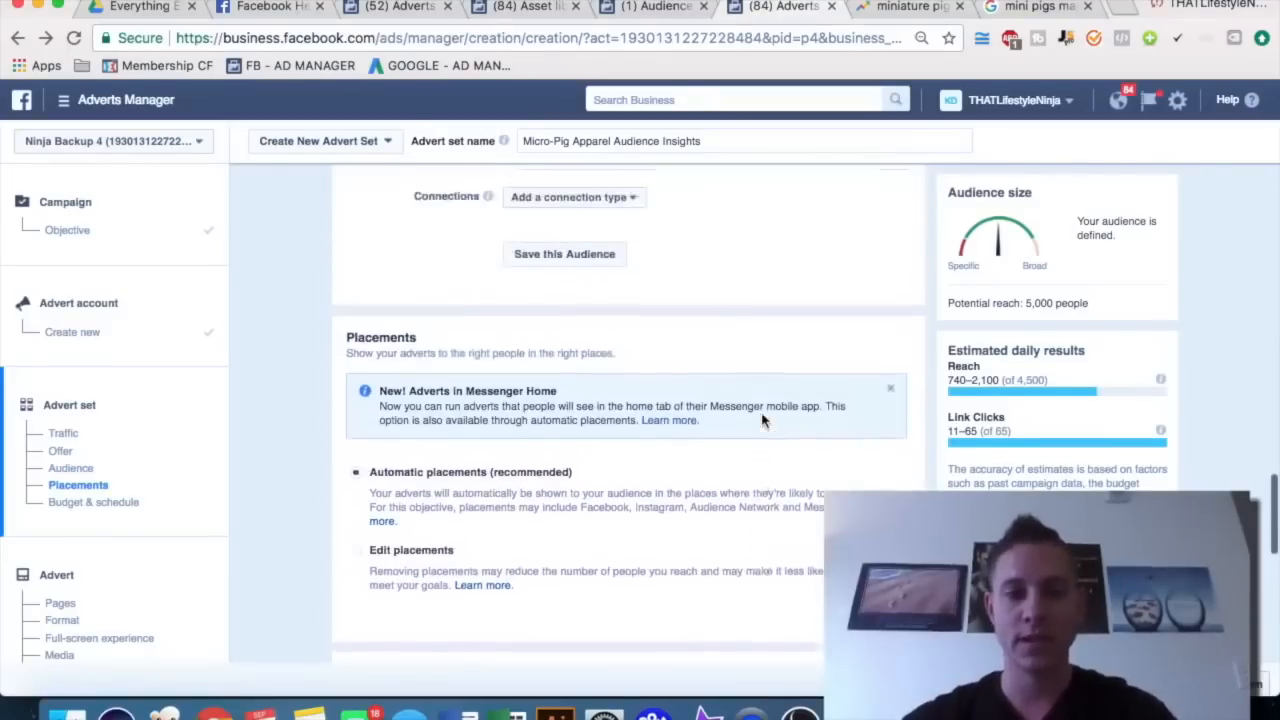
{"action": "scroll", "coordinate": [763, 420], "scroll_direction": "down", "scroll_amount": 3}
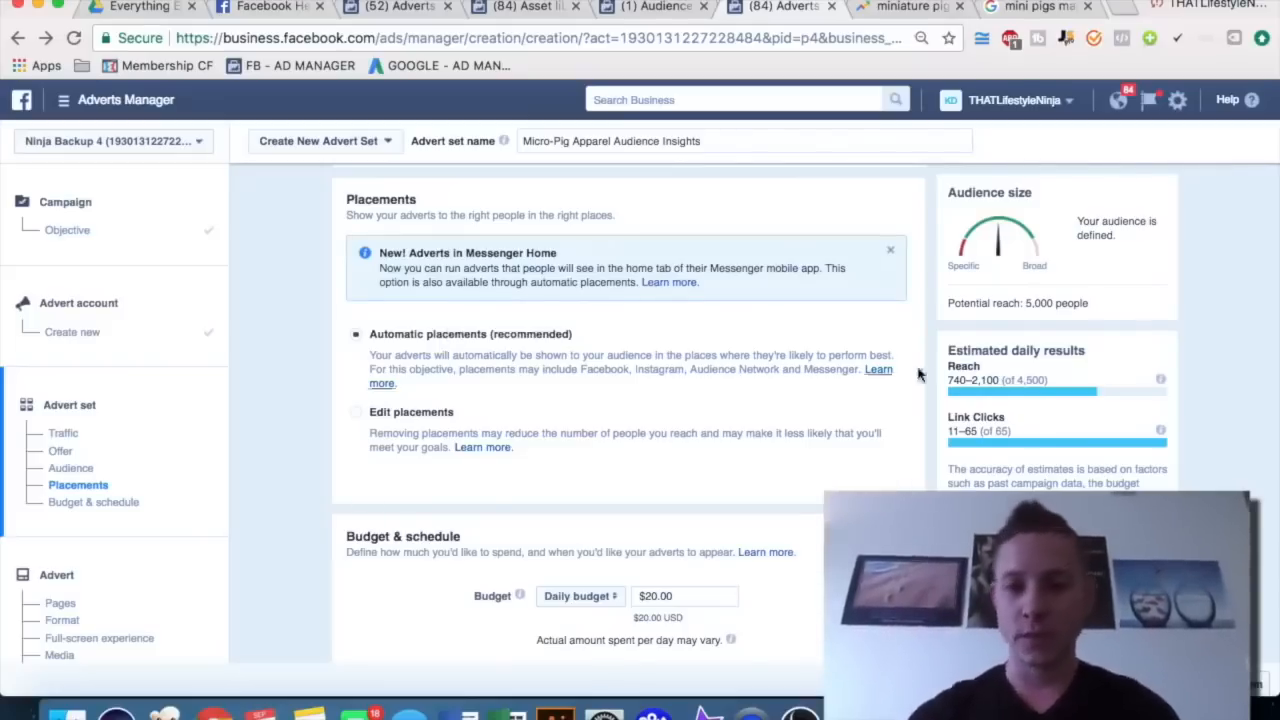
{"action": "left_click", "coordinate": [362, 412]}
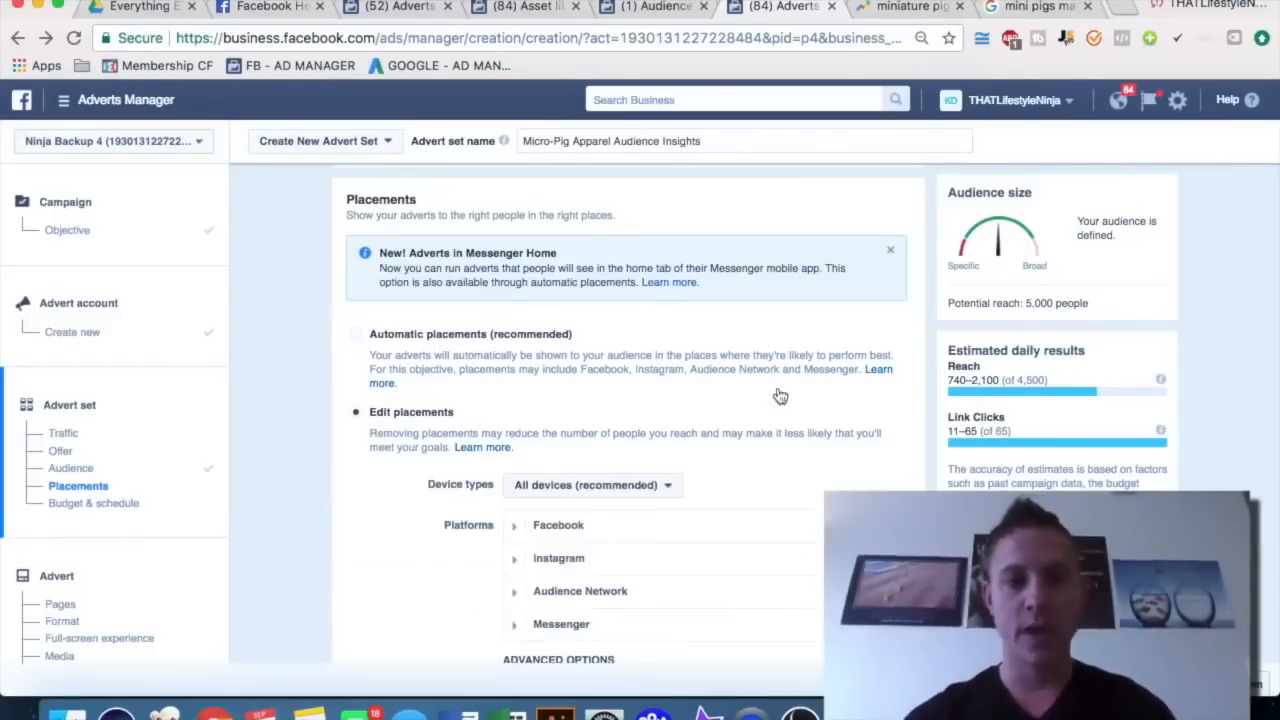
- Look through the available device types for the placements without changing the selection
{"action": "scroll", "coordinate": [777, 395], "scroll_direction": "down", "scroll_amount": 2}
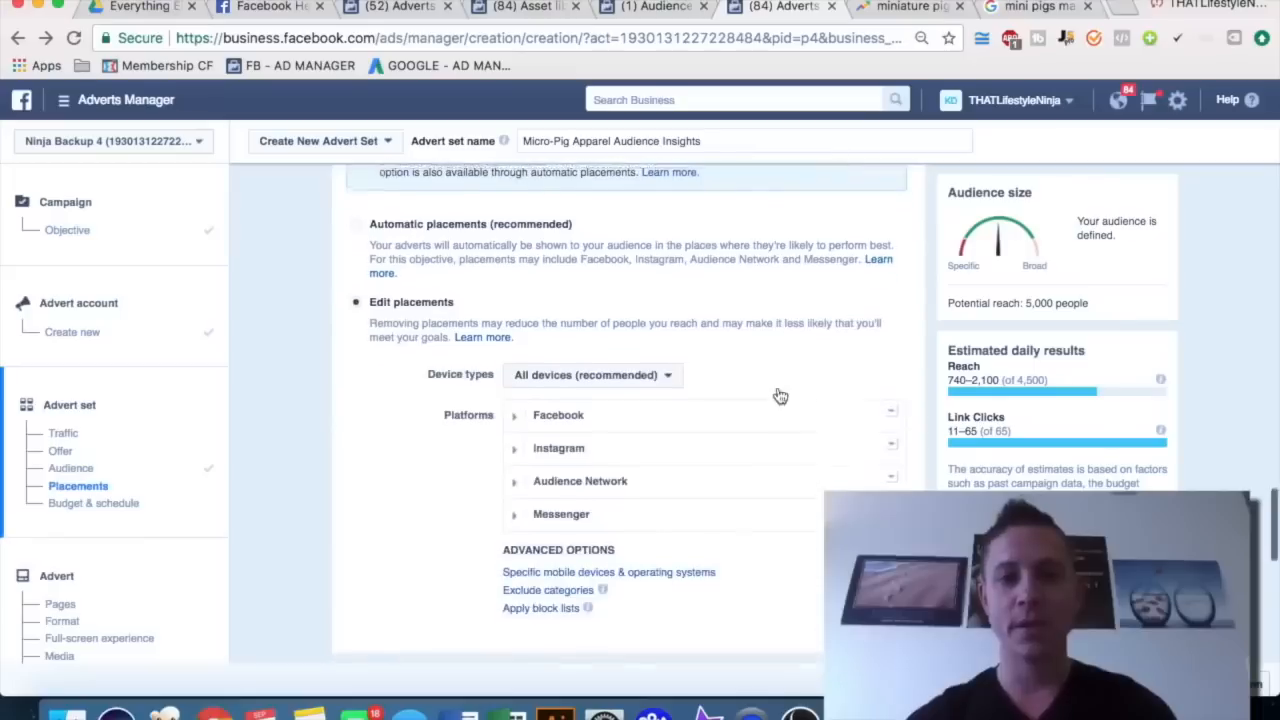
{"action": "left_click", "coordinate": [600, 379]}
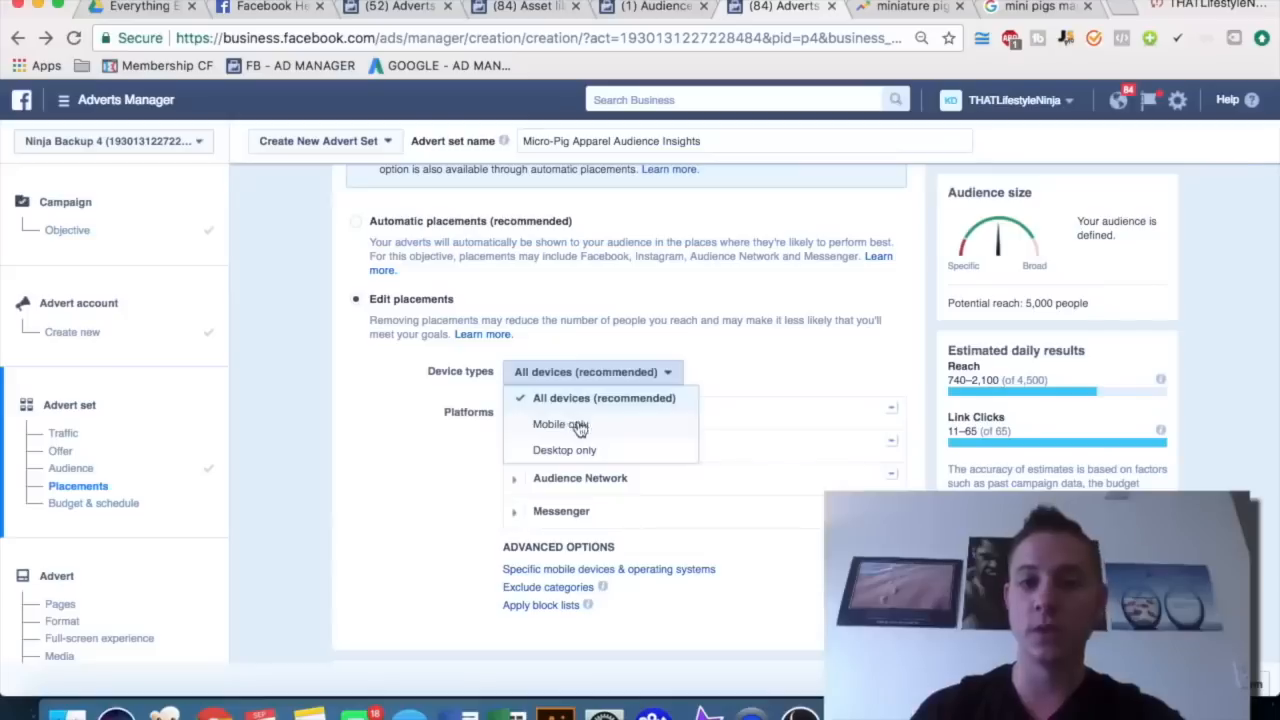
{"action": "left_click", "coordinate": [790, 357]}
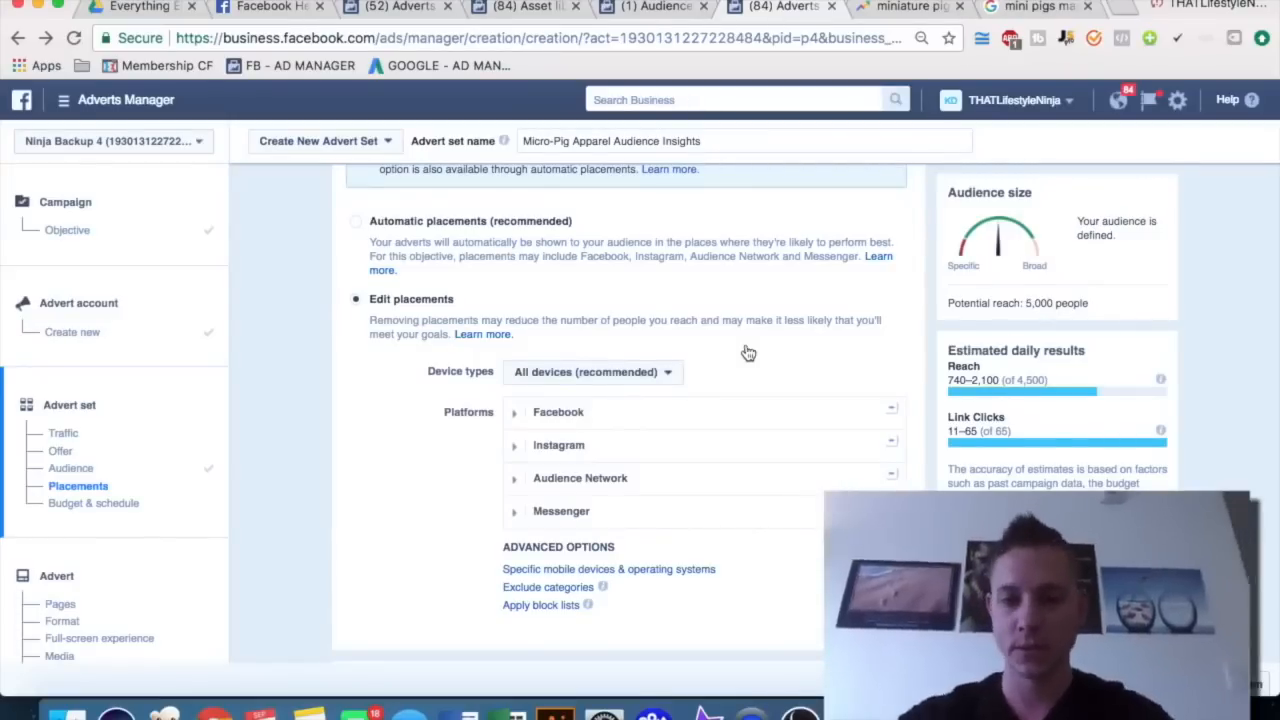
- Expand the Facebook, Instagram, Audience Network and Messenger platforms to examine their individual placements
{"action": "left_click", "coordinate": [513, 412]}
{"action": "scroll", "coordinate": [700, 320], "scroll_direction": "down", "scroll_amount": 2}
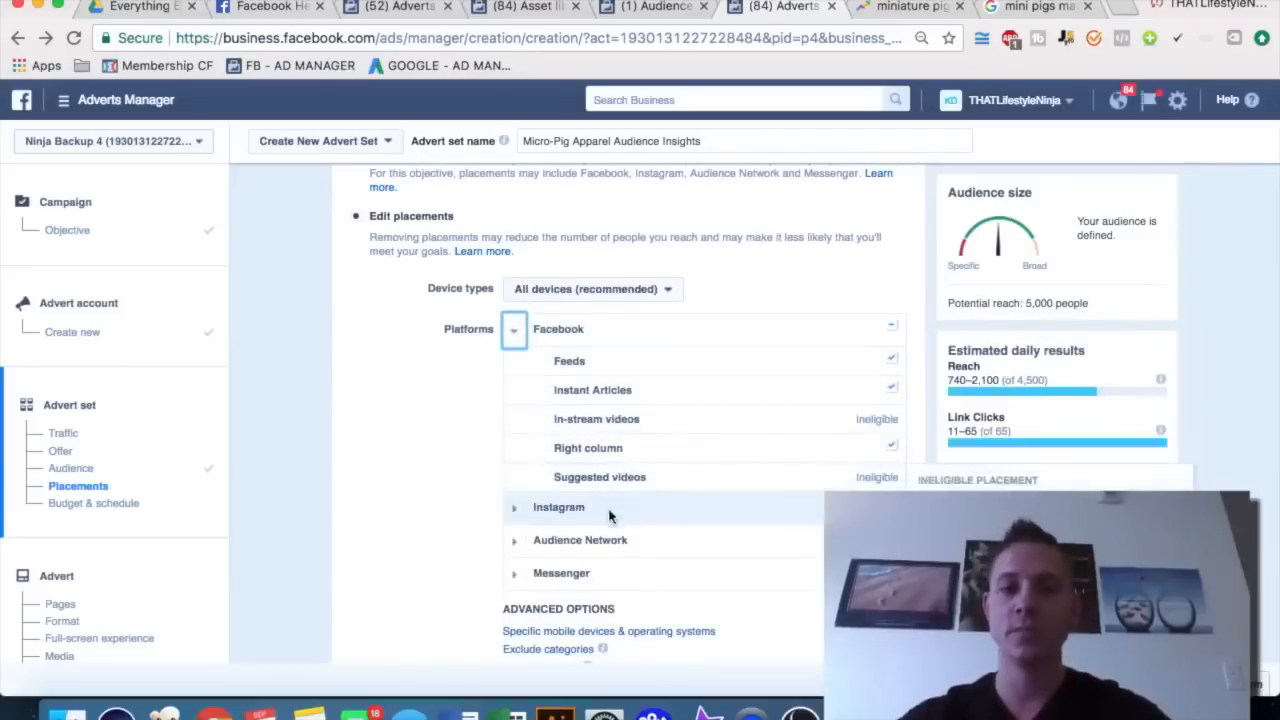
{"action": "left_click", "coordinate": [514, 509]}
{"action": "scroll", "coordinate": [517, 533], "scroll_direction": "down", "scroll_amount": 2}
{"action": "left_click", "coordinate": [514, 510]}
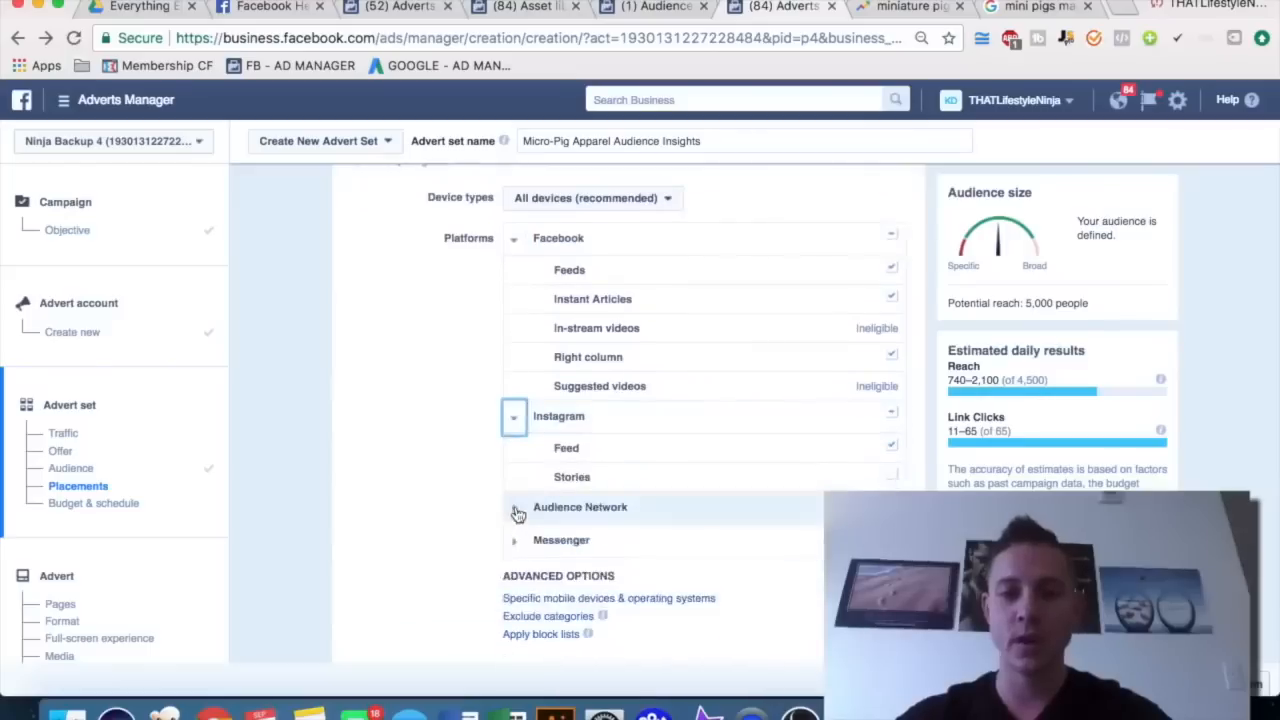
{"action": "scroll", "coordinate": [430, 450], "scroll_direction": "down", "scroll_amount": 2}
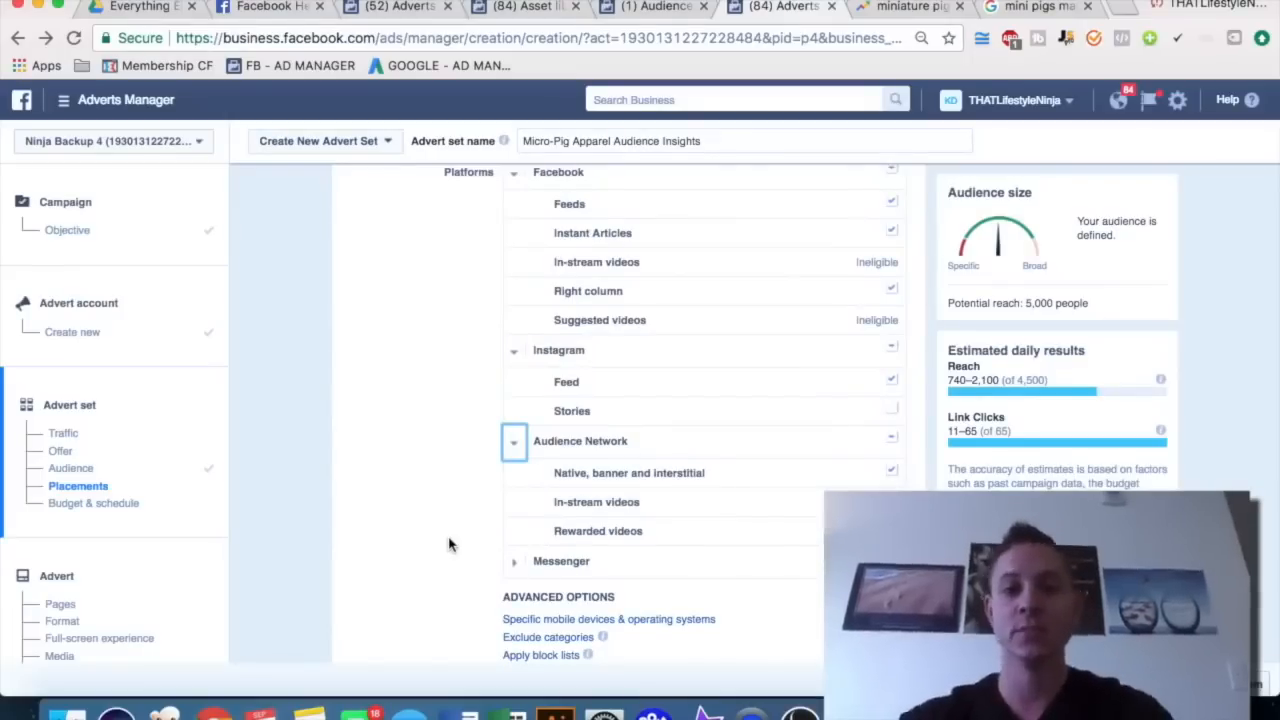
{"action": "scroll", "coordinate": [401, 467], "scroll_direction": "down", "scroll_amount": 1}
{"action": "left_click", "coordinate": [513, 537]}
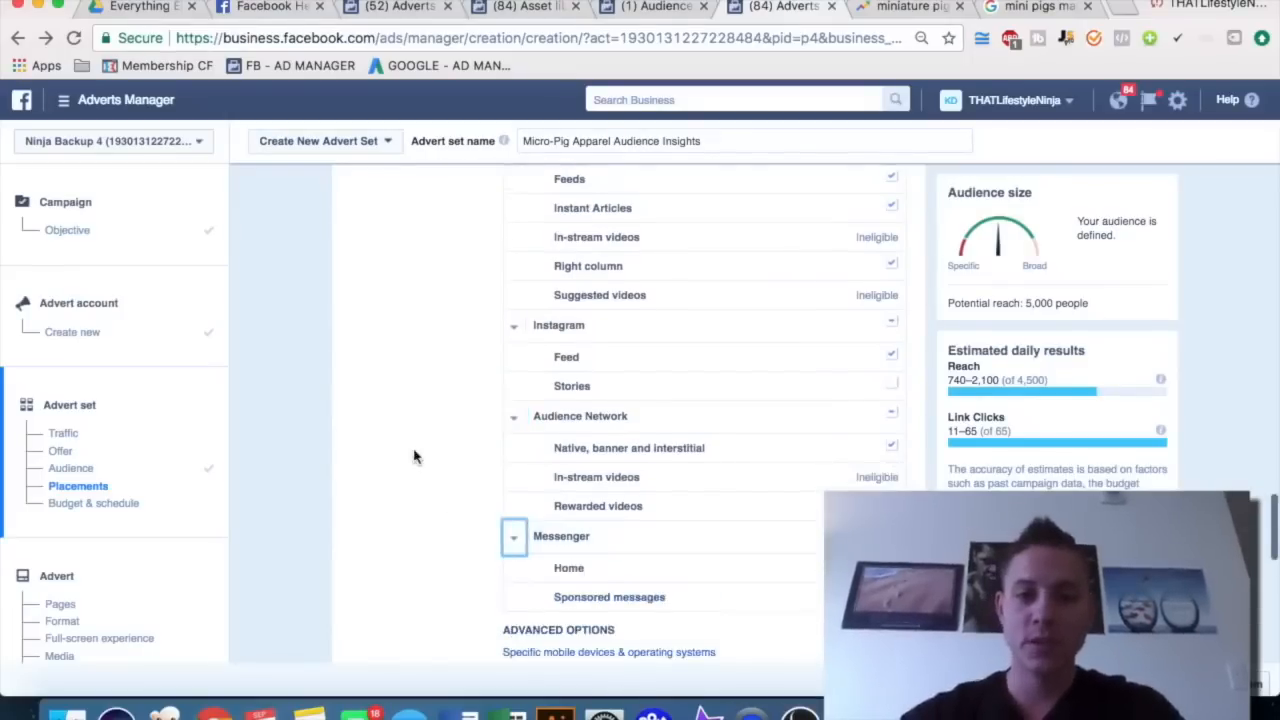
- Exclude the Messenger Home placement and the Audience Network native, banner and interstitial placement
{"action": "scroll", "coordinate": [415, 457], "scroll_direction": "down", "scroll_amount": 2}
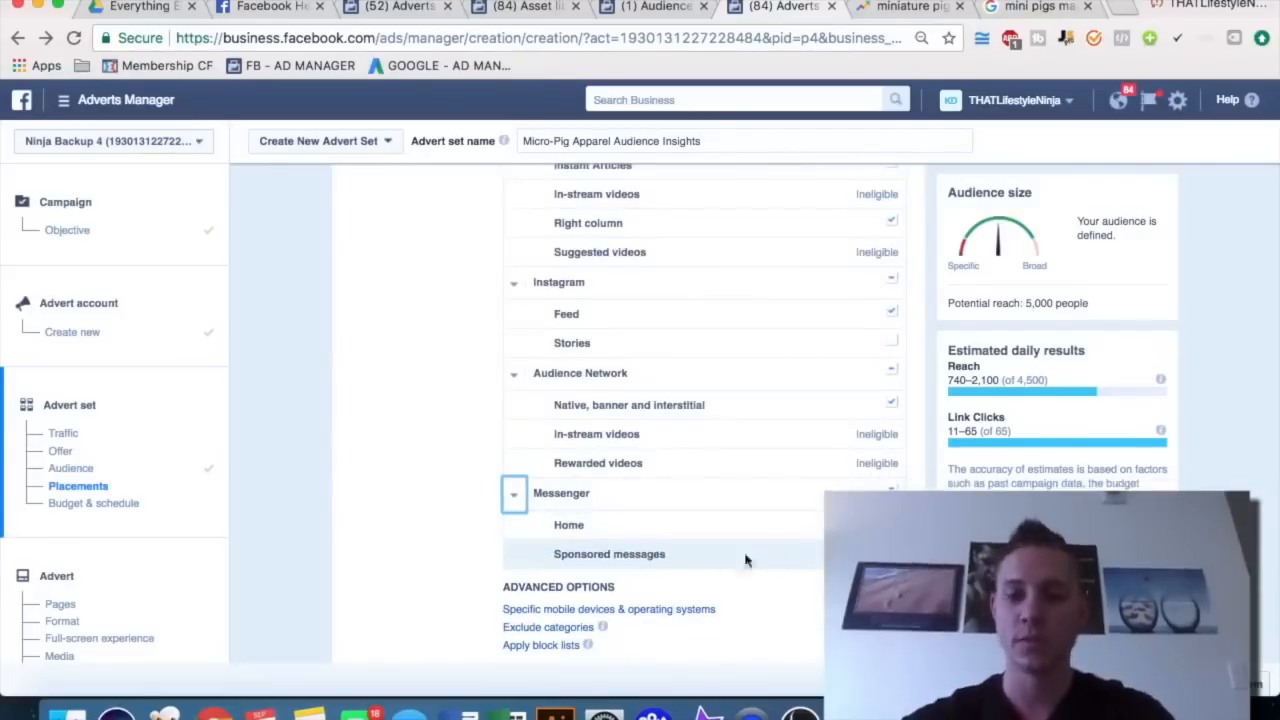
{"action": "left_click", "coordinate": [891, 522]}
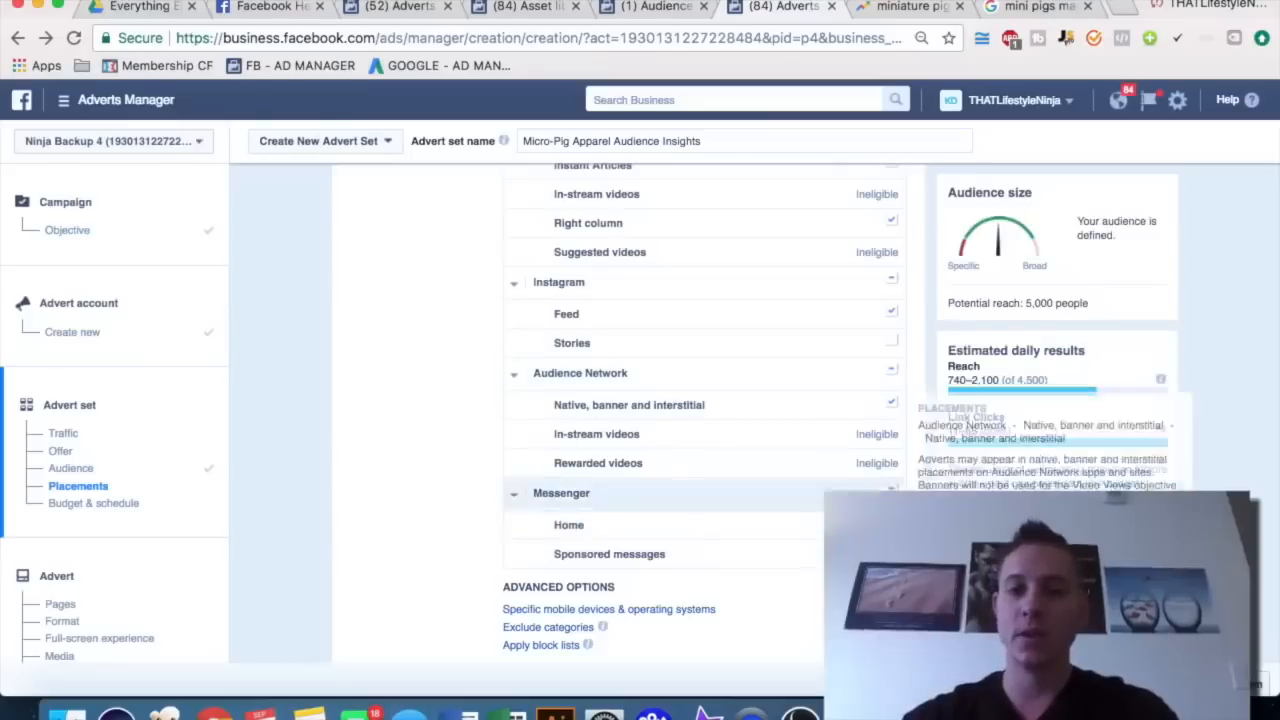
{"action": "scroll", "coordinate": [846, 432], "scroll_direction": "up", "scroll_amount": 2}
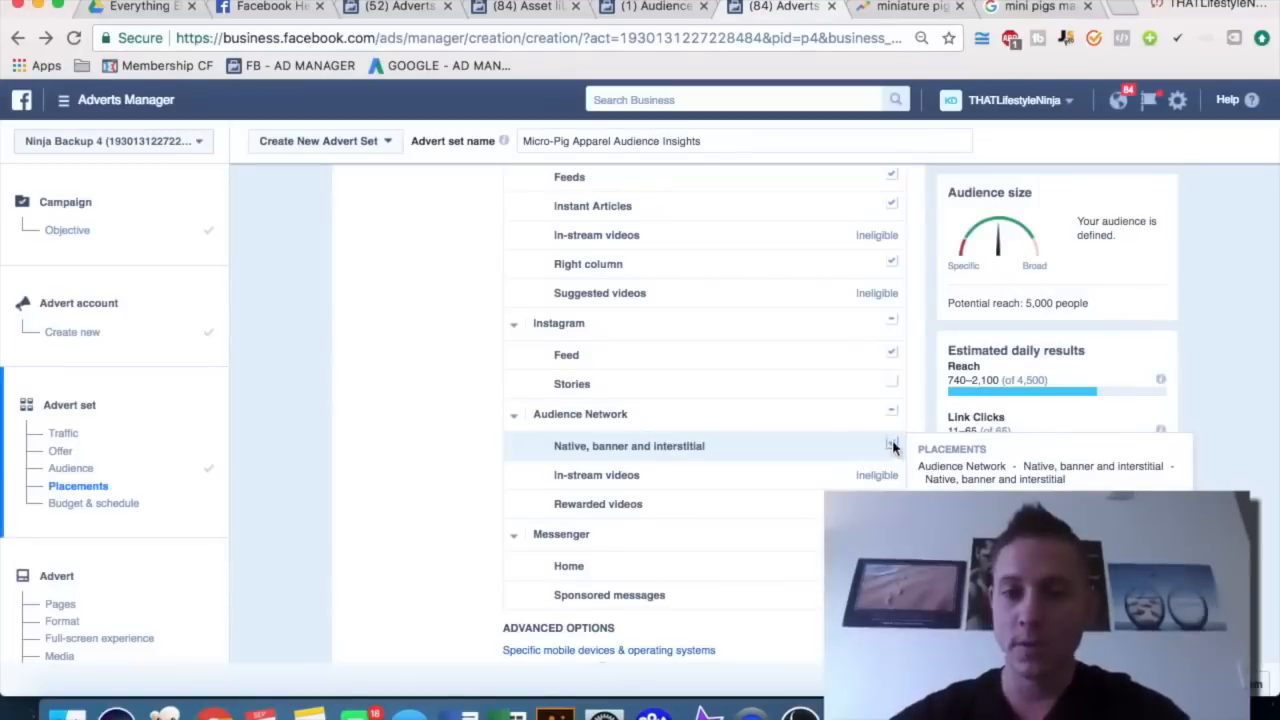
{"action": "left_click", "coordinate": [891, 444]}
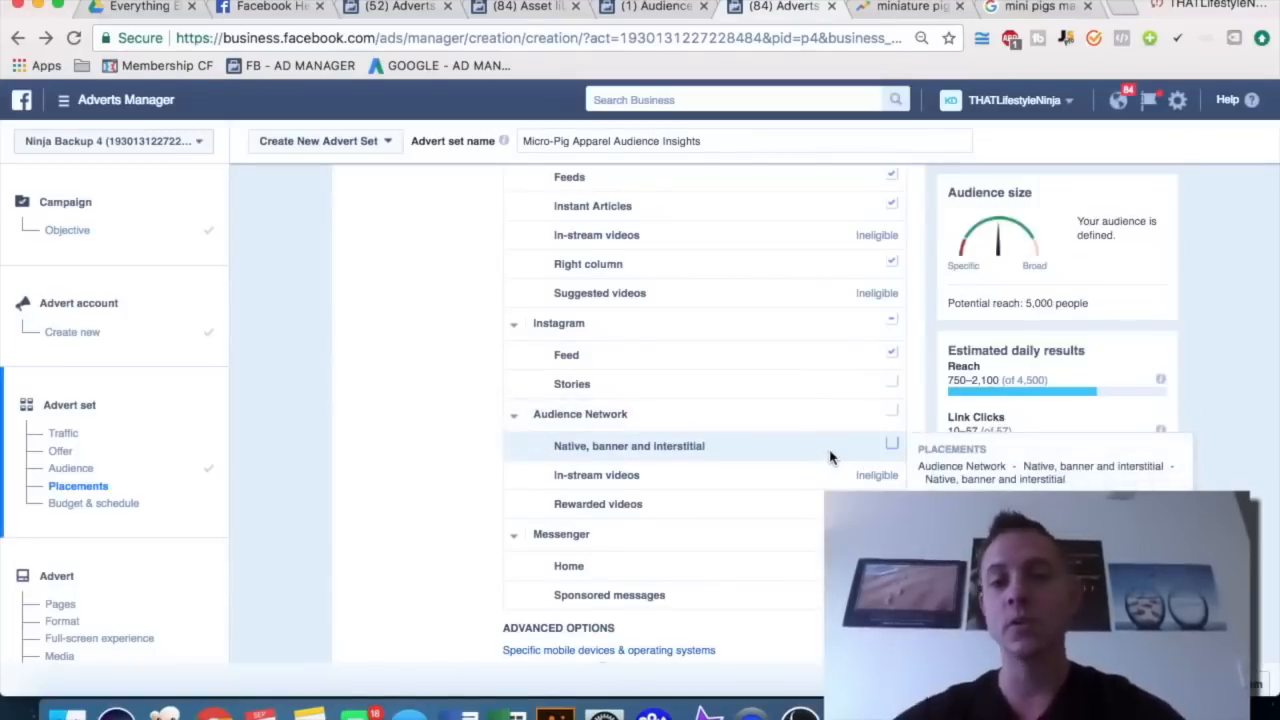
- Exclude Facebook Instant Articles, Facebook Right column and Instagram Feed, keeping only Facebook Feeds as a placement
{"action": "scroll", "coordinate": [830, 457], "scroll_direction": "up", "scroll_amount": 3}
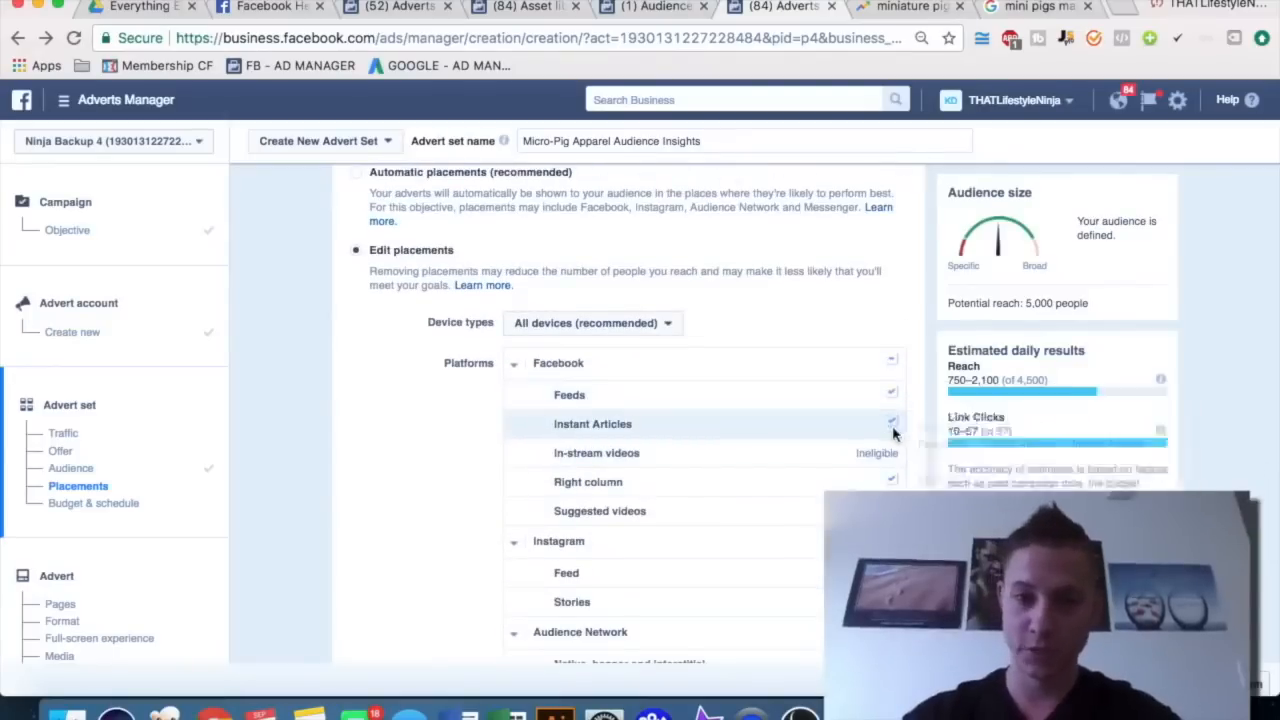
{"action": "left_click", "coordinate": [892, 424]}
{"action": "left_click", "coordinate": [892, 481]}
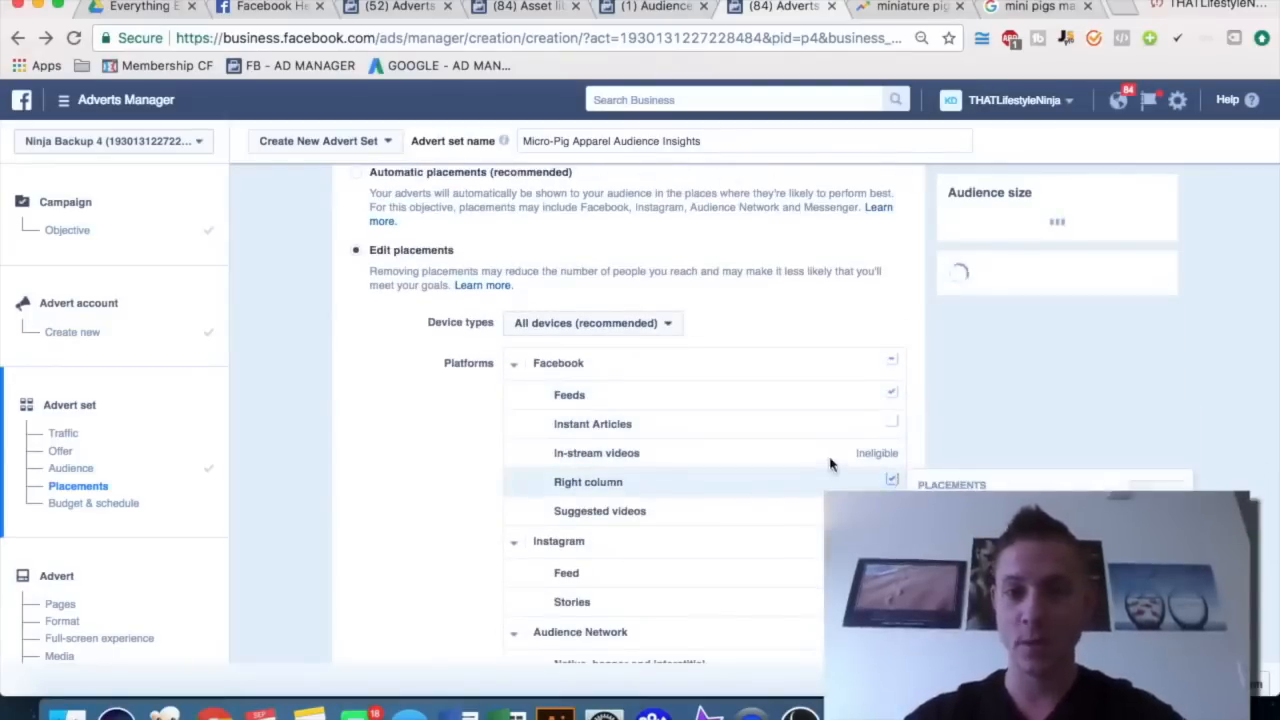
{"action": "scroll", "coordinate": [831, 463], "scroll_direction": "down", "scroll_amount": 1}
{"action": "left_click", "coordinate": [705, 355]}
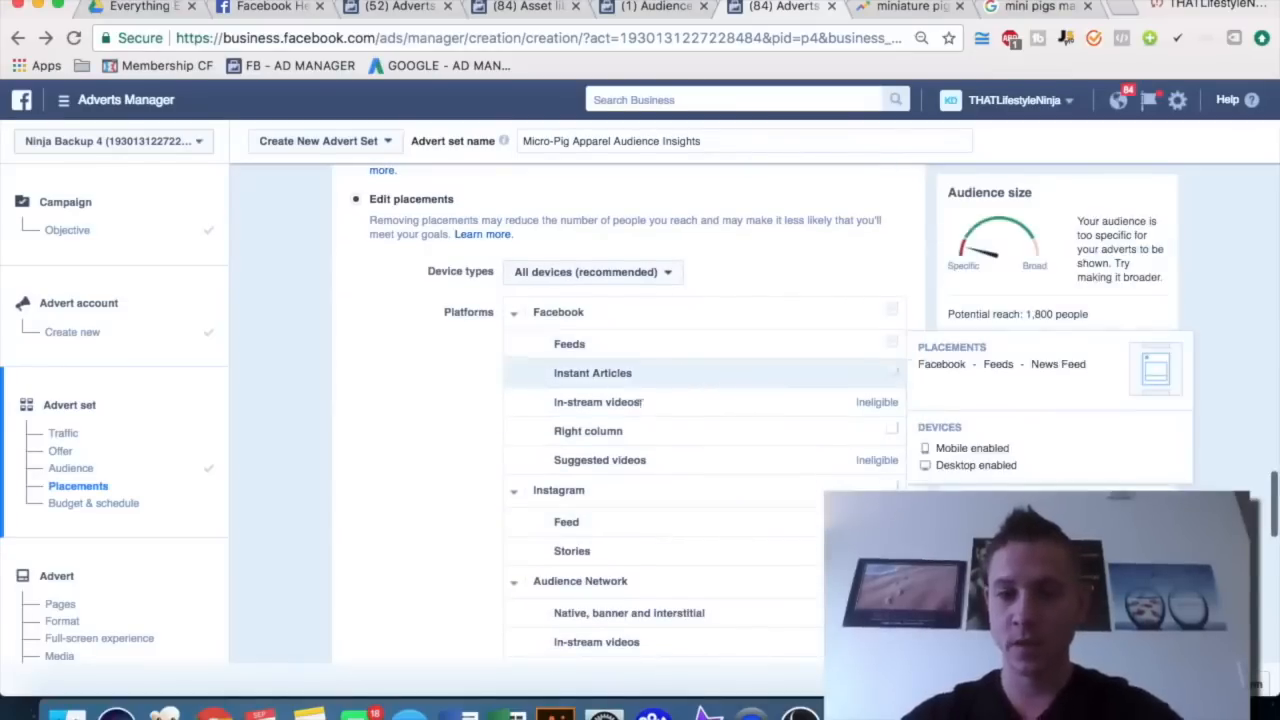
{"action": "scroll", "coordinate": [671, 471], "scroll_direction": "down", "scroll_amount": 1}
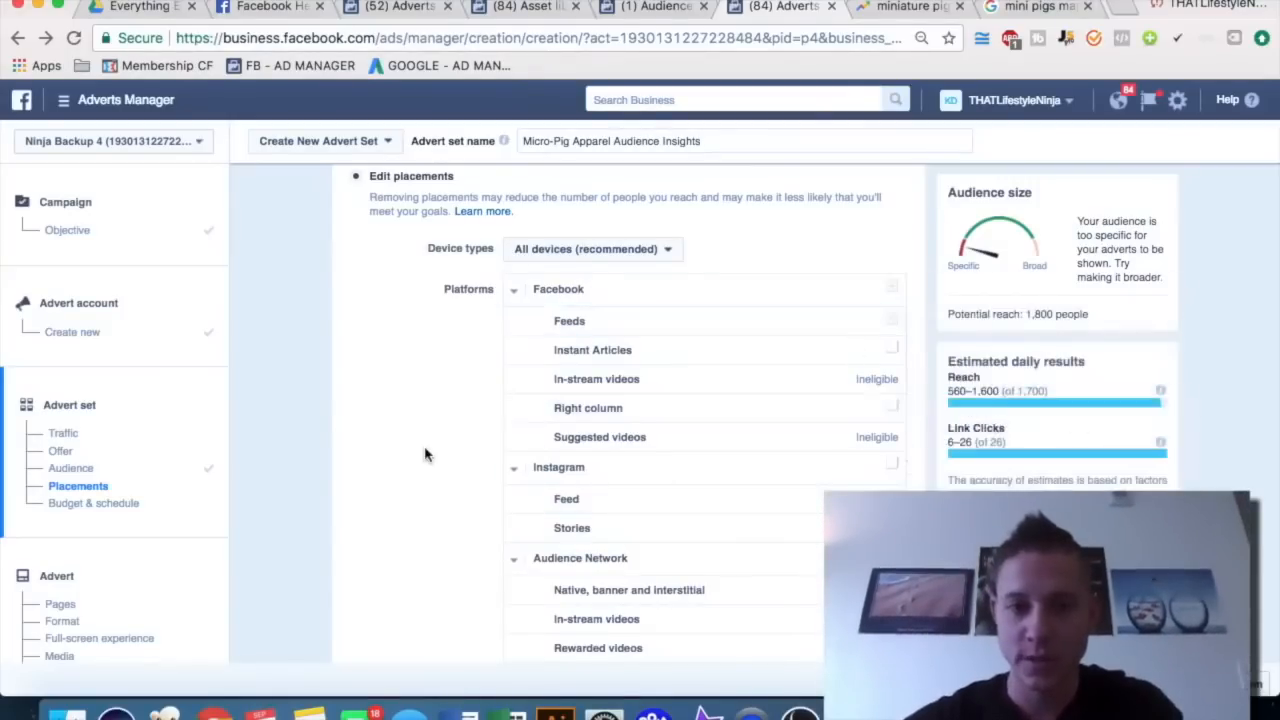
- Move the interest The Humane Society of the United States into the same narrowing group as Best Friends Animal Society, removing its separate group
{"action": "scroll", "coordinate": [426, 451], "scroll_direction": "down", "scroll_amount": 5}
{"action": "scroll", "coordinate": [424, 455], "scroll_direction": "down", "scroll_amount": 1}
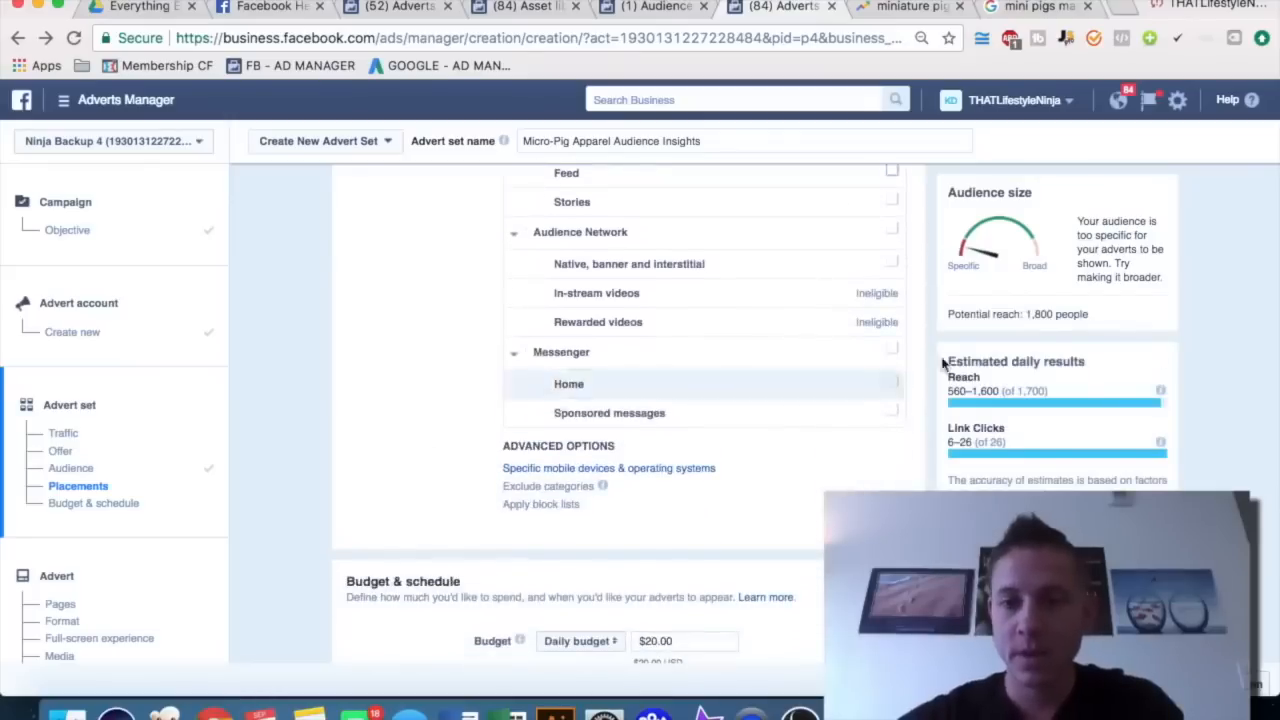
{"action": "scroll", "coordinate": [414, 325], "scroll_direction": "up", "scroll_amount": 10}
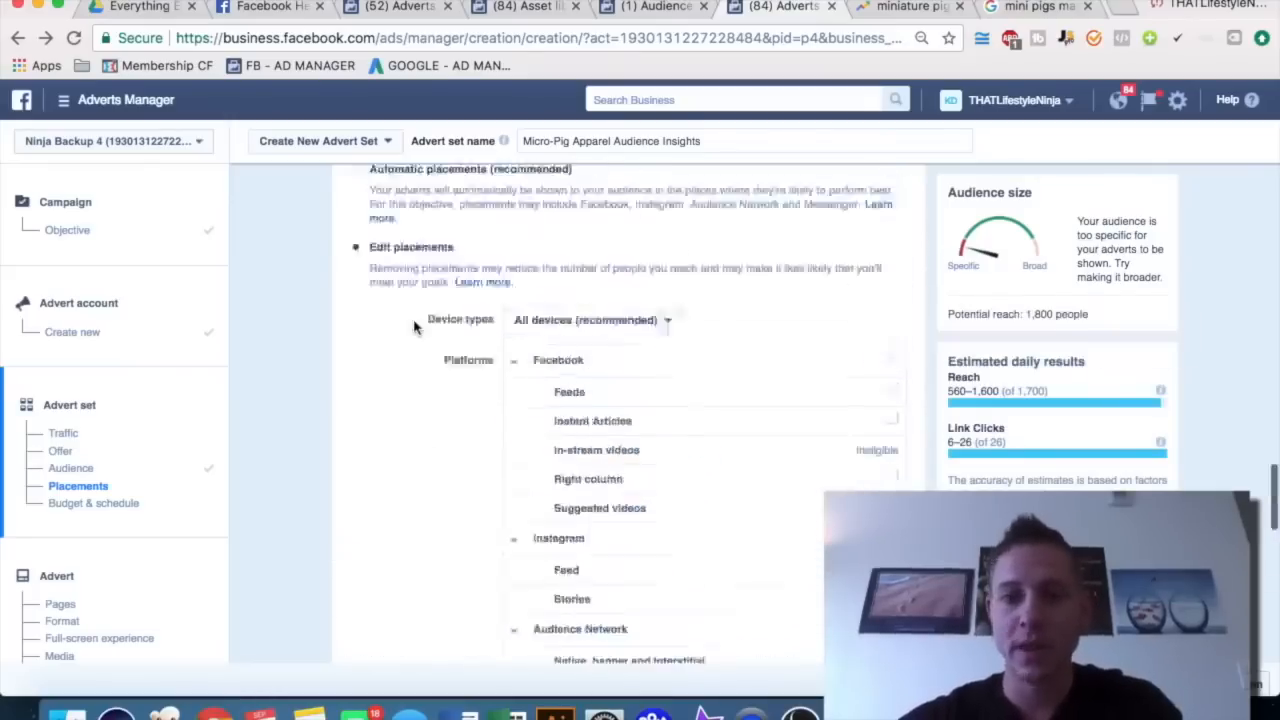
{"action": "scroll", "coordinate": [416, 330], "scroll_direction": "up", "scroll_amount": 7}
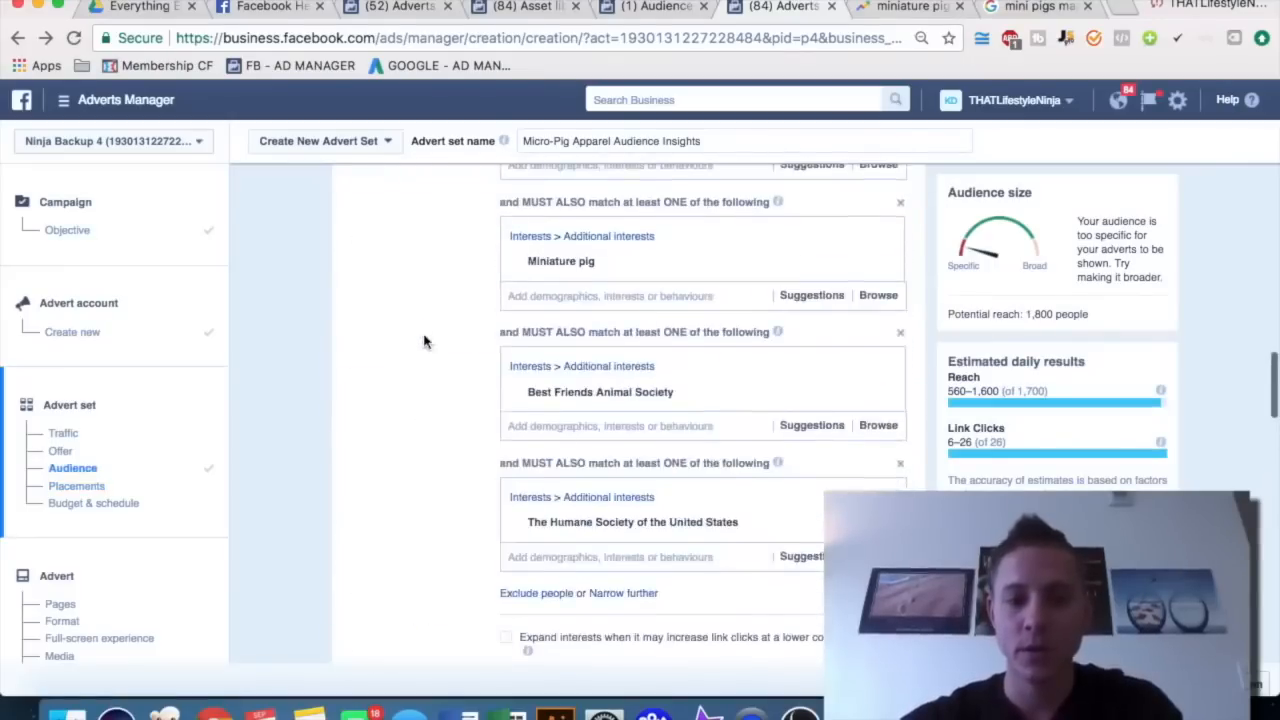
{"action": "left_click", "coordinate": [890, 522]}
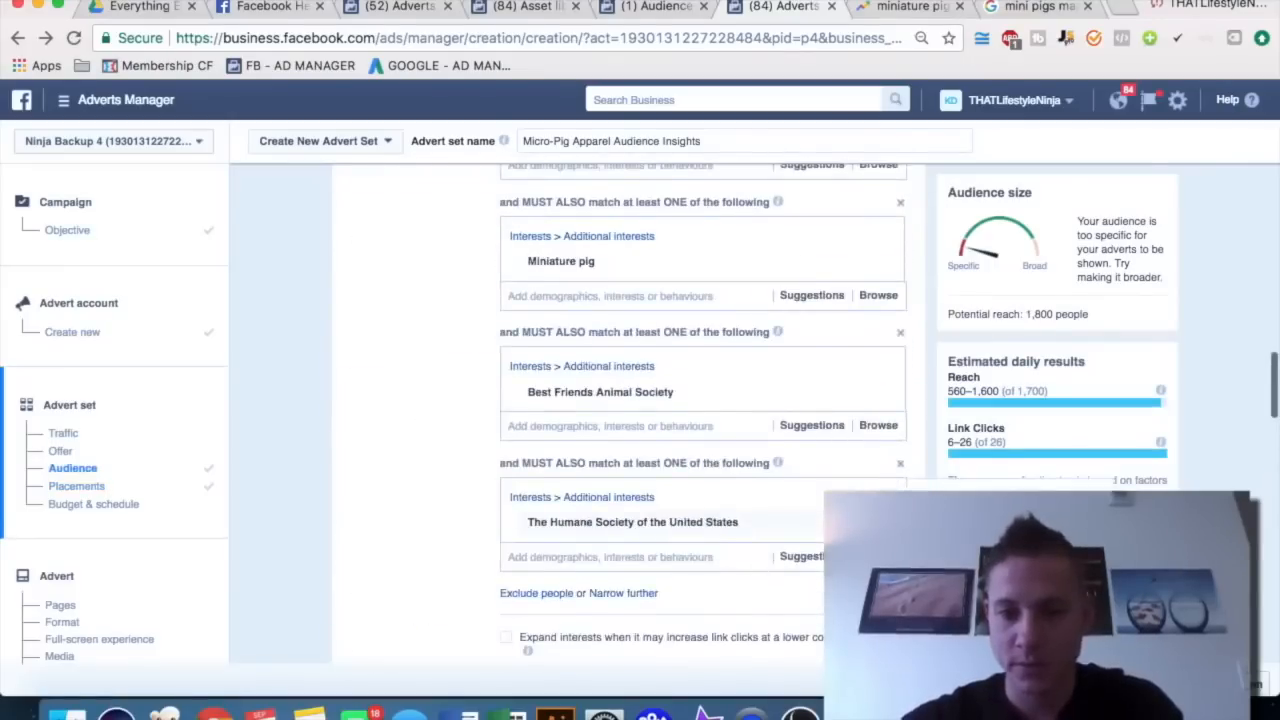
{"action": "left_click", "coordinate": [575, 425]}
{"action": "type", "text": "the humane"}
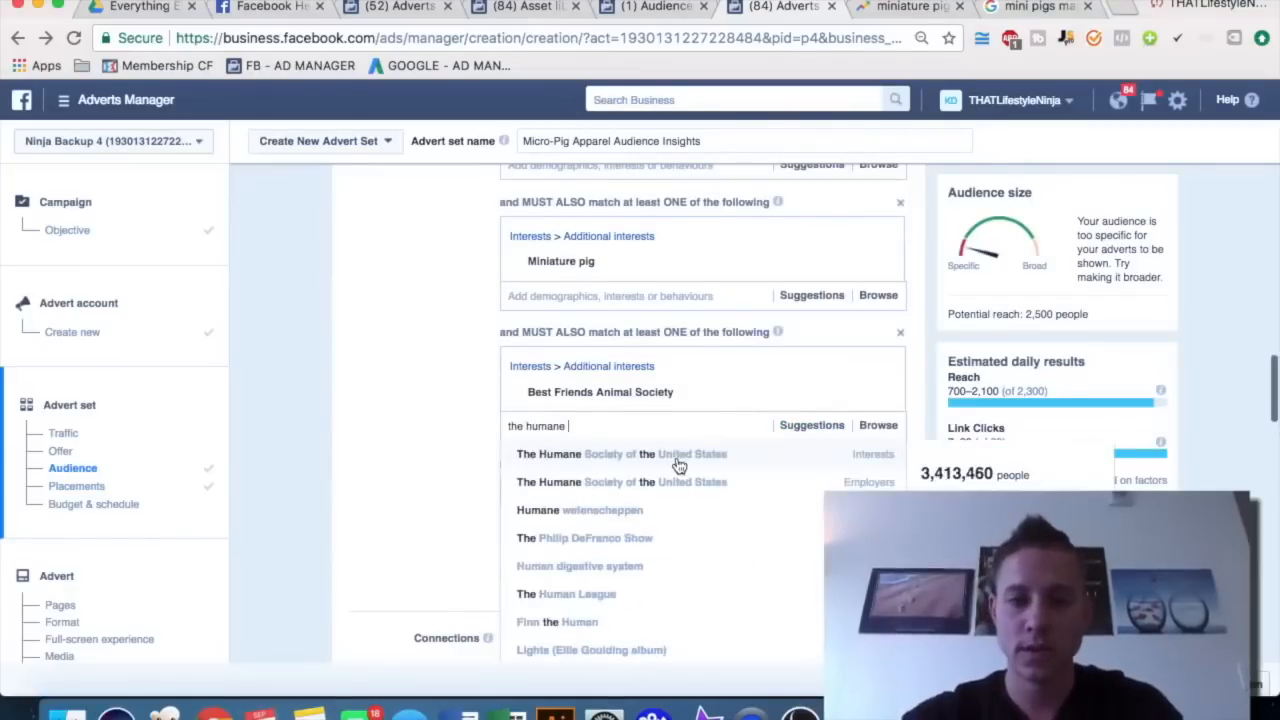
{"action": "left_click", "coordinate": [680, 458]}
{"action": "left_click", "coordinate": [903, 488]}
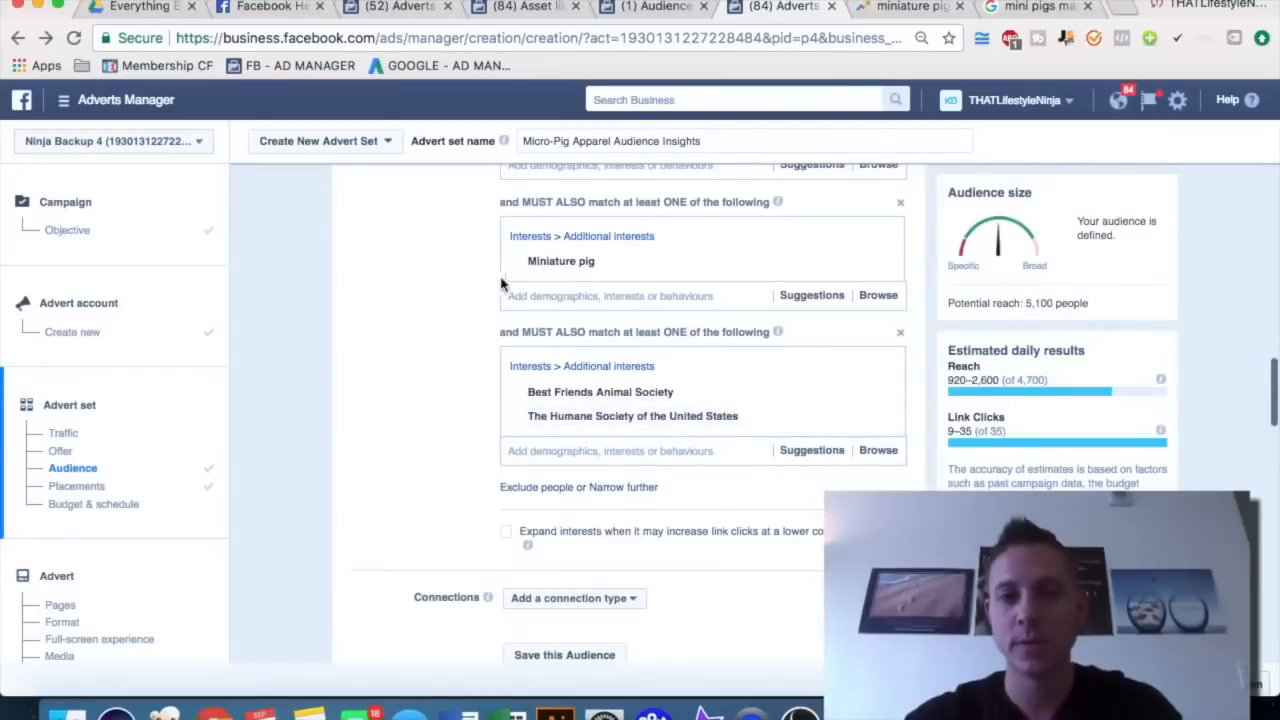
- Set the advert set's daily budget to $10.00
{"action": "scroll", "coordinate": [425, 341], "scroll_direction": "down", "scroll_amount": 5}
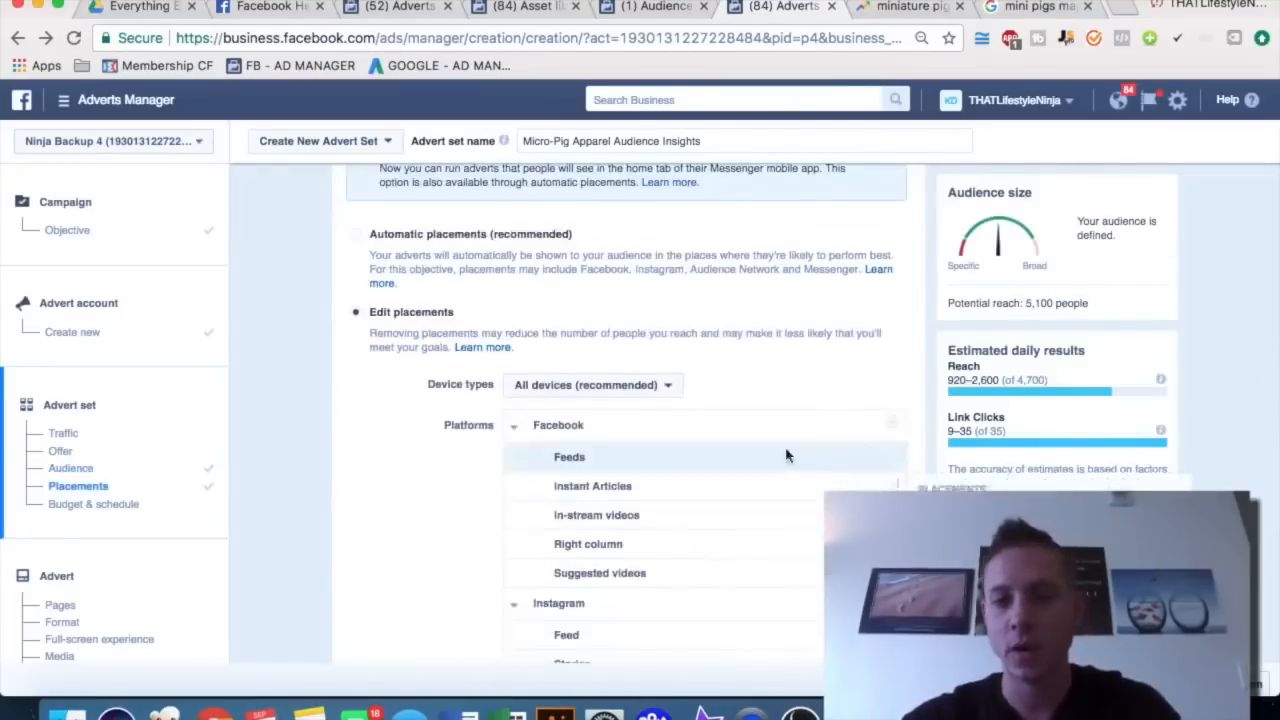
{"action": "scroll", "coordinate": [429, 551], "scroll_direction": "down", "scroll_amount": 5}
{"action": "scroll", "coordinate": [430, 553], "scroll_direction": "down", "scroll_amount": 7}
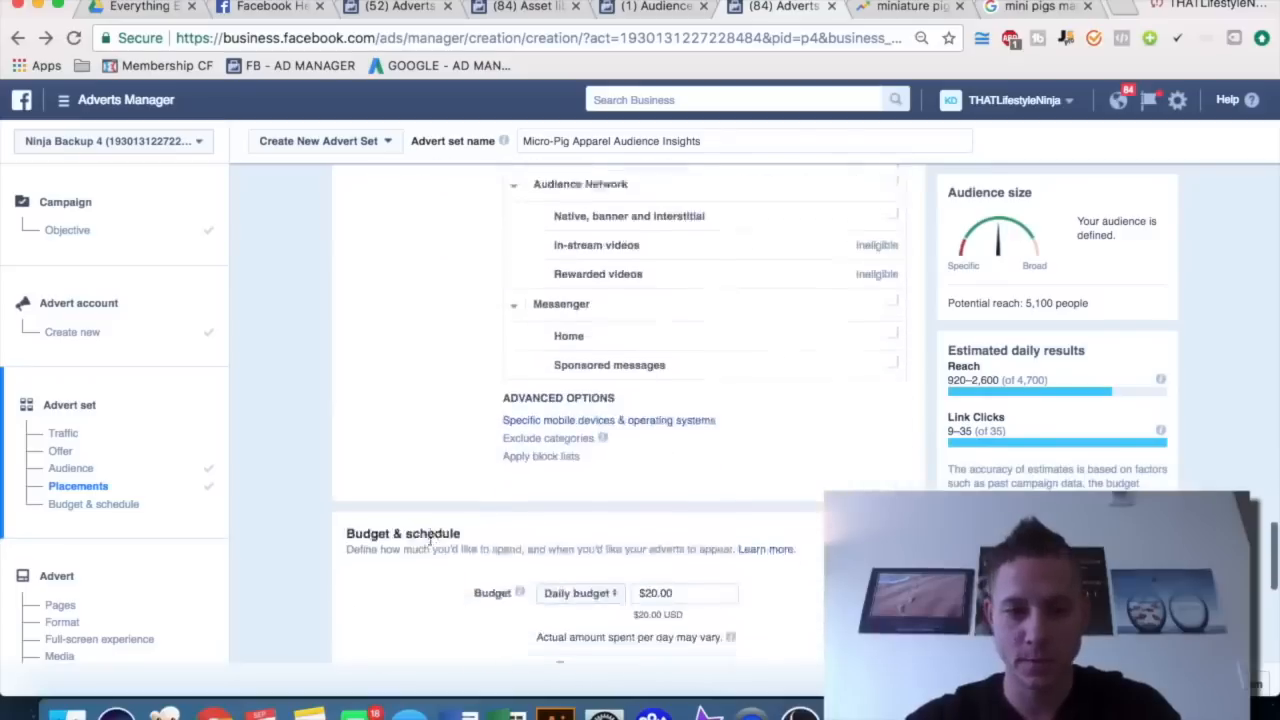
{"action": "left_click", "coordinate": [653, 394]}
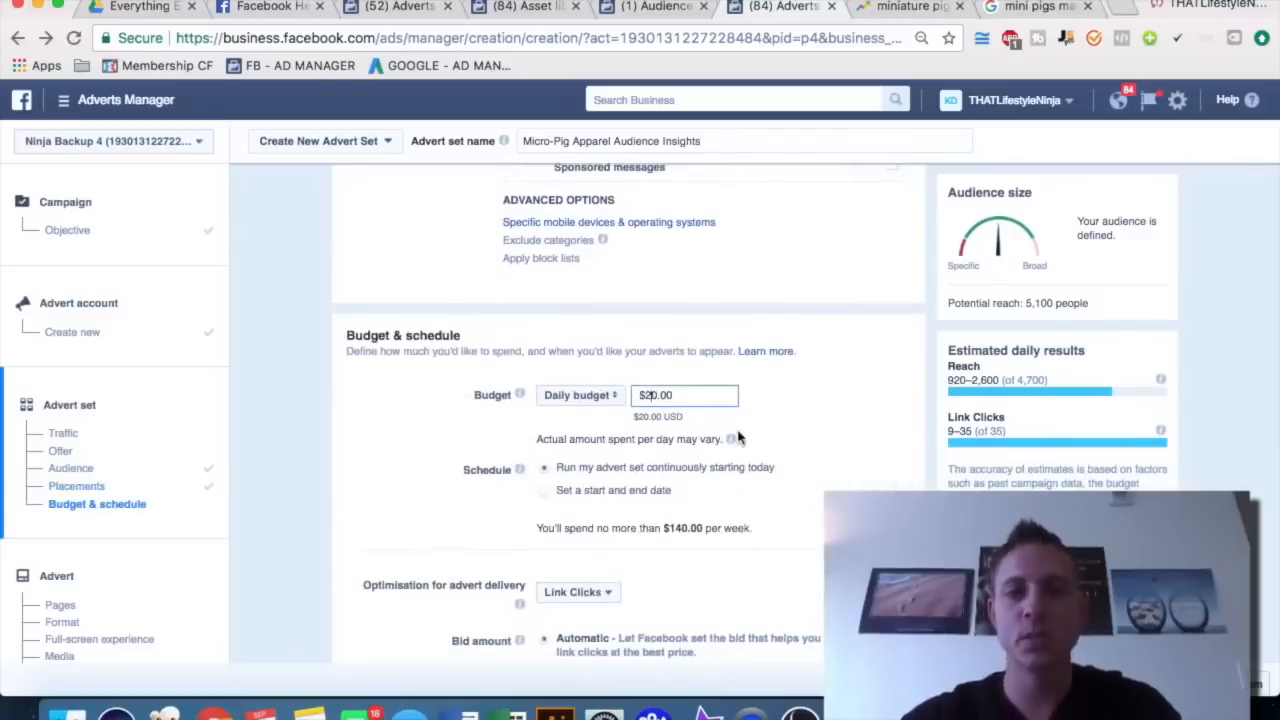
{"action": "key", "text": "BackSpace"}
{"action": "type", "text": "1"}
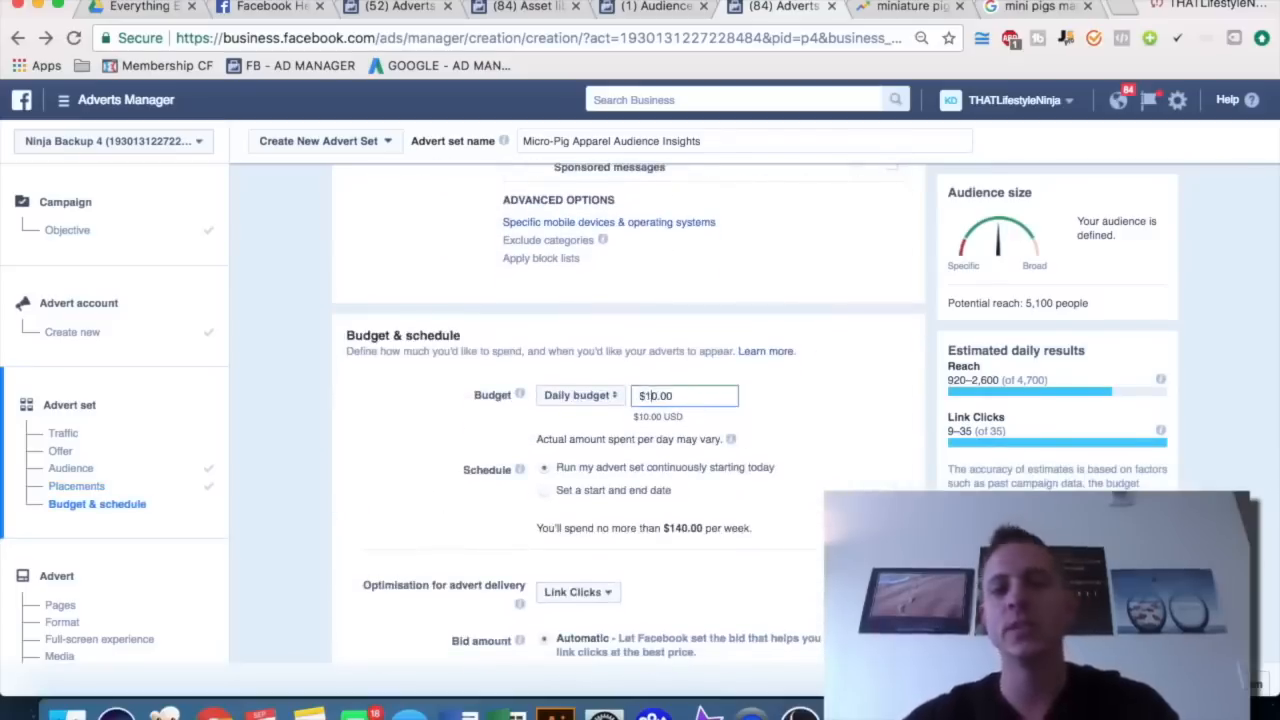
{"action": "left_click", "coordinate": [818, 371]}
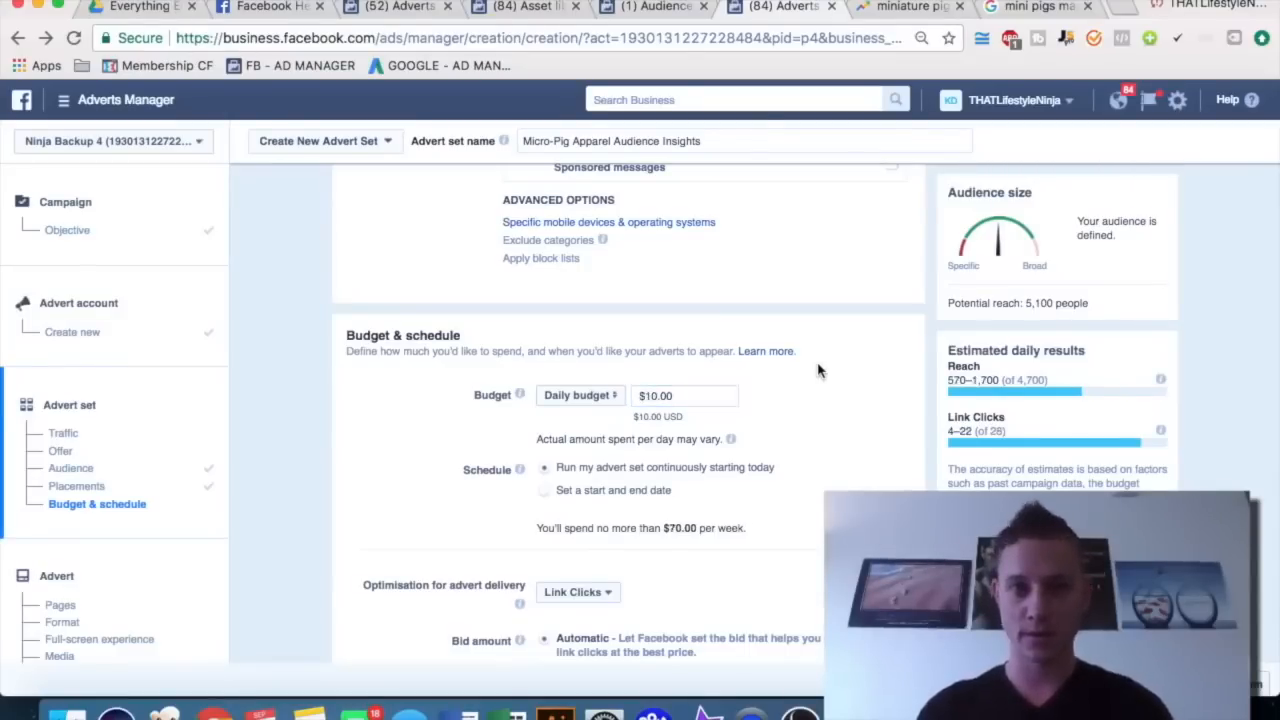
- Set the advert set's daily budget to $20.00
{"action": "left_click", "coordinate": [650, 392]}
{"action": "key", "text": "BackSpace"}
{"action": "type", "text": "2"}
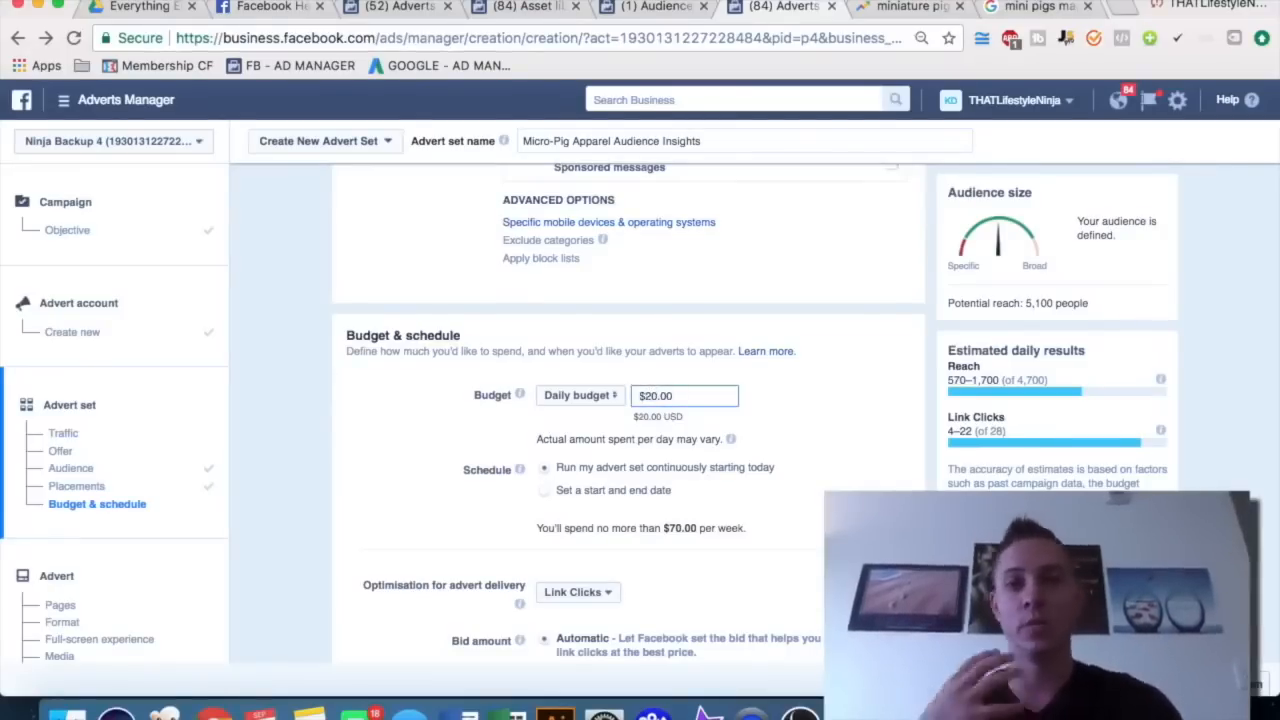
{"action": "key", "text": "BackSpace"}
{"action": "type", "text": "1"}
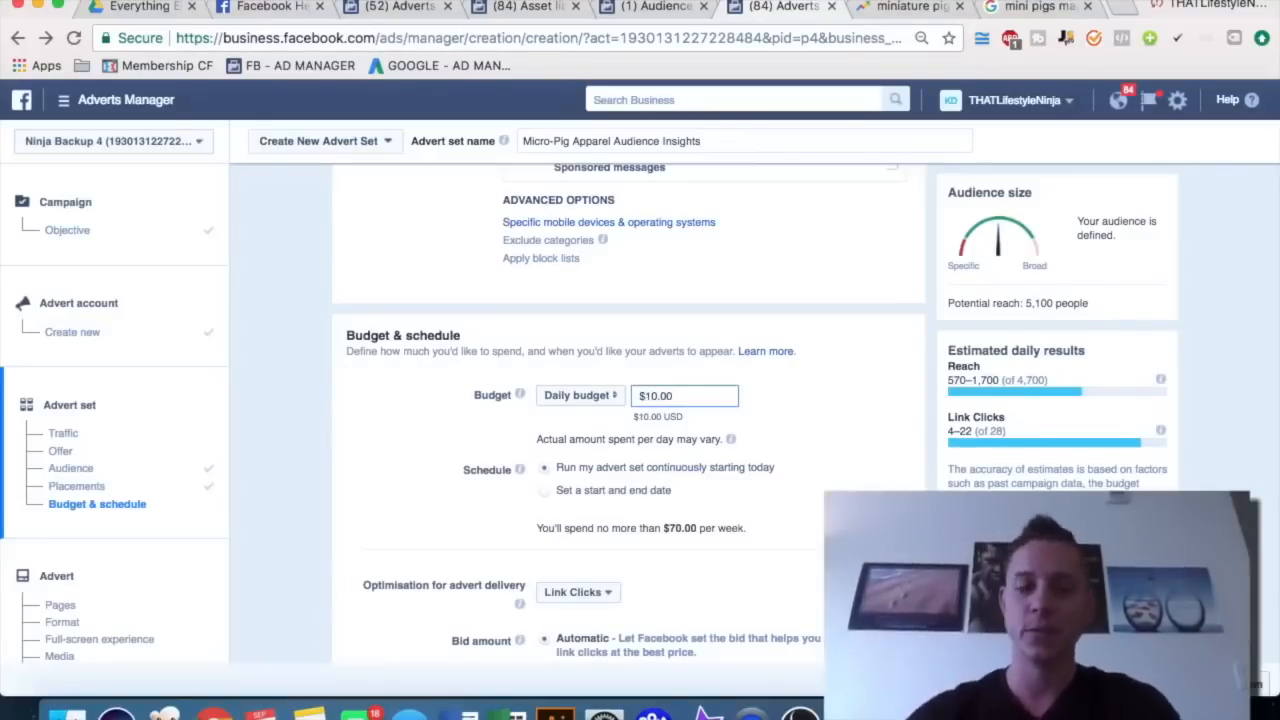
{"action": "left_click", "coordinate": [866, 386]}
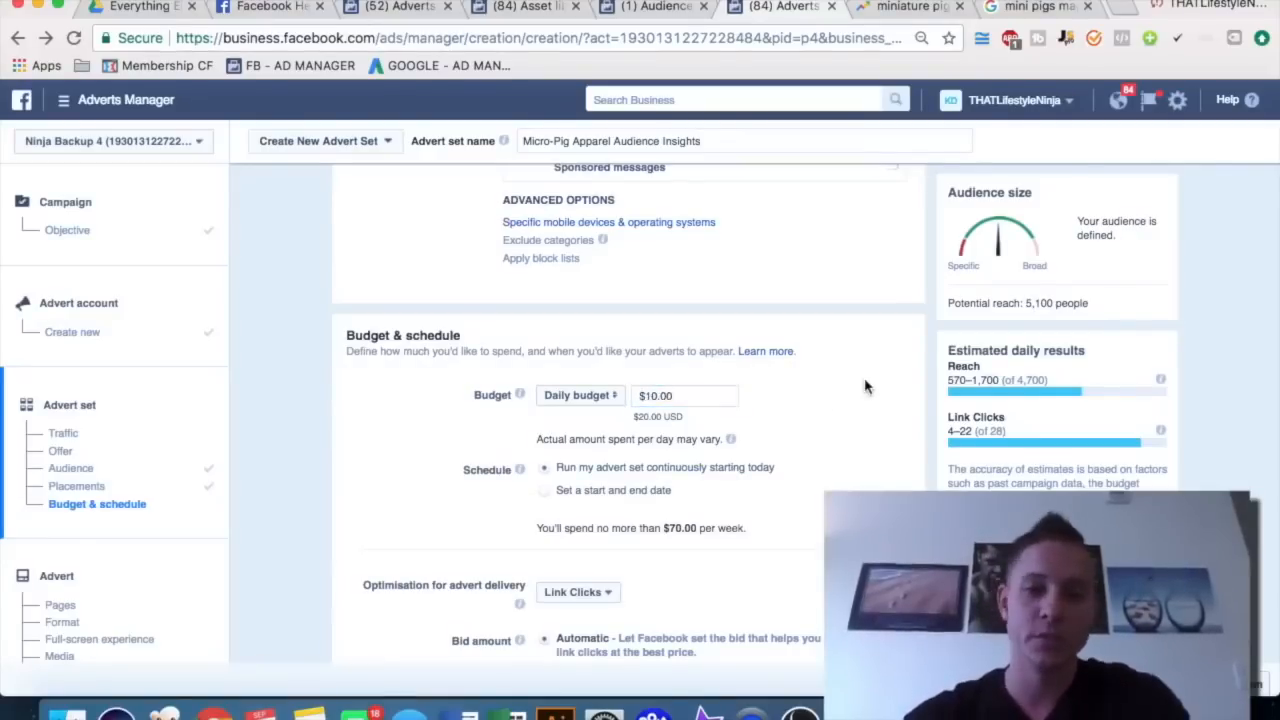
- Review the schedule, bidding and delivery settings, including the available optimisation options for advert delivery, without changing them
{"action": "scroll", "coordinate": [866, 387], "scroll_direction": "down", "scroll_amount": 1}
{"action": "scroll", "coordinate": [866, 387], "scroll_direction": "down", "scroll_amount": 2}
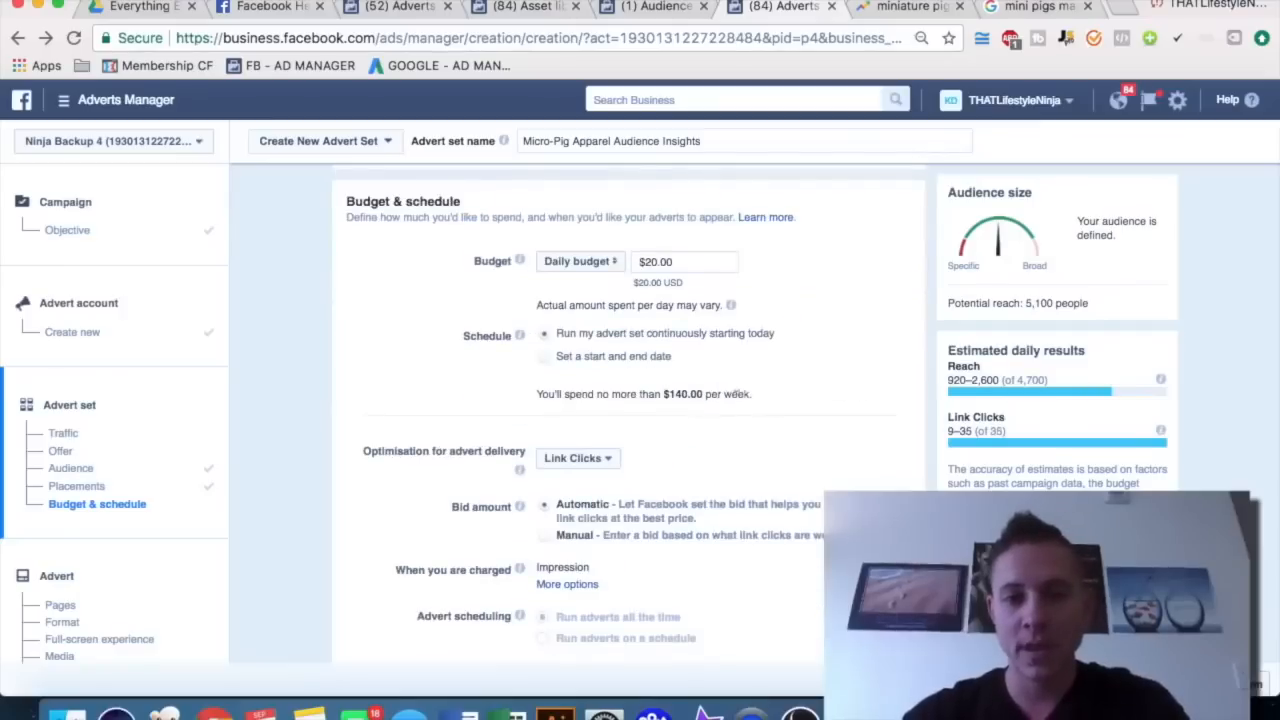
{"action": "scroll", "coordinate": [707, 394], "scroll_direction": "down", "scroll_amount": 3}
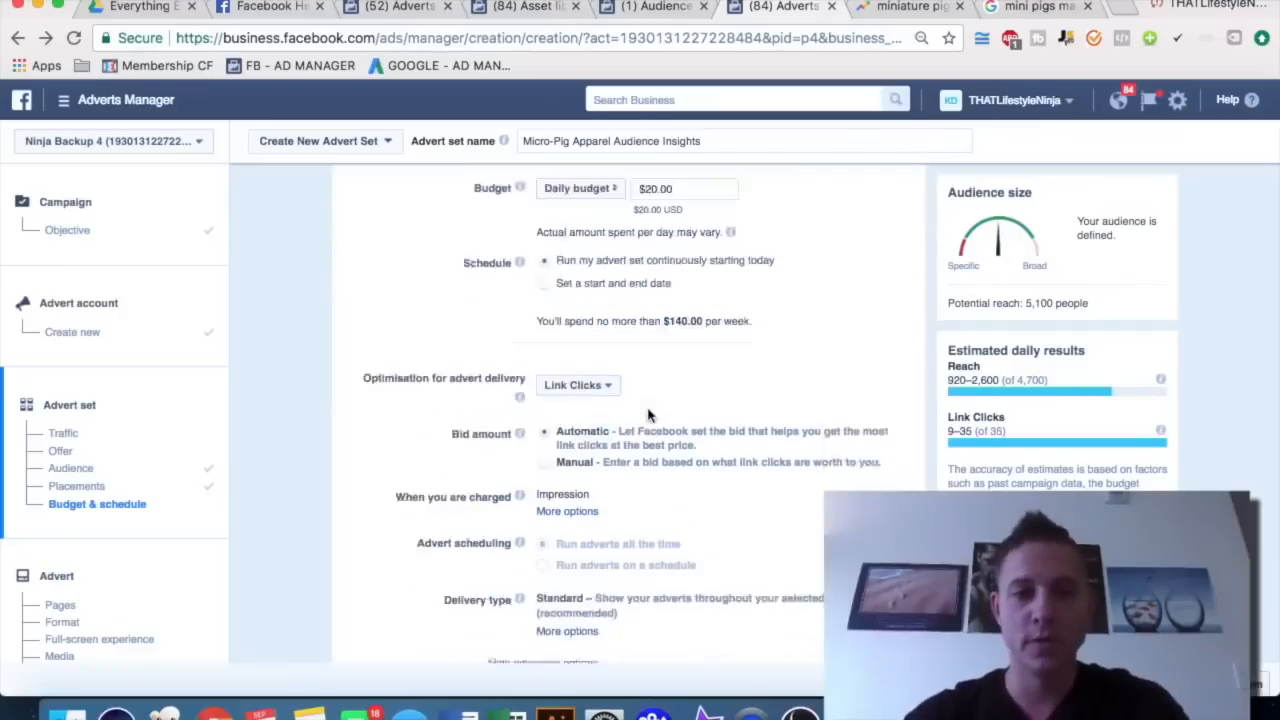
{"action": "mouse_move", "coordinate": [519, 350]}
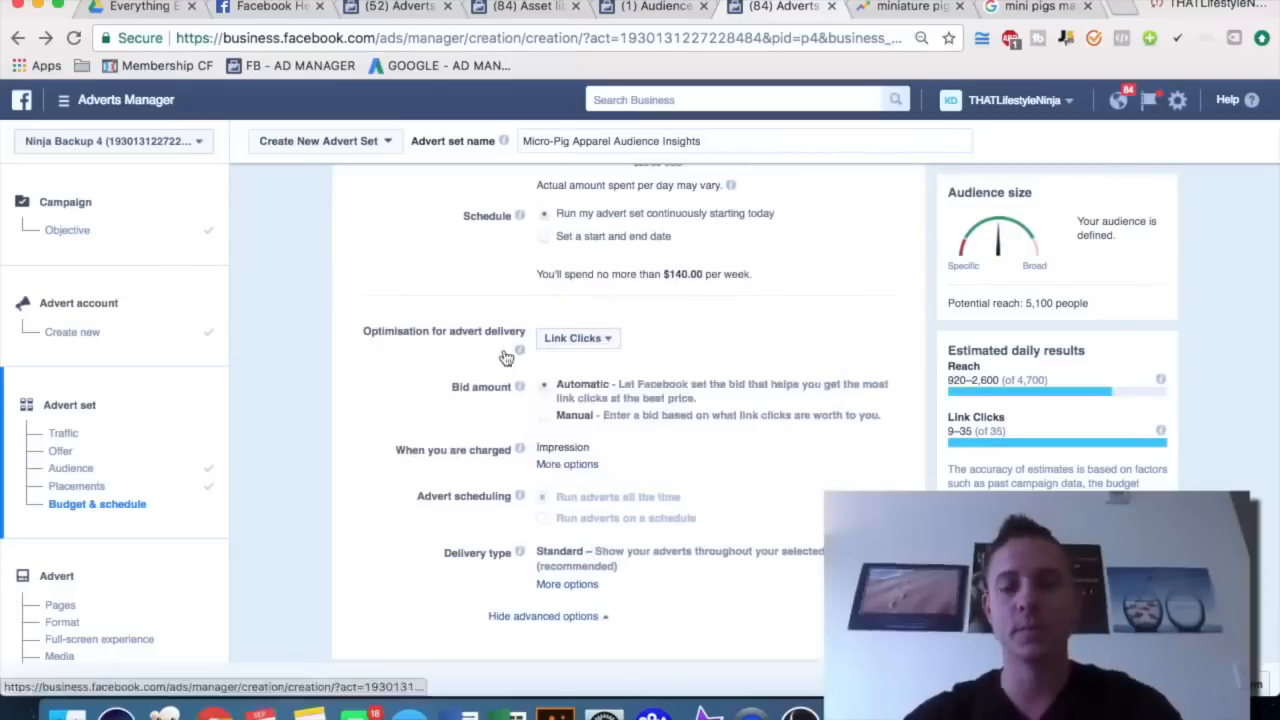
{"action": "left_click", "coordinate": [601, 338]}
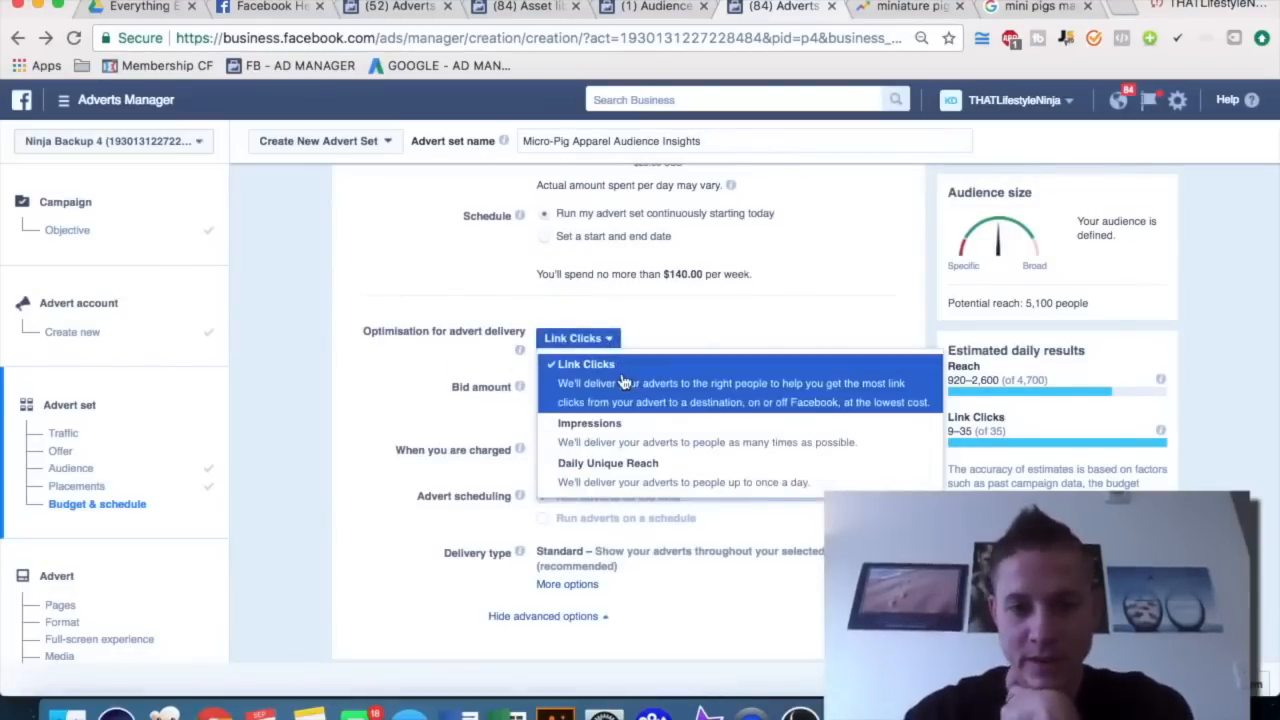
{"action": "left_click", "coordinate": [753, 316]}
{"action": "scroll", "coordinate": [715, 325], "scroll_direction": "down", "scroll_amount": 1}
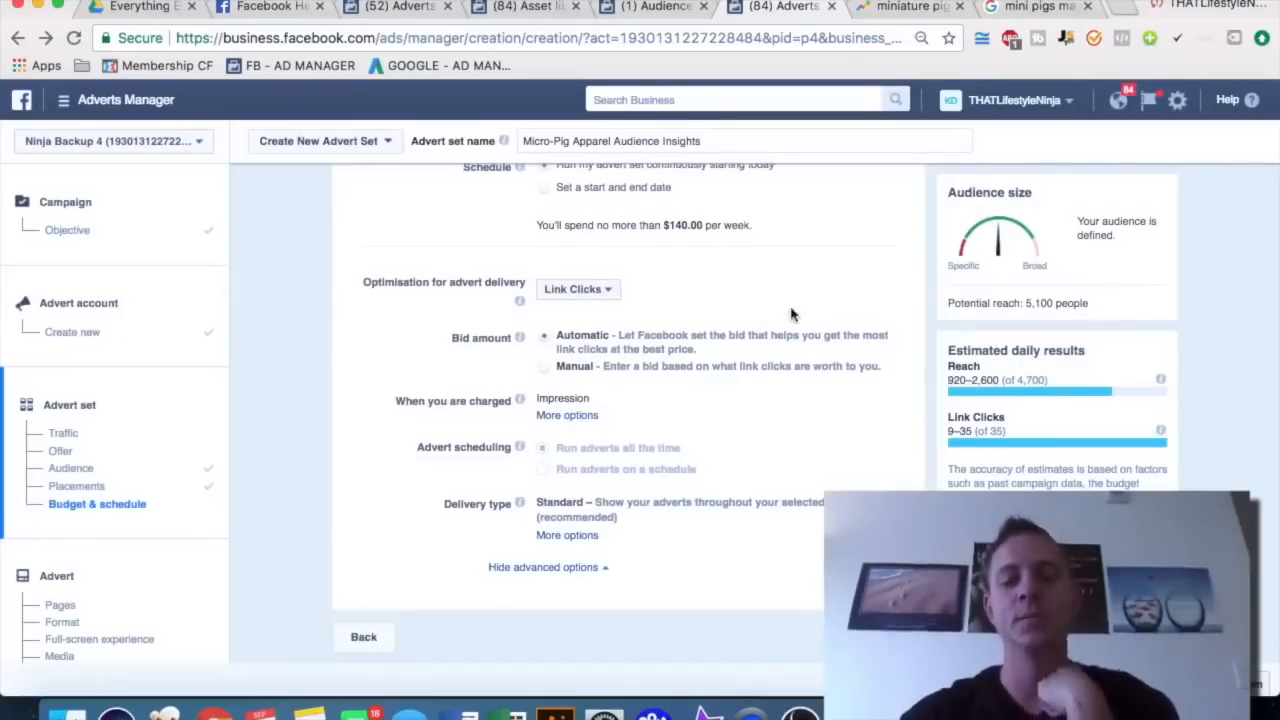
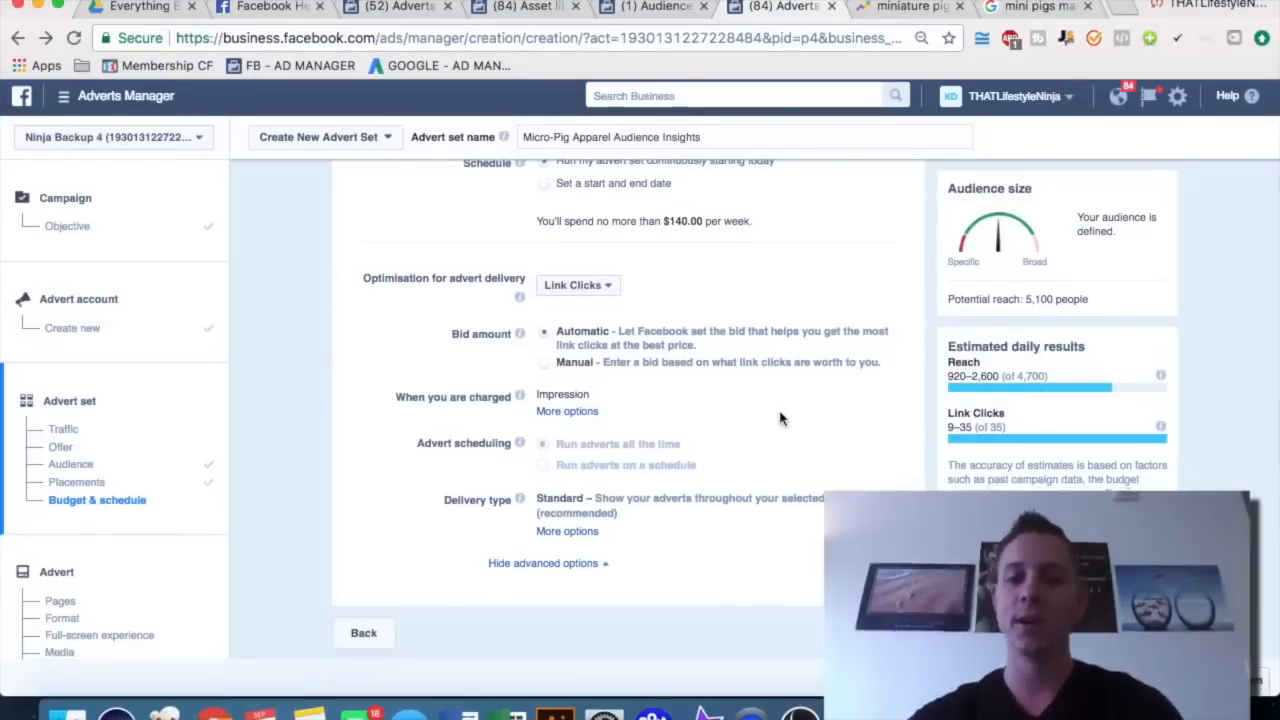
- Continue to the advert level and name the advert "Micro Pig Single Image TODAY ONLY"
{"action": "left_click", "coordinate": [884, 637]}
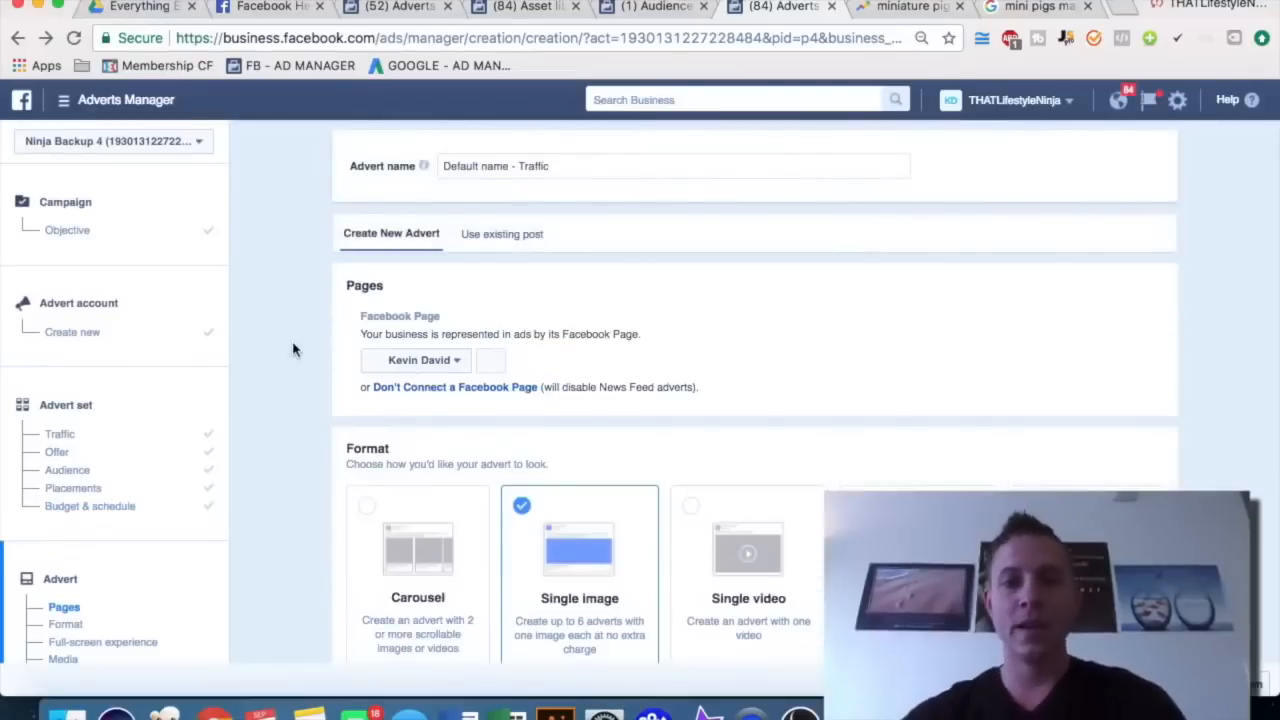
{"action": "triple_click", "coordinate": [503, 160]}
{"action": "type", "text": "Micro Pig "}
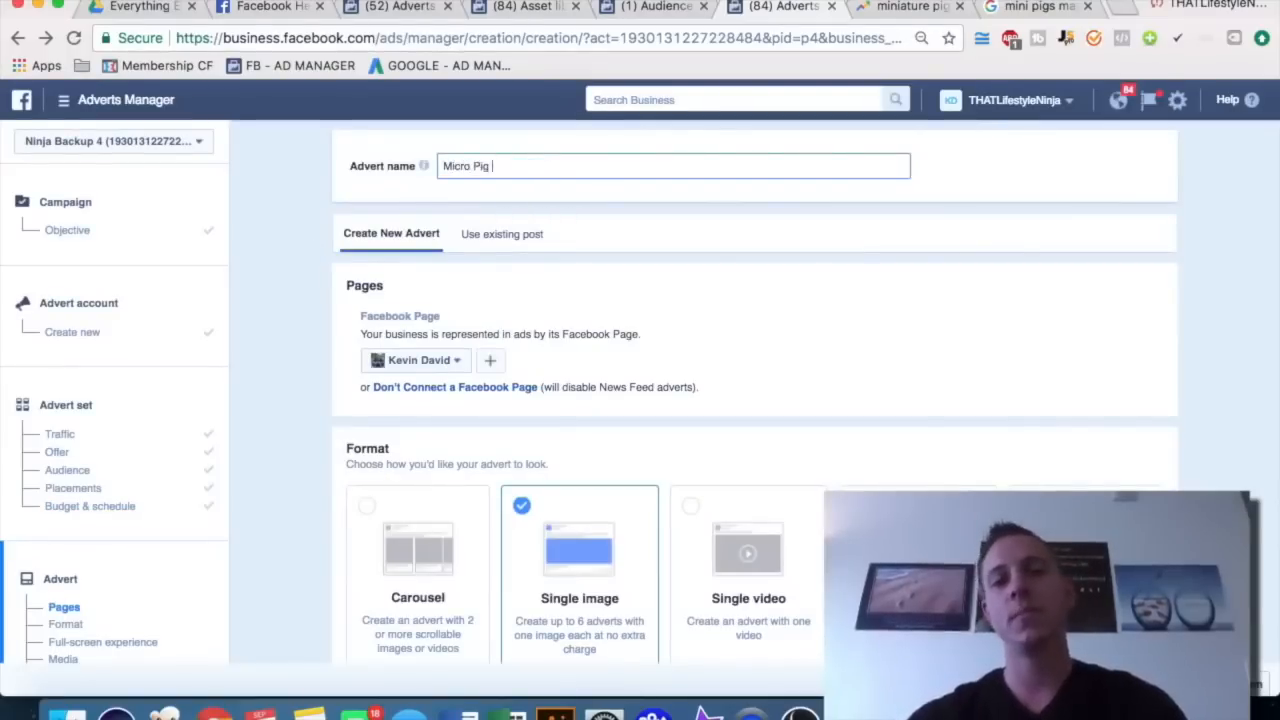
{"action": "type", "text": "Single Image"}
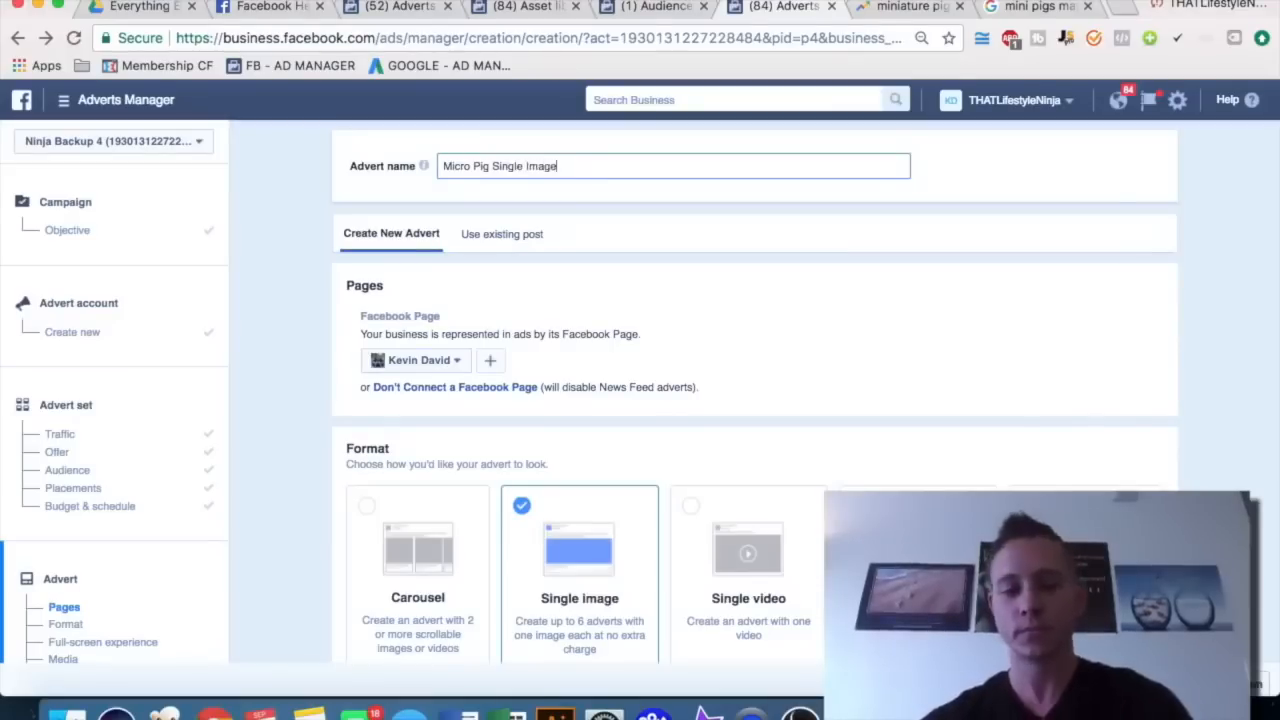
{"action": "type", "text": " TODAY ONLY"}
- Examine the advert's Facebook Page, format choices and full-screen experience settings
{"action": "scroll", "coordinate": [277, 326], "scroll_direction": "down", "scroll_amount": 1}
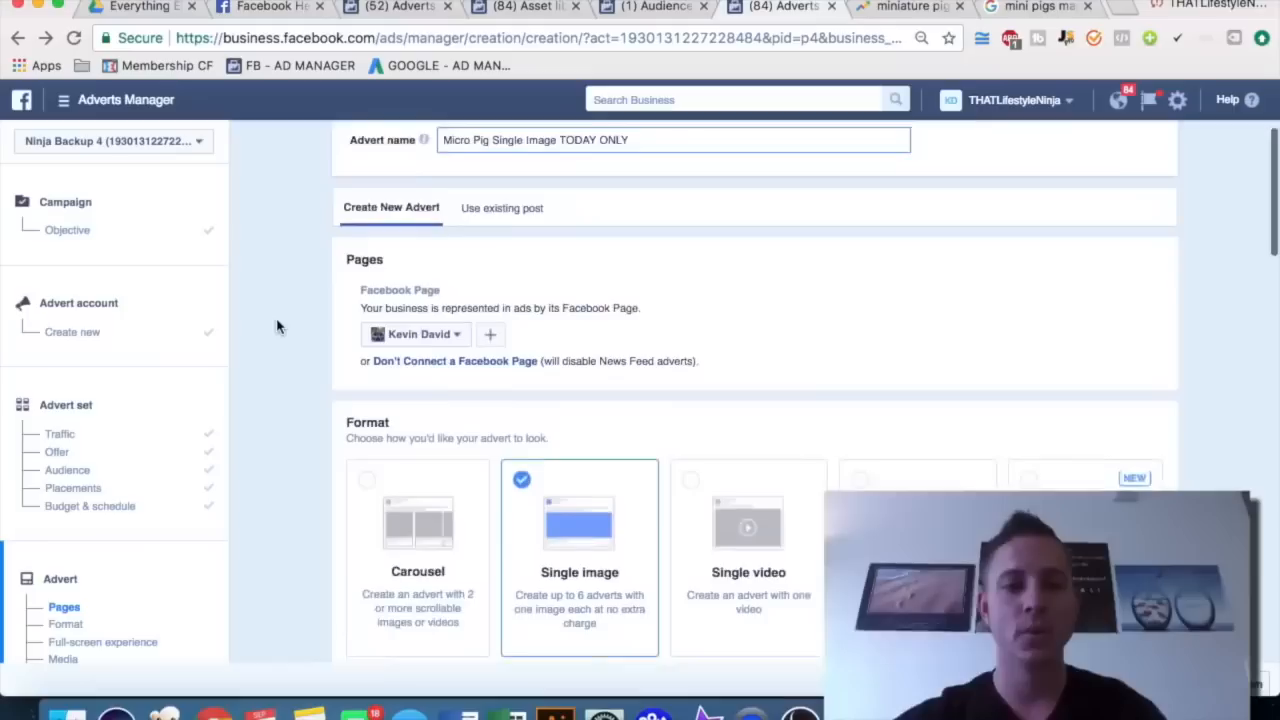
{"action": "scroll", "coordinate": [277, 326], "scroll_direction": "down", "scroll_amount": 1}
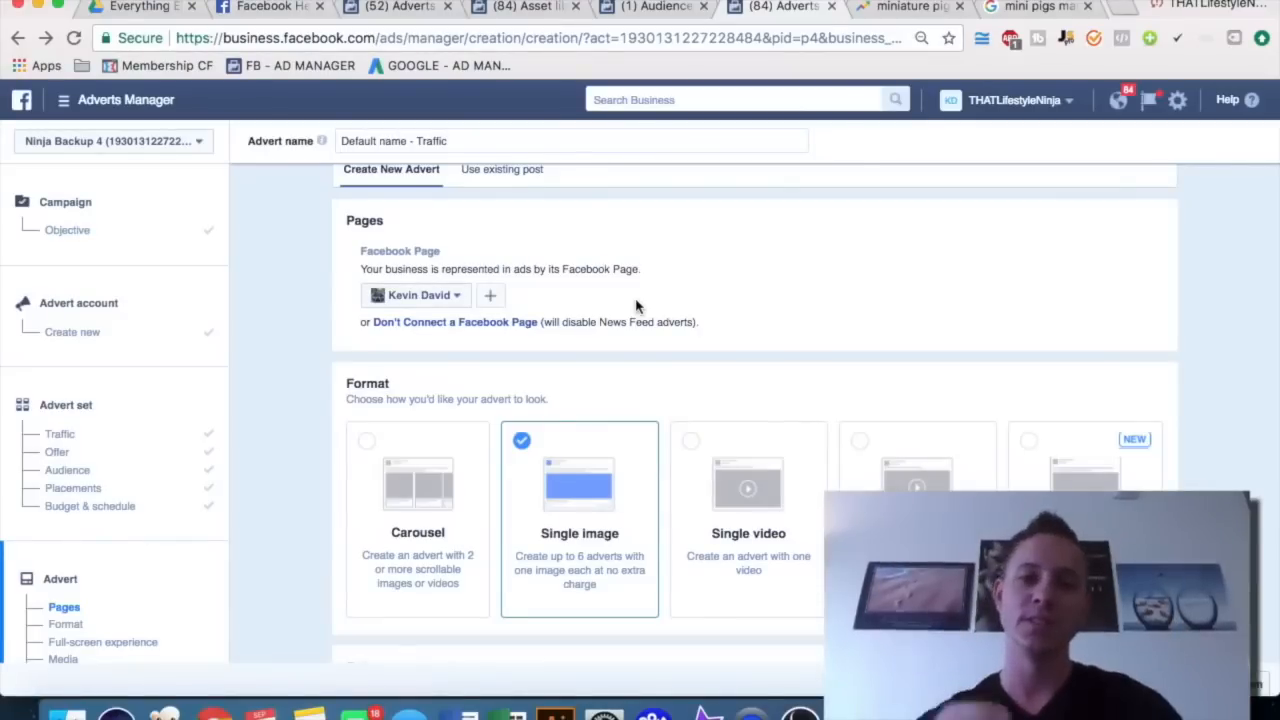
{"action": "scroll", "coordinate": [636, 306], "scroll_direction": "down", "scroll_amount": 2}
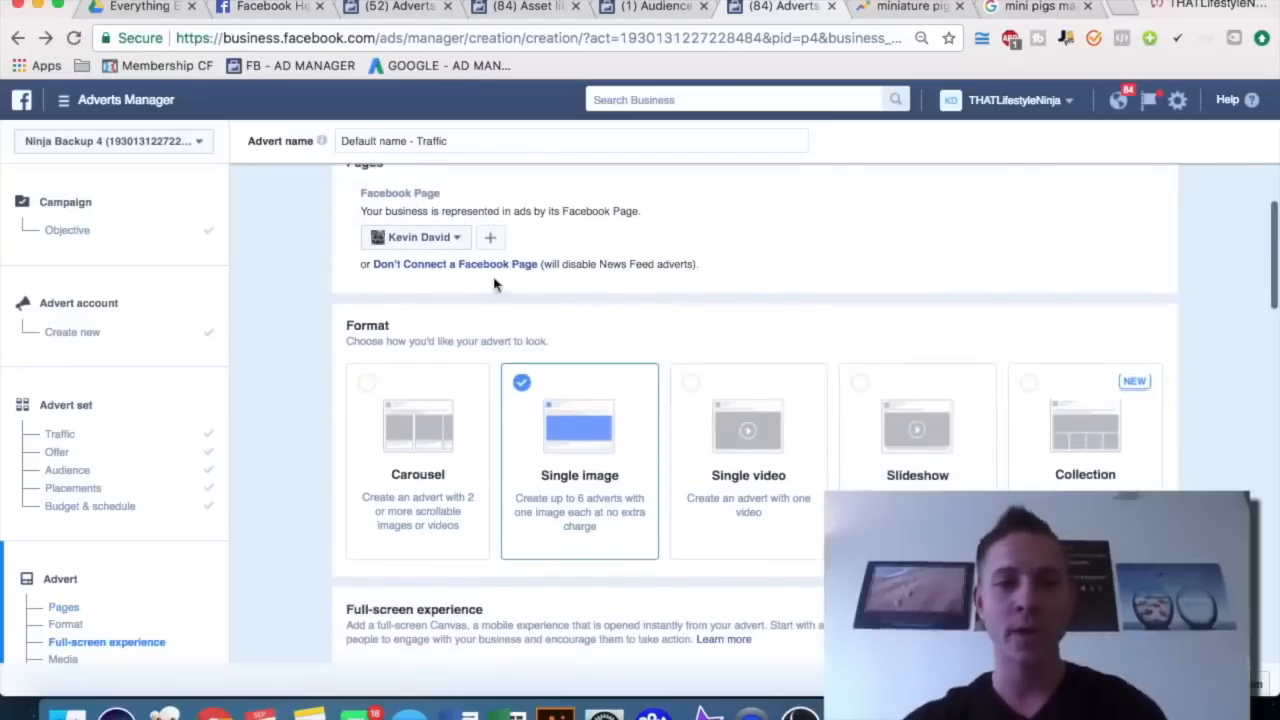
{"action": "scroll", "coordinate": [660, 266], "scroll_direction": "down", "scroll_amount": 5}
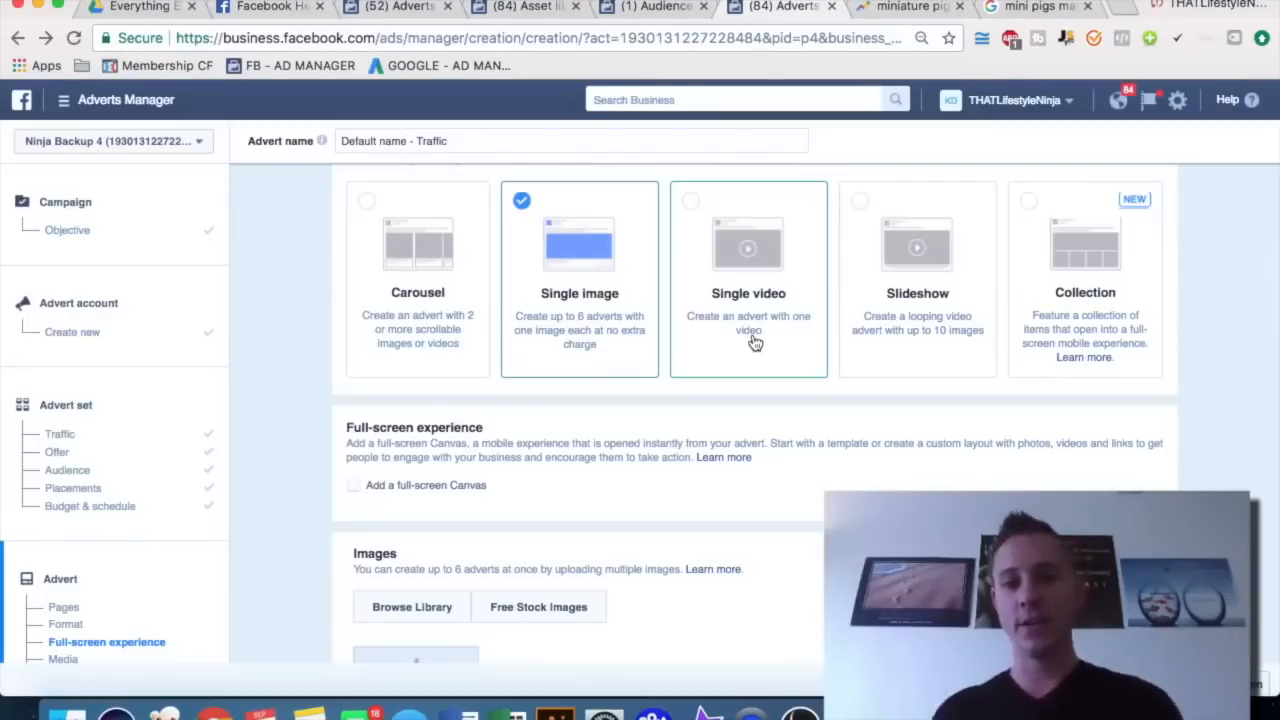
- Open AdEspresso's Facebook ads-examples library at adespresso.com/academy/ads-examples/ in a new browser tab
{"action": "scroll", "coordinate": [755, 343], "scroll_direction": "up", "scroll_amount": 1}
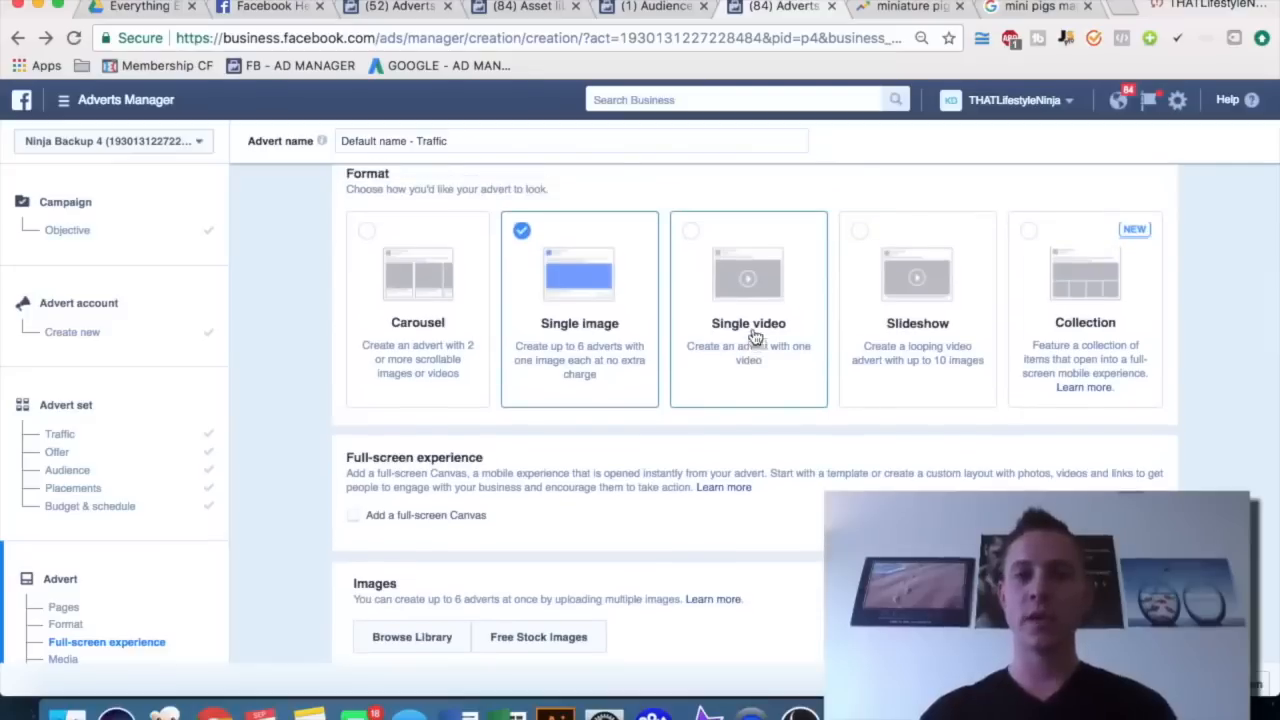
{"action": "left_click", "coordinate": [1125, 8]}
{"action": "type", "text": "ad"}
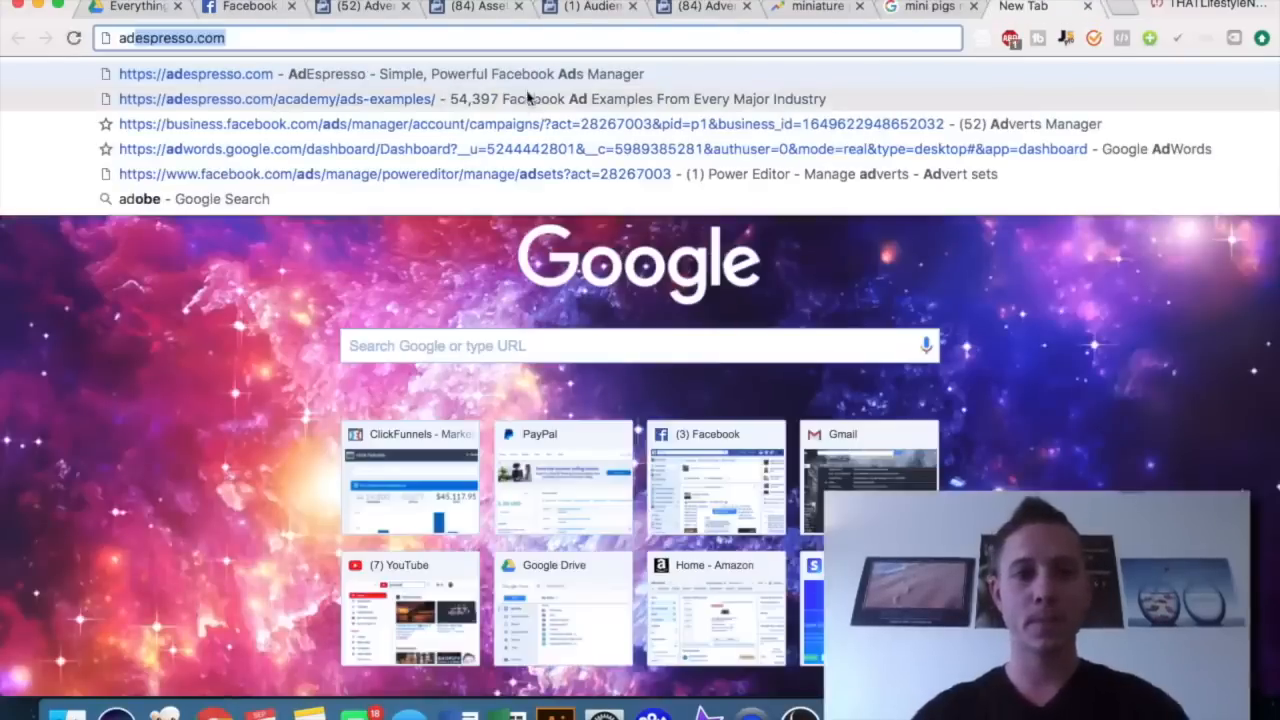
{"action": "left_click", "coordinate": [520, 102]}
{"action": "left_click", "coordinate": [405, 37]}
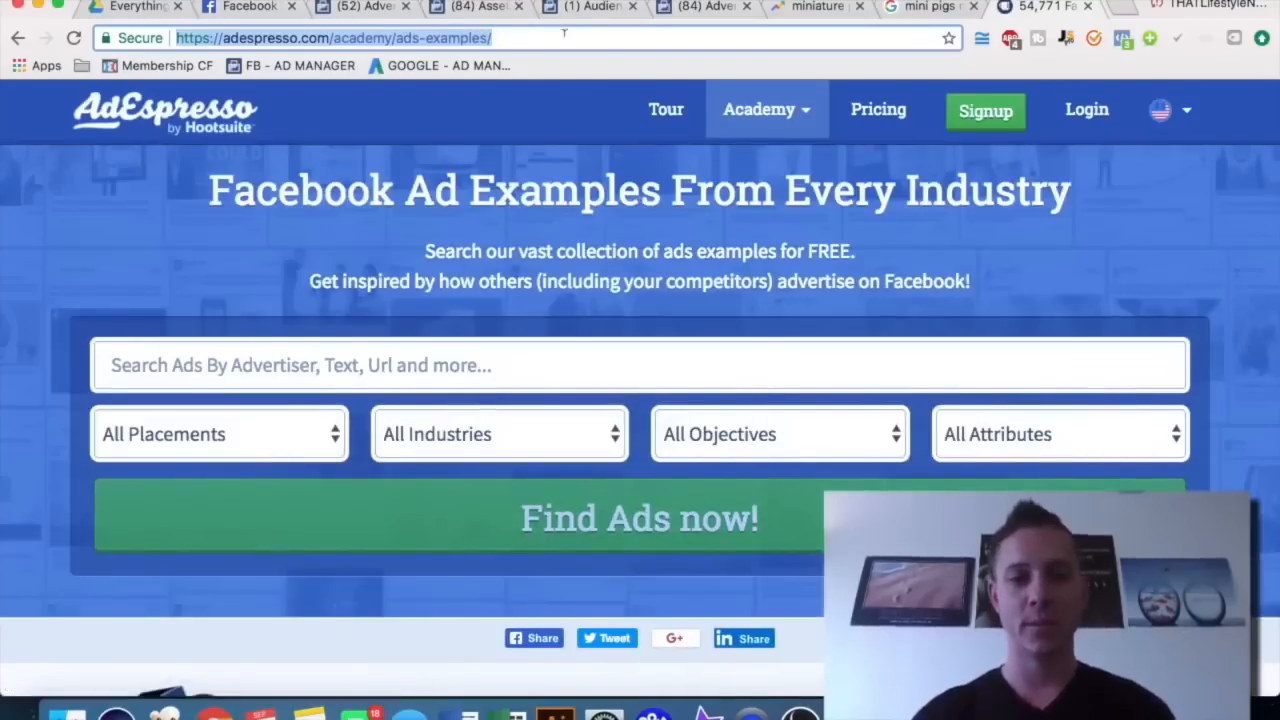
{"action": "left_click", "coordinate": [277, 386]}
{"action": "type", "text": "miniature pig"}
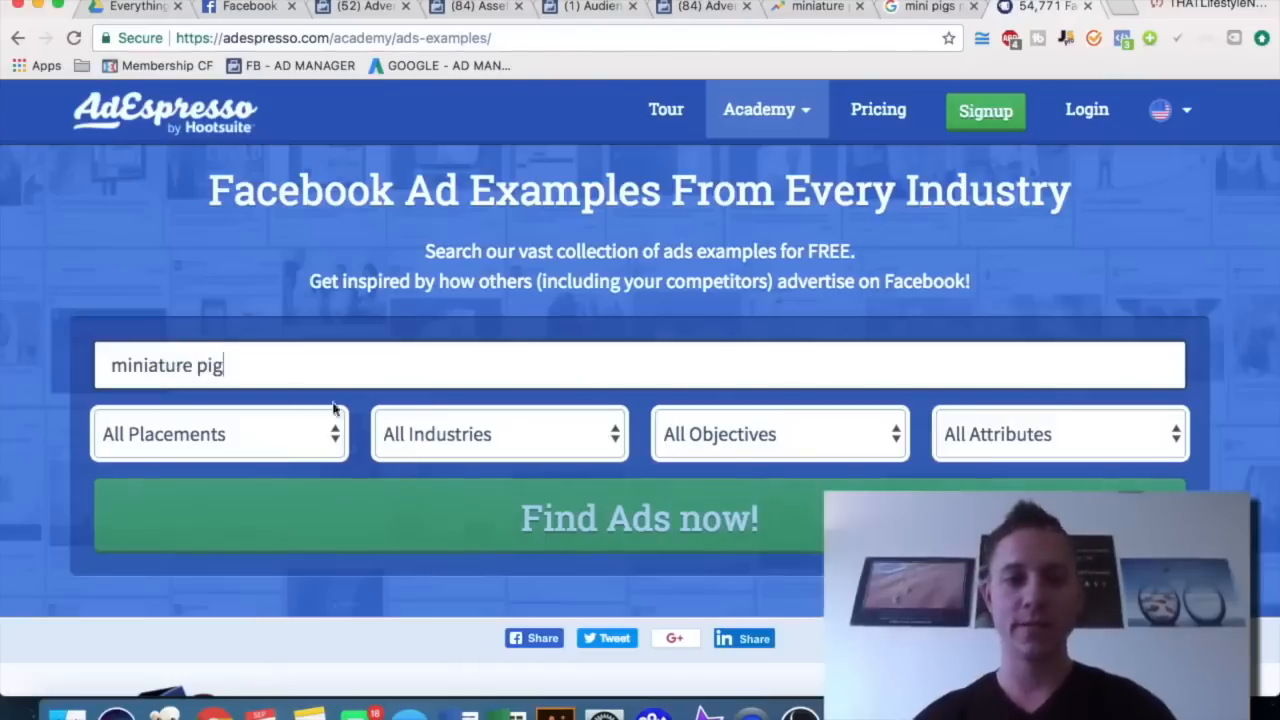
{"action": "key", "text": "super+a"}
{"action": "key", "text": "BackSpace"}
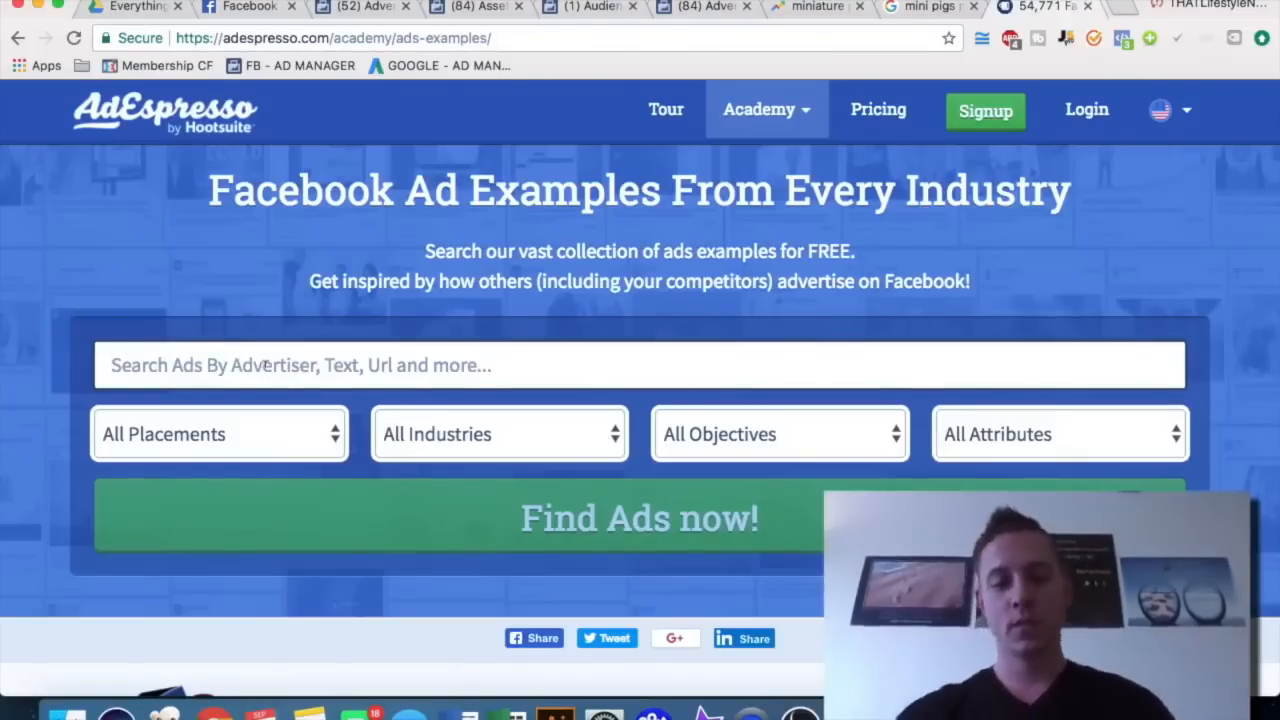
- Copy the ad examples page address, open it in a new incognito window and enlarge that window to fill the screen
{"action": "key", "text": "super+shift+n"}
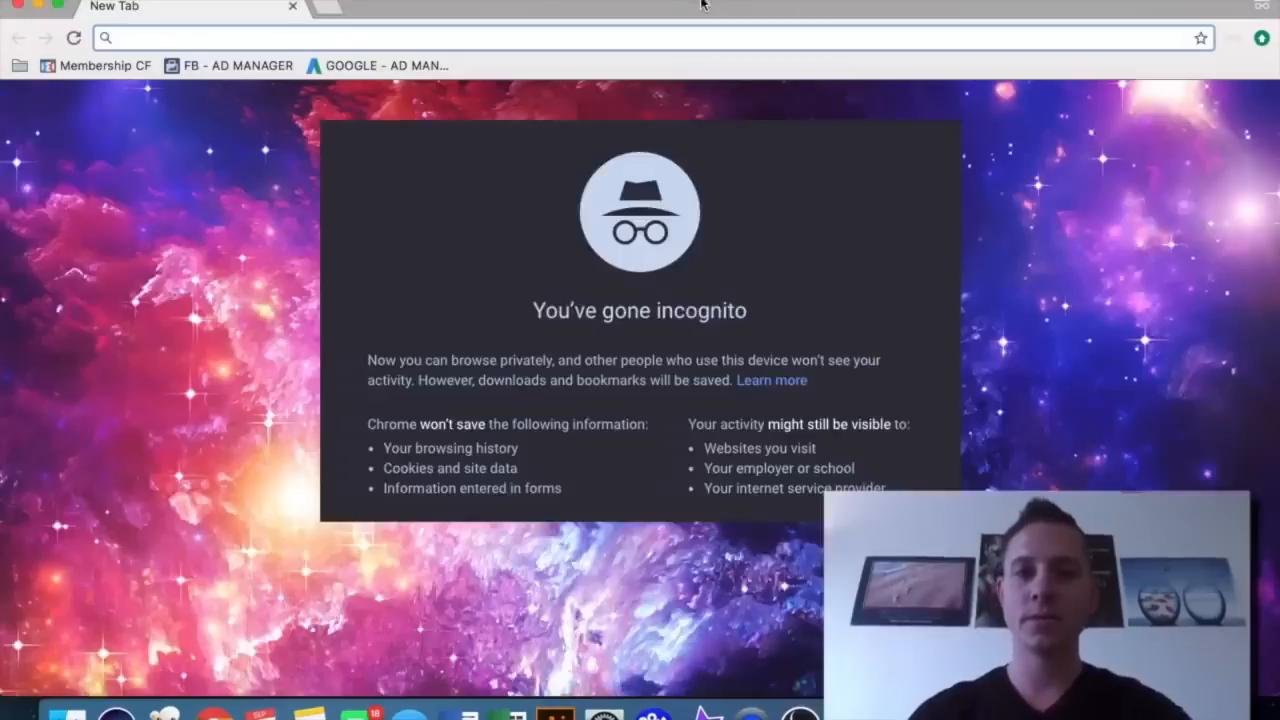
{"action": "left_click_drag", "start_coordinate": [703, 3], "coordinate": [1276, 331]}
{"action": "left_click", "coordinate": [497, 36]}
{"action": "key", "text": "super+c"}
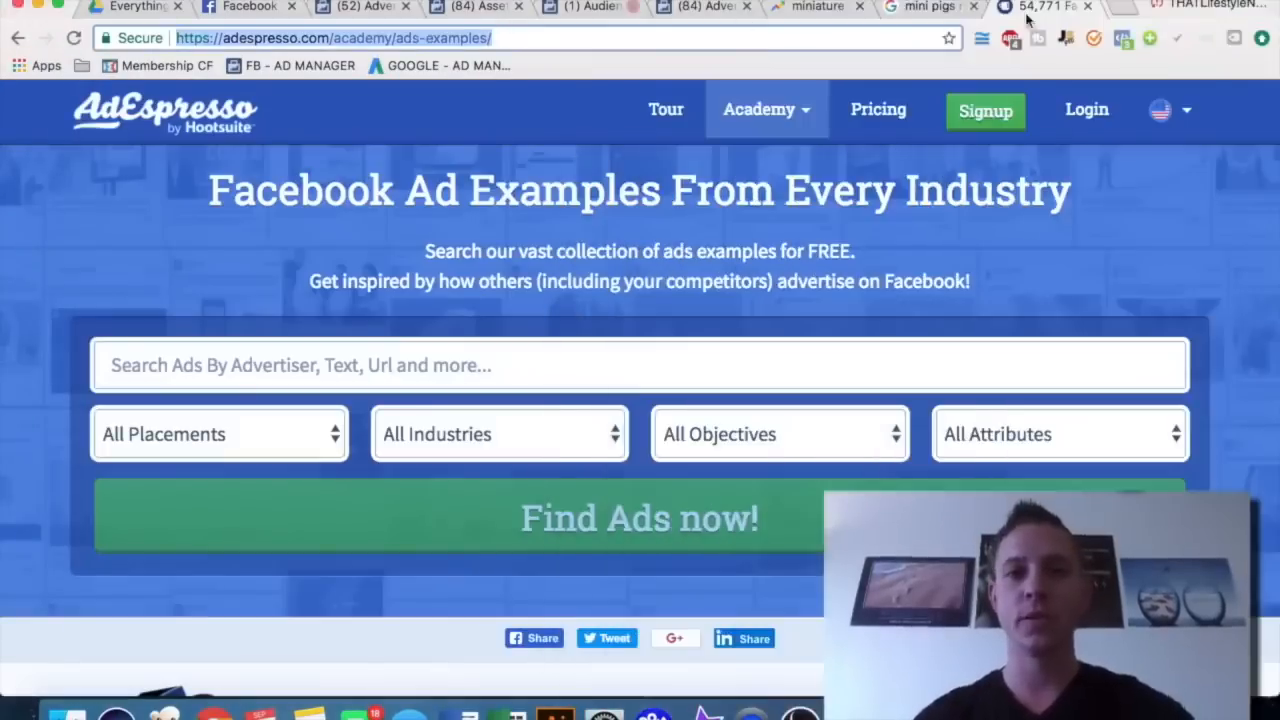
{"action": "left_click_drag", "start_coordinate": [1278, 90], "coordinate": [1137, 94]}
{"action": "left_click", "coordinate": [1190, 96]}
{"action": "key", "text": "super+v"}
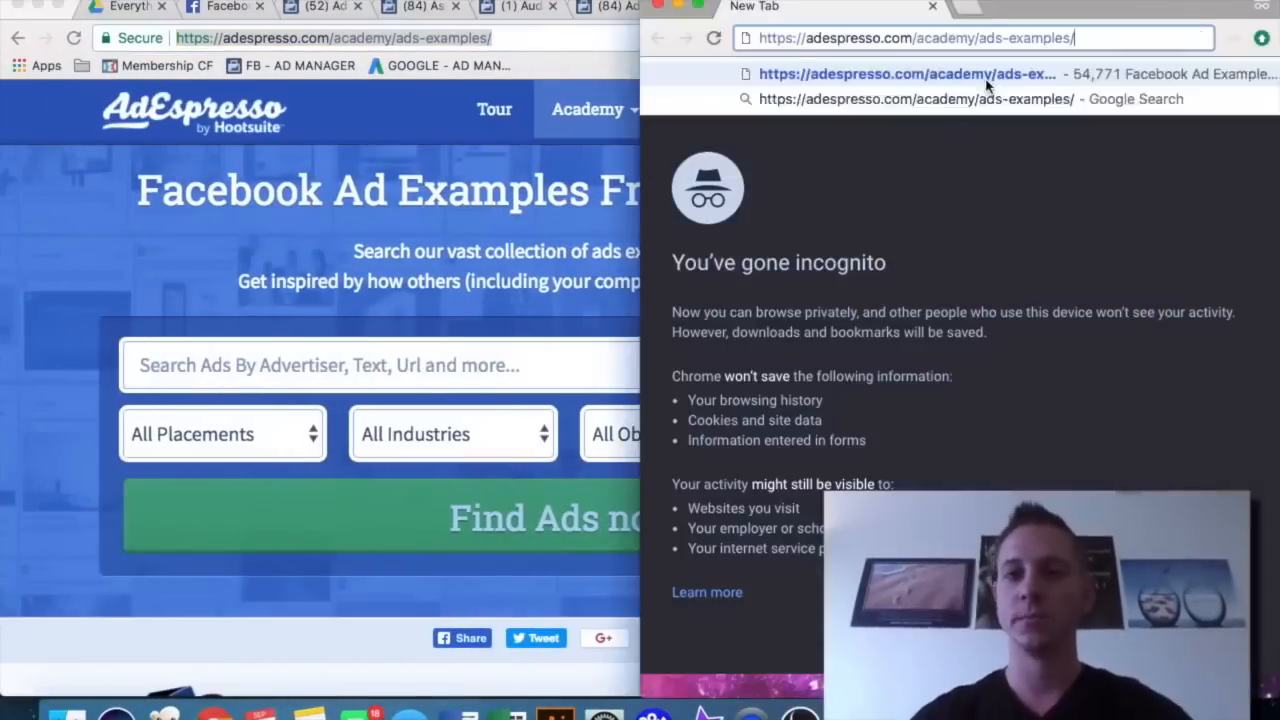
{"action": "key", "text": "Return"}
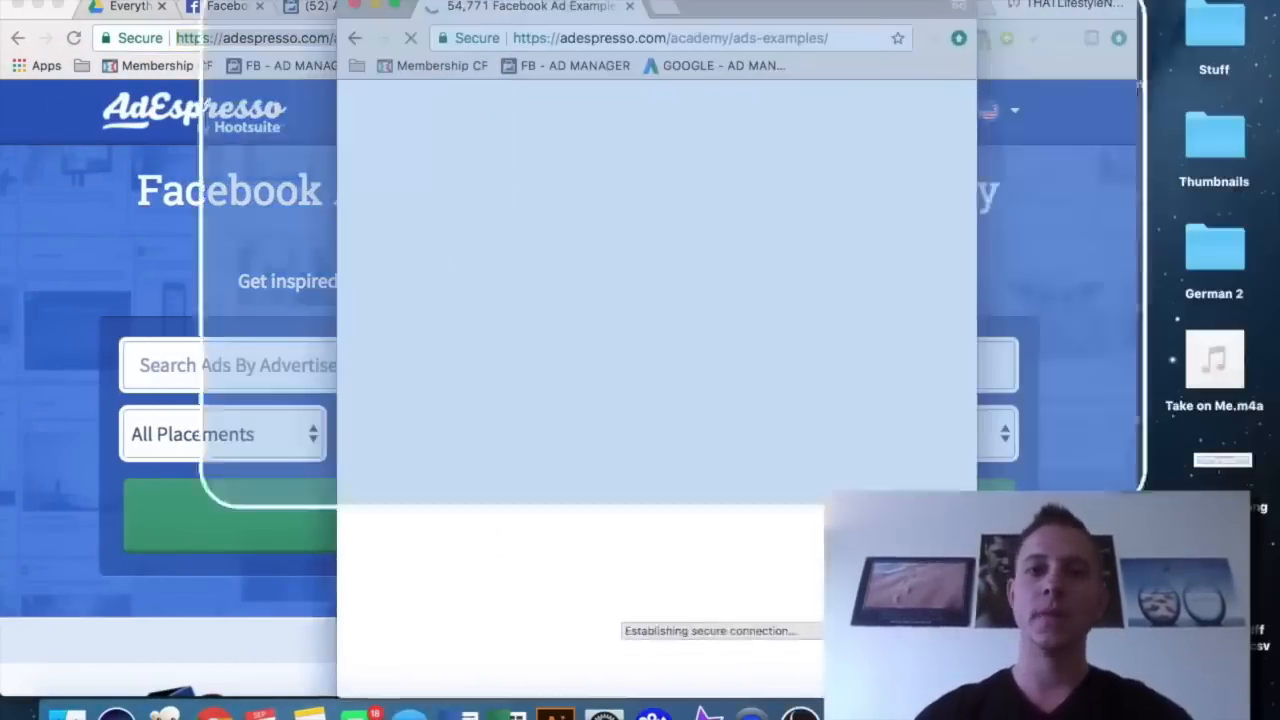
{"action": "left_click_drag", "start_coordinate": [737, 1], "coordinate": [737, 1]}
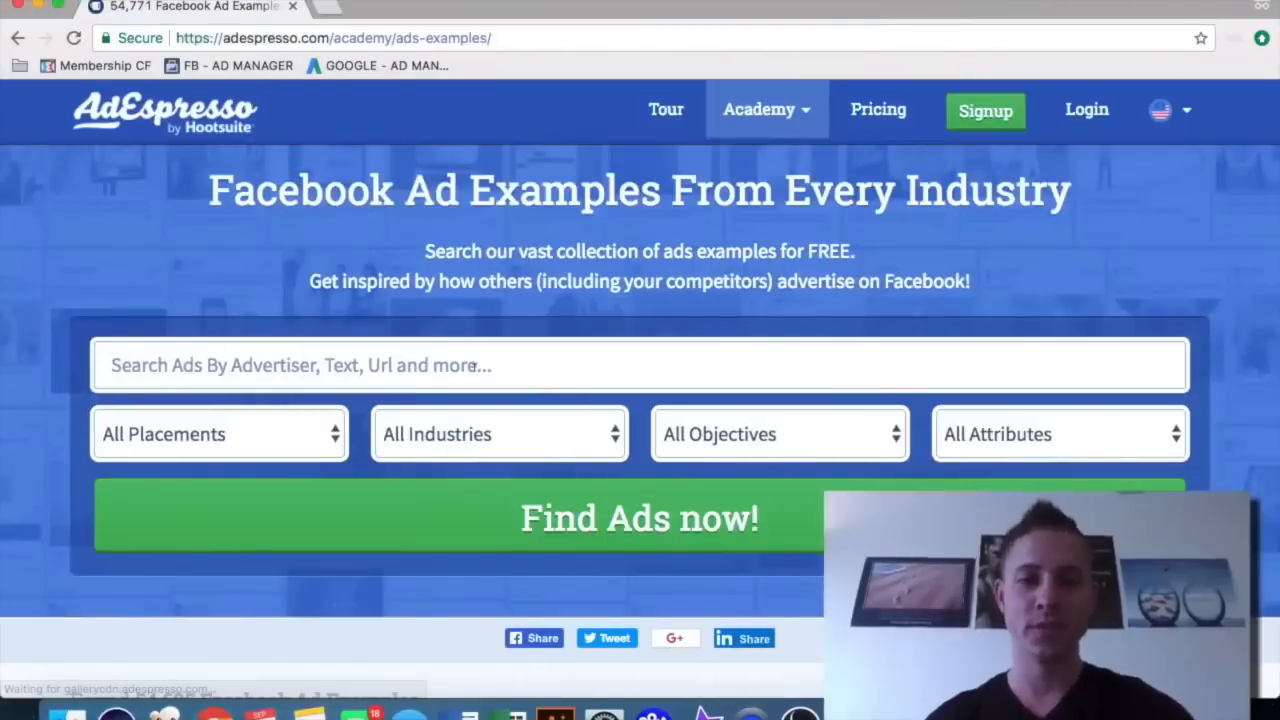
- Search the AdEspresso ad examples for "Miniature Pig" and check the results
{"action": "left_click", "coordinate": [472, 366]}
{"action": "key", "text": "super+v"}
{"action": "key", "text": "super+a"}
{"action": "type", "text": "Mini"}
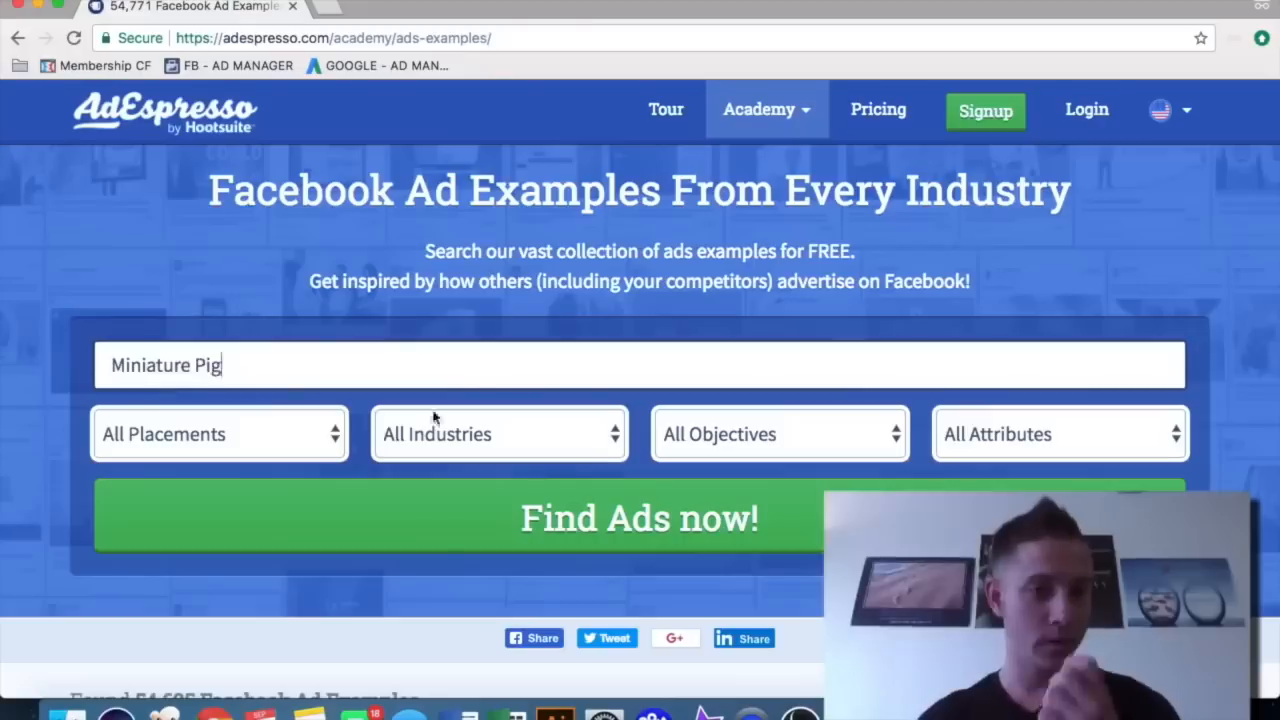
{"action": "key", "text": "Return"}
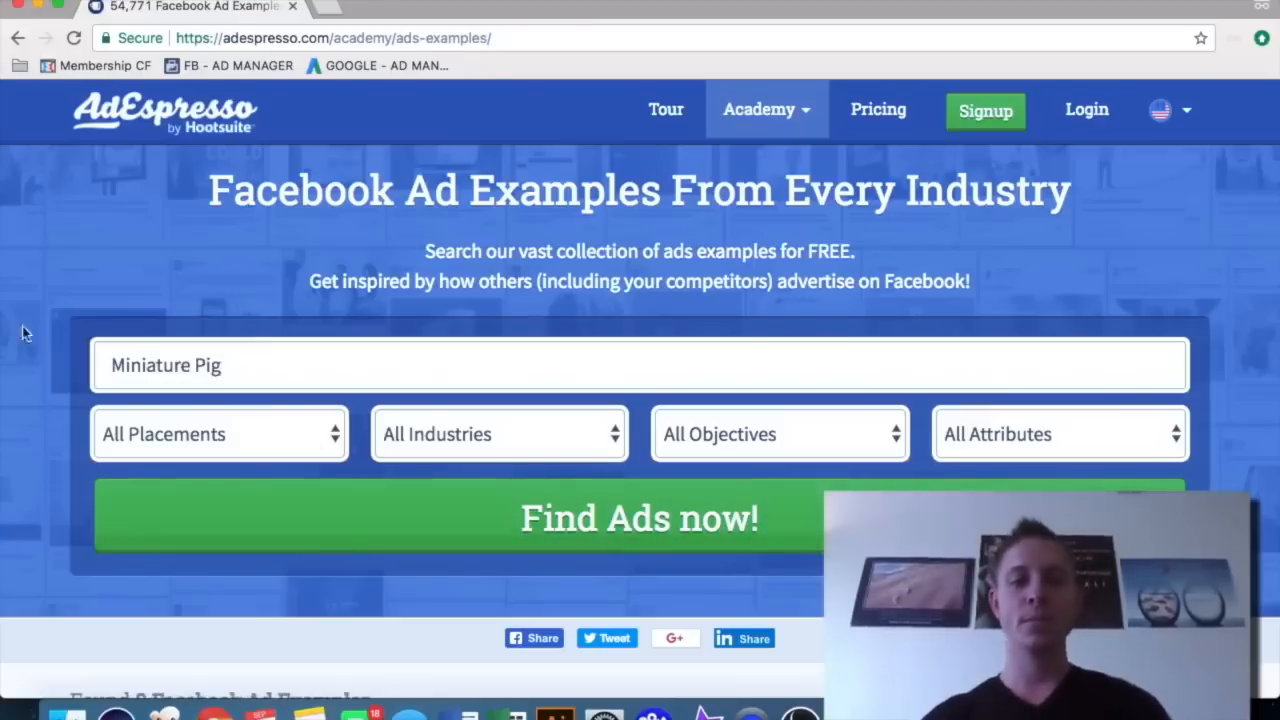
{"action": "scroll", "coordinate": [14, 371], "scroll_direction": "down", "scroll_amount": 3}
- Replace the ad examples search term with "jewelry"
{"action": "left_click", "coordinate": [224, 220]}
{"action": "double_click", "coordinate": [224, 220]}
{"action": "key", "text": "super+a"}
{"action": "type", "text": "cat"}
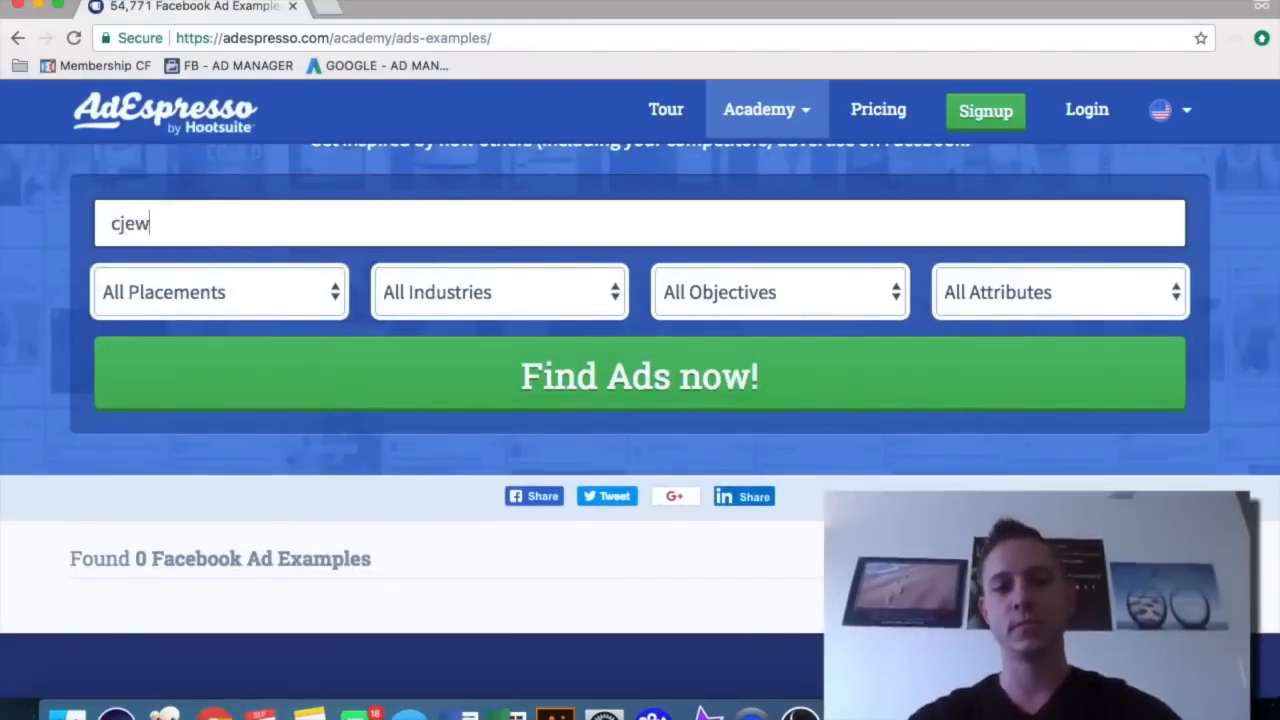
{"action": "type", "text": "w"}
{"action": "key", "text": "super+a"}
{"action": "type", "text": "j"}
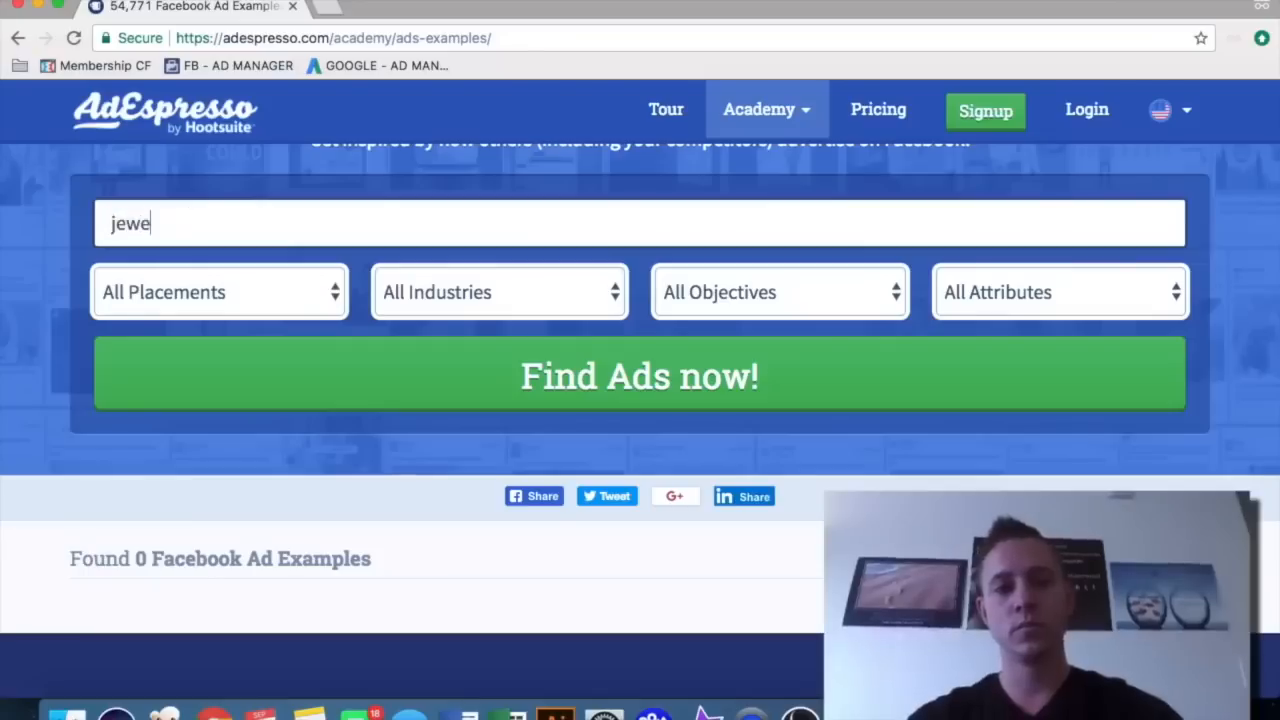
{"action": "type", "text": "ewelry"}
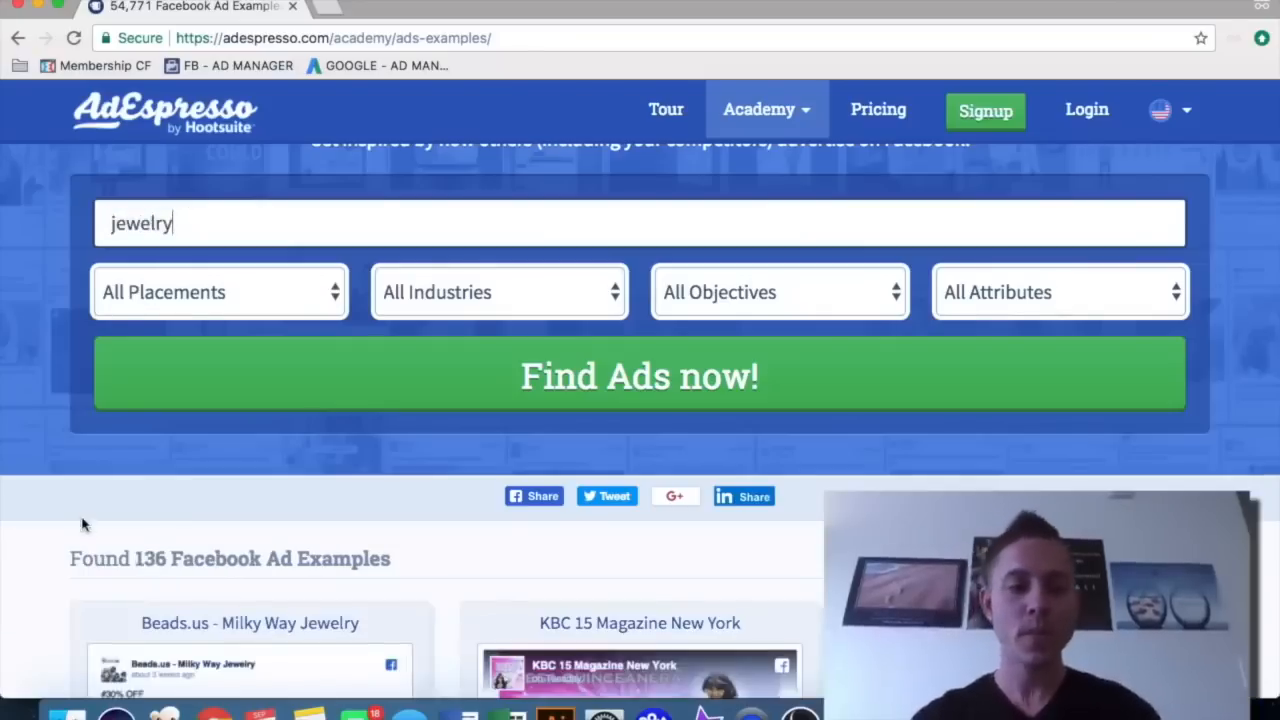
- Examine the jewelry ad examples, comparing their copy, images, videos, offers and engagement
{"action": "scroll", "coordinate": [82, 521], "scroll_direction": "down", "scroll_amount": 3}
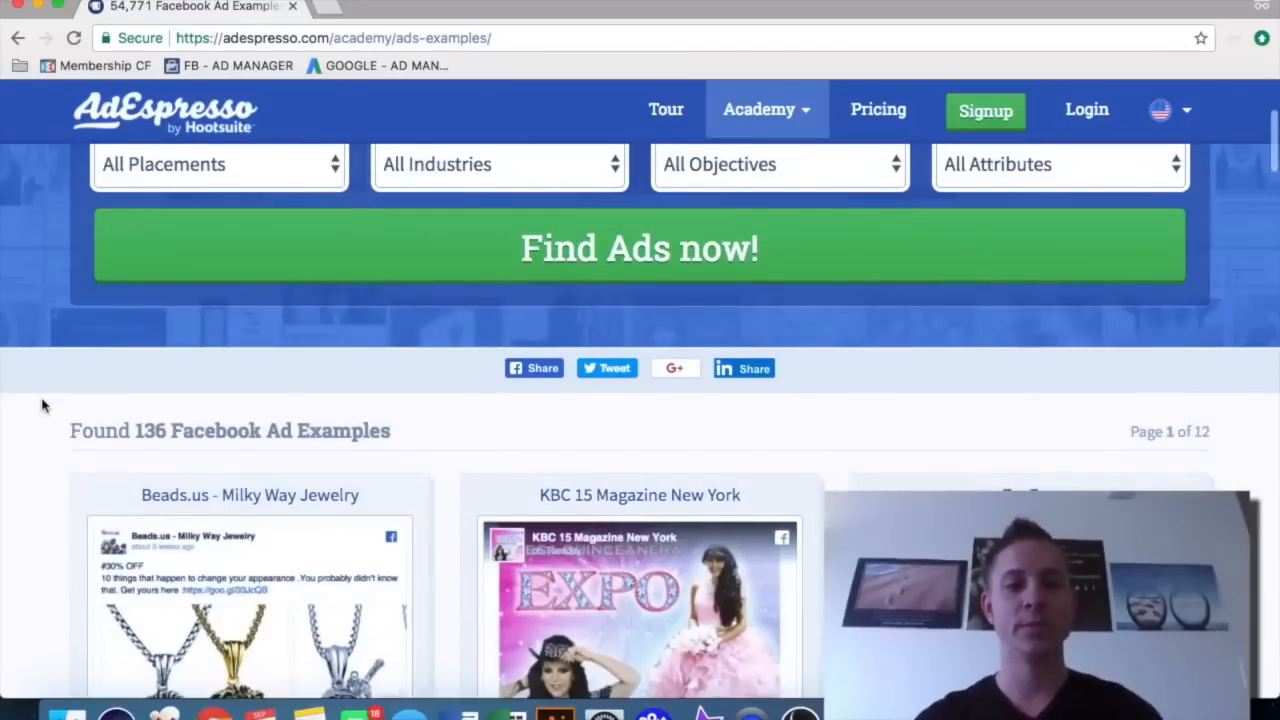
{"action": "scroll", "coordinate": [43, 406], "scroll_direction": "down", "scroll_amount": 3}
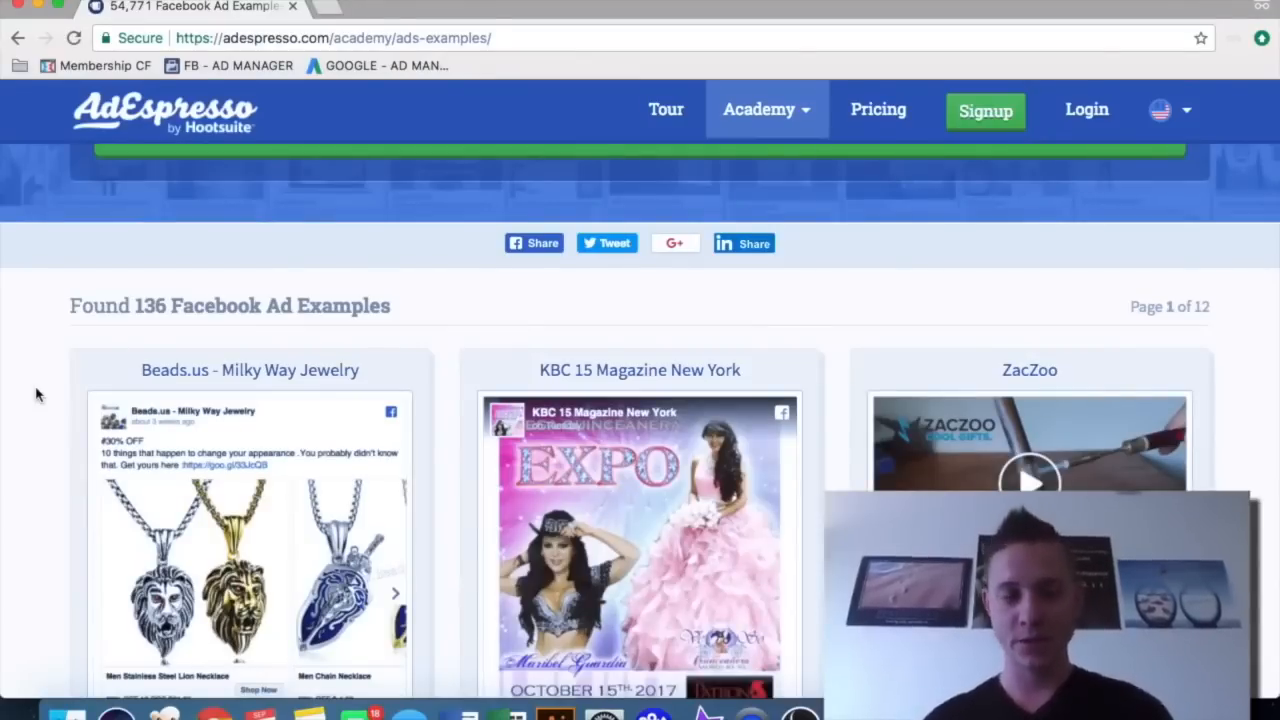
{"action": "scroll", "coordinate": [36, 395], "scroll_direction": "down", "scroll_amount": 4}
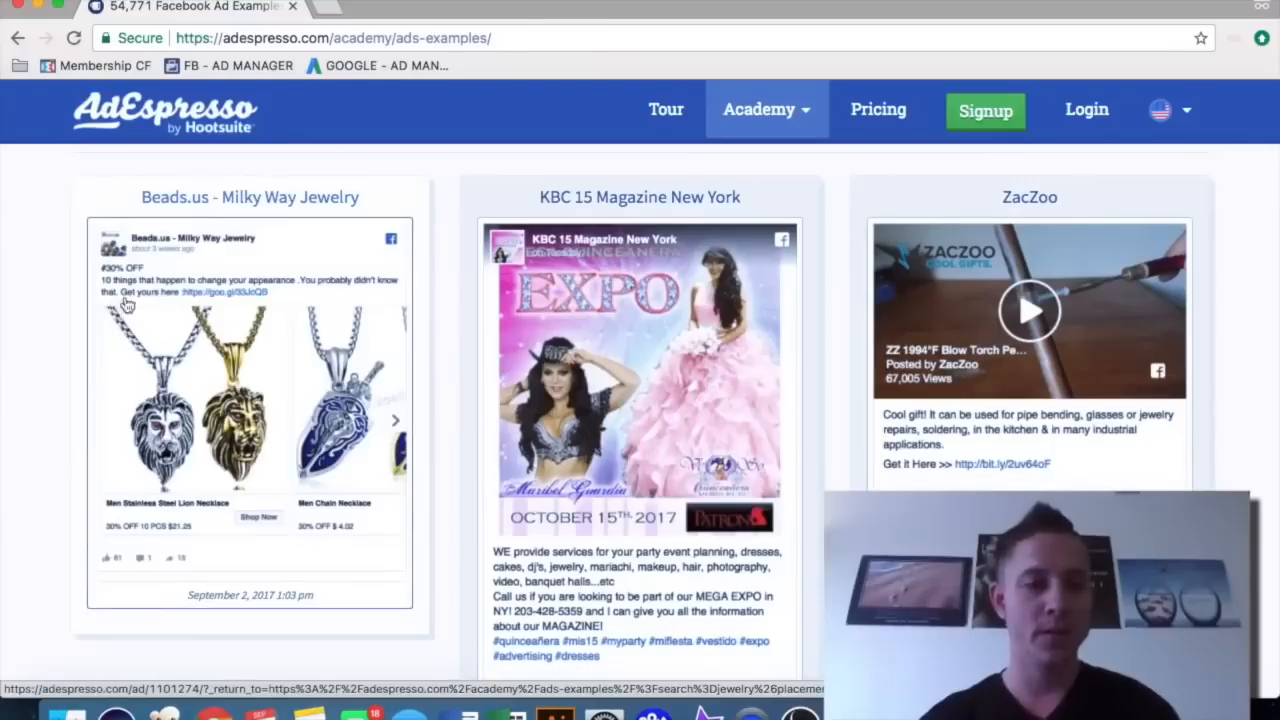
{"action": "scroll", "coordinate": [920, 410], "scroll_direction": "down", "scroll_amount": 1}
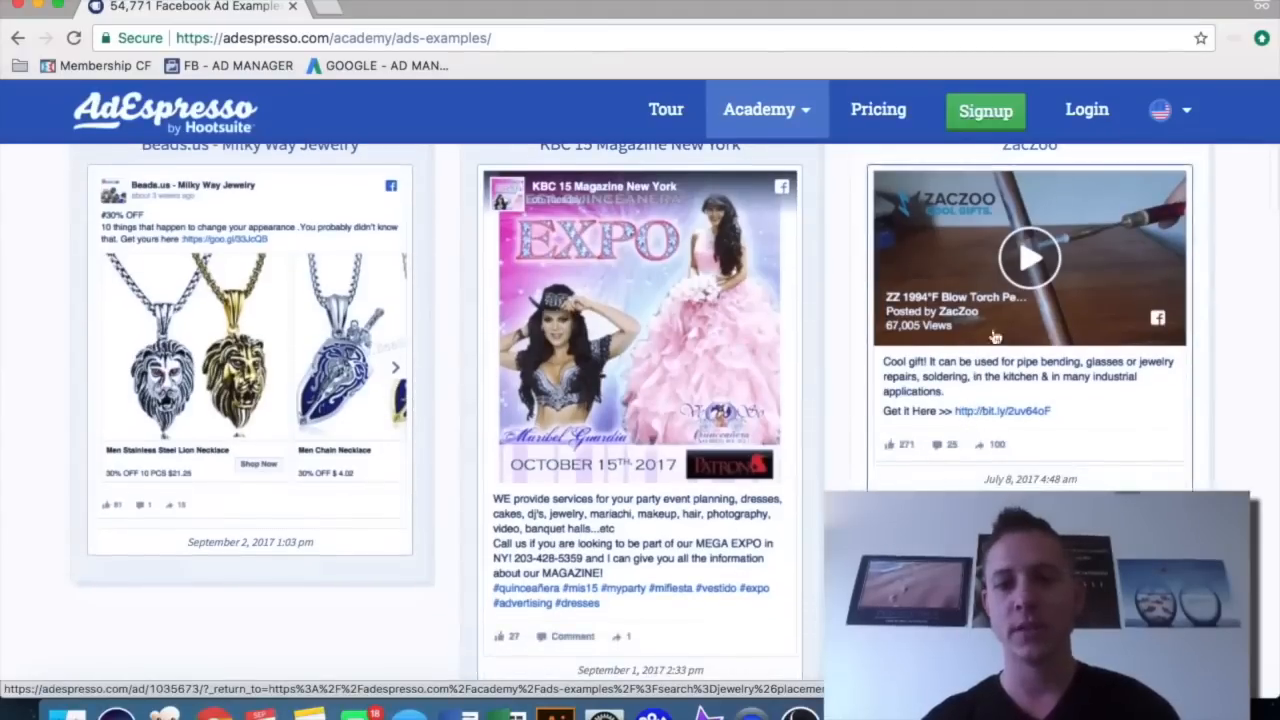
{"action": "scroll", "coordinate": [955, 447], "scroll_direction": "down", "scroll_amount": 5}
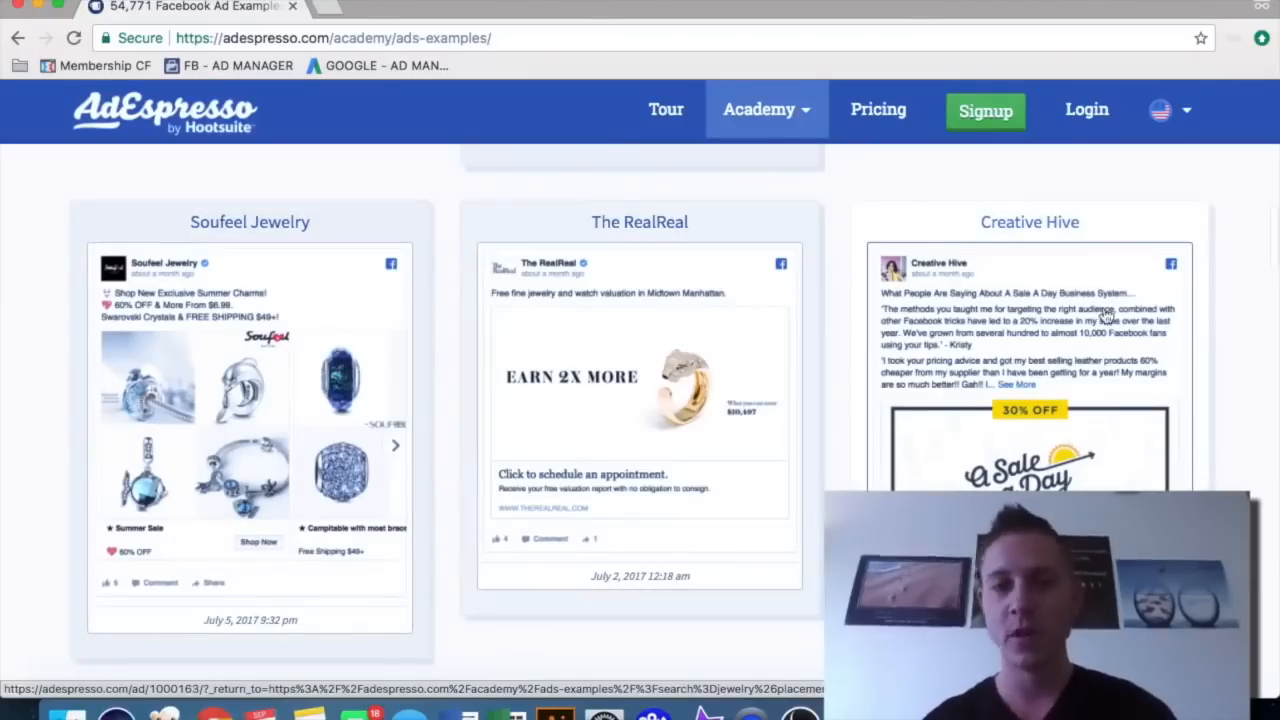
{"action": "scroll", "coordinate": [1105, 313], "scroll_direction": "down", "scroll_amount": 8}
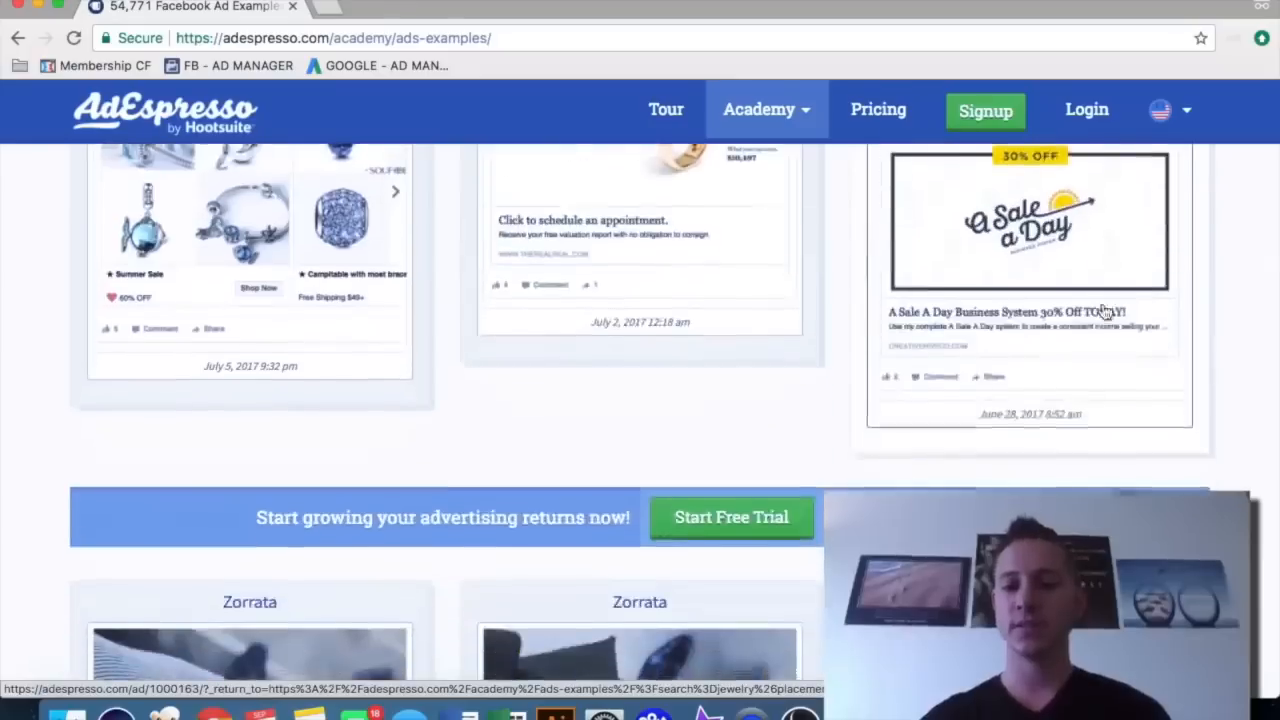
{"action": "scroll", "coordinate": [1105, 313], "scroll_direction": "down", "scroll_amount": 1}
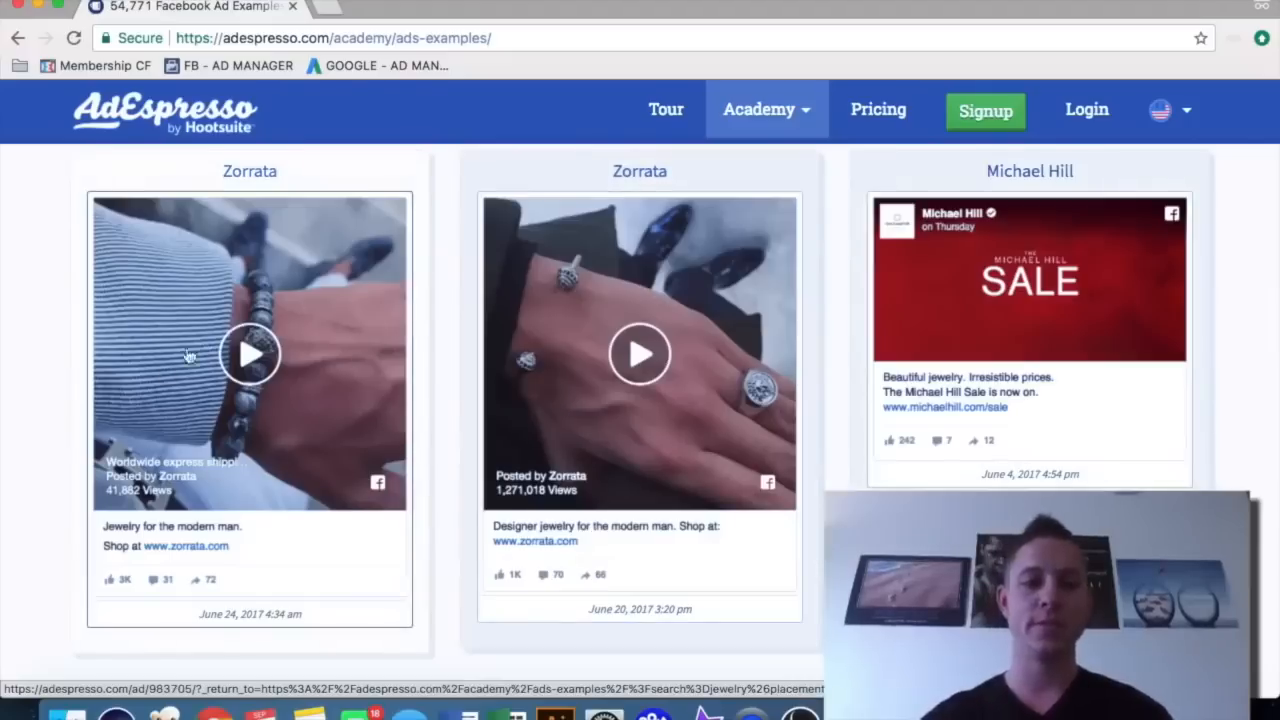
{"action": "scroll", "coordinate": [188, 355], "scroll_direction": "down", "scroll_amount": 4}
{"action": "scroll", "coordinate": [266, 337], "scroll_direction": "up", "scroll_amount": 2}
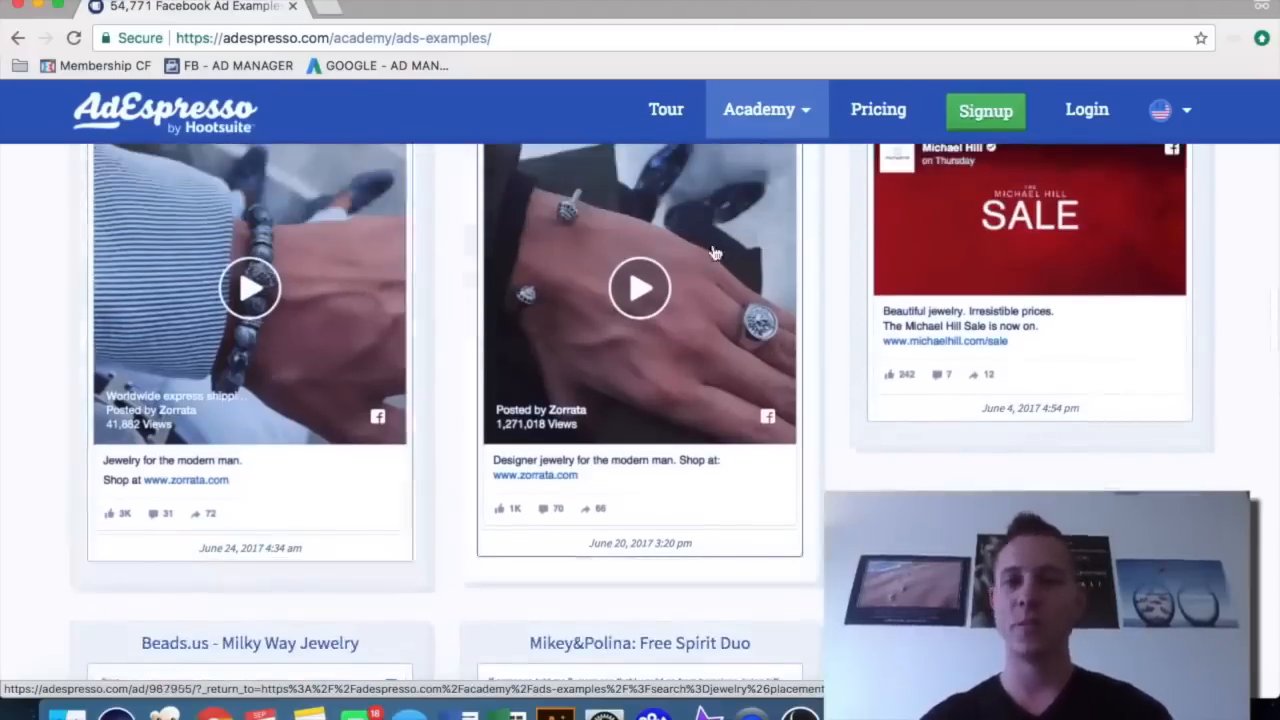
{"action": "scroll", "coordinate": [715, 253], "scroll_direction": "down", "scroll_amount": 2}
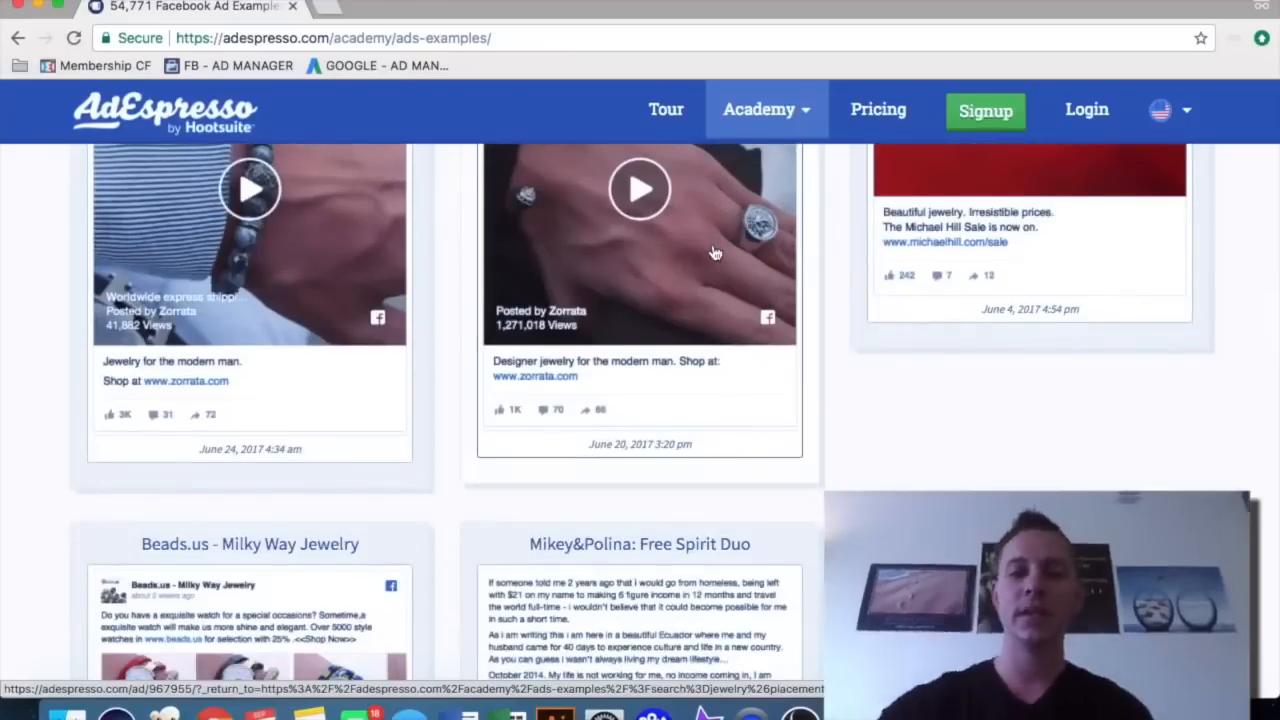
{"action": "scroll", "coordinate": [715, 253], "scroll_direction": "down", "scroll_amount": 5}
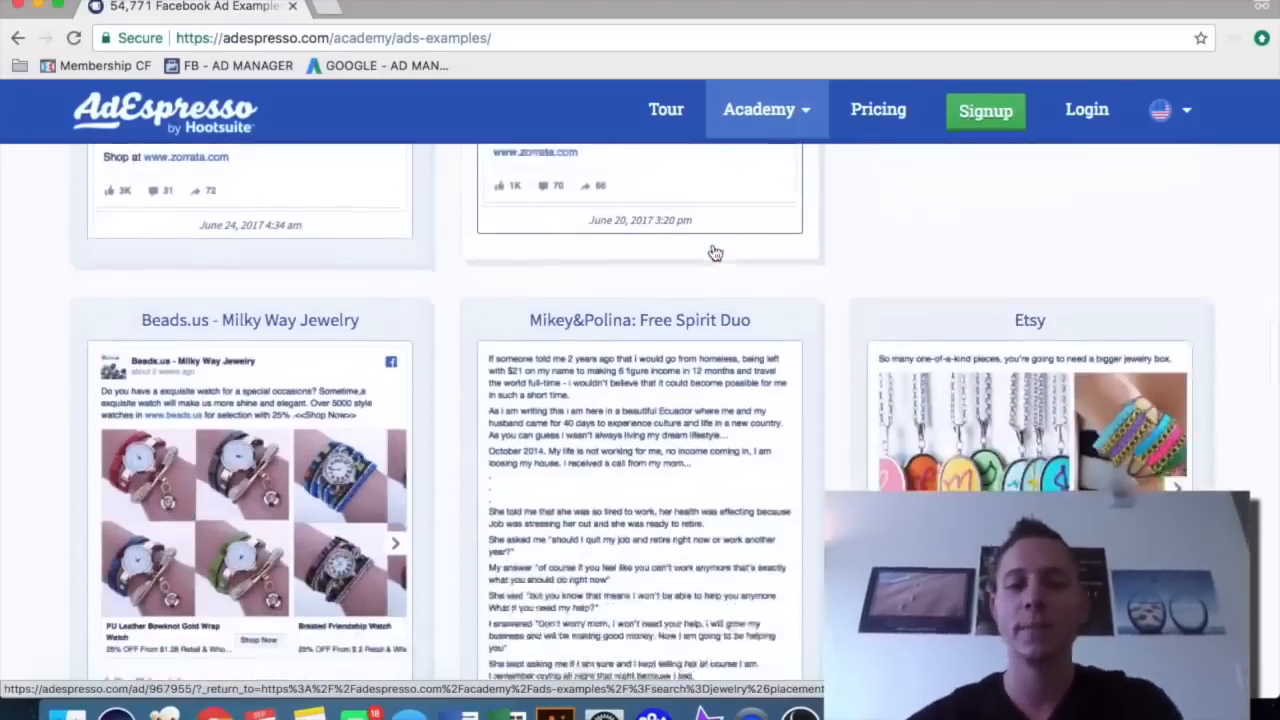
- Try to search the ad examples for "tony robbins" in place of the jewelry search
{"action": "scroll", "coordinate": [660, 259], "scroll_direction": "up", "scroll_amount": 20}
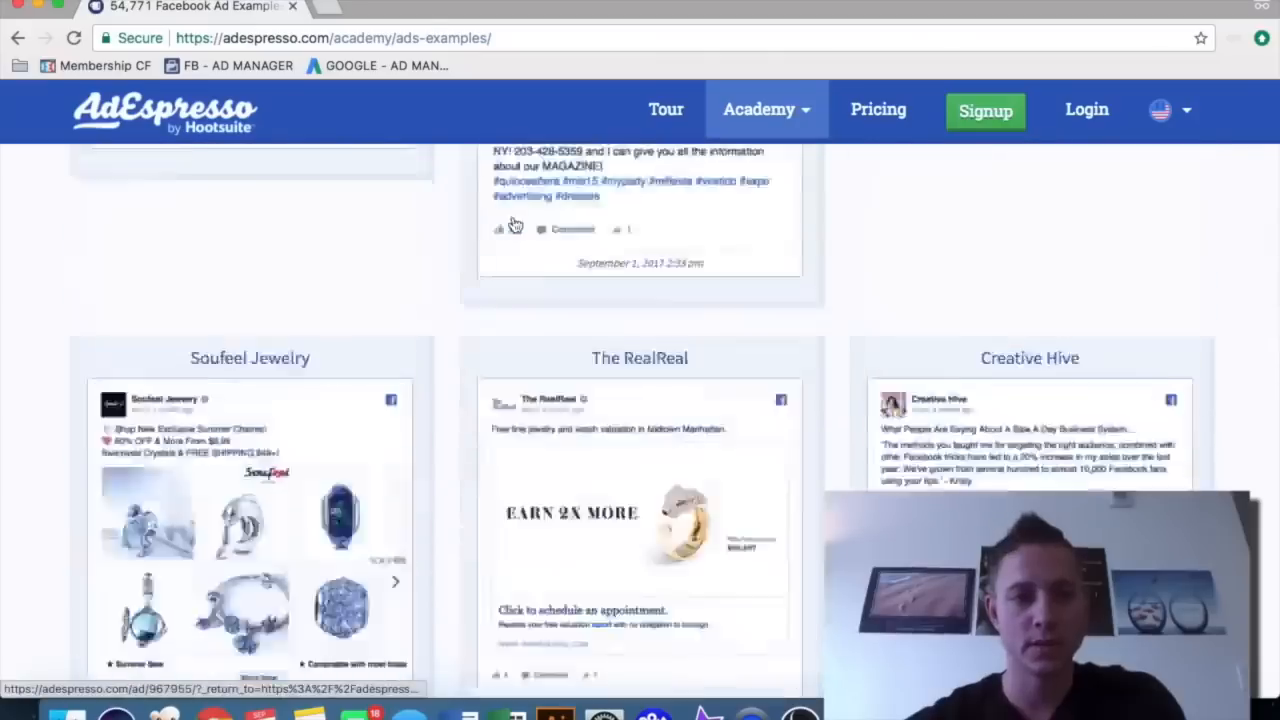
{"action": "scroll", "coordinate": [296, 220], "scroll_direction": "up", "scroll_amount": 2}
{"action": "key", "text": "super+a"}
{"action": "type", "text": "tony robb"}
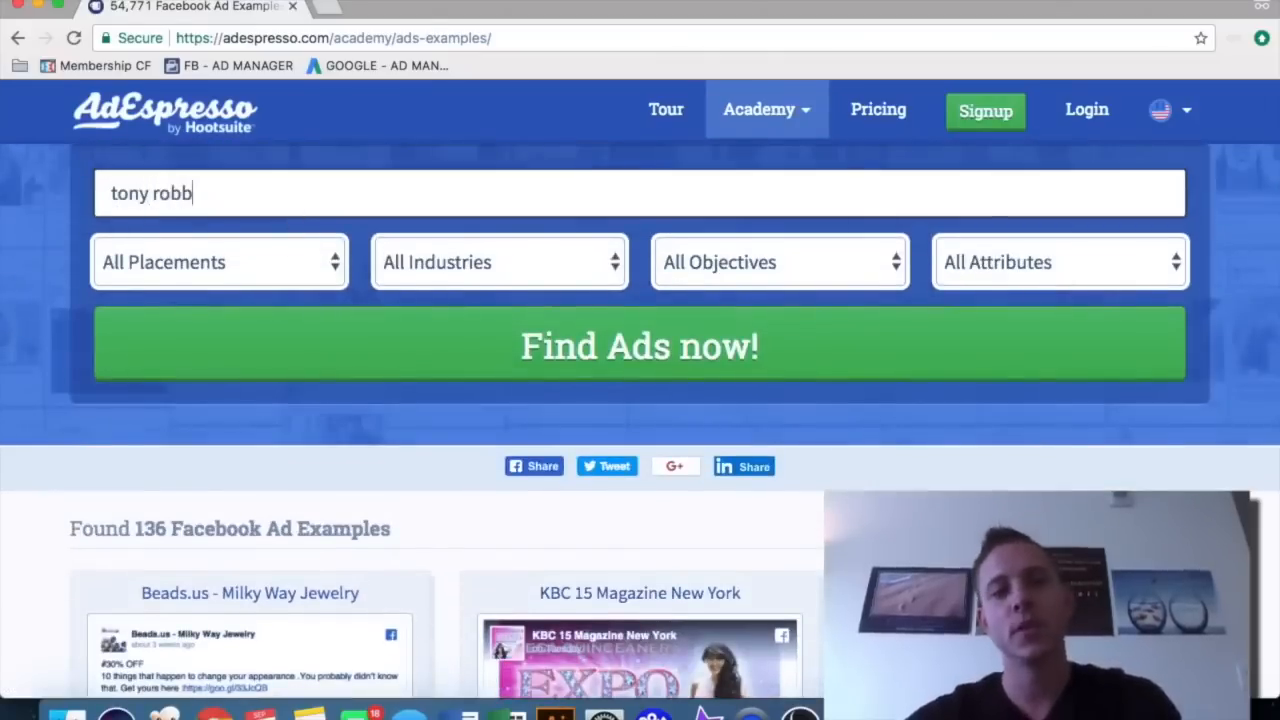
{"action": "type", "text": "ins"}
{"action": "key", "text": "Return"}
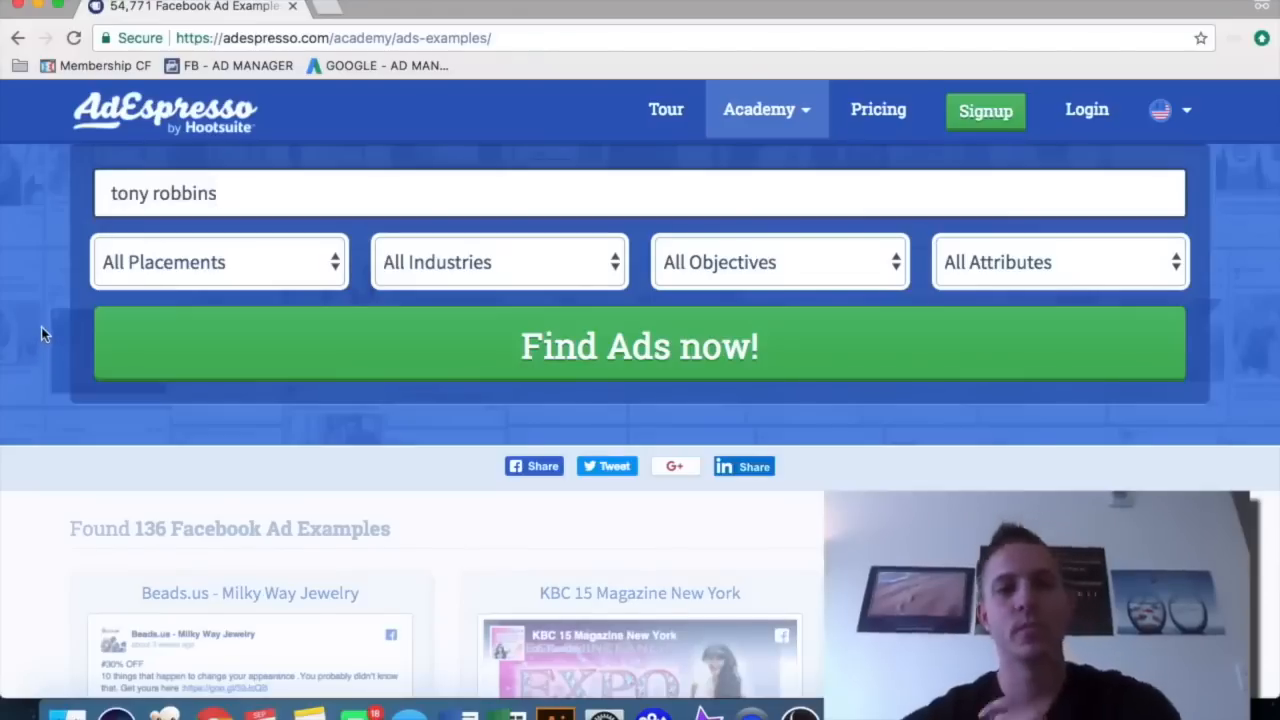
{"action": "left_click", "coordinate": [489, 343]}
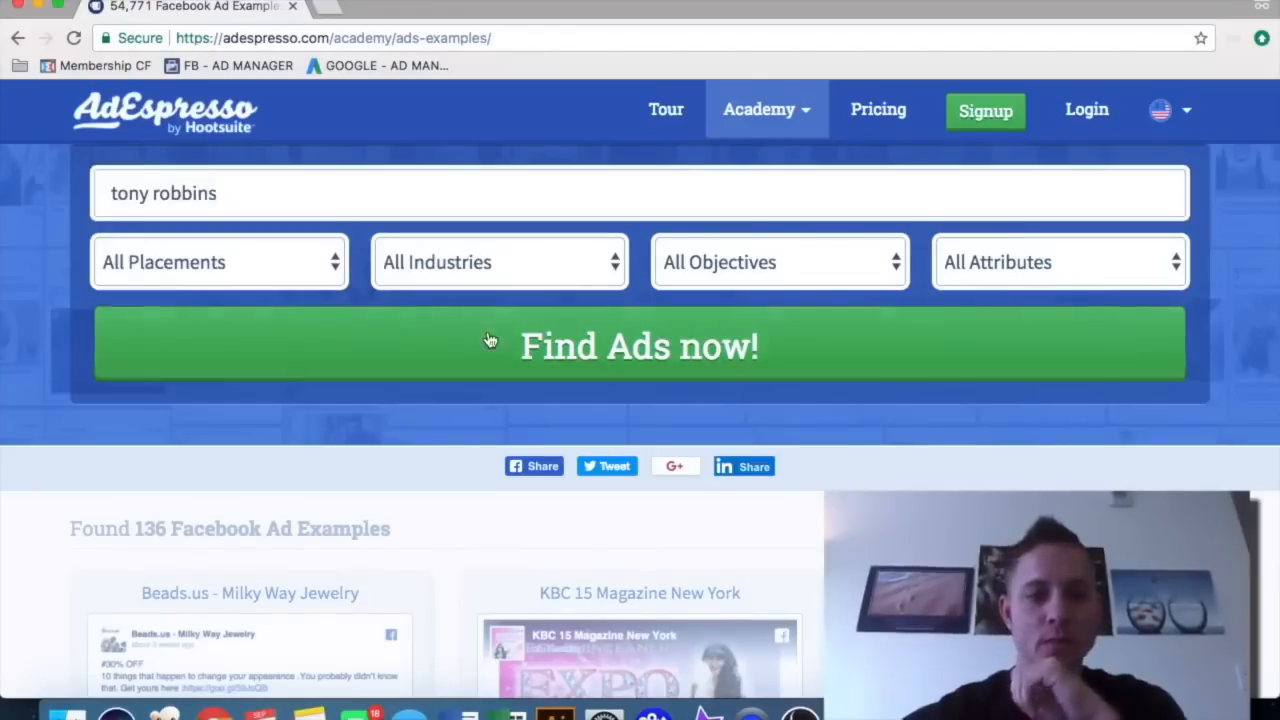
{"action": "scroll", "coordinate": [26, 337], "scroll_direction": "down", "scroll_amount": 5}
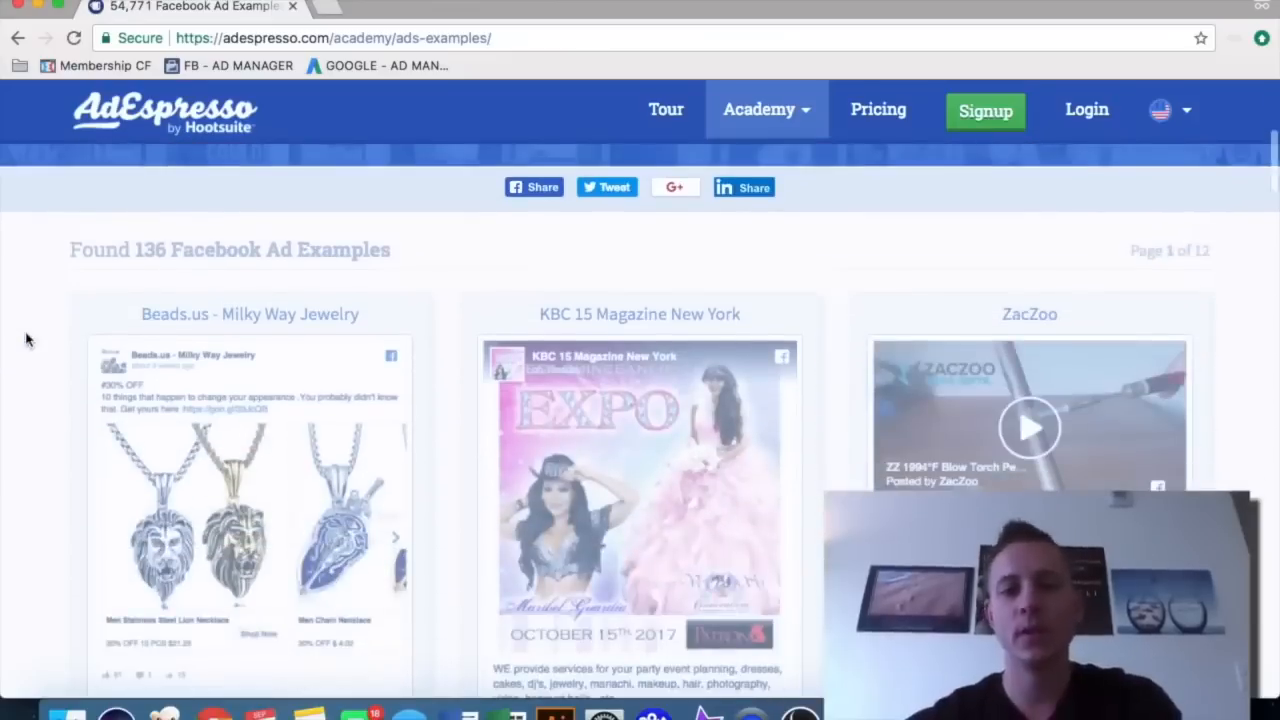
{"action": "scroll", "coordinate": [26, 340], "scroll_direction": "down", "scroll_amount": 6}
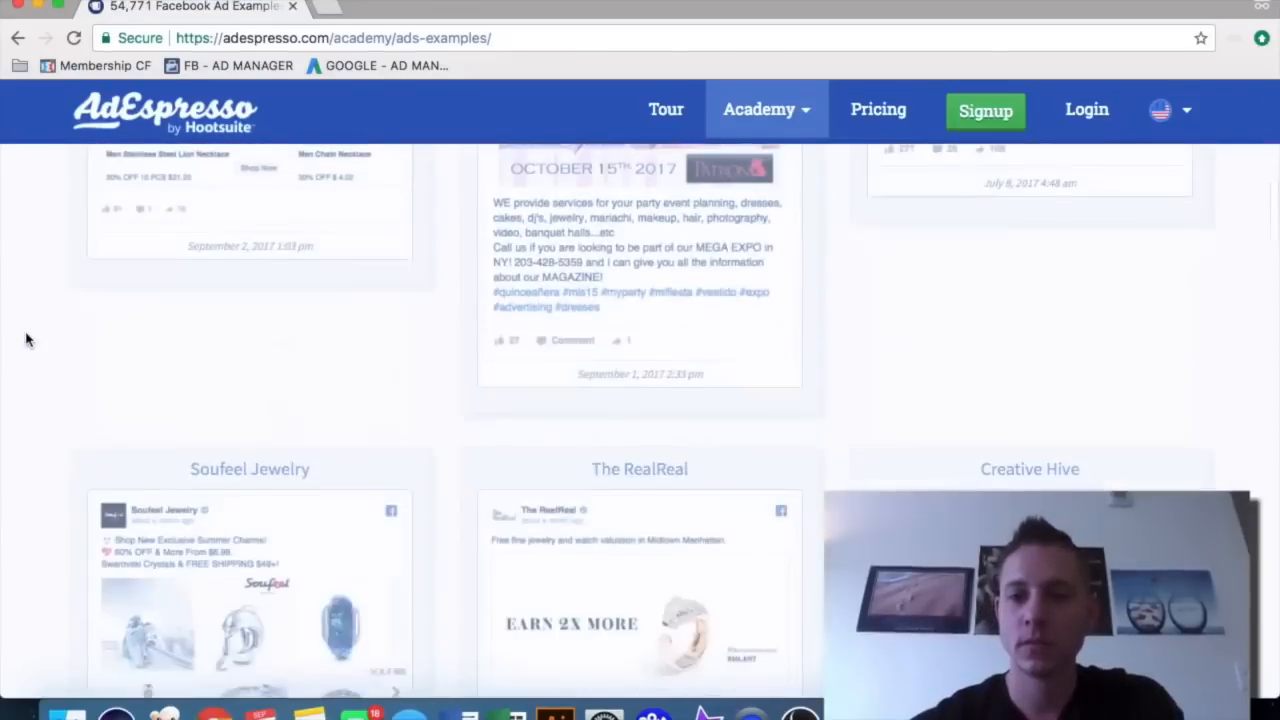
- Reload the ad examples page and search it for "tony robbins"
{"action": "key", "text": "super+r"}
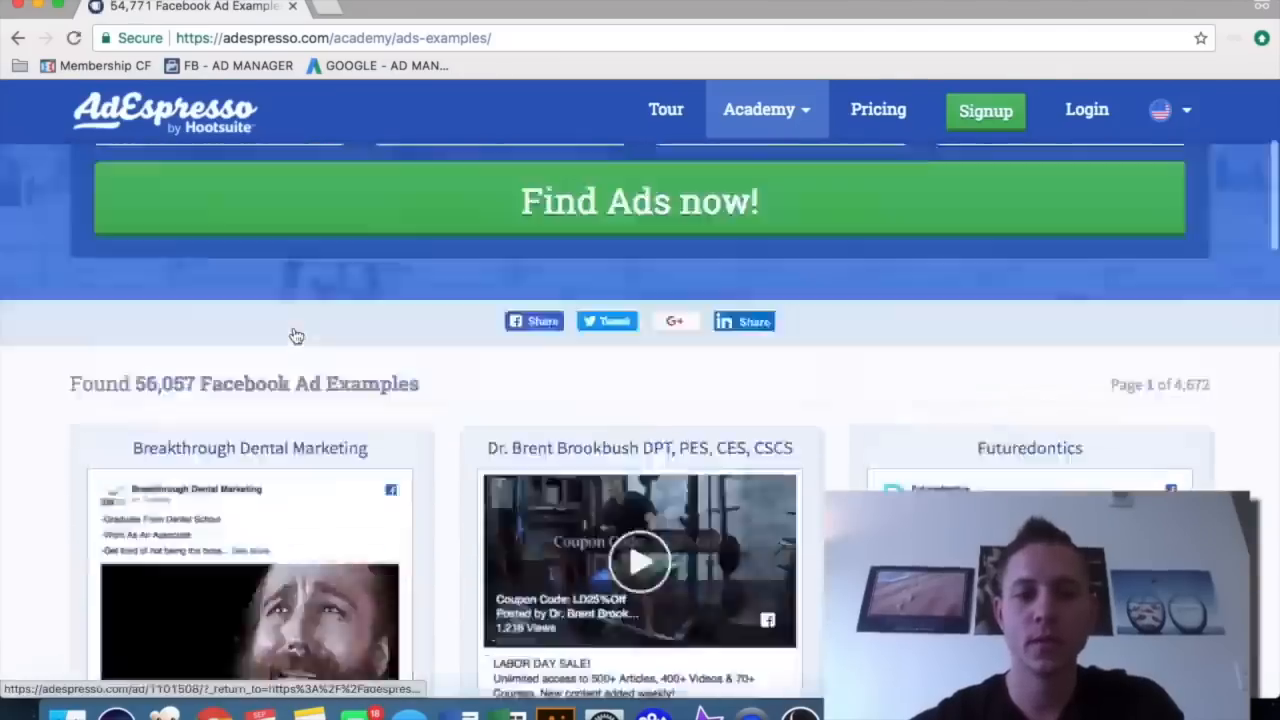
{"action": "scroll", "coordinate": [296, 336], "scroll_direction": "up", "scroll_amount": 5}
{"action": "left_click", "coordinate": [308, 351]}
{"action": "type", "text": "ton ro"}
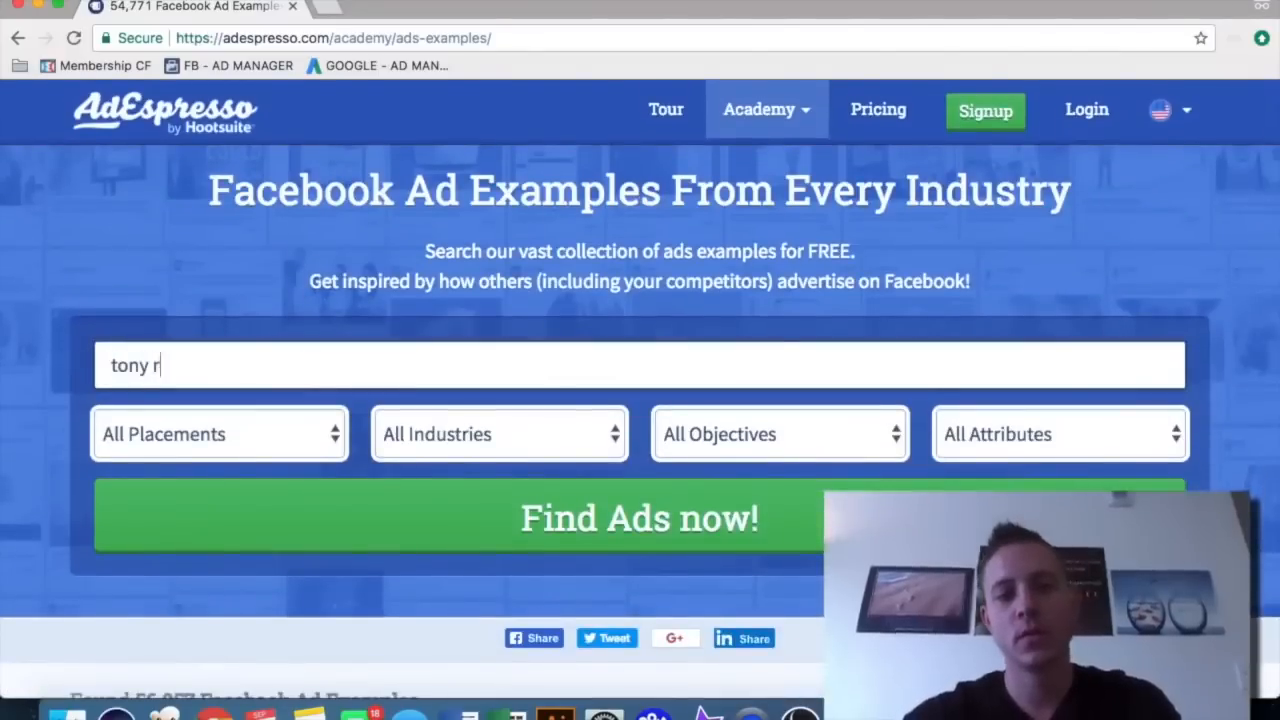
{"action": "type", "text": "obbins"}
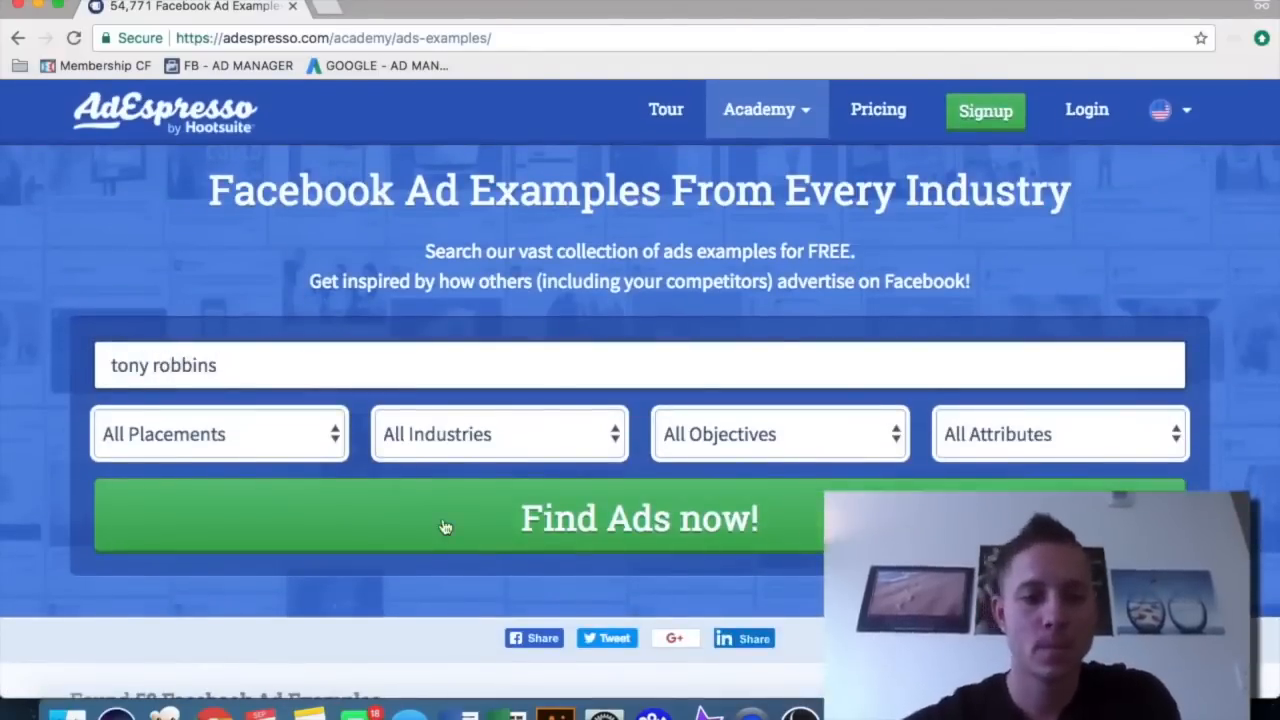
{"action": "left_click", "coordinate": [445, 527]}
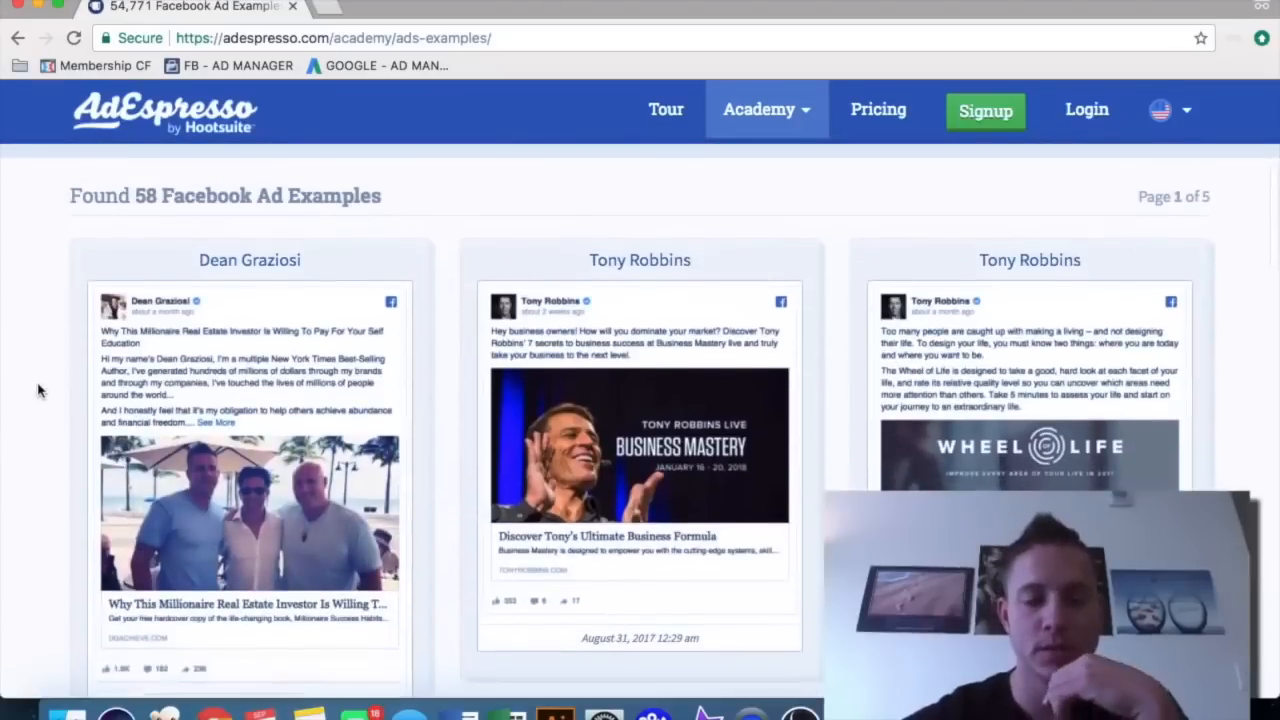
- Examine the Tony Robbins and Dean Graziosi ad examples, comparing their copy, images and engagement
{"action": "scroll", "coordinate": [524, 393], "scroll_direction": "down", "scroll_amount": 2}
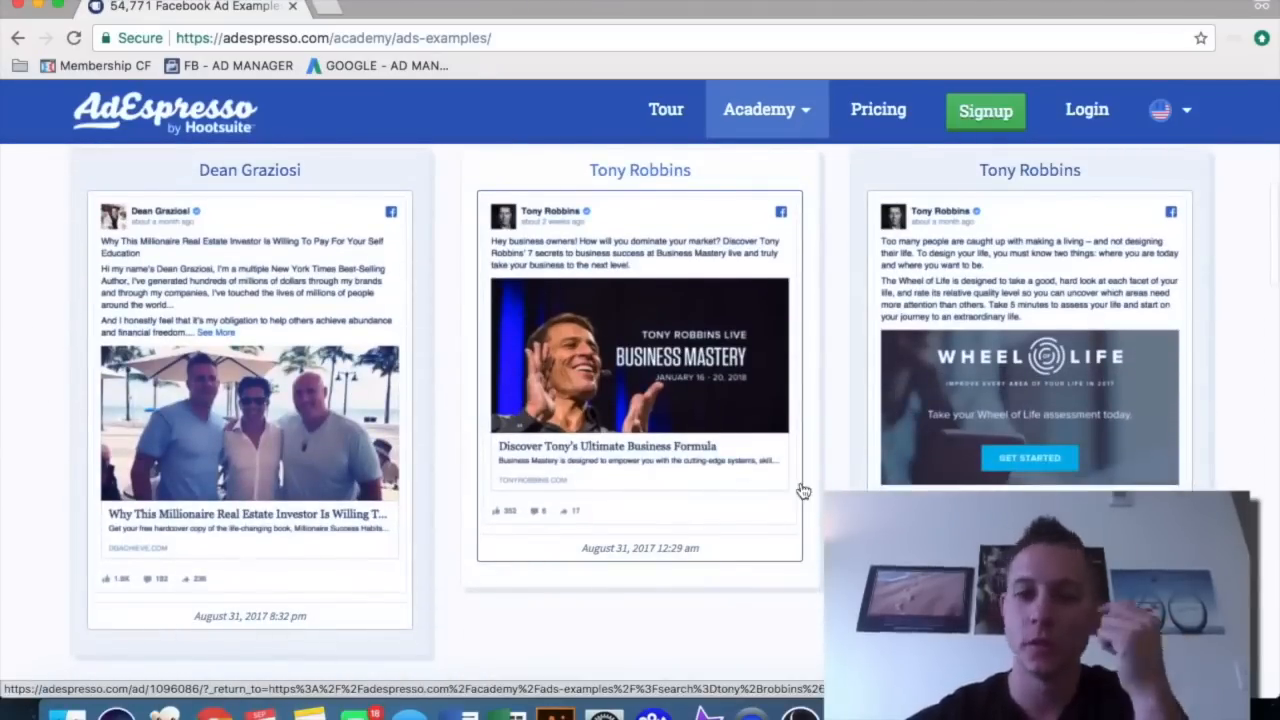
{"action": "scroll", "coordinate": [646, 477], "scroll_direction": "down", "scroll_amount": 4}
{"action": "scroll", "coordinate": [648, 479], "scroll_direction": "up", "scroll_amount": 4}
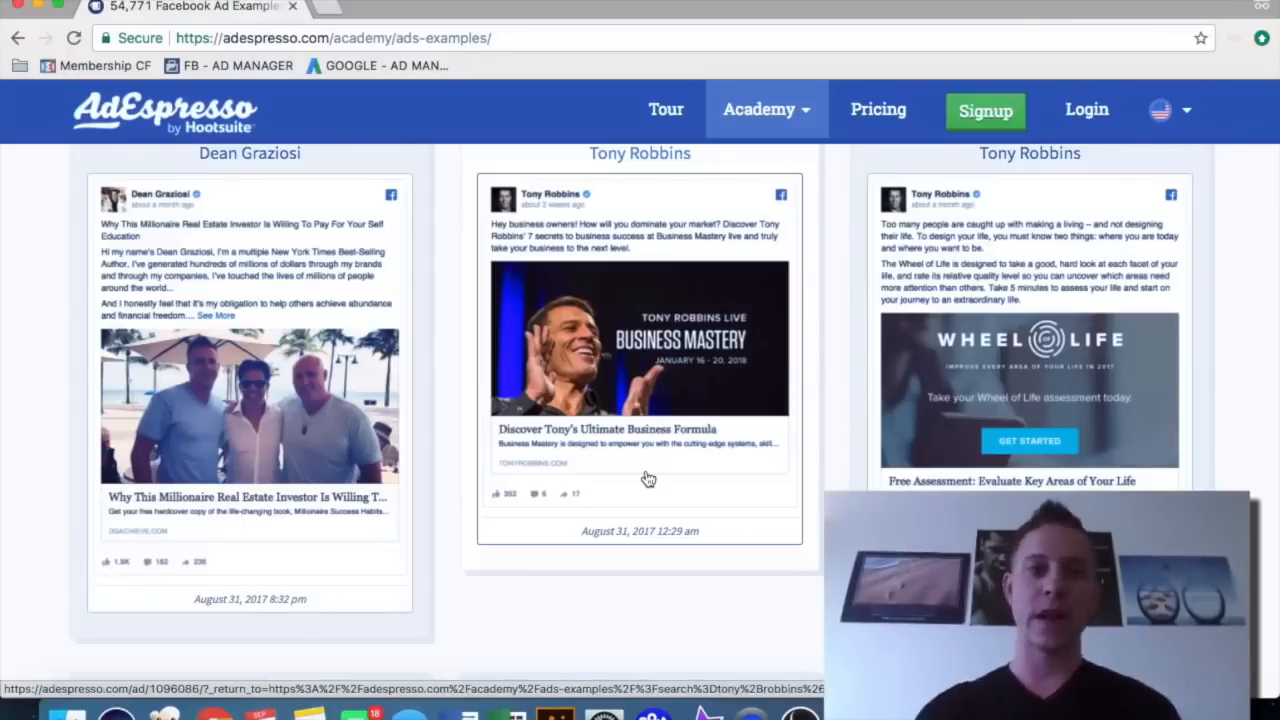
{"action": "scroll", "coordinate": [38, 346], "scroll_direction": "down", "scroll_amount": 8}
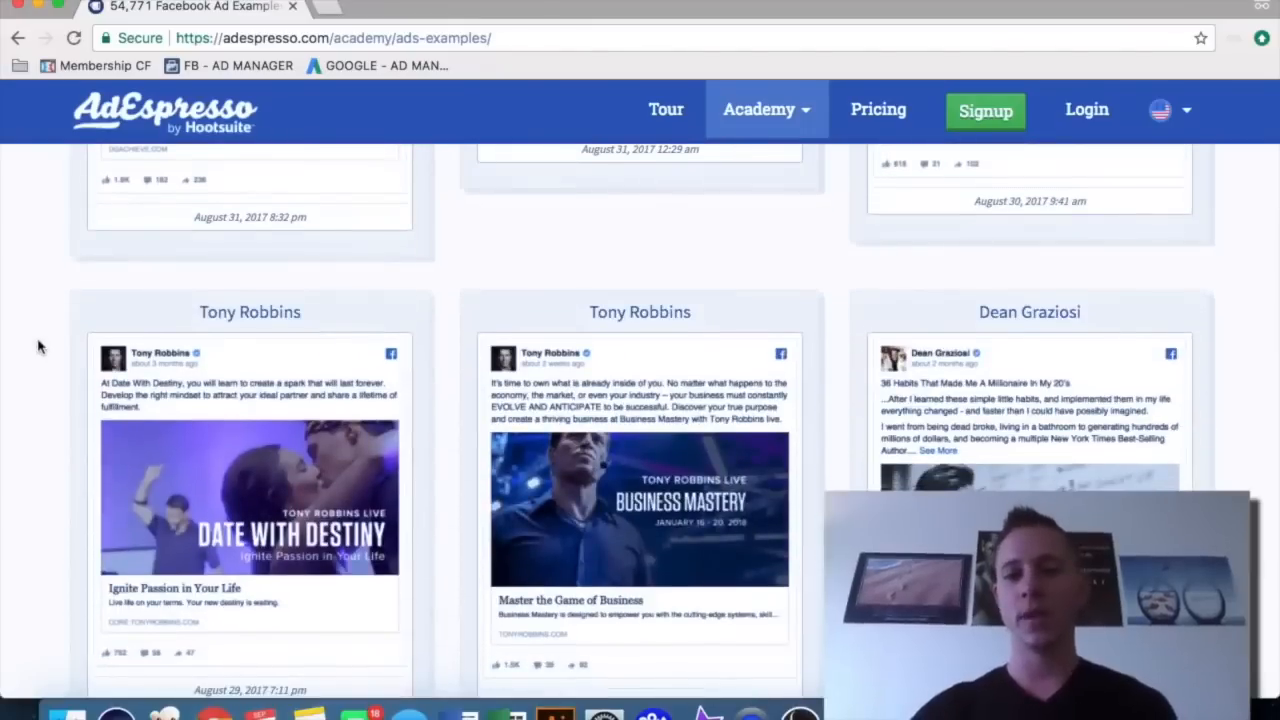
{"action": "scroll", "coordinate": [38, 346], "scroll_direction": "down", "scroll_amount": 1}
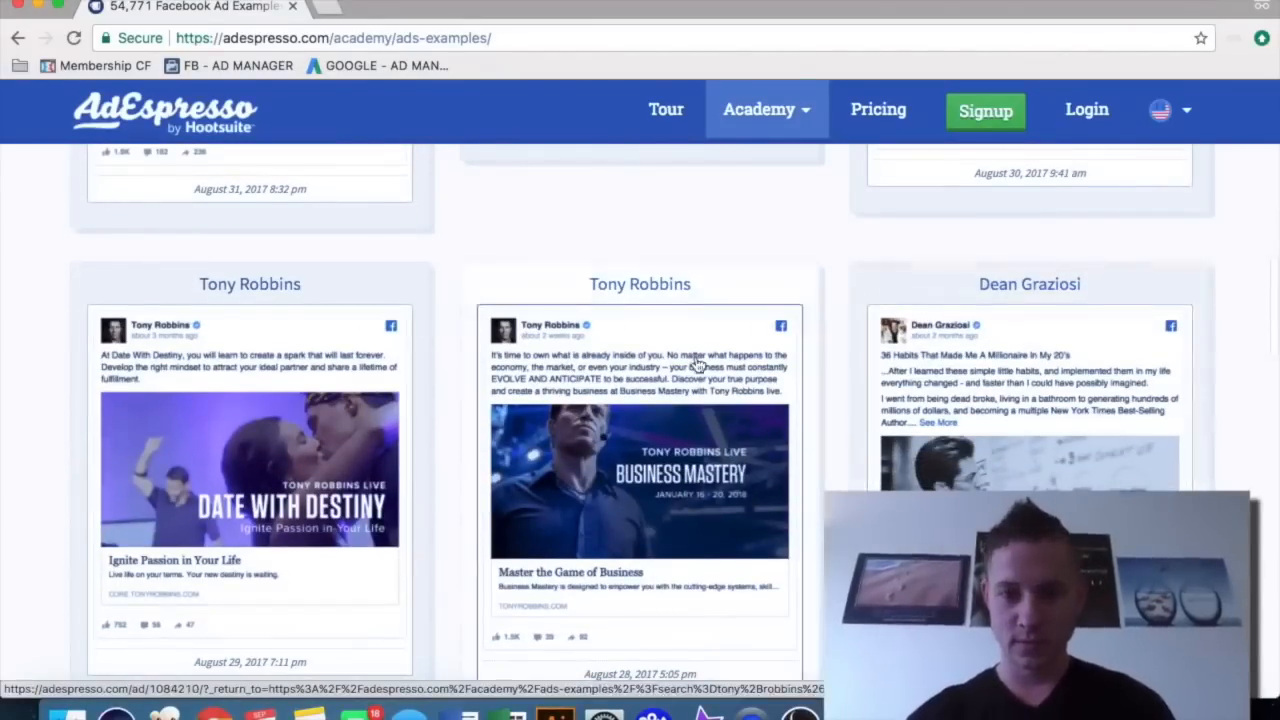
{"action": "scroll", "coordinate": [740, 287], "scroll_direction": "down", "scroll_amount": 2}
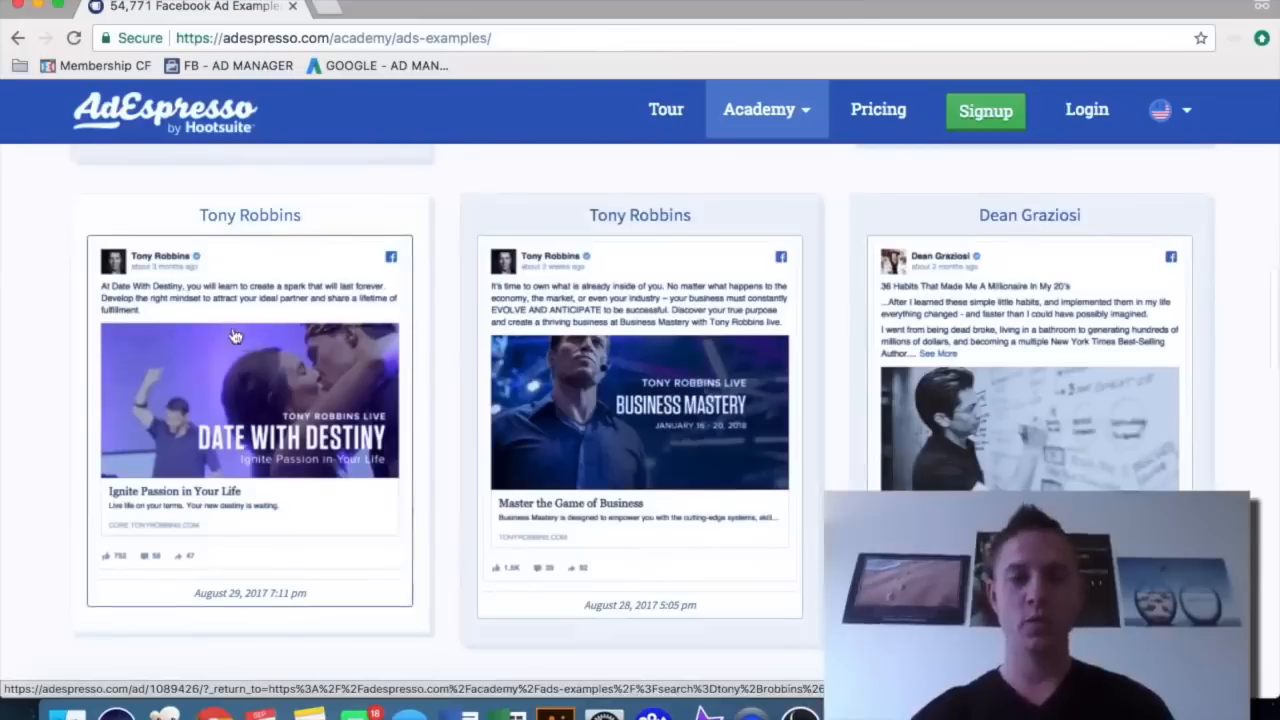
- Open swiped.co in a new tab of the main browser window and enlarge that window
{"action": "double_click", "coordinate": [795, 14]}
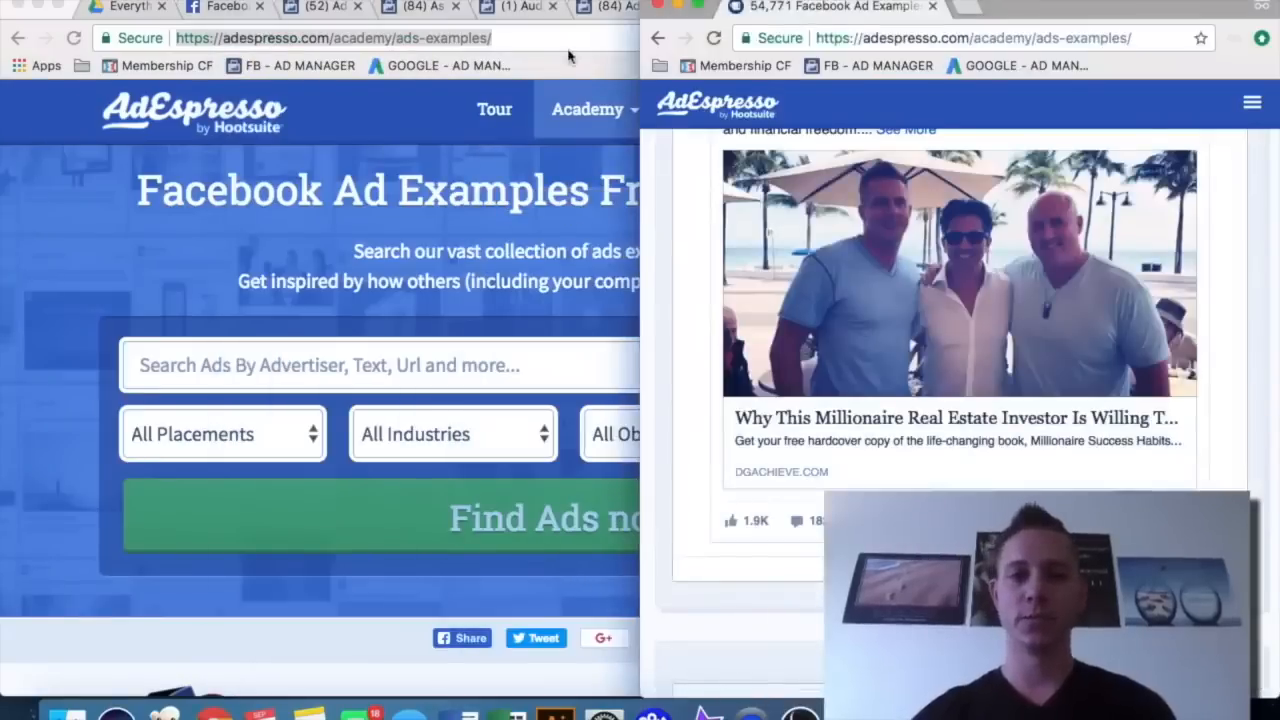
{"action": "left_click", "coordinate": [446, 112]}
{"action": "left_click", "coordinate": [978, 9]}
{"action": "type", "text": "swiped.co"}
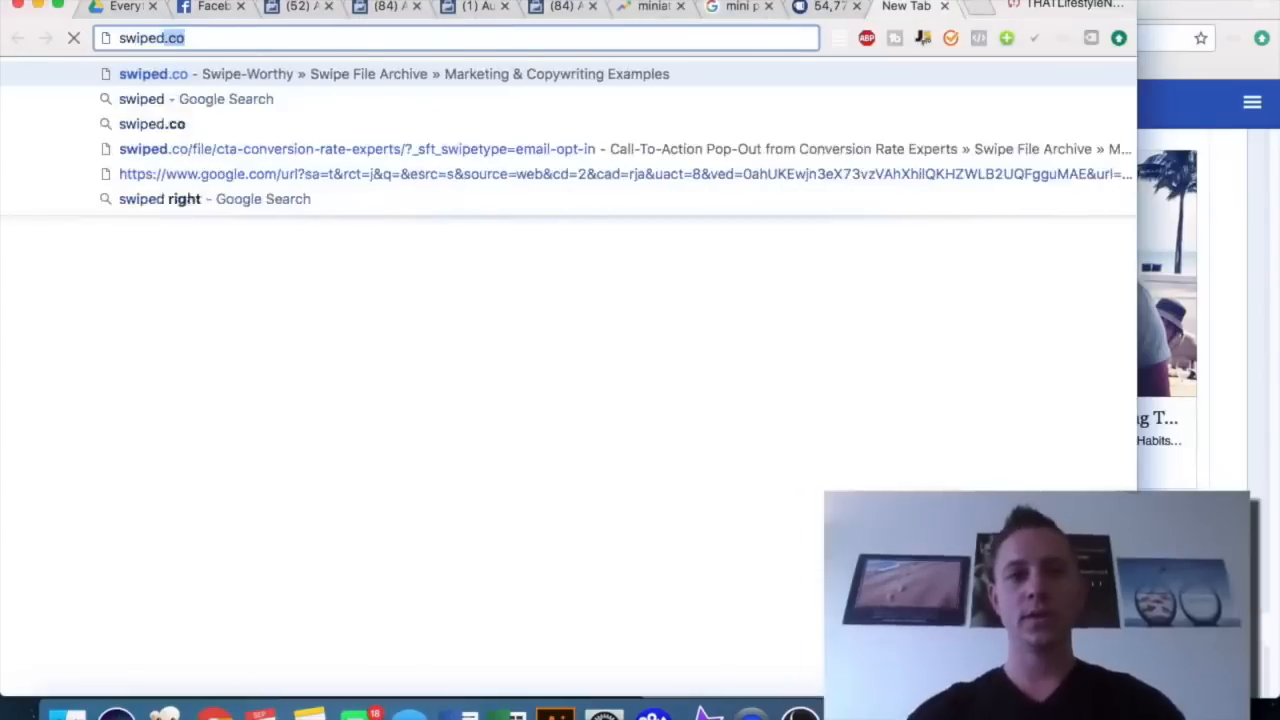
{"action": "key", "text": "Return"}
{"action": "left_click_drag", "start_coordinate": [1000, 8], "coordinate": [1000, 1]}
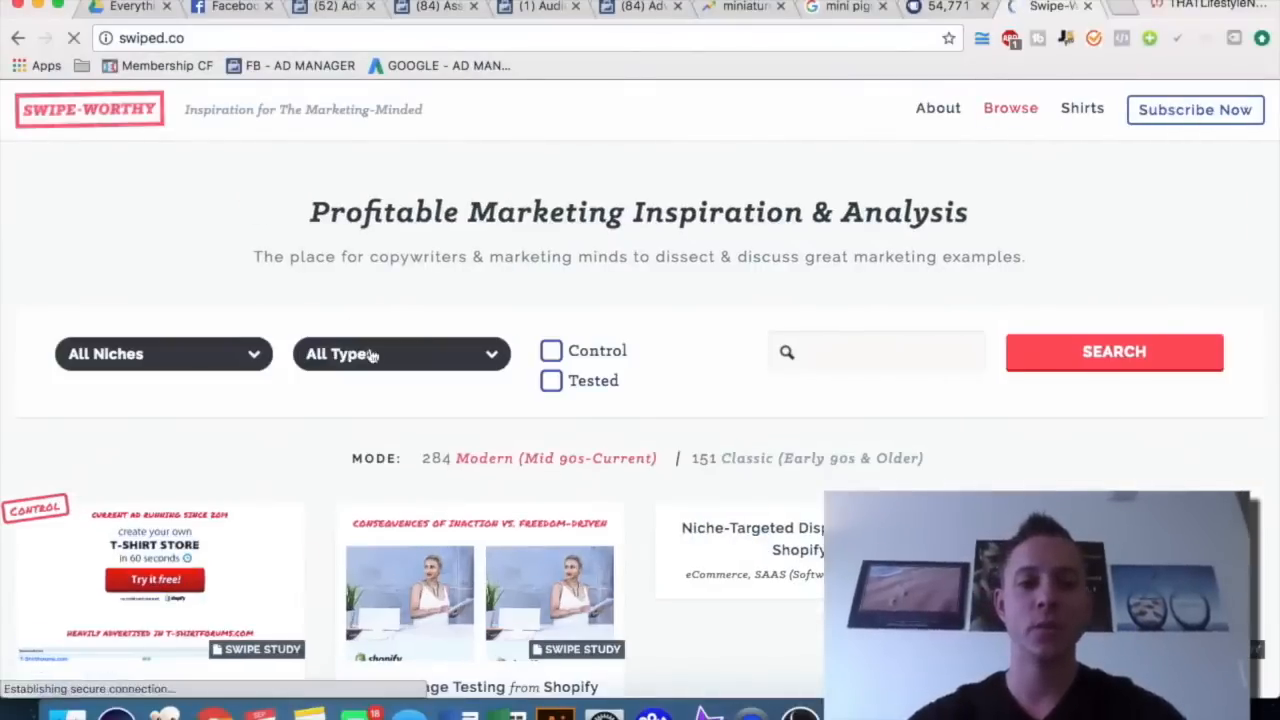
- Filter the marketing examples by the Facebook Ad type
{"action": "left_click", "coordinate": [460, 355]}
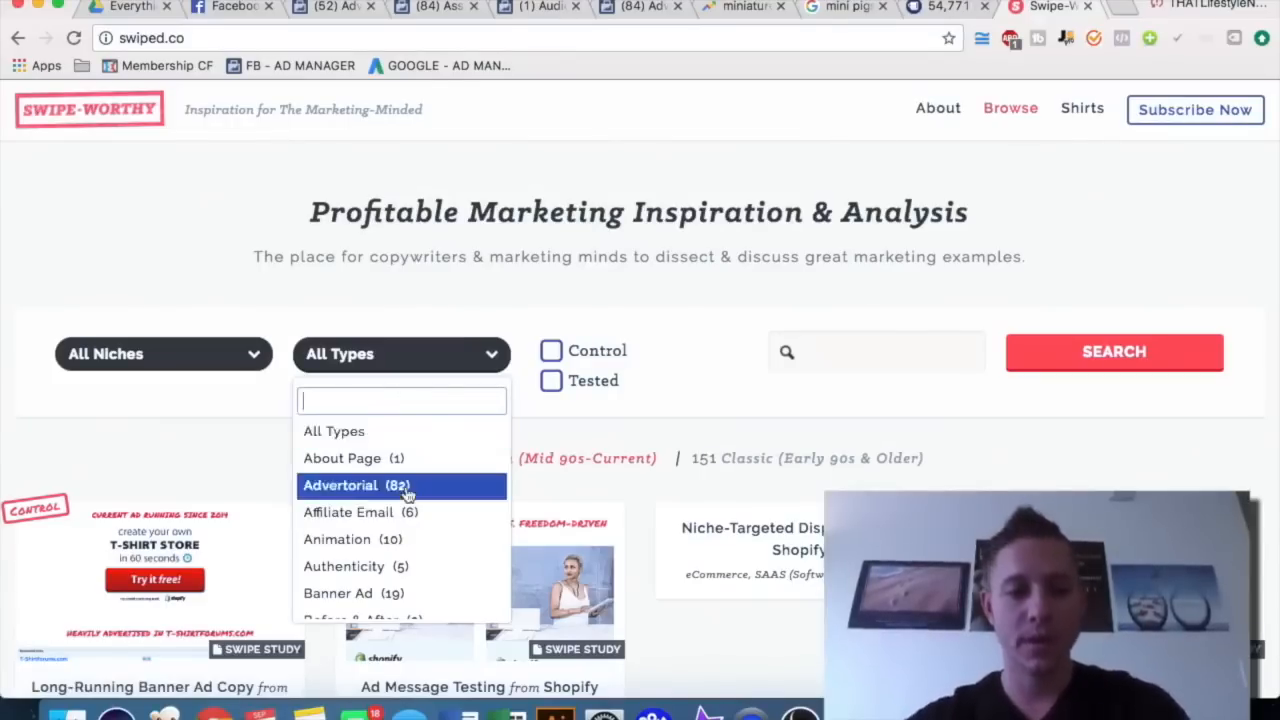
{"action": "scroll", "coordinate": [408, 488], "scroll_direction": "down", "scroll_amount": 6}
{"action": "scroll", "coordinate": [408, 494], "scroll_direction": "down", "scroll_amount": 4}
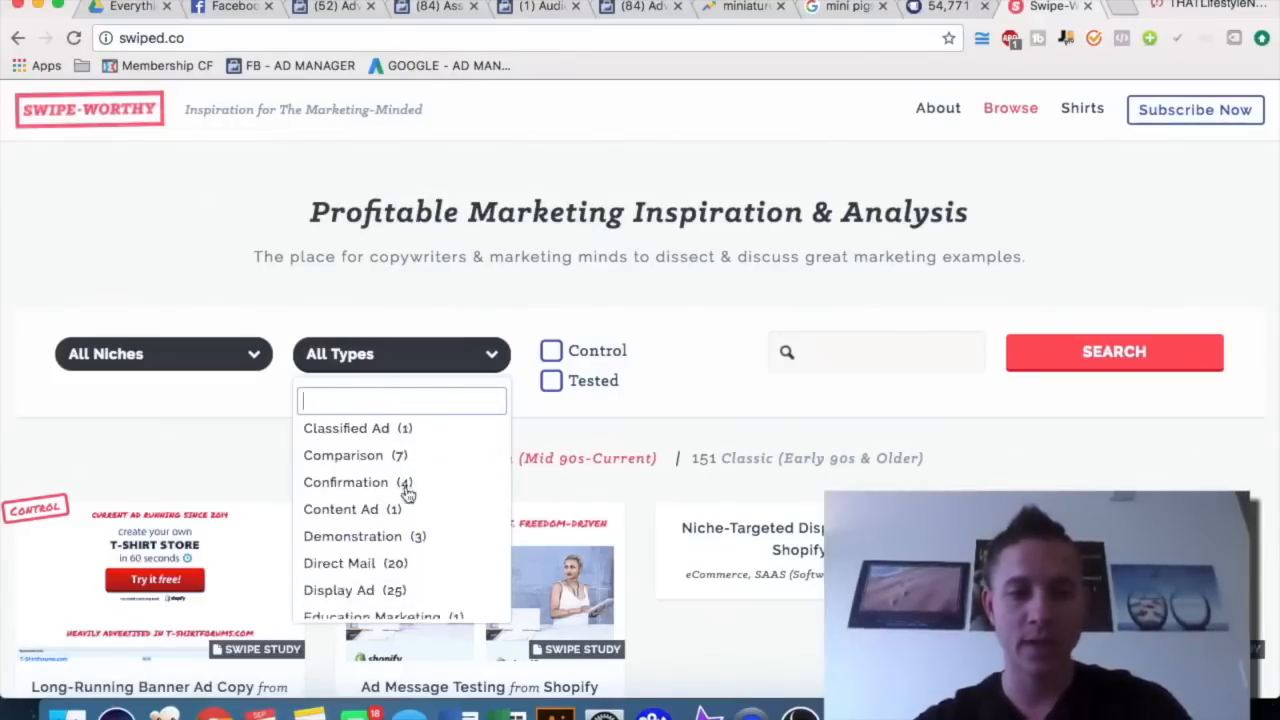
{"action": "scroll", "coordinate": [408, 494], "scroll_direction": "up", "scroll_amount": 2}
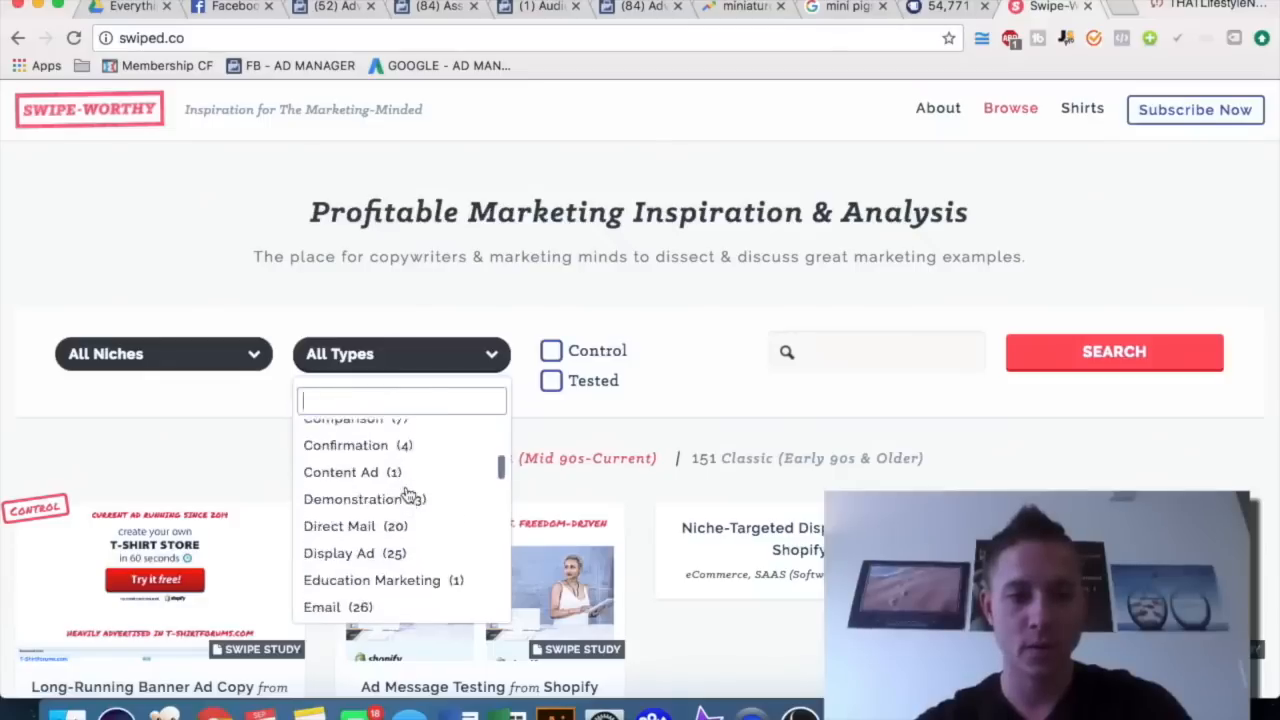
{"action": "scroll", "coordinate": [408, 494], "scroll_direction": "down", "scroll_amount": 5}
{"action": "scroll", "coordinate": [408, 494], "scroll_direction": "down", "scroll_amount": 2}
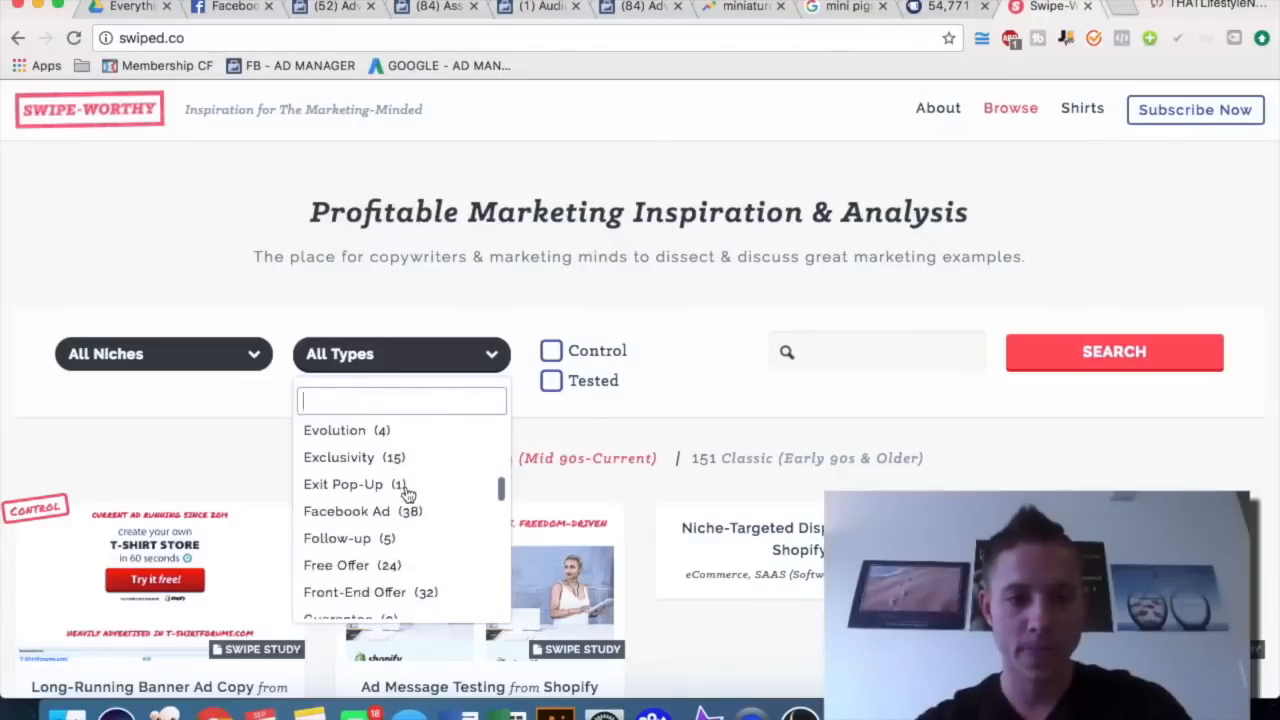
{"action": "left_click", "coordinate": [370, 508]}
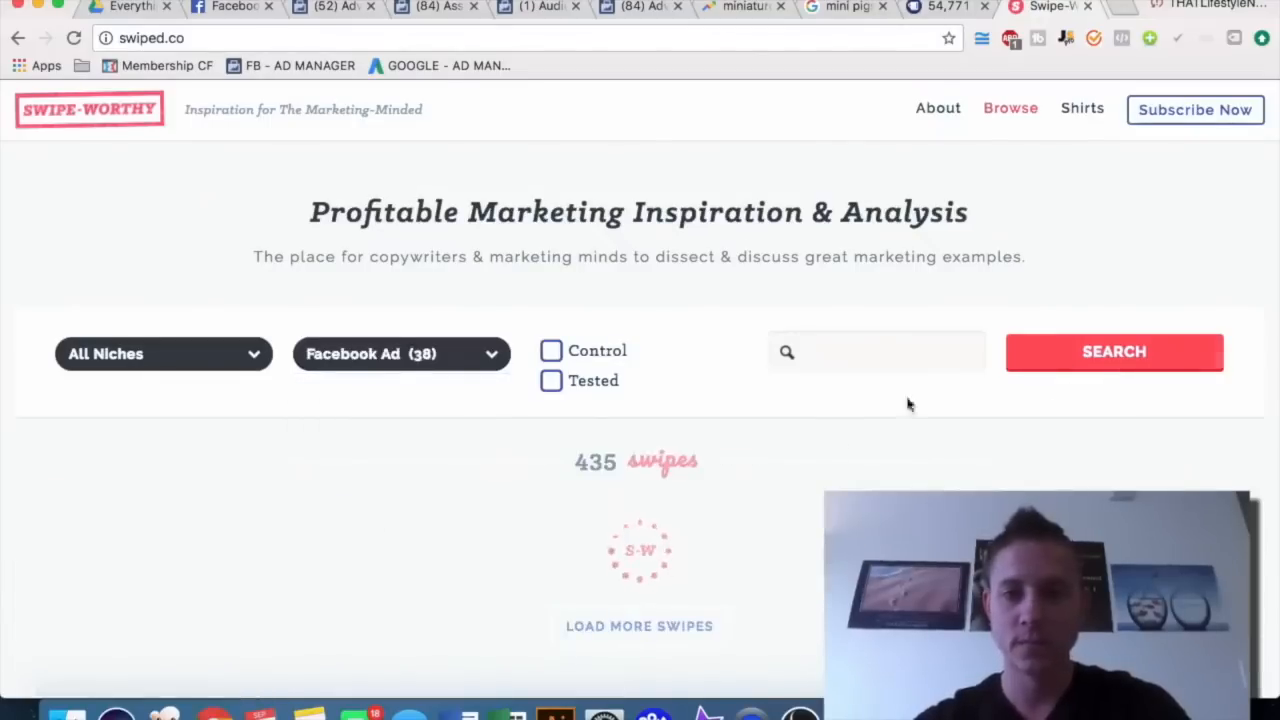
- Open the swipe study on the male/female targeted Facebook ads from Tai Lopez
{"action": "scroll", "coordinate": [831, 449], "scroll_direction": "down", "scroll_amount": 2}
{"action": "scroll", "coordinate": [677, 379], "scroll_direction": "down", "scroll_amount": 4}
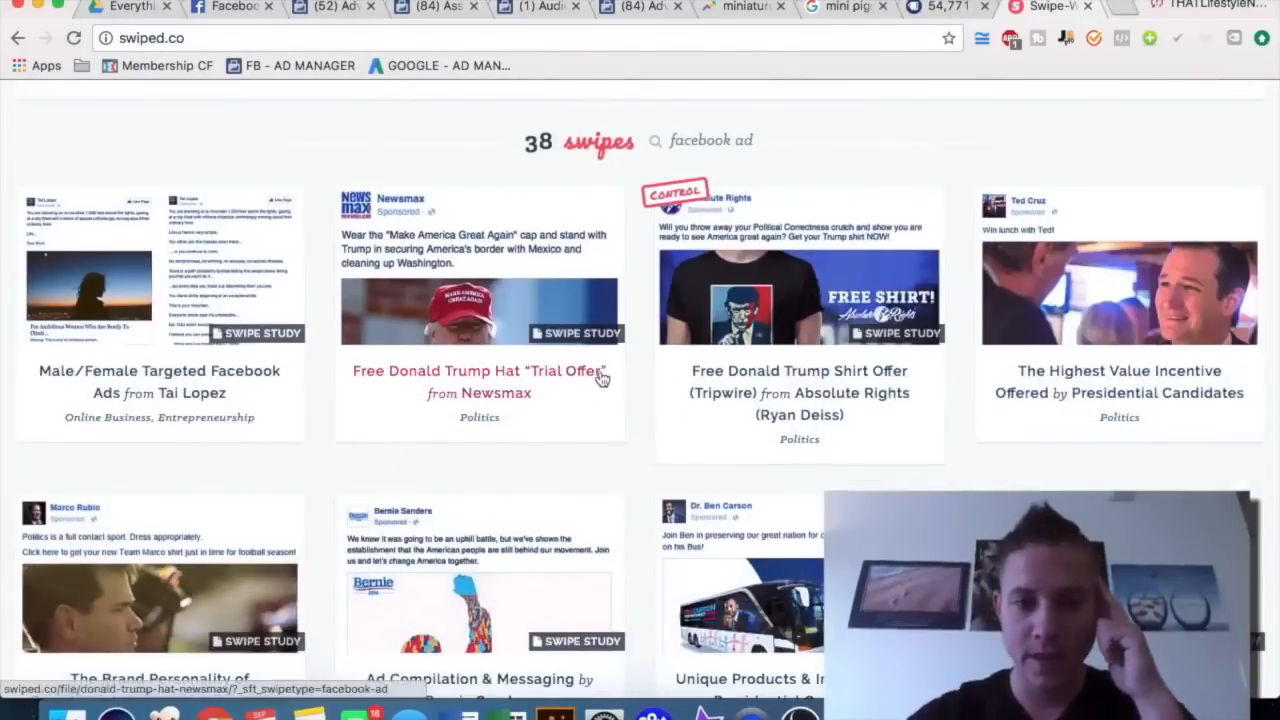
{"action": "left_click", "coordinate": [205, 390]}
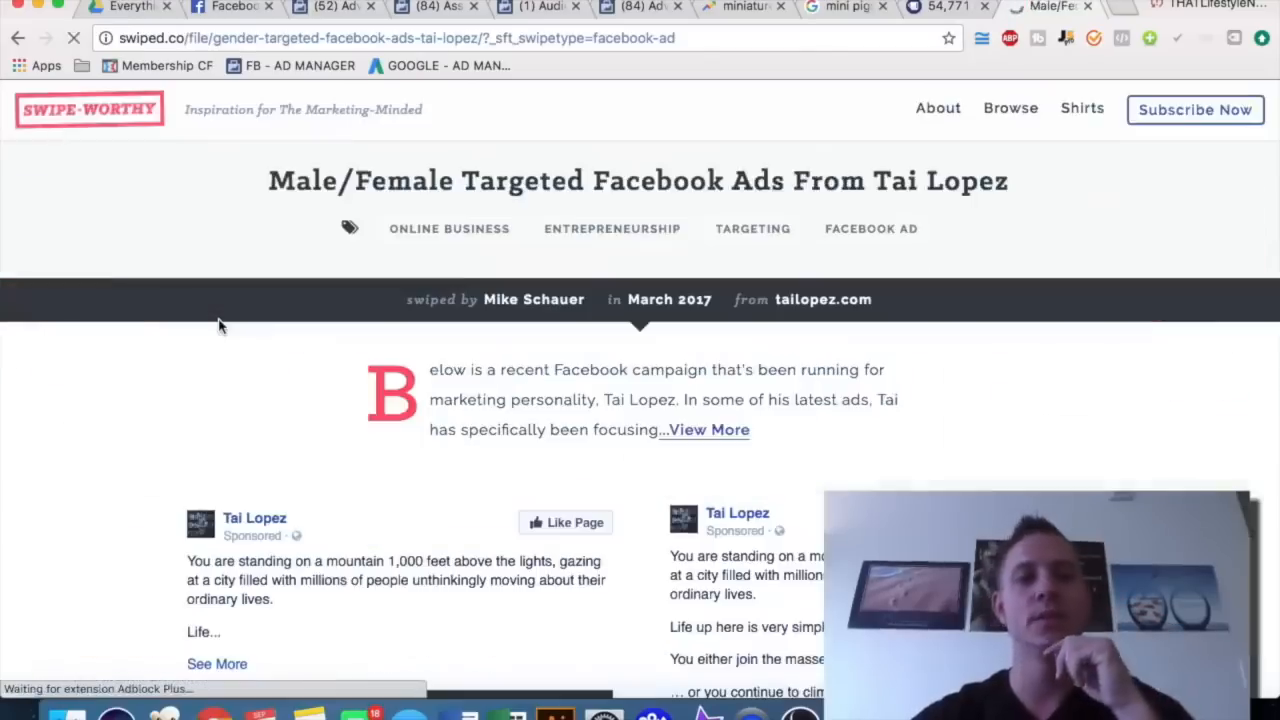
- Examine the annotated women's and men's ads in the study, including their copy, images, headlines and analyst comments
{"action": "scroll", "coordinate": [220, 327], "scroll_direction": "down", "scroll_amount": 3}
{"action": "scroll", "coordinate": [220, 327], "scroll_direction": "down", "scroll_amount": 4}
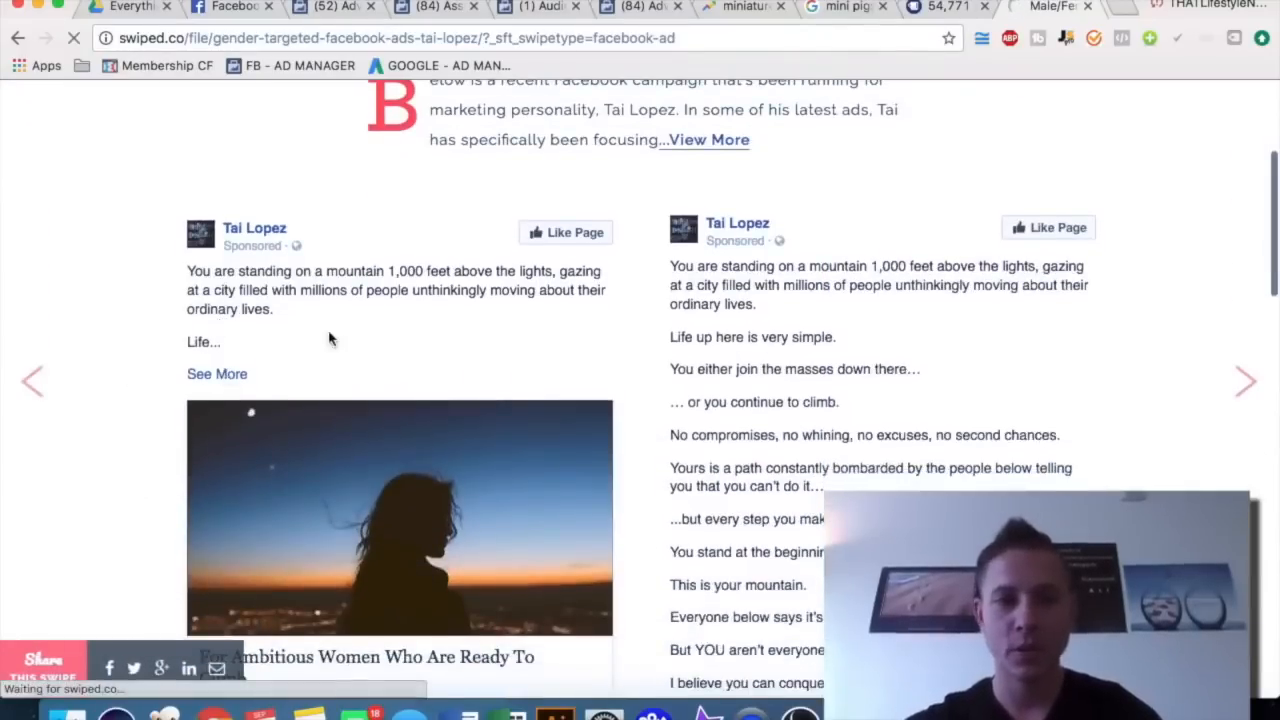
{"action": "scroll", "coordinate": [329, 337], "scroll_direction": "up", "scroll_amount": 2}
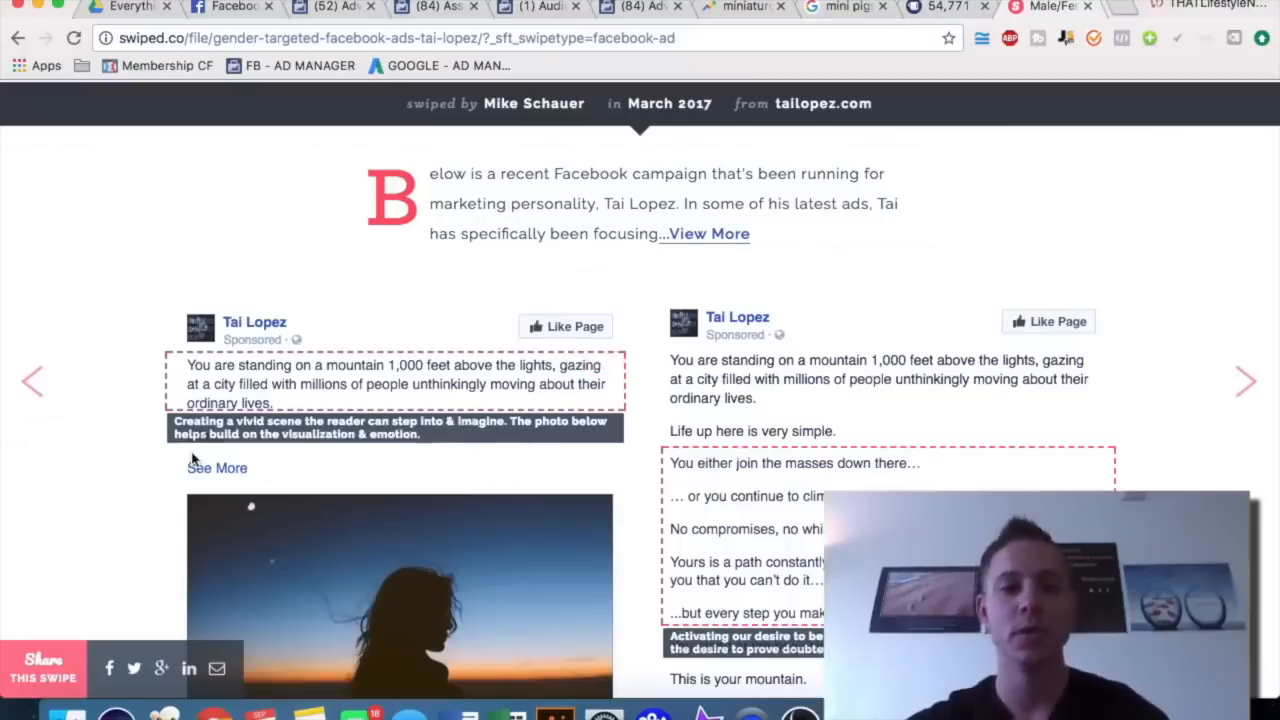
{"action": "scroll", "coordinate": [160, 463], "scroll_direction": "down", "scroll_amount": 3}
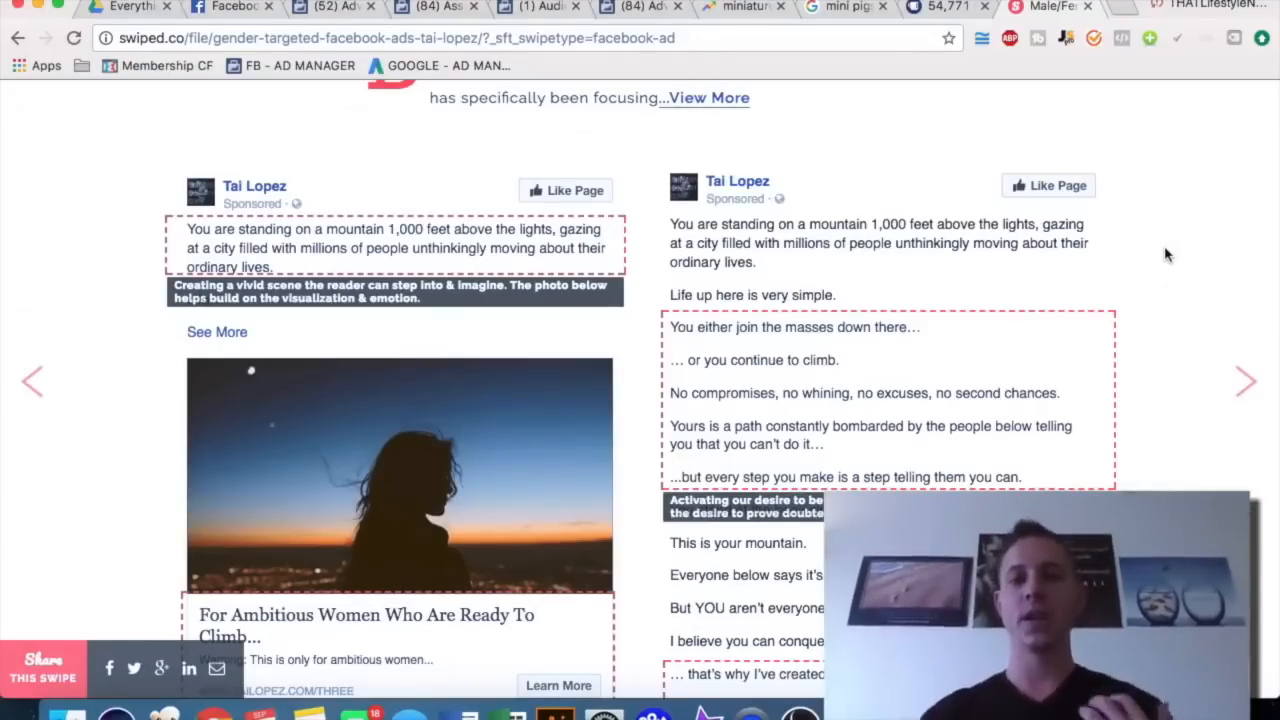
{"action": "scroll", "coordinate": [1165, 255], "scroll_direction": "down", "scroll_amount": 1}
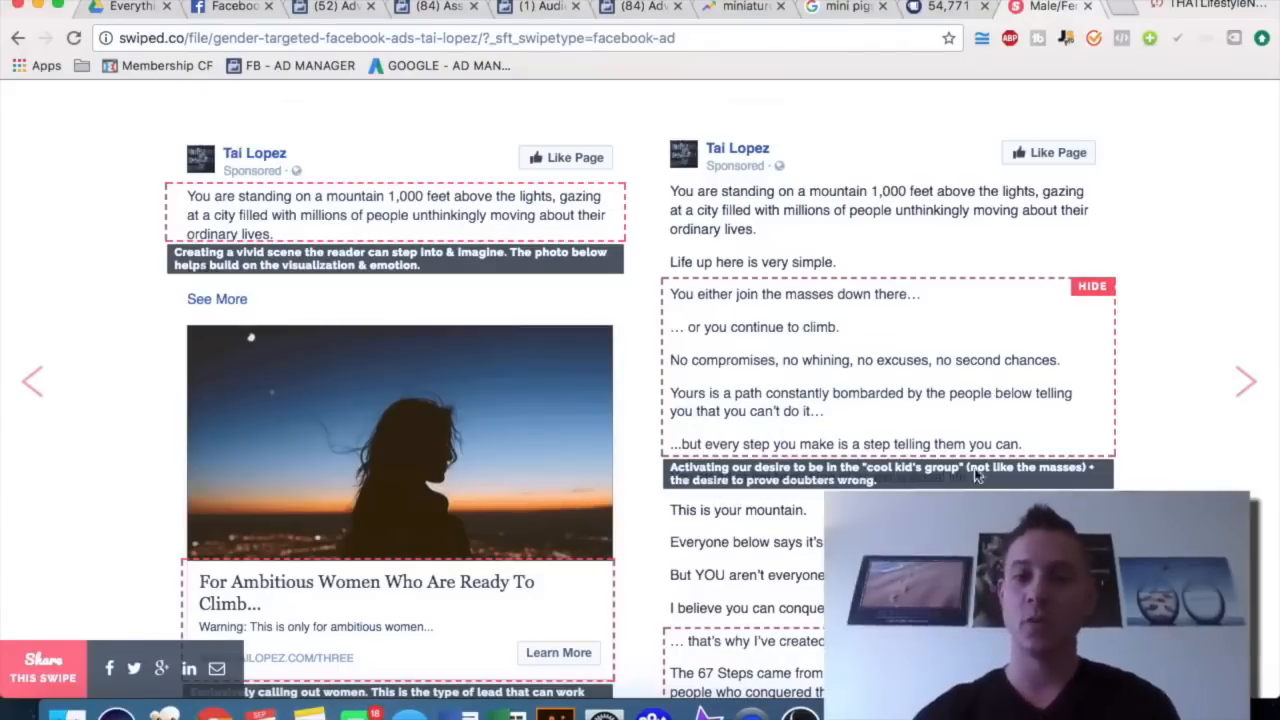
{"action": "scroll", "coordinate": [1068, 474], "scroll_direction": "down", "scroll_amount": 5}
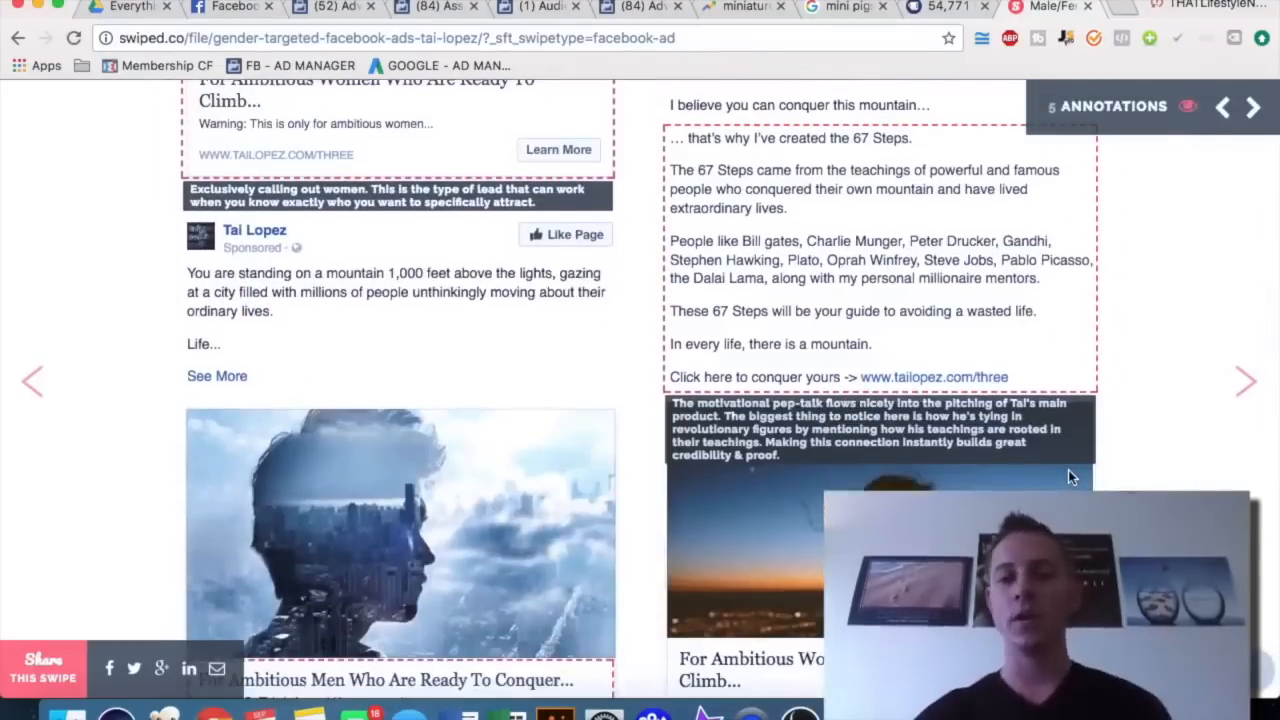
{"action": "scroll", "coordinate": [1068, 477], "scroll_direction": "down", "scroll_amount": 5}
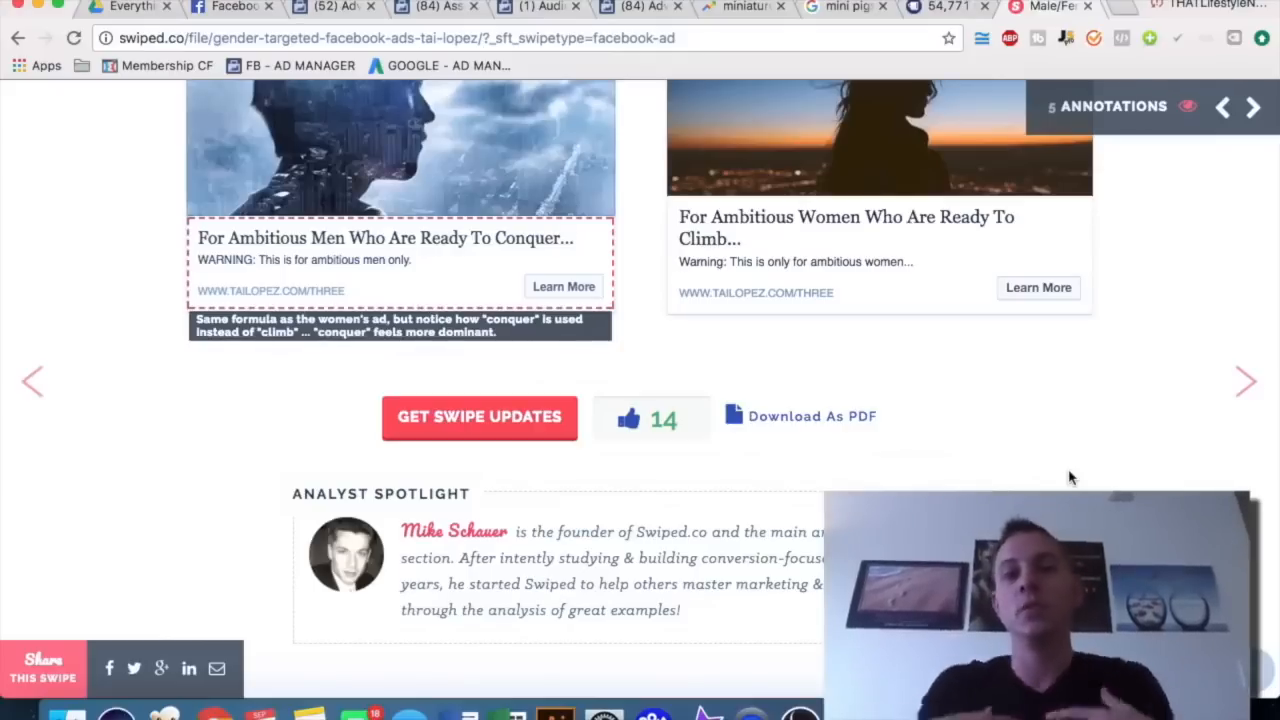
- Return to the Adverts Manager and review the advert's format, full-screen experience, images, links, text, call to action and tracking sections
{"action": "left_click", "coordinate": [641, 8]}
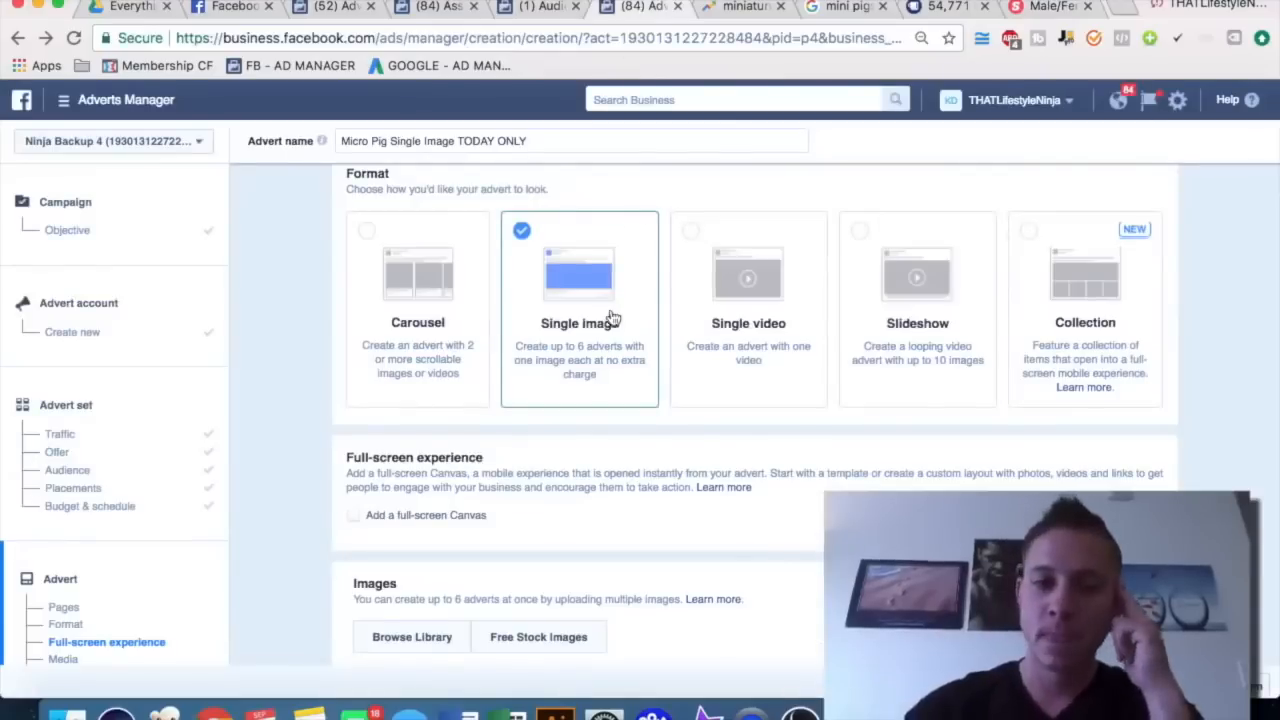
{"action": "scroll", "coordinate": [612, 318], "scroll_direction": "down", "scroll_amount": 2}
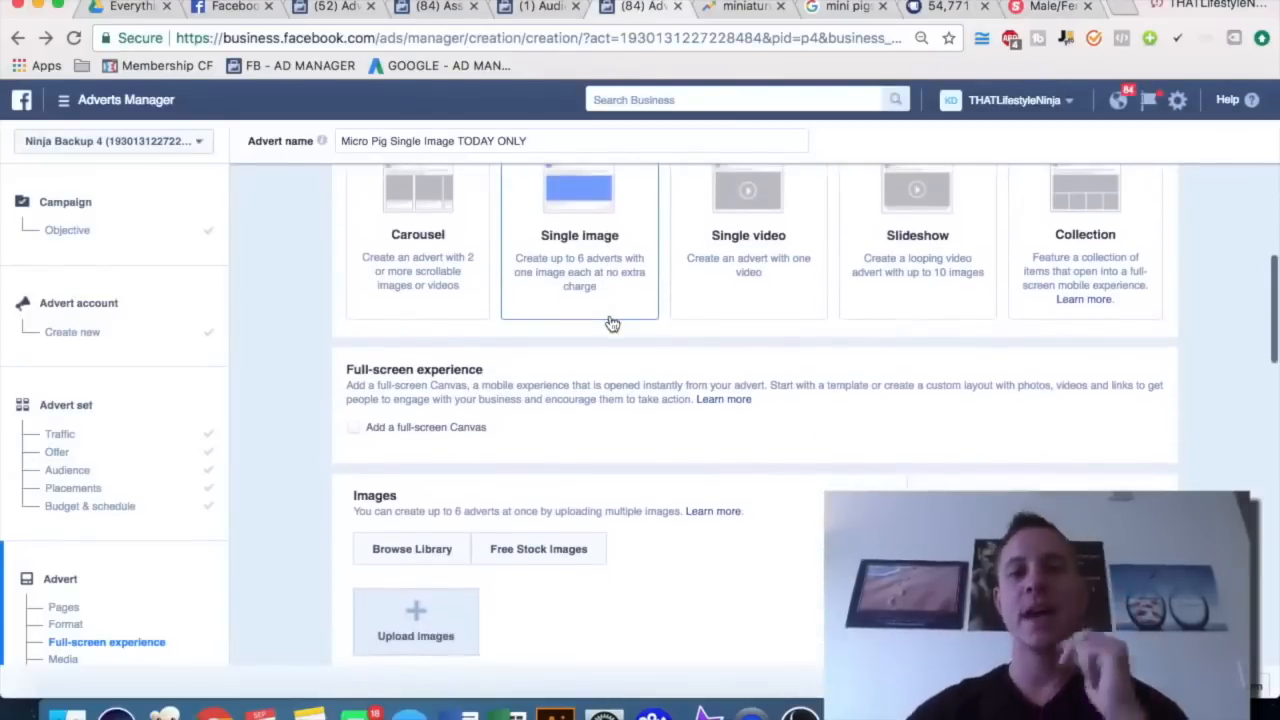
{"action": "scroll", "coordinate": [612, 323], "scroll_direction": "up", "scroll_amount": 2}
{"action": "scroll", "coordinate": [612, 323], "scroll_direction": "down", "scroll_amount": 1}
{"action": "scroll", "coordinate": [612, 323], "scroll_direction": "down", "scroll_amount": 4}
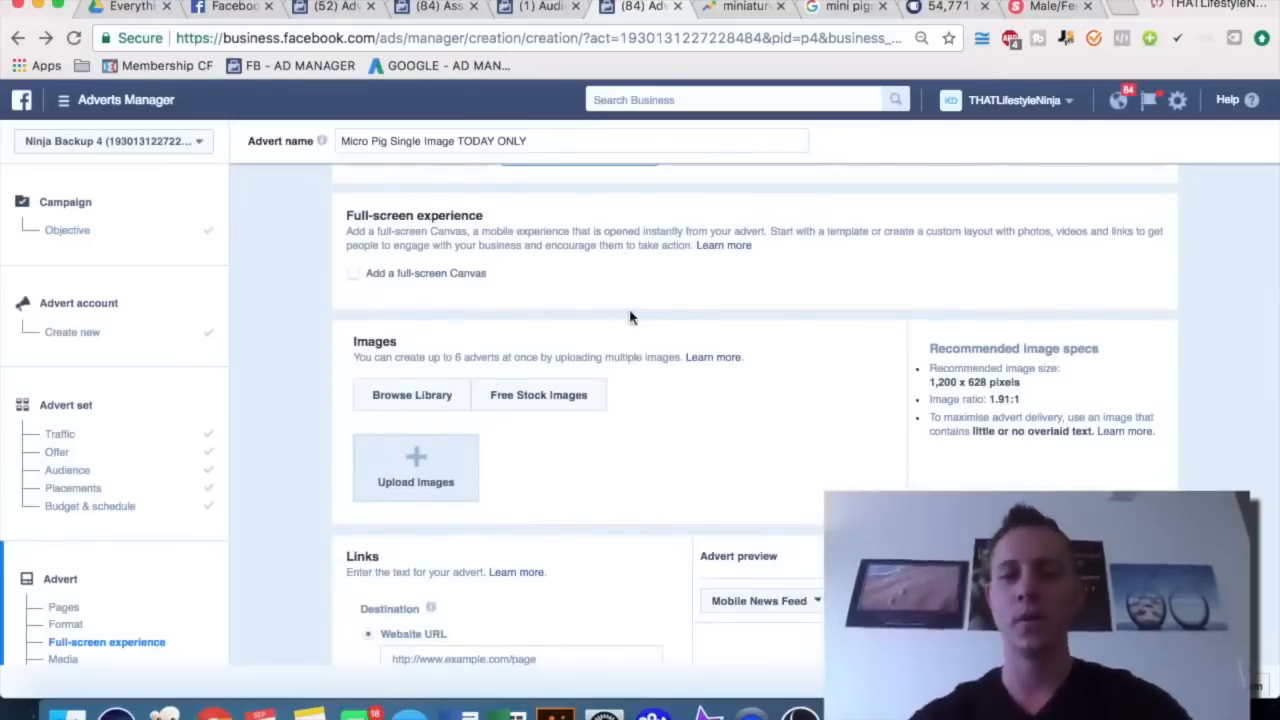
{"action": "scroll", "coordinate": [682, 287], "scroll_direction": "down", "scroll_amount": 1}
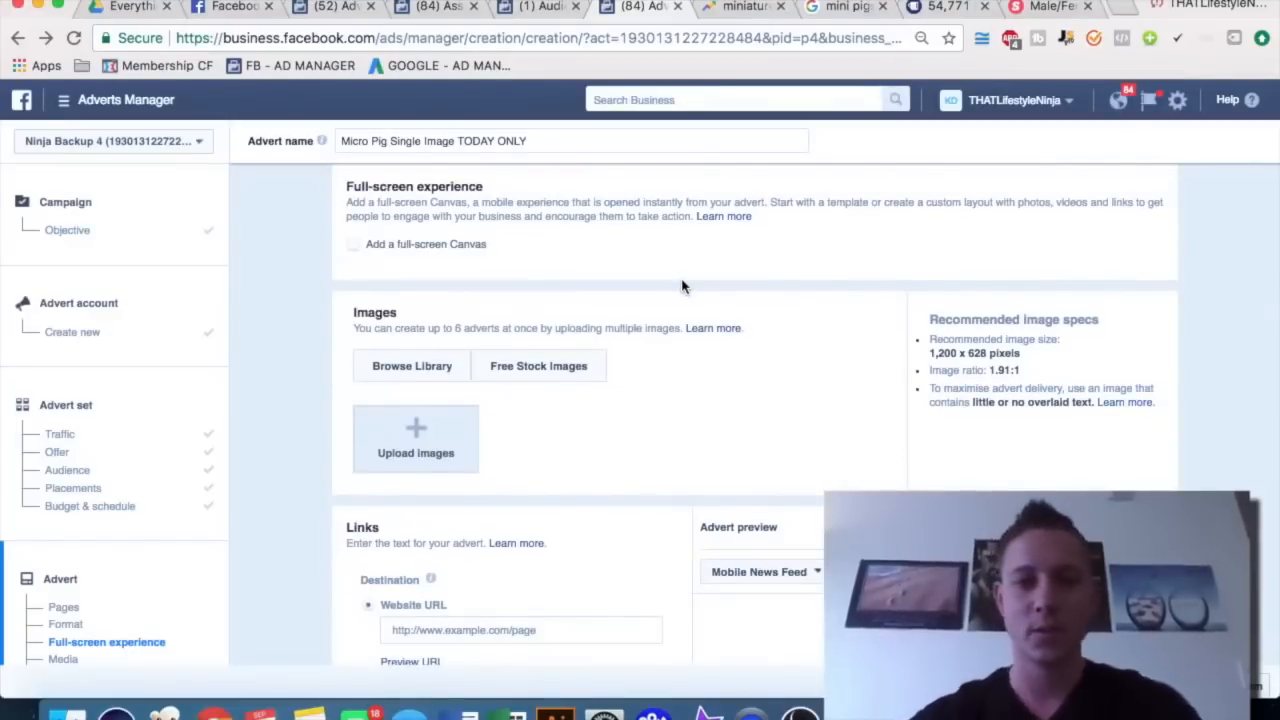
{"action": "scroll", "coordinate": [682, 287], "scroll_direction": "down", "scroll_amount": 1}
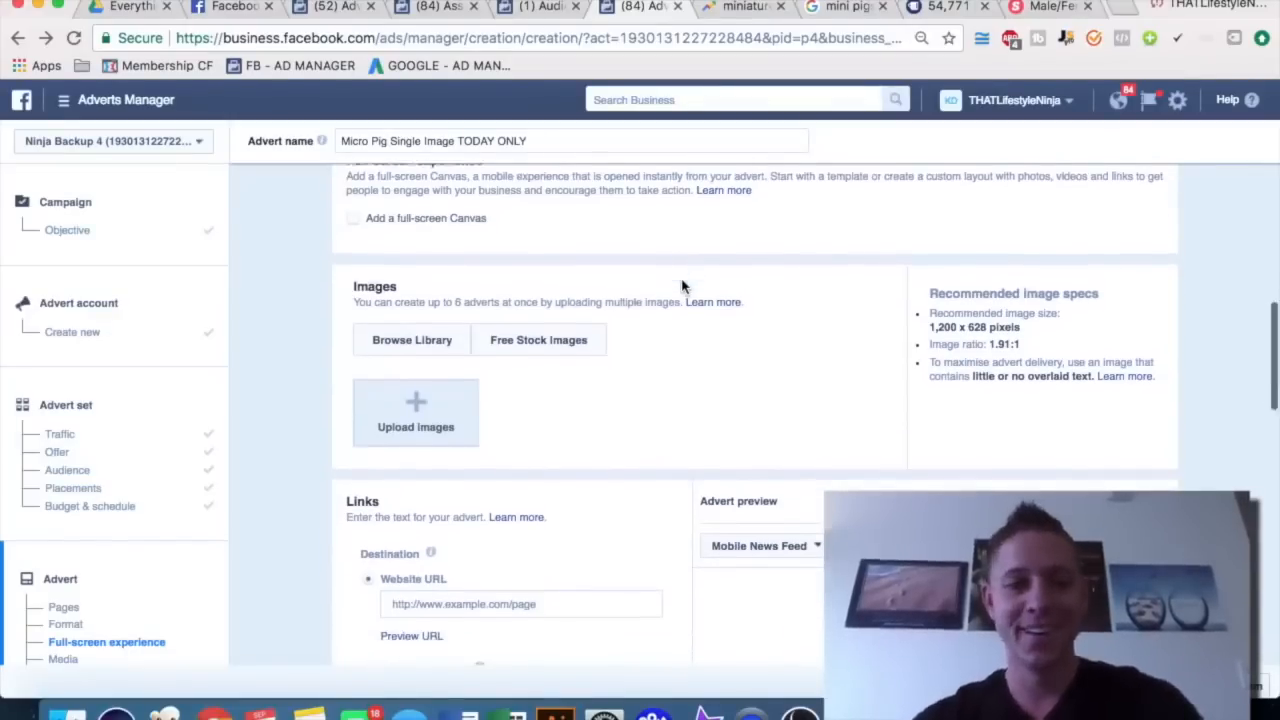
{"action": "scroll", "coordinate": [682, 287], "scroll_direction": "up", "scroll_amount": 5}
{"action": "scroll", "coordinate": [594, 465], "scroll_direction": "down", "scroll_amount": 10}
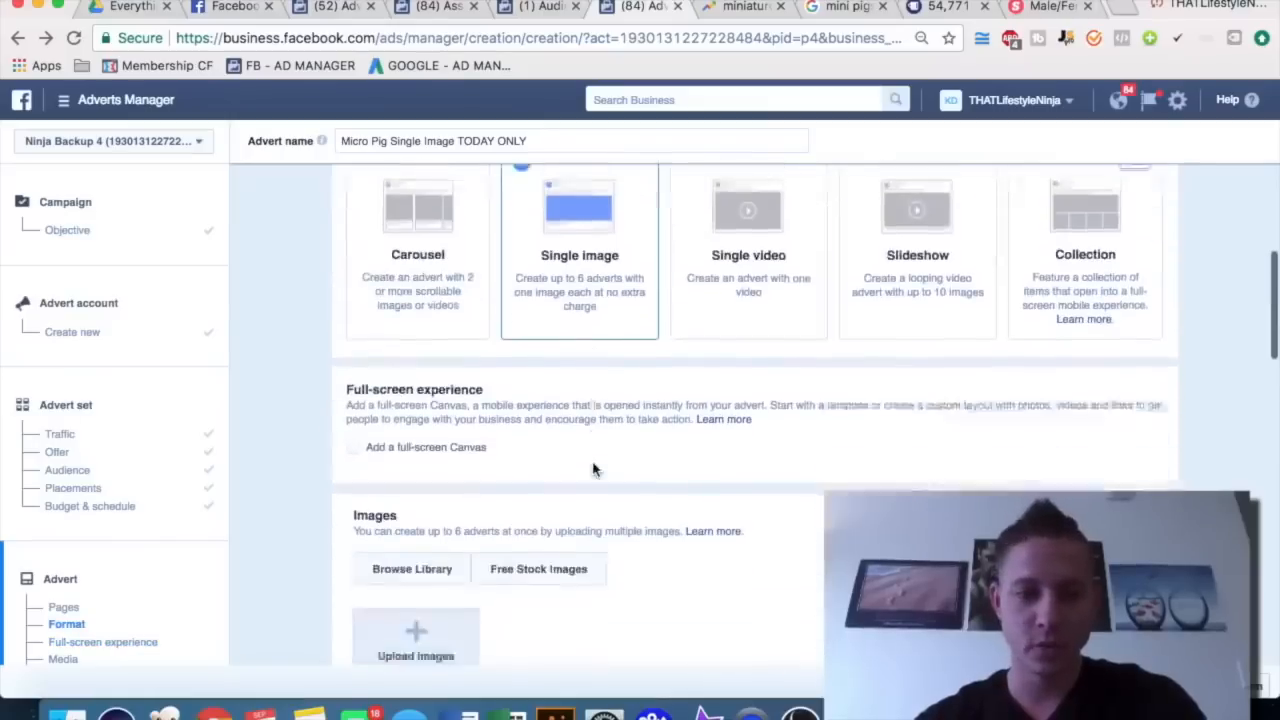
{"action": "scroll", "coordinate": [593, 459], "scroll_direction": "down", "scroll_amount": 1}
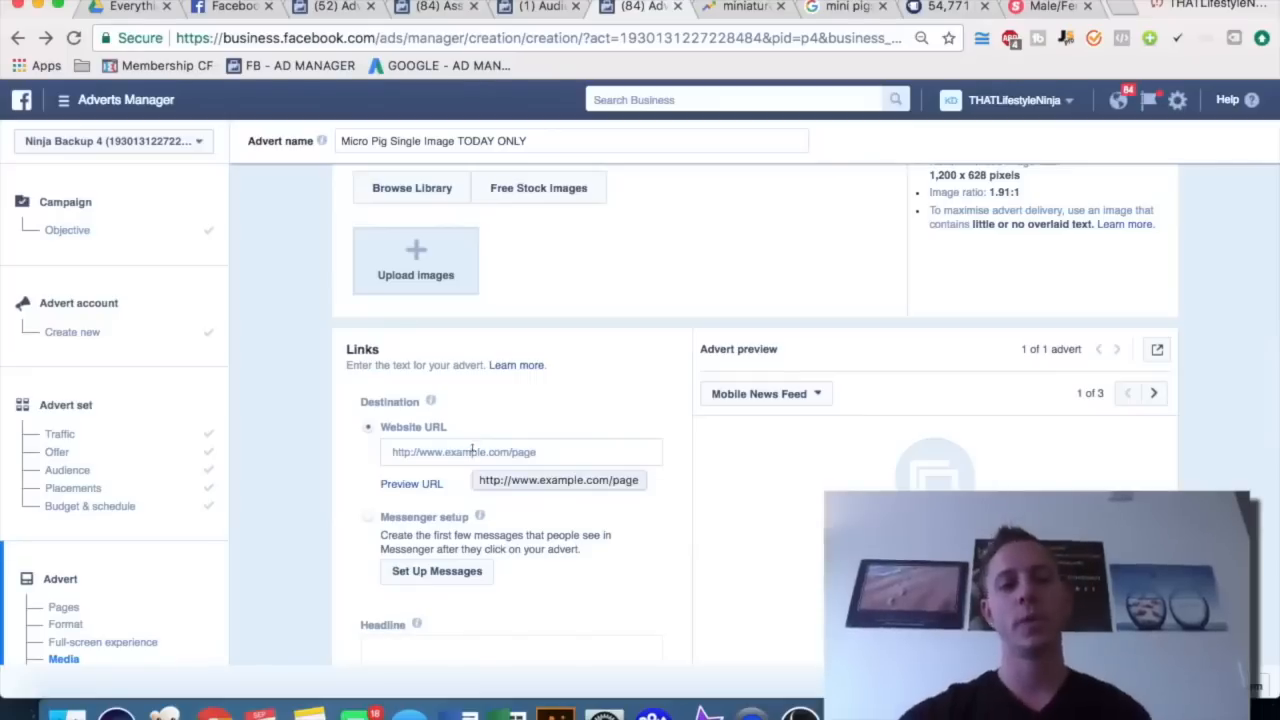
{"action": "scroll", "coordinate": [471, 451], "scroll_direction": "down", "scroll_amount": 9}
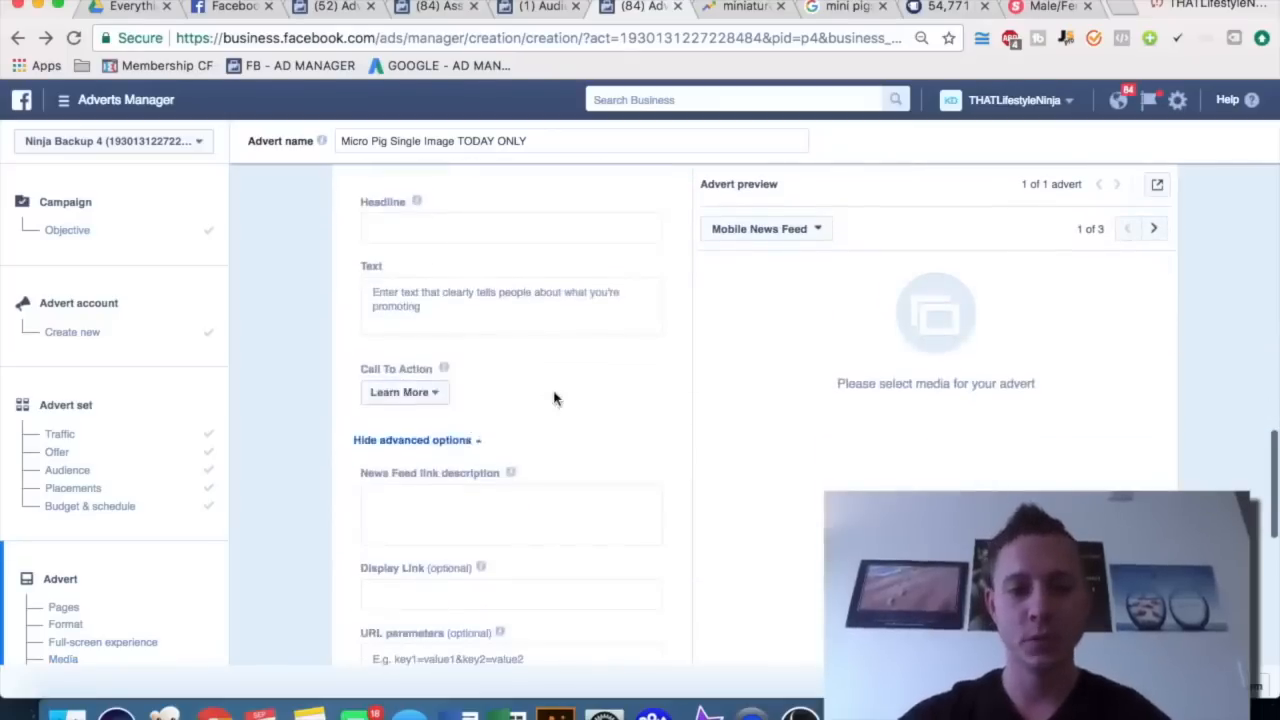
{"action": "scroll", "coordinate": [555, 398], "scroll_direction": "down", "scroll_amount": 9}
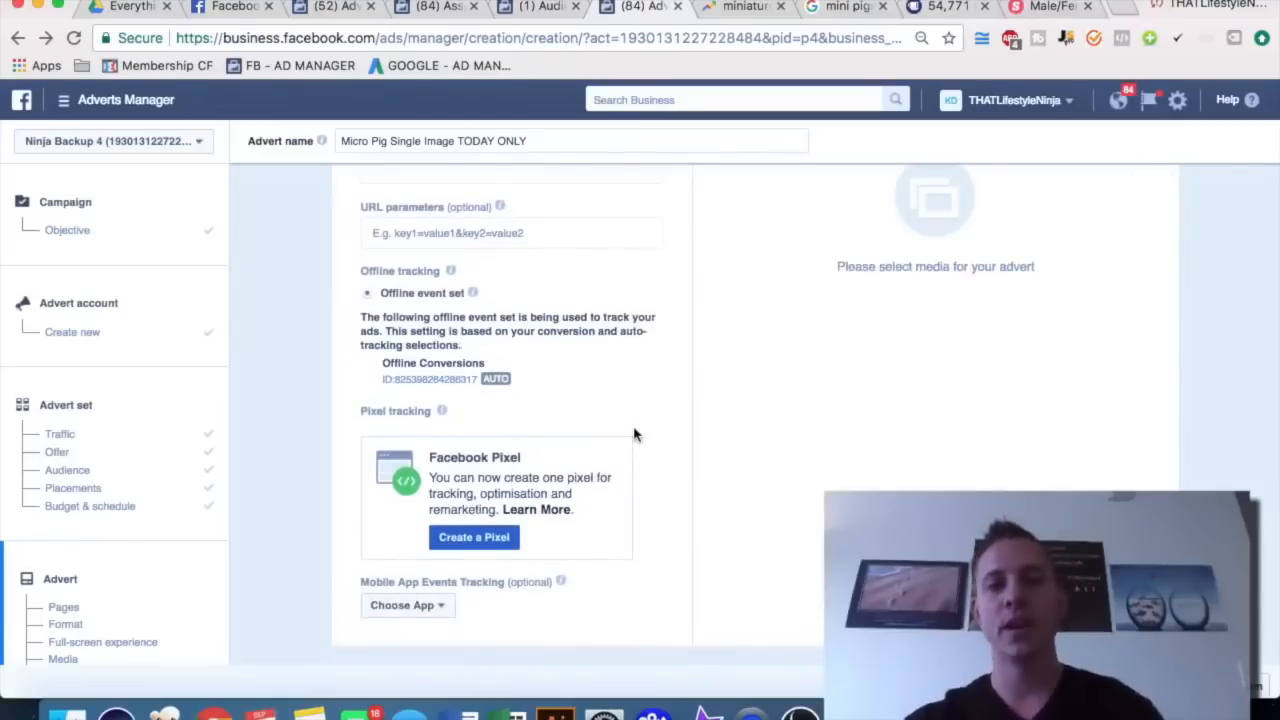
{"action": "scroll", "coordinate": [634, 435], "scroll_direction": "up", "scroll_amount": 1}
{"action": "scroll", "coordinate": [634, 435], "scroll_direction": "up", "scroll_amount": 1}
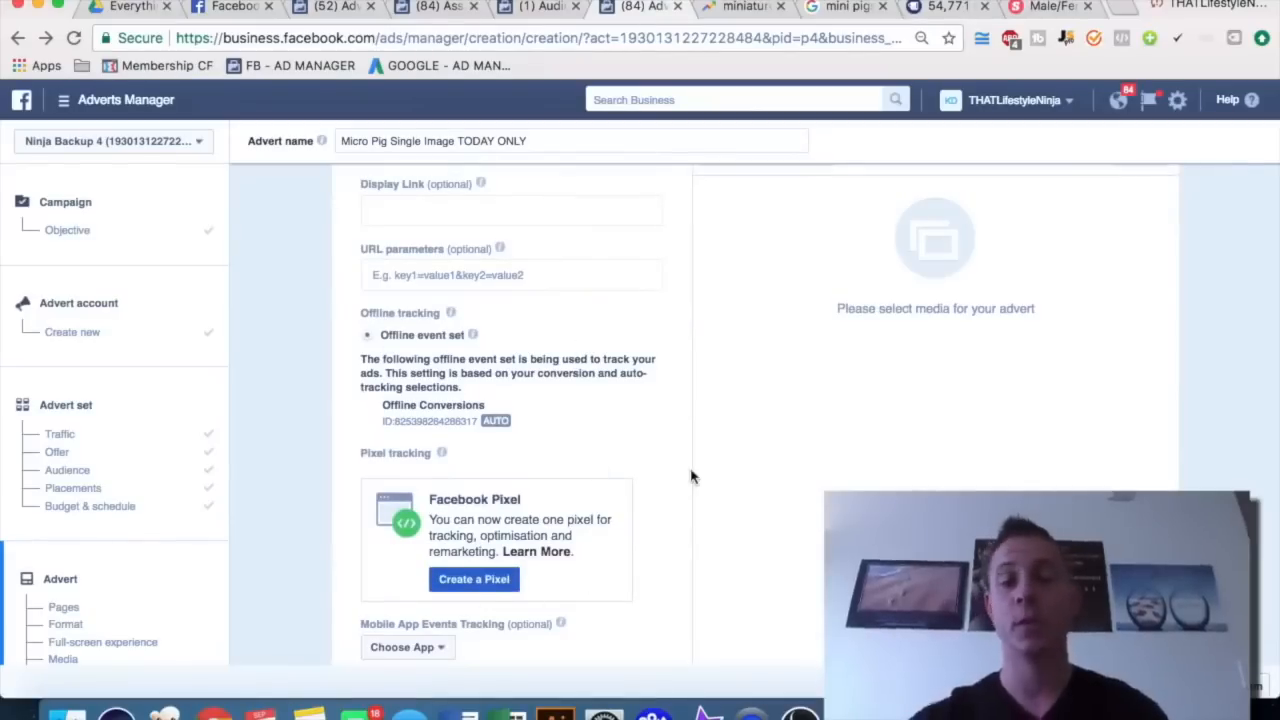
{"action": "scroll", "coordinate": [690, 477], "scroll_direction": "up", "scroll_amount": 15}
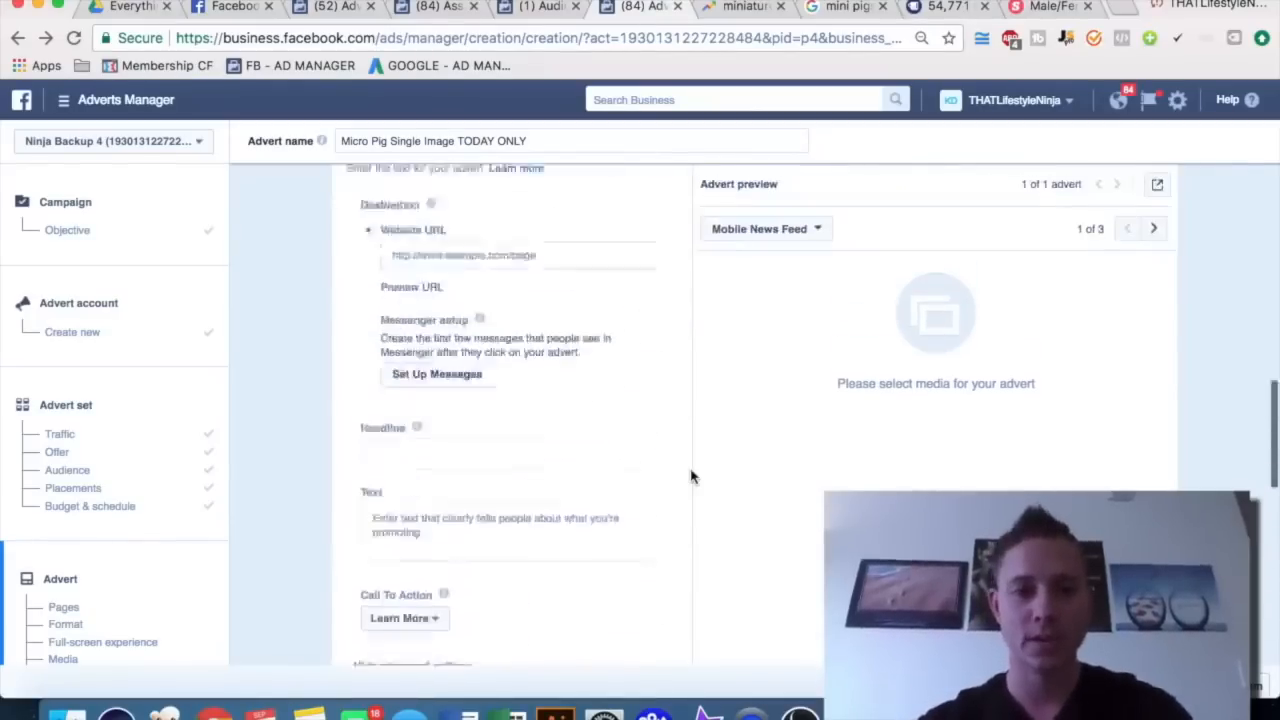
{"action": "scroll", "coordinate": [620, 318], "scroll_direction": "down", "scroll_amount": 1}
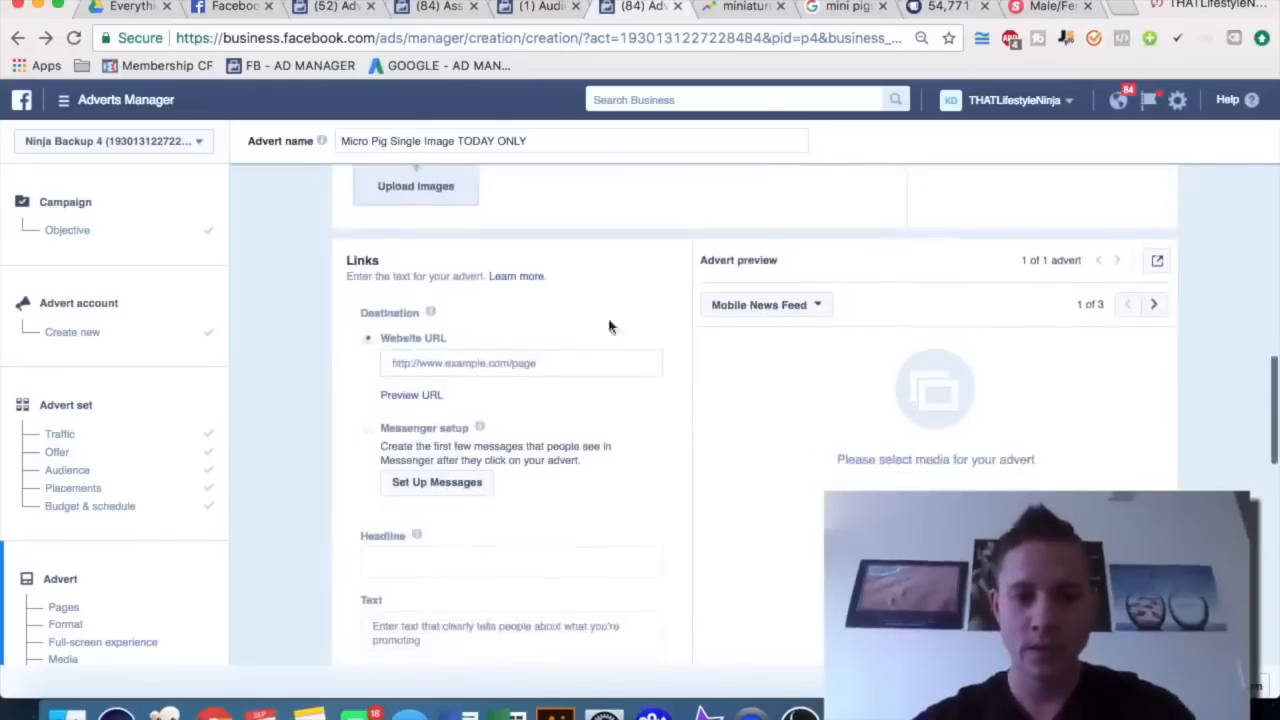
{"action": "left_click", "coordinate": [520, 362]}
{"action": "type", "text": "www.micropig.com"}
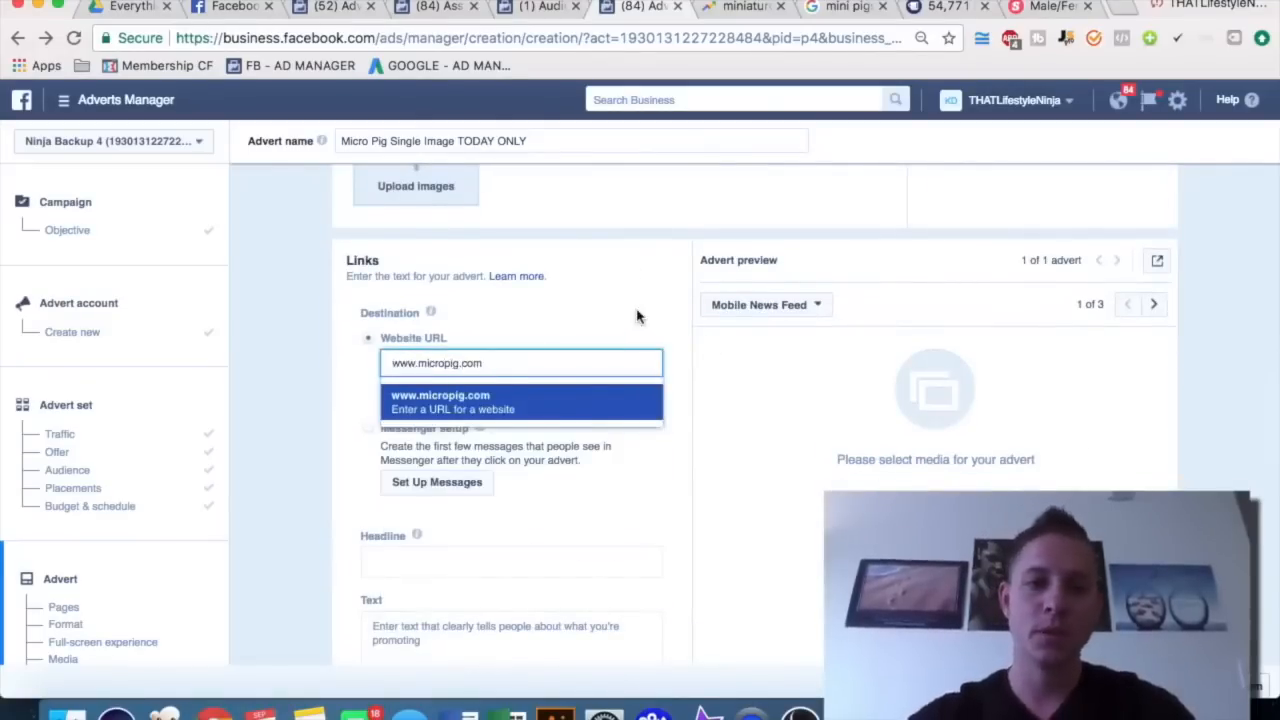
{"action": "key", "text": "Return"}
{"action": "scroll", "coordinate": [580, 438], "scroll_direction": "down", "scroll_amount": 1}
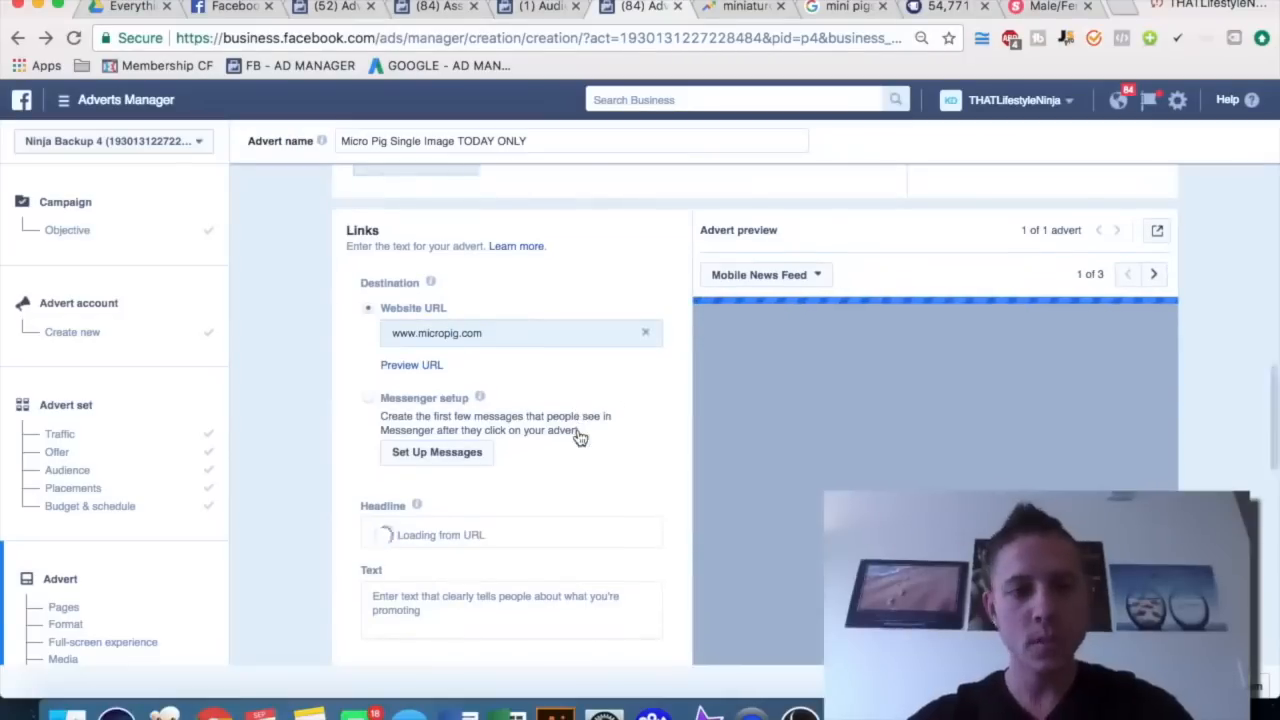
- Review the advert's headline and text fields, and switch to the AdEspresso Facebook ad examples page
{"action": "scroll", "coordinate": [542, 480], "scroll_direction": "down", "scroll_amount": 1}
{"action": "scroll", "coordinate": [457, 520], "scroll_direction": "down", "scroll_amount": 3}
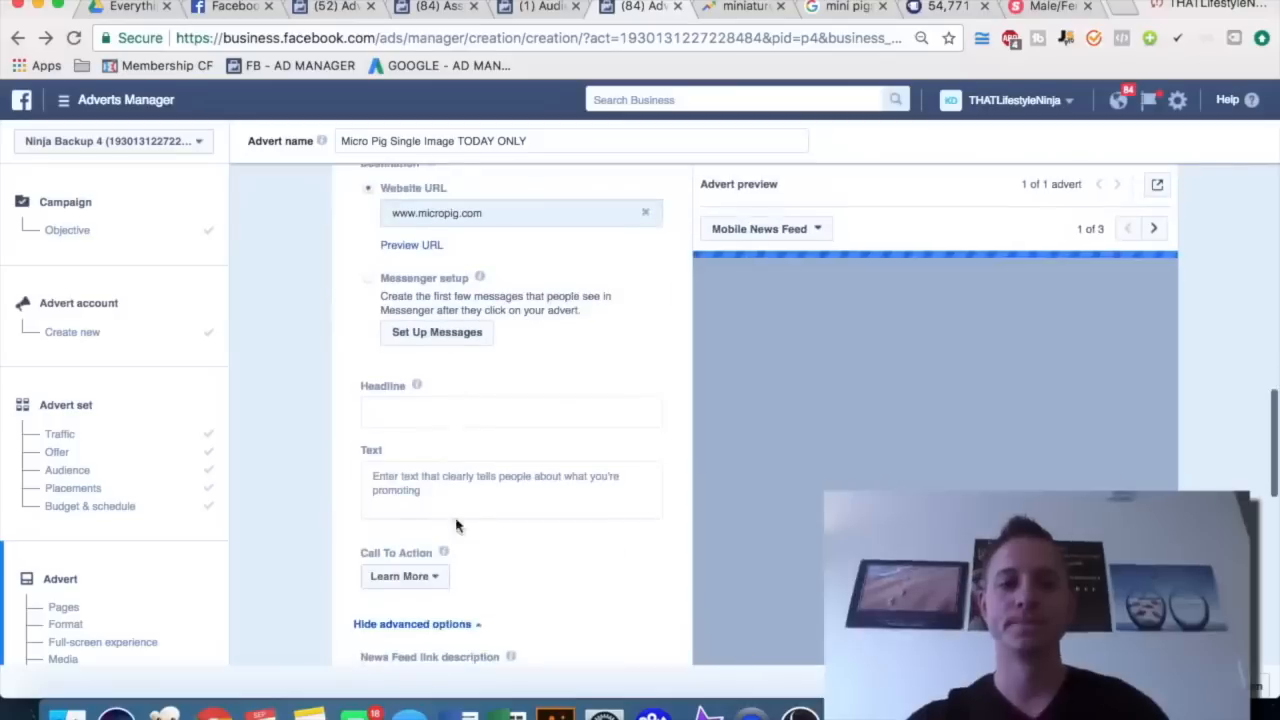
{"action": "left_click", "coordinate": [746, 8]}
{"action": "left_click", "coordinate": [833, 10]}
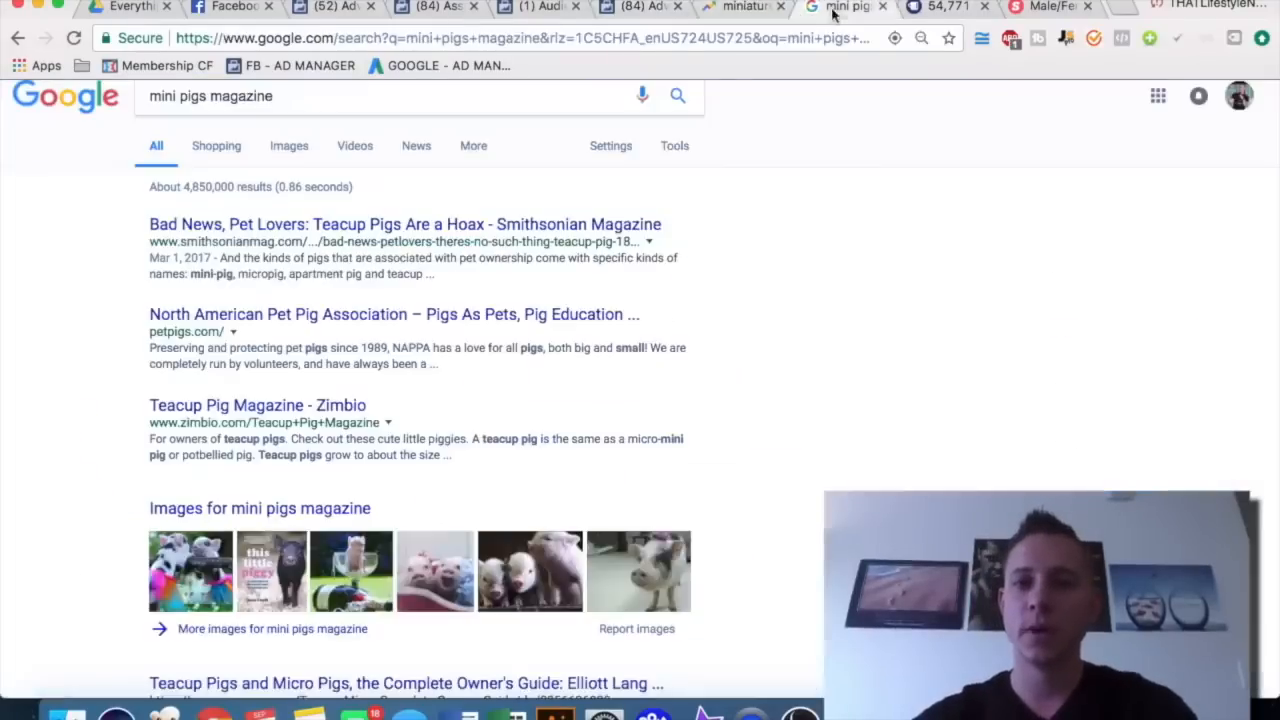
{"action": "left_click", "coordinate": [939, 8]}
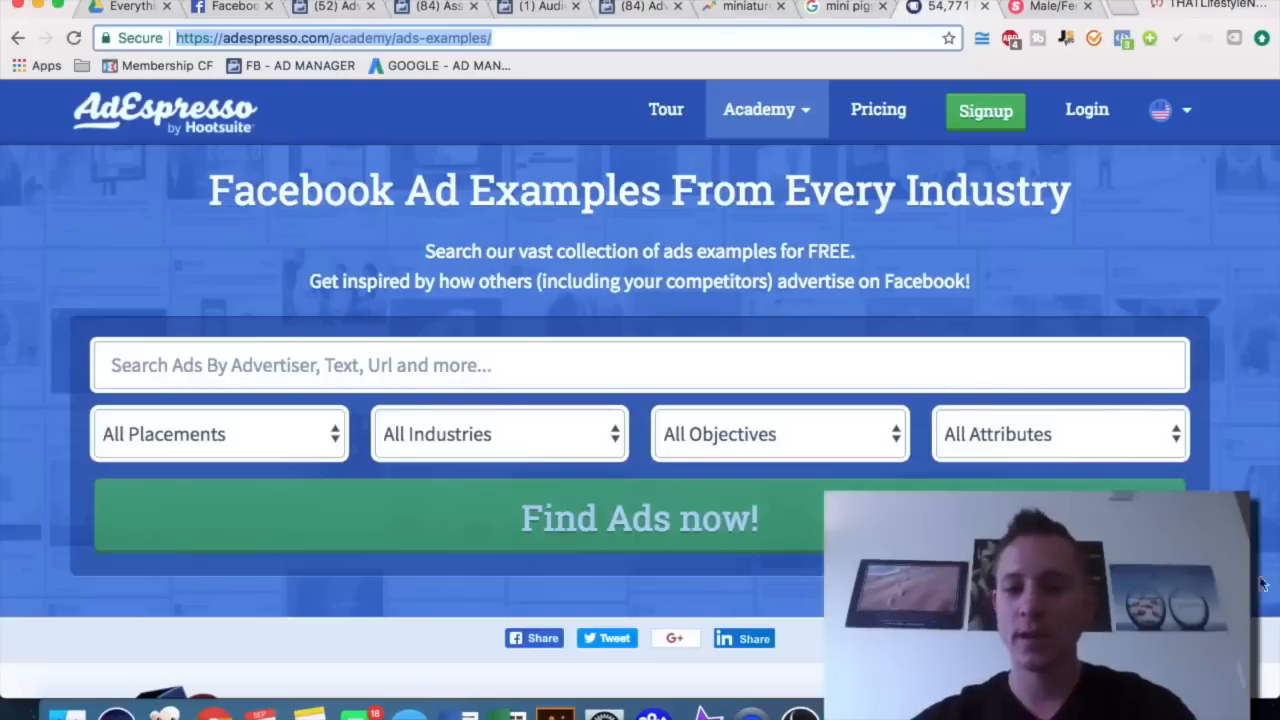
- Bring up the separate AdEspresso window and search the Facebook ad examples for "puppies"
{"action": "left_click_drag", "start_coordinate": [1275, 341], "coordinate": [641, 341]}
{"action": "scroll", "coordinate": [920, 363], "scroll_direction": "up", "scroll_amount": 10}
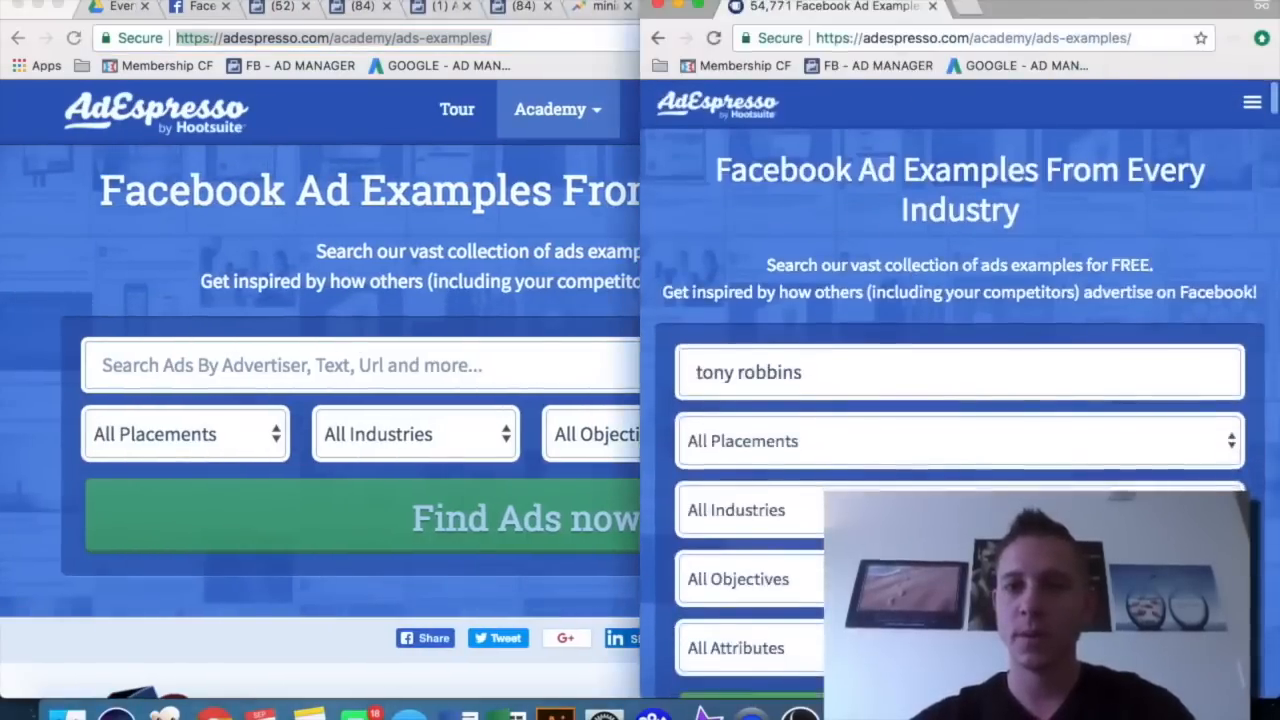
{"action": "double_click", "coordinate": [1026, 6]}
{"action": "left_click", "coordinate": [322, 360]}
{"action": "key", "text": "super+a"}
{"action": "type", "text": "puppies"}
- Examine the puppy ad examples for their copy, images and headlines, including the Puppies Make Me Happy adverts
{"action": "scroll", "coordinate": [32, 378], "scroll_direction": "down", "scroll_amount": 1}
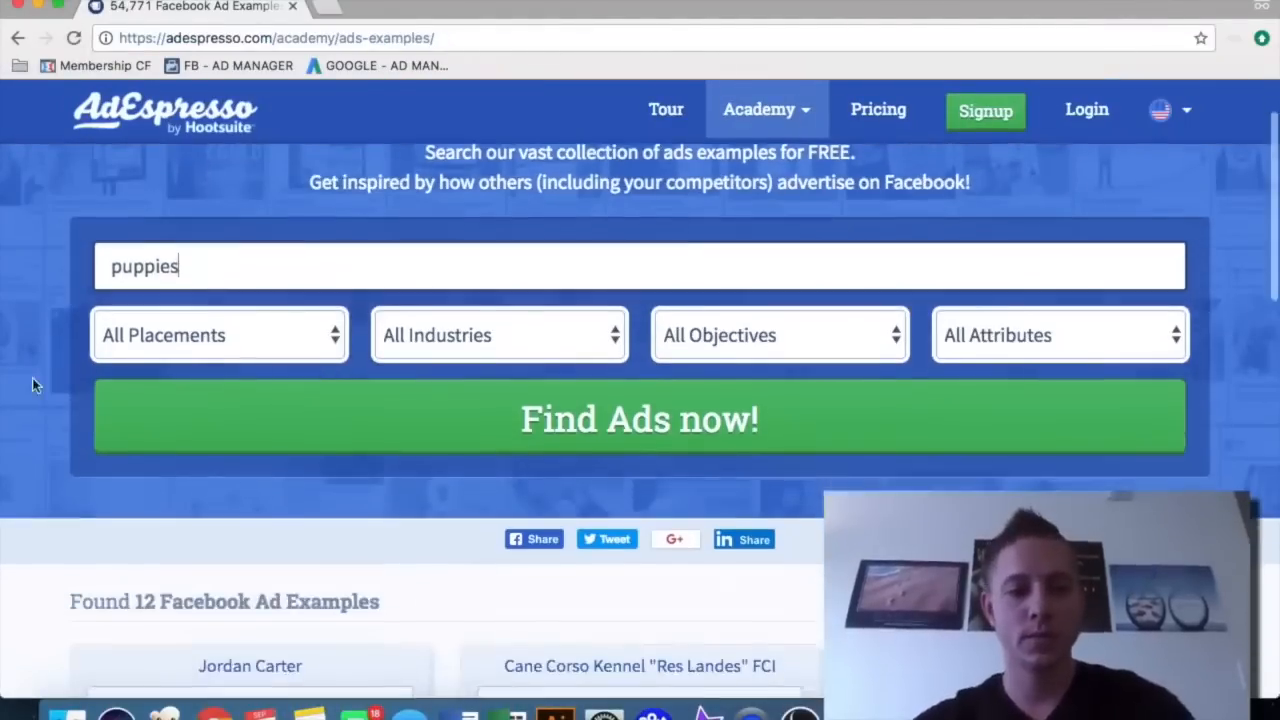
{"action": "scroll", "coordinate": [80, 450], "scroll_direction": "down", "scroll_amount": 3}
{"action": "scroll", "coordinate": [42, 413], "scroll_direction": "down", "scroll_amount": 1}
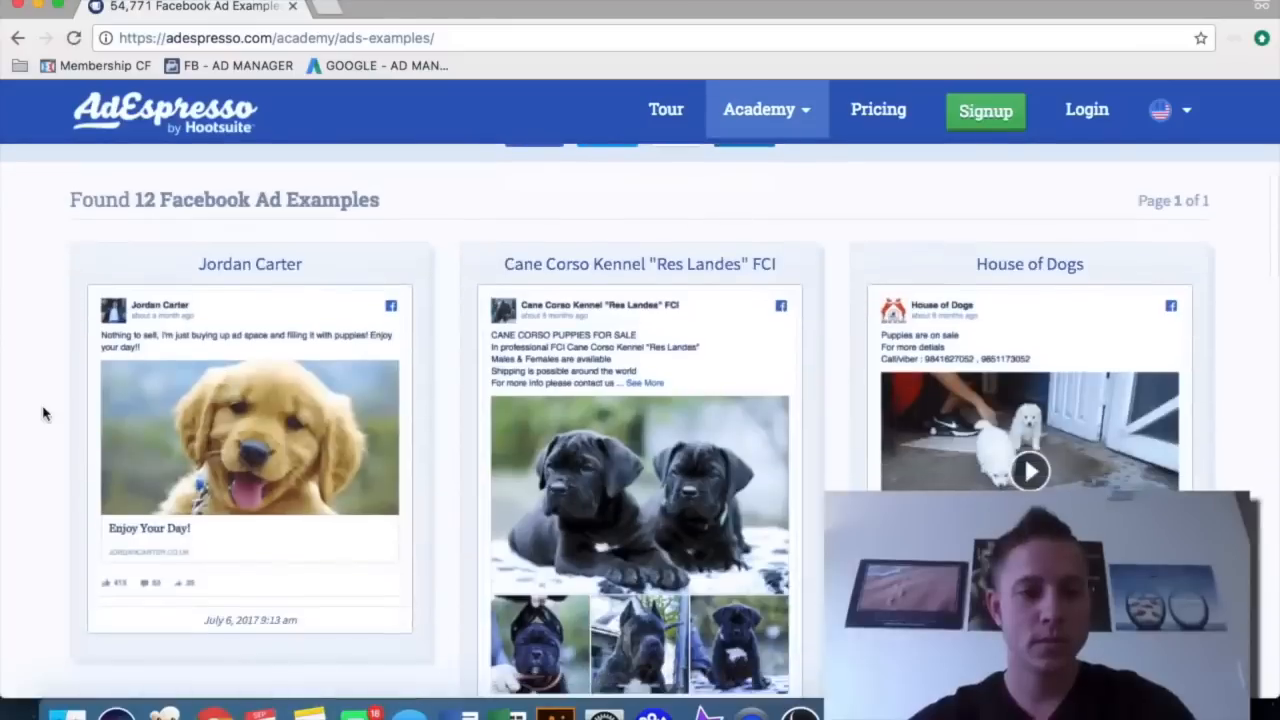
{"action": "scroll", "coordinate": [42, 413], "scroll_direction": "down", "scroll_amount": 1}
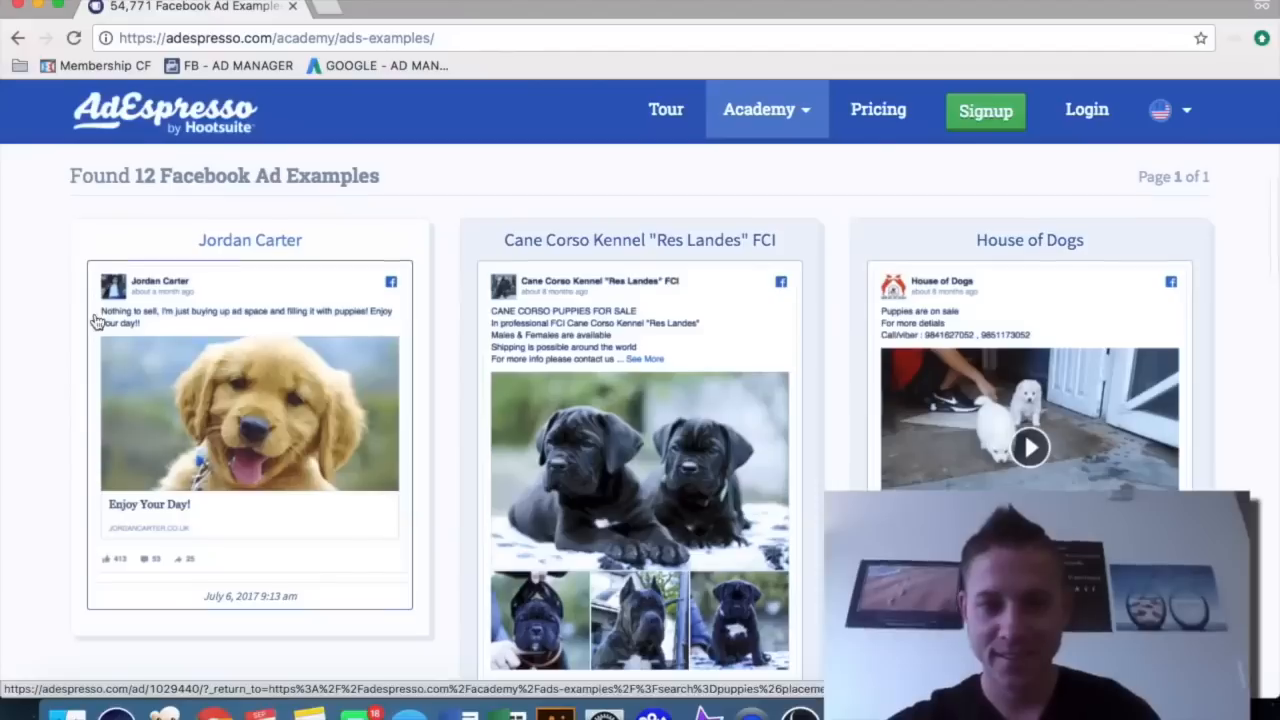
{"action": "scroll", "coordinate": [94, 320], "scroll_direction": "down", "scroll_amount": 1}
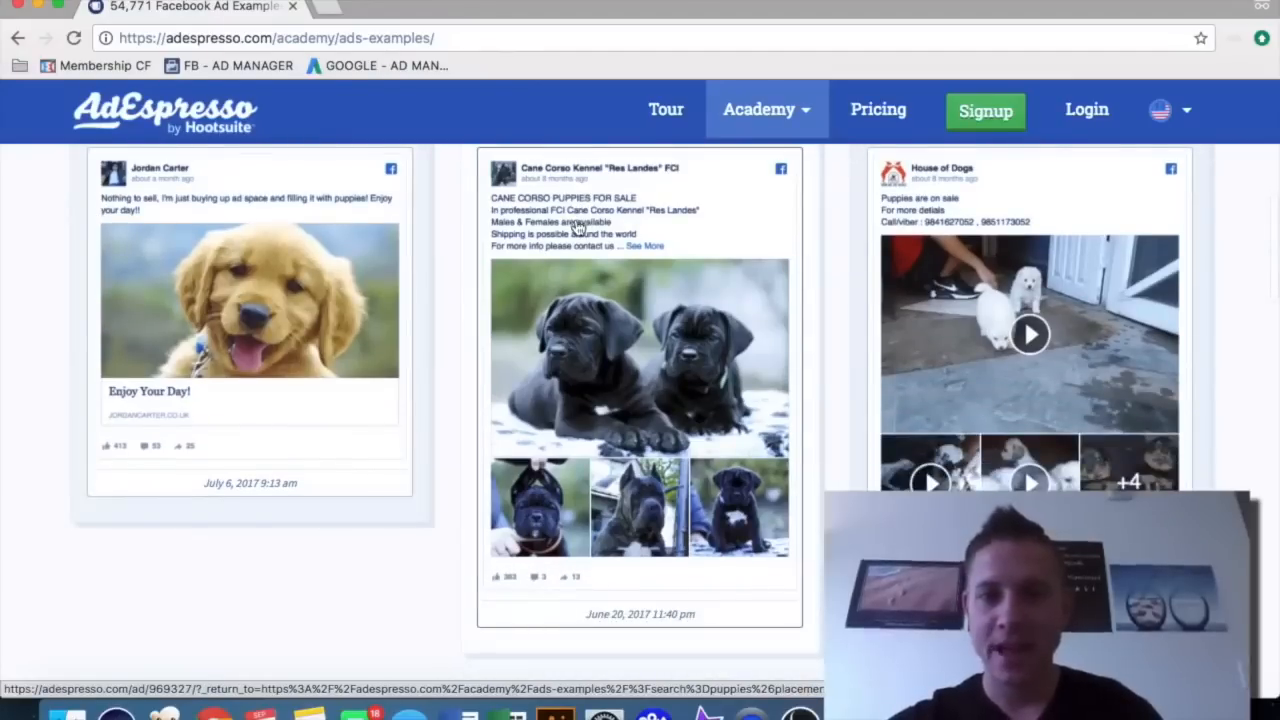
{"action": "scroll", "coordinate": [577, 228], "scroll_direction": "down", "scroll_amount": 4}
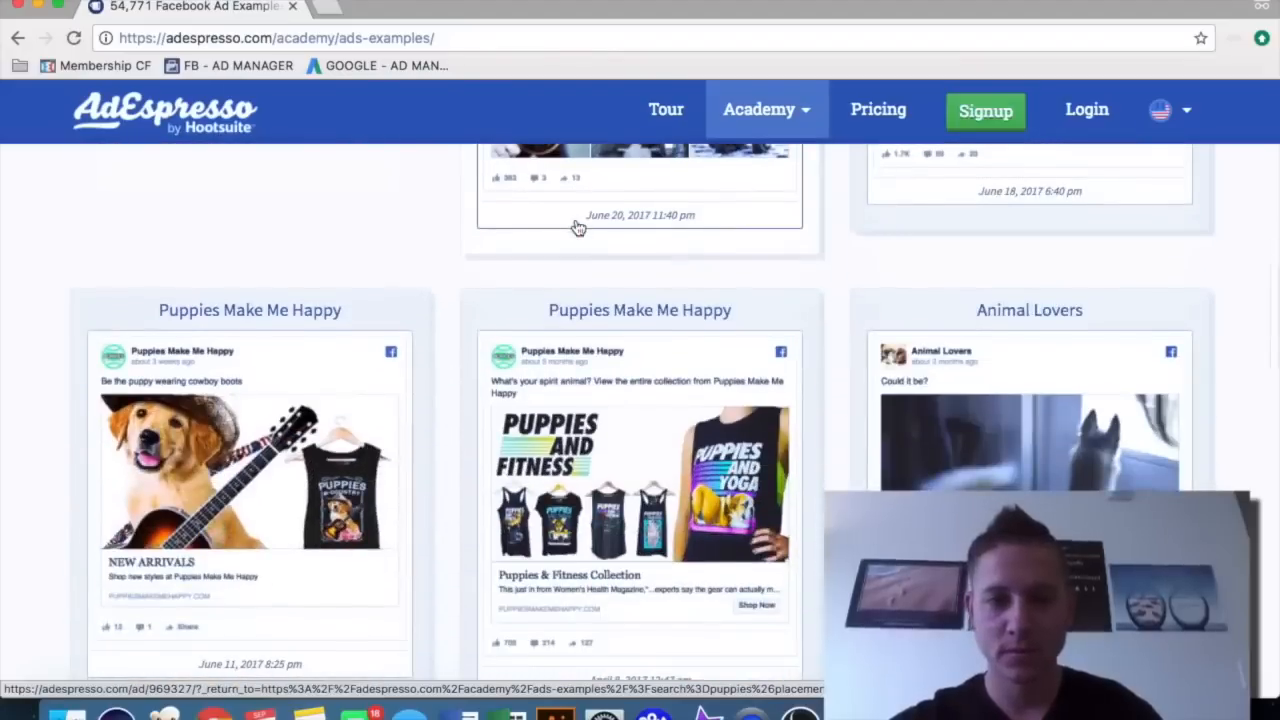
{"action": "scroll", "coordinate": [577, 228], "scroll_direction": "down", "scroll_amount": 1}
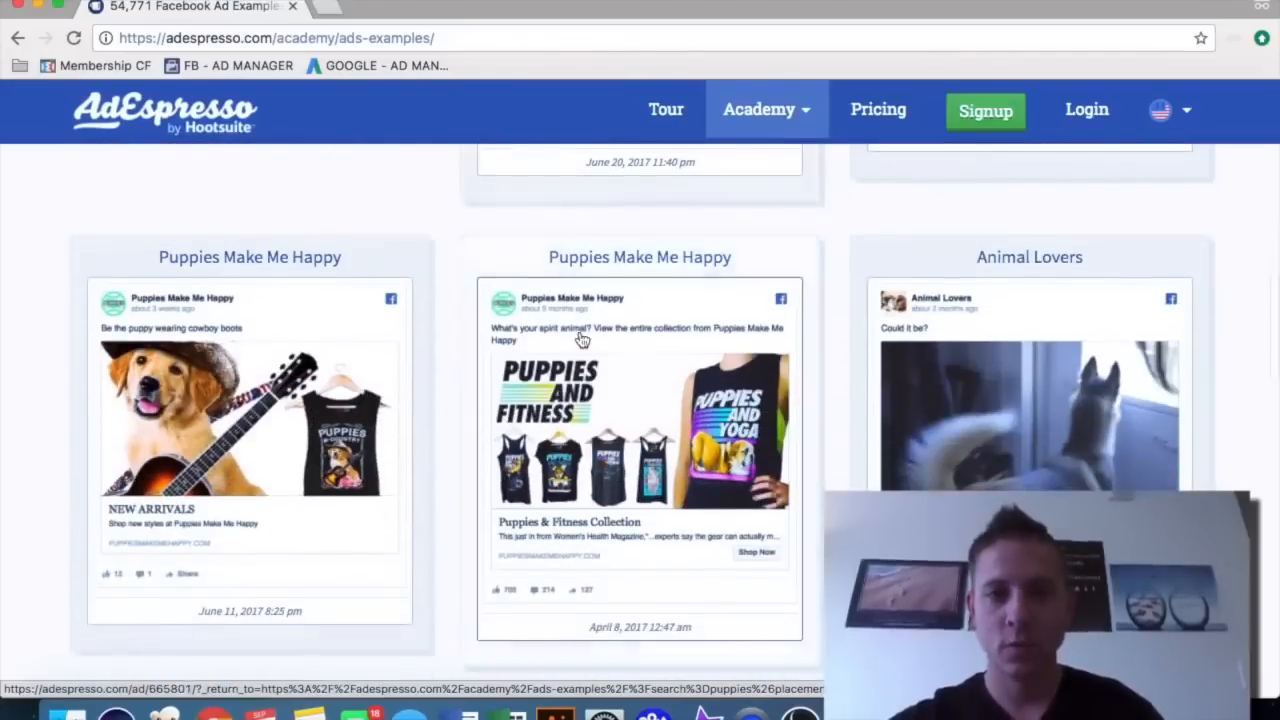
{"action": "left_click_drag", "start_coordinate": [946, 11], "coordinate": [1279, 115]}
{"action": "scroll", "coordinate": [997, 418], "scroll_direction": "down", "scroll_amount": 1}
{"action": "scroll", "coordinate": [997, 418], "scroll_direction": "down", "scroll_amount": 15}
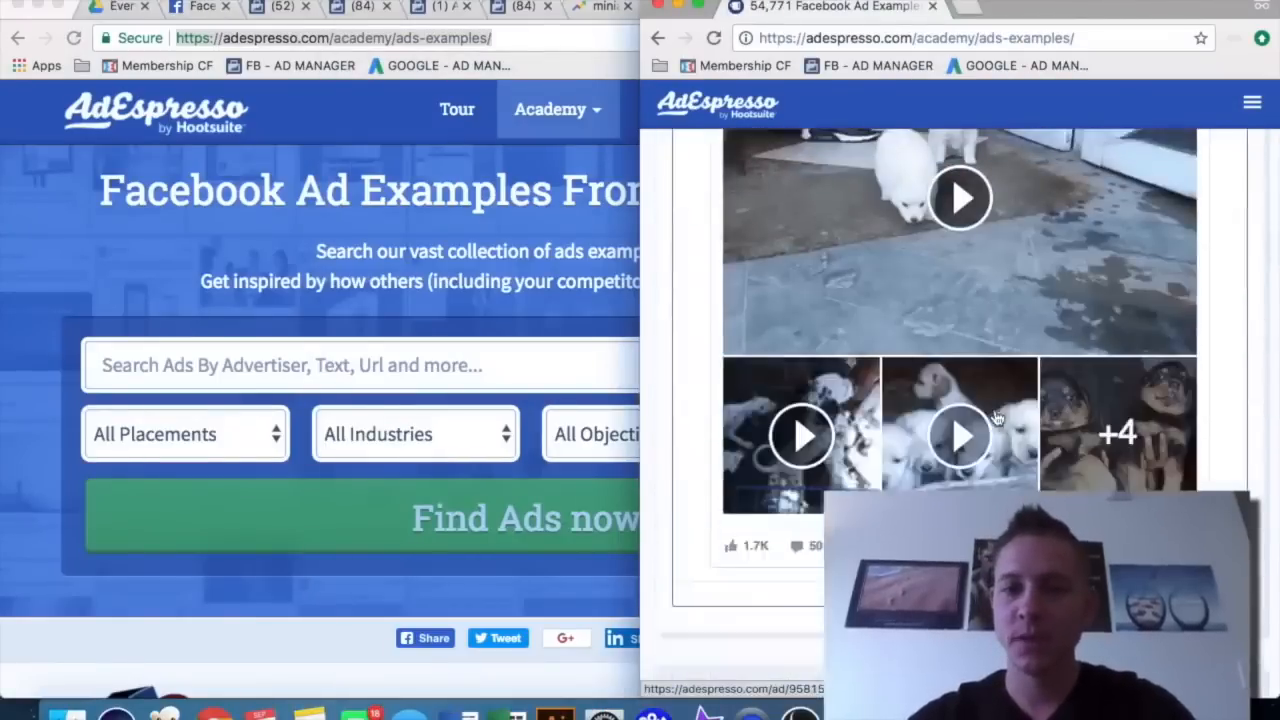
{"action": "scroll", "coordinate": [997, 418], "scroll_direction": "down", "scroll_amount": 10}
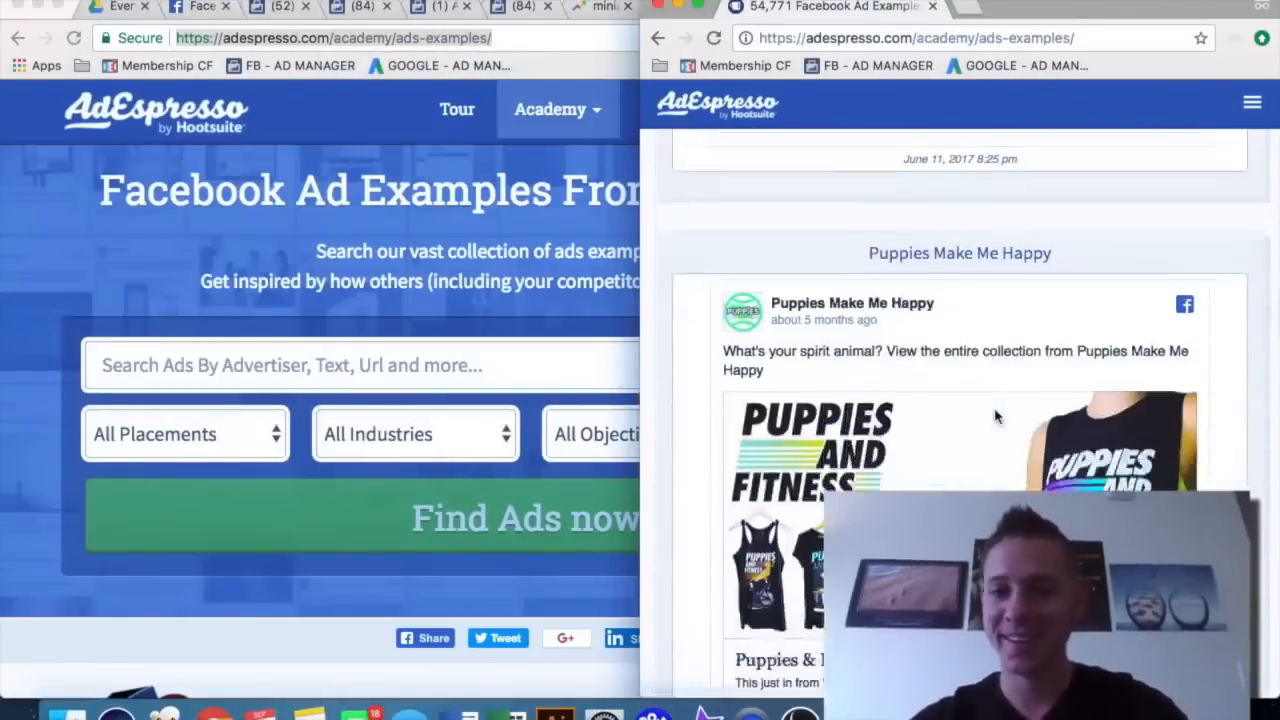
- Return to the Adverts Manager and set the advert's headline to "Whats Your Spirit Animal?"
{"action": "left_click", "coordinate": [521, 7]}
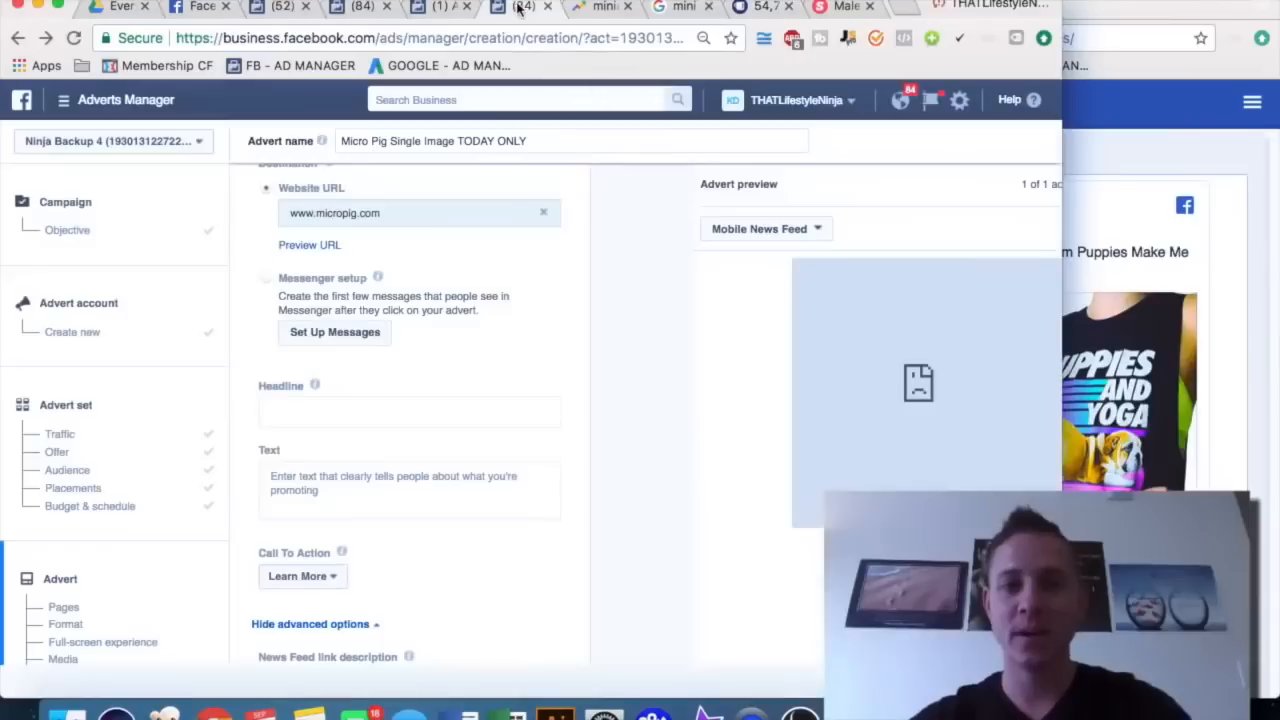
{"action": "left_click", "coordinate": [405, 401]}
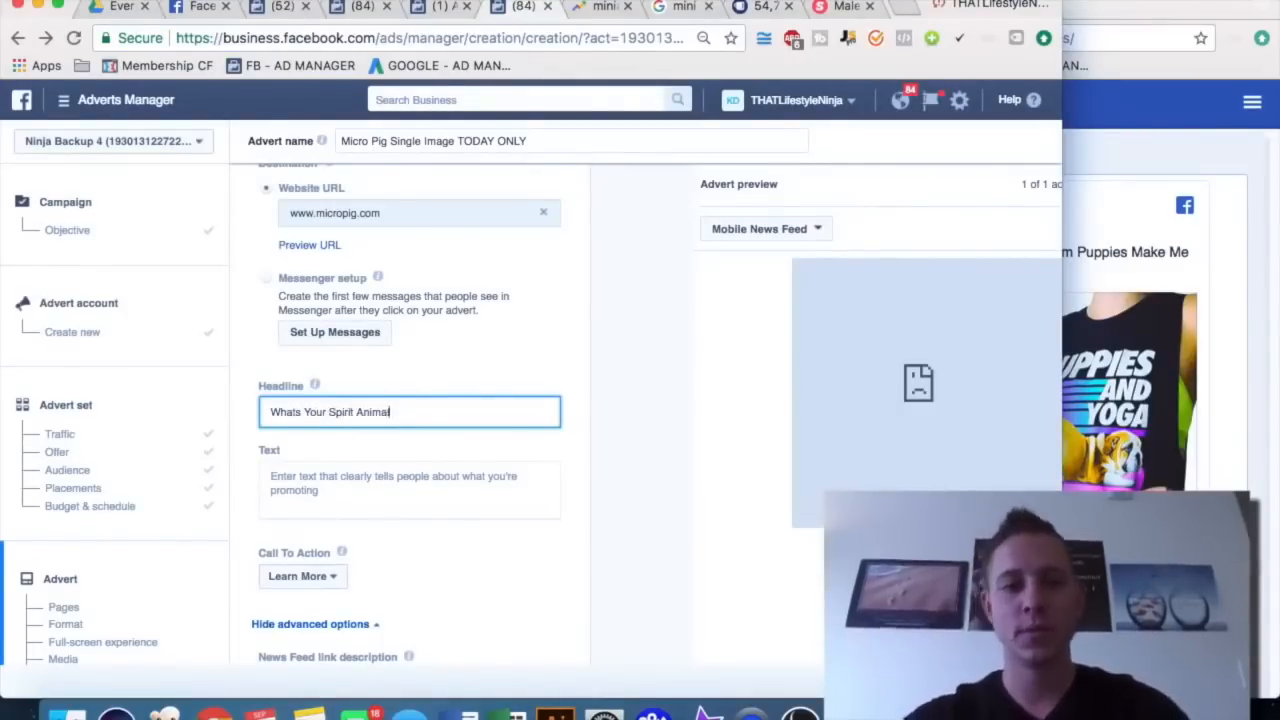
- Clear away the AdEspresso window and search Google for "micro pig" in a new tab
{"action": "double_click", "coordinate": [1128, 8]}
{"action": "left_click", "coordinate": [904, 9]}
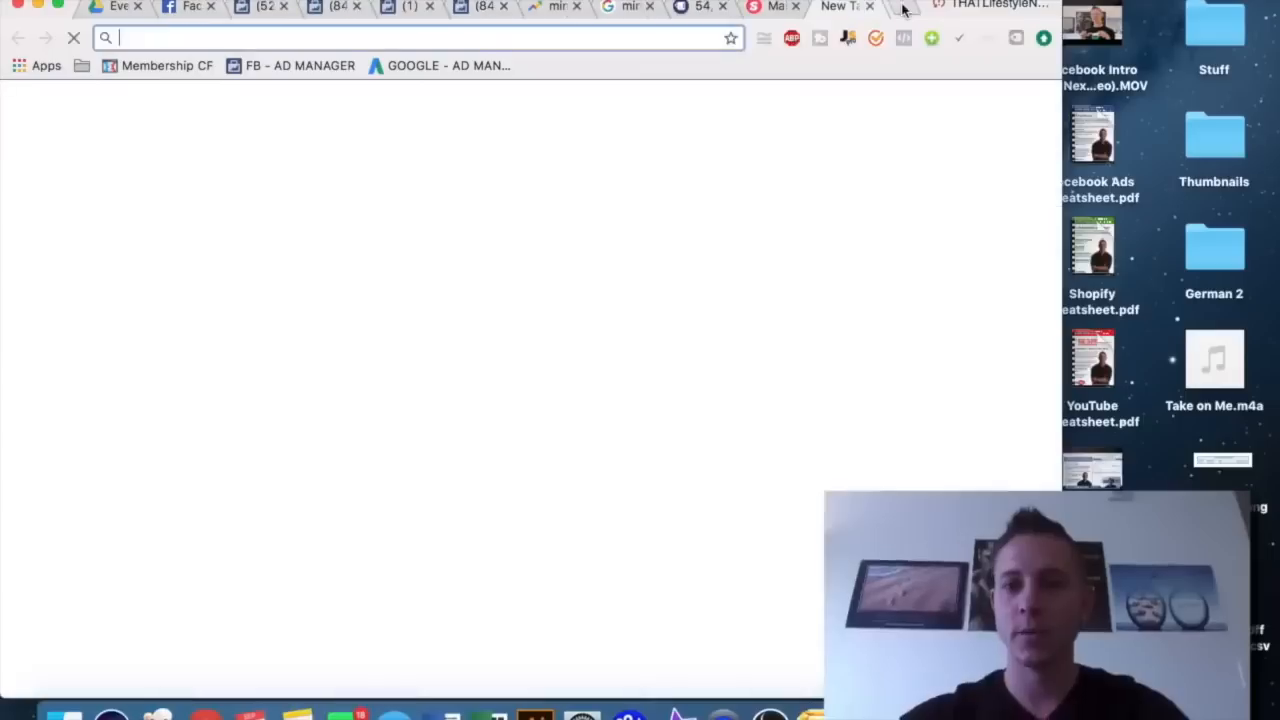
{"action": "type", "text": "micro pig"}
{"action": "key", "text": "Return"}
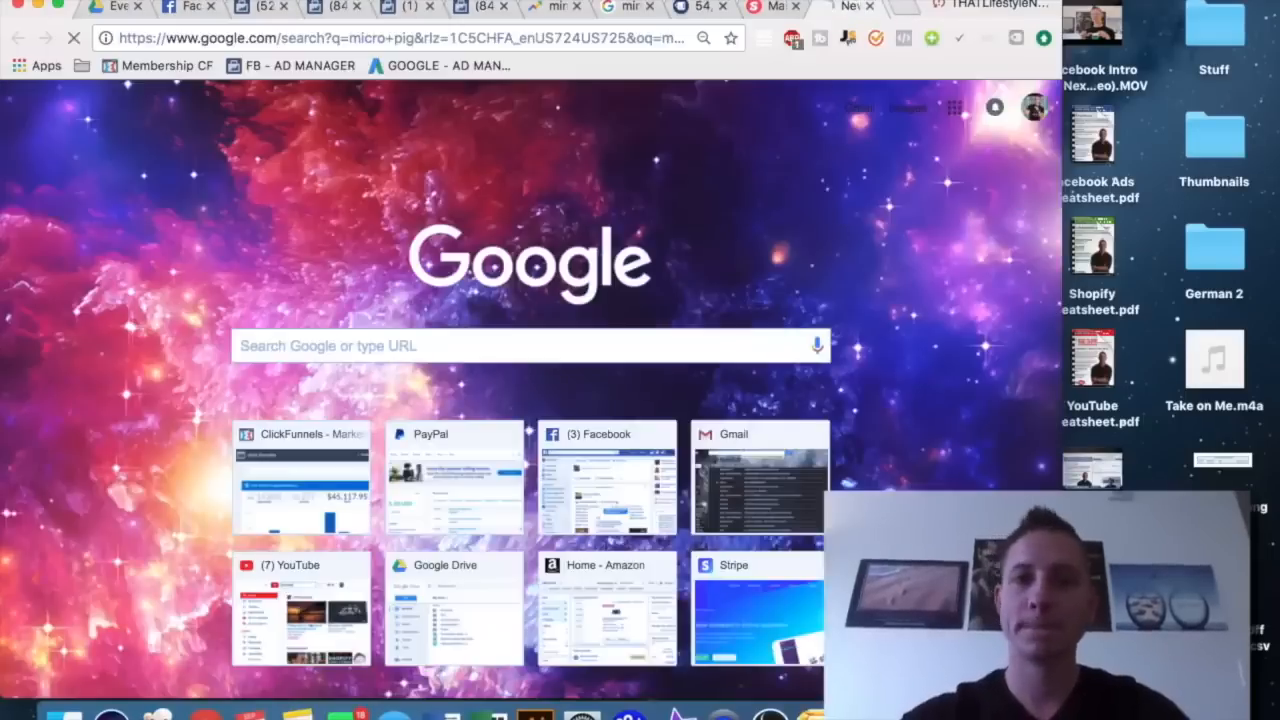
{"action": "mouse_move", "coordinate": [925, 6]}
{"action": "left_mouse_down"}
{"action": "mouse_move", "coordinate": [925, 62]}
{"action": "mouse_move", "coordinate": [908, 1]}
{"action": "left_mouse_up"}
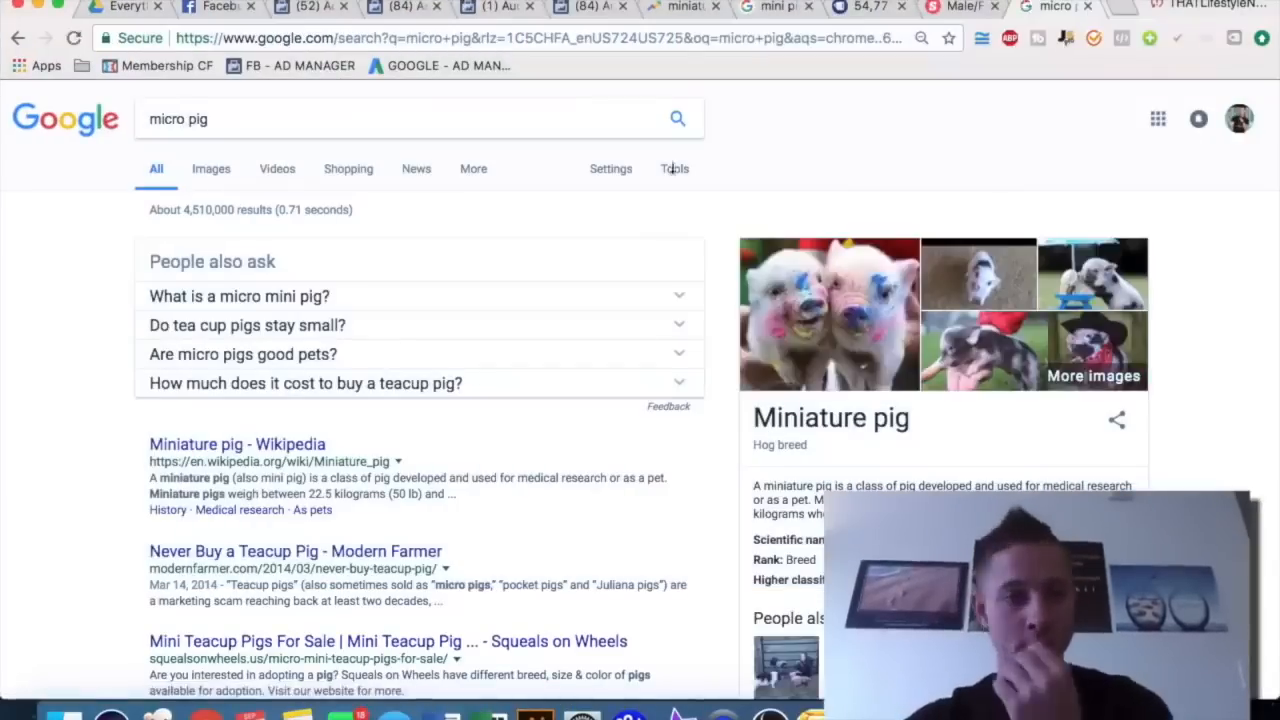
- Open the picture of the two paint-covered piglets and save it to the desktop
{"action": "left_click", "coordinate": [831, 302]}
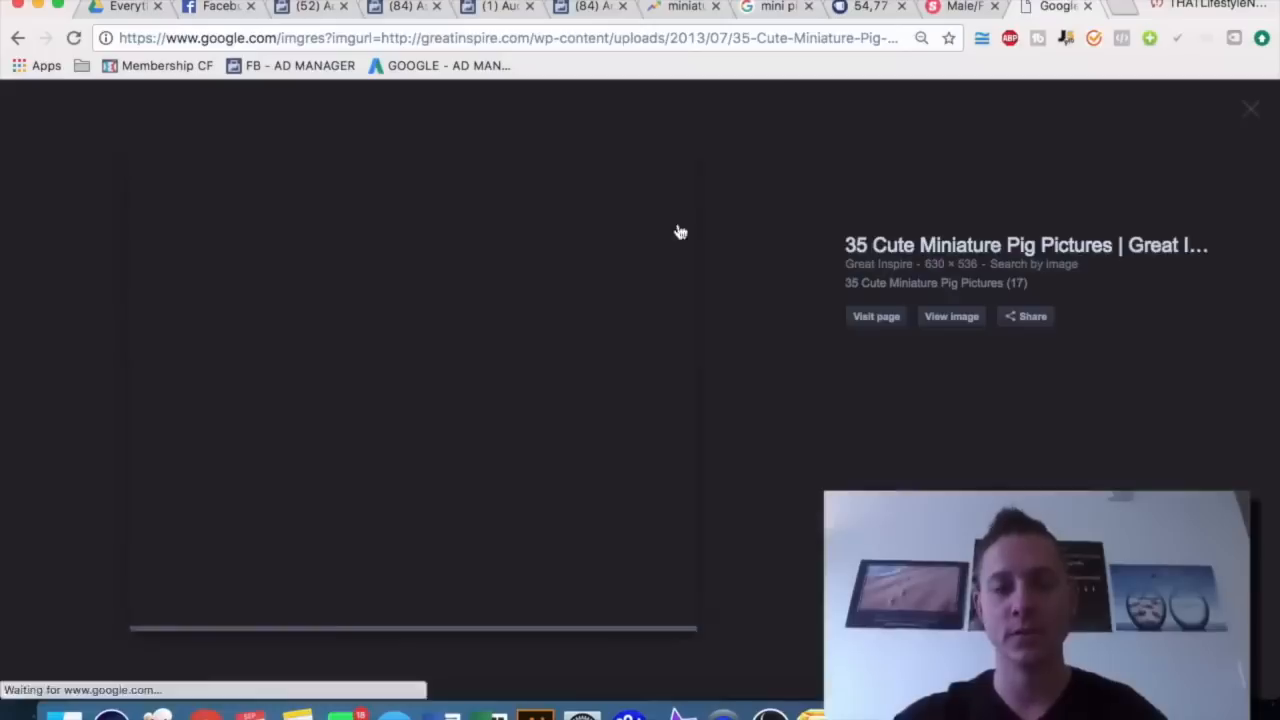
{"action": "left_click_drag", "start_coordinate": [1278, 332], "coordinate": [909, 342]}
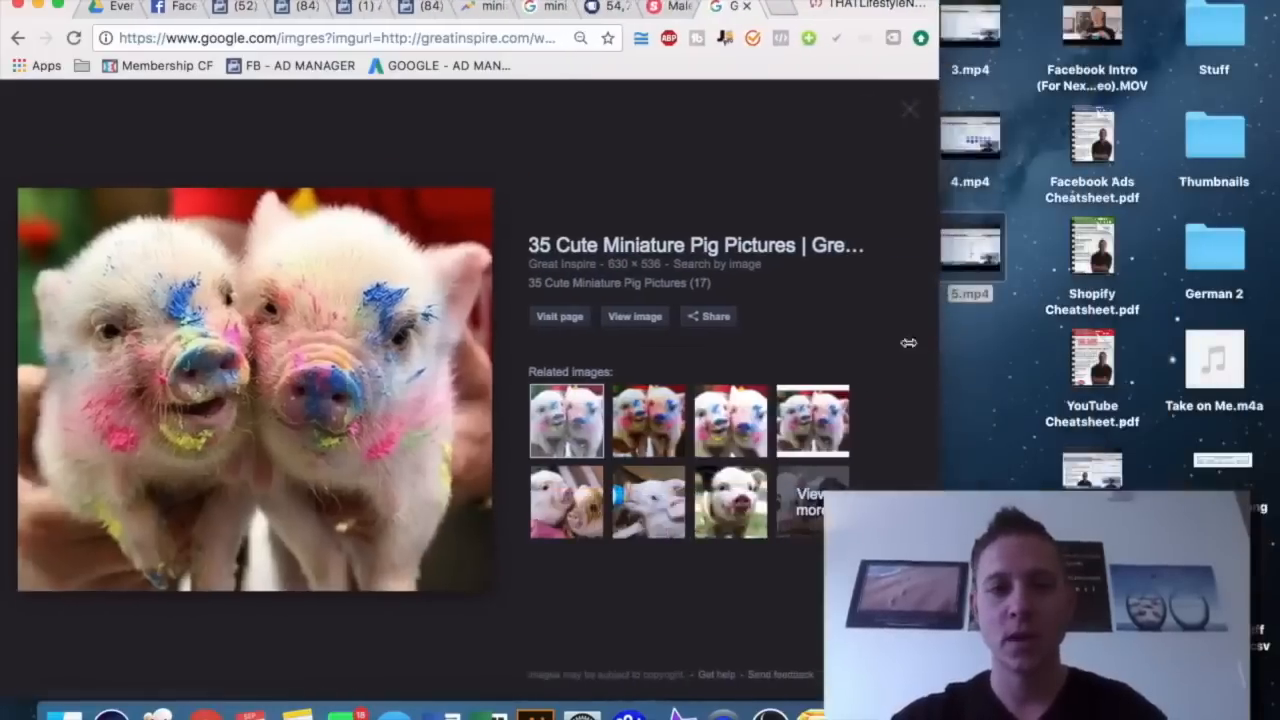
{"action": "left_click_drag", "start_coordinate": [352, 416], "coordinate": [1006, 412]}
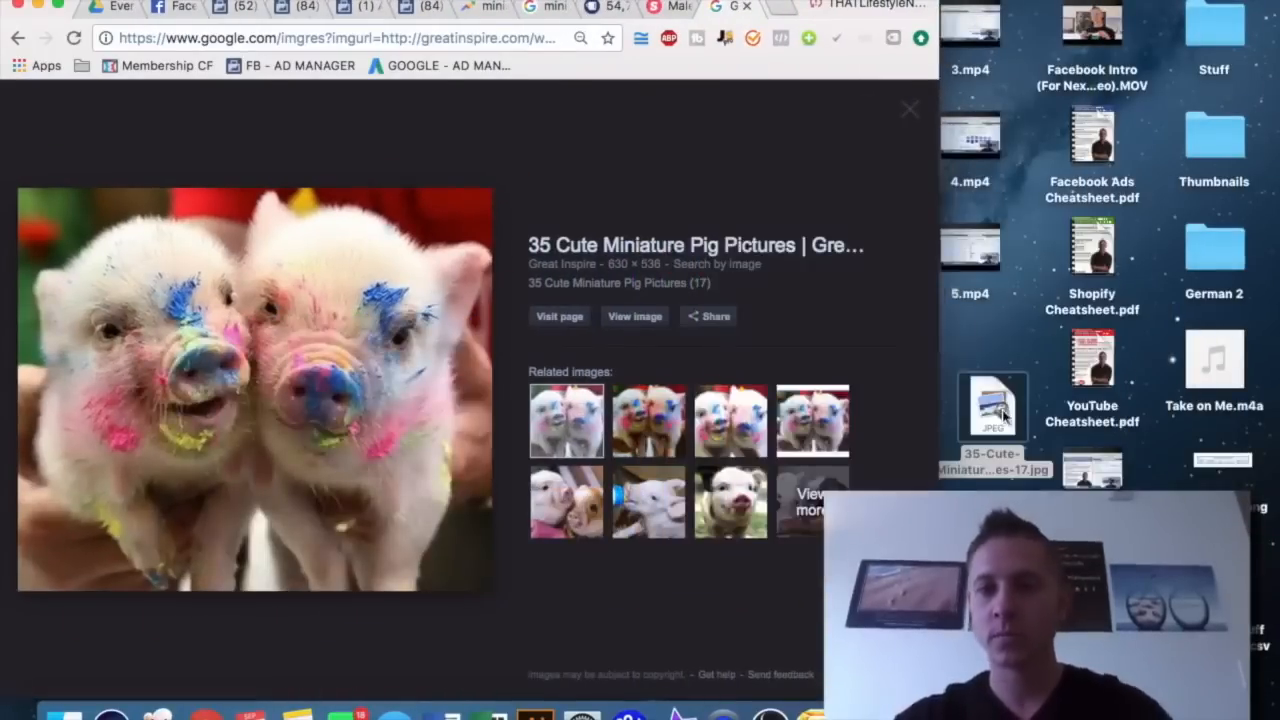
{"action": "left_click_drag", "start_coordinate": [788, 8], "coordinate": [842, 1]}
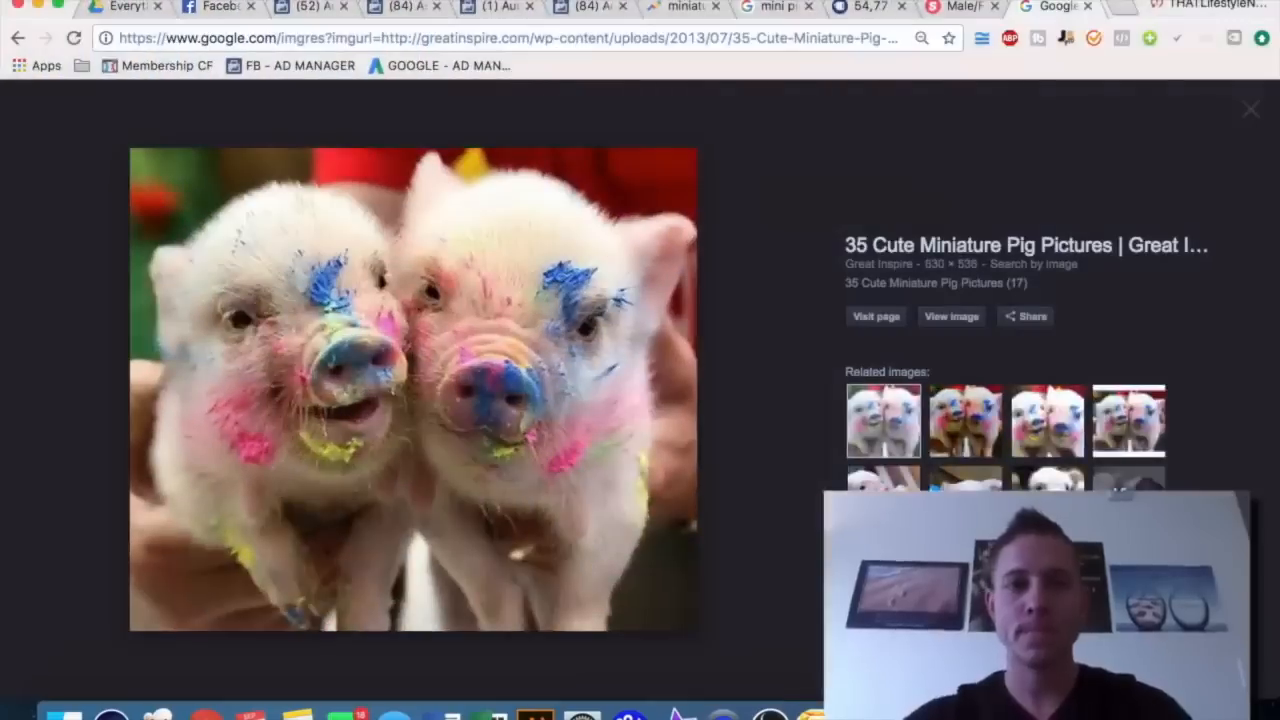
- Upload the saved two-piglet JPEG from the desktop to the advert's images in the Adverts Manager
{"action": "left_click", "coordinate": [860, 8]}
{"action": "left_click", "coordinate": [765, 10]}
{"action": "left_click", "coordinate": [579, 8]}
{"action": "scroll", "coordinate": [512, 300], "scroll_direction": "up", "scroll_amount": 5}
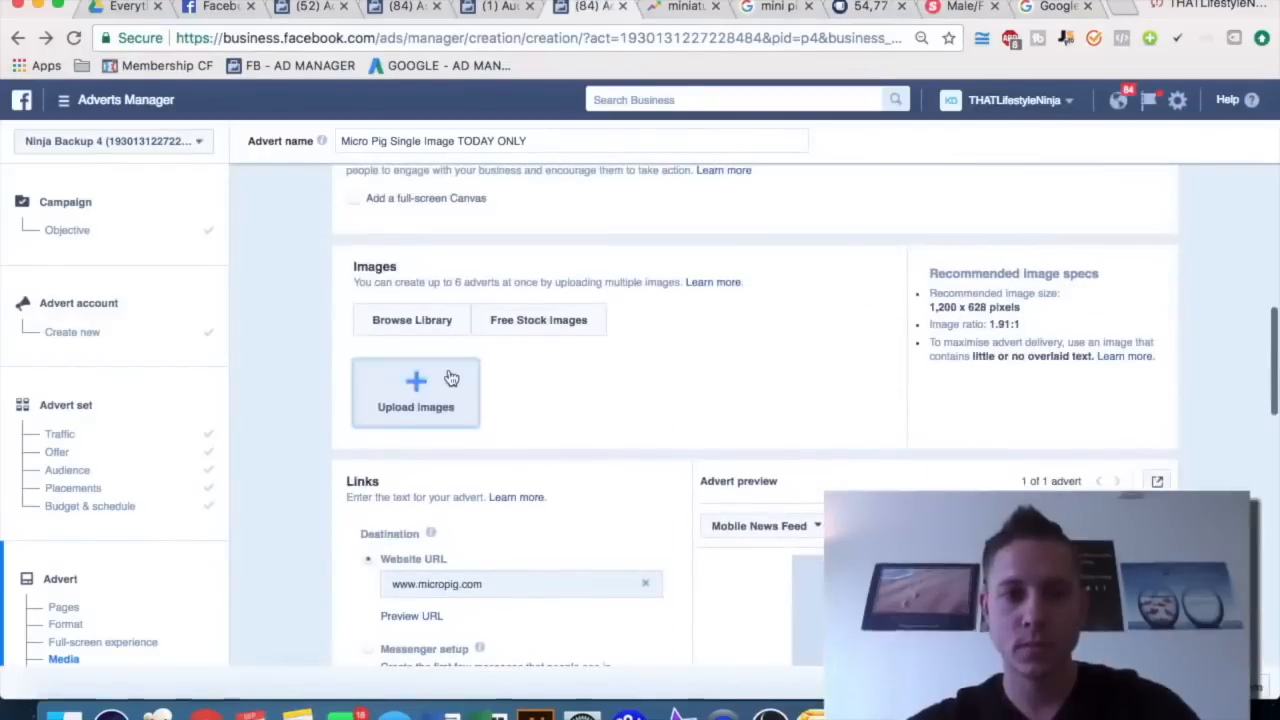
{"action": "left_click", "coordinate": [445, 377]}
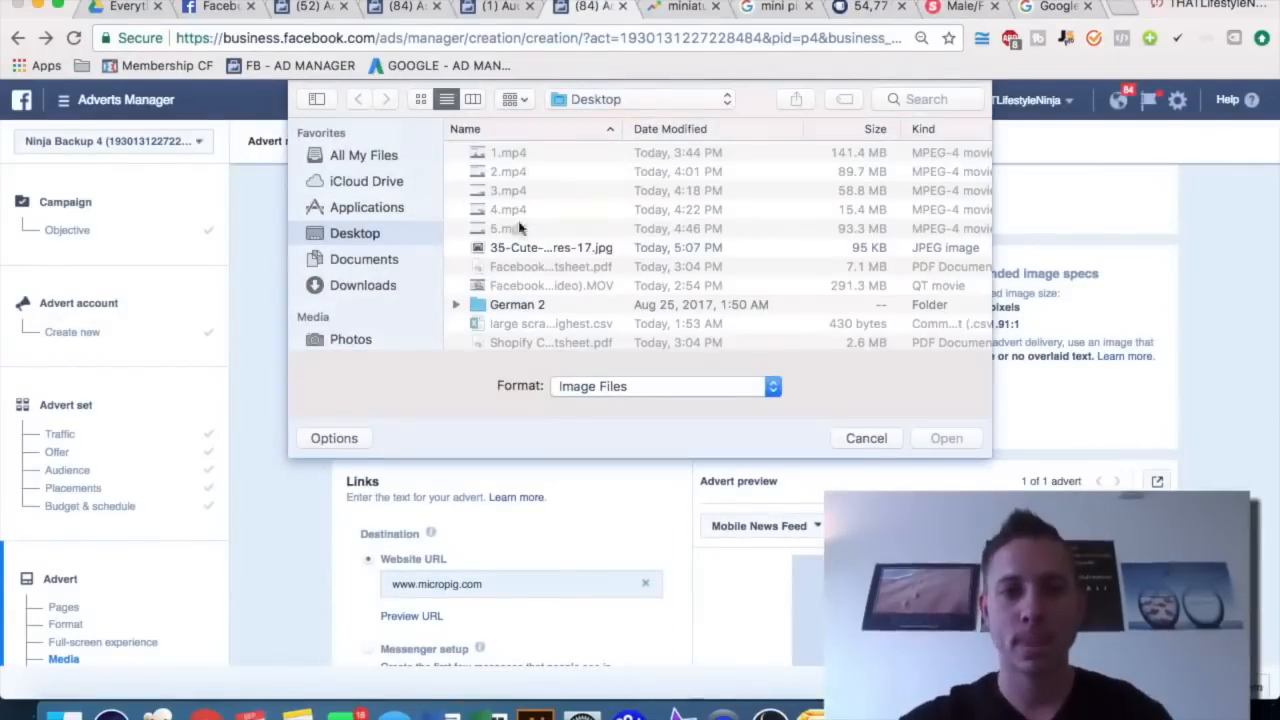
{"action": "double_click", "coordinate": [530, 249]}
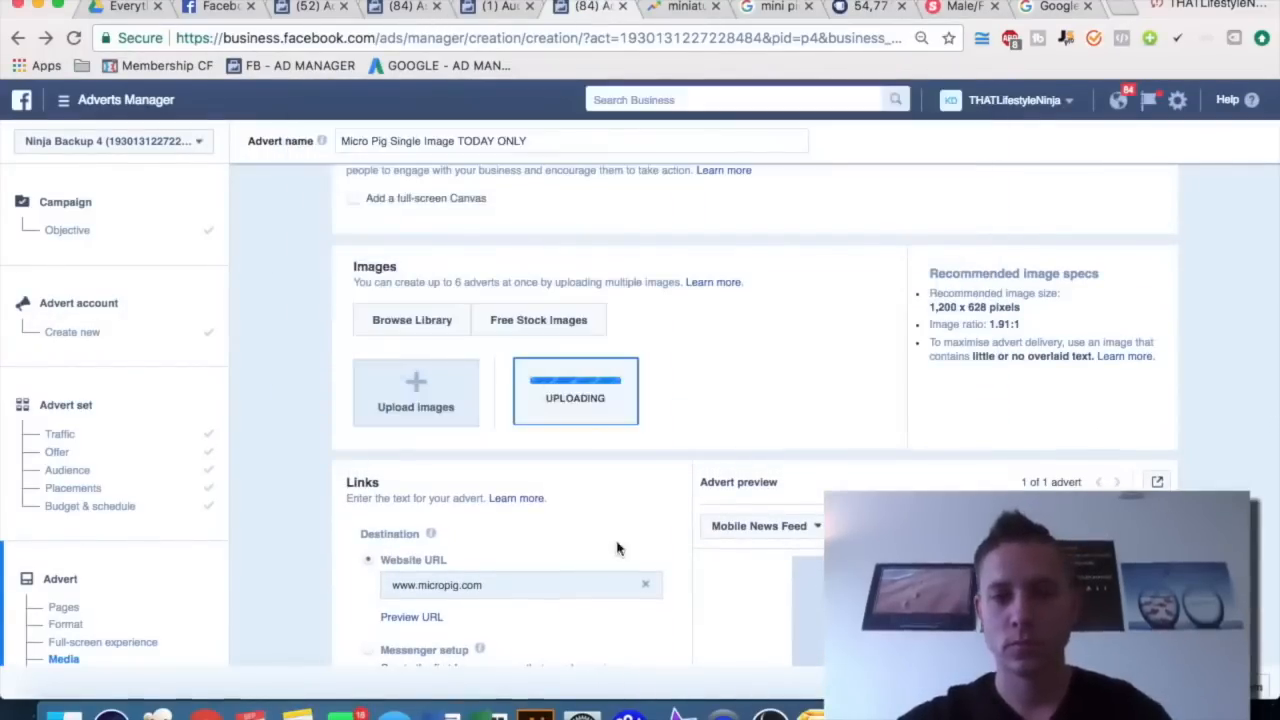
- Compare the uploaded picture with the recommended image size of 1,200 x 628 pixels and remove it from the advert
{"action": "triple_click", "coordinate": [963, 307]}
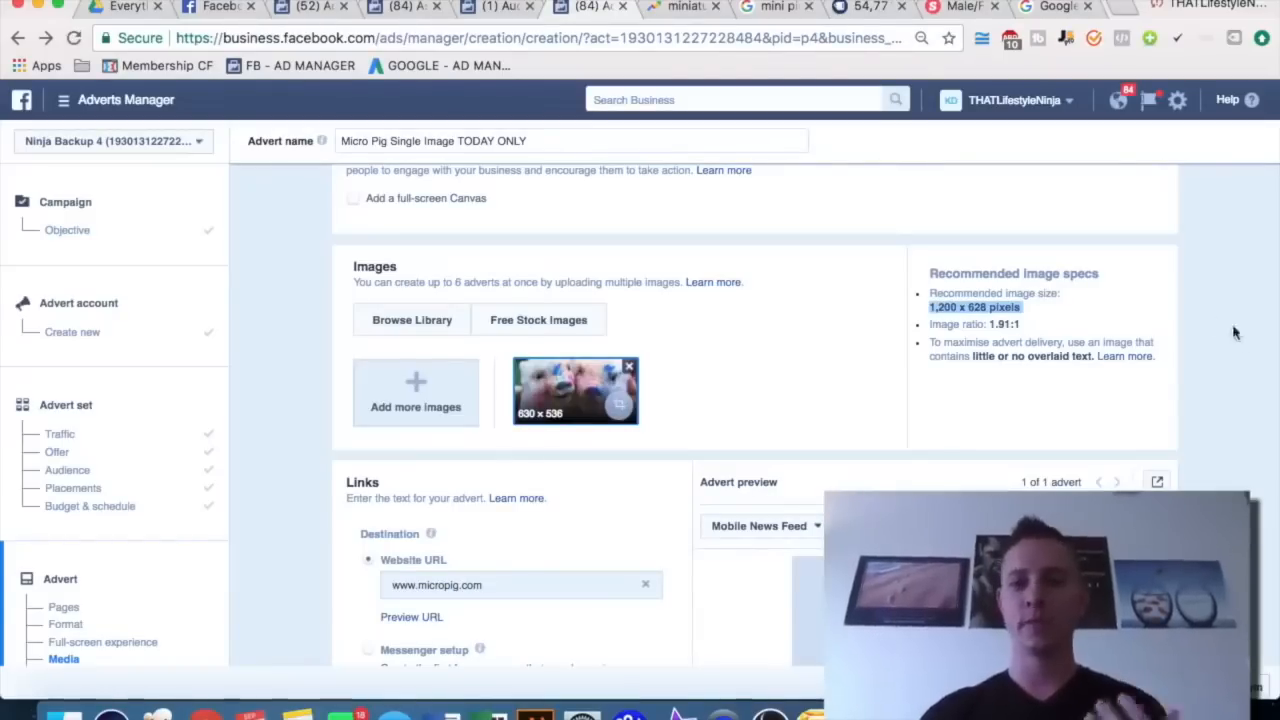
{"action": "scroll", "coordinate": [1221, 342], "scroll_direction": "down", "scroll_amount": 2}
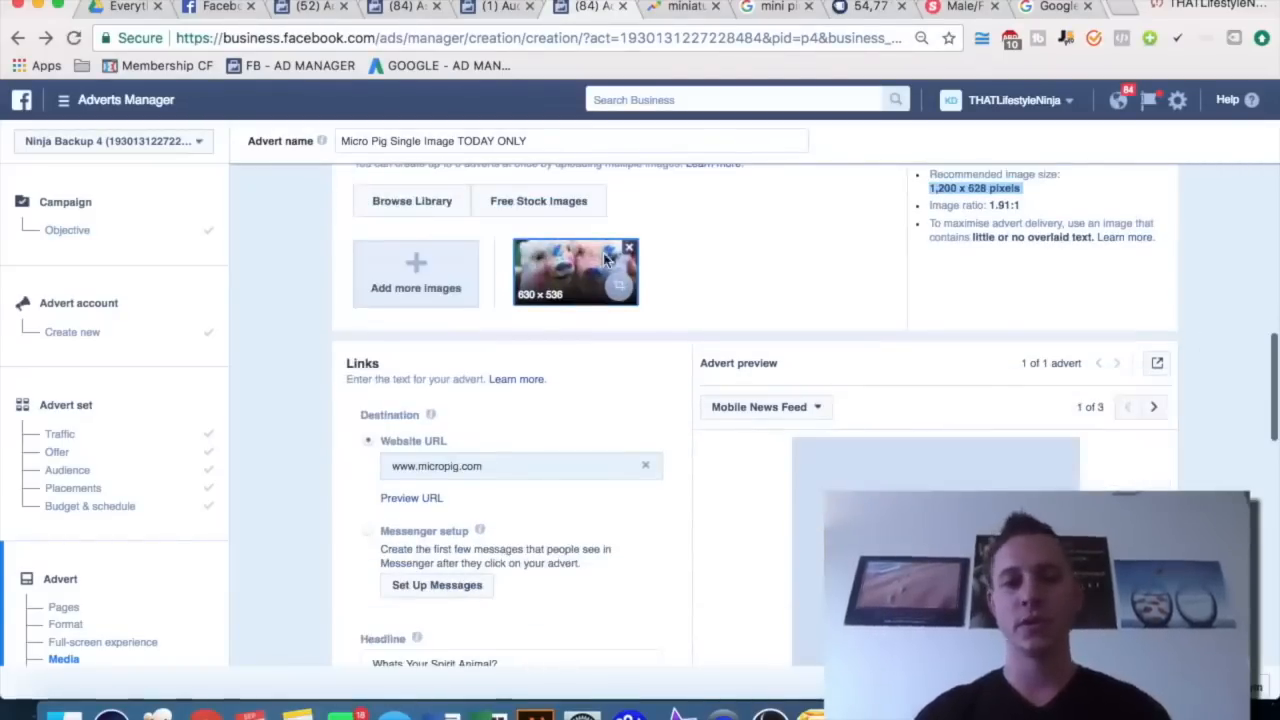
{"action": "scroll", "coordinate": [758, 265], "scroll_direction": "down", "scroll_amount": 2}
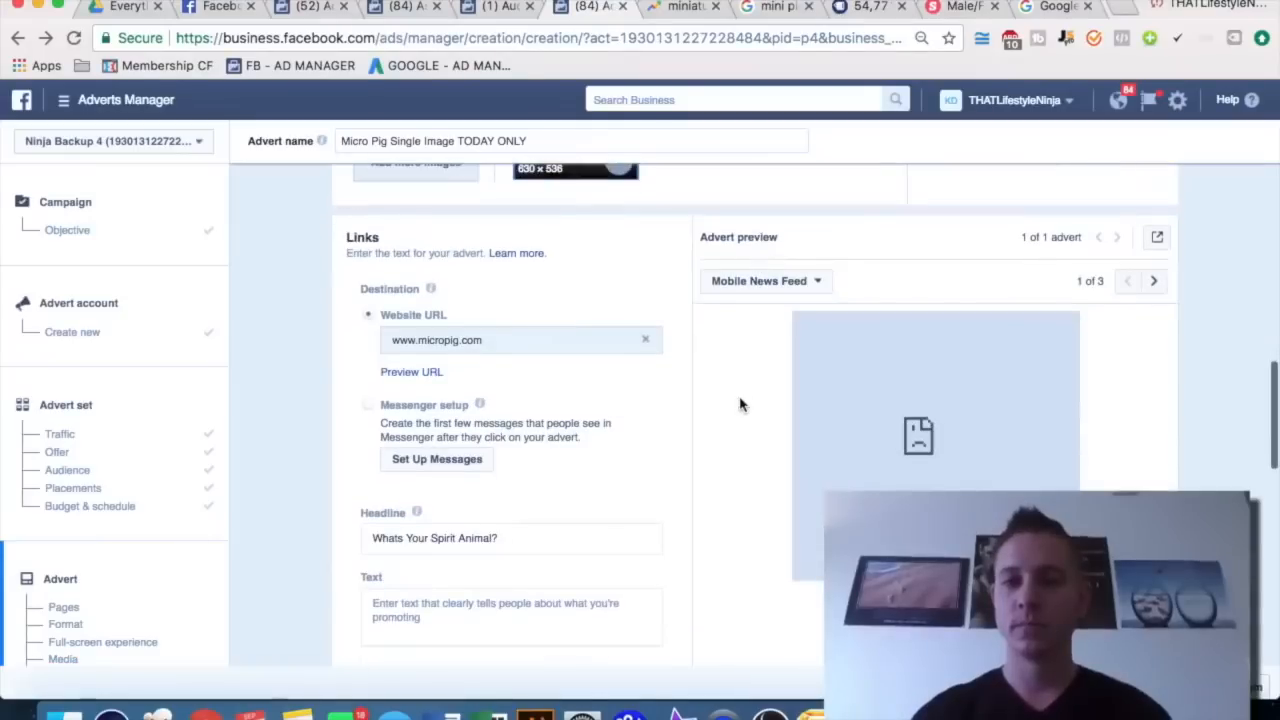
{"action": "scroll", "coordinate": [740, 404], "scroll_direction": "up", "scroll_amount": 2}
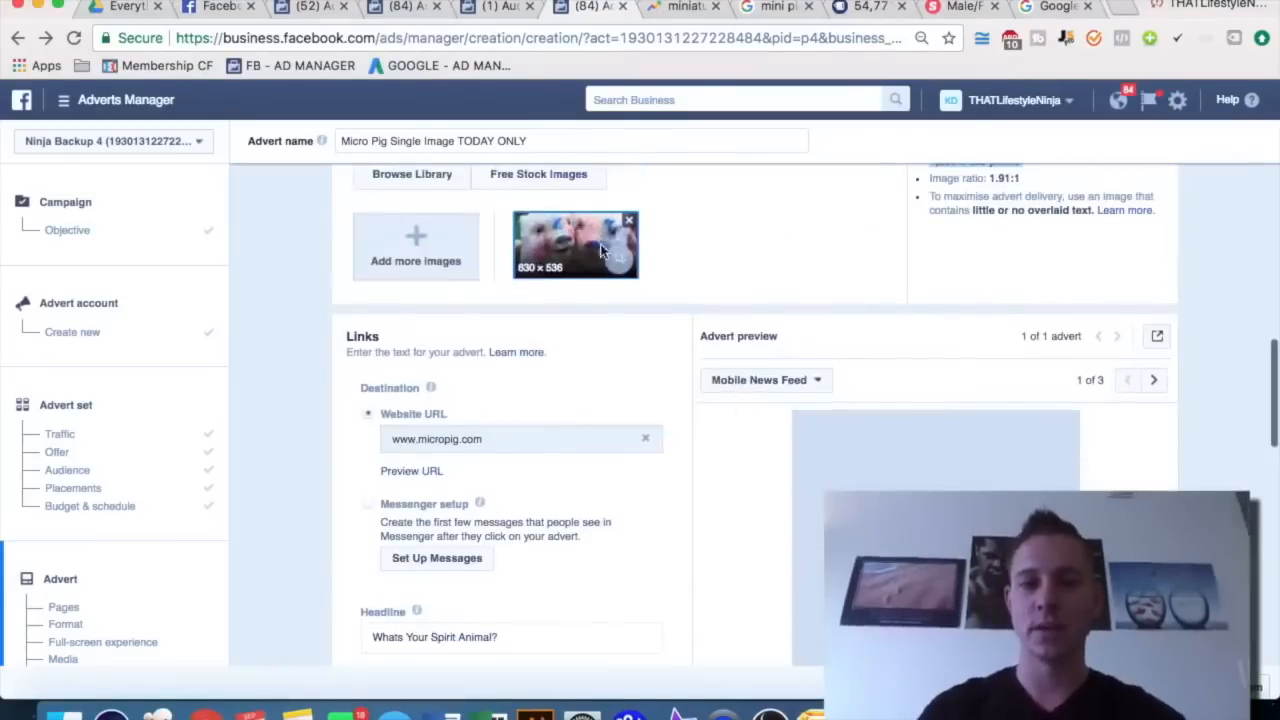
{"action": "left_click", "coordinate": [628, 222]}
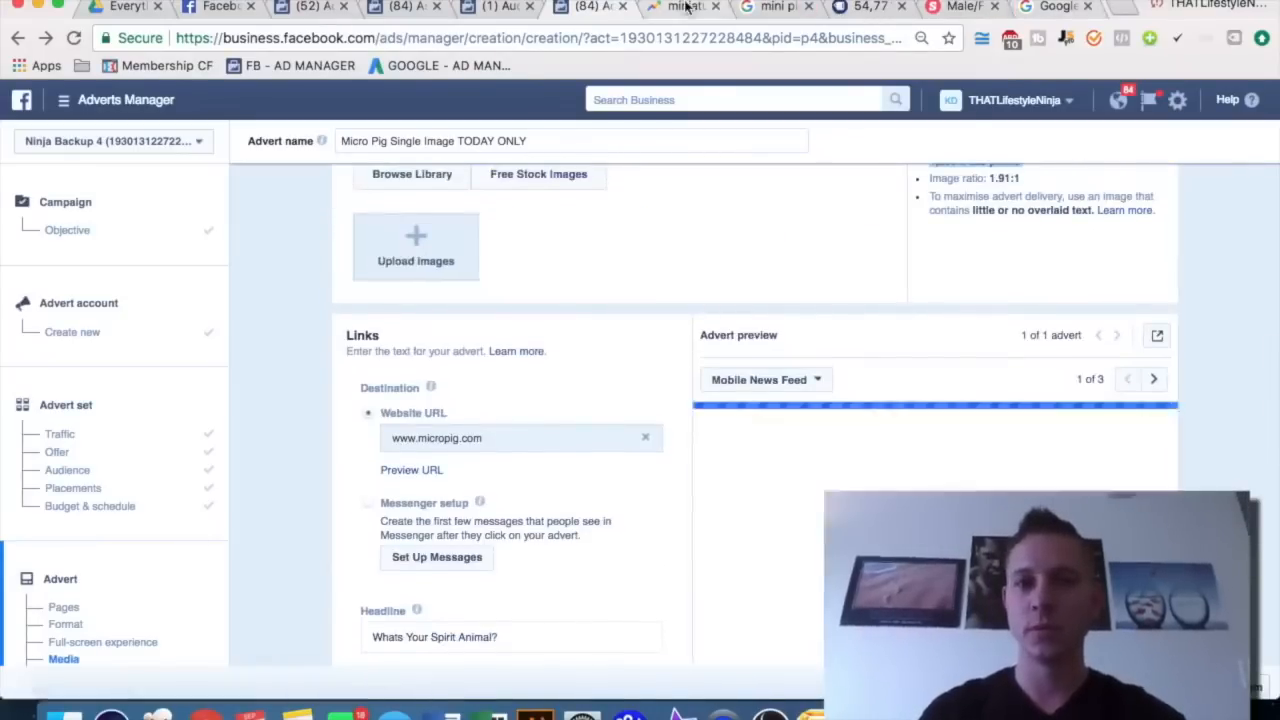
- Search Google Images for "mini pig facebook ad"
{"action": "left_click", "coordinate": [686, 7]}
{"action": "left_click", "coordinate": [772, 7]}
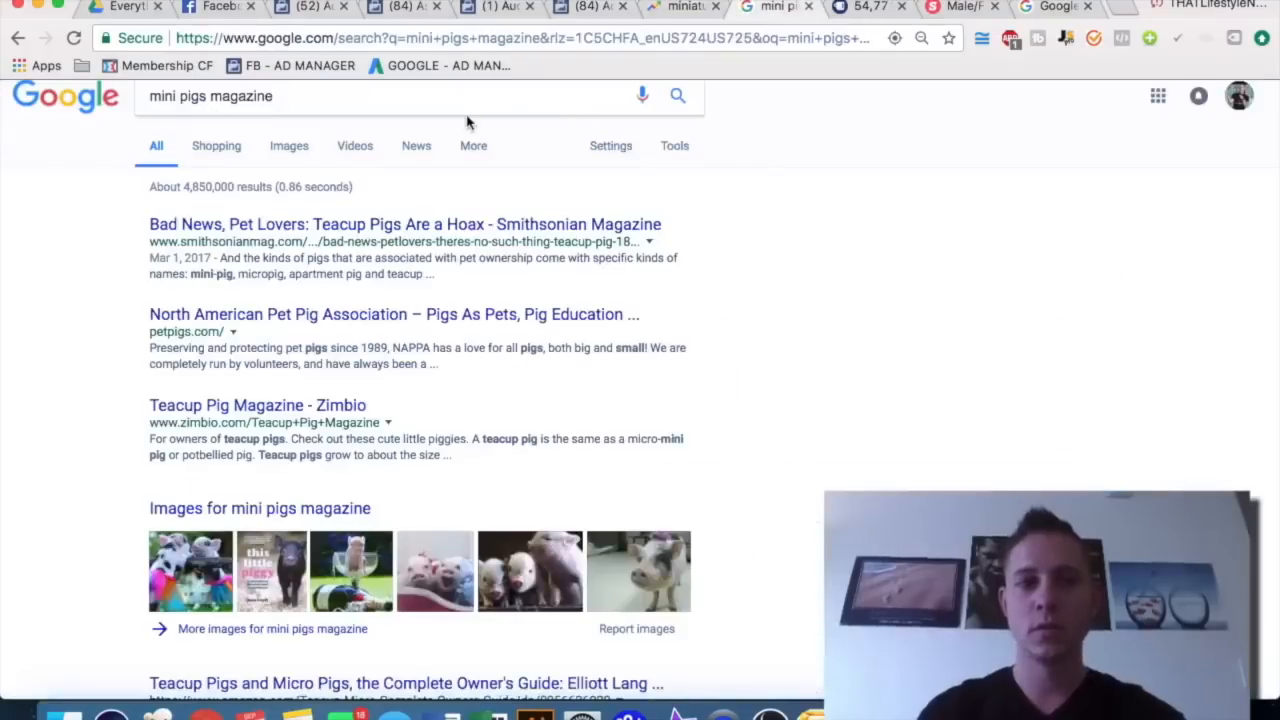
{"action": "triple_click", "coordinate": [385, 96]}
{"action": "type", "text": "mini pig facebook ad"}
{"action": "key", "text": "Return"}
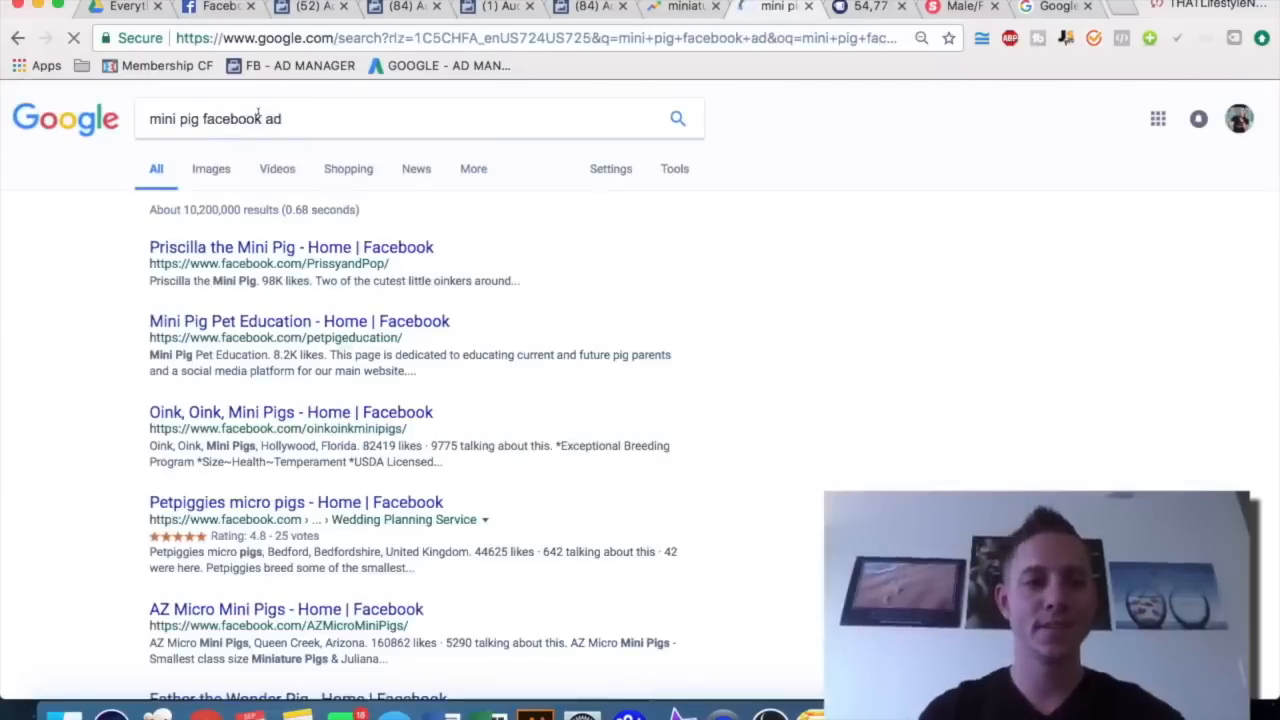
{"action": "left_click", "coordinate": [203, 172]}
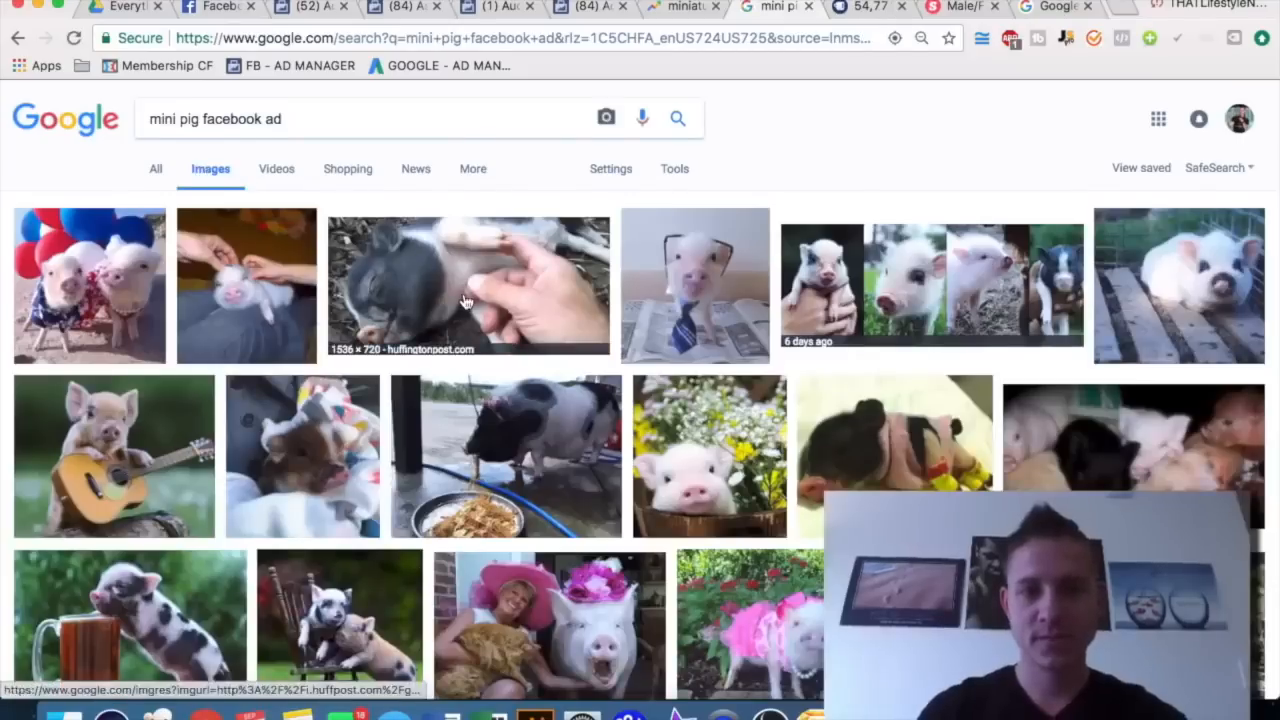
- Open the 1536 × 720 HuffPost picture of the pig getting a belly rub and save it to the desktop
{"action": "left_click", "coordinate": [466, 302]}
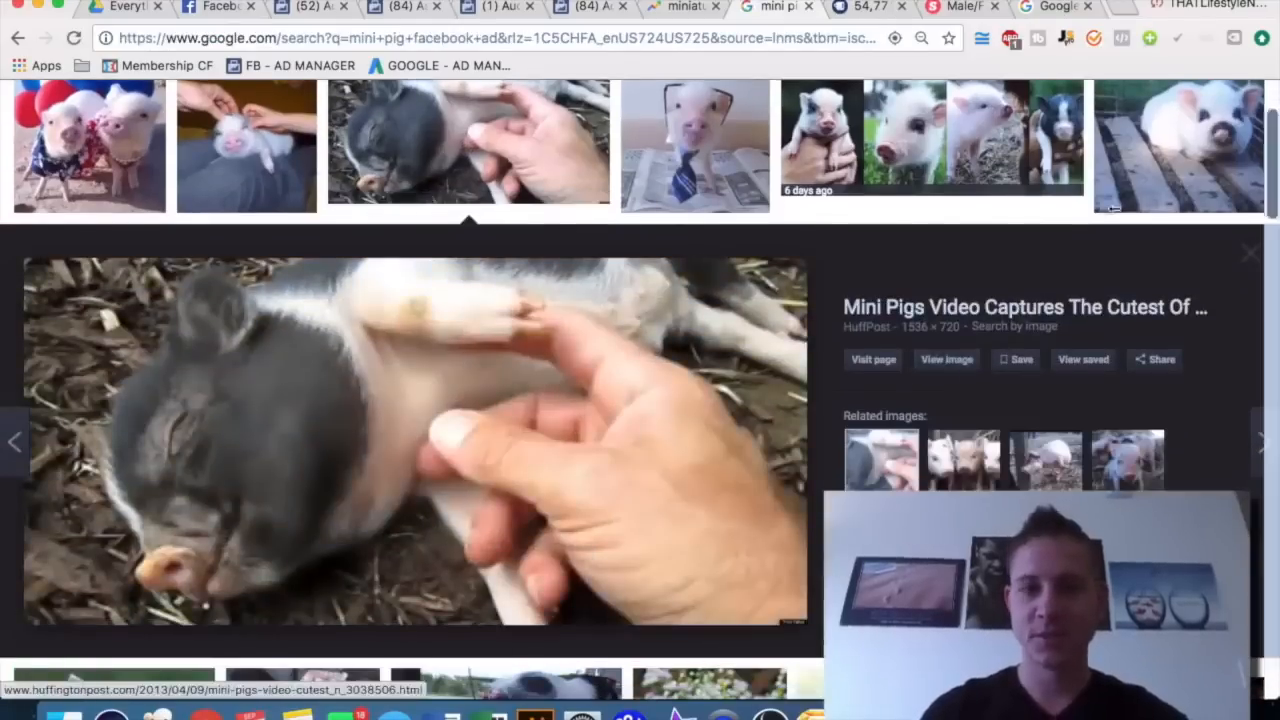
{"action": "left_click_drag", "start_coordinate": [1277, 275], "coordinate": [858, 300]}
{"action": "left_click_drag", "start_coordinate": [295, 489], "coordinate": [920, 535]}
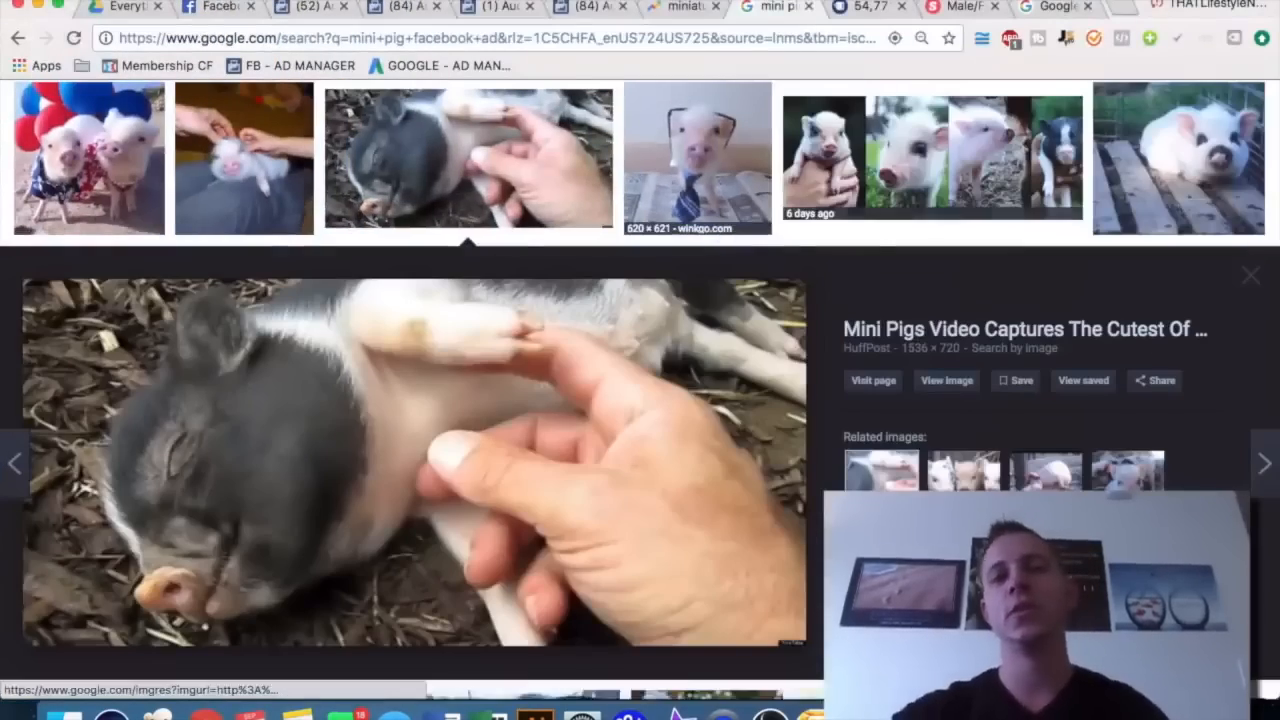
- Return to the Adverts Manager and upload the saved o-MINI-PI…ebook.jpg picture from the desktop to the advert's images
{"action": "left_click", "coordinate": [596, 8]}
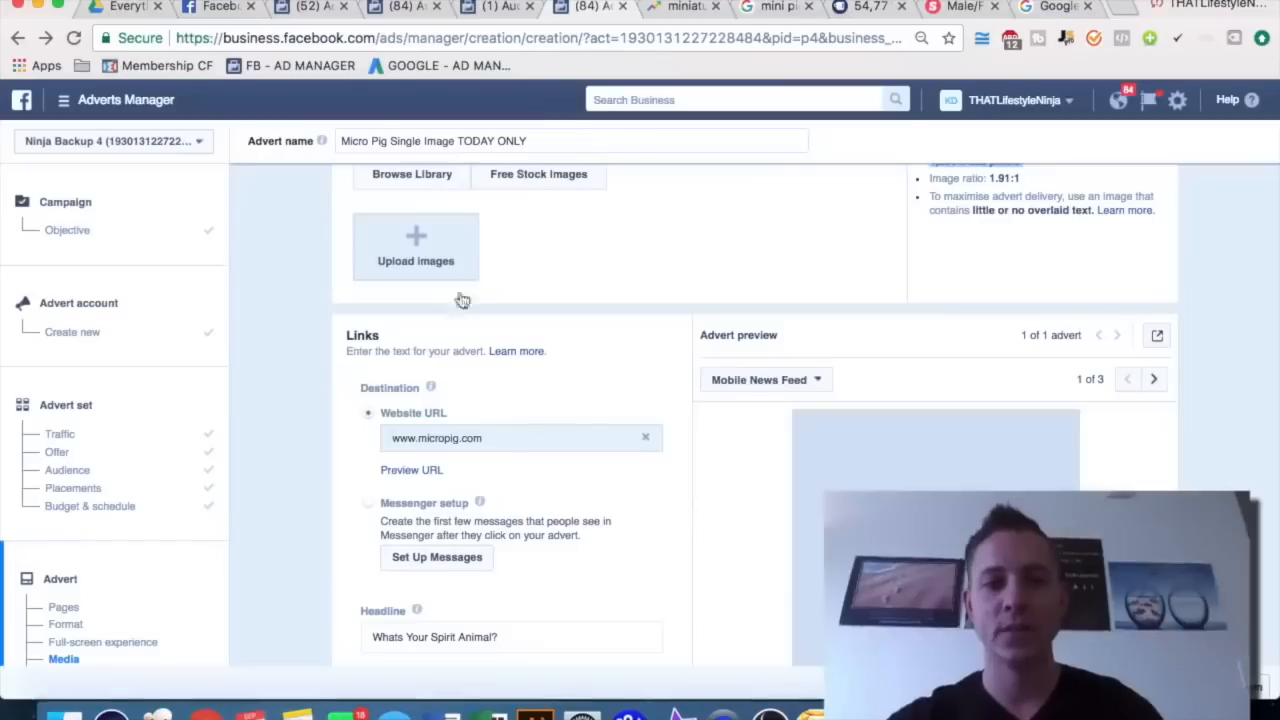
{"action": "left_click", "coordinate": [416, 255]}
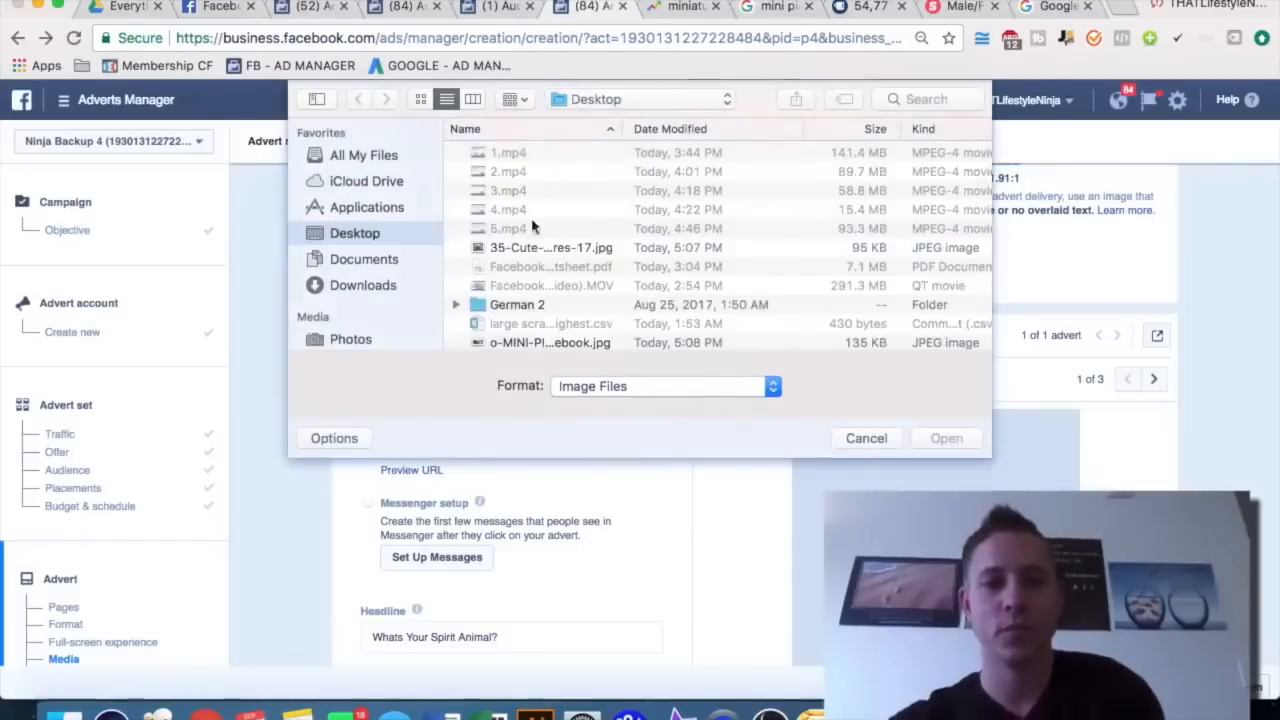
{"action": "scroll", "coordinate": [533, 252], "scroll_direction": "down", "scroll_amount": 3}
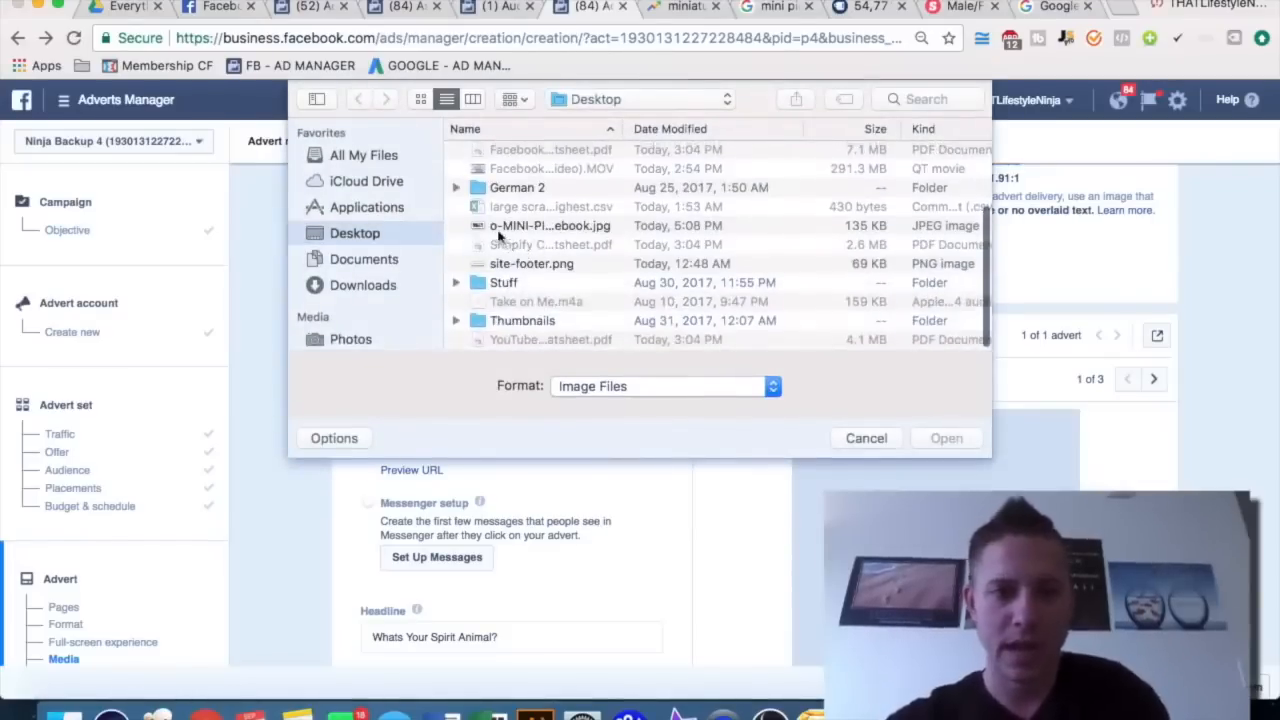
{"action": "double_click", "coordinate": [497, 232]}
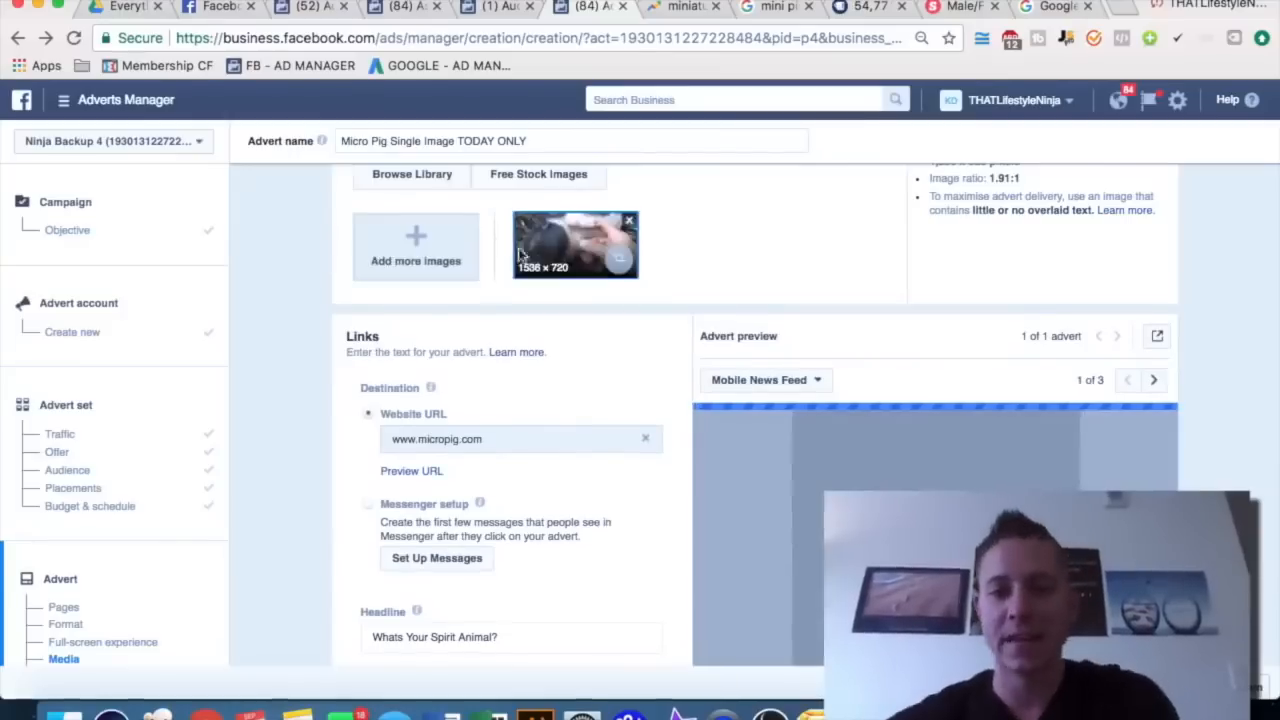
- Switch the advert preview to Desktop News Feed and check how the uploaded pig picture looks in it
{"action": "scroll", "coordinate": [665, 371], "scroll_direction": "down", "scroll_amount": 1}
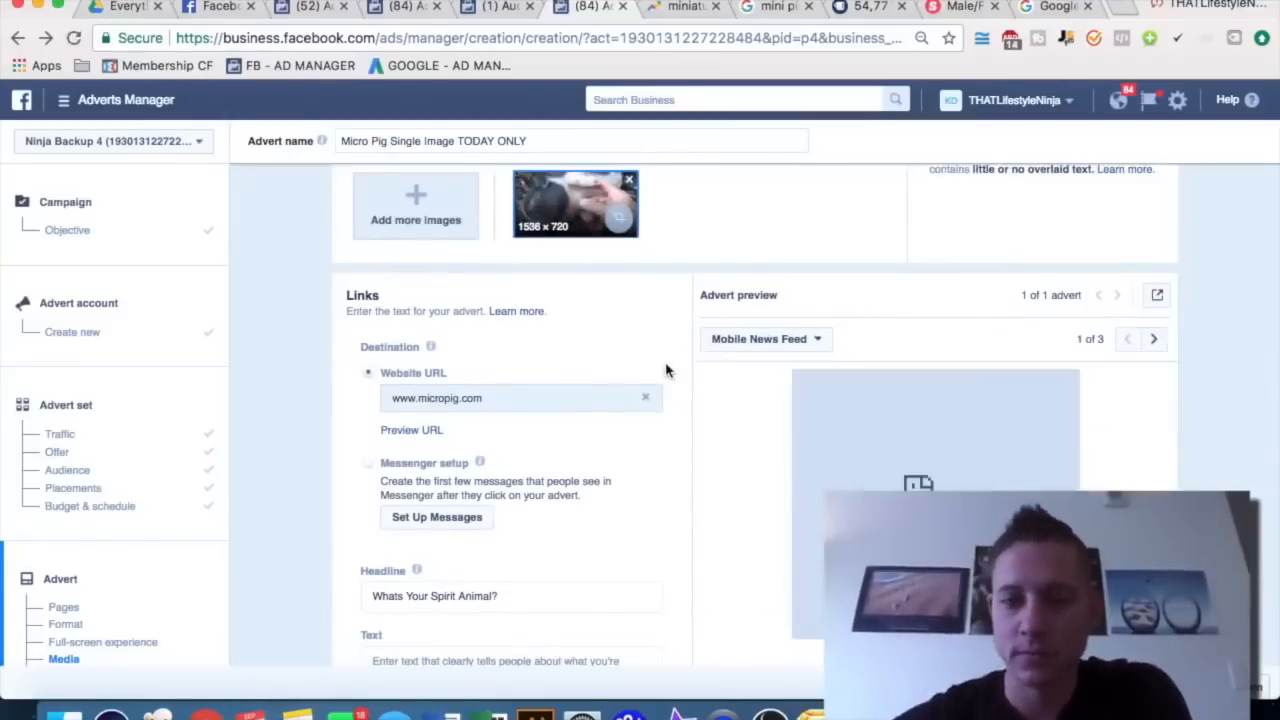
{"action": "scroll", "coordinate": [1020, 455], "scroll_direction": "down", "scroll_amount": 3}
{"action": "scroll", "coordinate": [1025, 456], "scroll_direction": "up", "scroll_amount": 6}
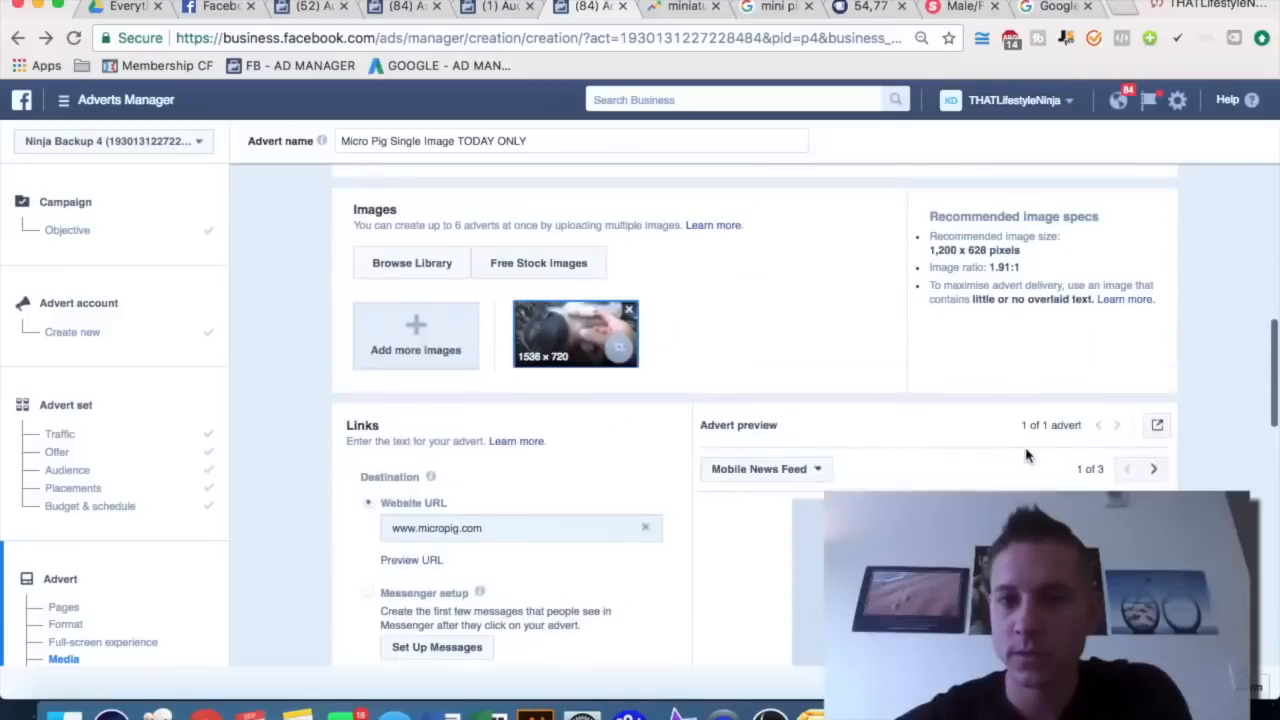
{"action": "scroll", "coordinate": [1026, 451], "scroll_direction": "down", "scroll_amount": 5}
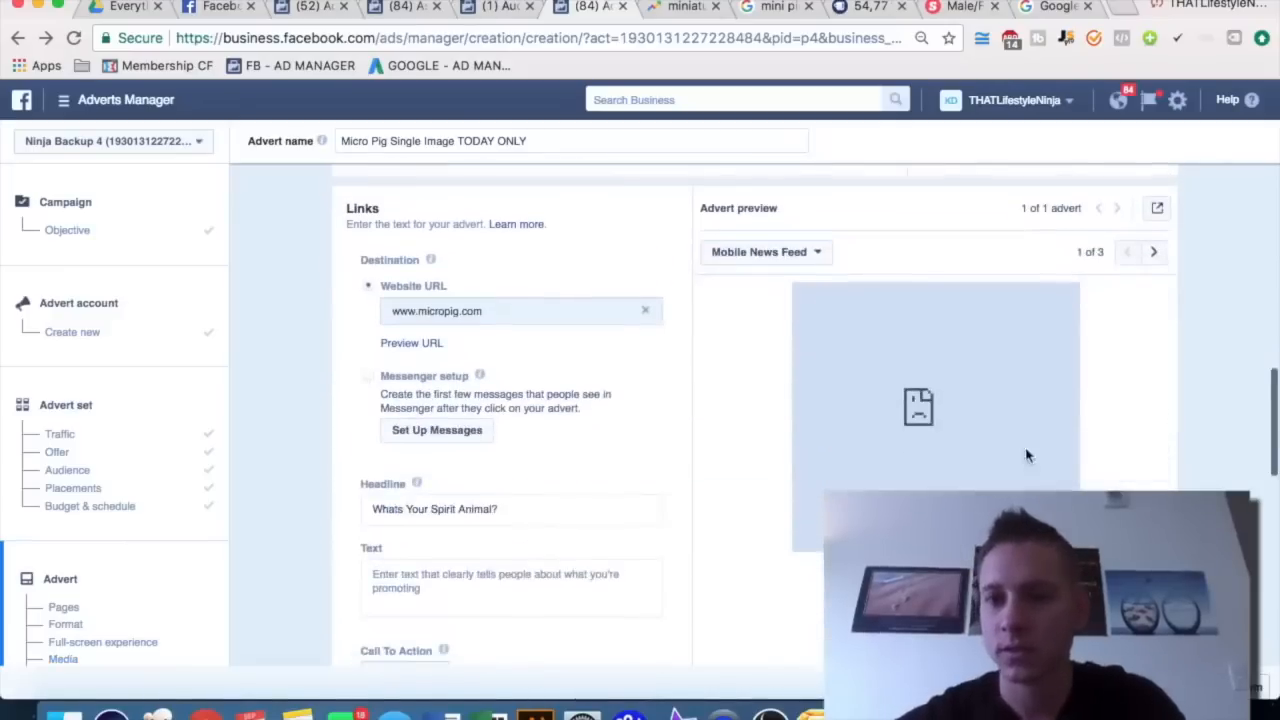
{"action": "scroll", "coordinate": [954, 391], "scroll_direction": "down", "scroll_amount": 2}
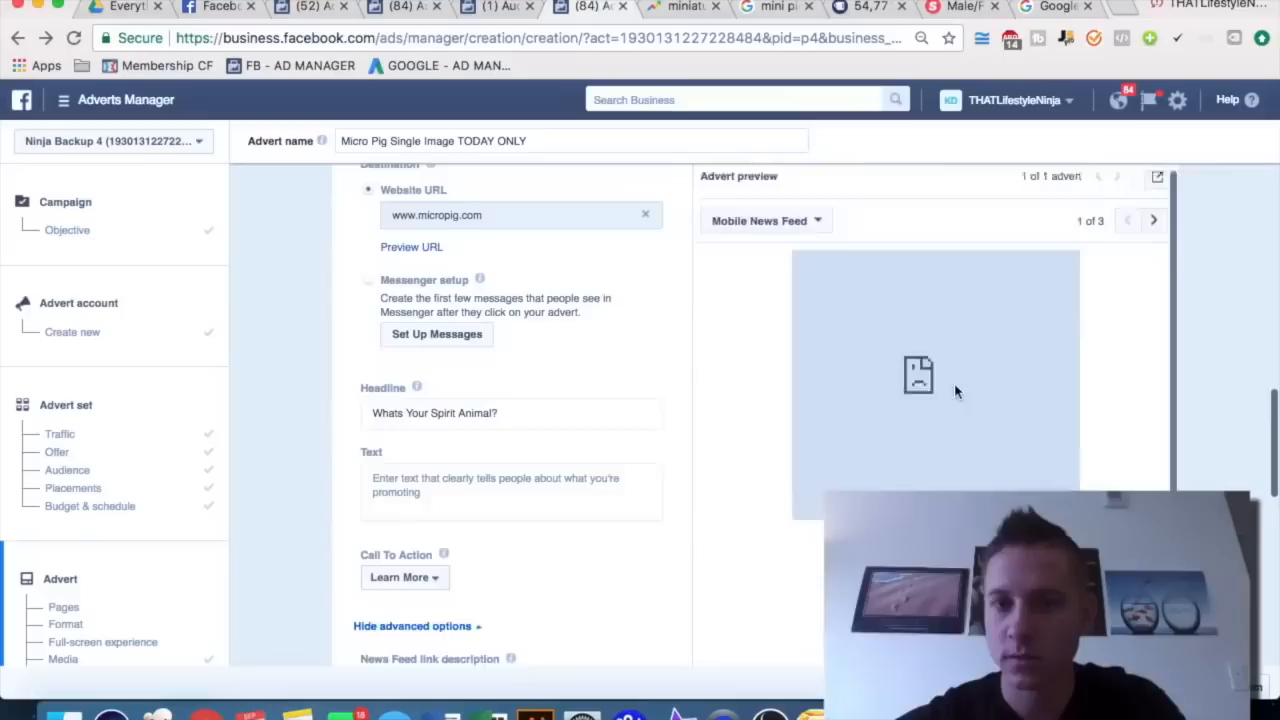
{"action": "left_click", "coordinate": [775, 230]}
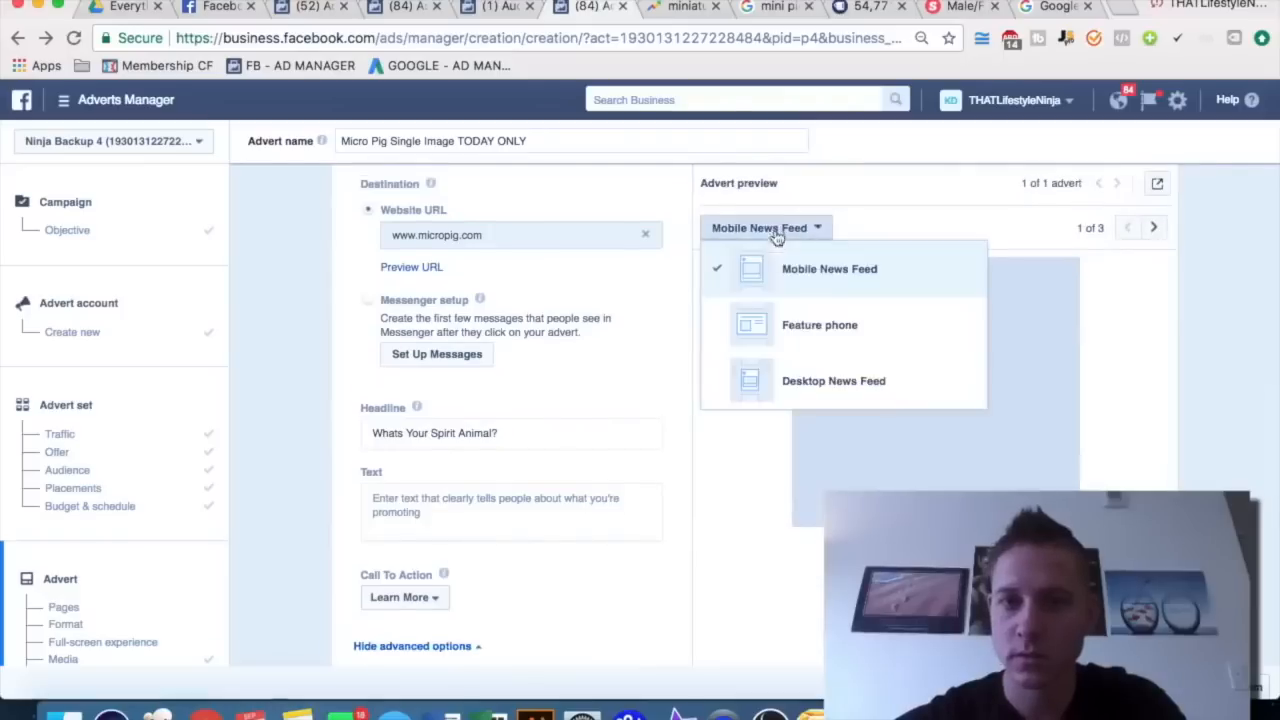
{"action": "left_click", "coordinate": [826, 380]}
{"action": "scroll", "coordinate": [628, 376], "scroll_direction": "up", "scroll_amount": 3}
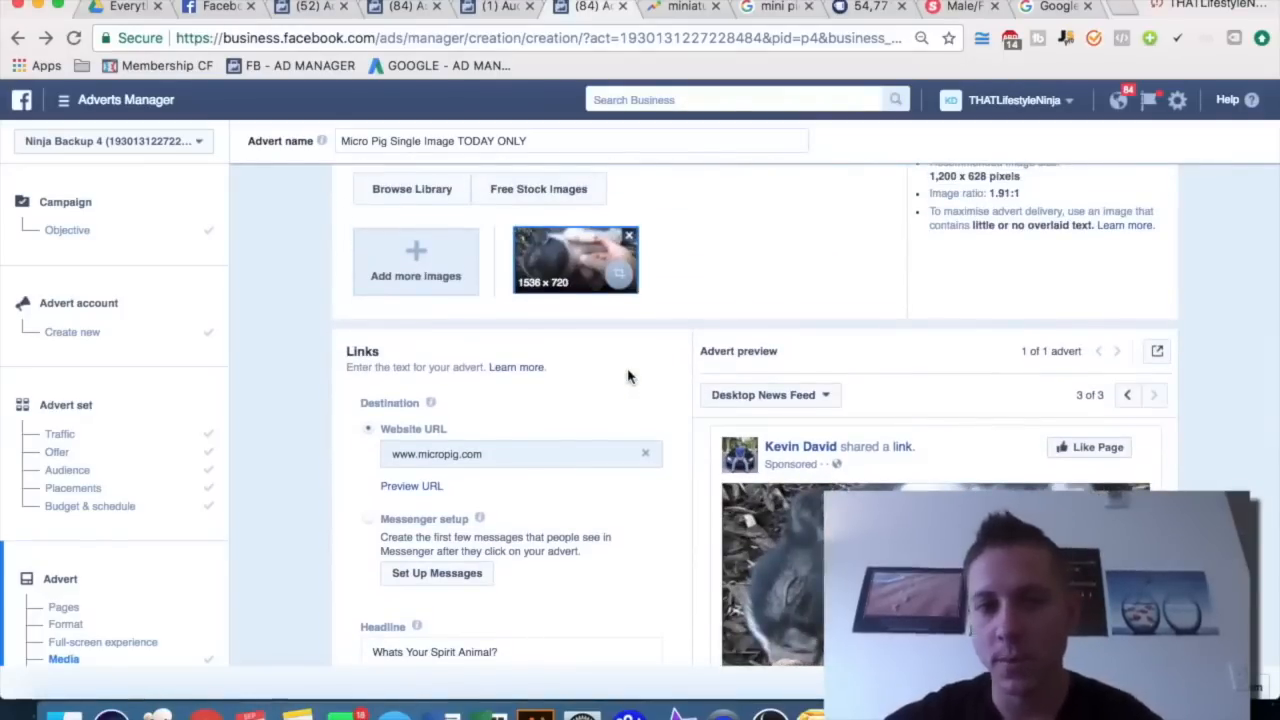
{"action": "scroll", "coordinate": [628, 376], "scroll_direction": "down", "scroll_amount": 2}
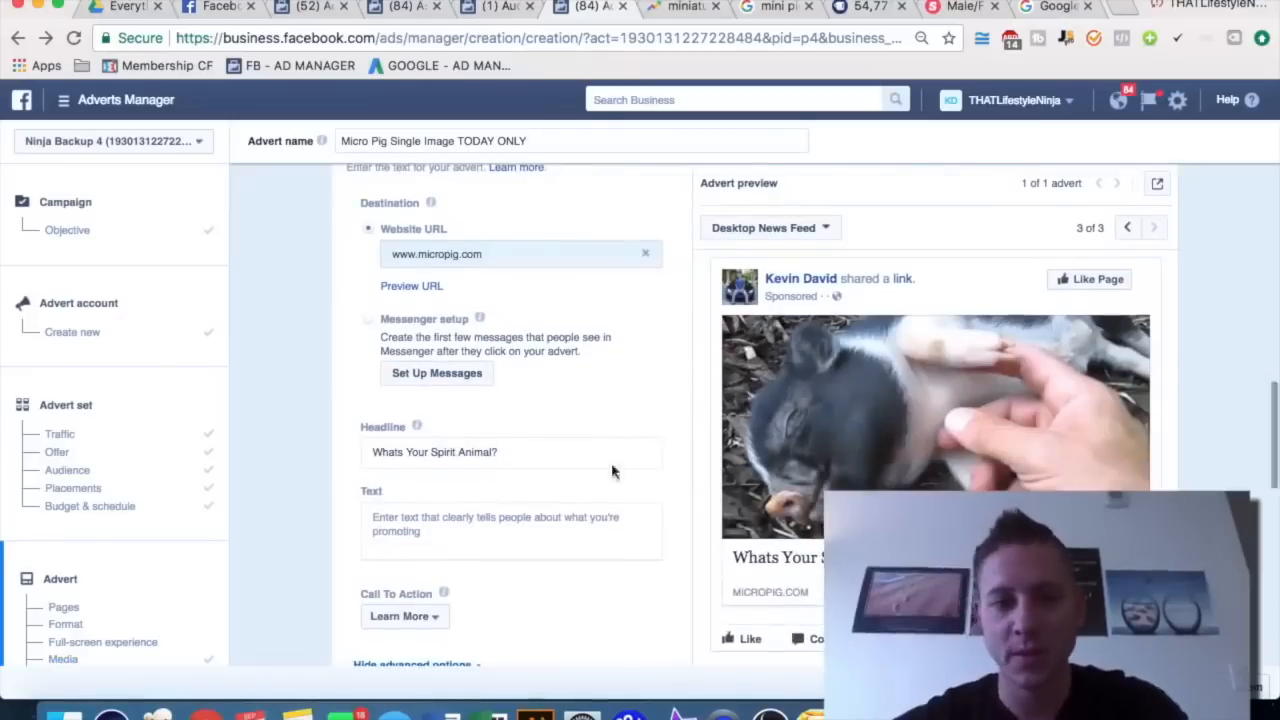
- Narrow the Adverts Manager window and restore the minimised AdEspresso ad examples window beside it
{"action": "left_click_drag", "start_coordinate": [628, 376], "coordinate": [1127, 293]}
{"action": "left_click_drag", "start_coordinate": [1278, 214], "coordinate": [1035, 214]}
{"action": "left_click", "coordinate": [1158, 710]}
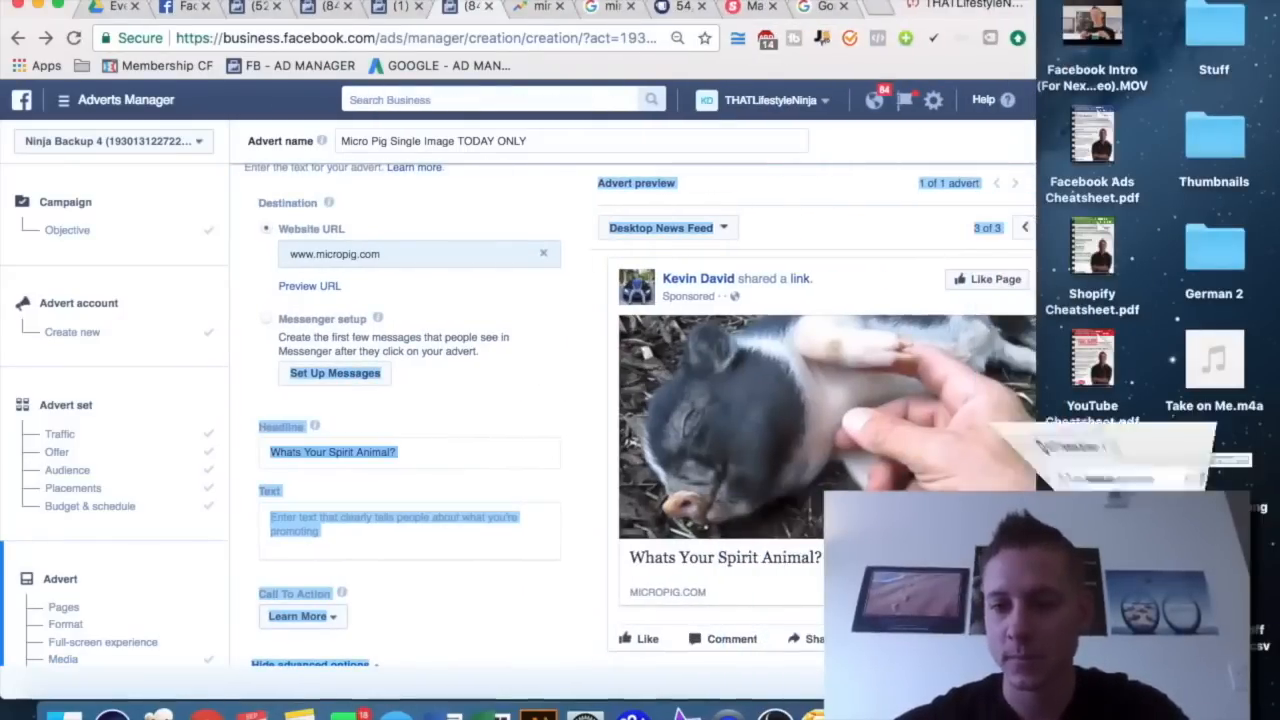
{"action": "scroll", "coordinate": [866, 206], "scroll_direction": "down", "scroll_amount": 1}
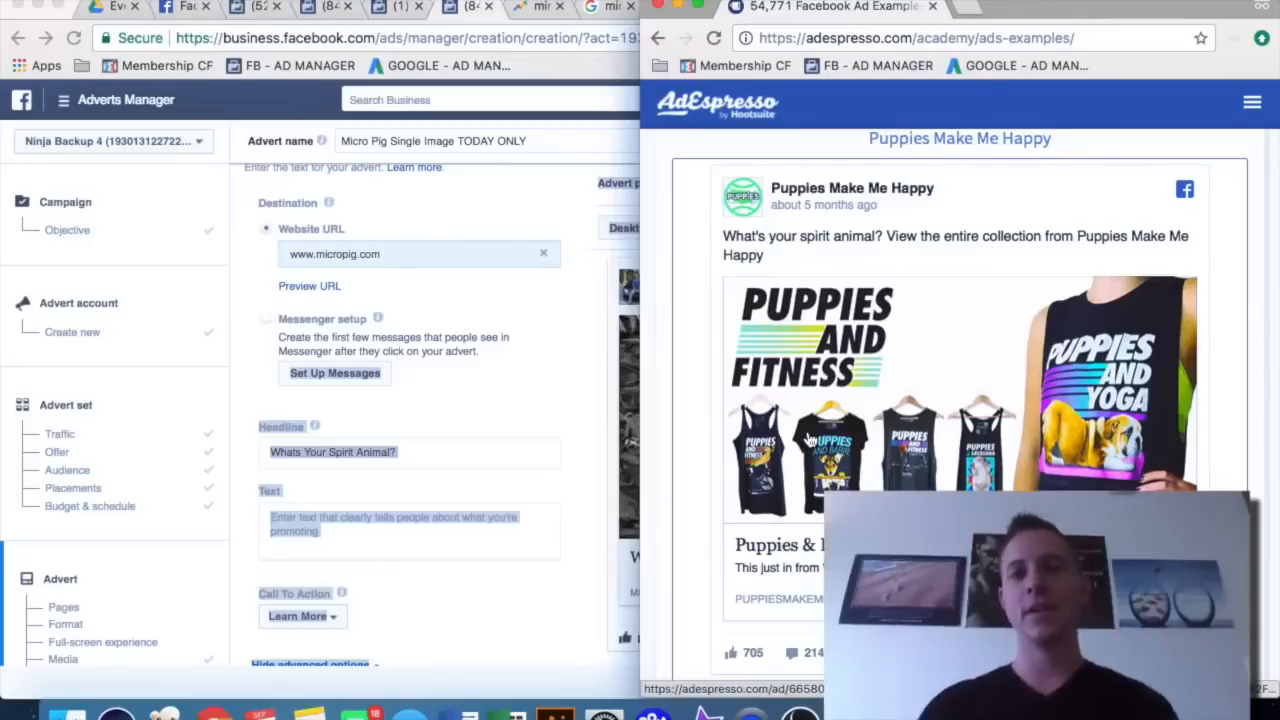
- Compare the advert's image specs and preview with the Puppies Make Me Happy example on AdEspresso
{"action": "left_click", "coordinate": [575, 385]}
{"action": "scroll", "coordinate": [575, 385], "scroll_direction": "up", "scroll_amount": 5}
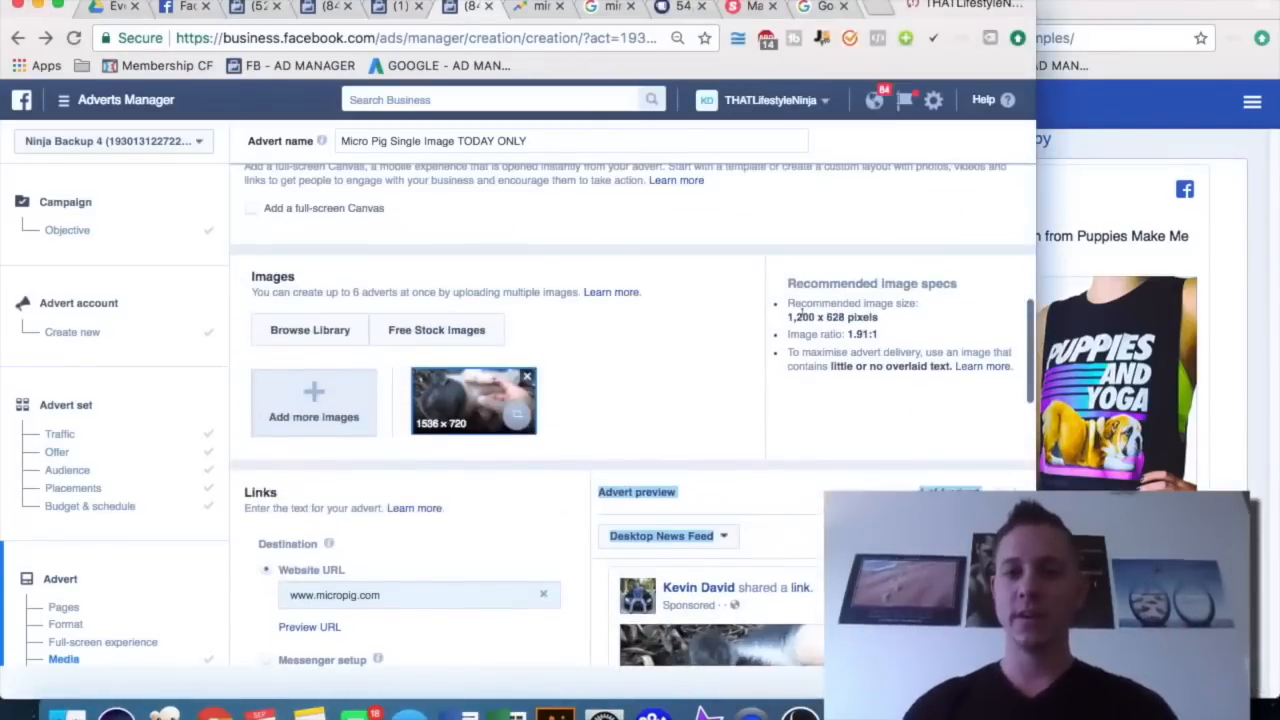
{"action": "scroll", "coordinate": [852, 305], "scroll_direction": "down", "scroll_amount": 5}
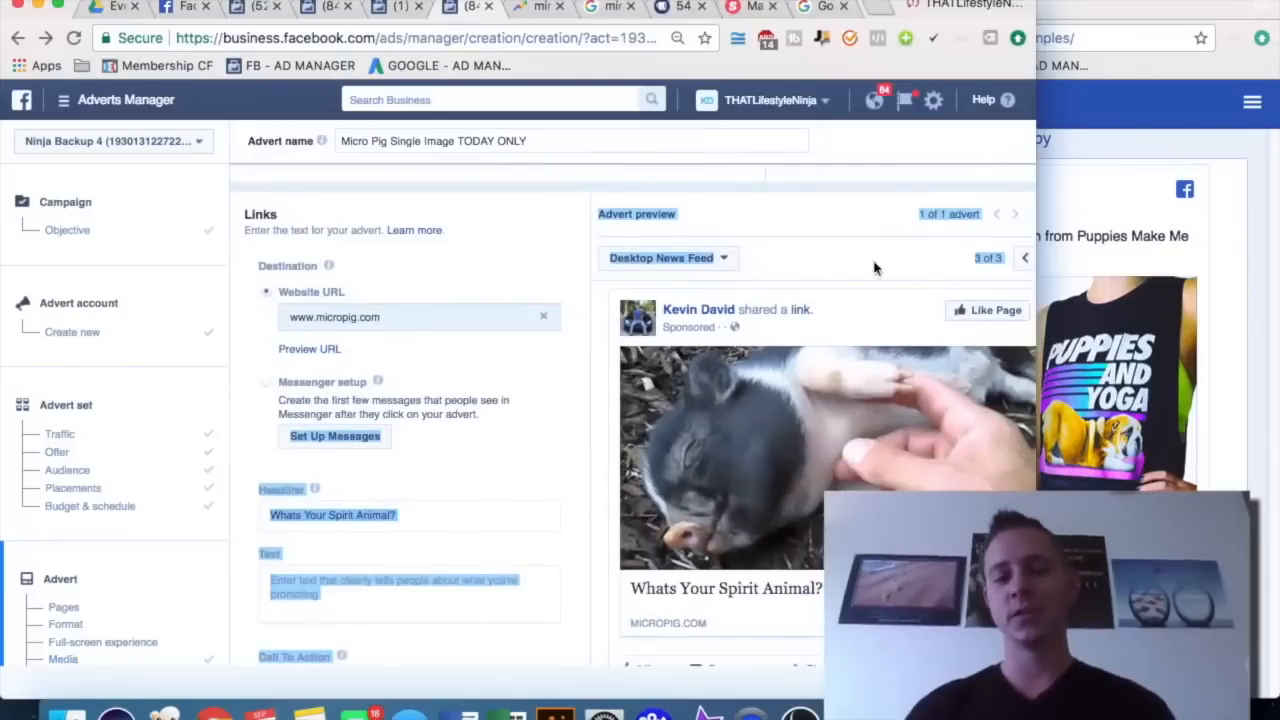
{"action": "scroll", "coordinate": [577, 376], "scroll_direction": "down", "scroll_amount": 1}
{"action": "left_click", "coordinate": [1207, 314]}
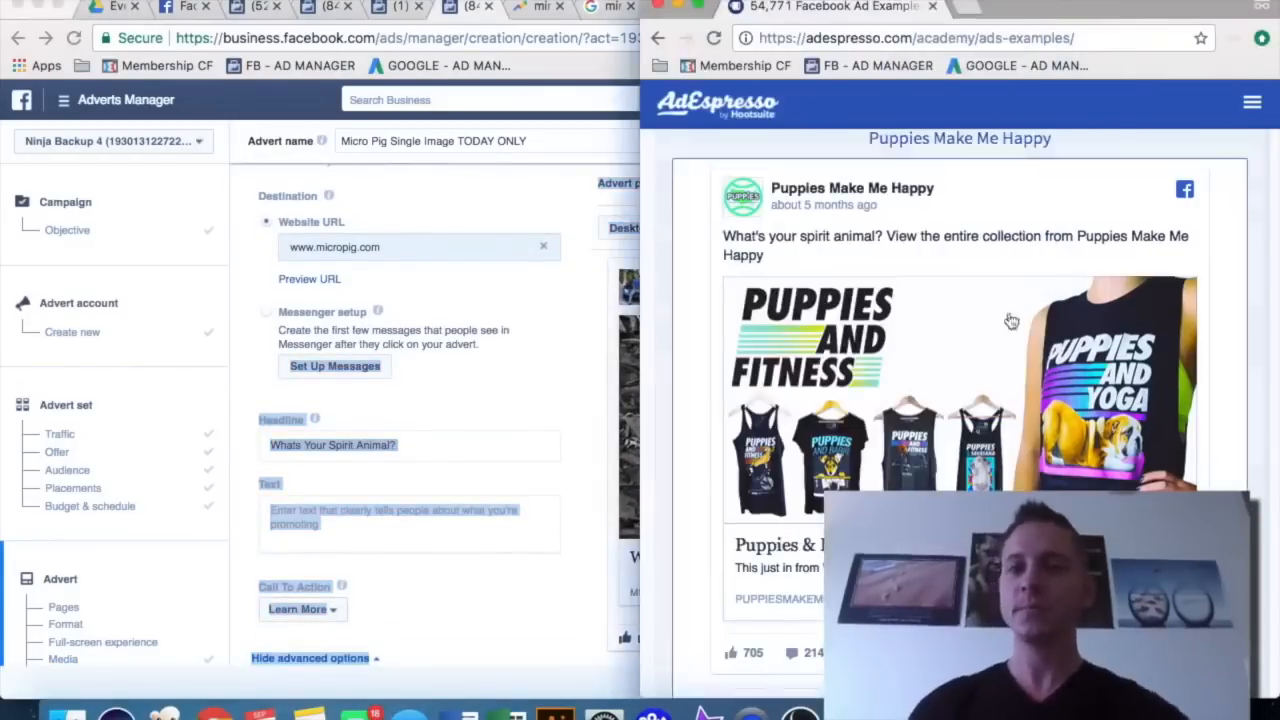
- Move "Whats Your Spirit Animal?" from the advert's headline into its text, leaving the headline empty
{"action": "left_click", "coordinate": [574, 534]}
{"action": "scroll", "coordinate": [527, 566], "scroll_direction": "down", "scroll_amount": 1}
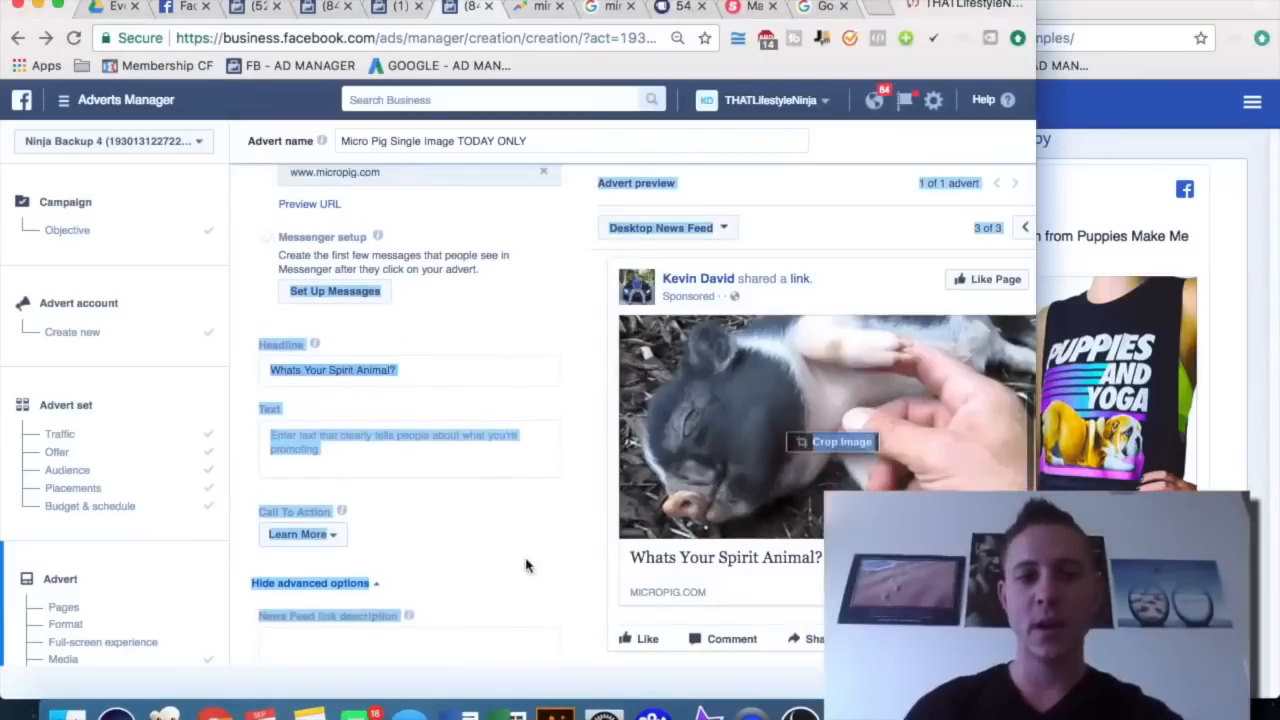
{"action": "triple_click", "coordinate": [401, 371]}
{"action": "key", "text": "ctrl+c"}
{"action": "key", "text": "BackSpace"}
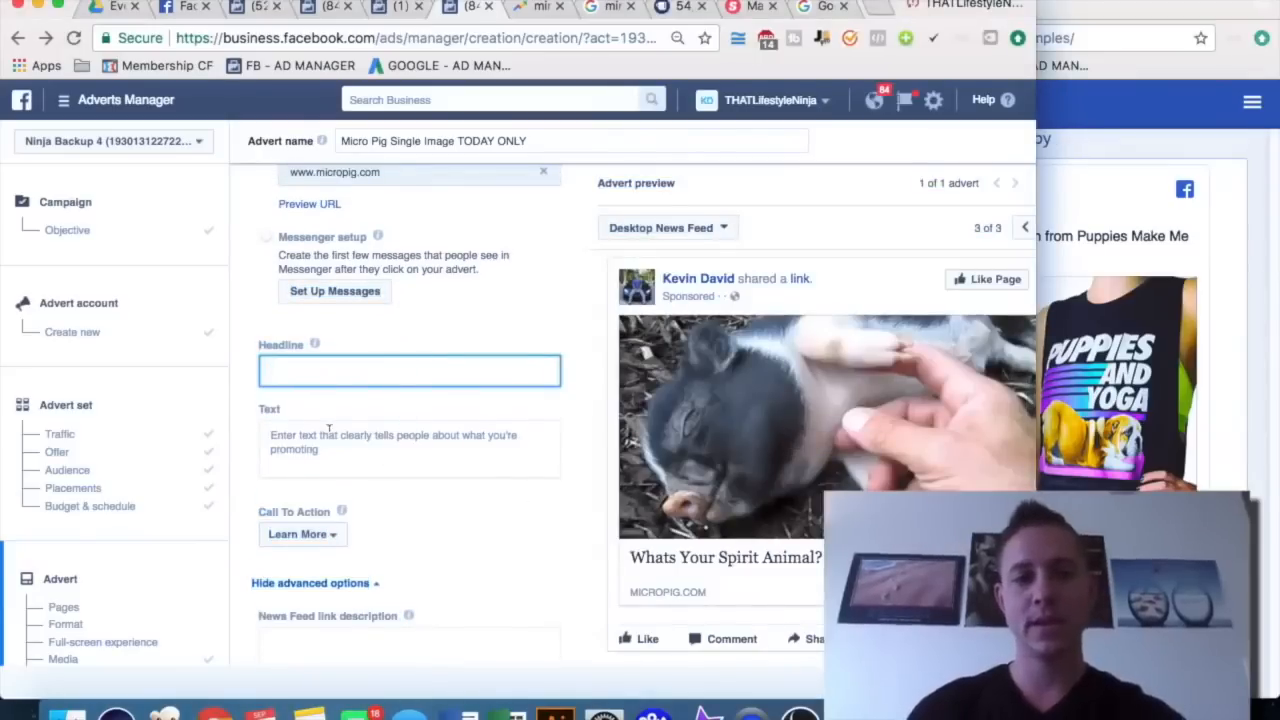
{"action": "left_click", "coordinate": [323, 434]}
{"action": "key", "text": "ctrl+v"}
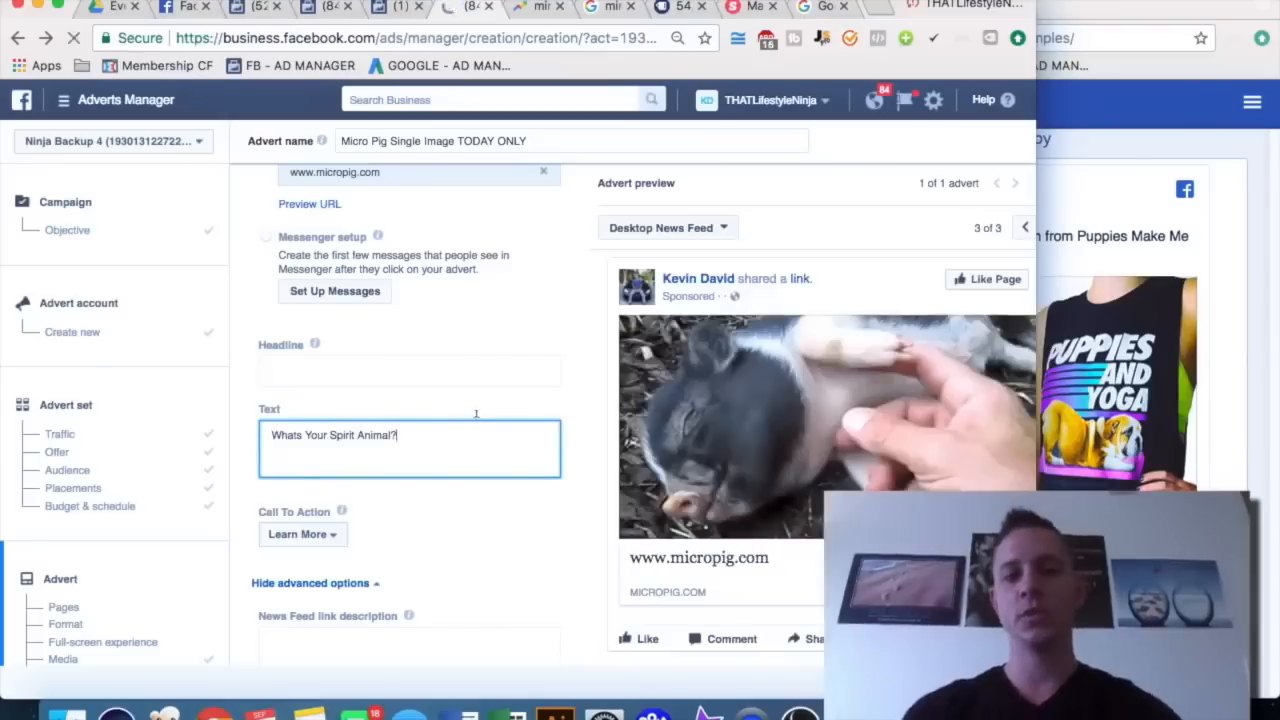
- Append "View The Entire Micro Pig Collection Today!" to the advert text after the spirit animal question
{"action": "type", "text": "View "}
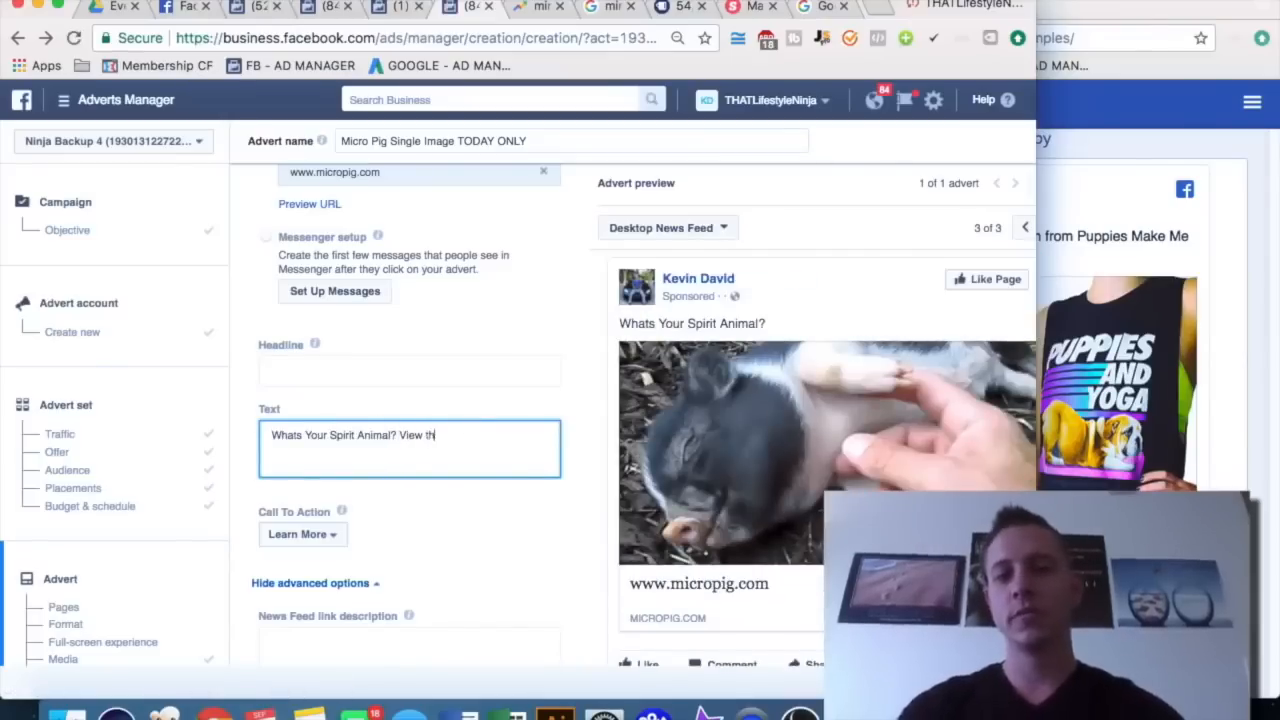
{"action": "type", "text": "The Entire "}
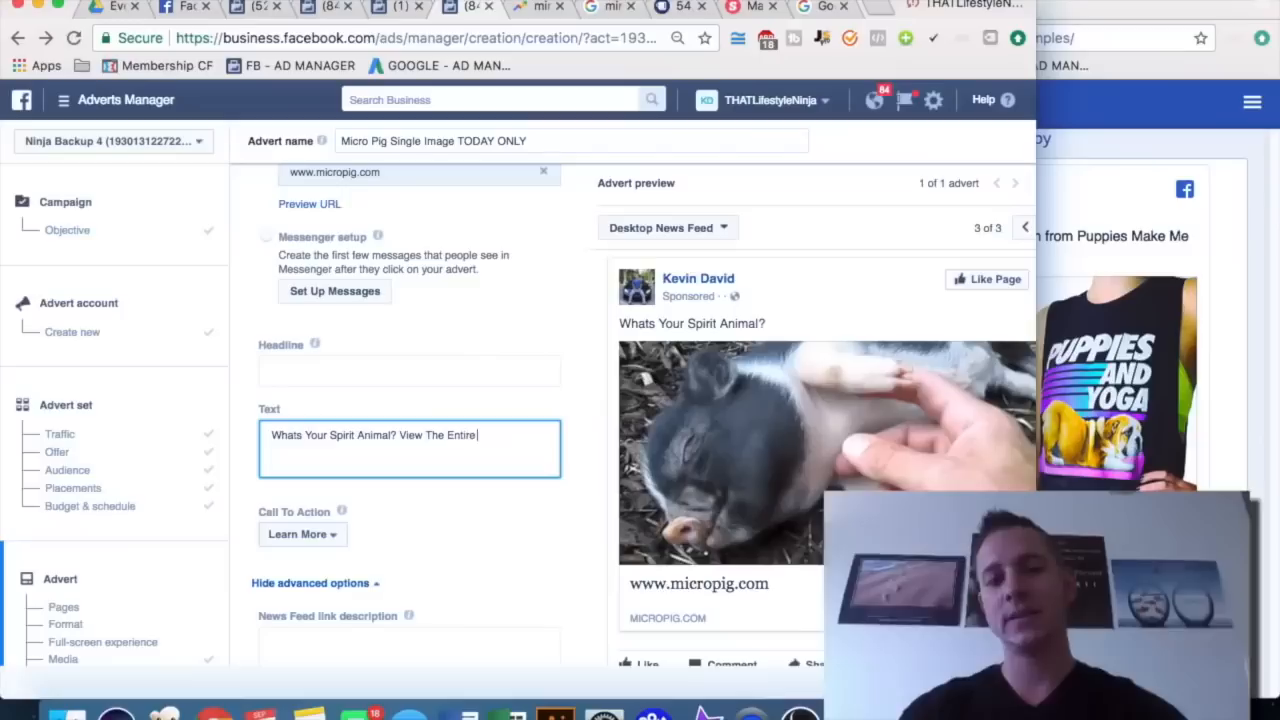
{"action": "type", "text": "V"}
{"action": "key", "text": "BackSpace"}
{"action": "type", "text": "Micro Pig Collection Today!"}
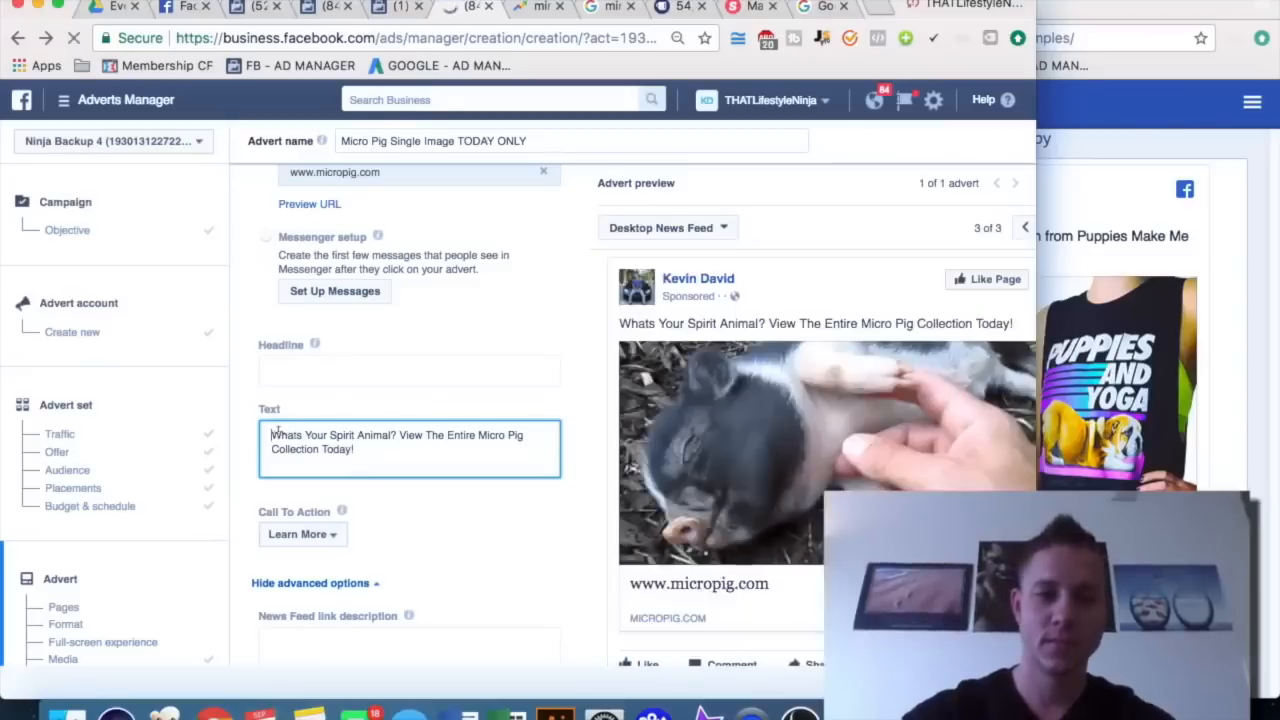
- Insert "[50% OFF SALE]" at the beginning of the advert text
{"action": "type", "text": "["}
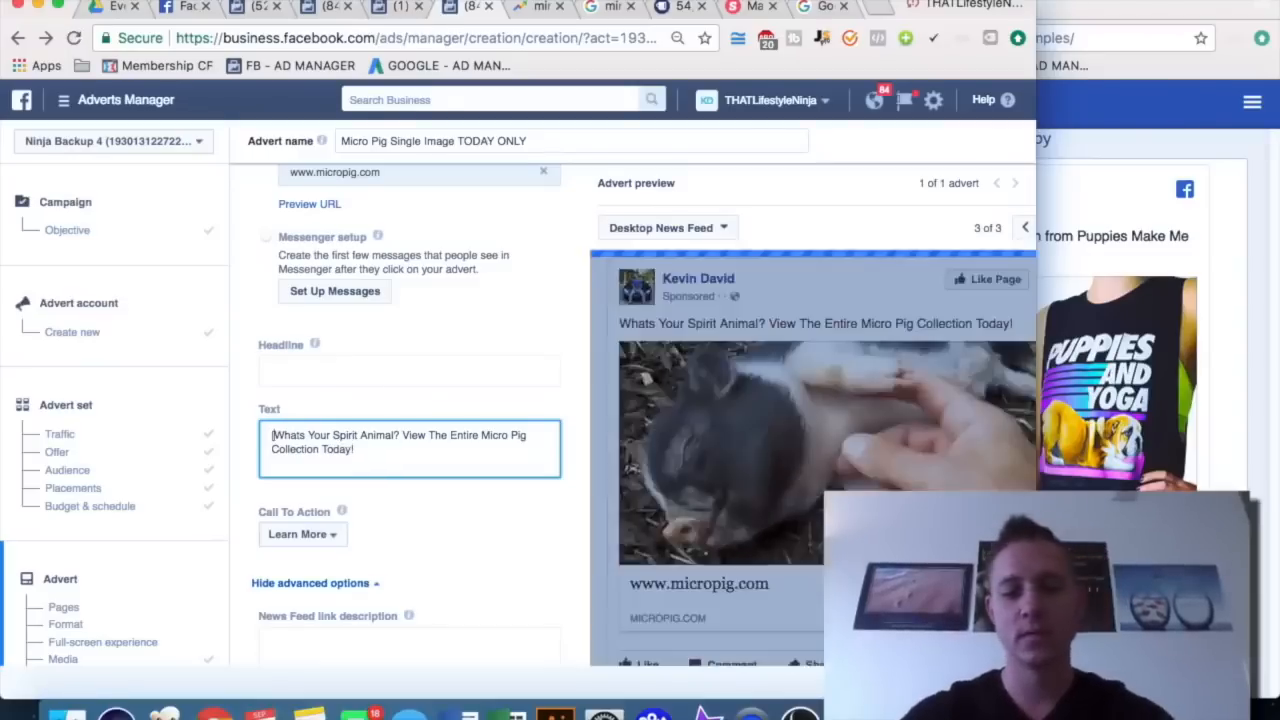
{"action": "type", "text": "50%"}
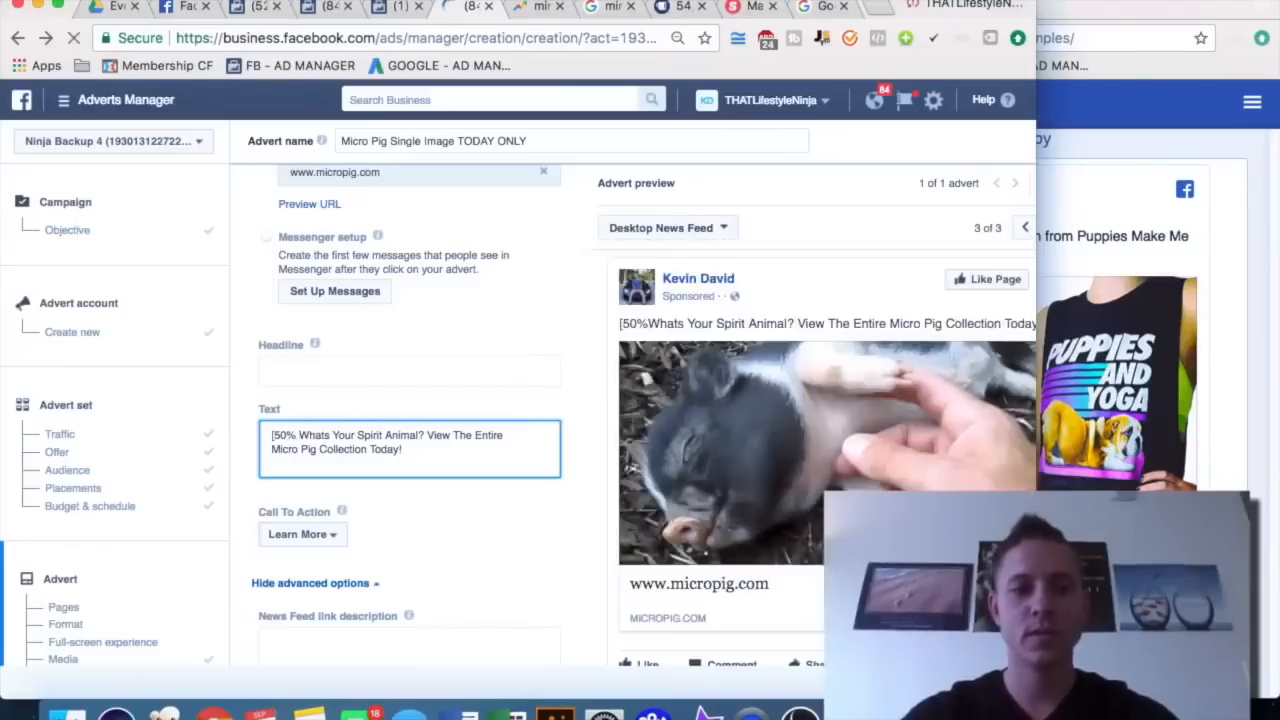
{"action": "type", "text": " OFF SALE"}
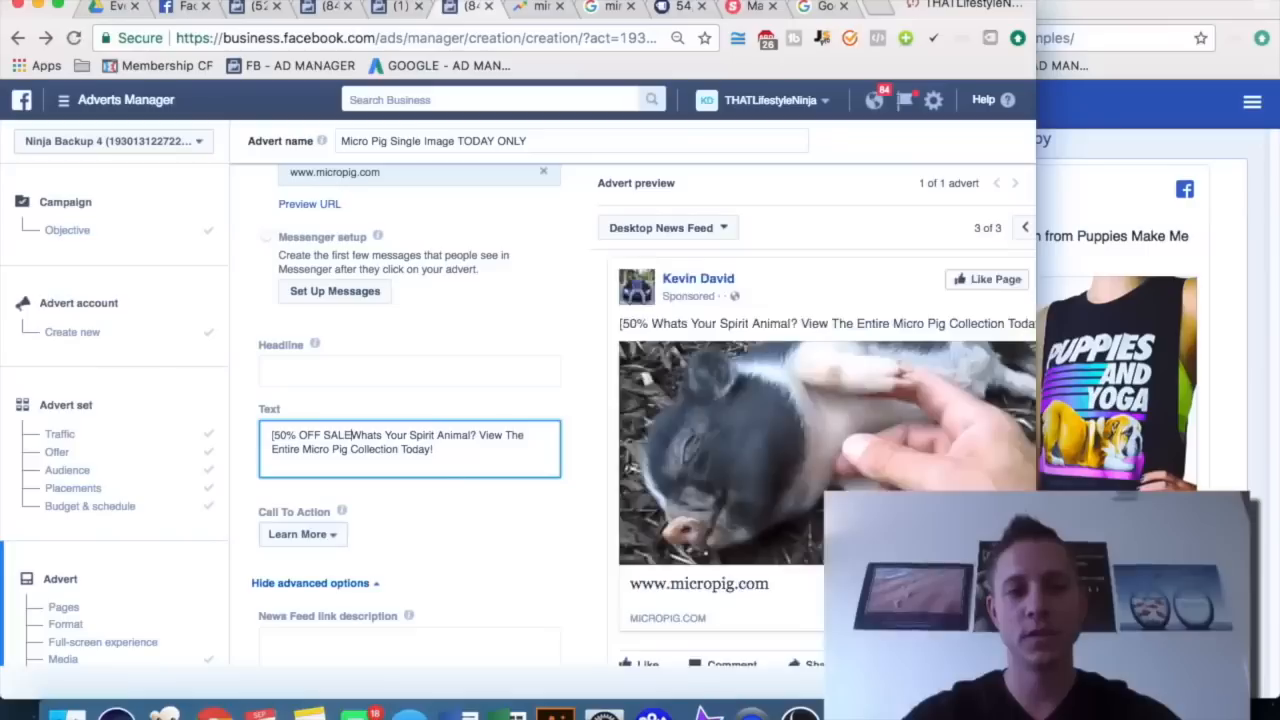
{"action": "type", "text": "]"}
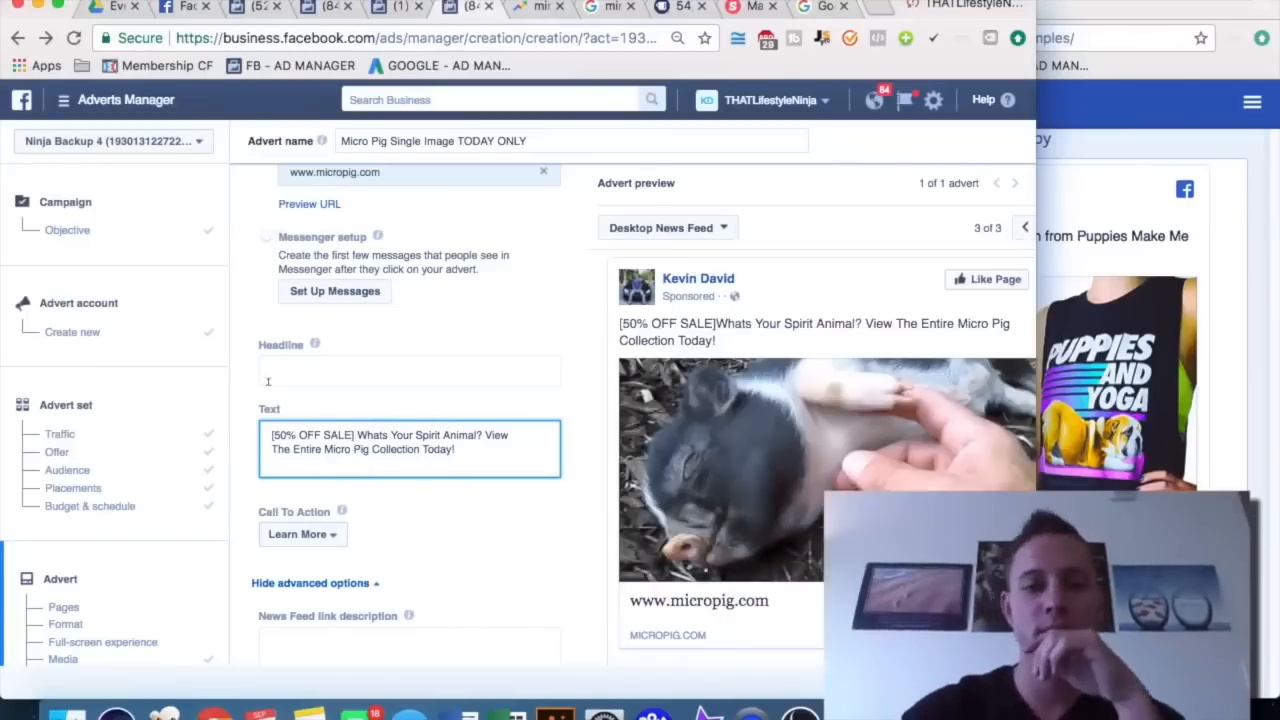
- Look through the animal ad examples on AdEspresso for further wording ideas
{"action": "left_click", "coordinate": [1119, 397]}
{"action": "scroll", "coordinate": [1119, 397], "scroll_direction": "down", "scroll_amount": 20}
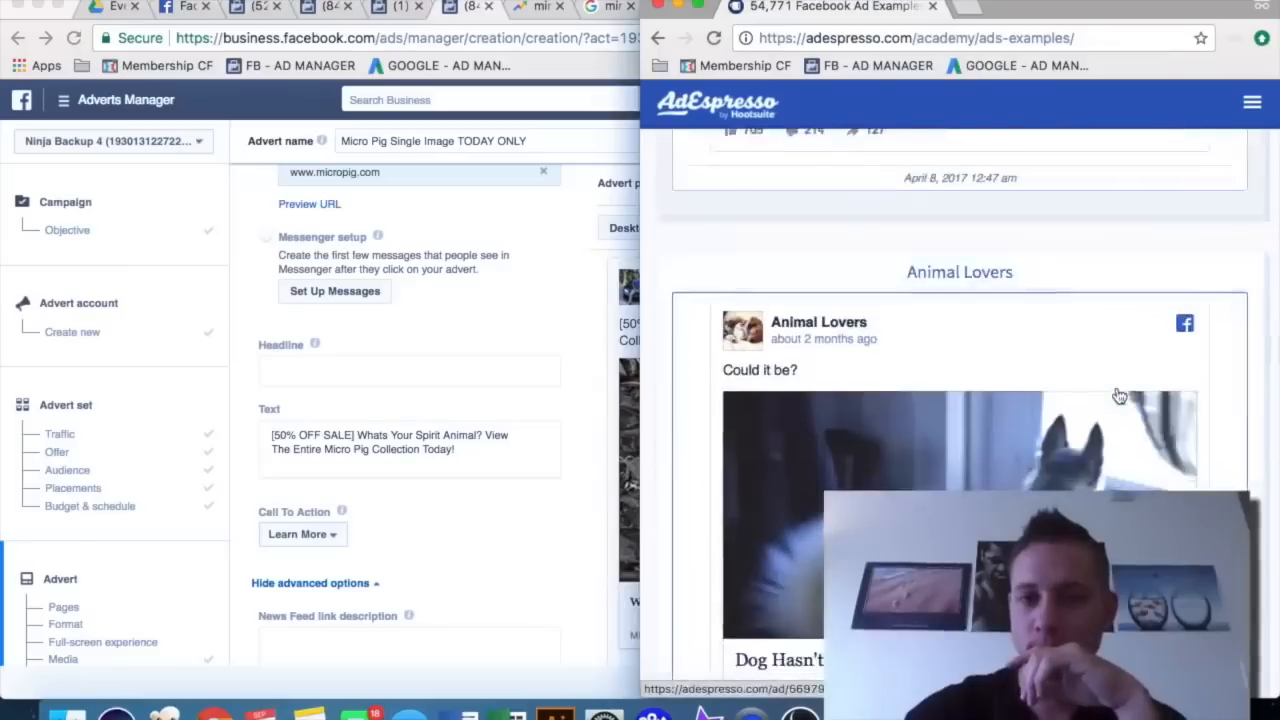
{"action": "scroll", "coordinate": [1119, 397], "scroll_direction": "down", "scroll_amount": 15}
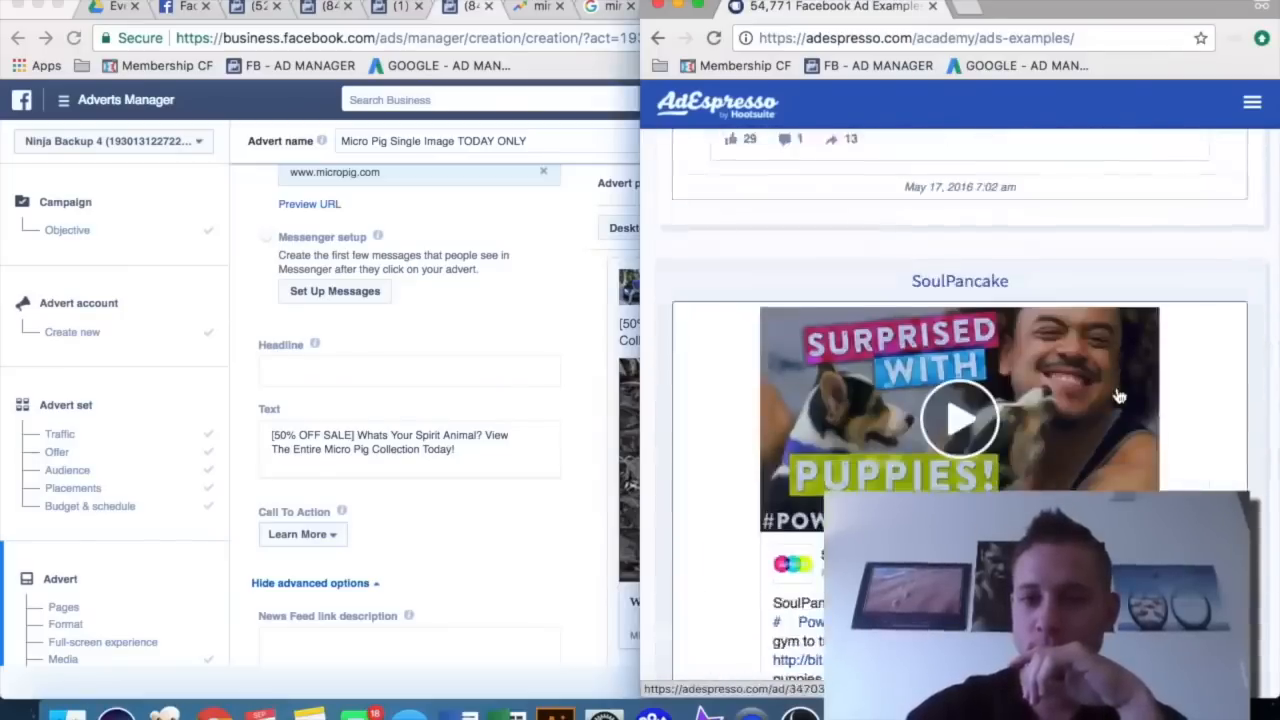
{"action": "scroll", "coordinate": [1119, 397], "scroll_direction": "down", "scroll_amount": 12}
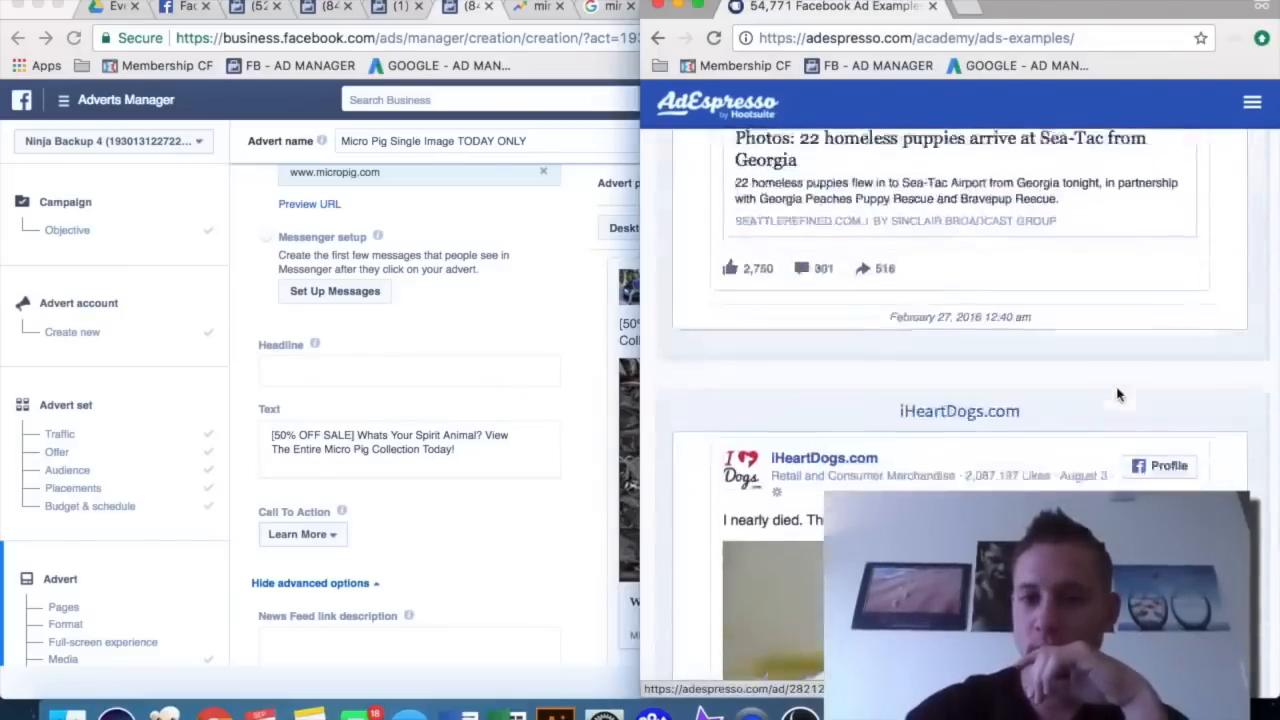
{"action": "scroll", "coordinate": [1119, 397], "scroll_direction": "up", "scroll_amount": 4}
{"action": "scroll", "coordinate": [1119, 397], "scroll_direction": "up", "scroll_amount": 3}
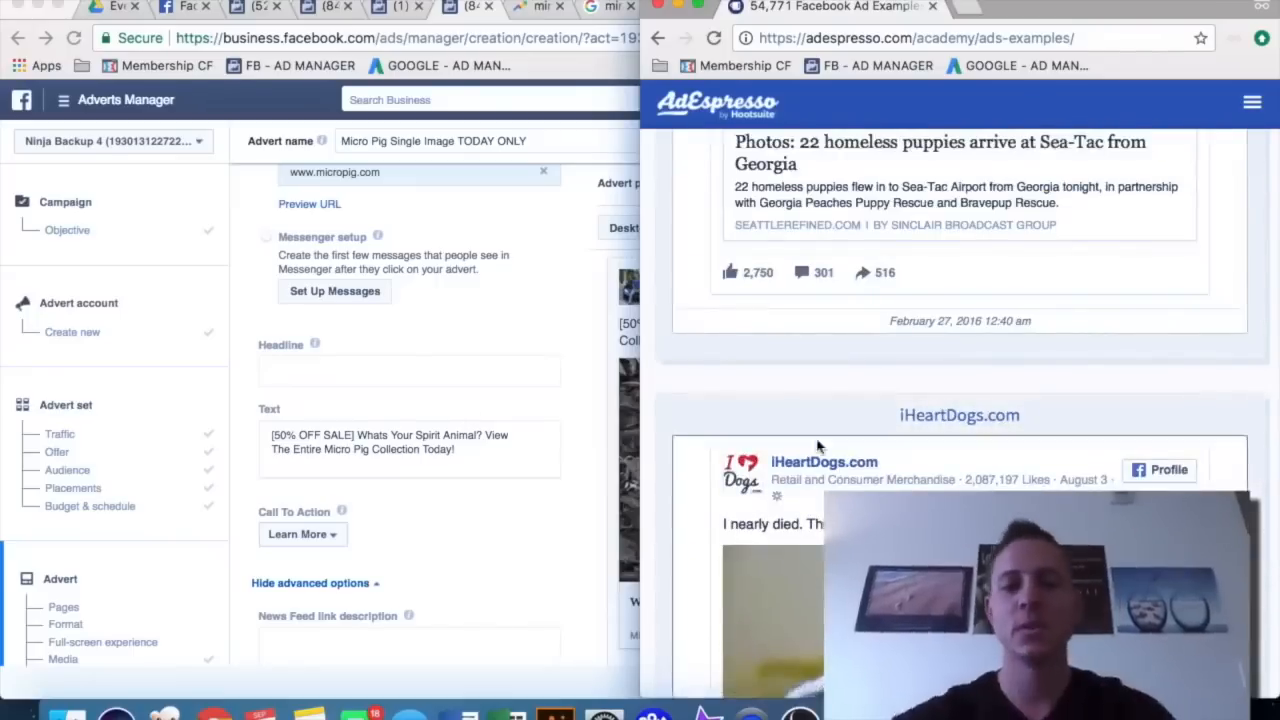
- Remove "[50% OFF SALE]" from the beginning of the advert text
{"action": "left_click", "coordinate": [352, 441]}
{"action": "left_click_drag", "start_coordinate": [358, 435], "coordinate": [219, 440]}
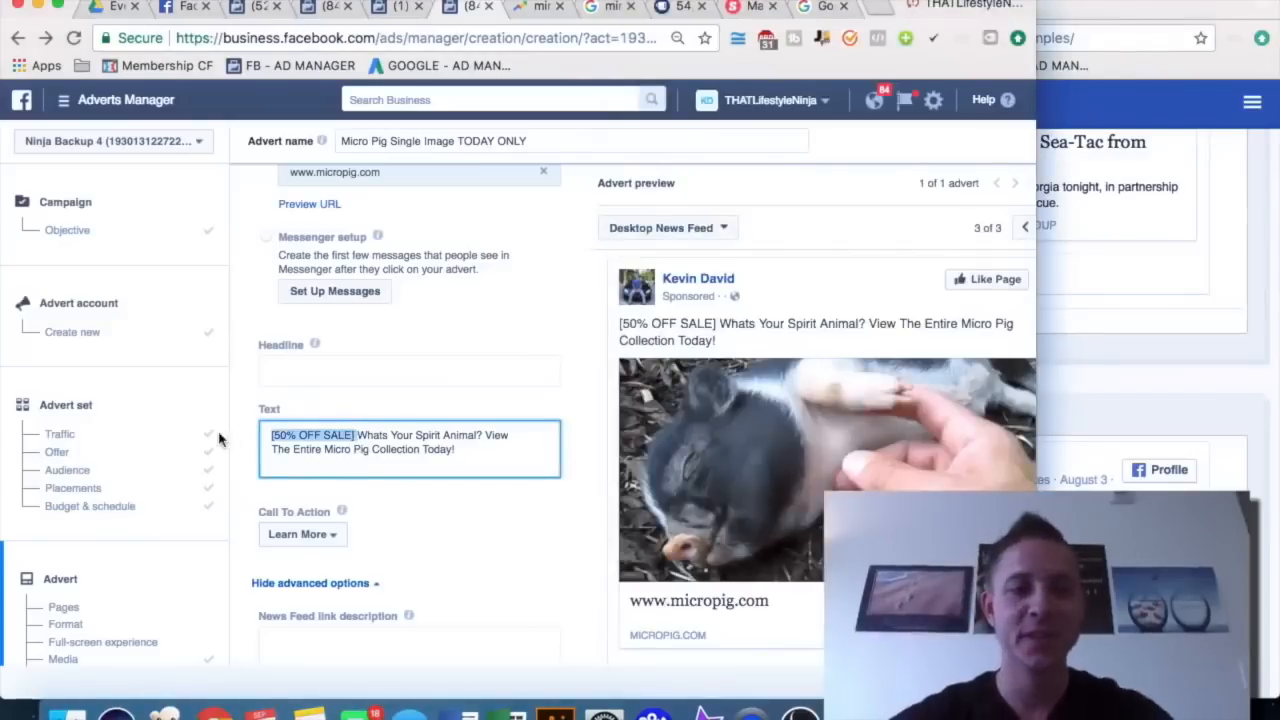
{"action": "key", "text": "BackSpace"}
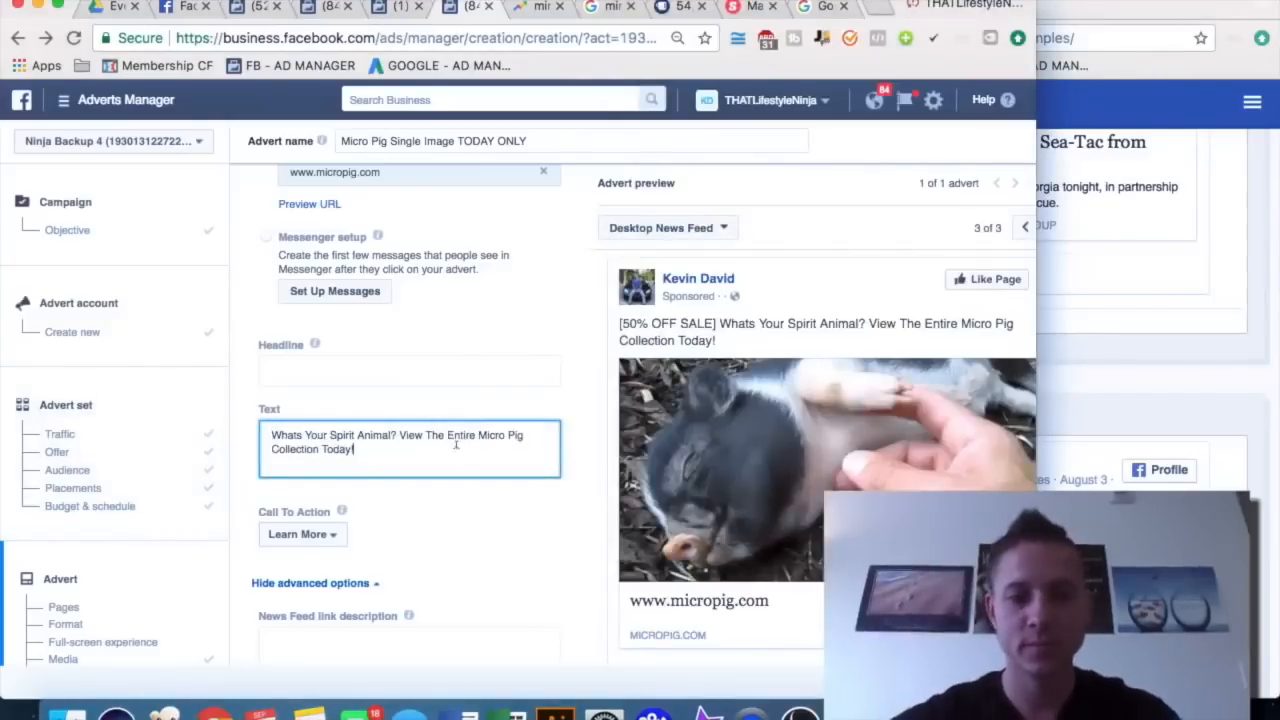
- Append "(YOU'LL LOVE OUR MICRO-PIG SWEATER LINE - ESPECIALLY NUMBER 2)" to the end of the advert text
{"action": "type", "text": "("}
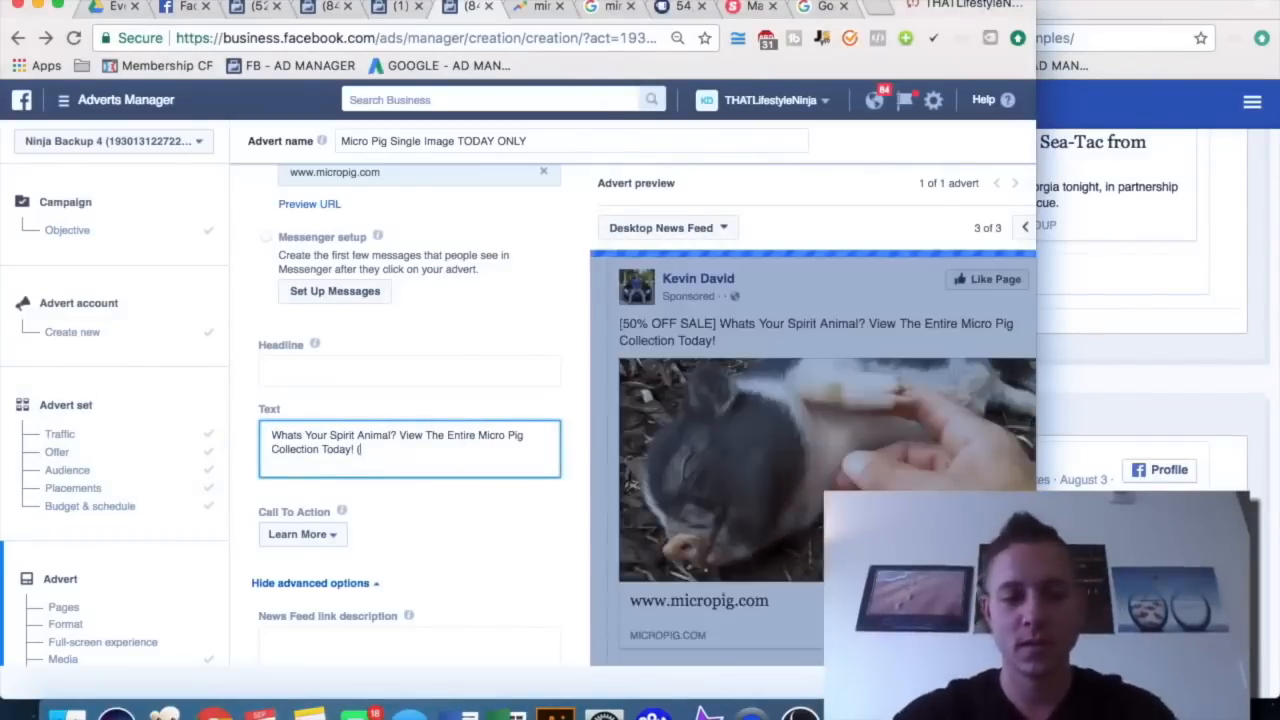
{"action": "type", "text": "YOU'LL LOVE O"}
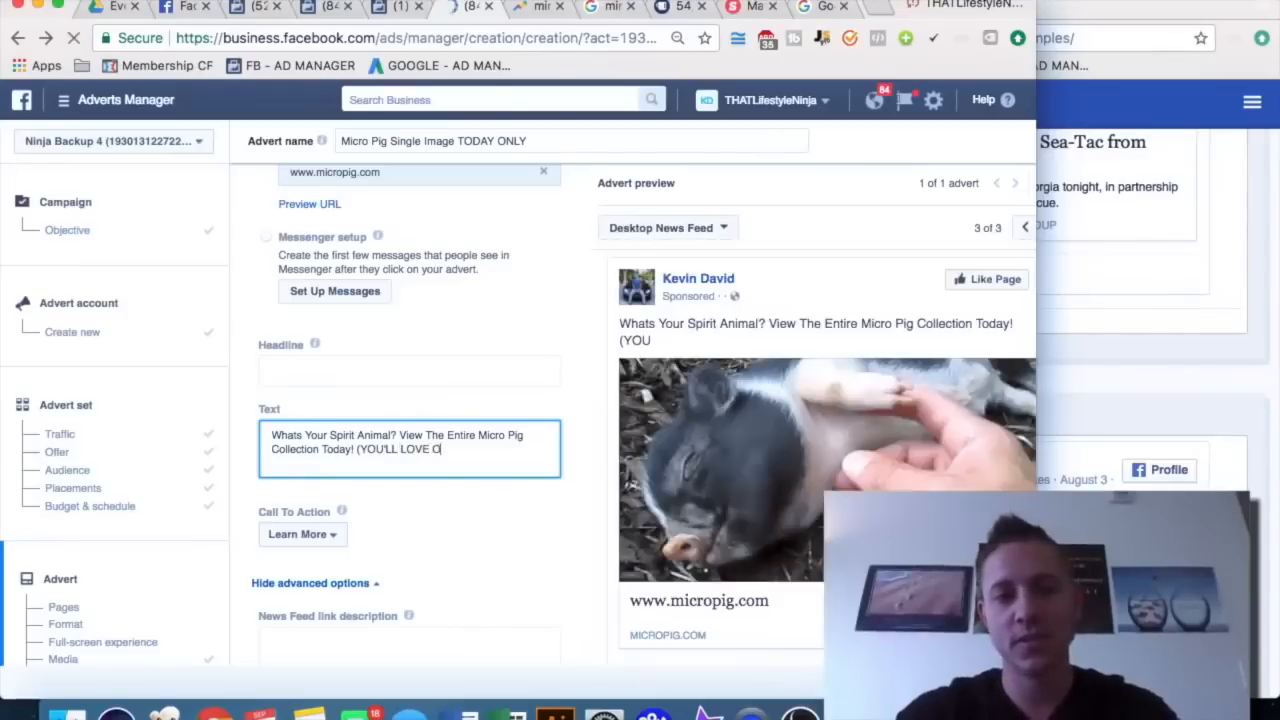
{"action": "type", "text": "UR MICRO P"}
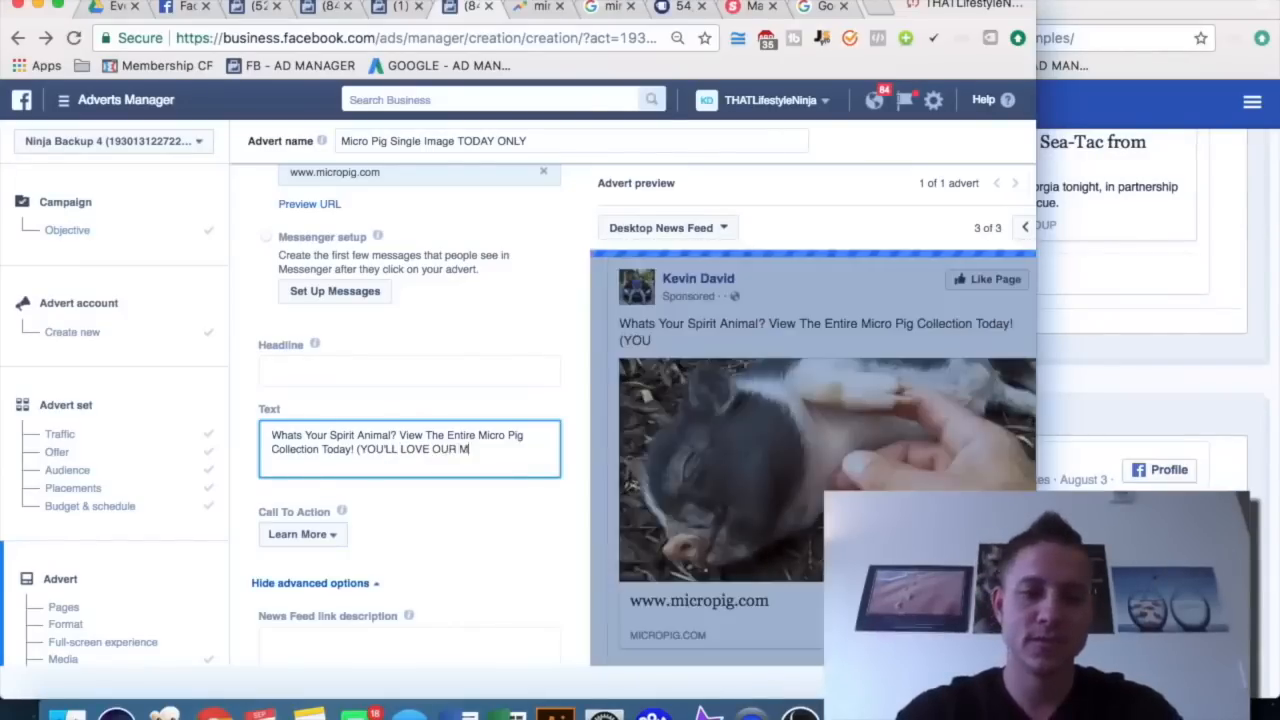
{"action": "key", "text": "BackSpace"}
{"action": "key", "text": "BackSpace"}
{"action": "type", "text": "-PIG"}
{"action": "key", "text": "Return"}
{"action": "type", "text": "SWEATHER LINE - ESPECIALLY NUMBER 2"}
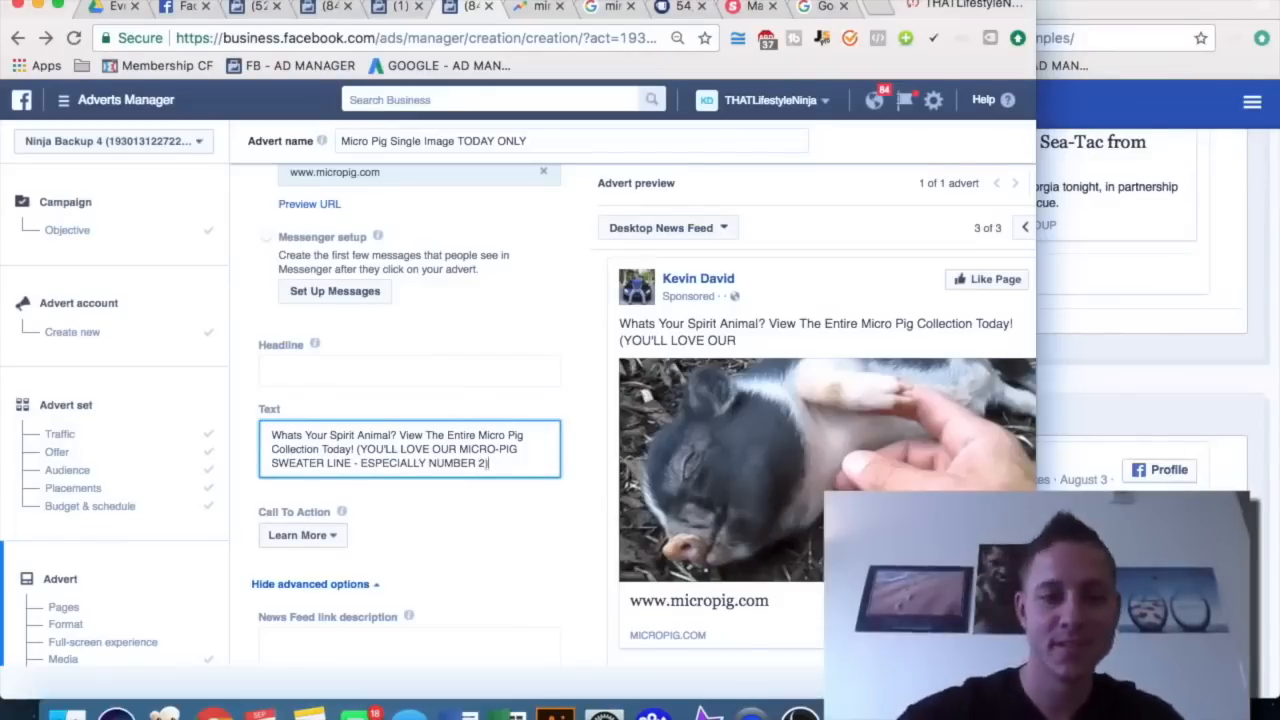
- Reword the first part of the bracketed remark in the advert text as "You'll love our Micro-Pig Sweater Collection"
{"action": "left_click_drag", "start_coordinate": [350, 464], "coordinate": [357, 450]}
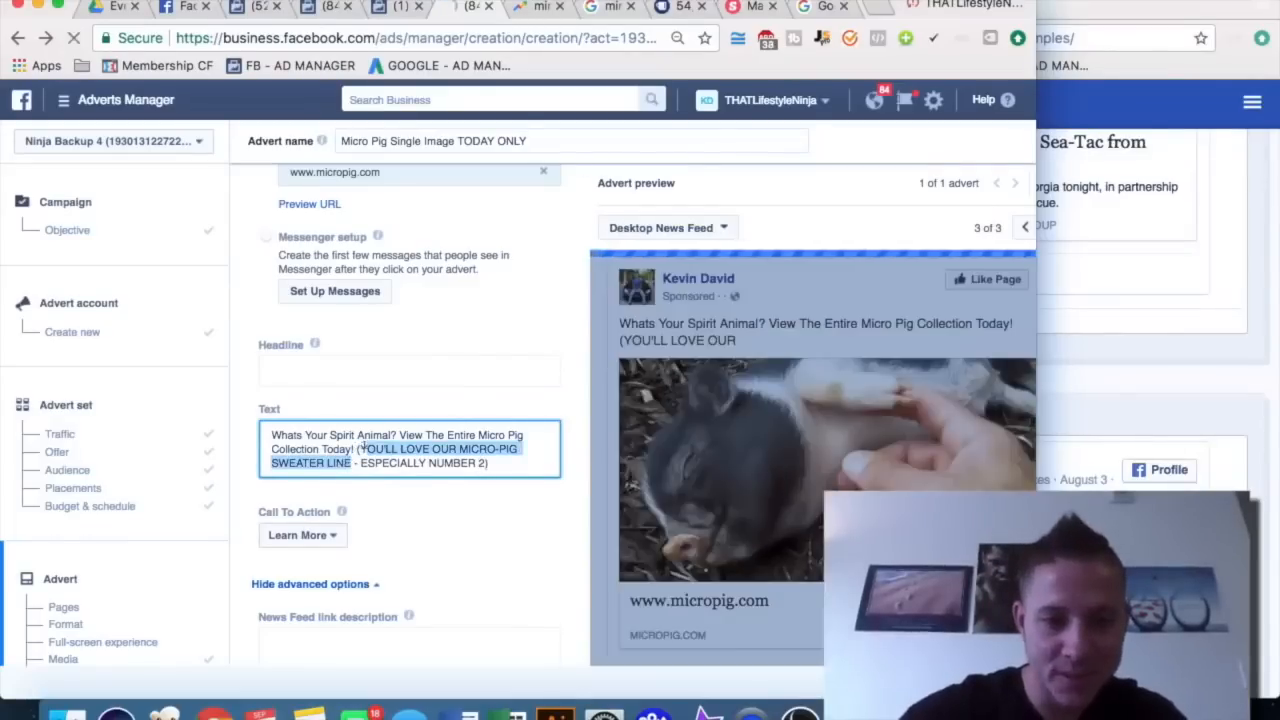
{"action": "type", "text": "YOU"}
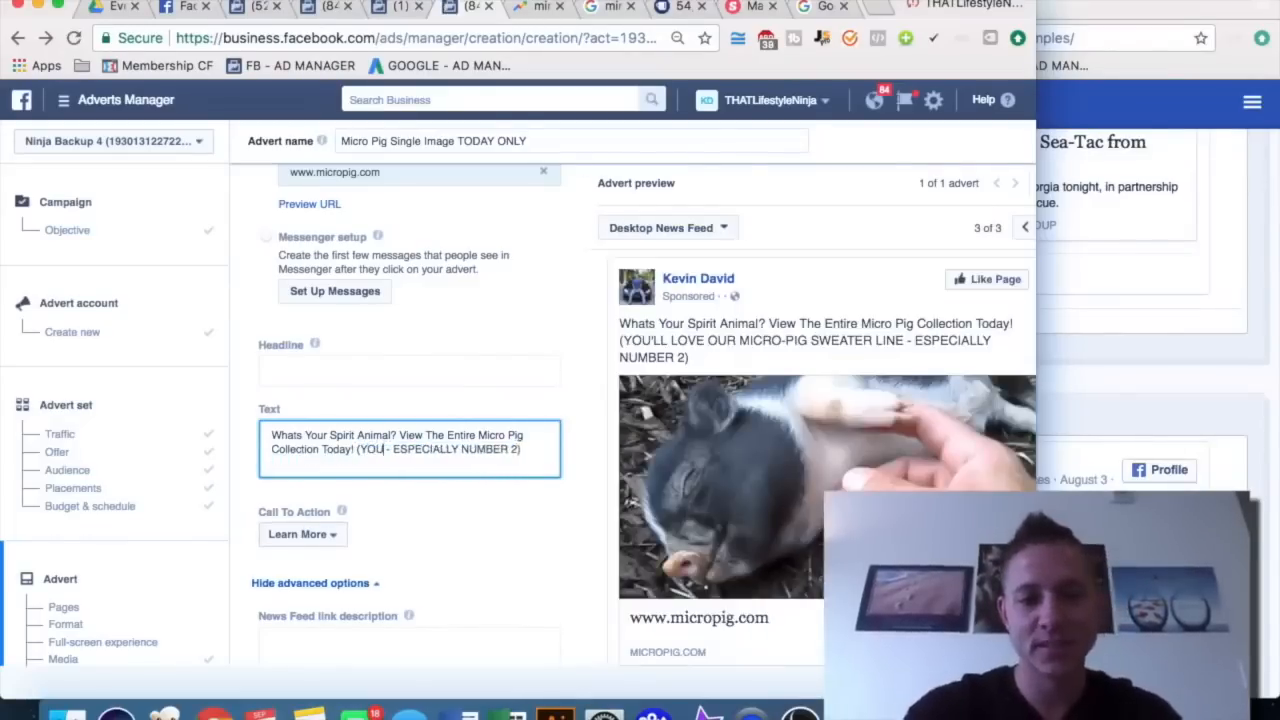
{"action": "key", "text": "BackSpace"}
{"action": "key", "text": "BackSpace"}
{"action": "type", "text": "ou'll love our"}
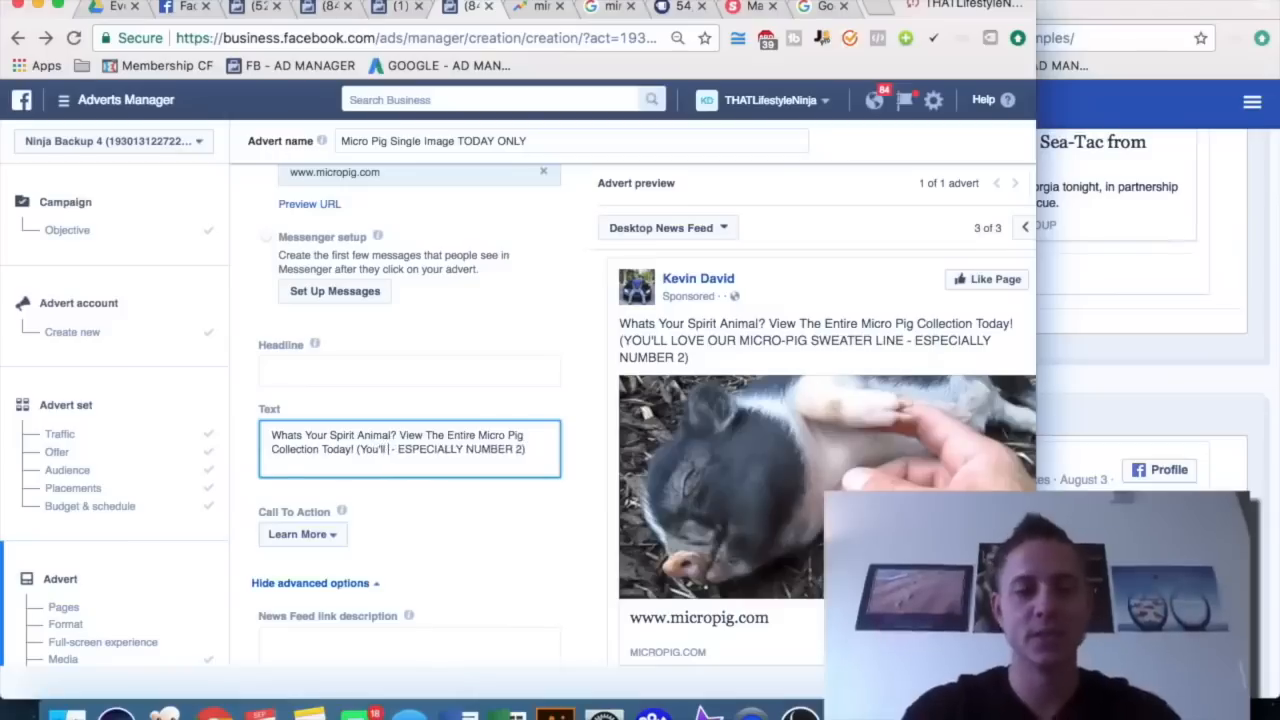
{"action": "type", "text": " Micro-P"}
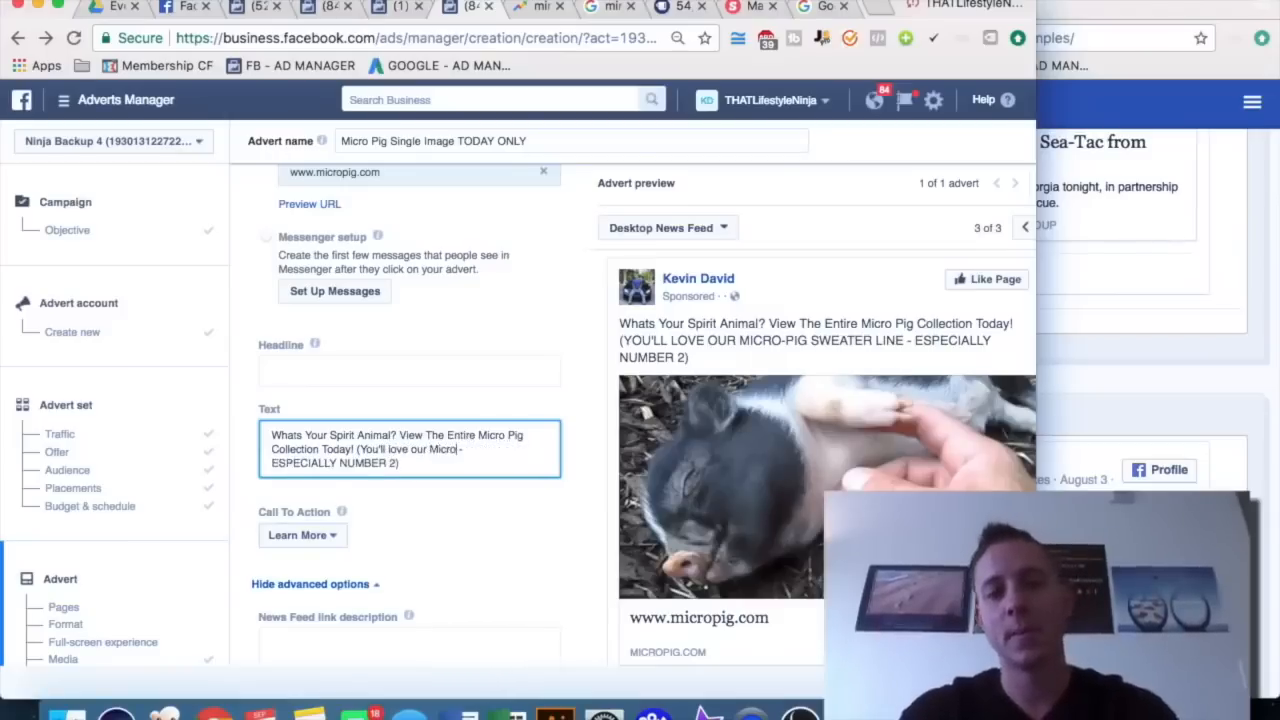
{"action": "type", "text": "ig Sweater Collection"}
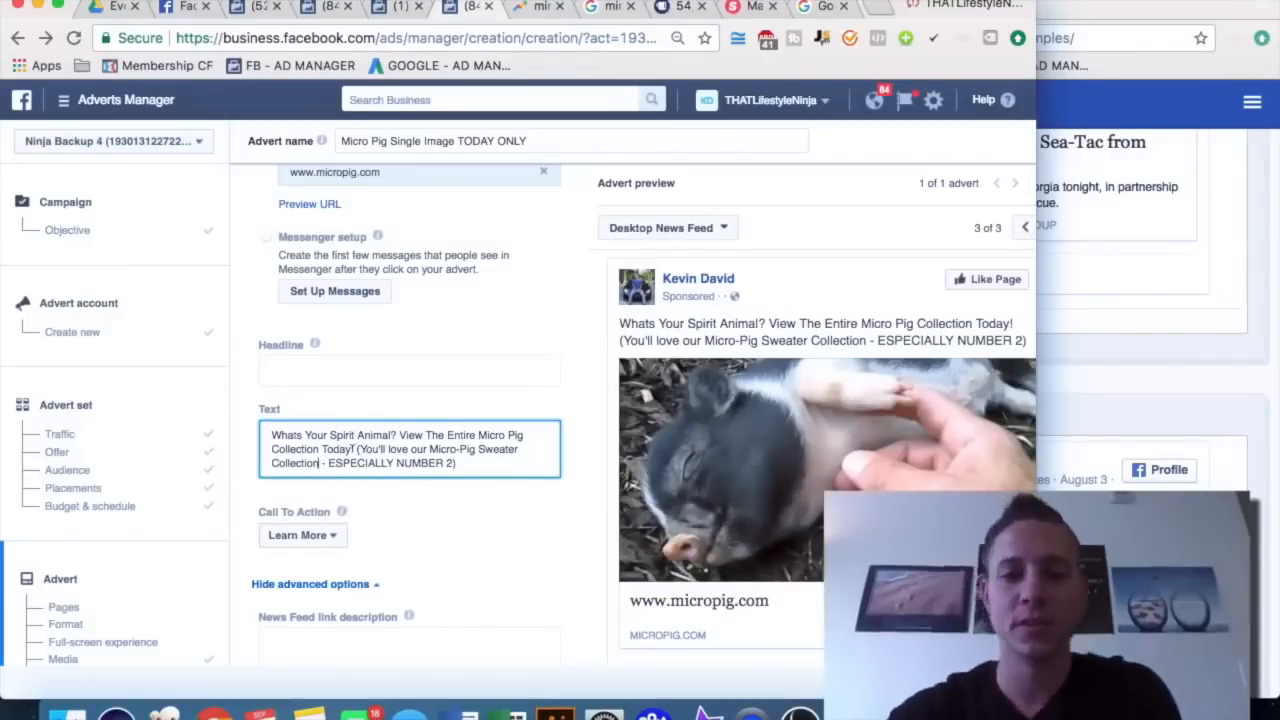
- Insert "[TODAY ONLY]" at the beginning of the advert text and delete the bracketed sweater remark at its end
{"action": "left_click", "coordinate": [270, 435]}
{"action": "type", "text": "[TODAY ONLY]"}
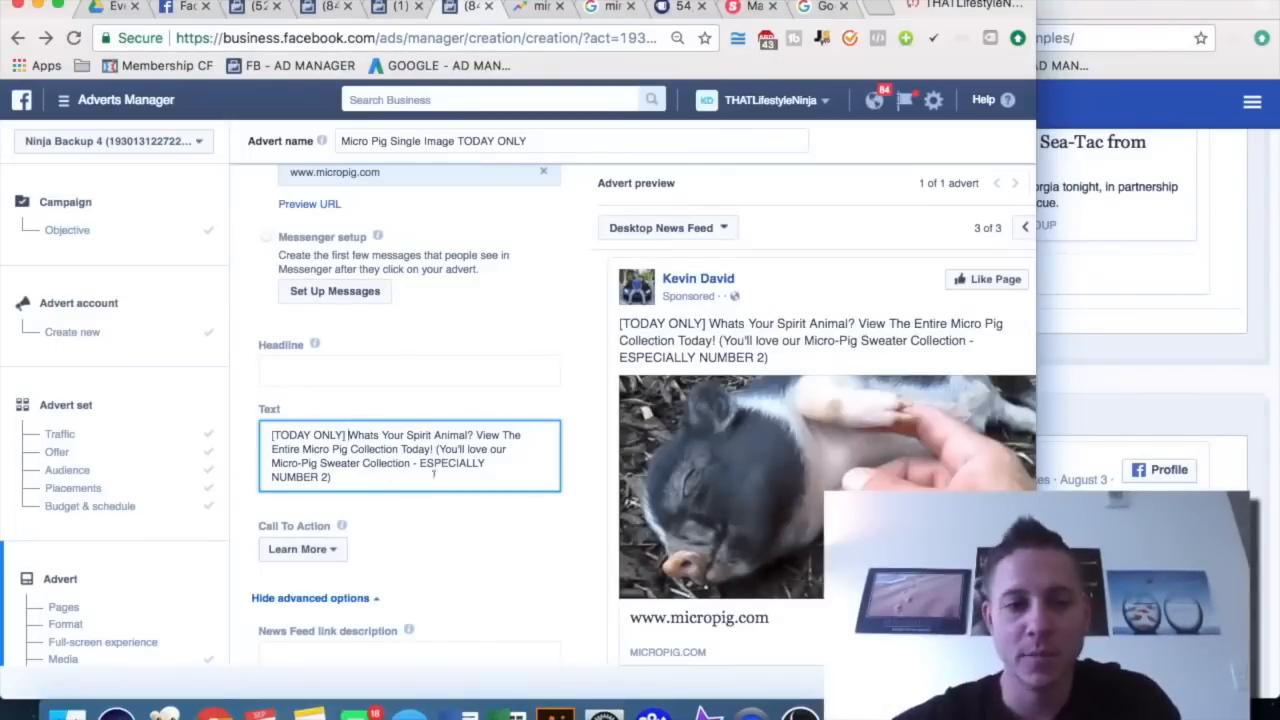
{"action": "left_click", "coordinate": [435, 463], "text": "shift"}
{"action": "left_click", "coordinate": [438, 449], "text": "shift"}
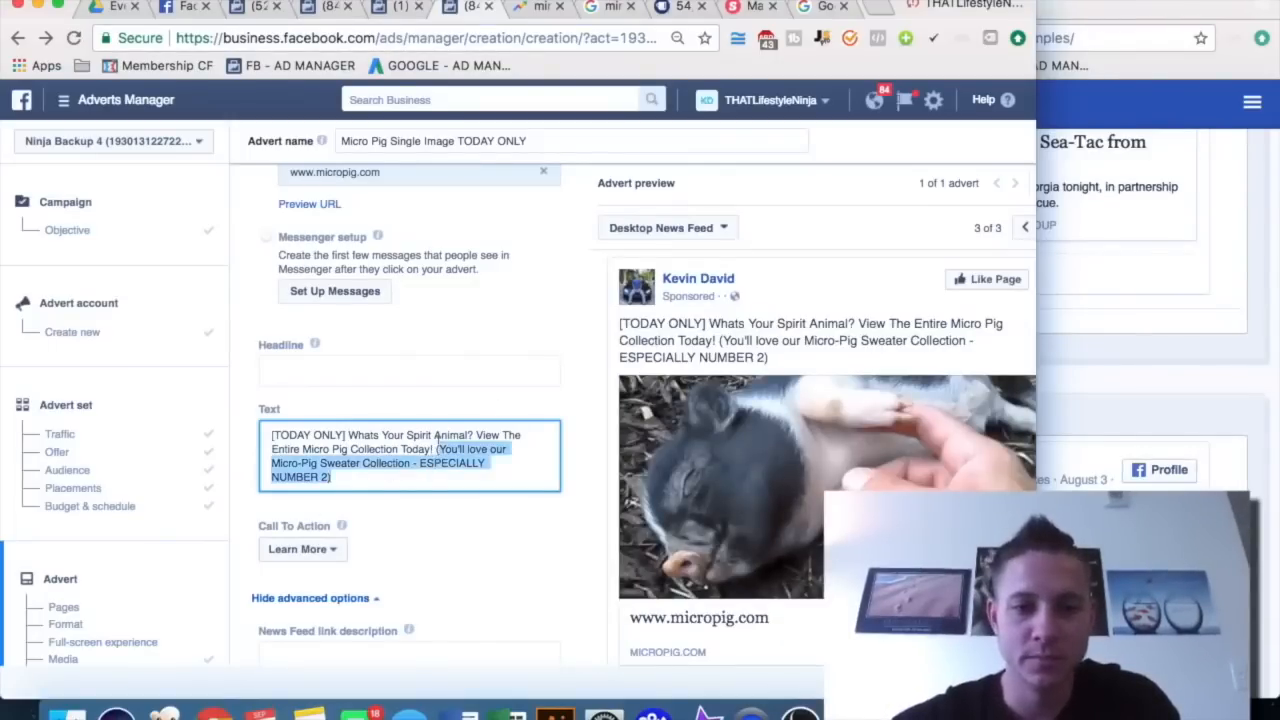
{"action": "key", "text": "BackSpace"}
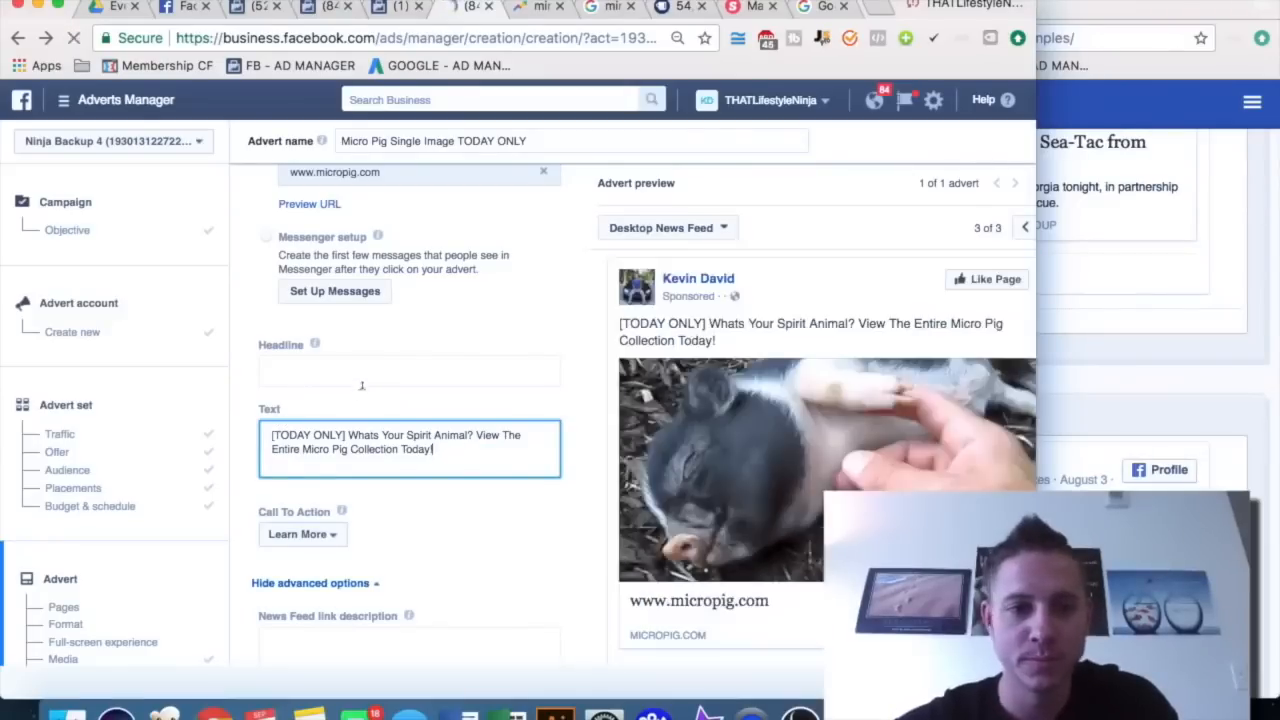
- Consult the animal ad examples on AdEspresso and set the advert headline to "Women's Magazine Study: Pigs Make You Happier!"
{"action": "left_click", "coordinate": [1229, 299]}
{"action": "scroll", "coordinate": [1229, 386], "scroll_direction": "down", "scroll_amount": 15}
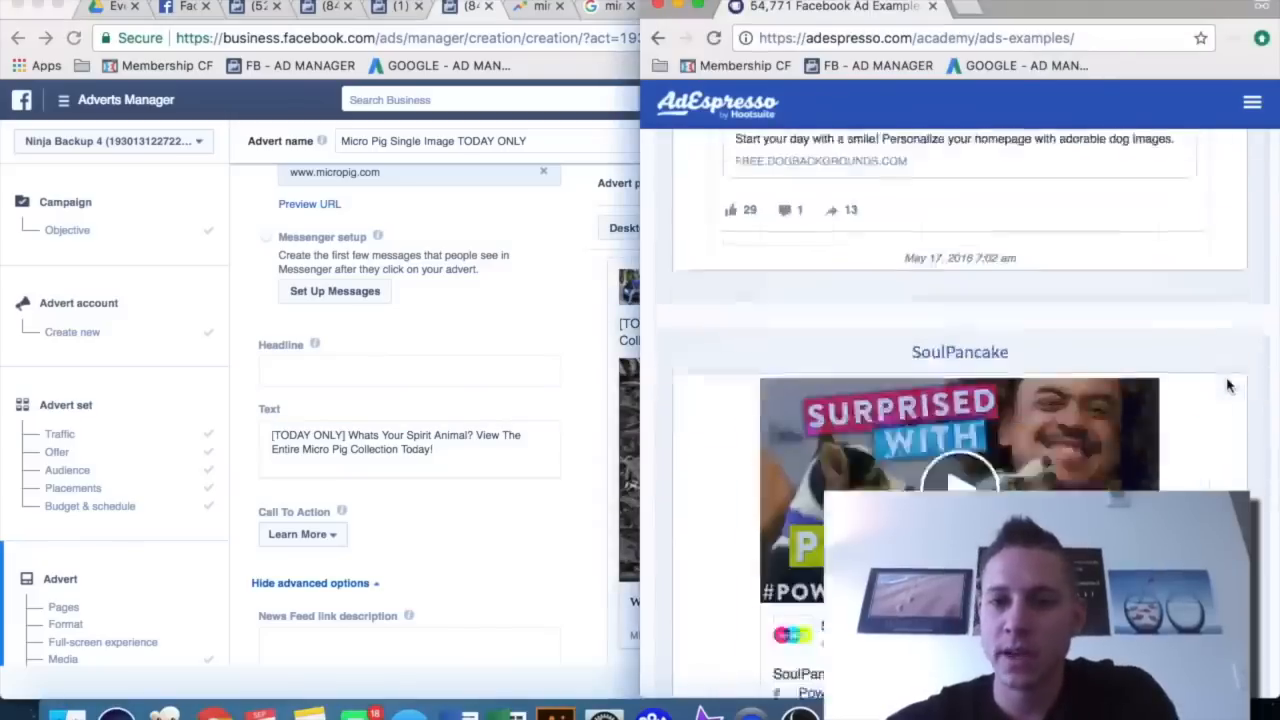
{"action": "scroll", "coordinate": [1229, 386], "scroll_direction": "down", "scroll_amount": 15}
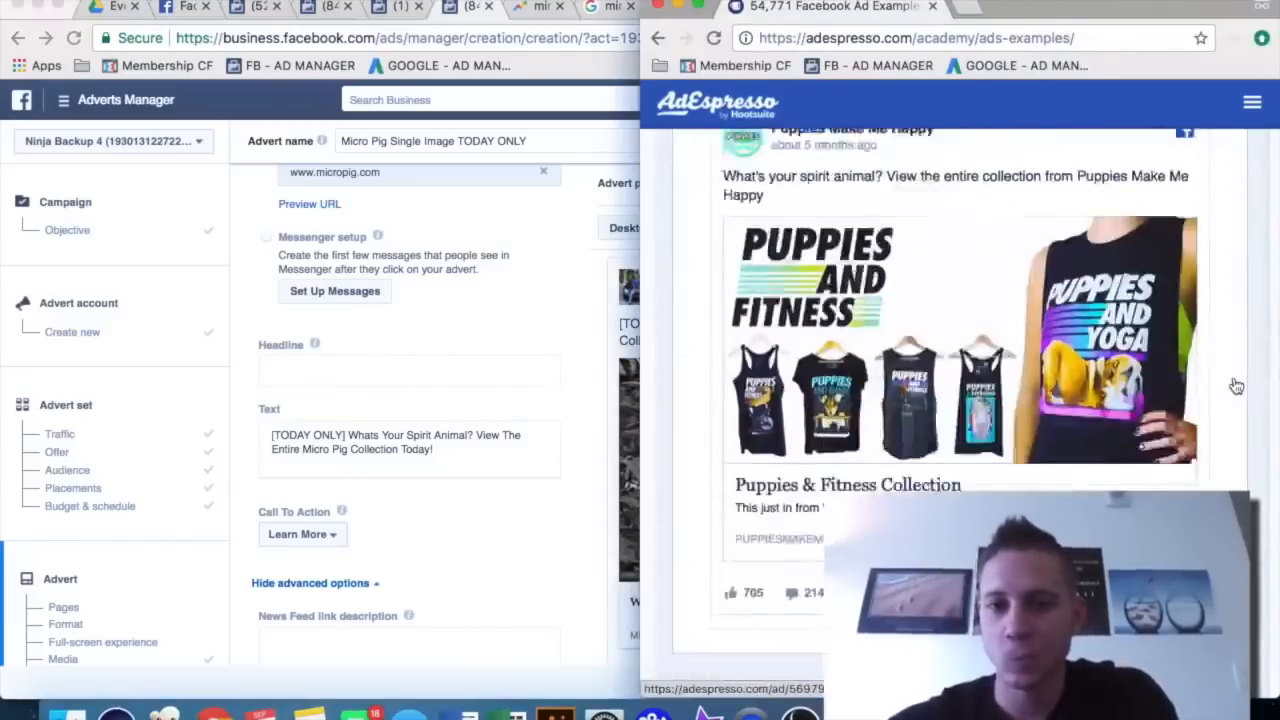
{"action": "scroll", "coordinate": [1236, 386], "scroll_direction": "down", "scroll_amount": 1}
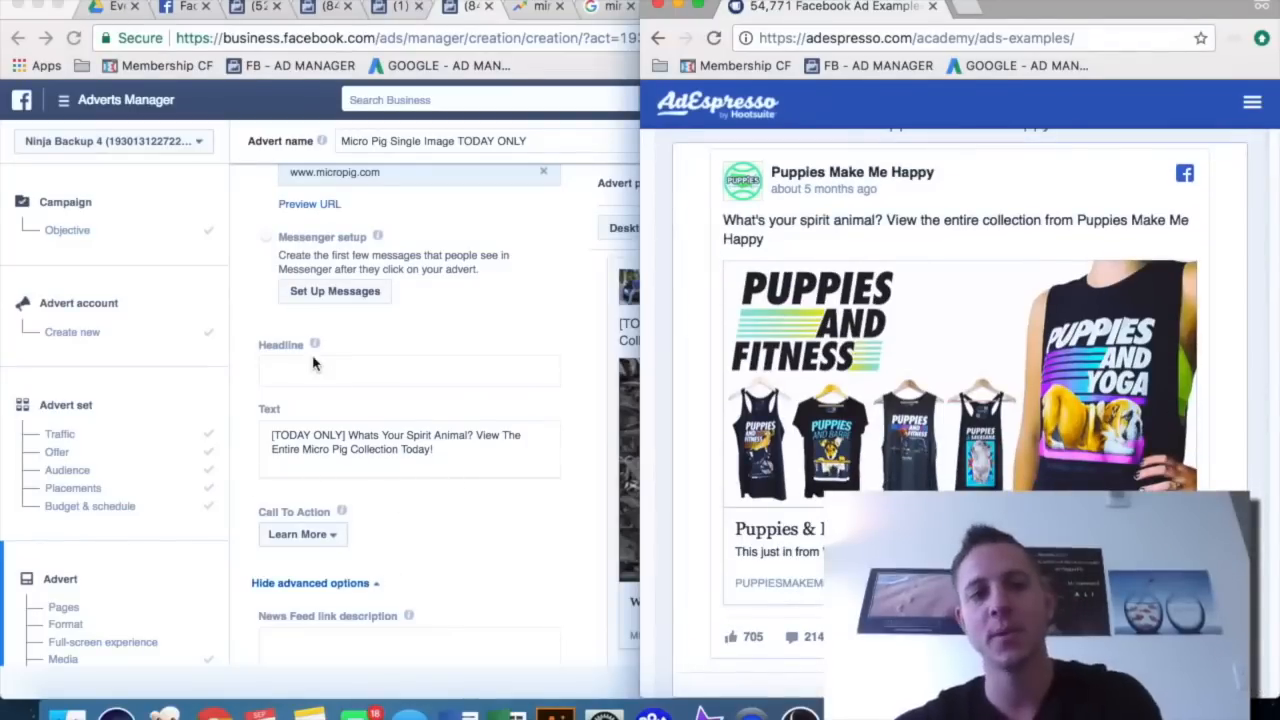
{"action": "left_click", "coordinate": [277, 373]}
{"action": "left_click", "coordinate": [299, 379]}
{"action": "type", "text": "Women's Maga"}
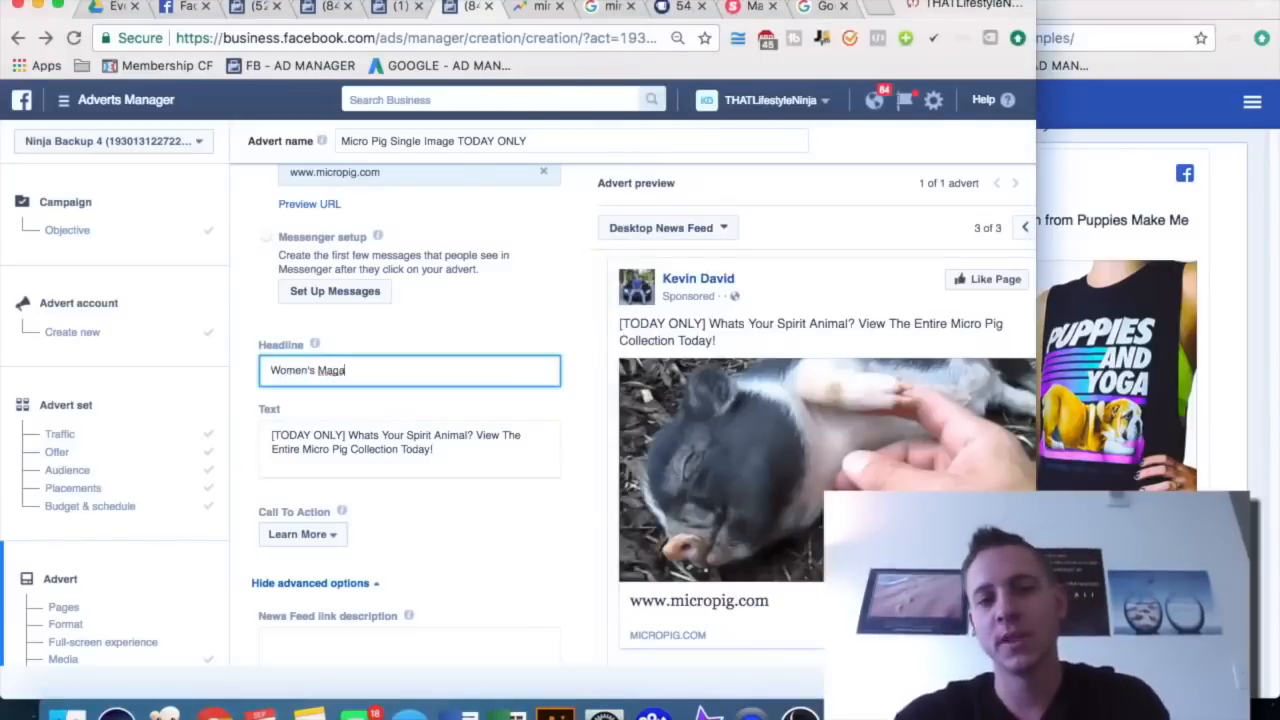
{"action": "type", "text": "zine "}
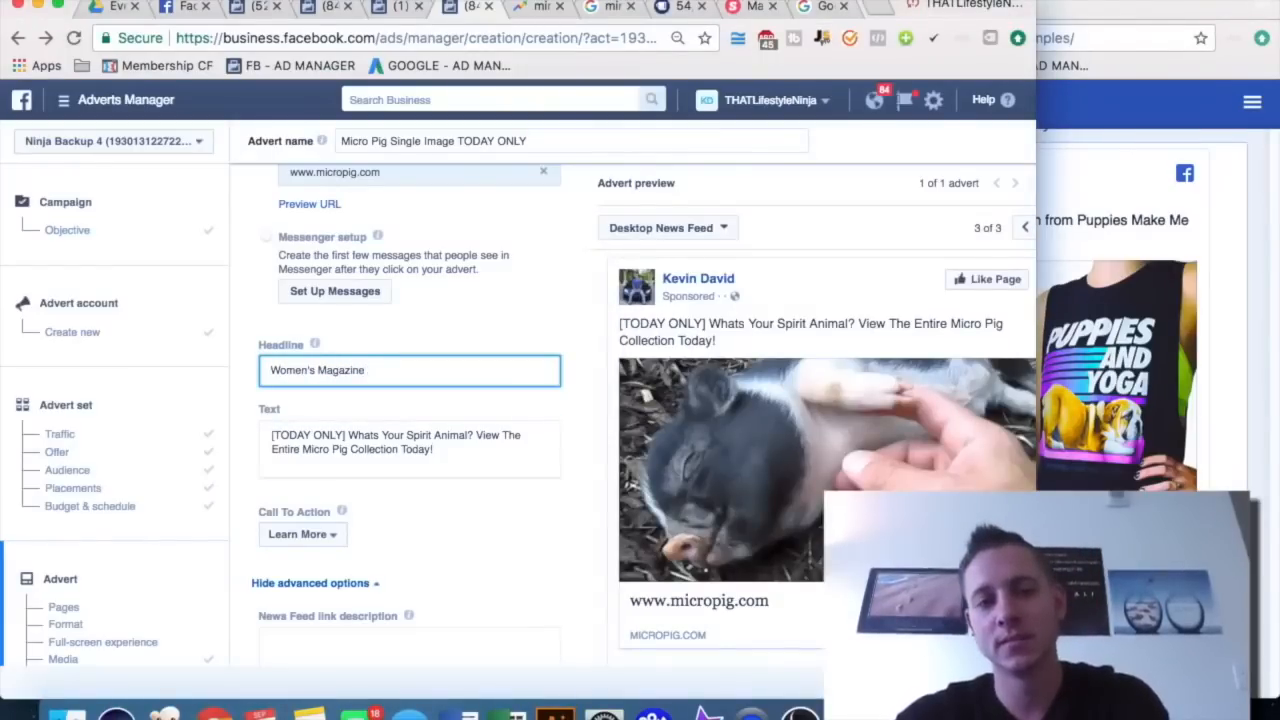
{"action": "type", "text": "Study: Pigs Make You Happier!"}
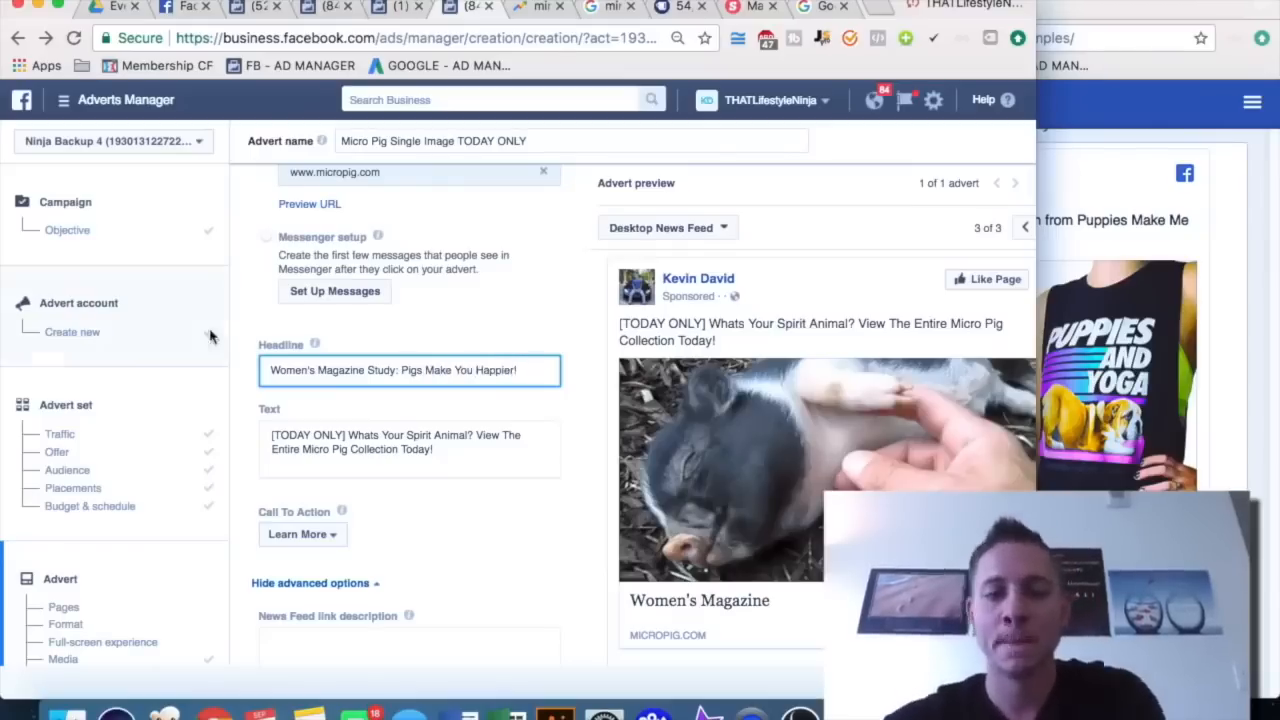
- Enlarge the browser window and review the advert's preview, advanced options and offline and pixel tracking settings
{"action": "scroll", "coordinate": [486, 486], "scroll_direction": "down", "scroll_amount": 1}
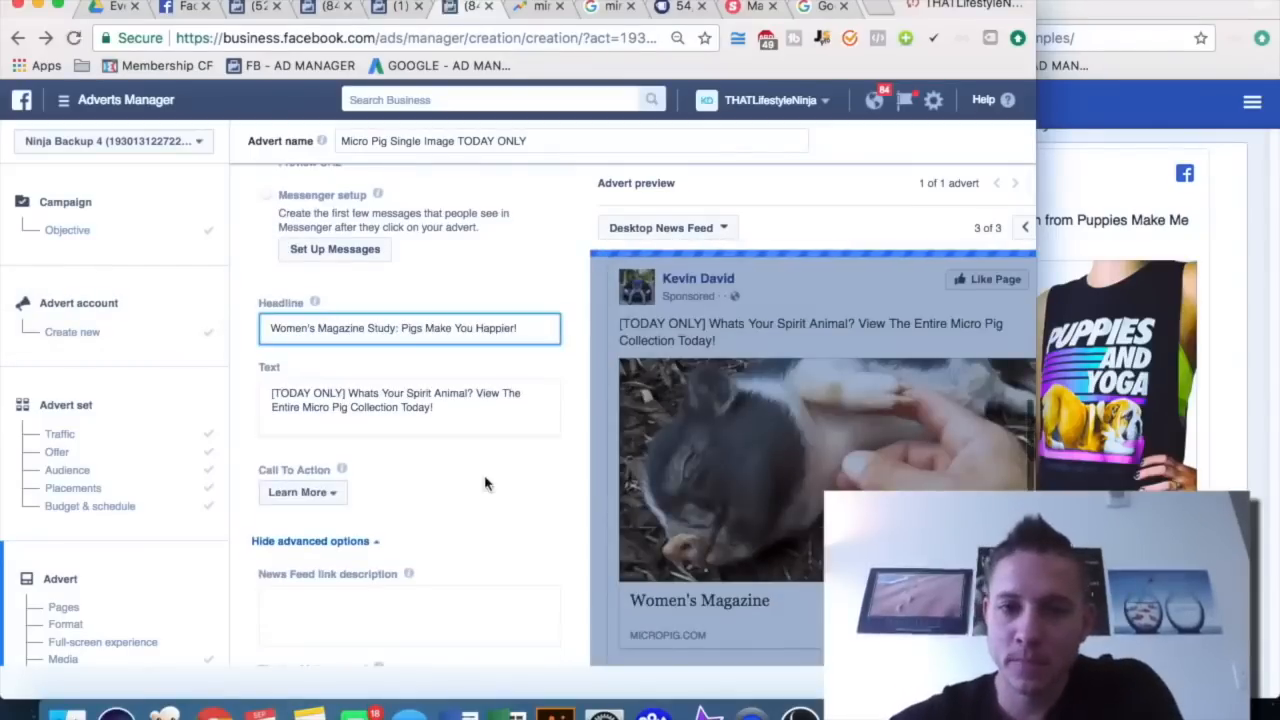
{"action": "mouse_move", "coordinate": [888, 4]}
{"action": "left_mouse_down"}
{"action": "mouse_move", "coordinate": [928, 3]}
{"action": "mouse_move", "coordinate": [888, 0]}
{"action": "left_mouse_up"}
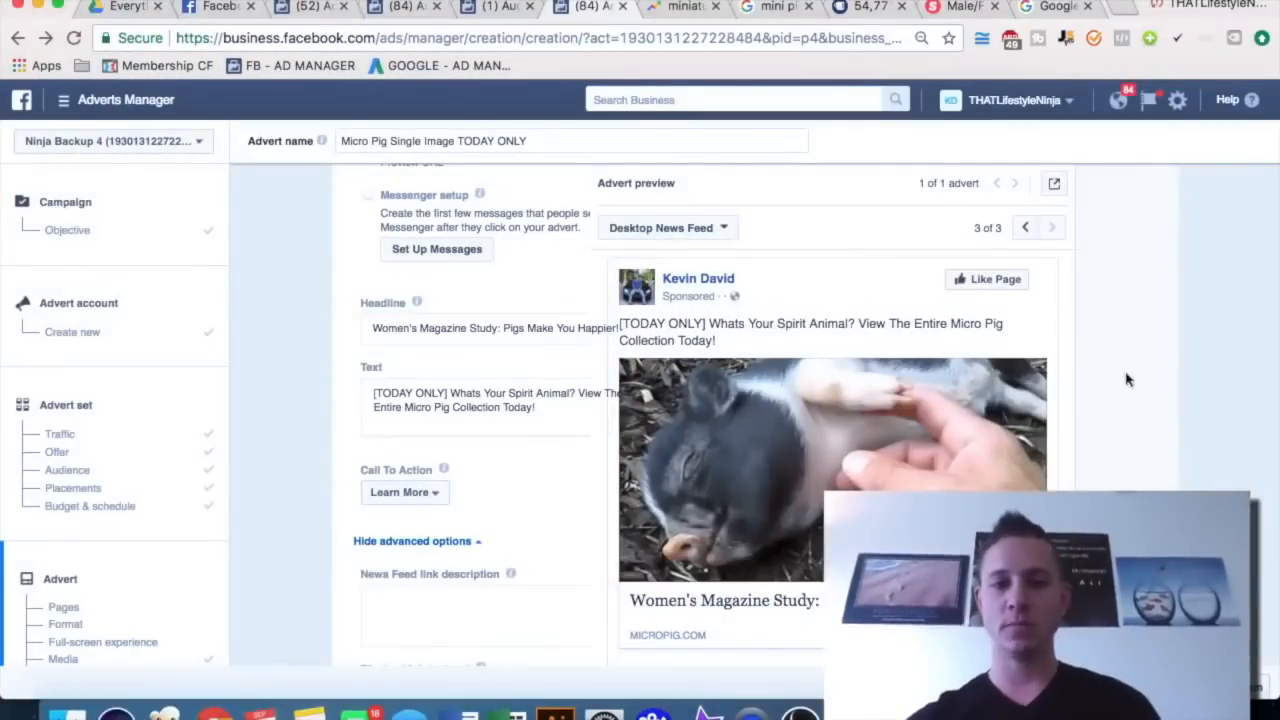
{"action": "scroll", "coordinate": [1053, 425], "scroll_direction": "down", "scroll_amount": 1}
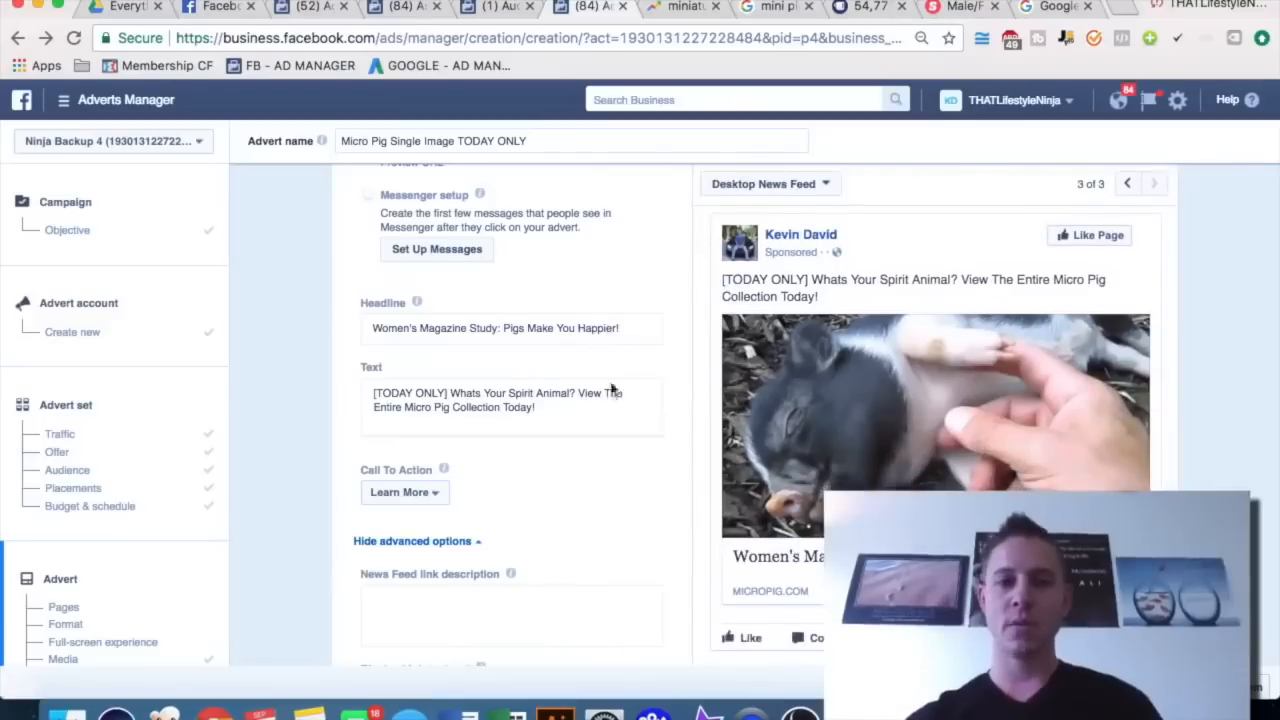
{"action": "scroll", "coordinate": [497, 371], "scroll_direction": "up", "scroll_amount": 4}
{"action": "scroll", "coordinate": [594, 378], "scroll_direction": "down", "scroll_amount": 3}
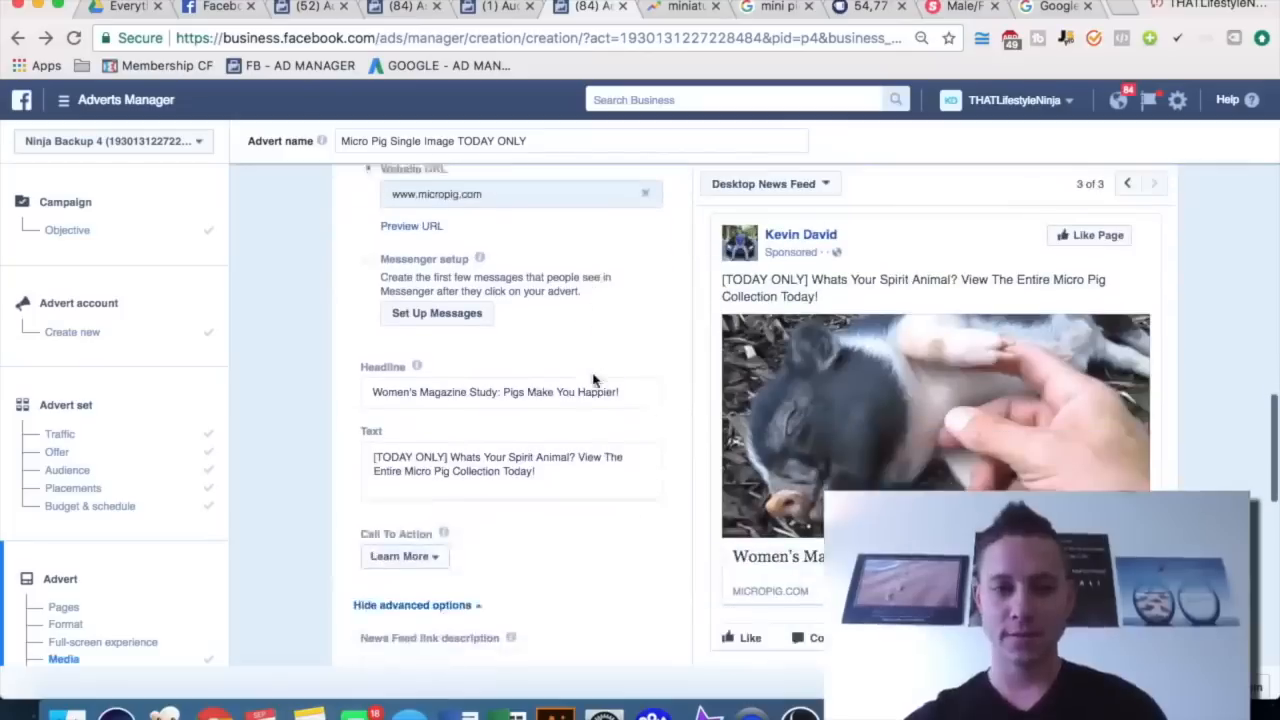
{"action": "scroll", "coordinate": [537, 432], "scroll_direction": "down", "scroll_amount": 4}
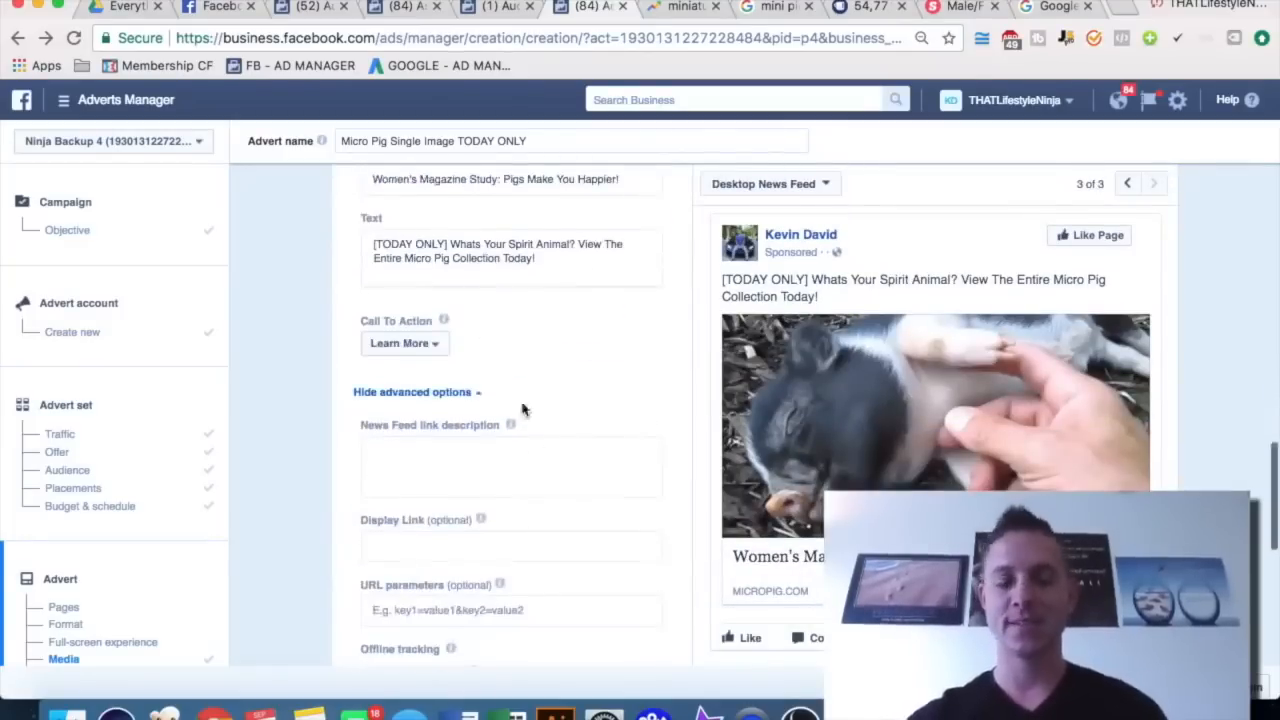
{"action": "scroll", "coordinate": [546, 337], "scroll_direction": "down", "scroll_amount": 5}
{"action": "scroll", "coordinate": [546, 337], "scroll_direction": "down", "scroll_amount": 2}
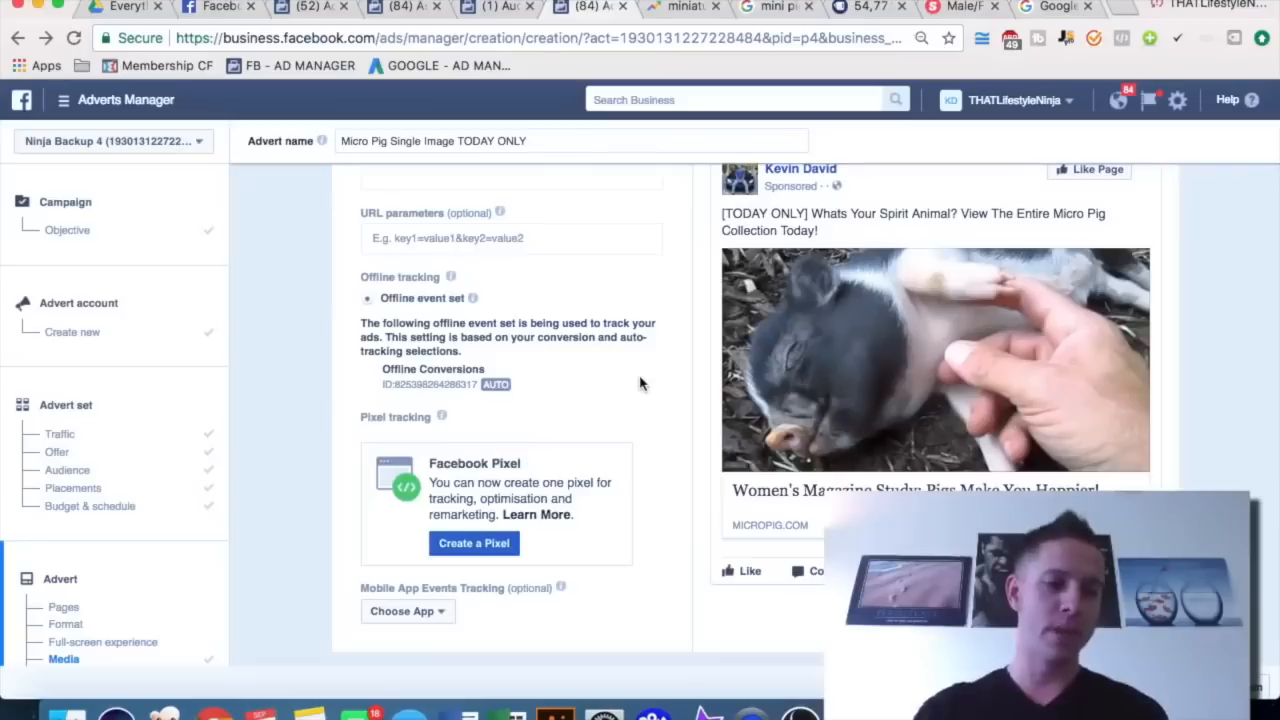
{"action": "scroll", "coordinate": [640, 383], "scroll_direction": "down", "scroll_amount": 2}
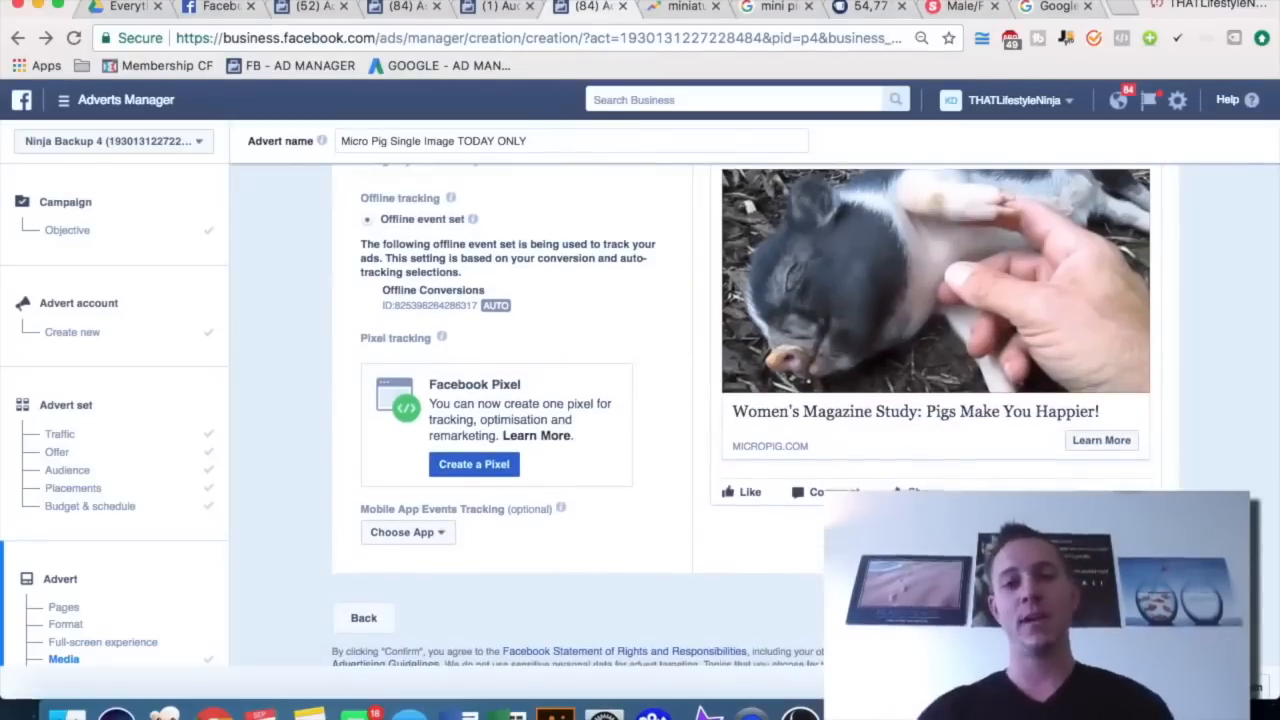
{"action": "scroll", "coordinate": [640, 383], "scroll_direction": "down", "scroll_amount": 1}
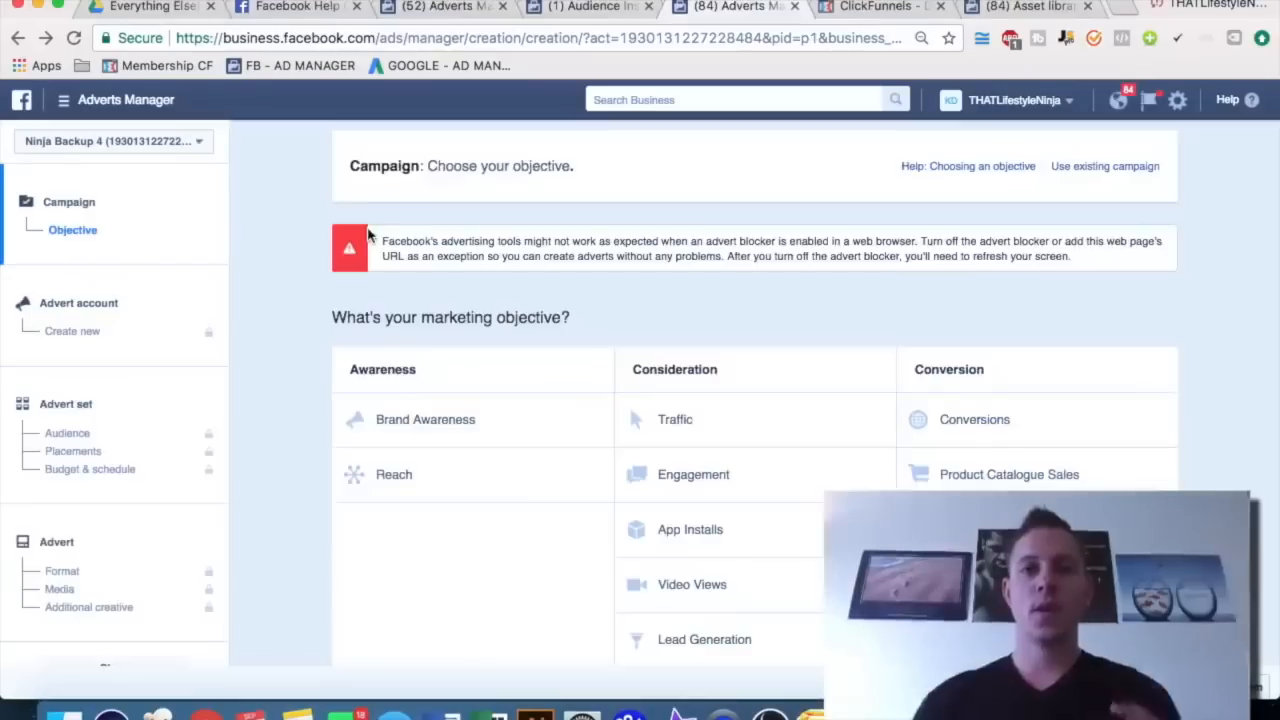
- Open the Pixels page of the advert account and start creating a Facebook pixel
{"action": "left_click", "coordinate": [64, 102]}
{"action": "mouse_move", "coordinate": [150, 451]}
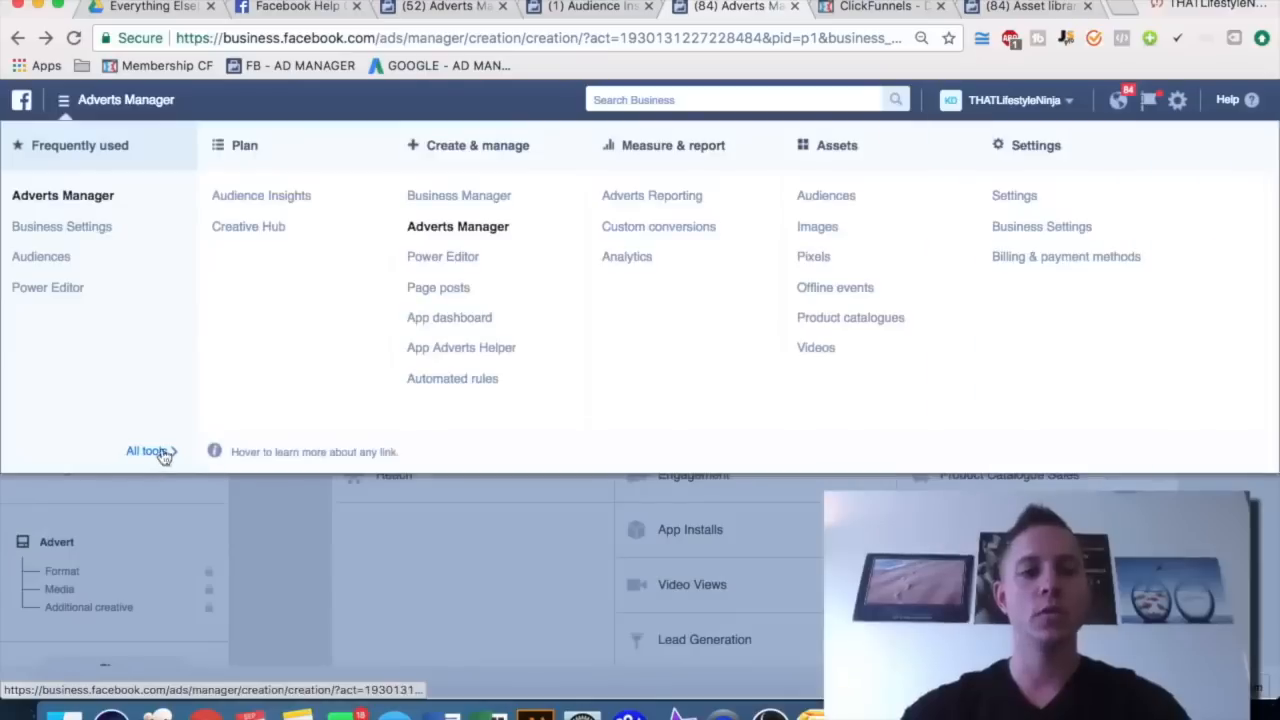
{"action": "left_click", "coordinate": [813, 257]}
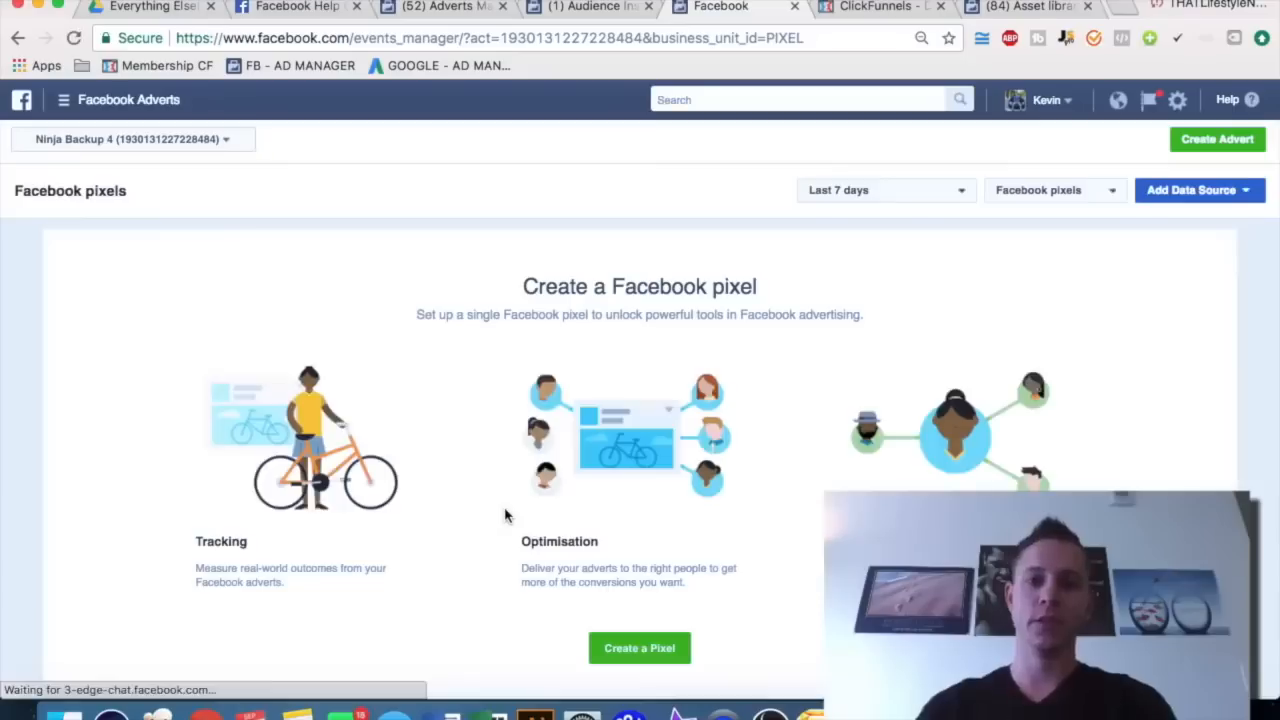
{"action": "left_click", "coordinate": [631, 650]}
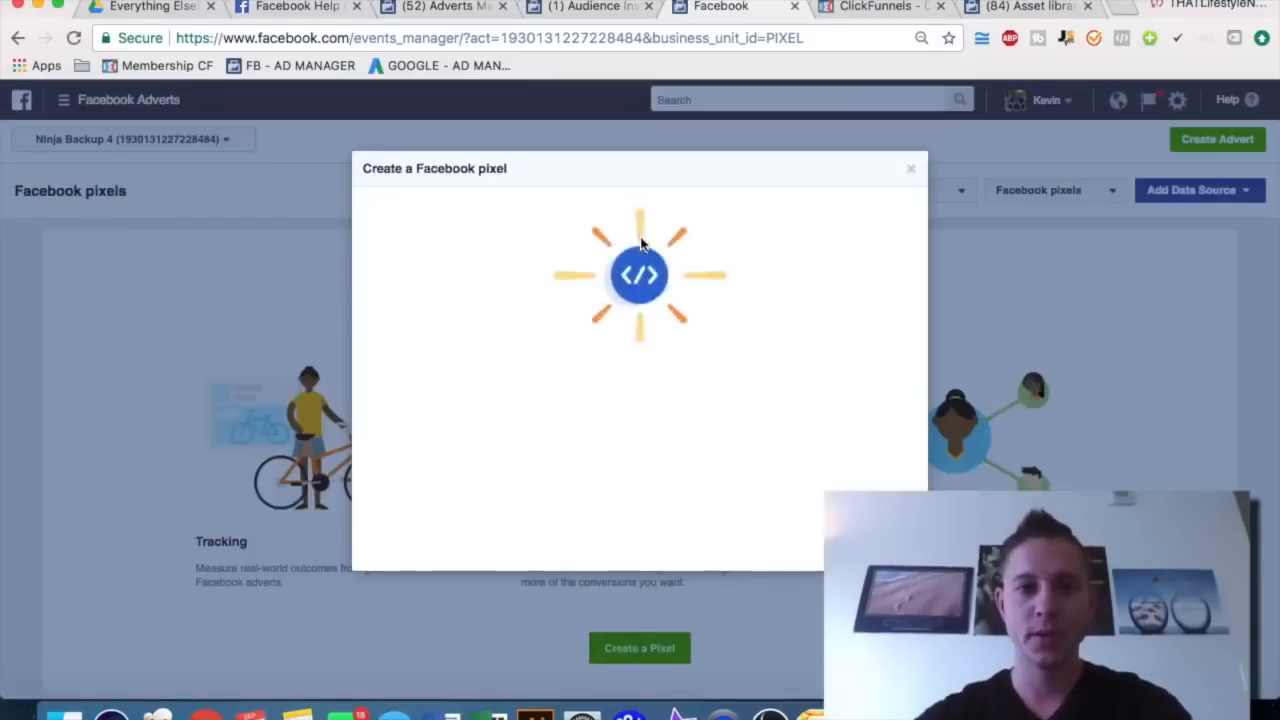
- Enter MicroPigPixel as the name of the new Facebook pixel
{"action": "left_click", "coordinate": [593, 459]}
{"action": "triple_click", "coordinate": [593, 459]}
{"action": "type", "text": "Micro"}
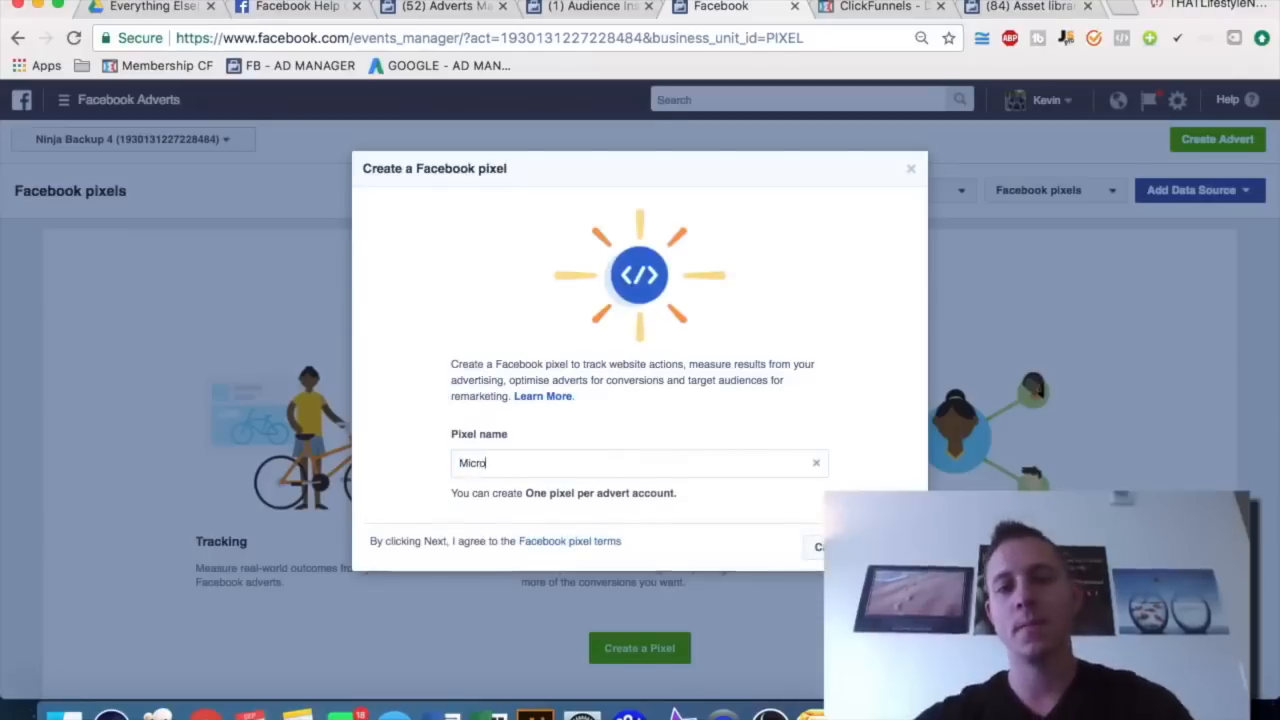
{"action": "type", "text": "PigPixel"}
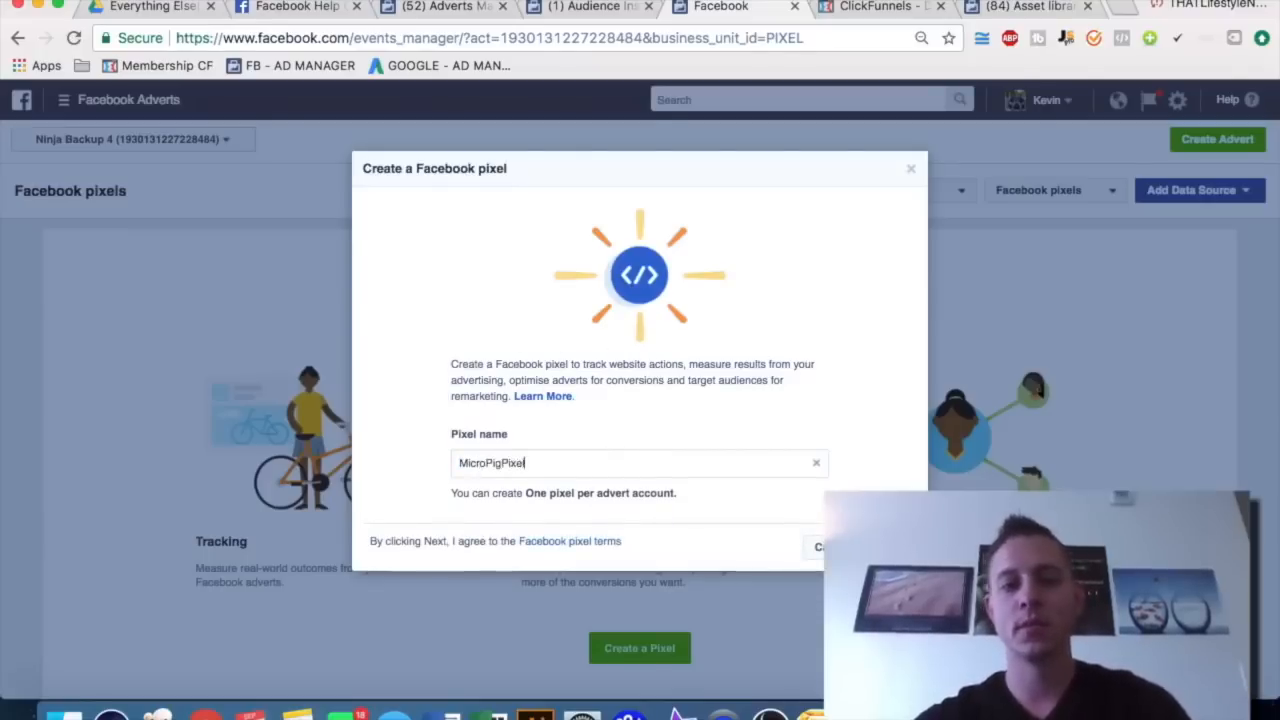
- Replace the pixel name with KD Pixel and create the pixel
{"action": "key", "text": "super+a"}
{"action": "type", "text": "KD Pix"}
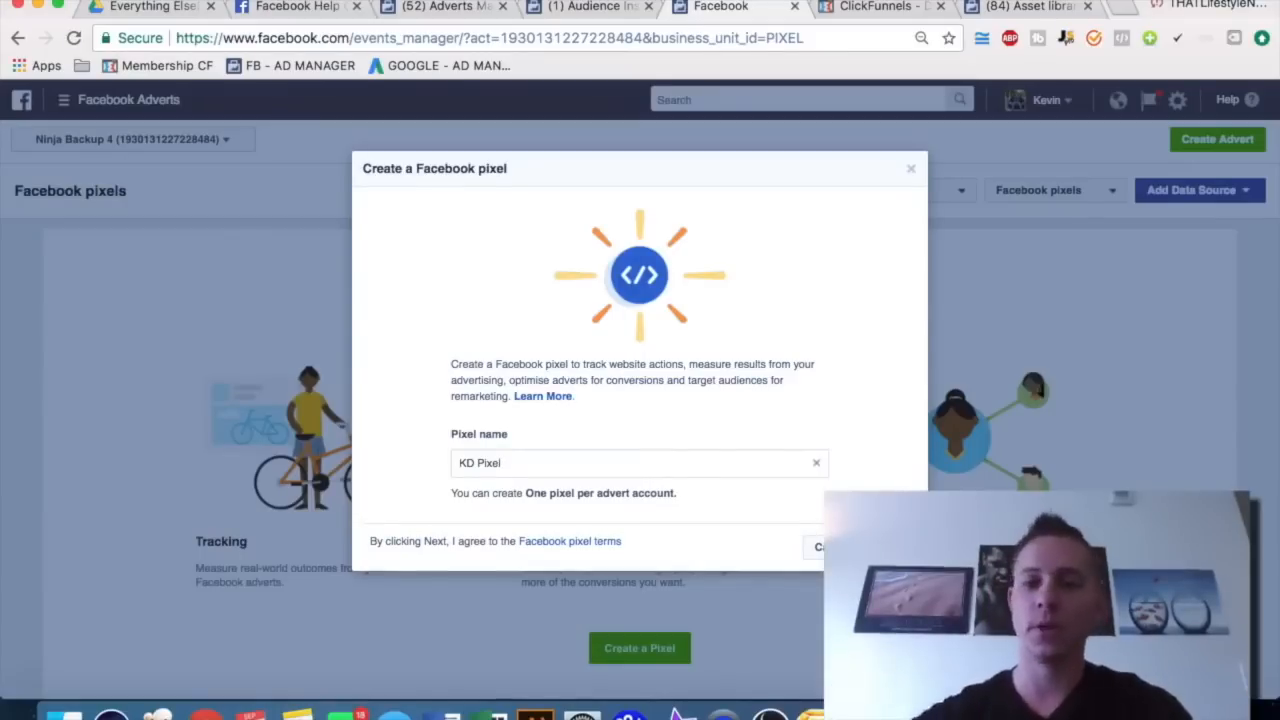
{"action": "key", "text": "Return"}
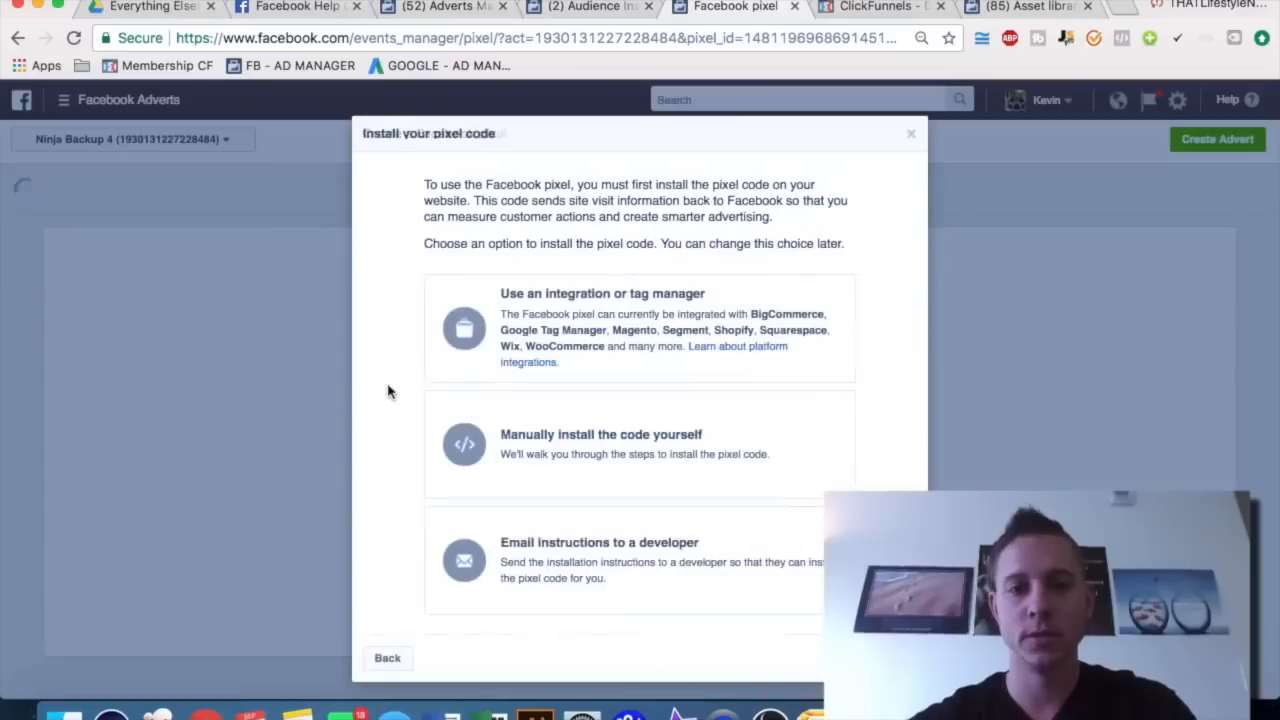
- Choose to install the pixel code manually and read the instructions for placing it in the website header
{"action": "left_click", "coordinate": [651, 424]}
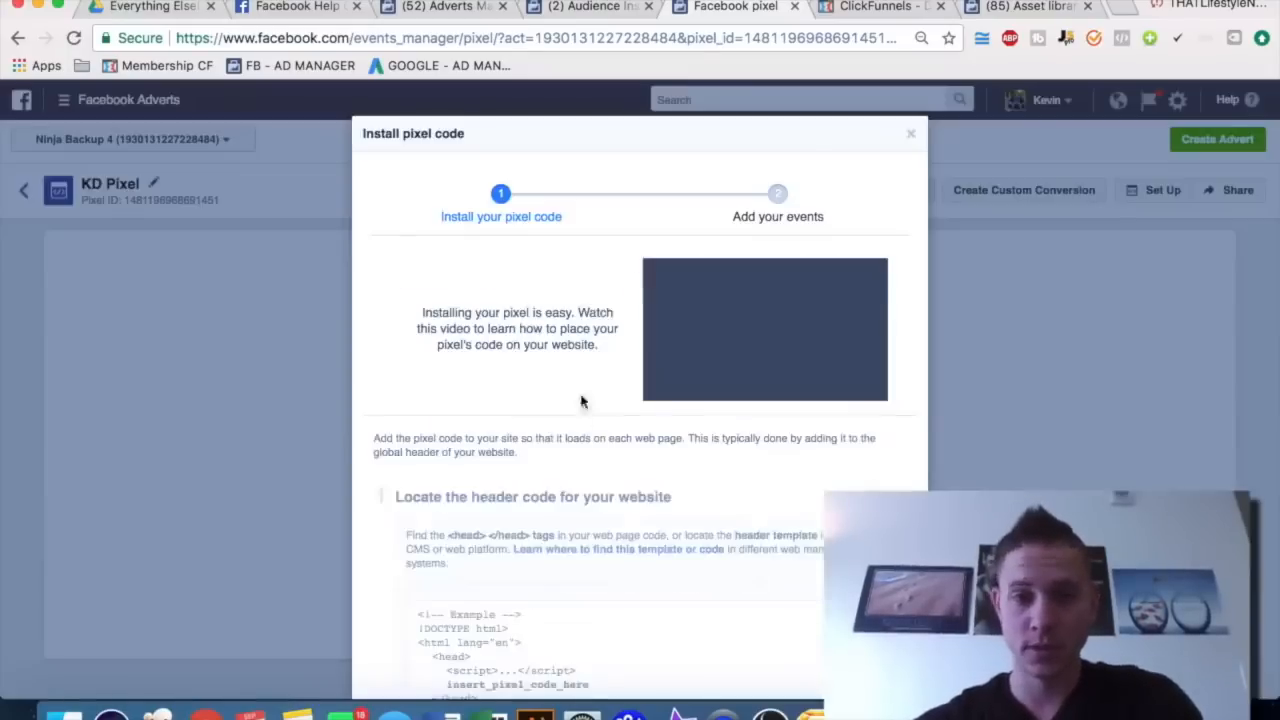
{"action": "scroll", "coordinate": [550, 305], "scroll_direction": "down", "scroll_amount": 1}
{"action": "scroll", "coordinate": [420, 270], "scroll_direction": "down", "scroll_amount": 4}
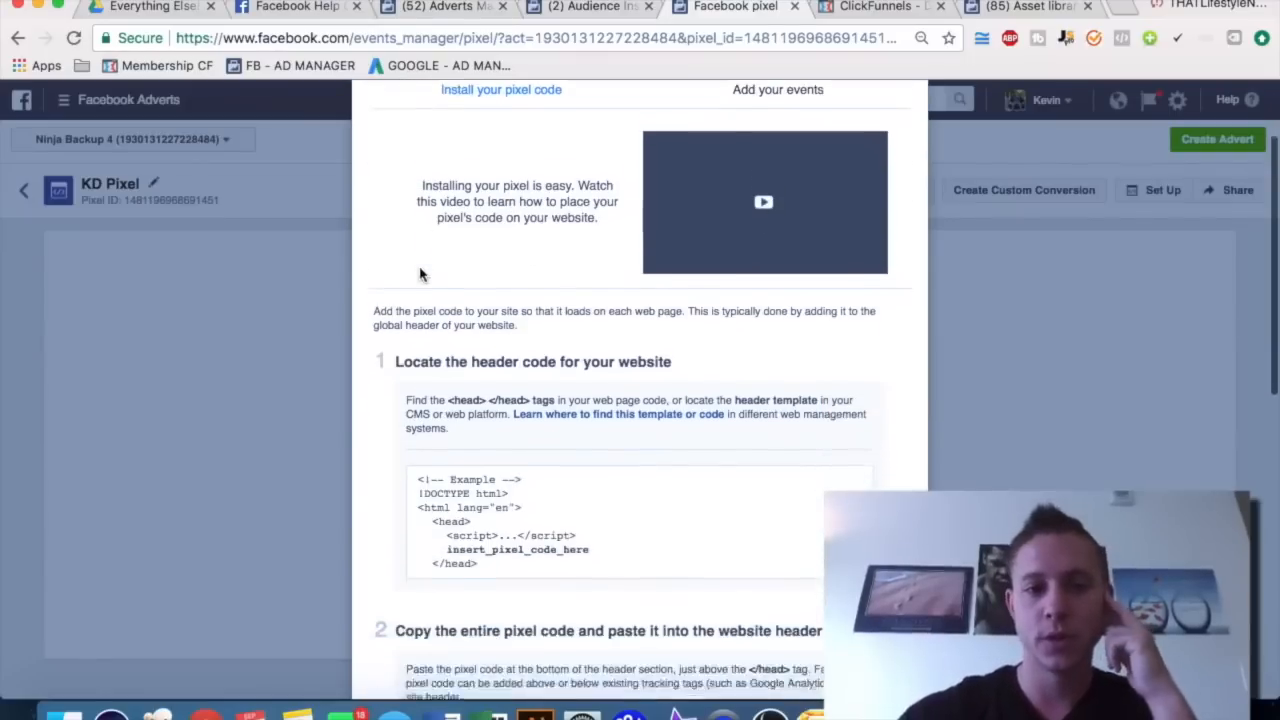
- Copy the entire KD Pixel base code from the manual installation instructions
{"action": "scroll", "coordinate": [420, 263], "scroll_direction": "down", "scroll_amount": 1}
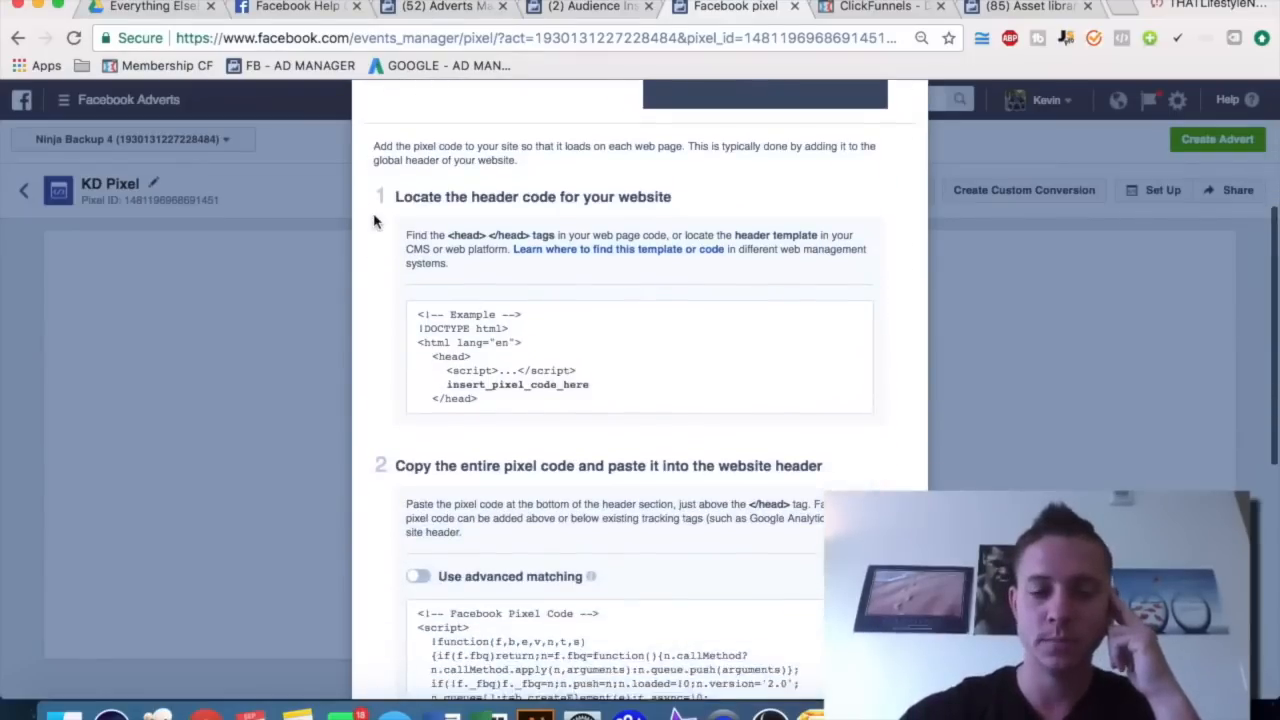
{"action": "scroll", "coordinate": [375, 221], "scroll_direction": "down", "scroll_amount": 7}
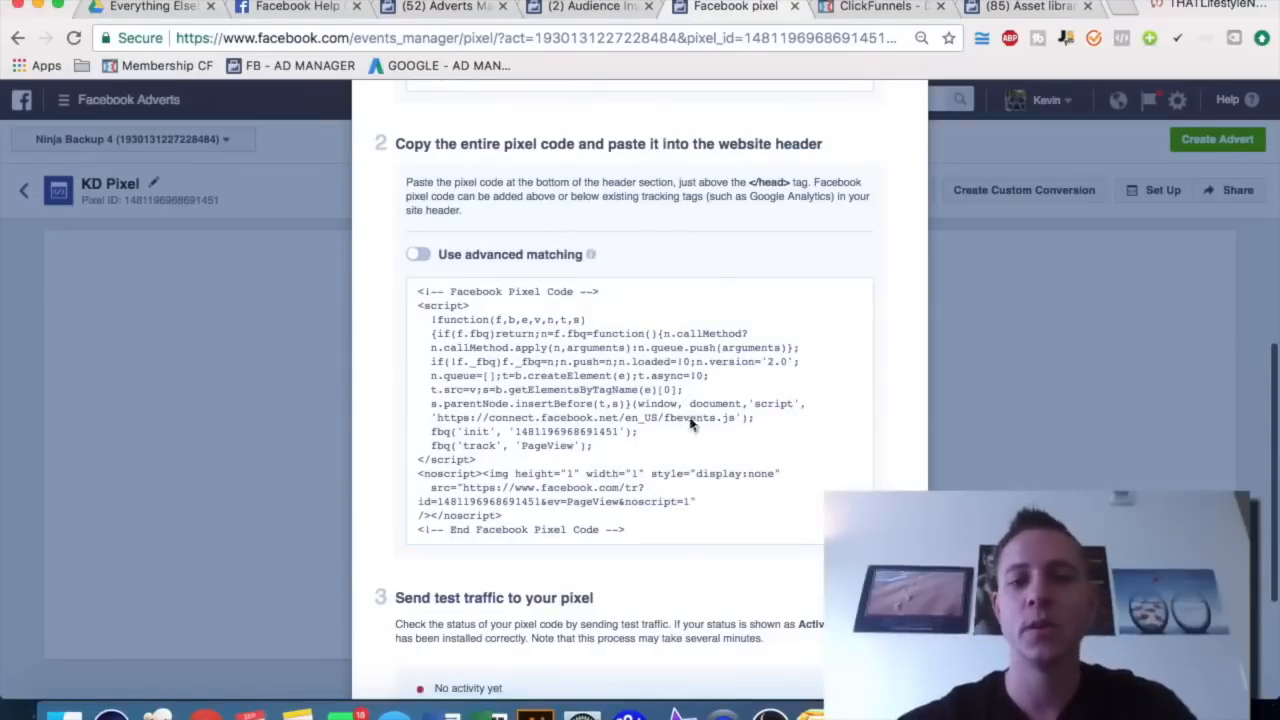
{"action": "left_click", "coordinate": [576, 360]}
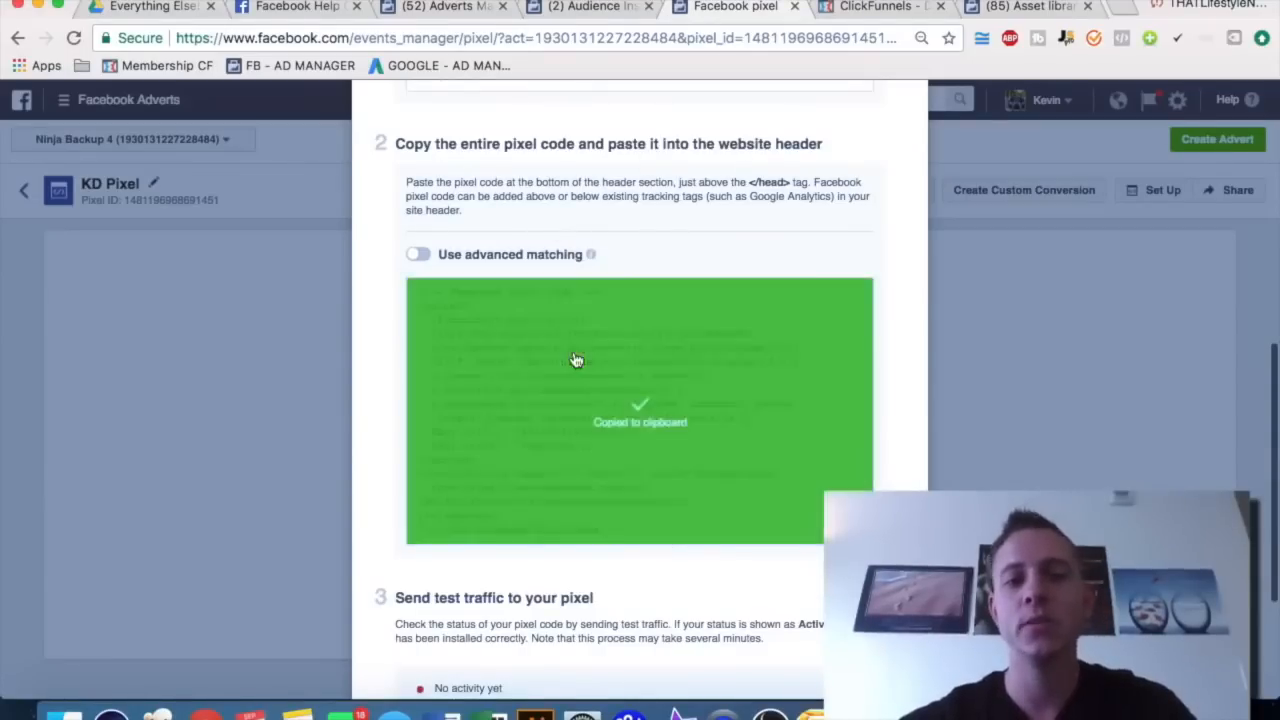
- Switch to ClickFunnels and open the Amazon FBA Ninja Full Course funnel's settings at the head tracking code
{"action": "left_click", "coordinate": [847, 10]}
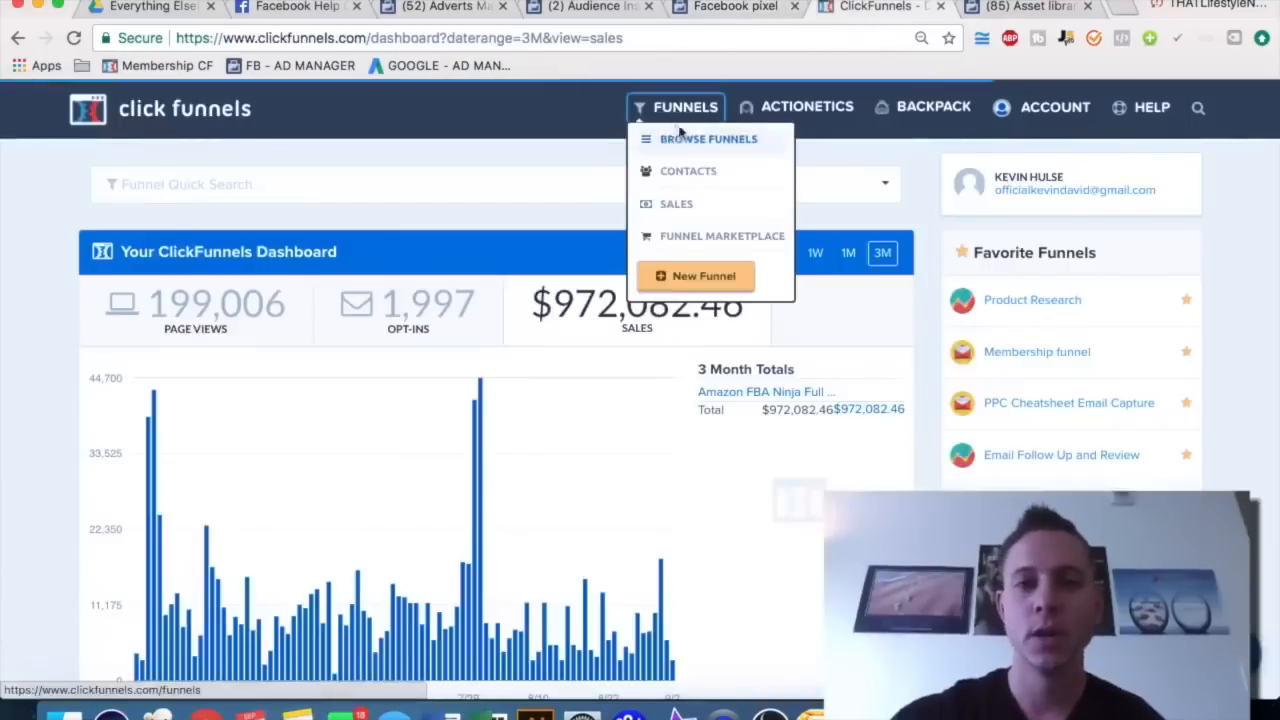
{"action": "left_click", "coordinate": [668, 138]}
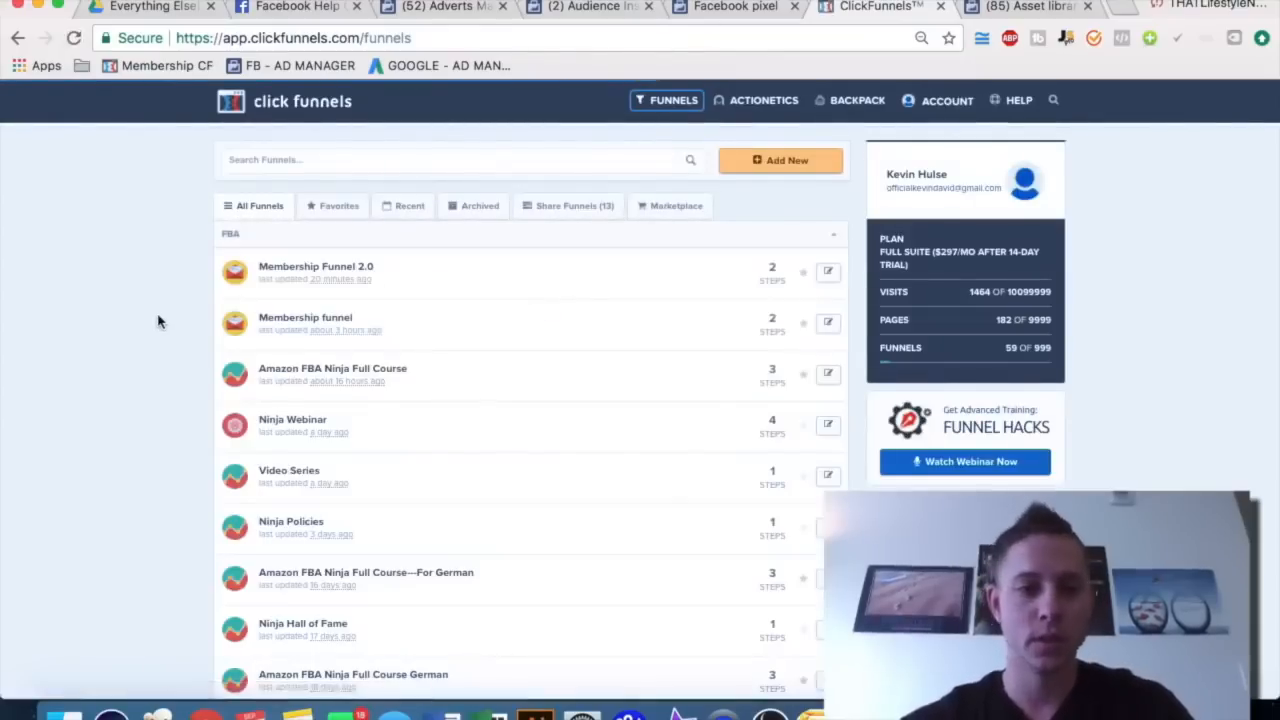
{"action": "left_click", "coordinate": [390, 375]}
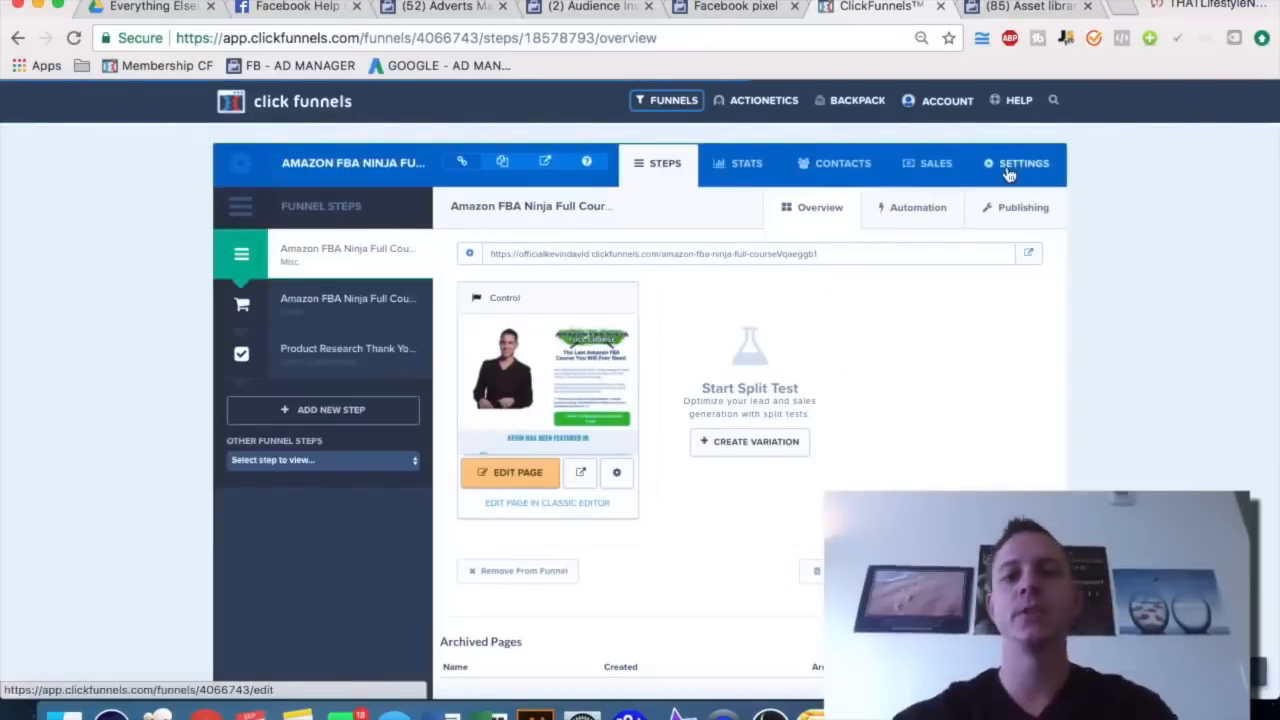
{"action": "left_click", "coordinate": [1050, 162]}
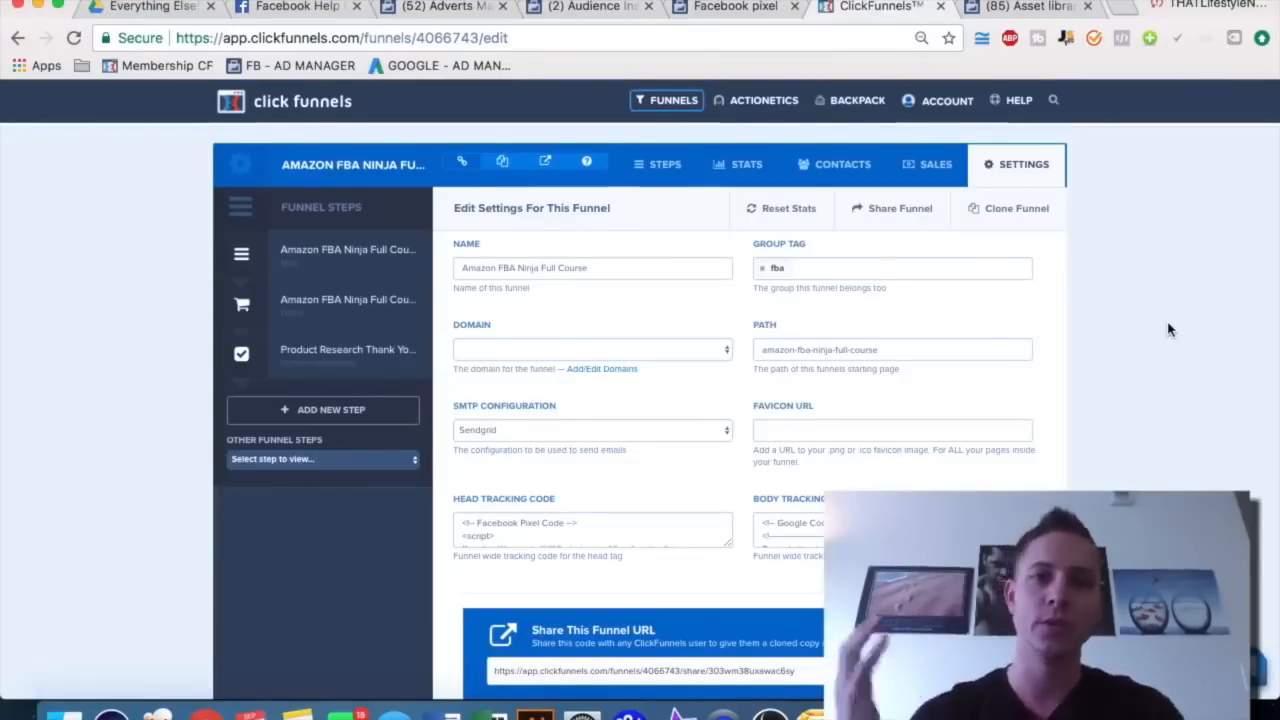
{"action": "scroll", "coordinate": [1168, 330], "scroll_direction": "down", "scroll_amount": 1}
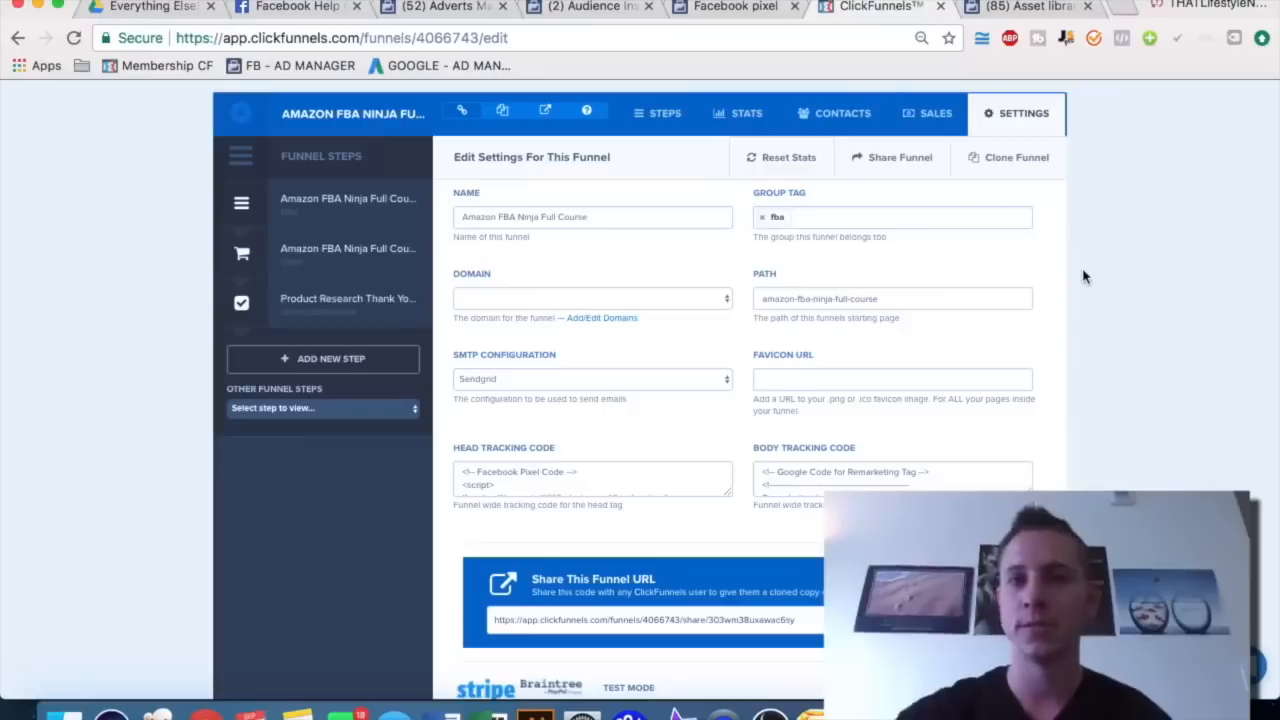
{"action": "scroll", "coordinate": [1085, 277], "scroll_direction": "down", "scroll_amount": 1}
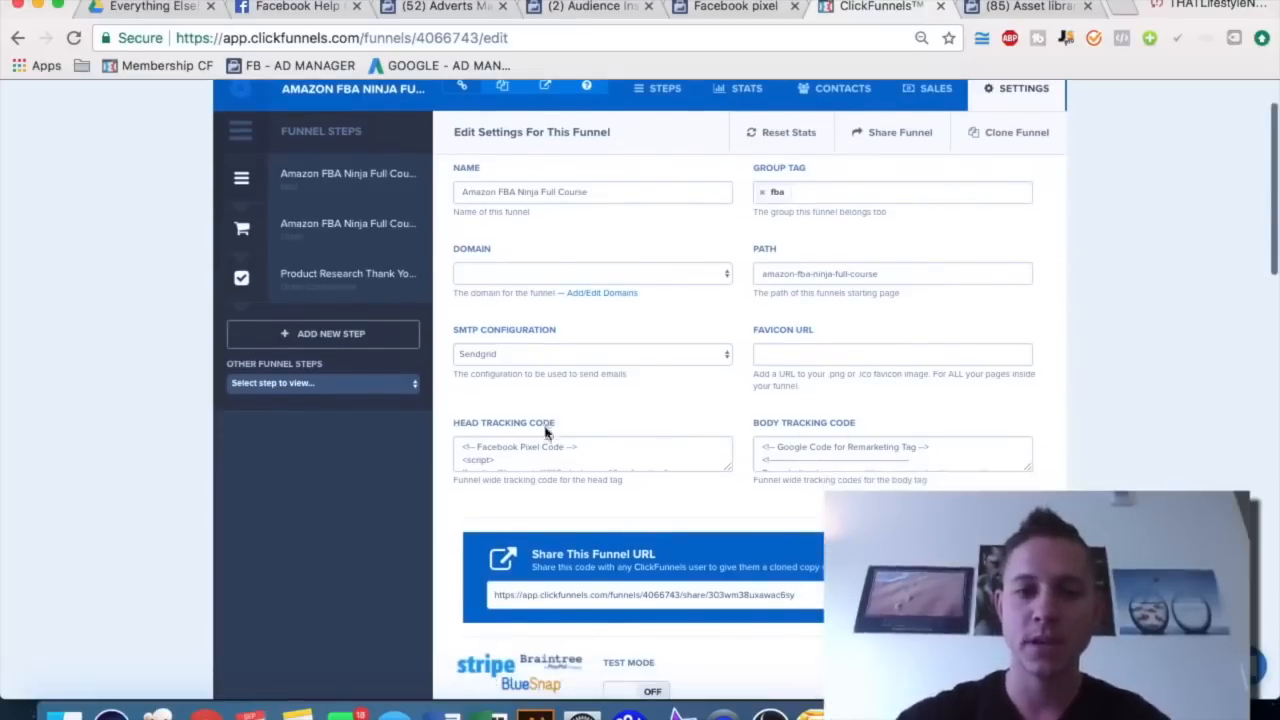
{"action": "scroll", "coordinate": [489, 449], "scroll_direction": "down", "scroll_amount": 2}
{"action": "scroll", "coordinate": [489, 449], "scroll_direction": "up", "scroll_amount": 2}
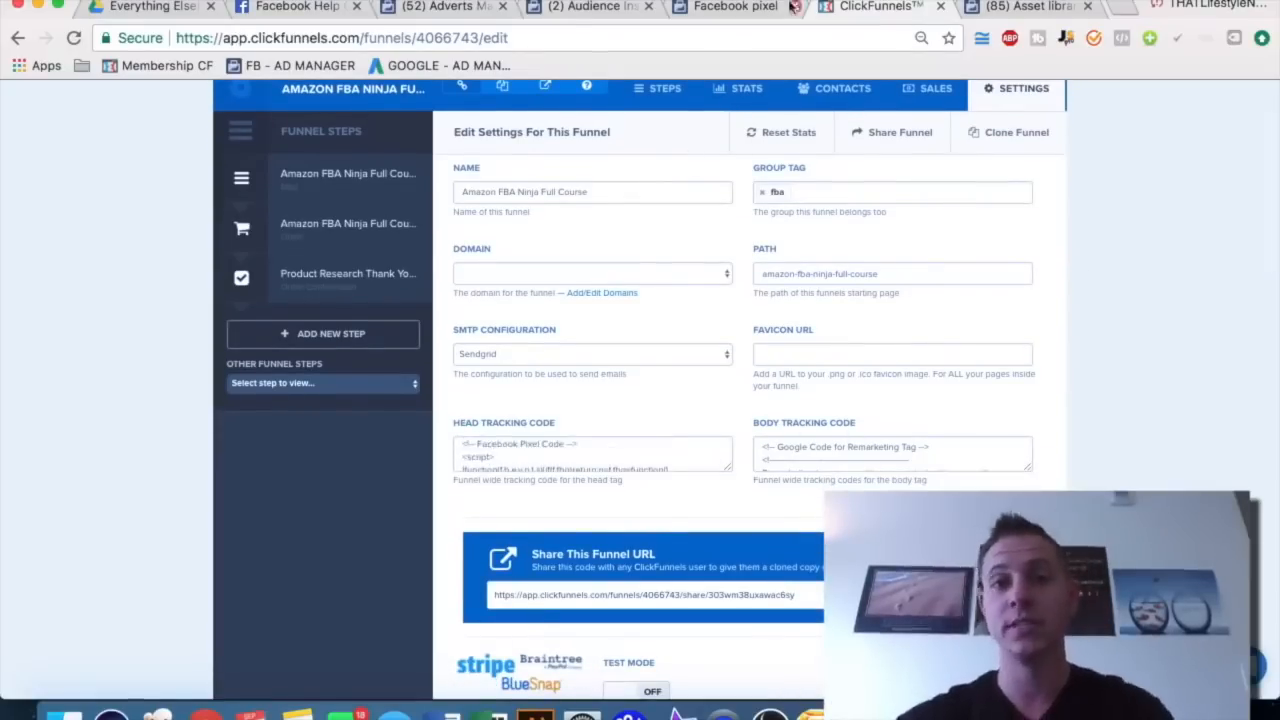
- Copy the base pixel code from the Facebook pixel page again and return to the funnel settings in ClickFunnels
{"action": "left_click", "coordinate": [740, 12]}
{"action": "left_click", "coordinate": [640, 410]}
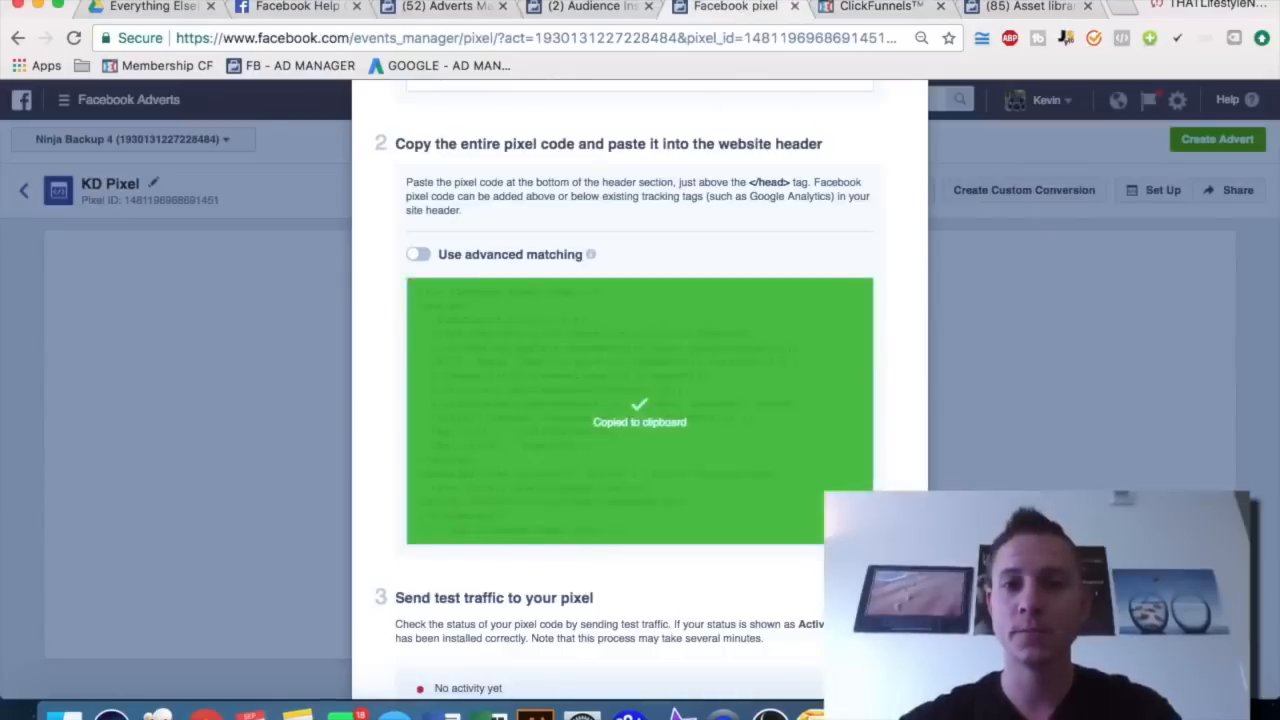
{"action": "left_click", "coordinate": [883, 10]}
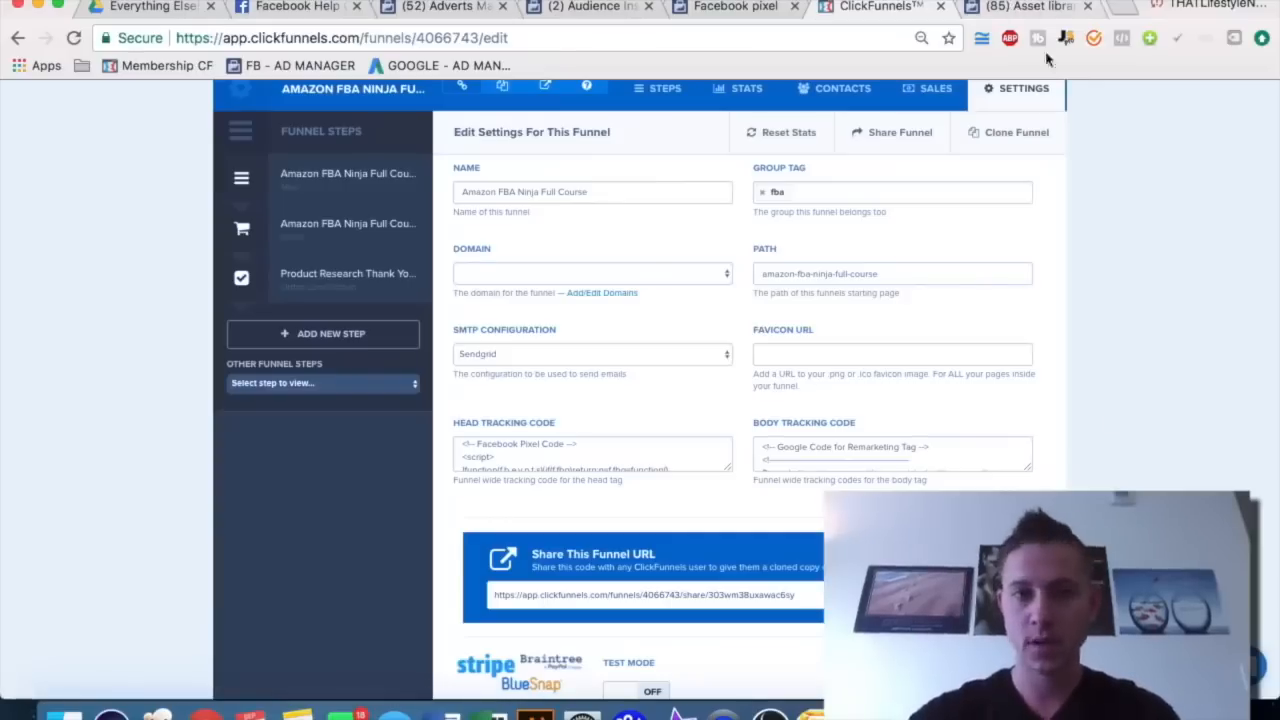
- Return to the Facebook pixel setup and continue from the base code installation to adding the events to track
{"action": "left_click", "coordinate": [740, 8]}
{"action": "mouse_move", "coordinate": [484, 430]}
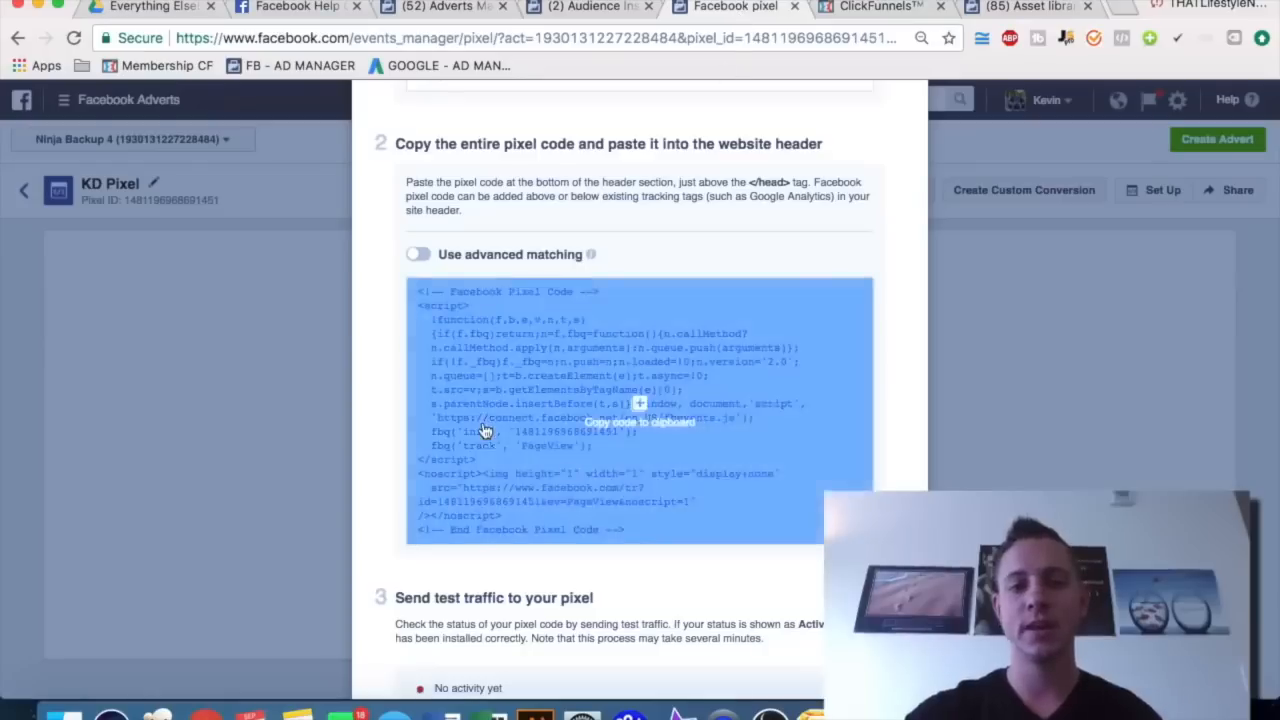
{"action": "scroll", "coordinate": [484, 430], "scroll_direction": "down", "scroll_amount": 5}
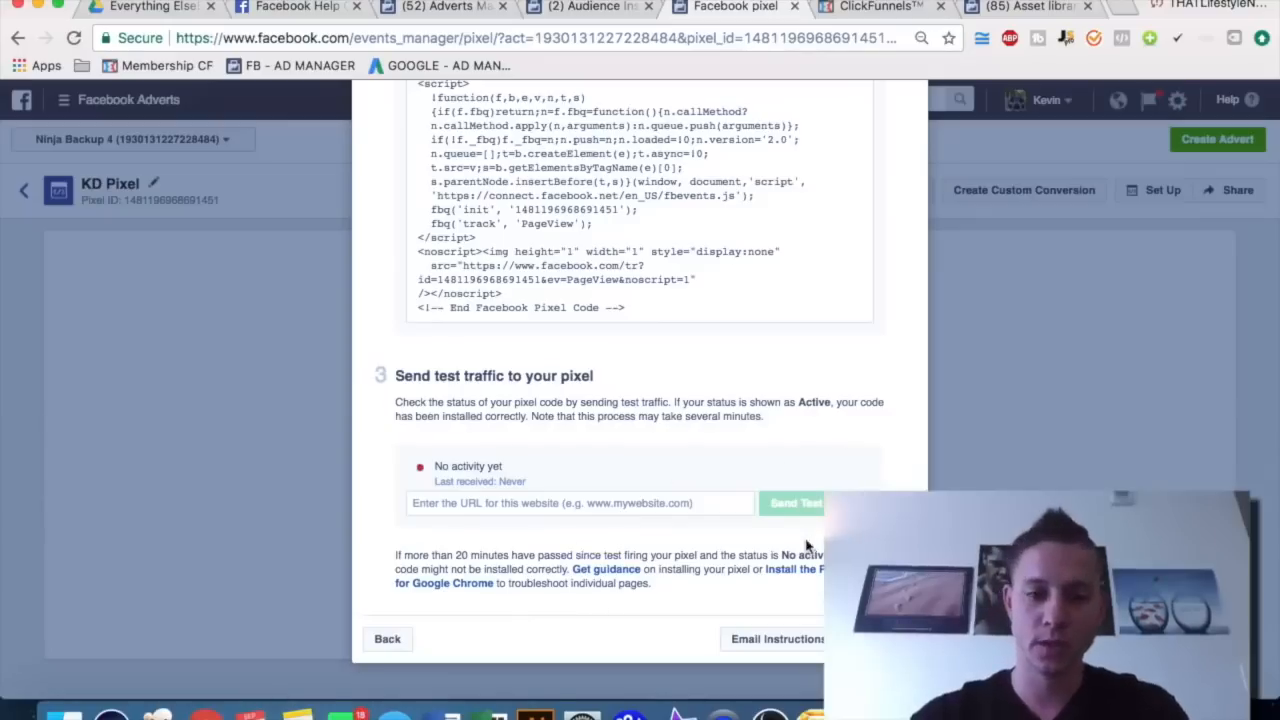
{"action": "left_click", "coordinate": [885, 639]}
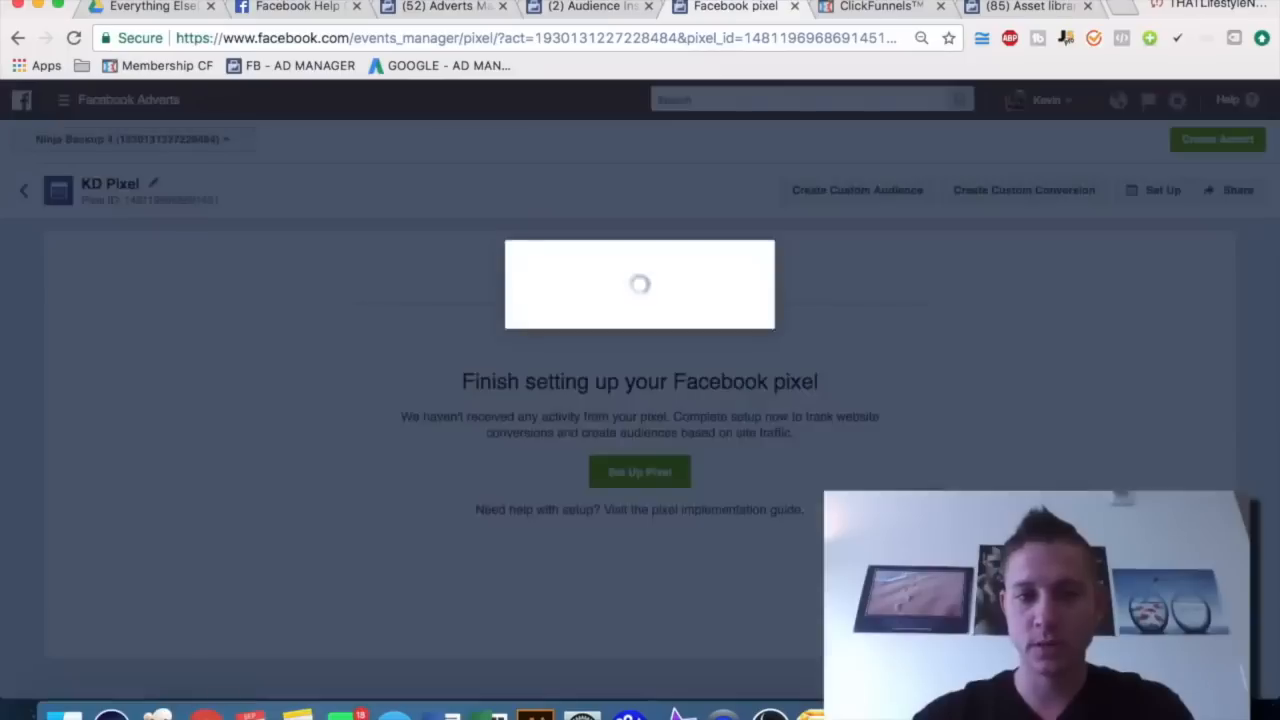
{"action": "scroll", "coordinate": [588, 340], "scroll_direction": "down", "scroll_amount": 3}
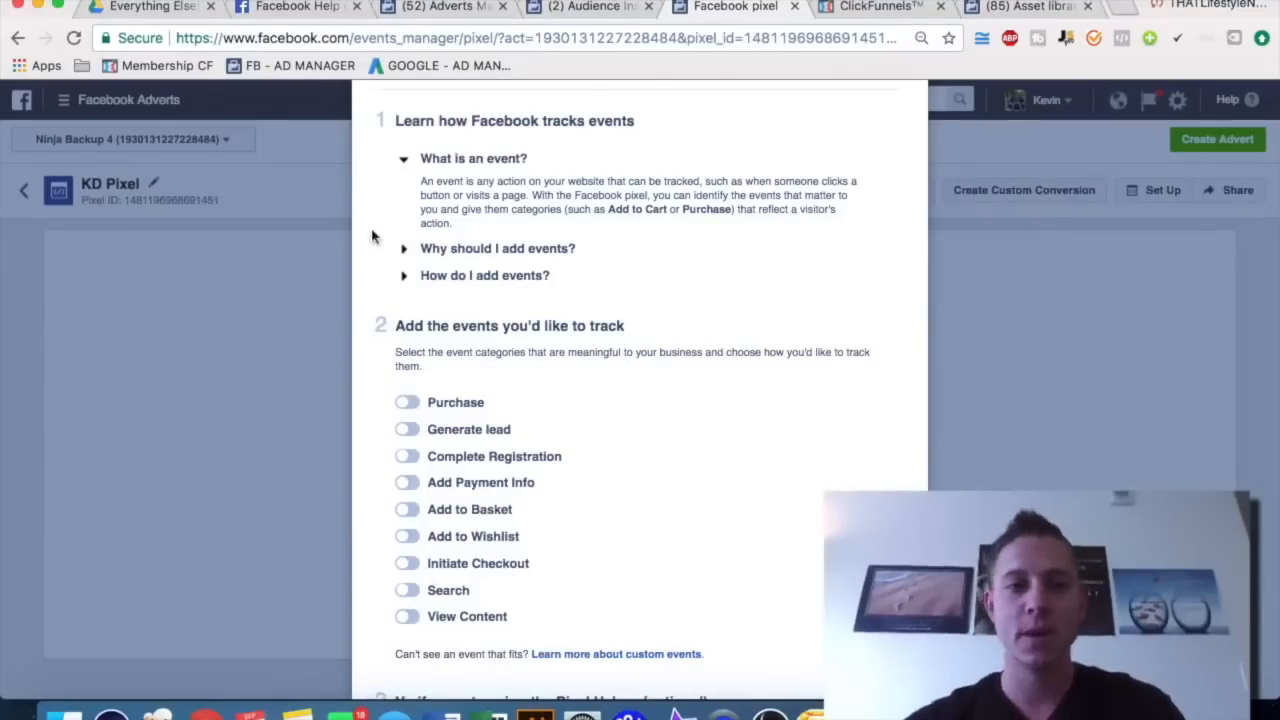
- Enable the Purchase and Complete Registration events for KD Pixel and view their code instructions
{"action": "left_click", "coordinate": [404, 402]}
{"action": "scroll", "coordinate": [502, 315], "scroll_direction": "down", "scroll_amount": 3}
{"action": "scroll", "coordinate": [502, 322], "scroll_direction": "down", "scroll_amount": 8}
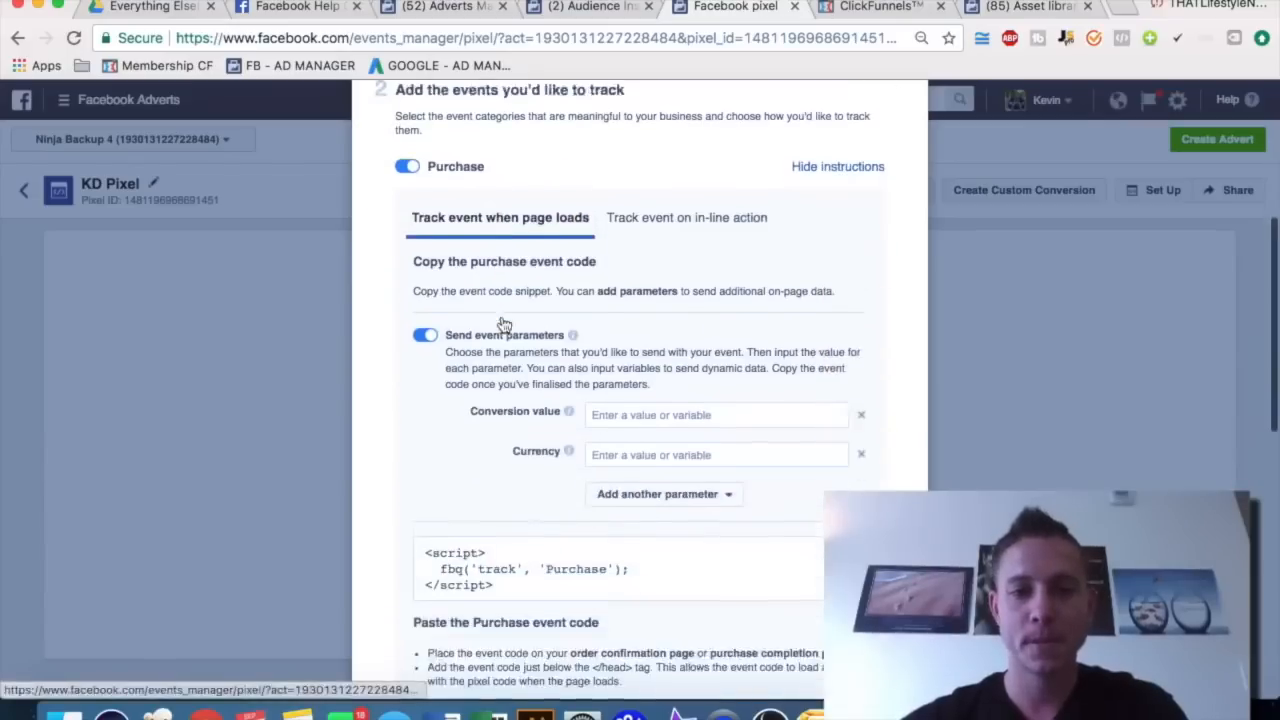
{"action": "scroll", "coordinate": [435, 328], "scroll_direction": "down", "scroll_amount": 4}
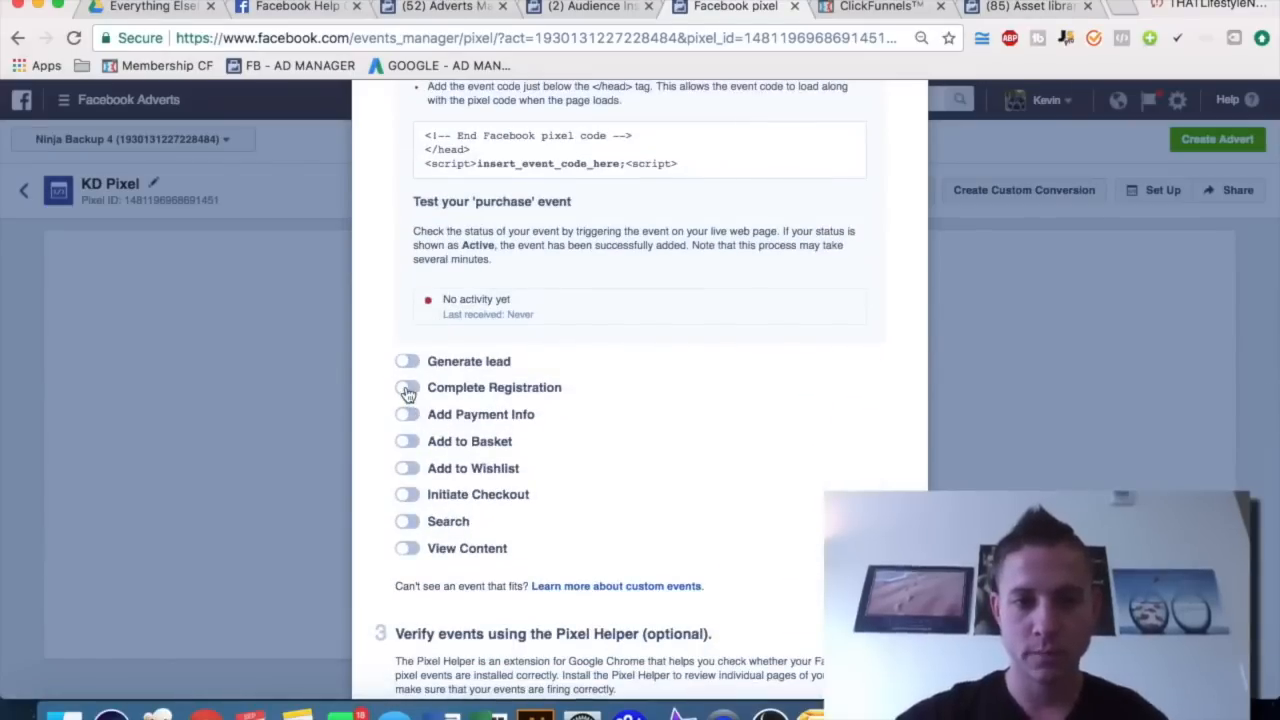
{"action": "left_click", "coordinate": [407, 390]}
{"action": "scroll", "coordinate": [410, 440], "scroll_direction": "down", "scroll_amount": 5}
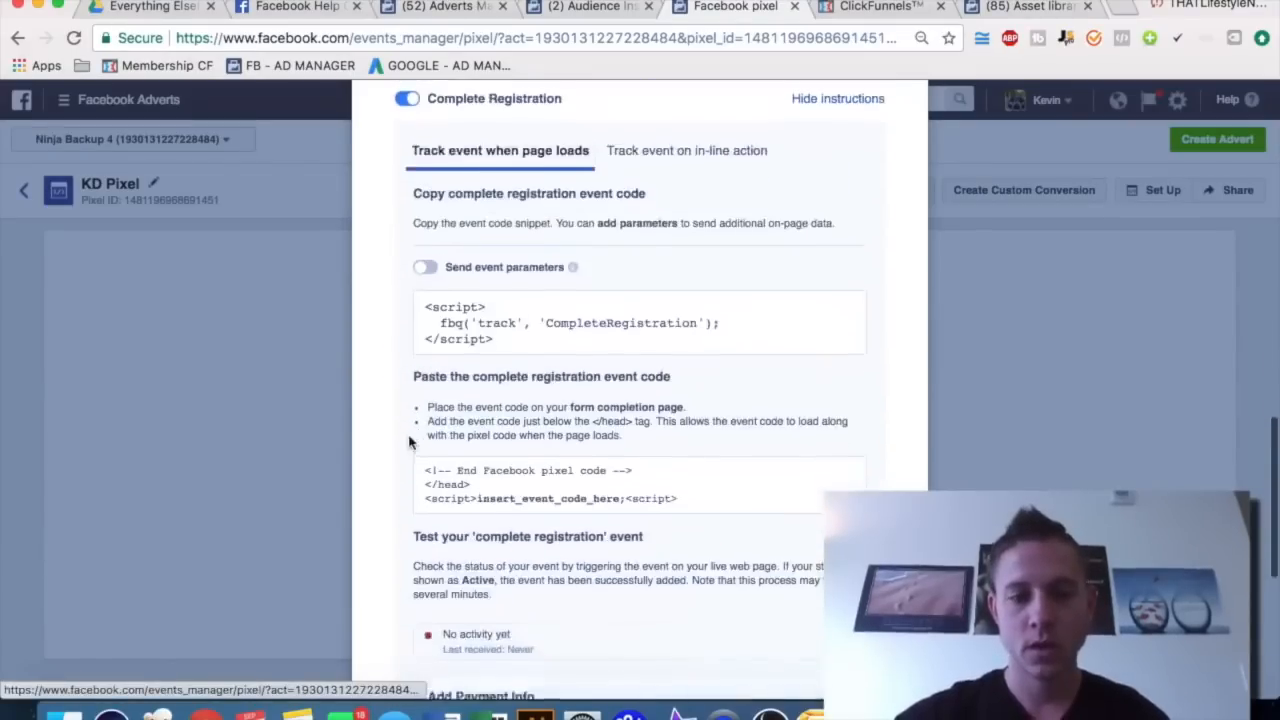
- Copy the Purchase event code for tracking the event when the page loads
{"action": "scroll", "coordinate": [411, 444], "scroll_direction": "up", "scroll_amount": 10}
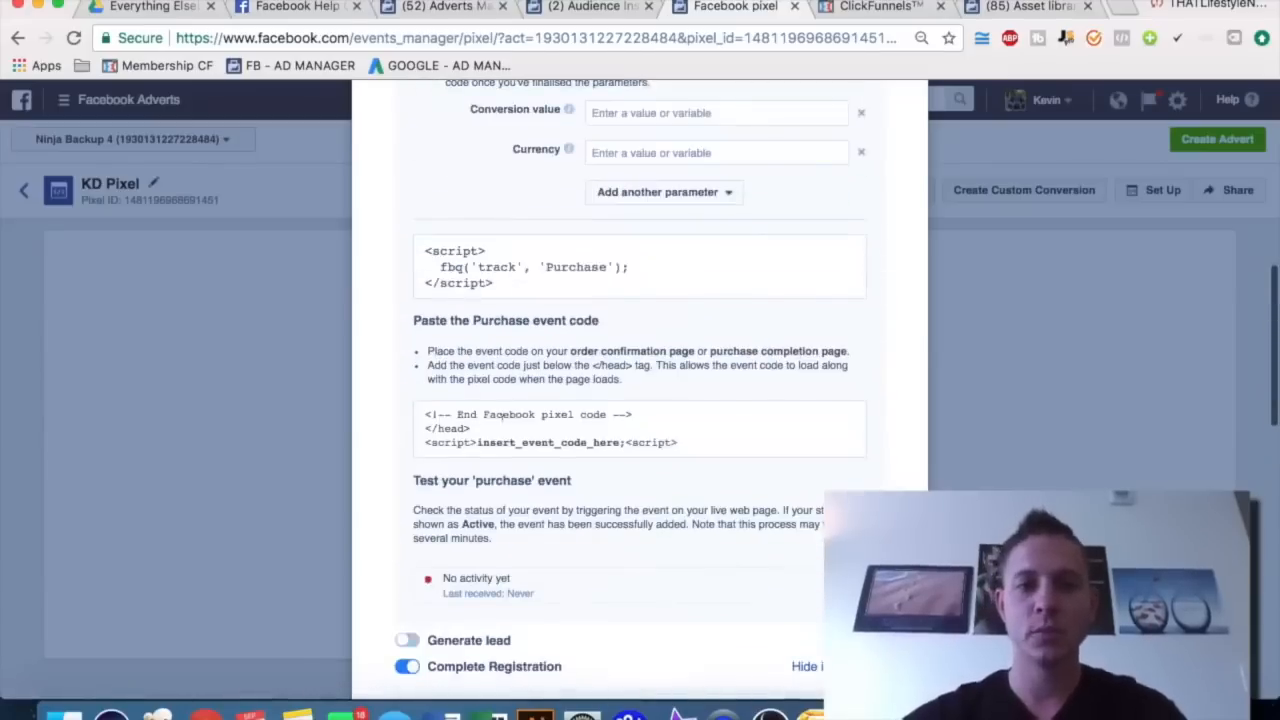
{"action": "scroll", "coordinate": [578, 250], "scroll_direction": "up", "scroll_amount": 2}
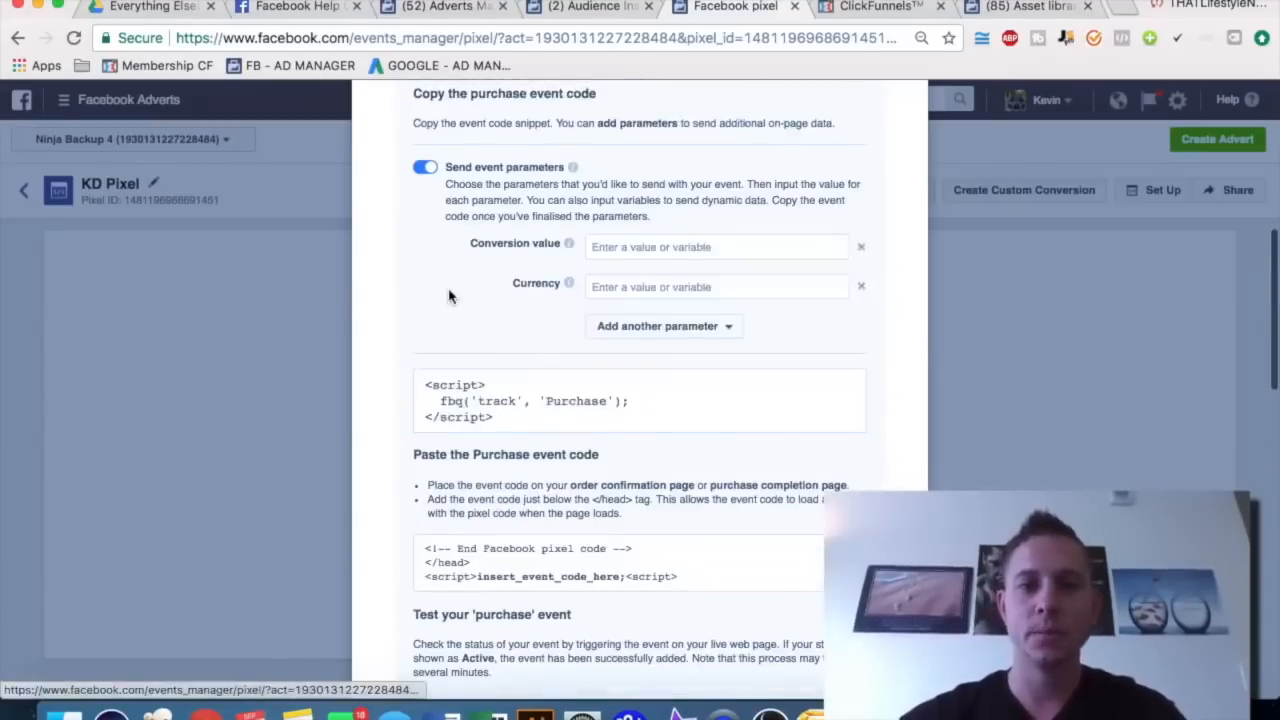
{"action": "scroll", "coordinate": [448, 296], "scroll_direction": "up", "scroll_amount": 1}
{"action": "left_click", "coordinate": [511, 482]}
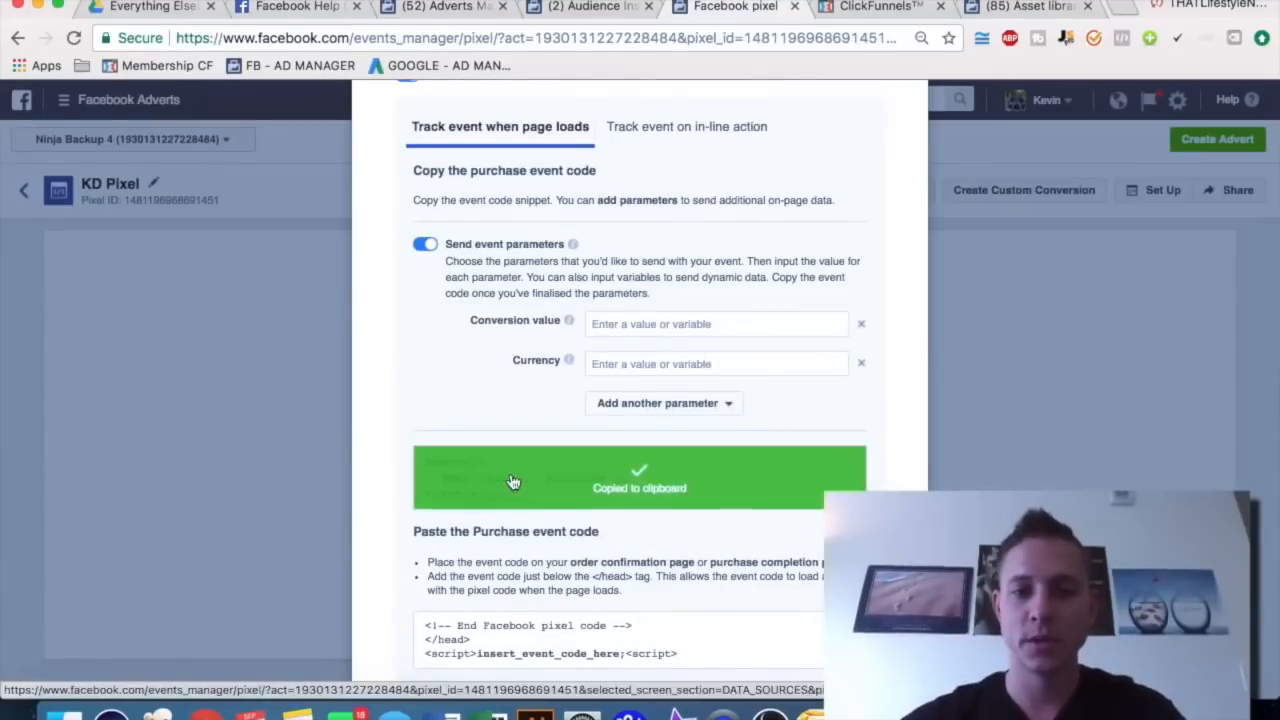
- Switch to ClickFunnels and open the Product Research Thank You order confirmation page in the editor, with its tracking code settings
{"action": "left_click", "coordinate": [872, 12]}
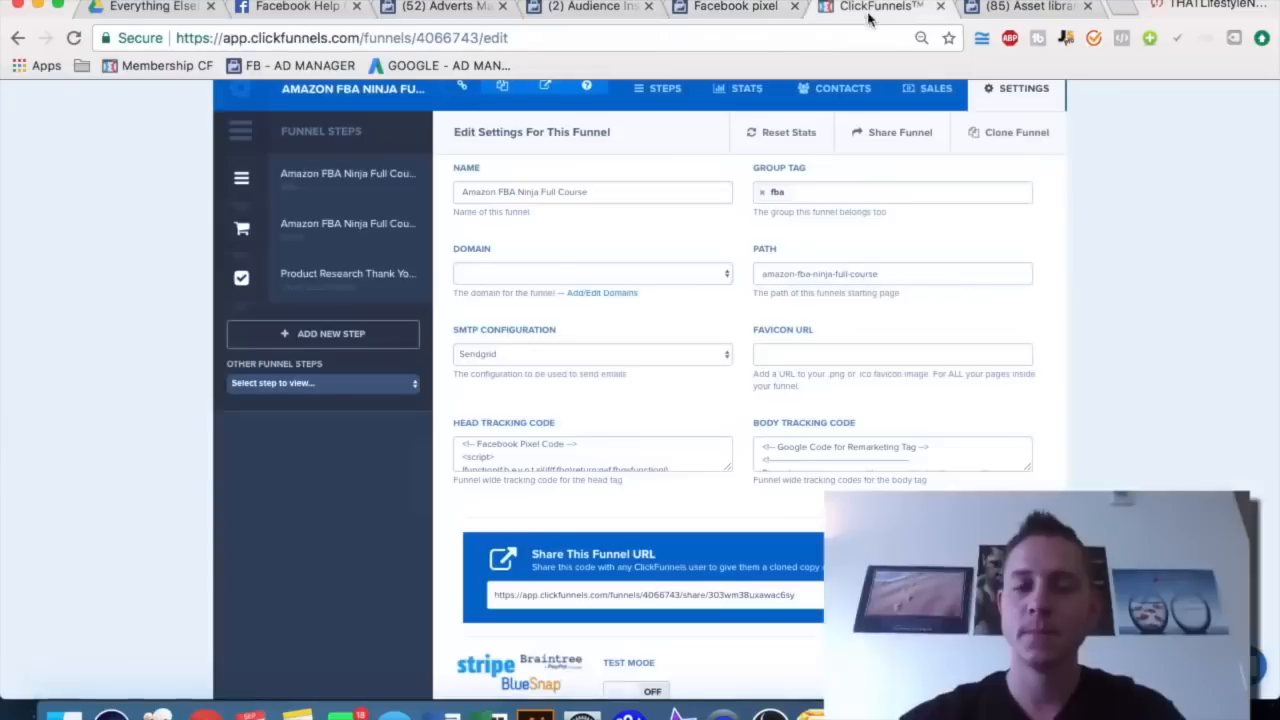
{"action": "left_click", "coordinate": [338, 278]}
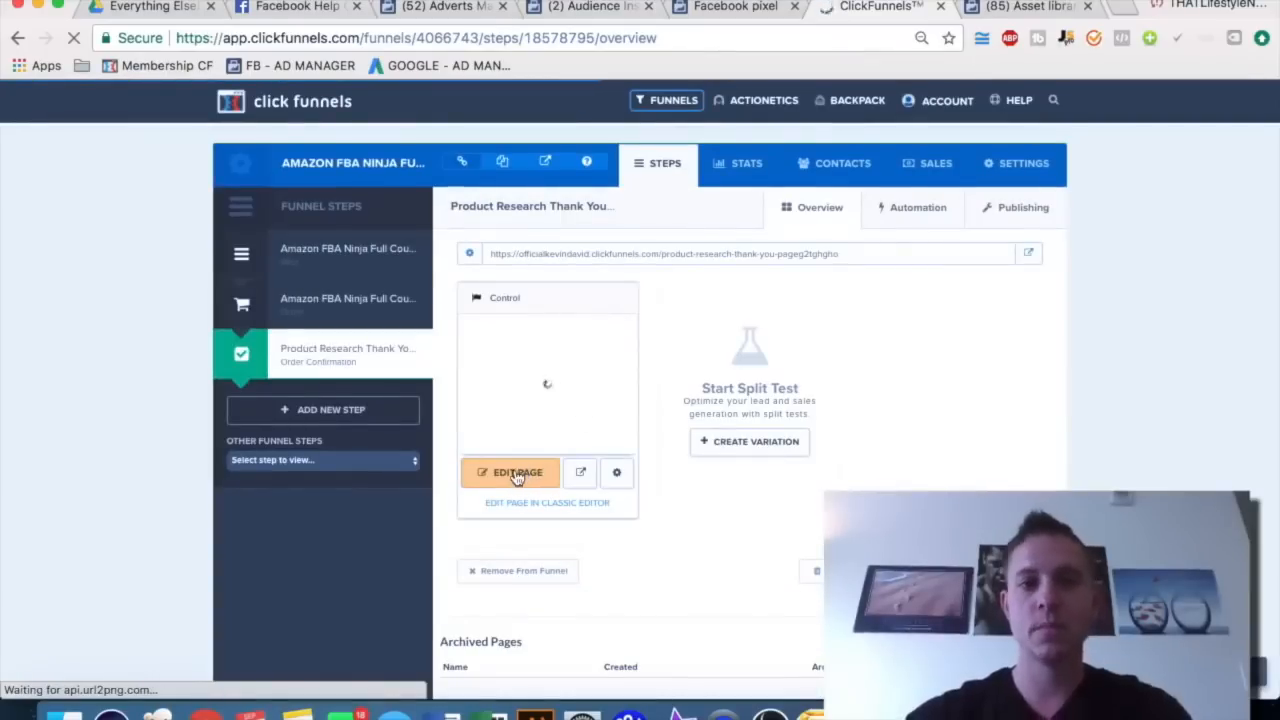
{"action": "left_click", "coordinate": [518, 477]}
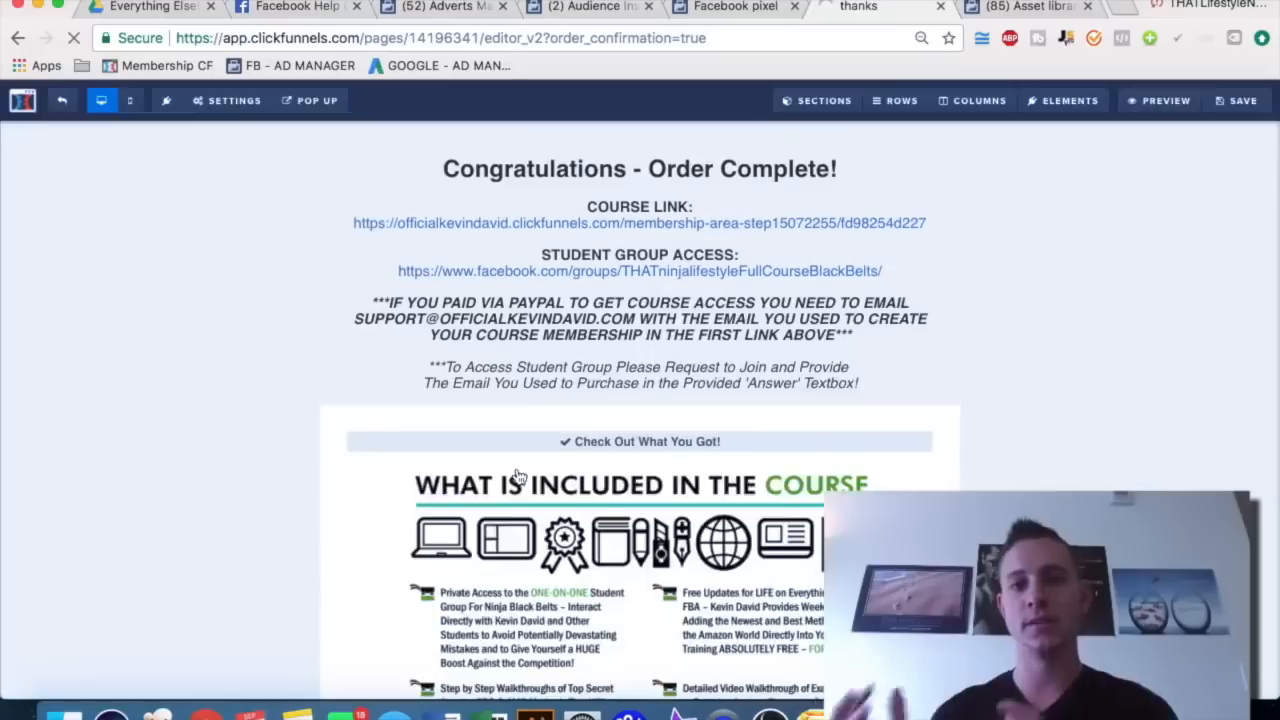
{"action": "left_click", "coordinate": [222, 104]}
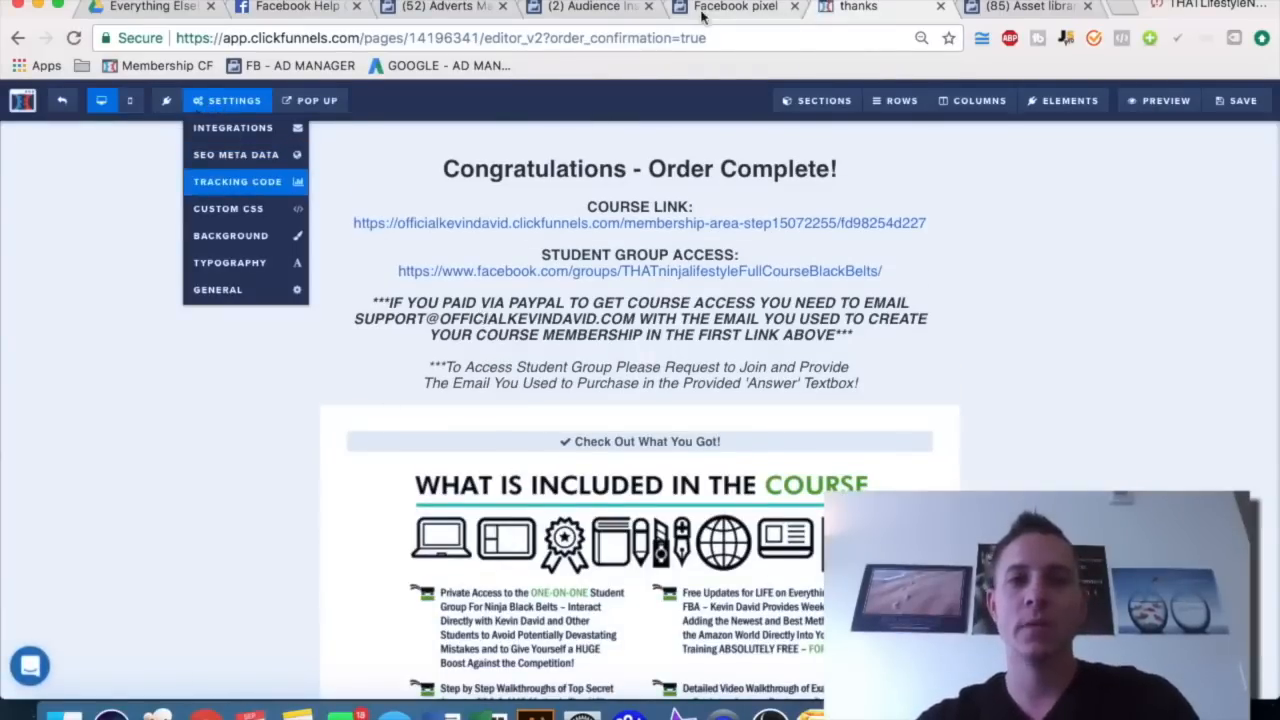
- Copy the Purchase event code from the Facebook pixel page again and return to the thank-you page's tracking code
{"action": "left_click", "coordinate": [735, 7]}
{"action": "left_click", "coordinate": [502, 469]}
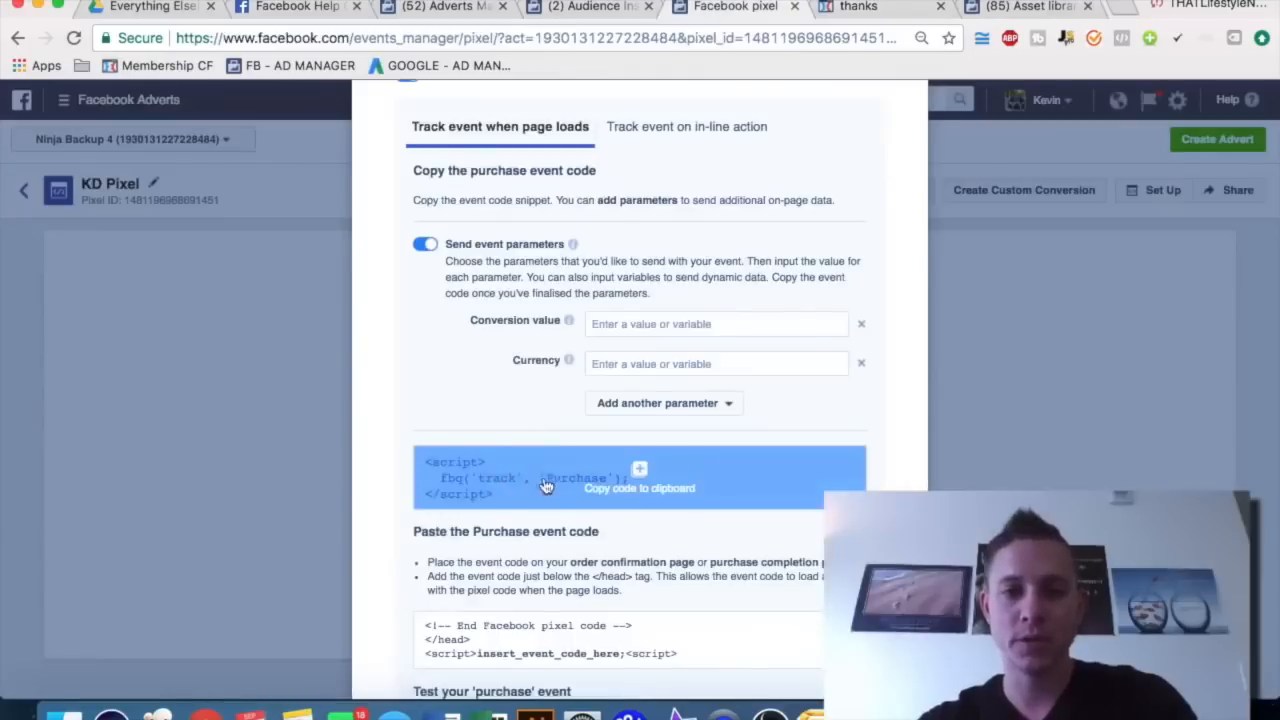
{"action": "left_click", "coordinate": [543, 485]}
{"action": "left_click", "coordinate": [850, 8]}
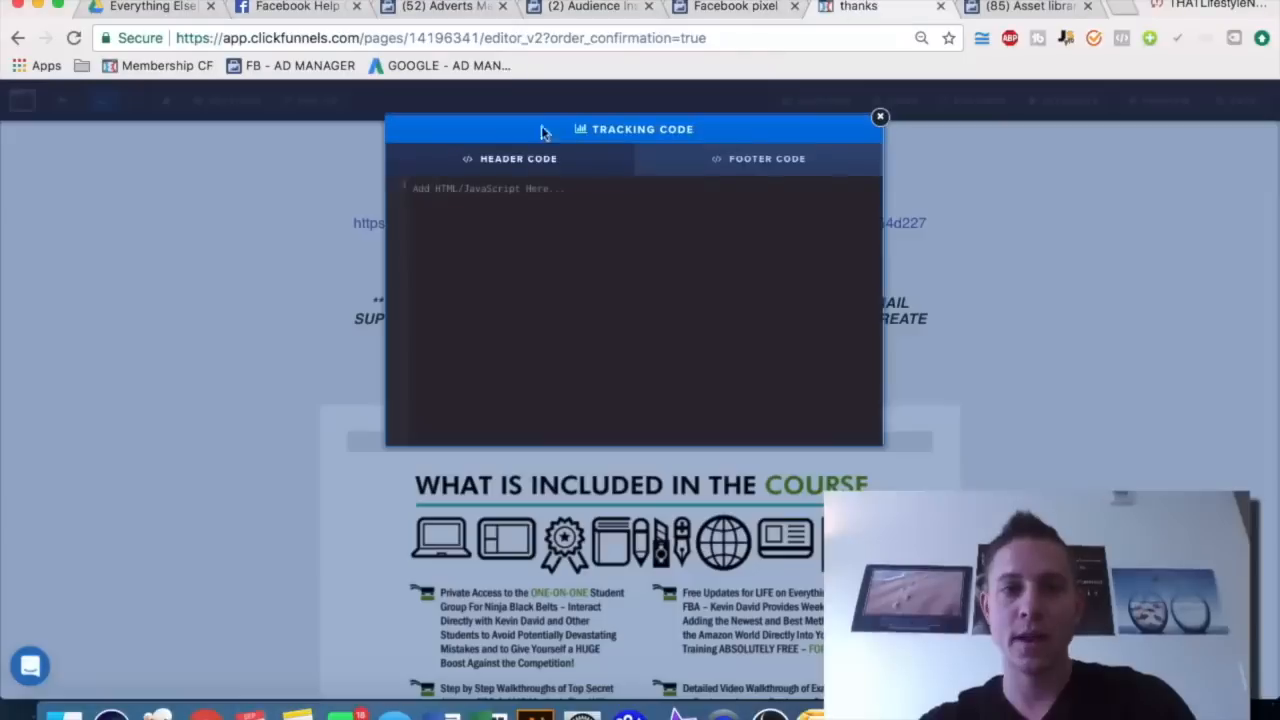
- Try pasting the Purchase event code into the thank-you page's header tracking code, clear it and close the tracking code
{"action": "left_click", "coordinate": [686, 155]}
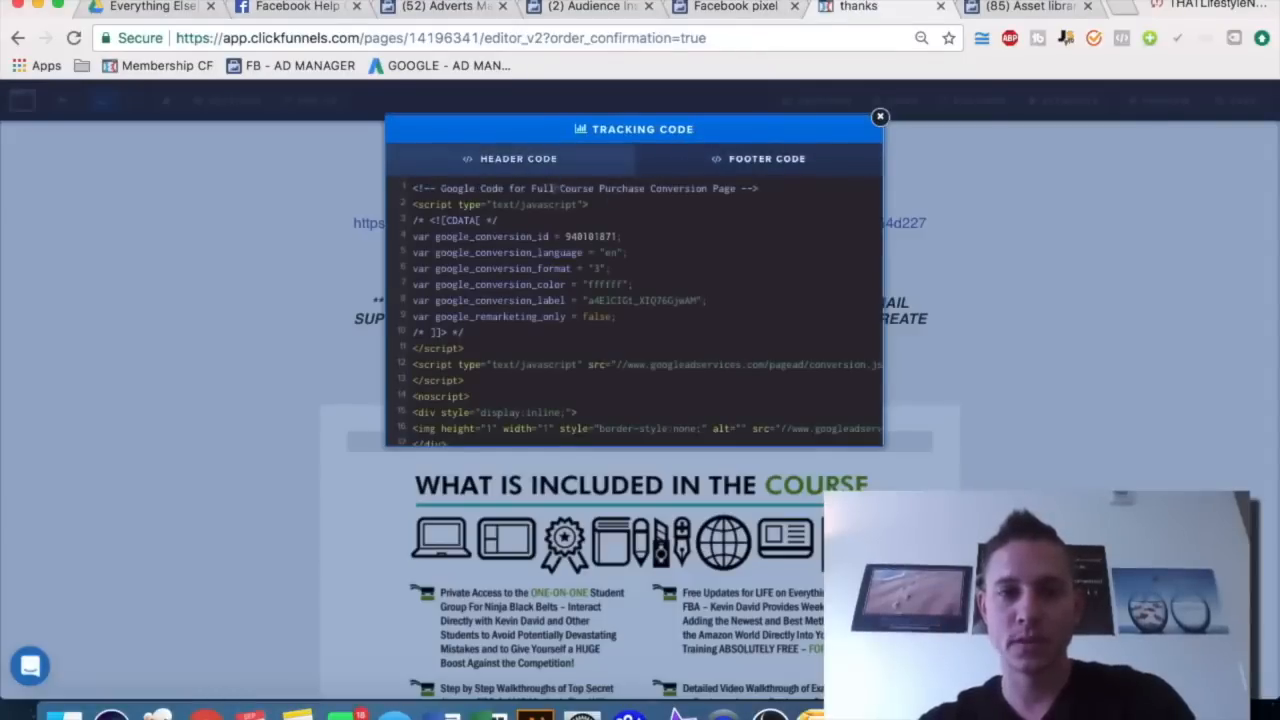
{"action": "left_click", "coordinate": [531, 160]}
{"action": "left_click", "coordinate": [468, 200]}
{"action": "key", "text": "super+v"}
{"action": "key", "text": "super+a"}
{"action": "key", "text": "BackSpace"}
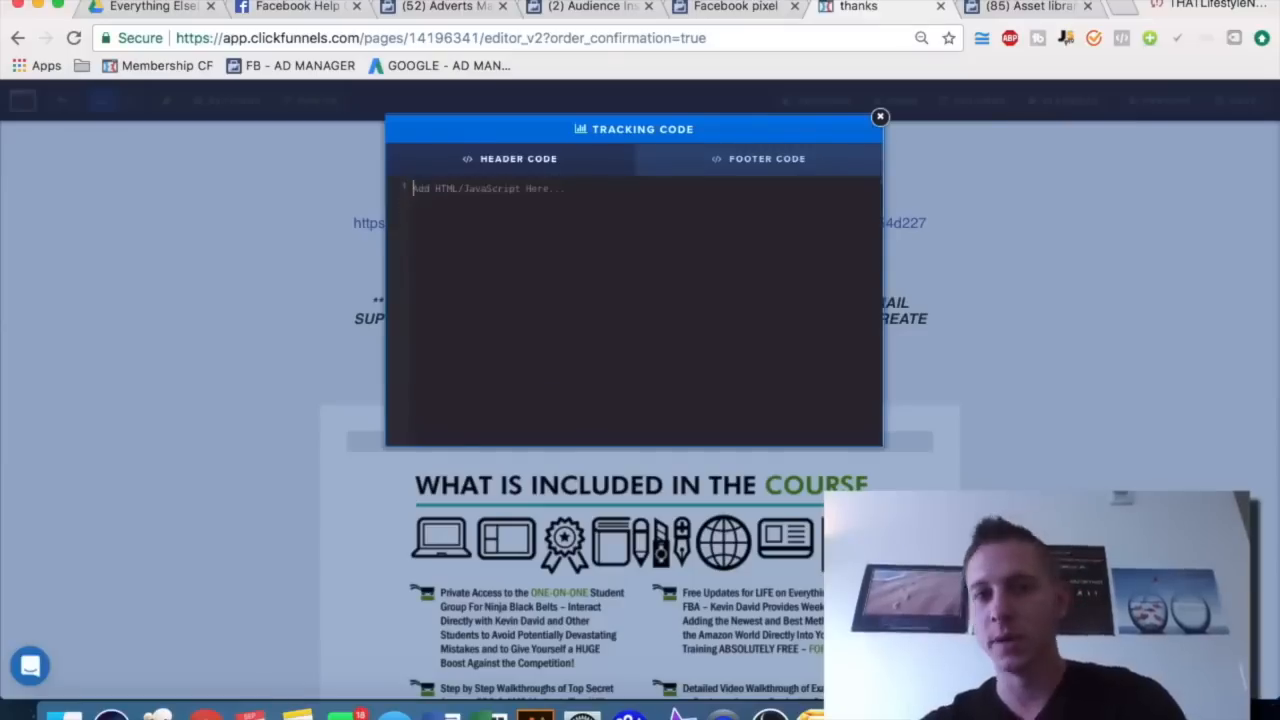
{"action": "left_click", "coordinate": [880, 116]}
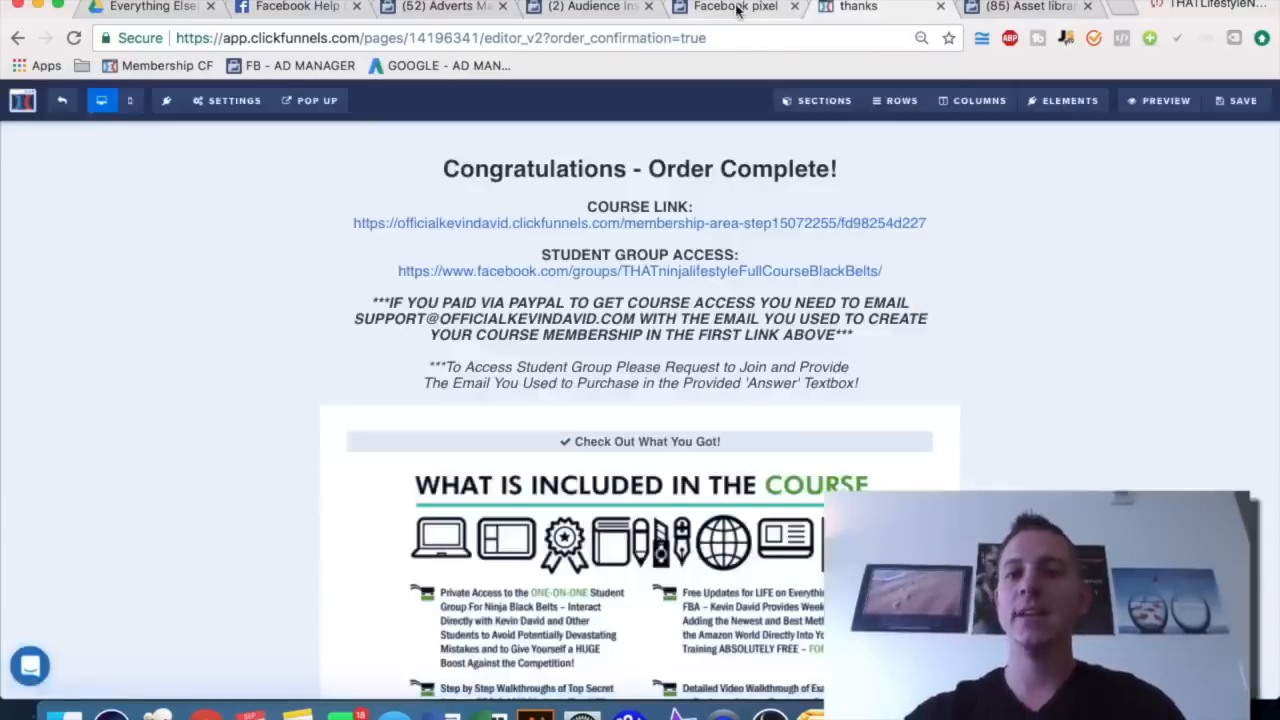
- Return to the Facebook pixel setup and review the instructions for the Purchase and Complete Registration event codes
{"action": "left_click", "coordinate": [737, 8]}
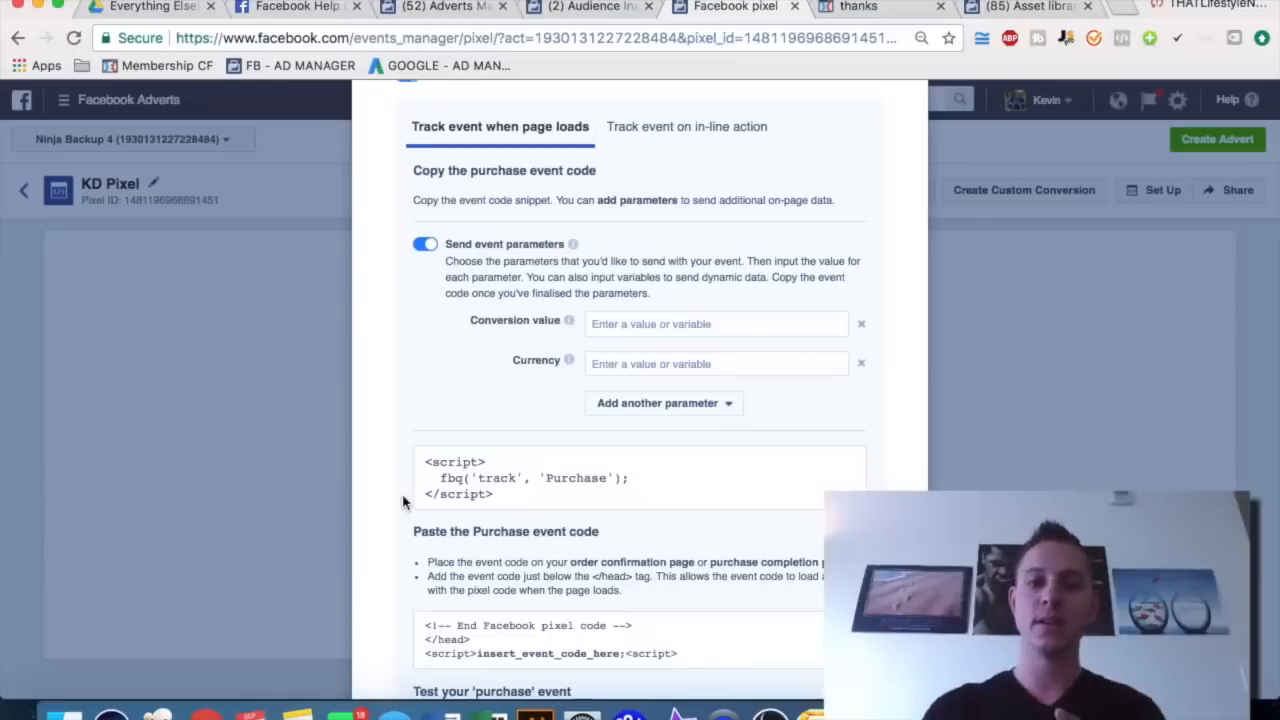
{"action": "scroll", "coordinate": [393, 405], "scroll_direction": "down", "scroll_amount": 3}
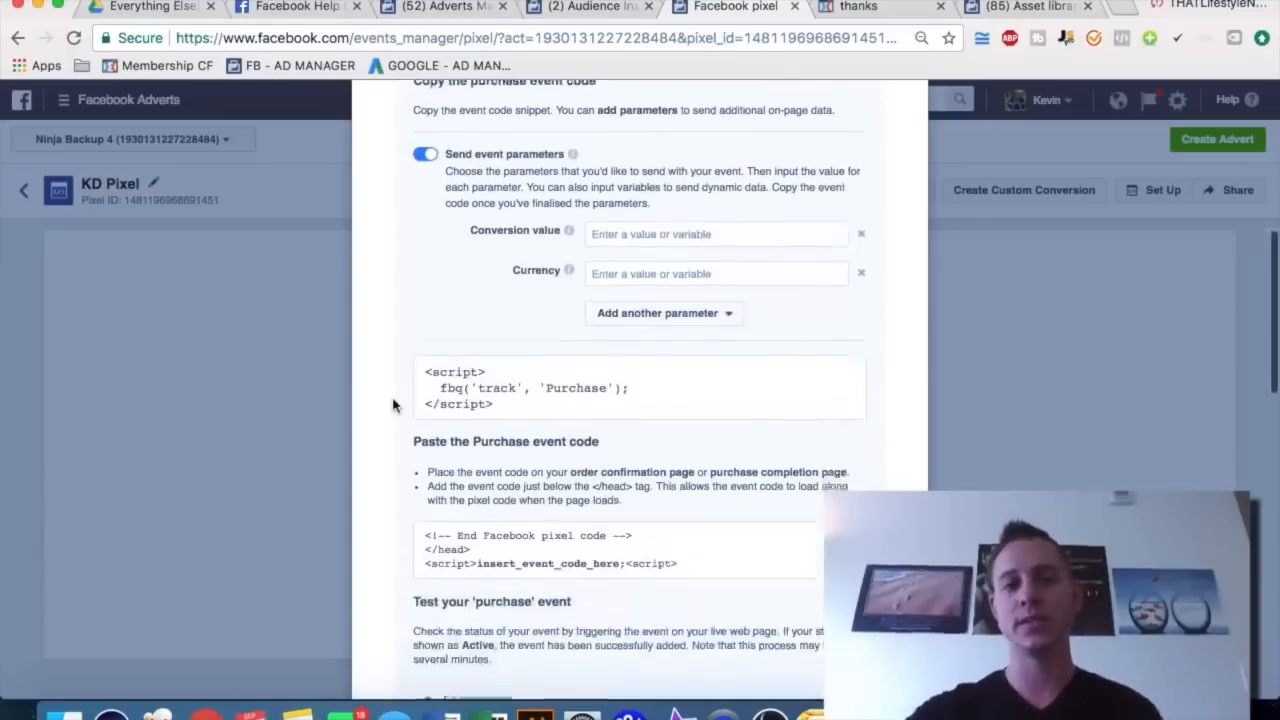
{"action": "scroll", "coordinate": [393, 405], "scroll_direction": "down", "scroll_amount": 10}
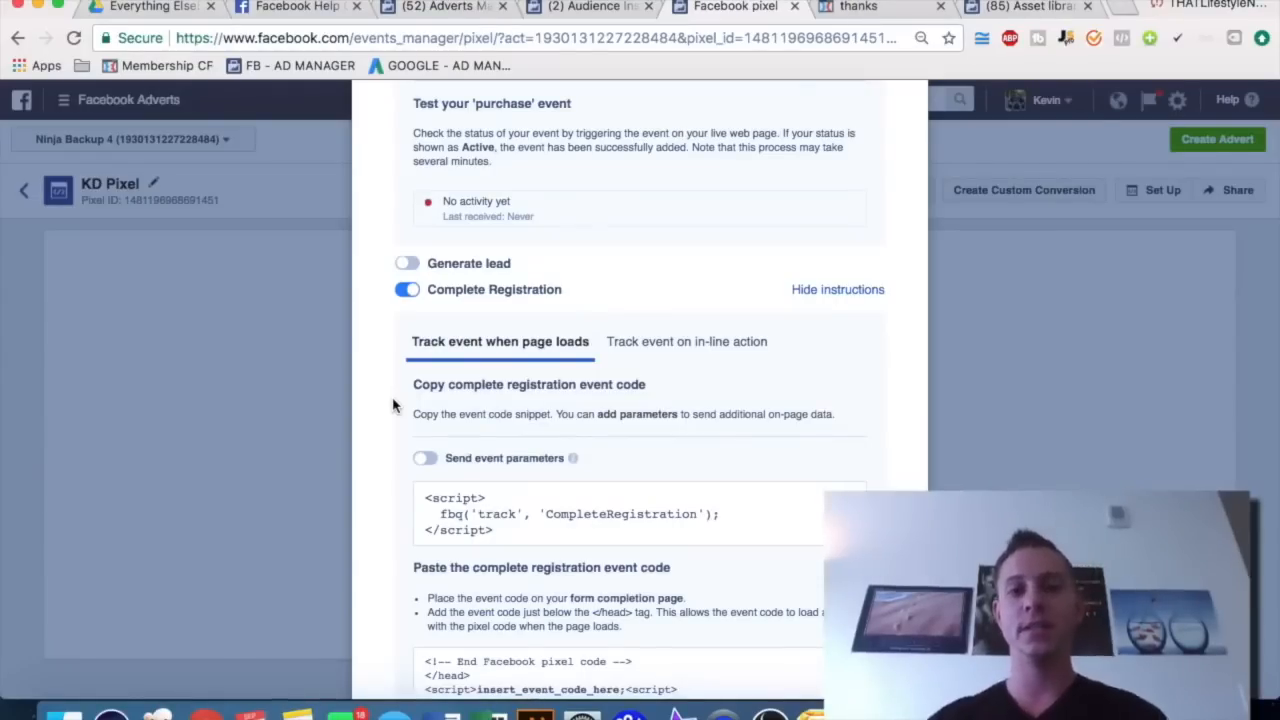
{"action": "scroll", "coordinate": [392, 405], "scroll_direction": "up", "scroll_amount": 5}
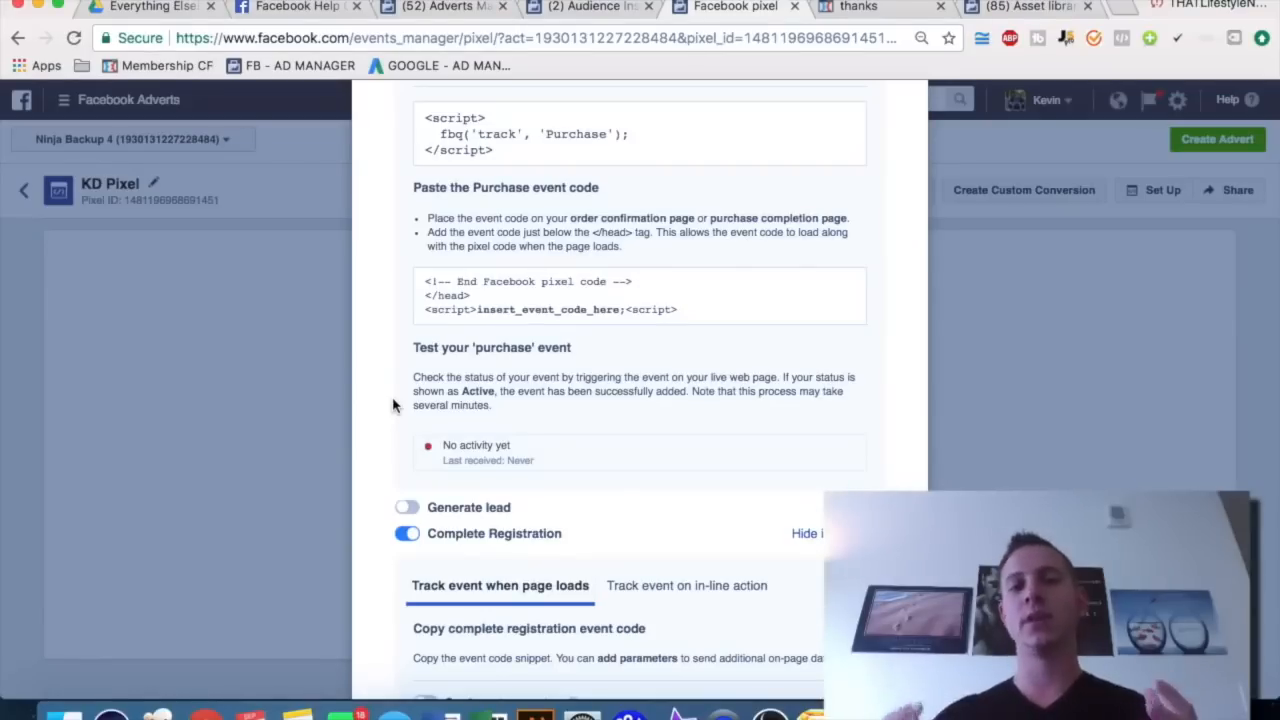
- Review the rest of the Complete Registration event instructions and finish the pixel setup
{"action": "scroll", "coordinate": [393, 405], "scroll_direction": "down", "scroll_amount": 2}
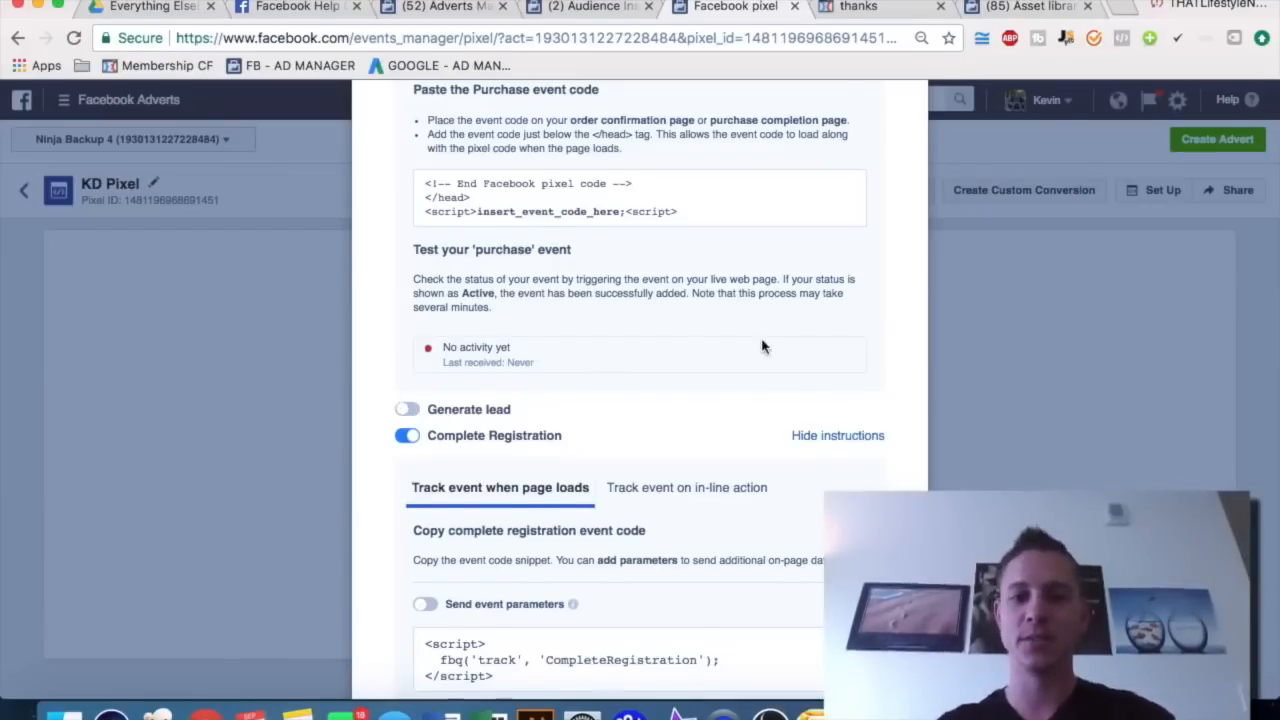
{"action": "scroll", "coordinate": [763, 347], "scroll_direction": "down", "scroll_amount": 5}
{"action": "scroll", "coordinate": [894, 423], "scroll_direction": "down", "scroll_amount": 5}
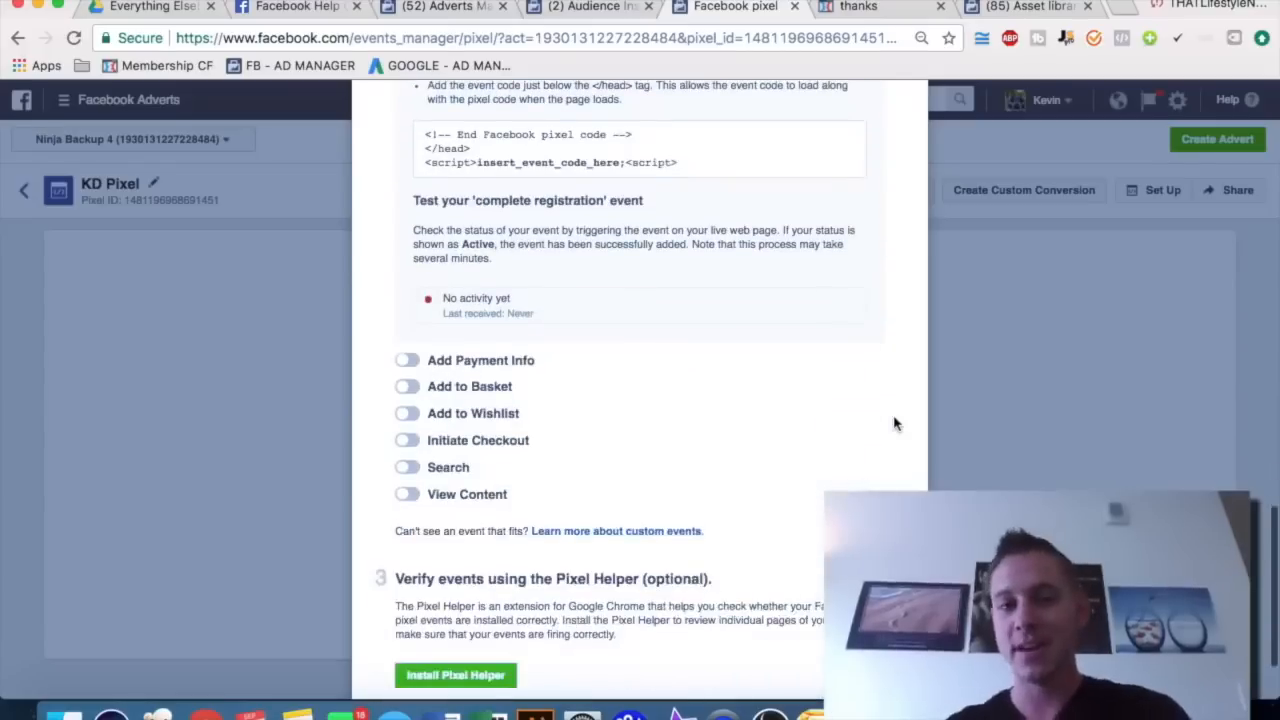
{"action": "scroll", "coordinate": [894, 423], "scroll_direction": "down", "scroll_amount": 2}
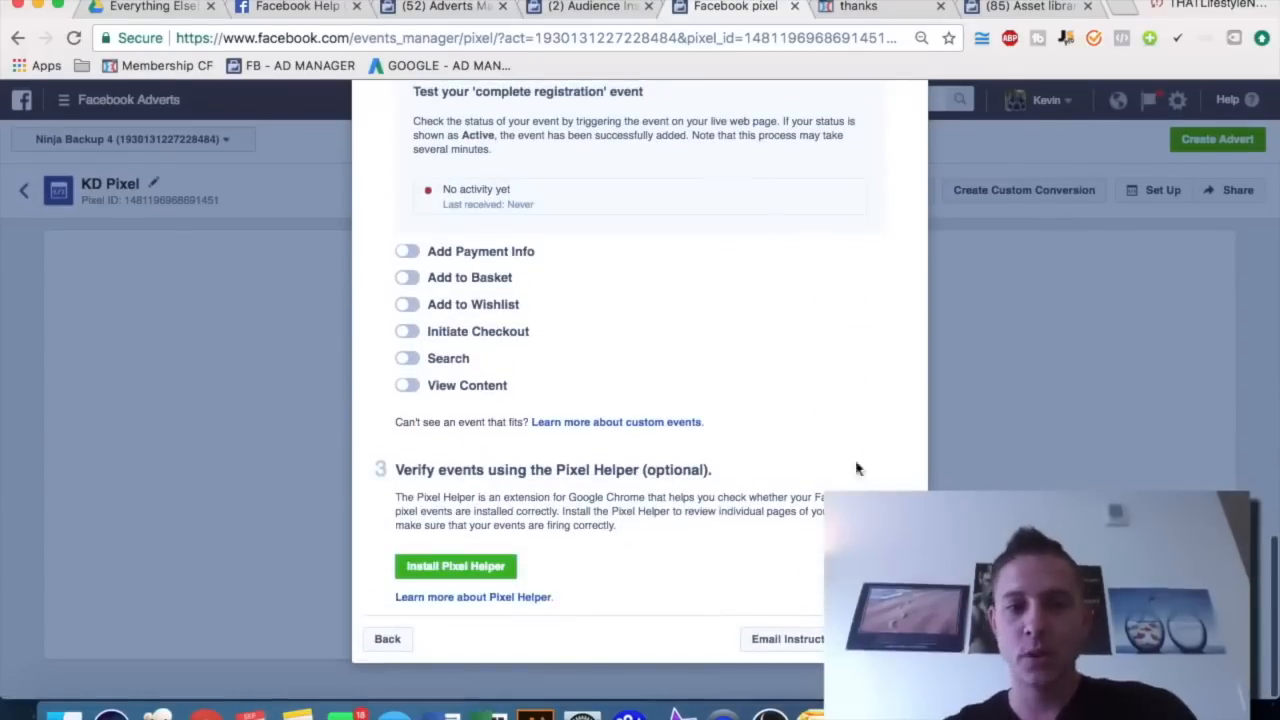
{"action": "left_click", "coordinate": [892, 639]}
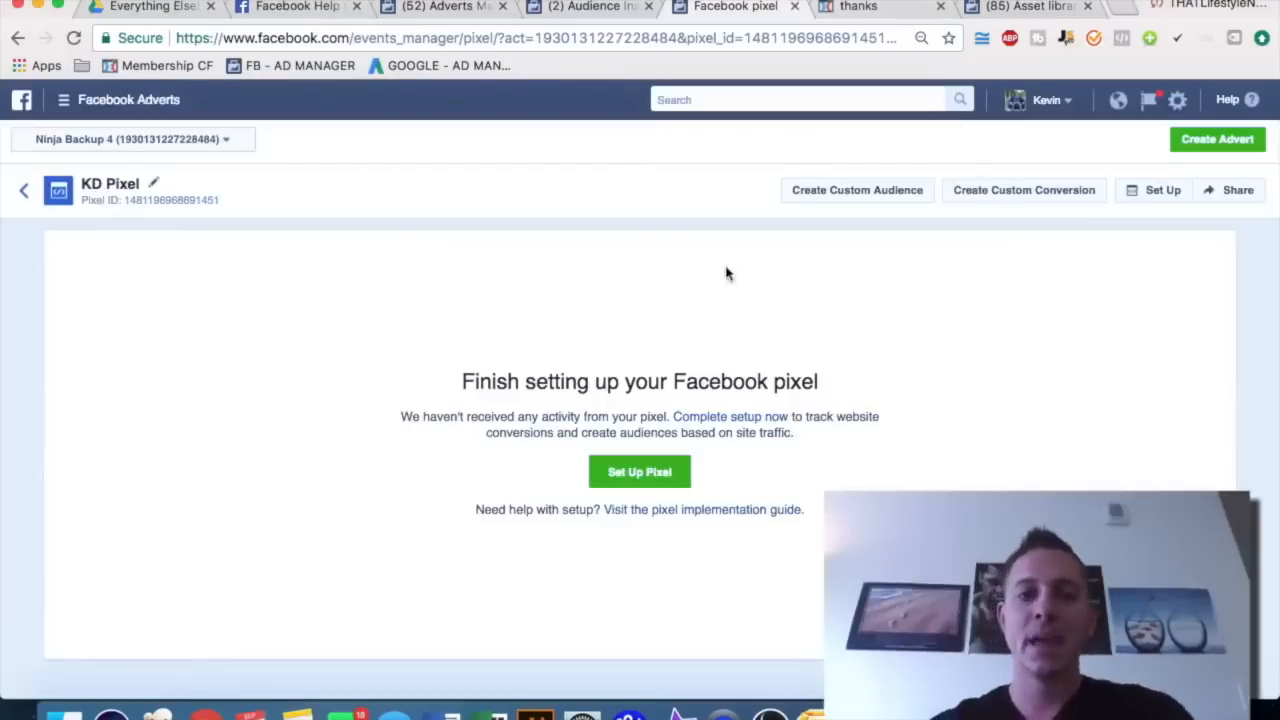
- In the Asset library, start a website-traffic custom audience for KD Pixel that includes people who visited specific web pages
{"action": "left_click", "coordinate": [1035, 8]}
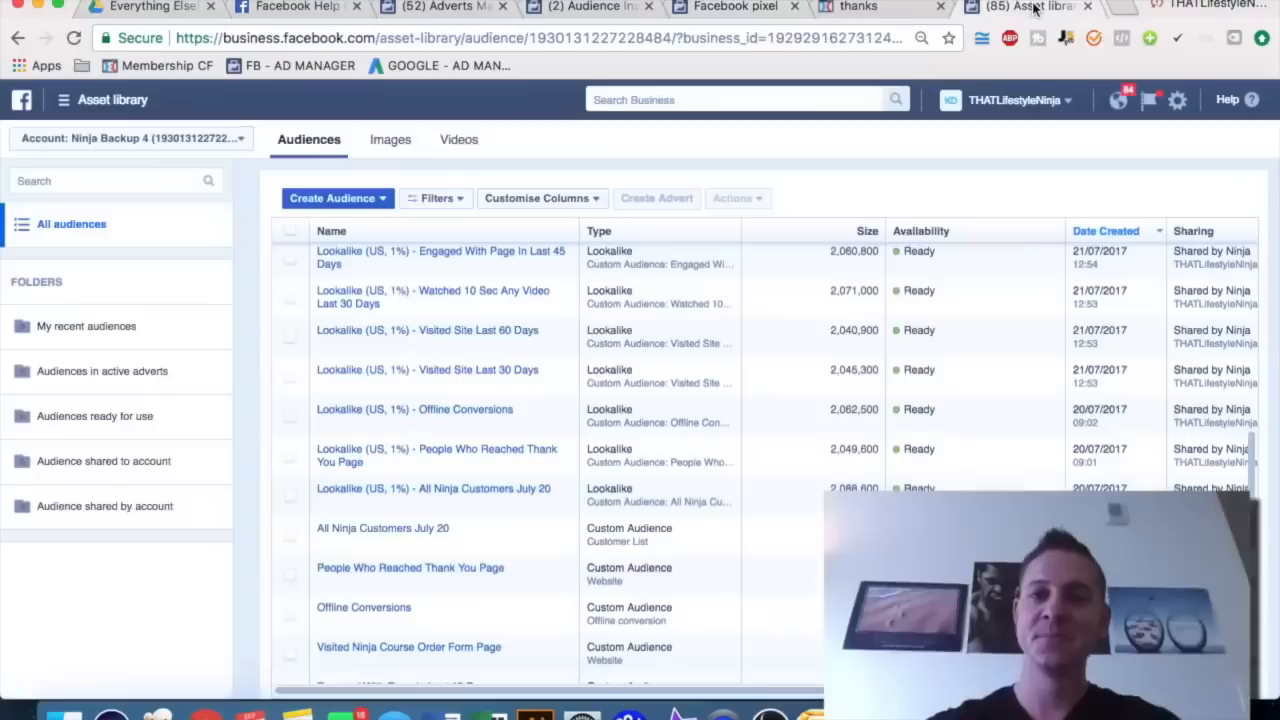
{"action": "left_click", "coordinate": [383, 201]}
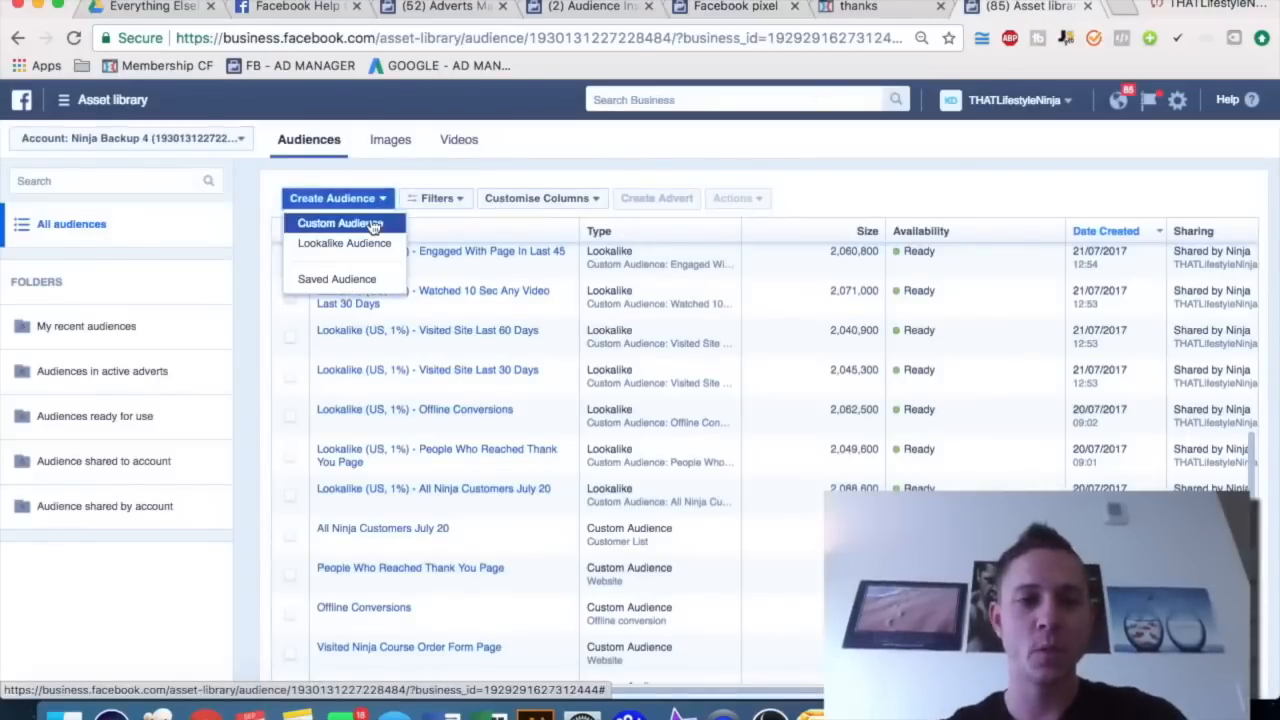
{"action": "left_click", "coordinate": [373, 224]}
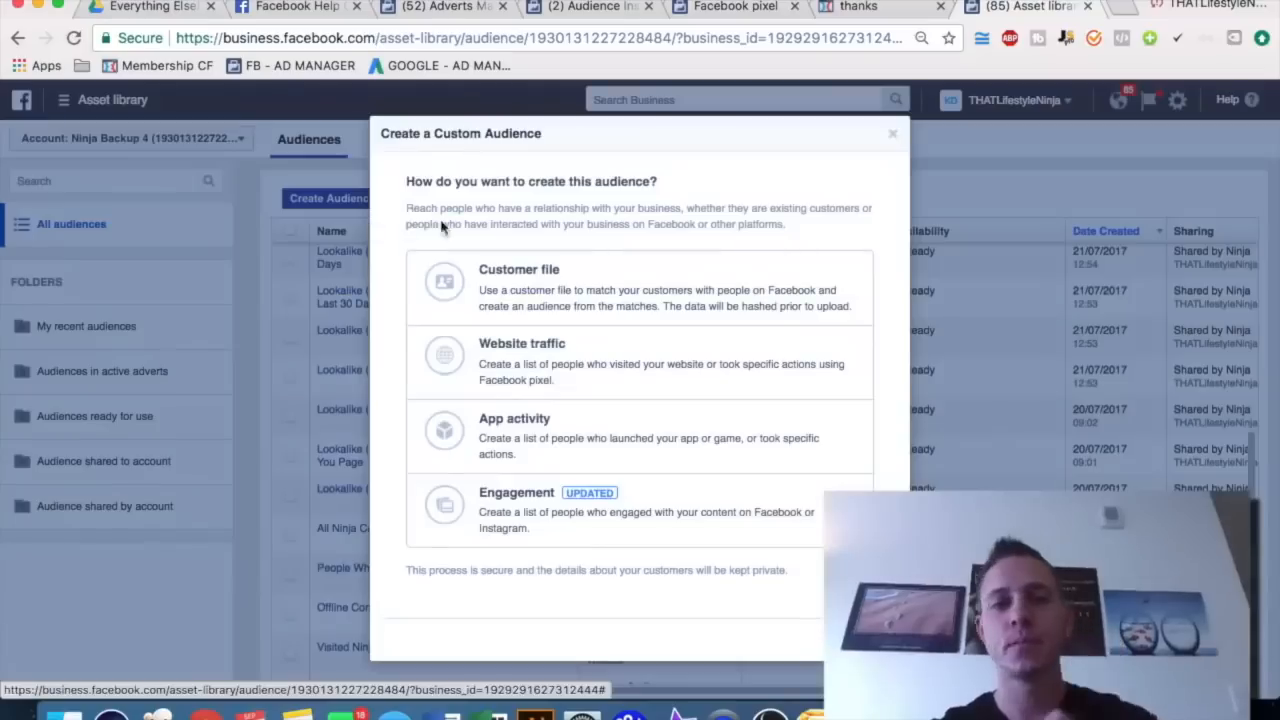
{"action": "left_click", "coordinate": [597, 367]}
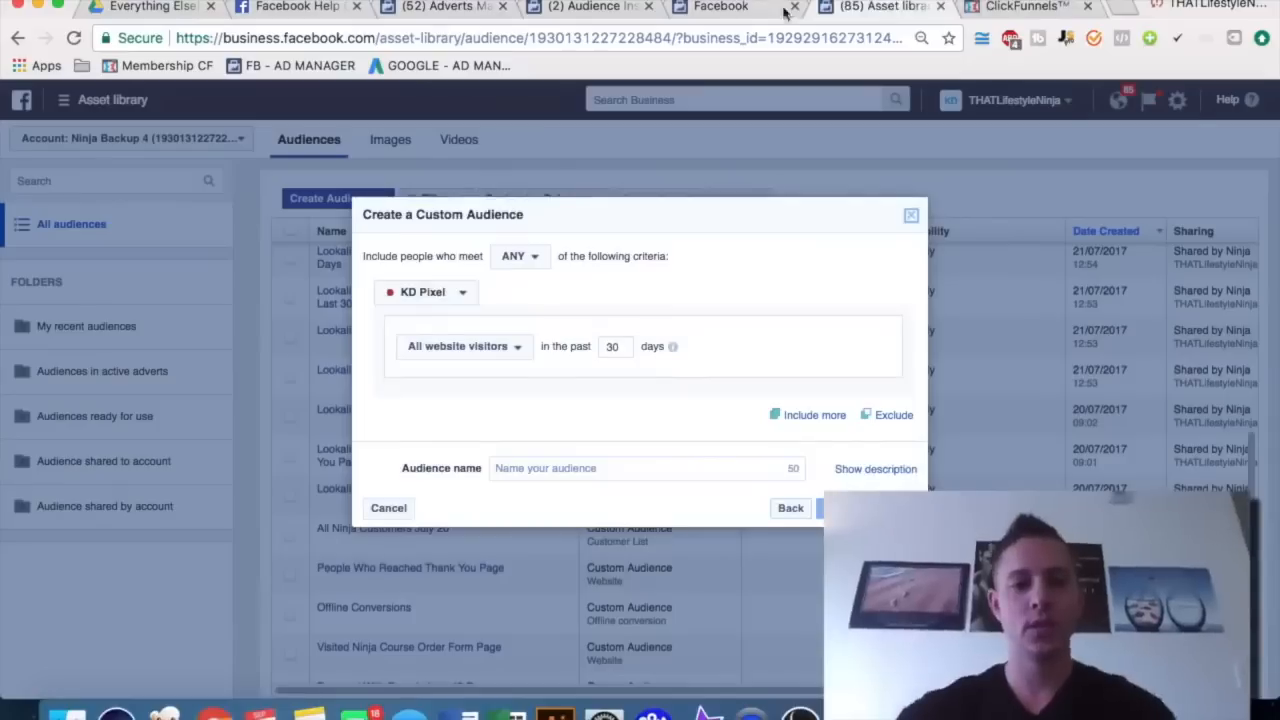
{"action": "left_click", "coordinate": [453, 346]}
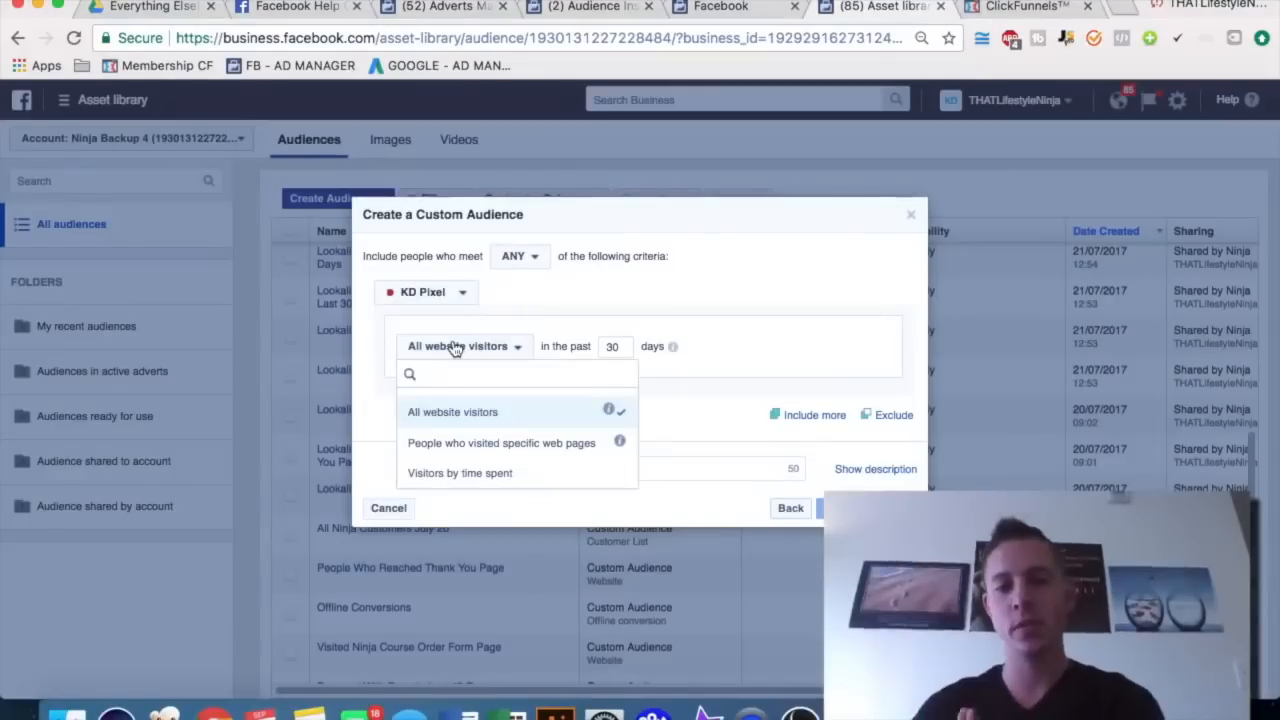
{"action": "left_click", "coordinate": [503, 446]}
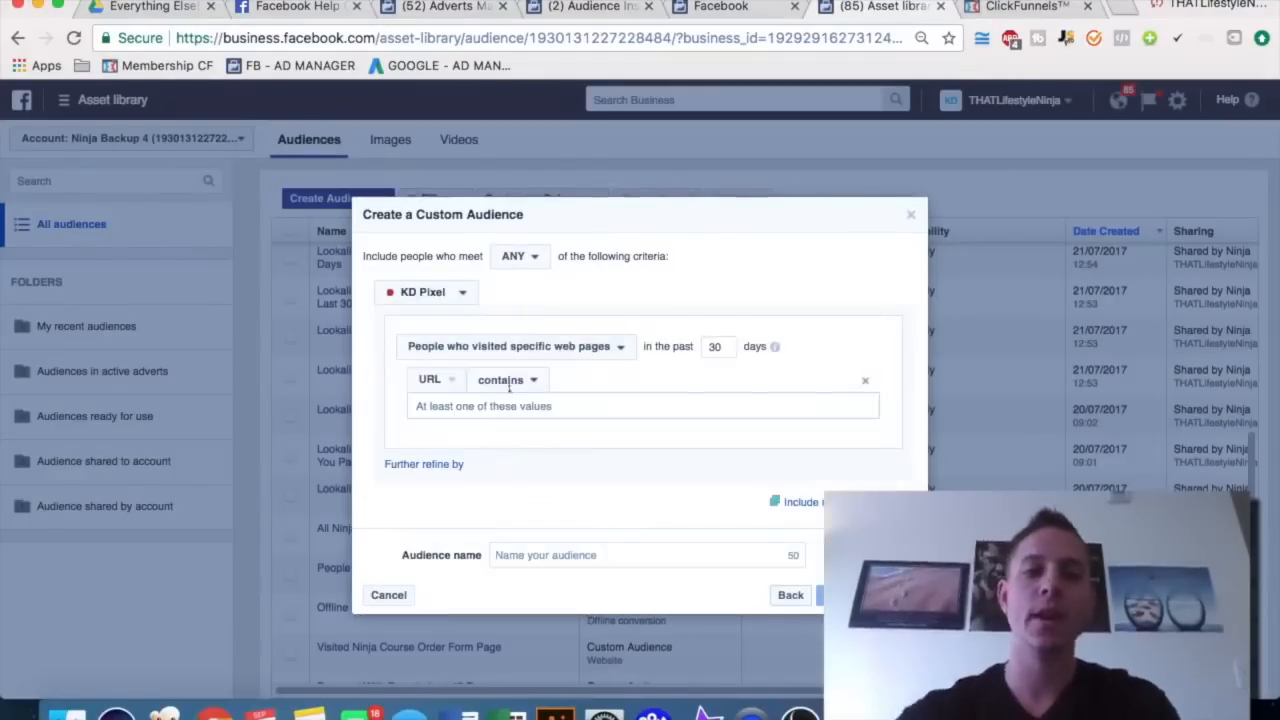
- Switch to ClickFunnels, preview the PPC Cheatsheet funnel's Optin page and copy that page's URL
{"action": "left_click", "coordinate": [1020, 8]}
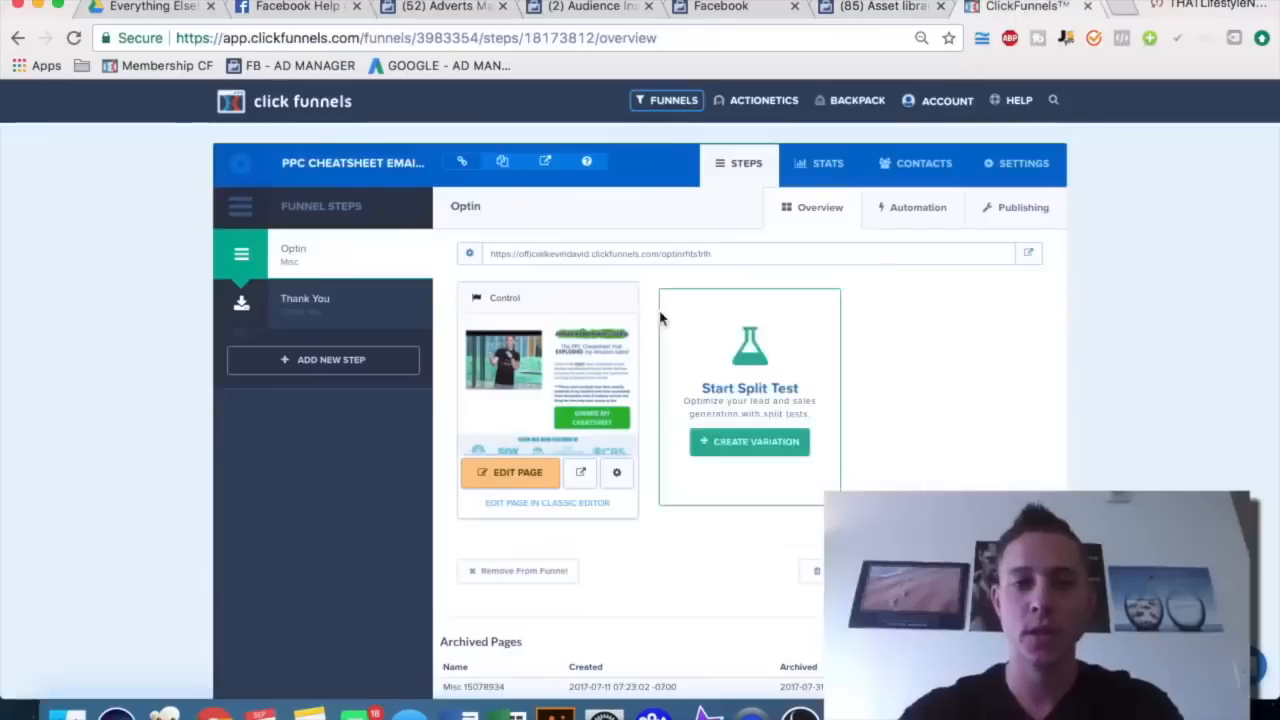
{"action": "left_click", "coordinate": [580, 472]}
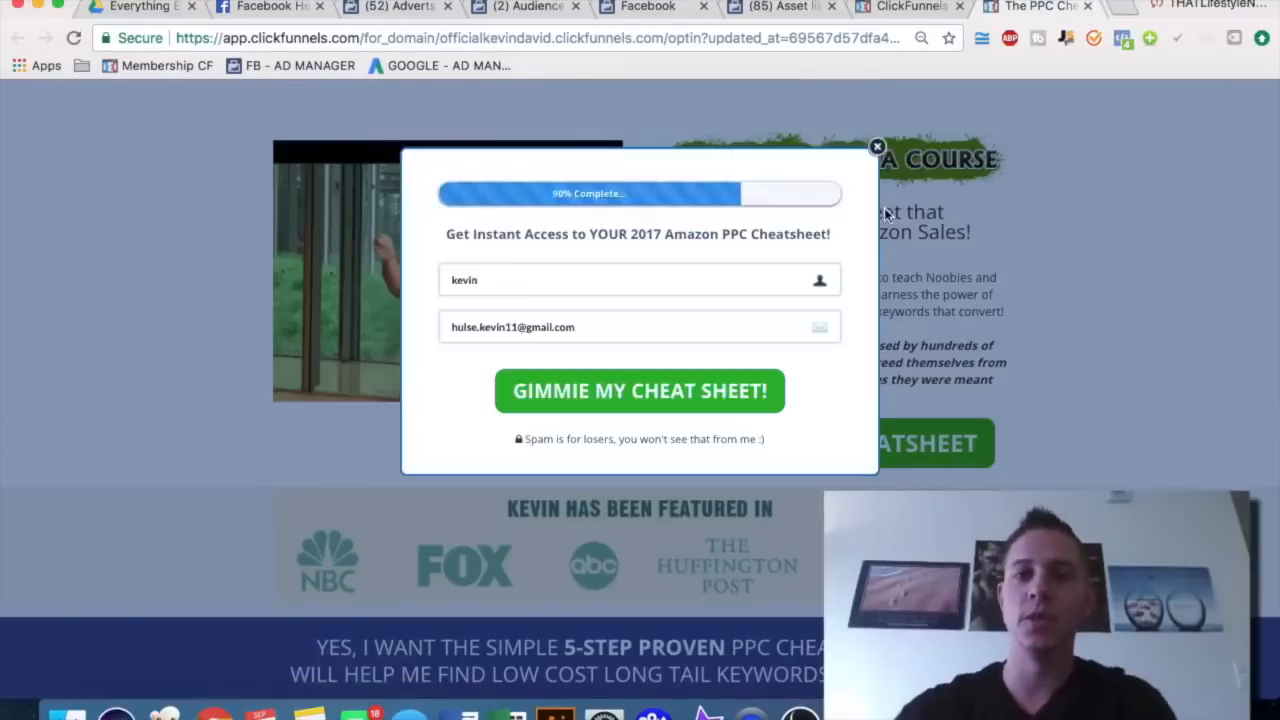
{"action": "left_click", "coordinate": [905, 12]}
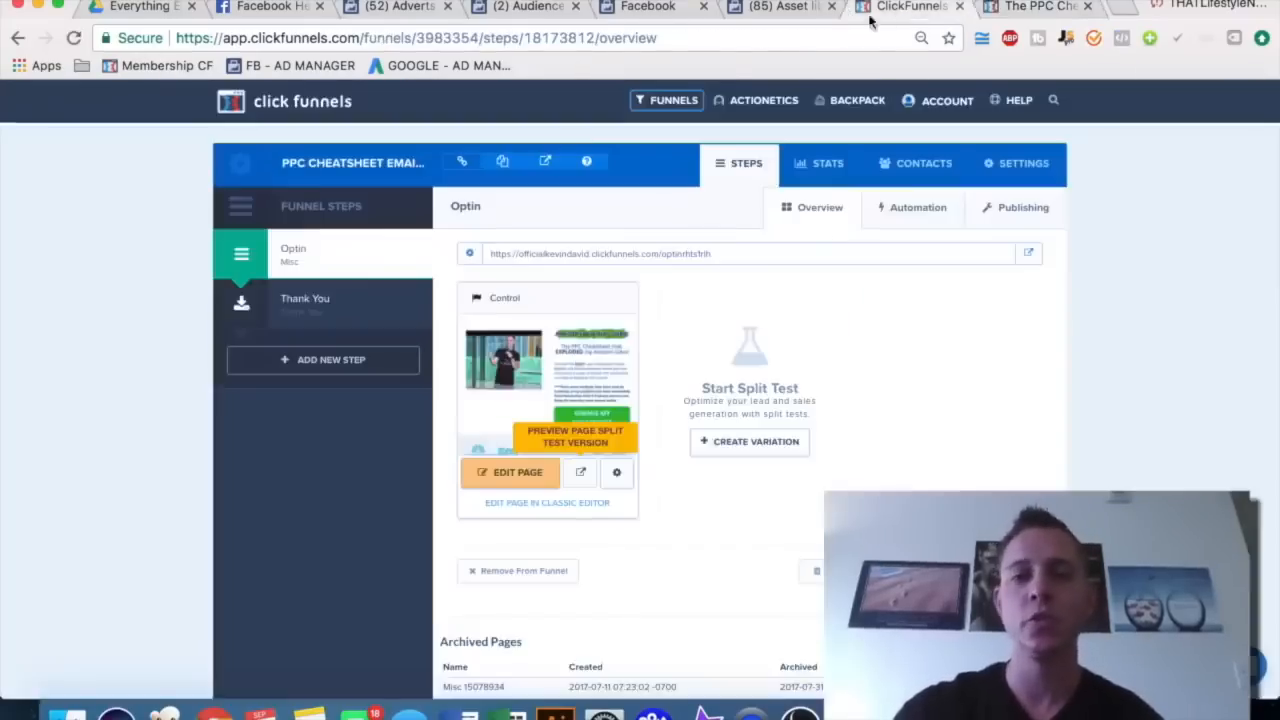
{"action": "double_click", "coordinate": [628, 254]}
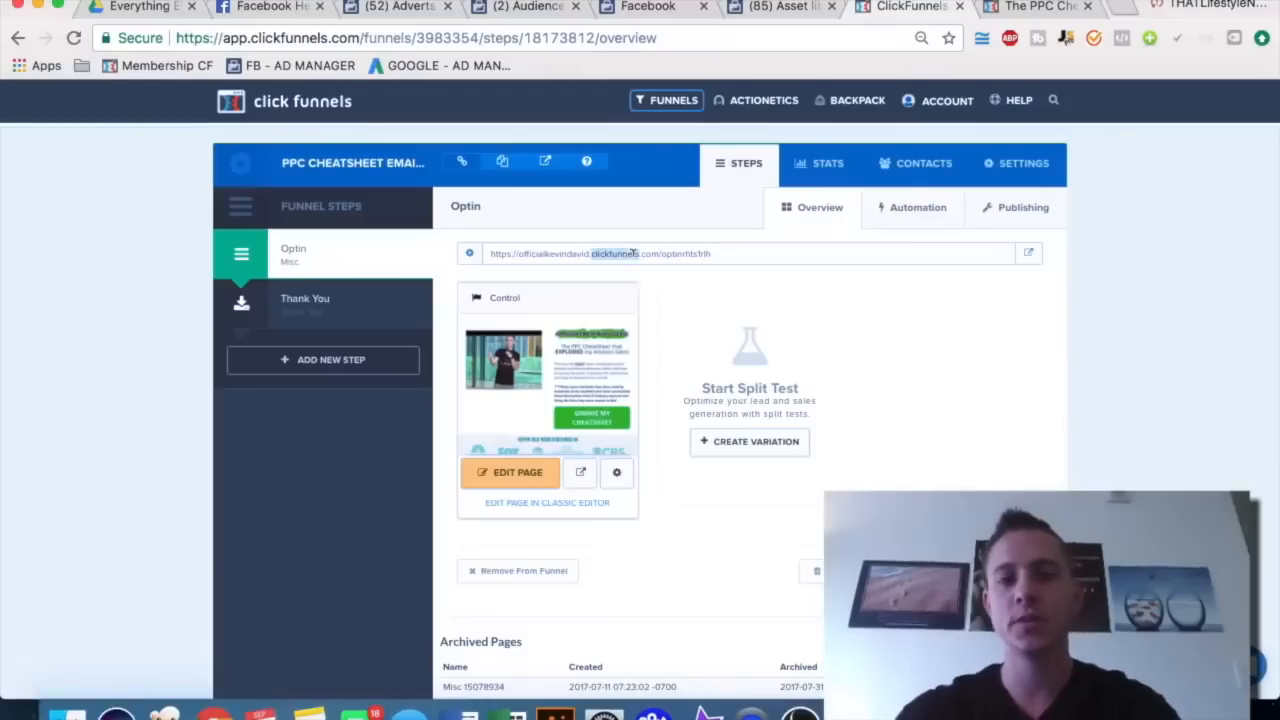
{"action": "triple_click", "coordinate": [632, 254]}
{"action": "key", "text": "super+c"}
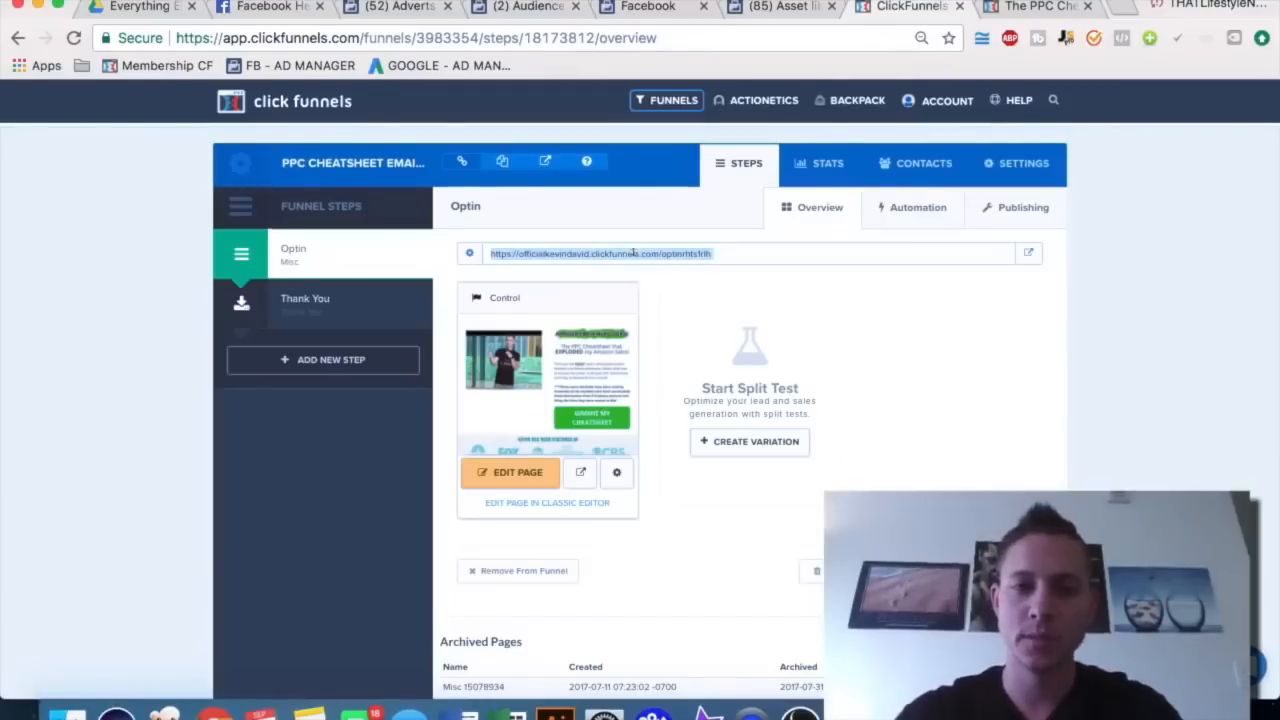
{"action": "left_click", "coordinate": [770, 7]}
{"action": "left_click", "coordinate": [905, 7]}
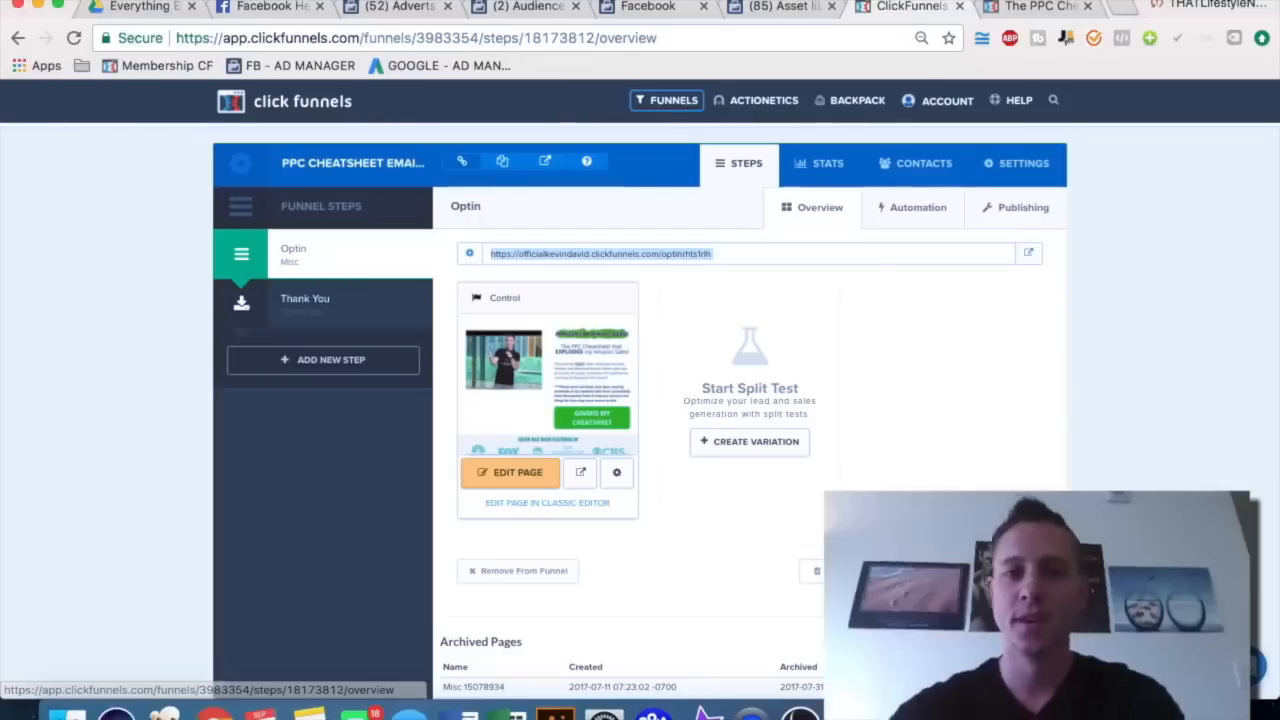
- Return to the custom audience, paste the opt-in page's URL as the included value and set the period to 180 days
{"action": "left_click", "coordinate": [785, 8]}
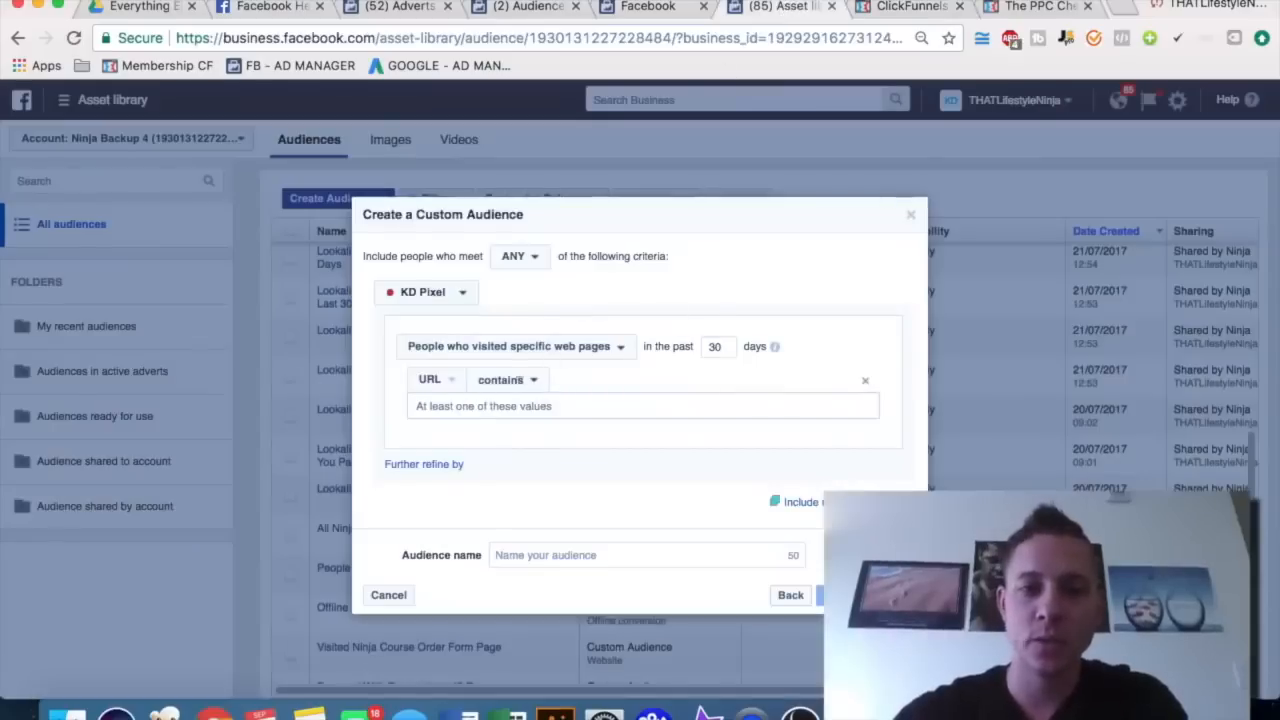
{"action": "left_click", "coordinate": [462, 403]}
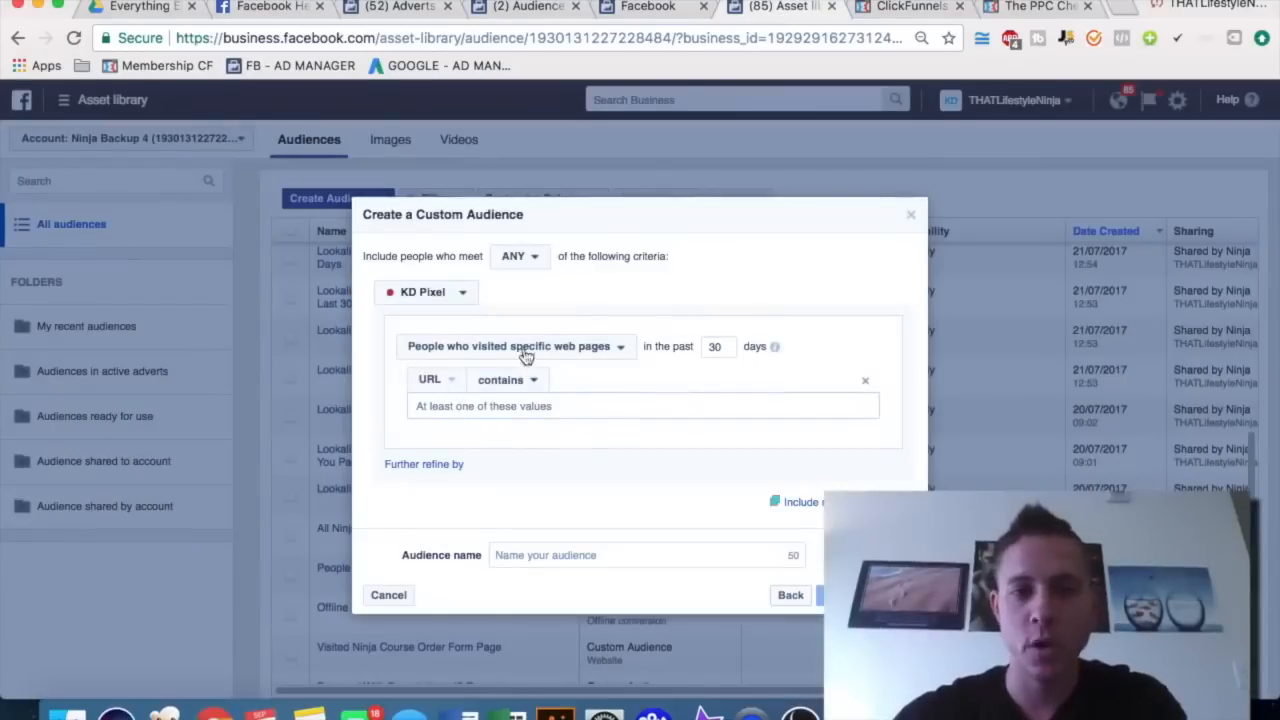
{"action": "key", "text": "super+v"}
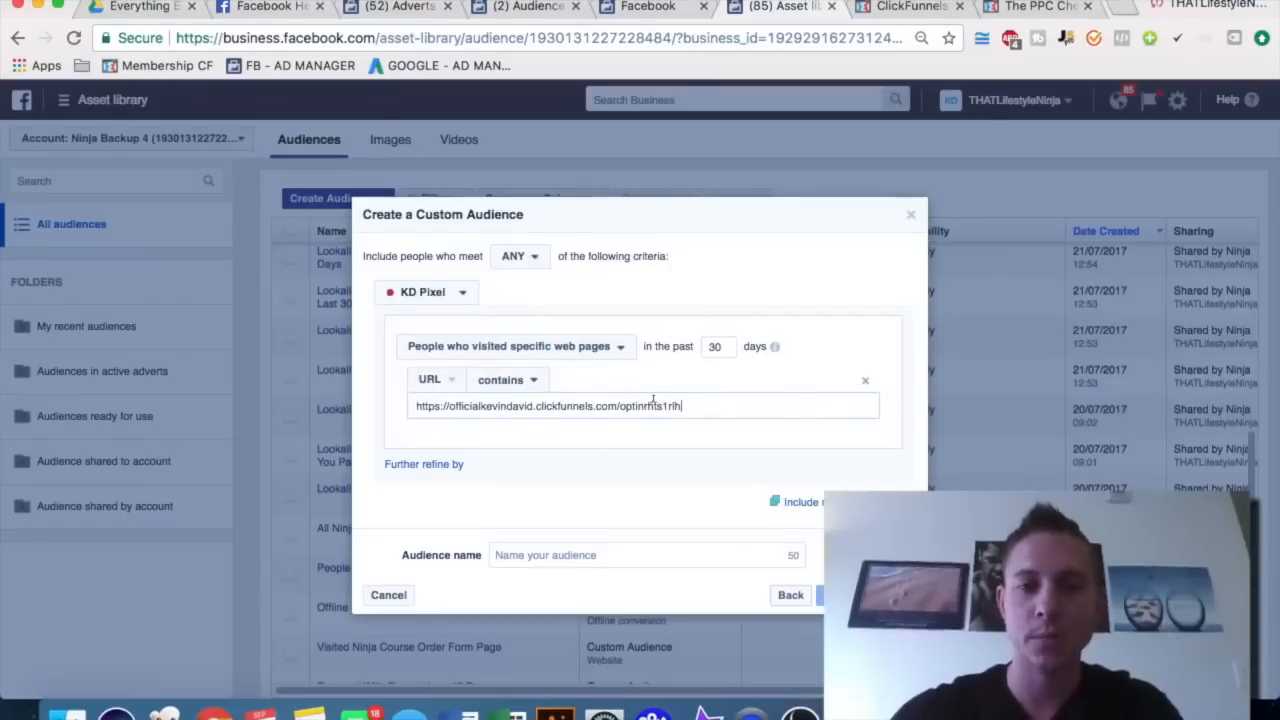
{"action": "double_click", "coordinate": [769, 342]}
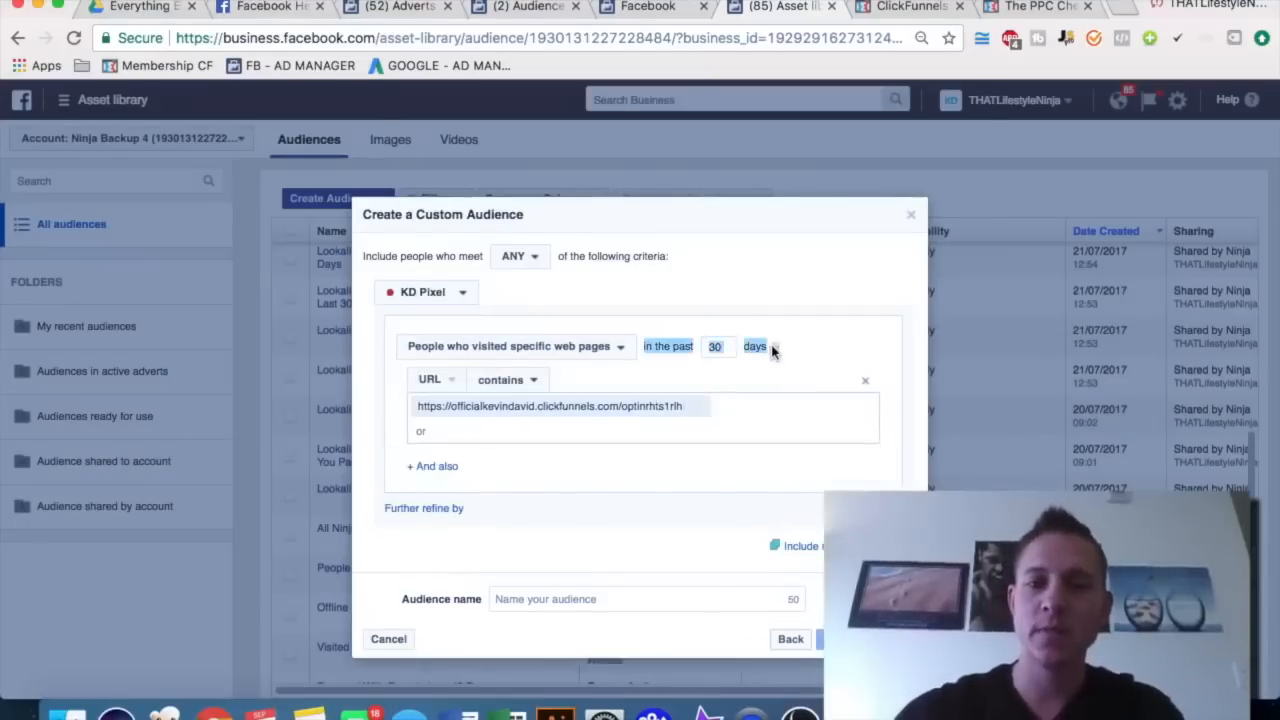
{"action": "left_click", "coordinate": [775, 348]}
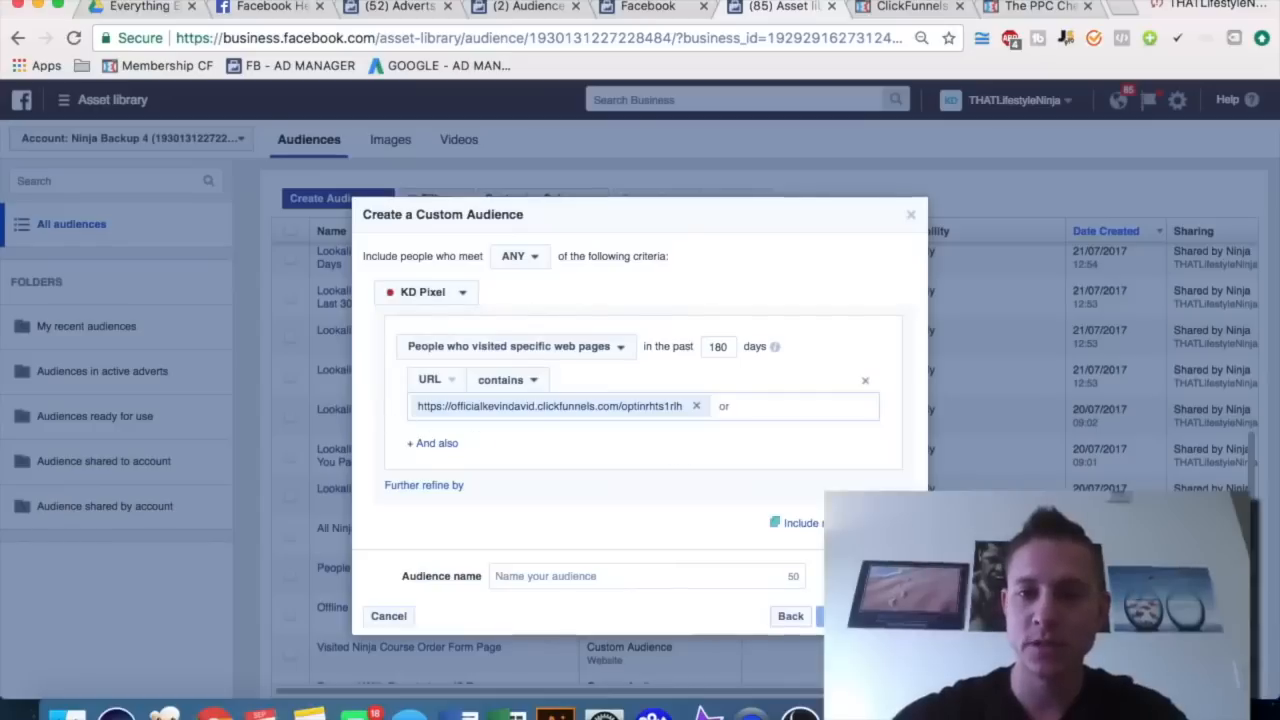
- Add a KD Pixel exclusion for people who visited specific web pages in the past 180 days
{"action": "left_click", "coordinate": [893, 523]}
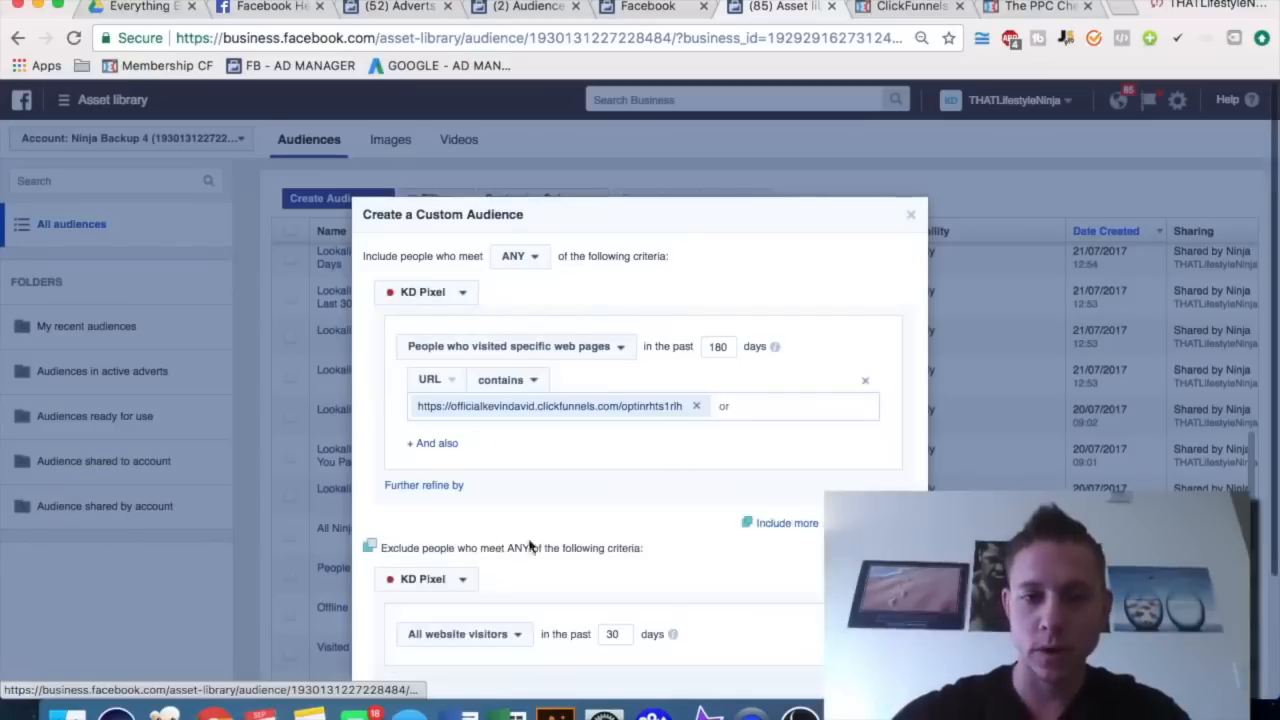
{"action": "scroll", "coordinate": [501, 533], "scroll_direction": "down", "scroll_amount": 2}
{"action": "left_click", "coordinate": [484, 508]}
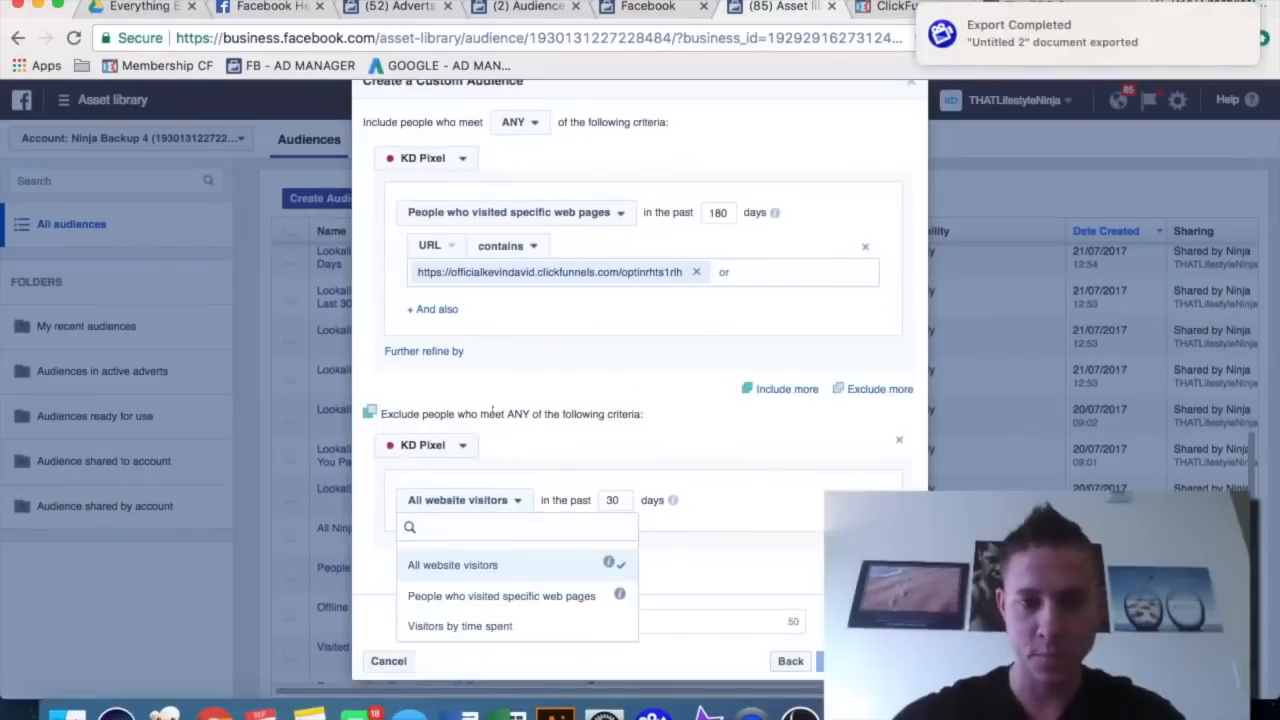
{"action": "left_click", "coordinate": [523, 437]}
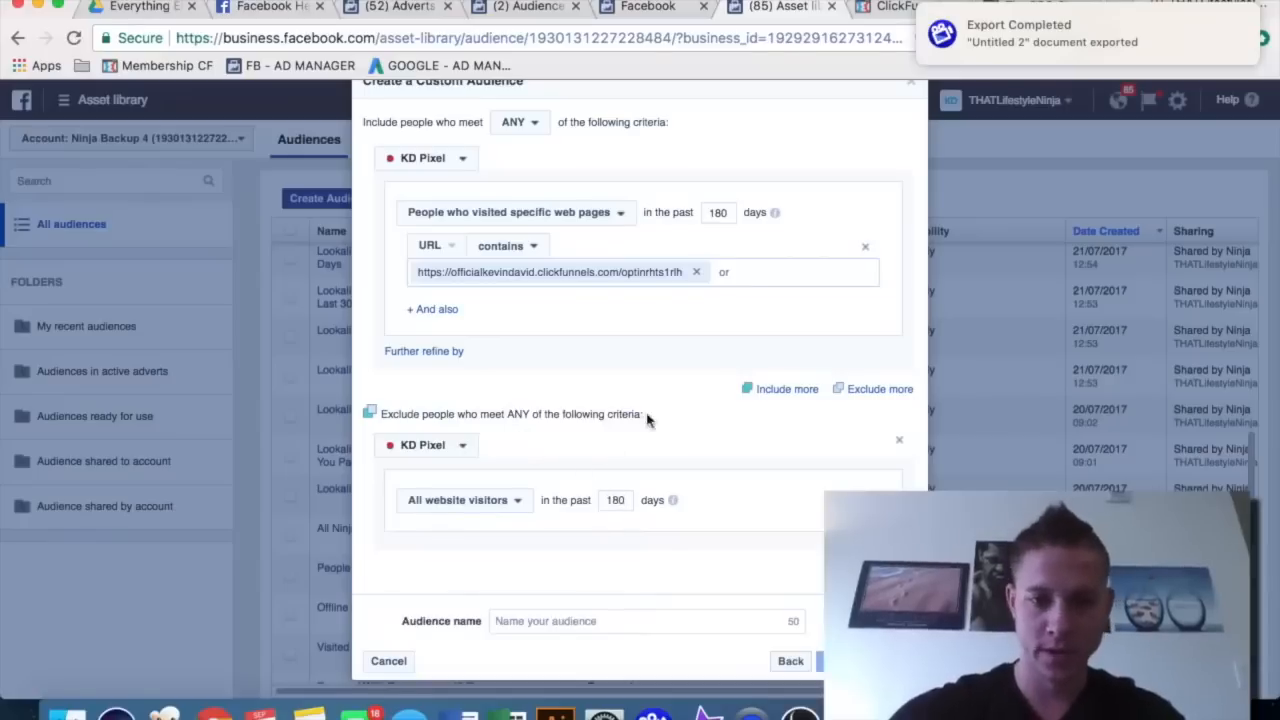
{"action": "left_click", "coordinate": [484, 500]}
{"action": "left_click", "coordinate": [496, 598]}
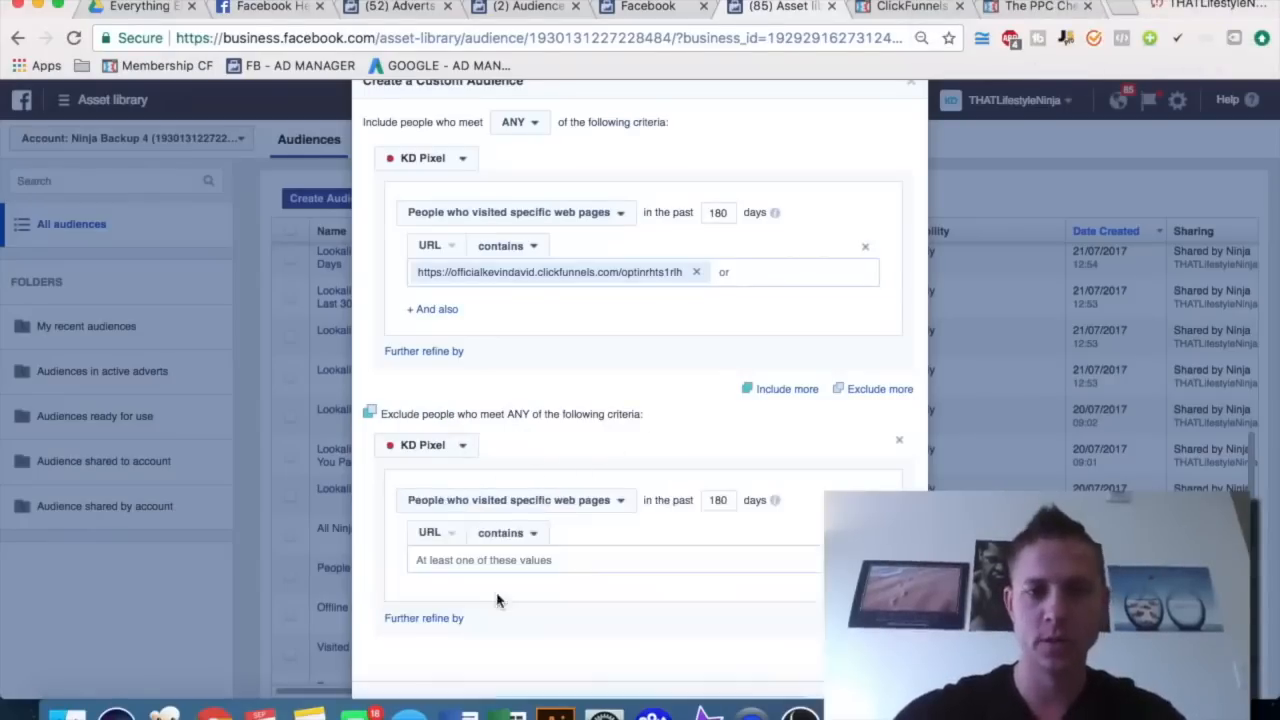
- Copy the funnel's Thank You page URL from ClickFunnels and paste it as the excluded URL in the custom audience
{"action": "left_click", "coordinate": [900, 10]}
{"action": "left_click", "coordinate": [310, 303]}
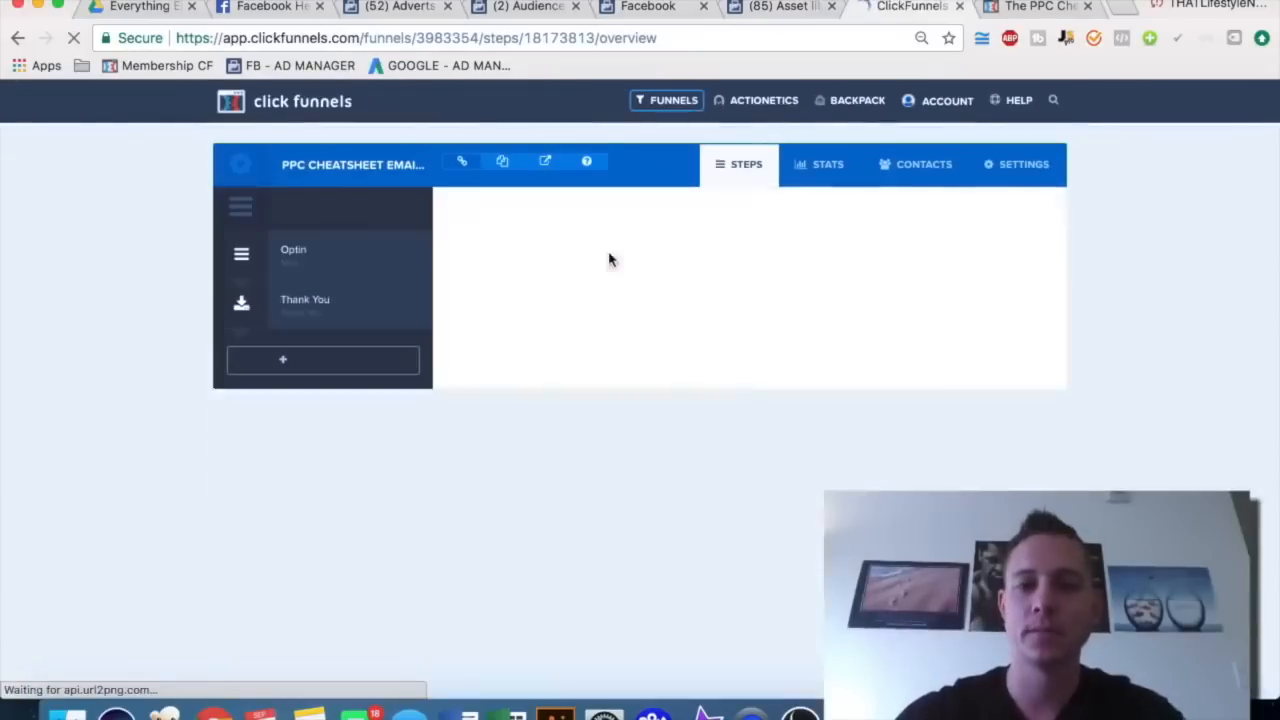
{"action": "left_click", "coordinate": [600, 253]}
{"action": "key", "text": "ctrl+c"}
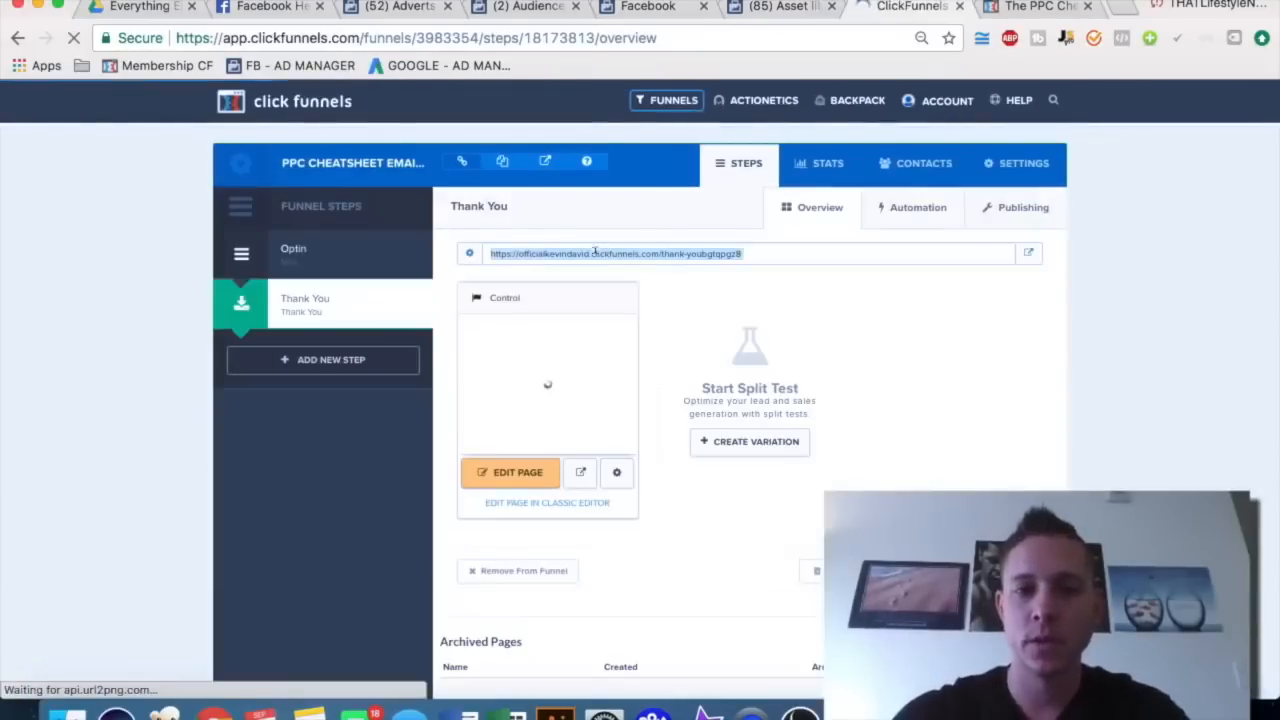
{"action": "left_click", "coordinate": [775, 8]}
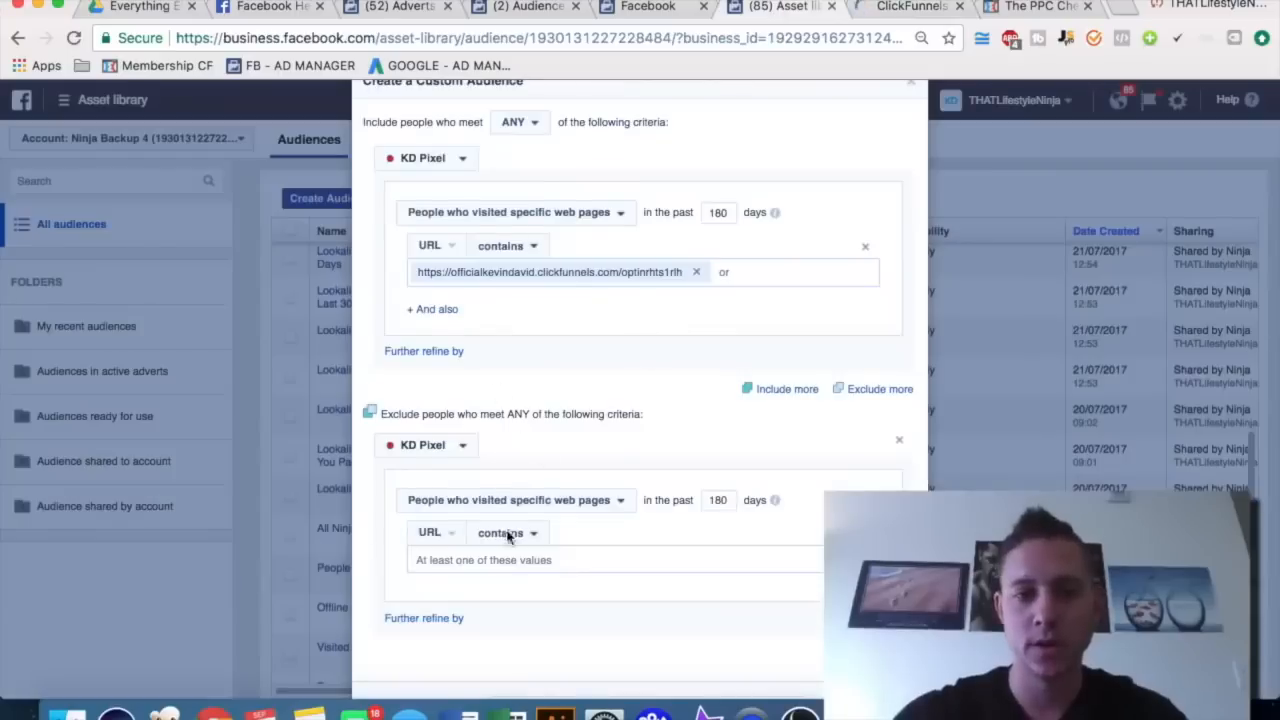
{"action": "left_click", "coordinate": [500, 560]}
{"action": "key", "text": "ctrl+v"}
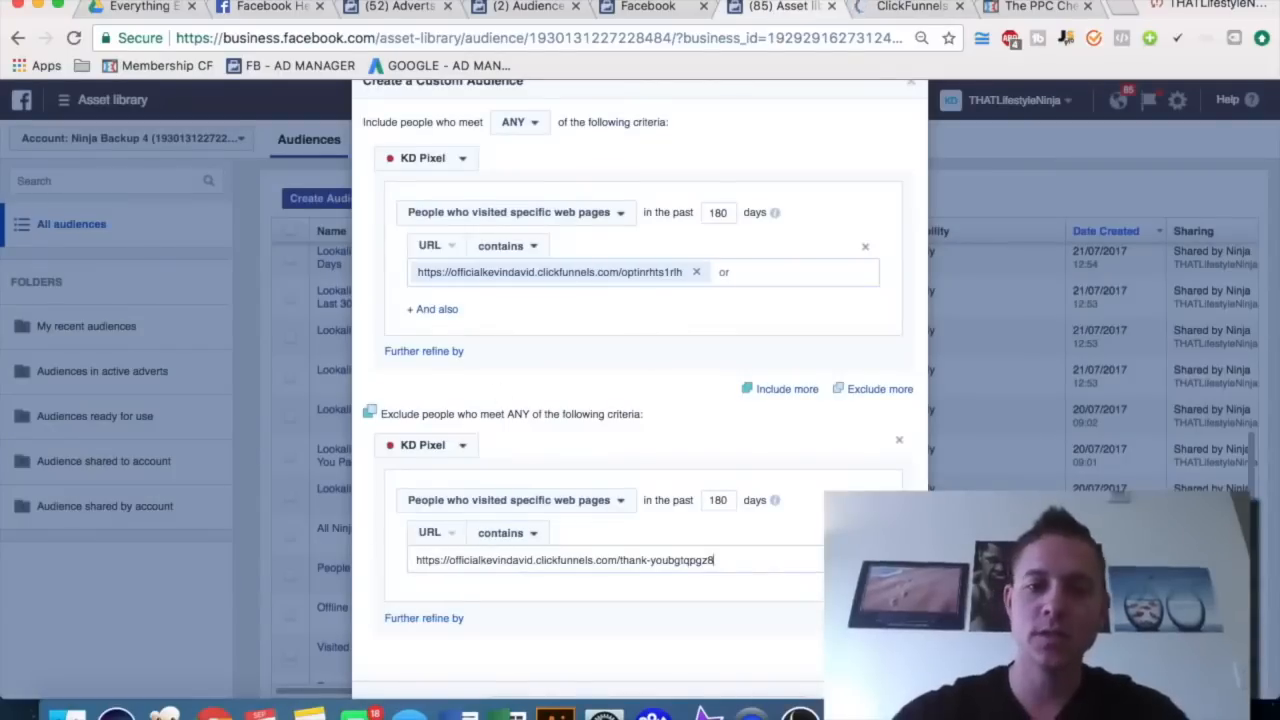
{"action": "left_click", "coordinate": [742, 432]}
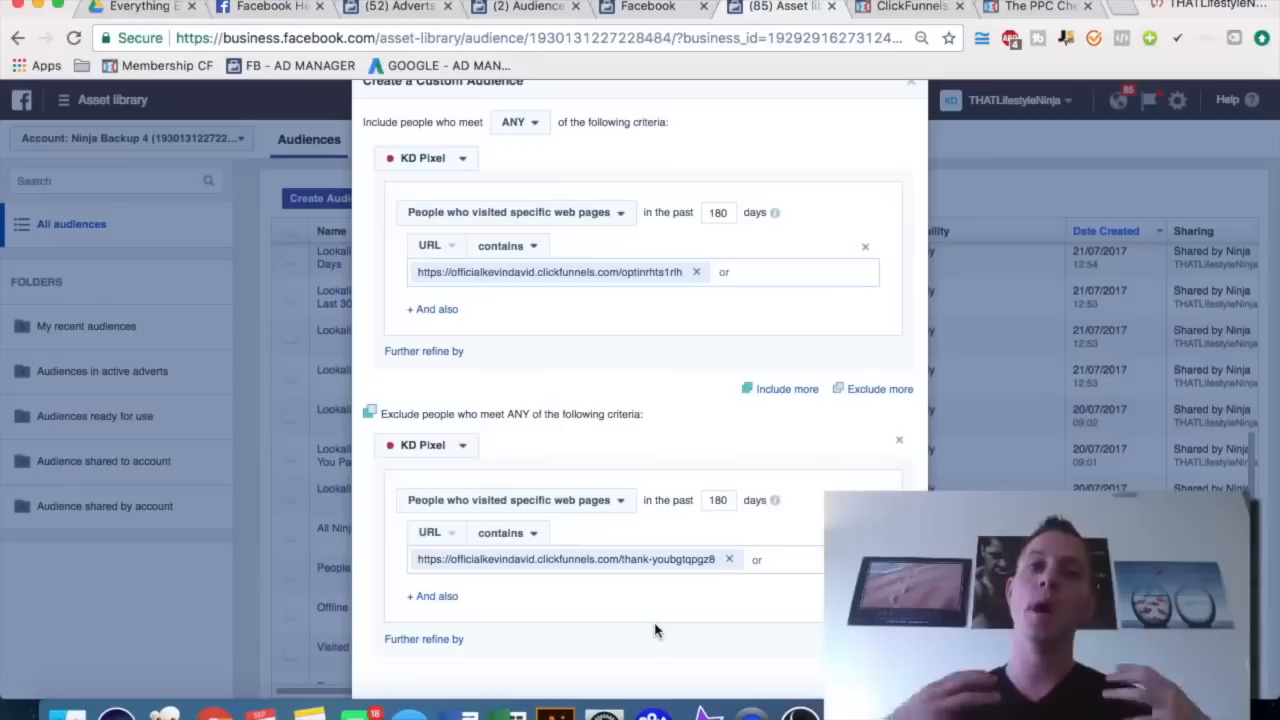
- Name the audience "Visited PPC optin but DID NOT GIVE EMAIL", create it and close the confirmation
{"action": "scroll", "coordinate": [660, 620], "scroll_direction": "down", "scroll_amount": 3}
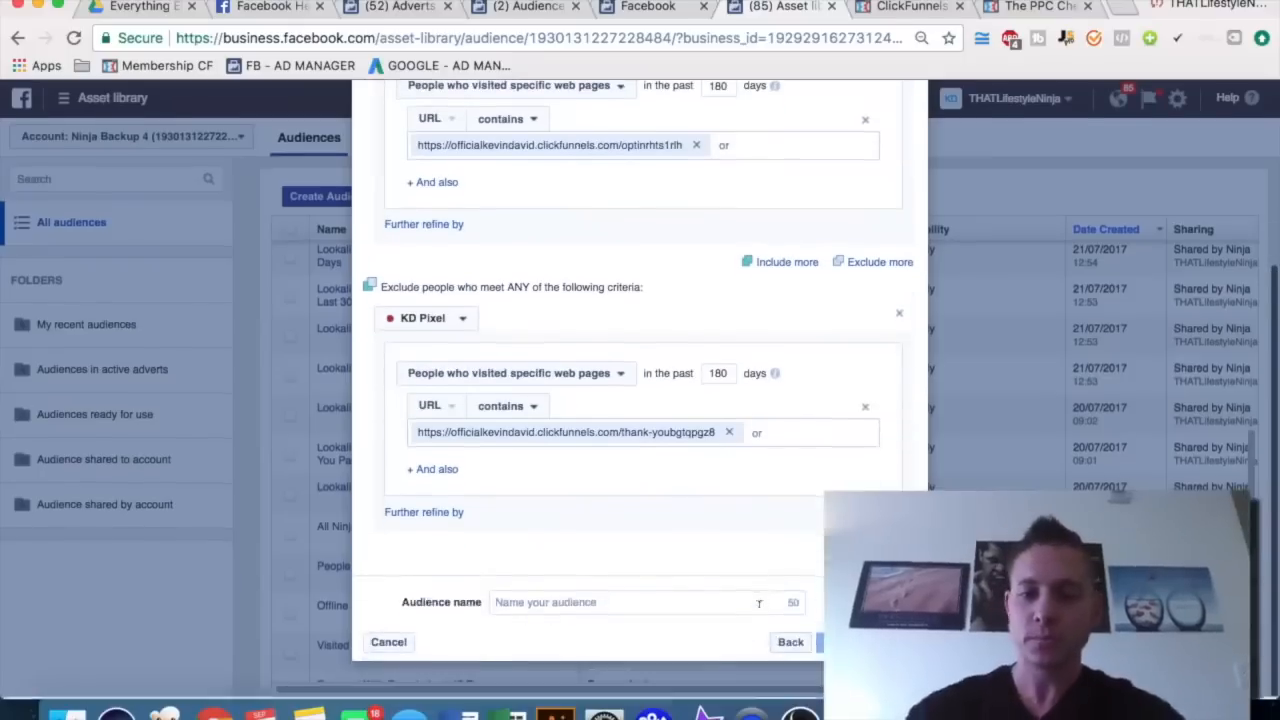
{"action": "left_click", "coordinate": [605, 605]}
{"action": "type", "text": "Visited PPC"}
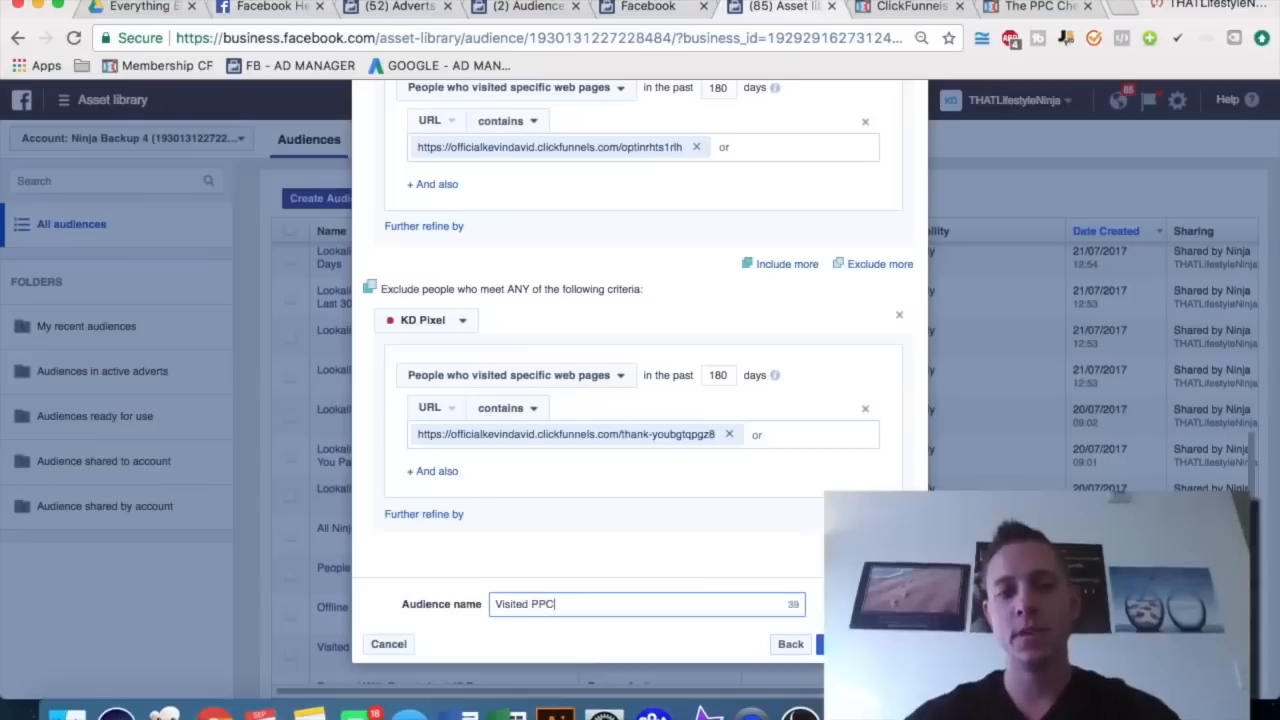
{"action": "type", "text": " optin but"}
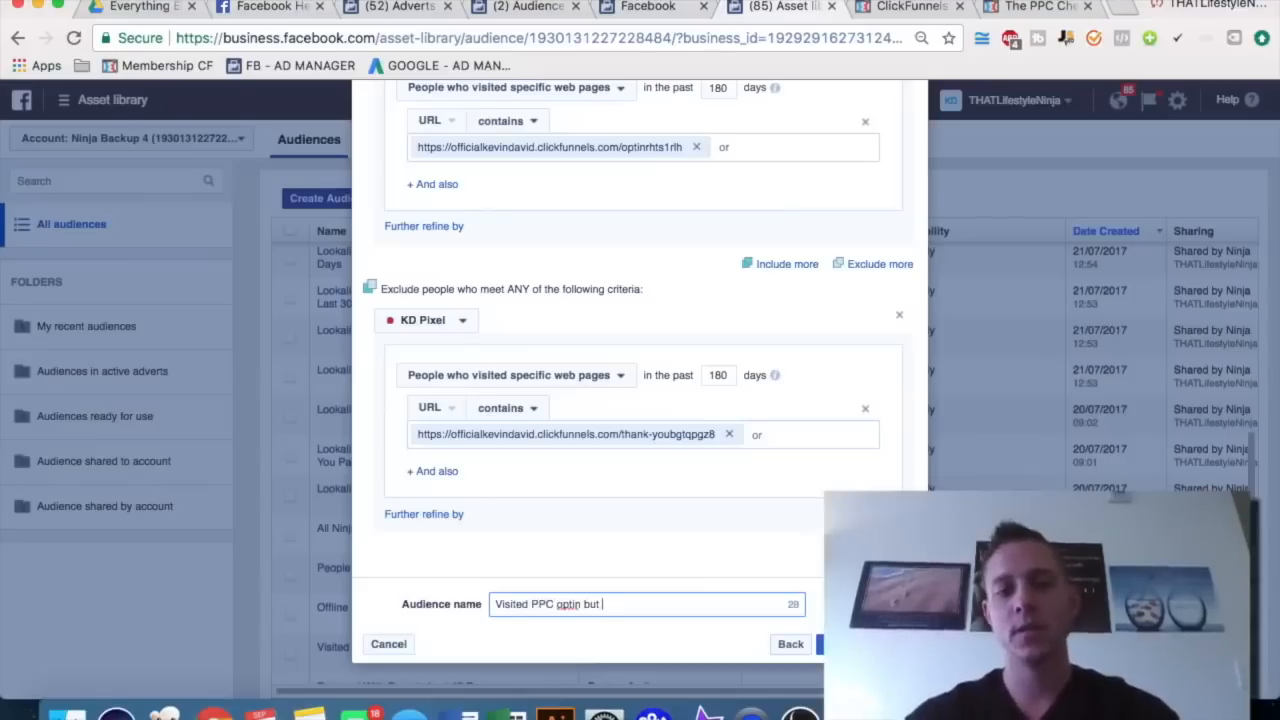
{"action": "type", "text": " DID NOT GIVE EMAIL"}
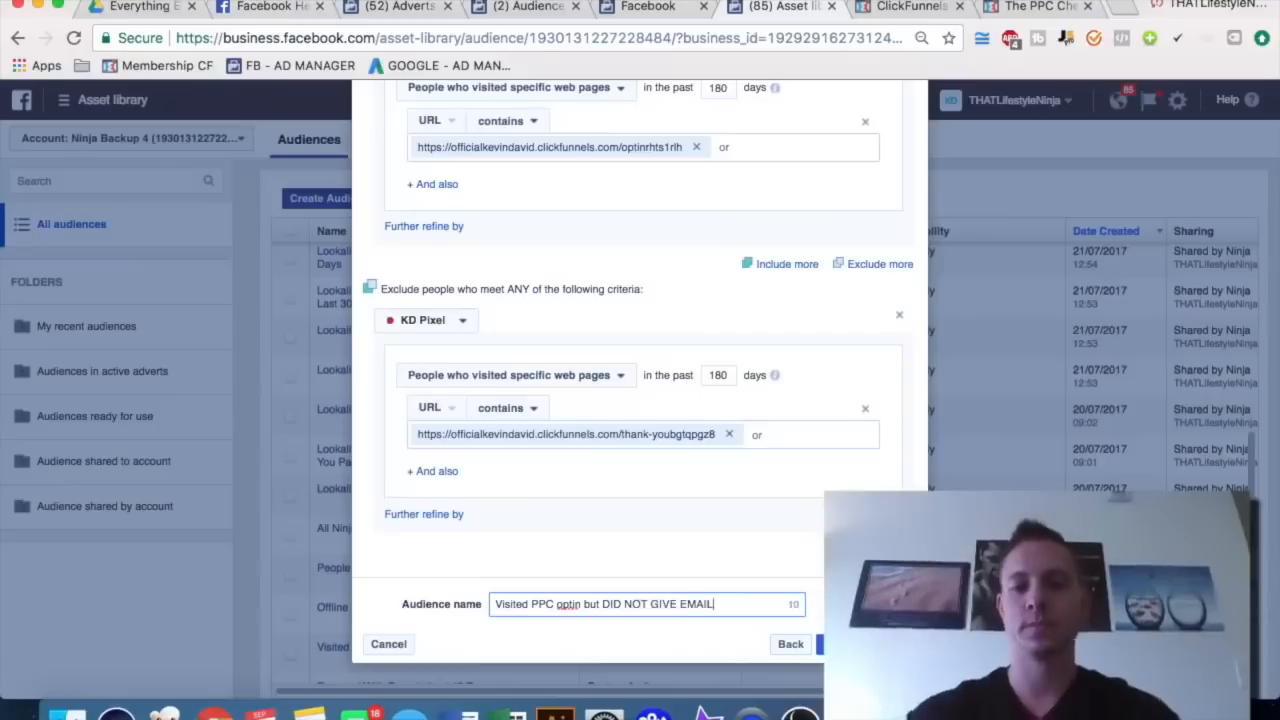
{"action": "left_click", "coordinate": [850, 644]}
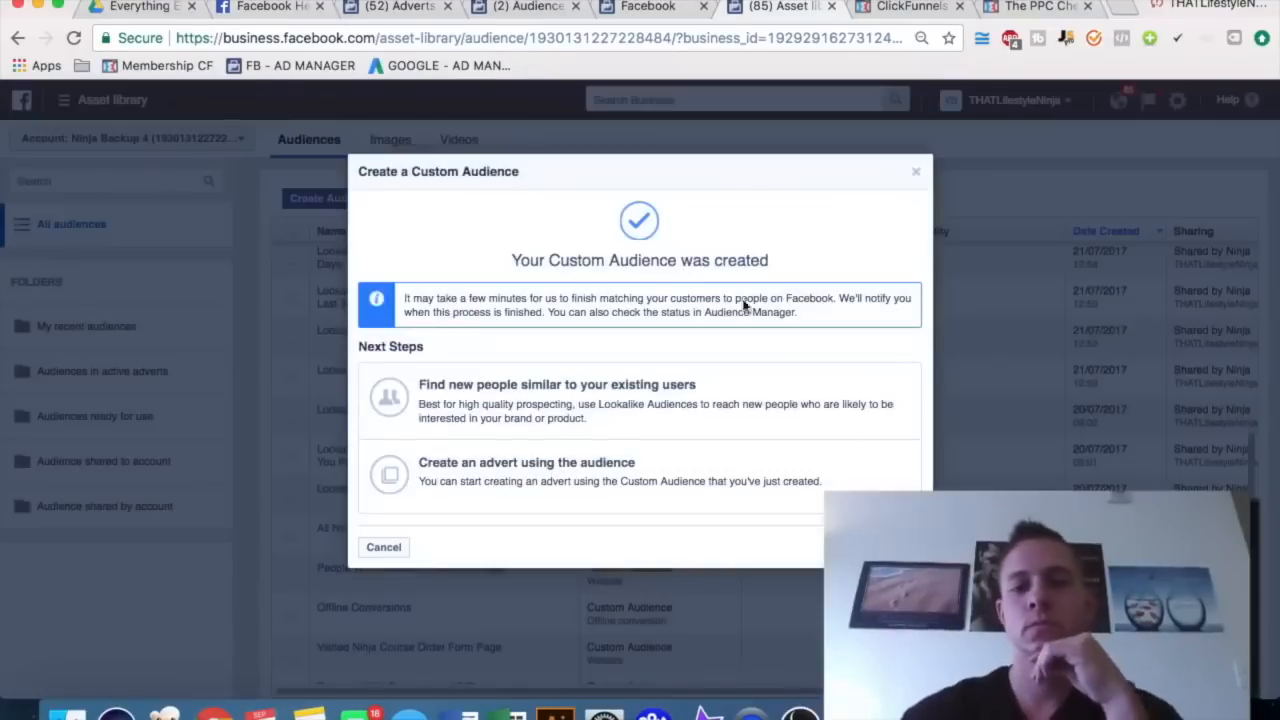
{"action": "left_click", "coordinate": [916, 172]}
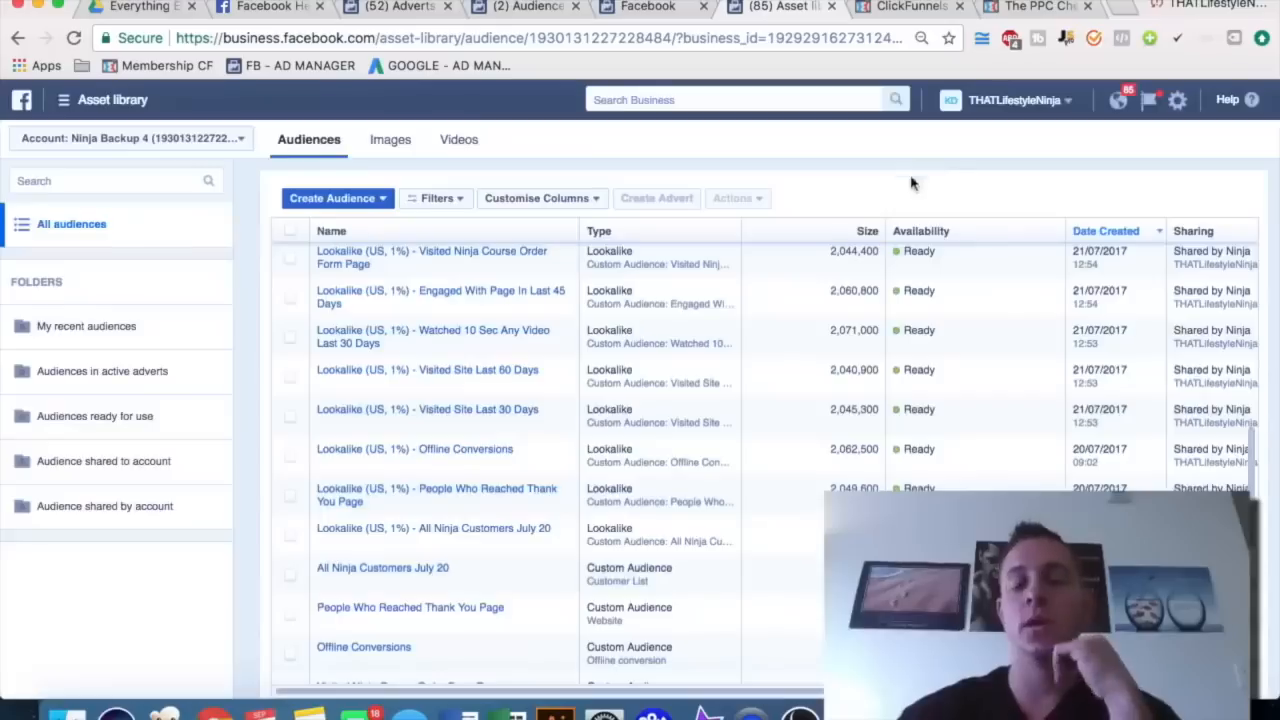
- Start creating a Lookalike Audience
{"action": "mouse_move", "coordinate": [388, 295]}
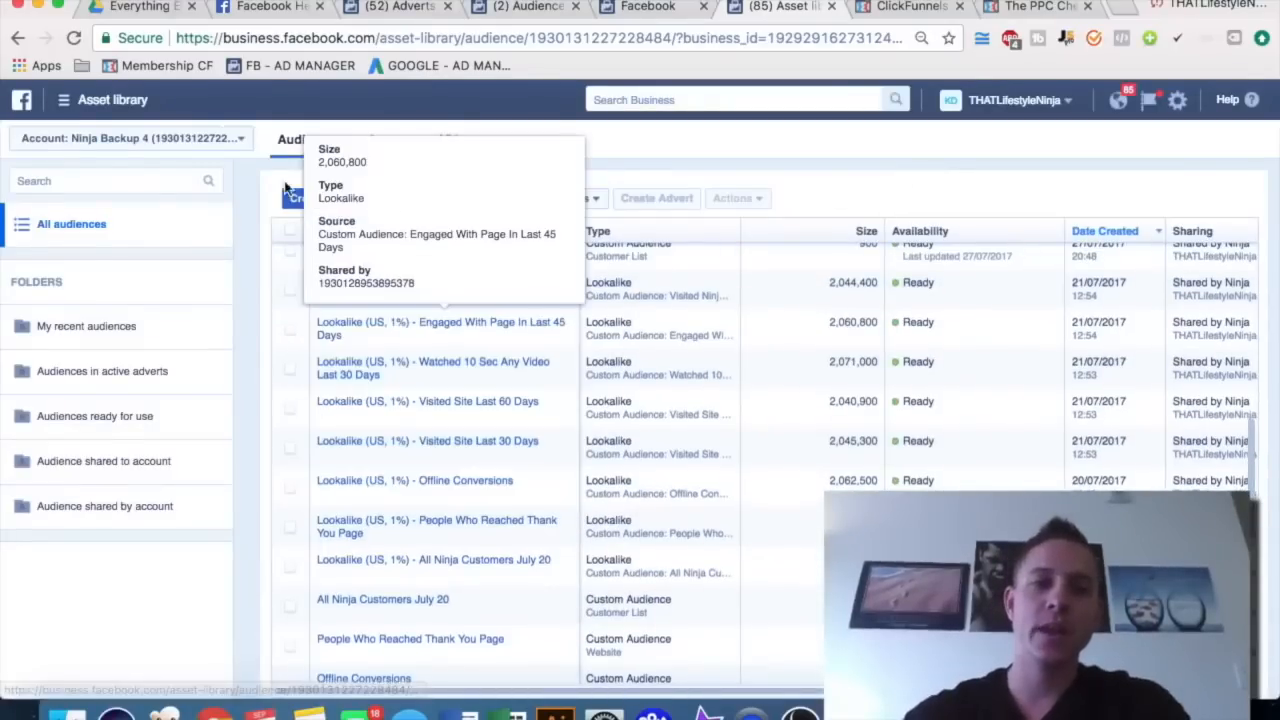
{"action": "left_click", "coordinate": [342, 196]}
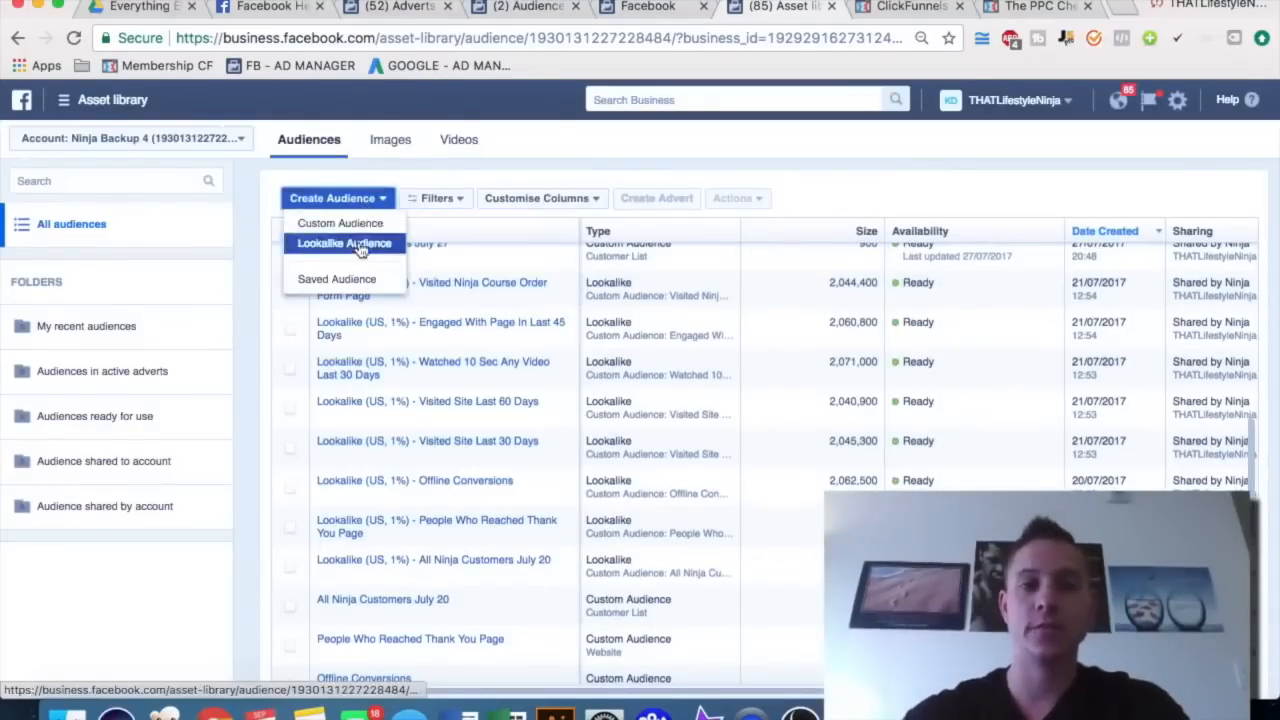
{"action": "left_click", "coordinate": [362, 246]}
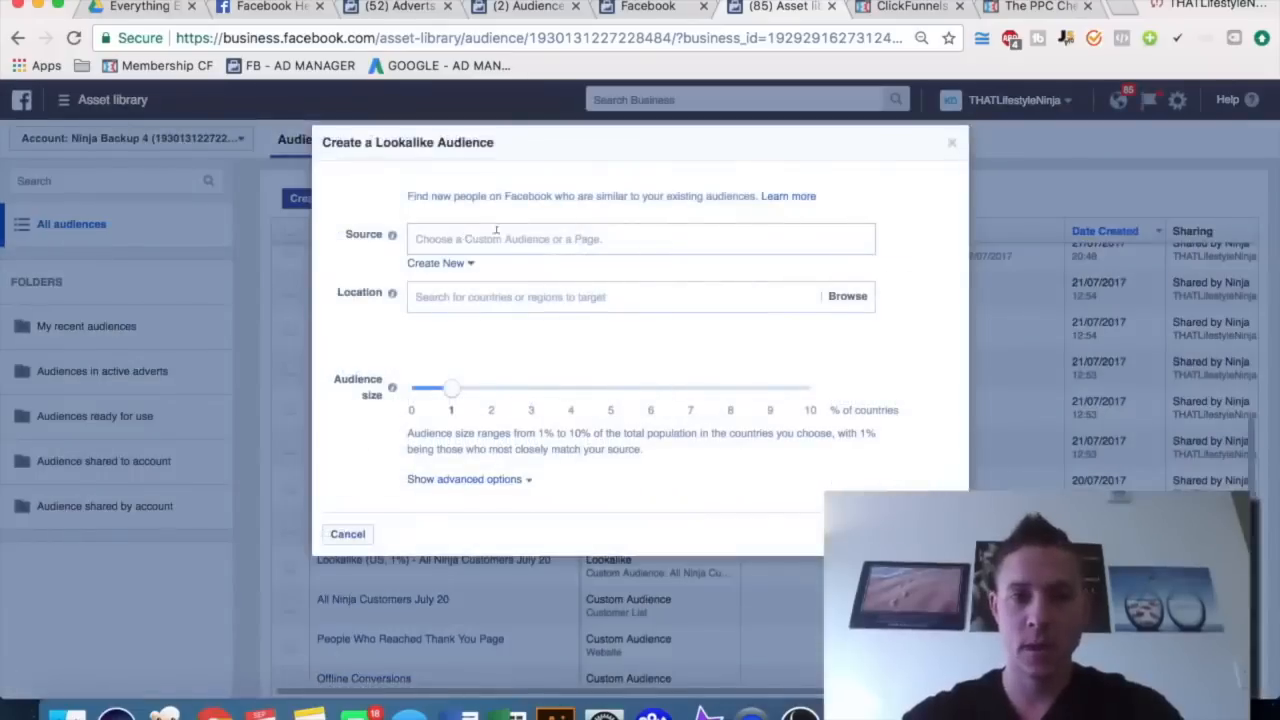